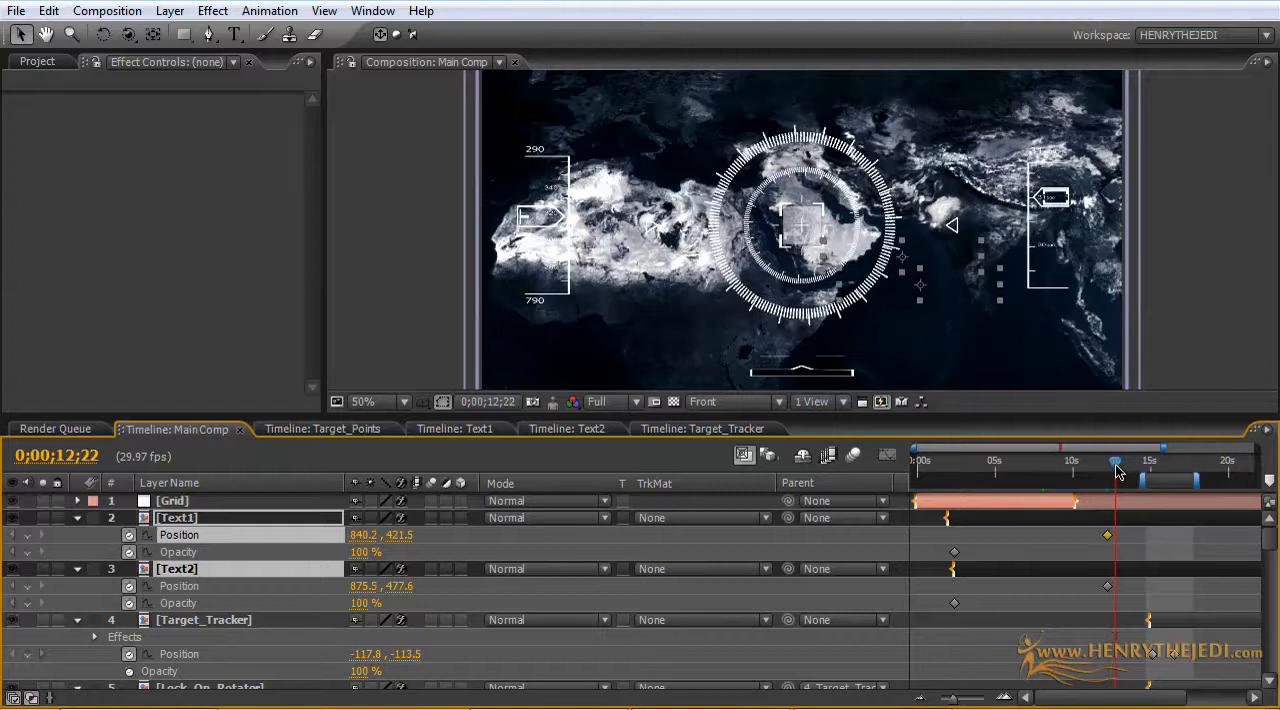
Step: In the Text1 composition at 0:00:10:21, add keyframes for the solid's Opacity and Scale and the text's Range Selector Start and Source Text
click(481, 436)
click(406, 646)
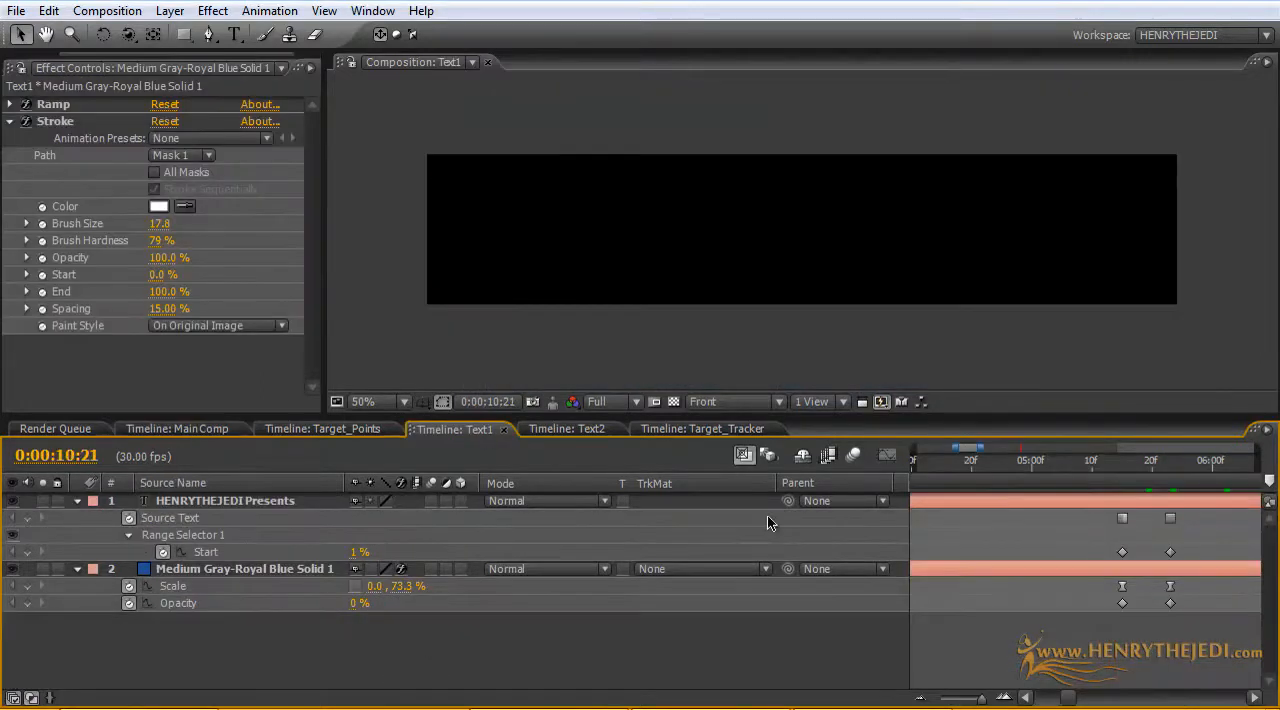
drag(983, 447, 1227, 444)
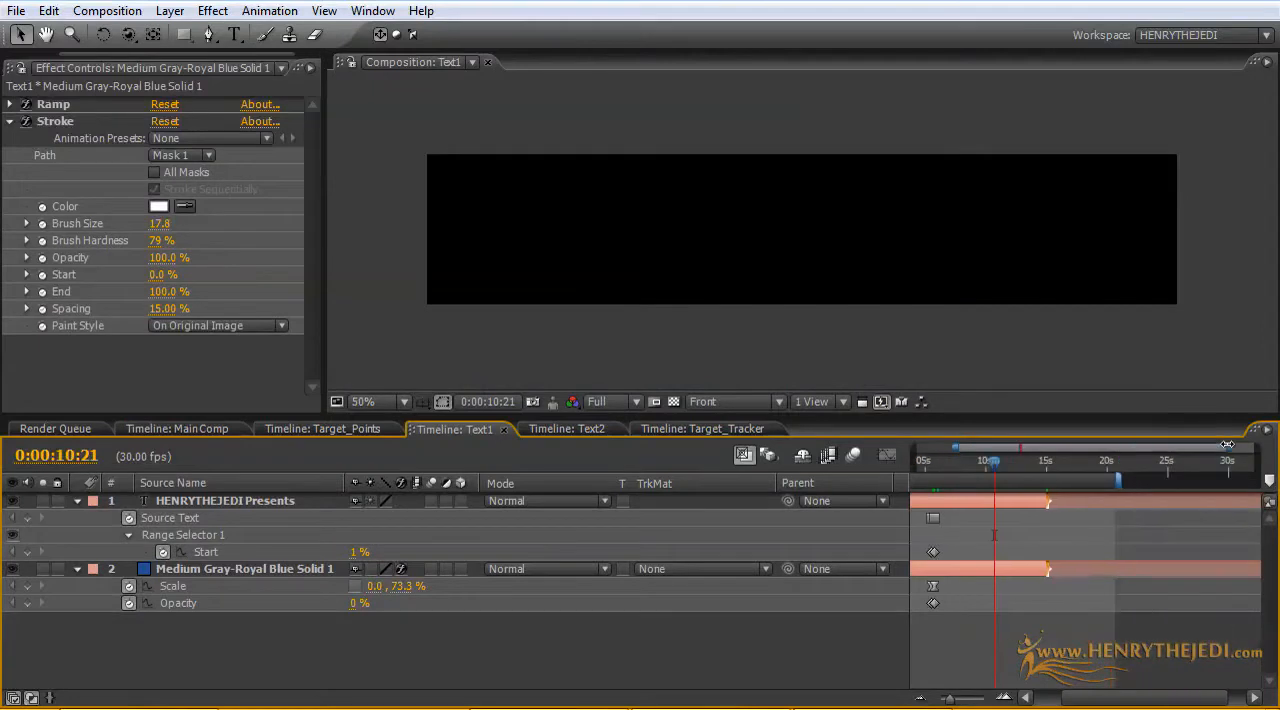
click(27, 603)
click(27, 586)
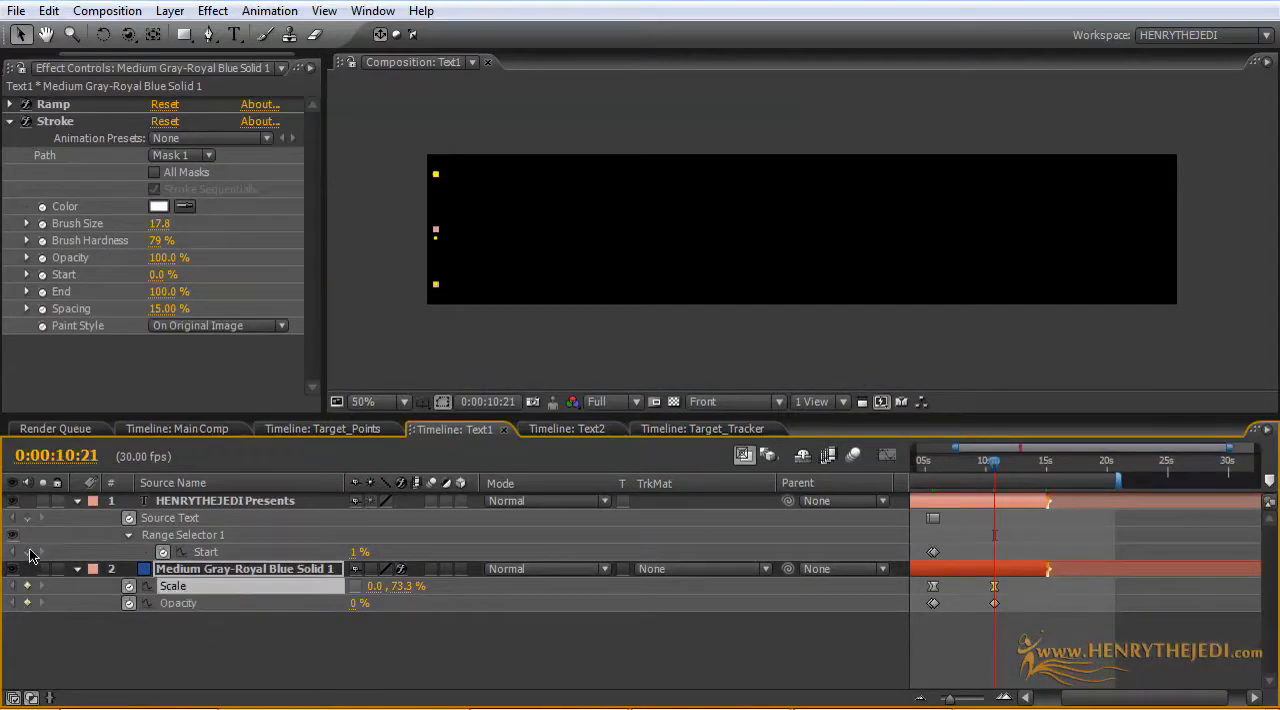
click(27, 552)
click(27, 518)
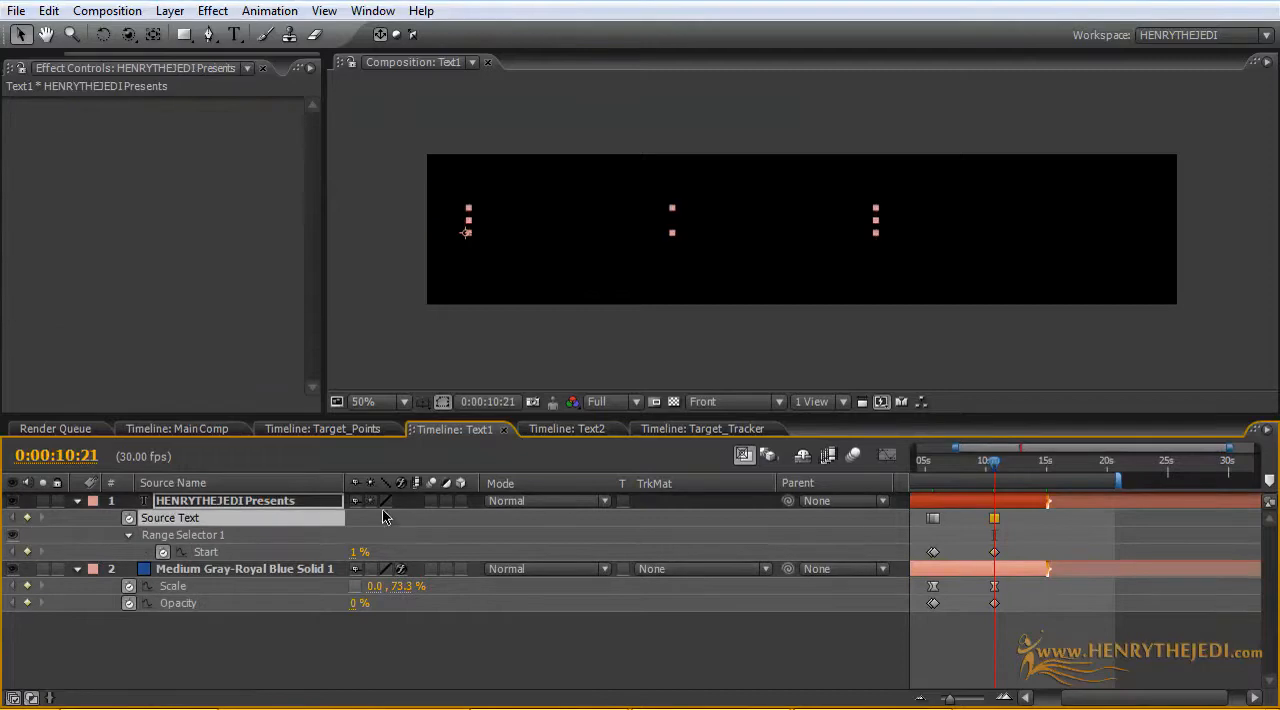
Step: In the Text2 composition at 0:00:10:08, add keyframes for the solid's Opacity and Scale and the text's Scale, Range Selector Start and Source Text
click(548, 430)
click(27, 620)
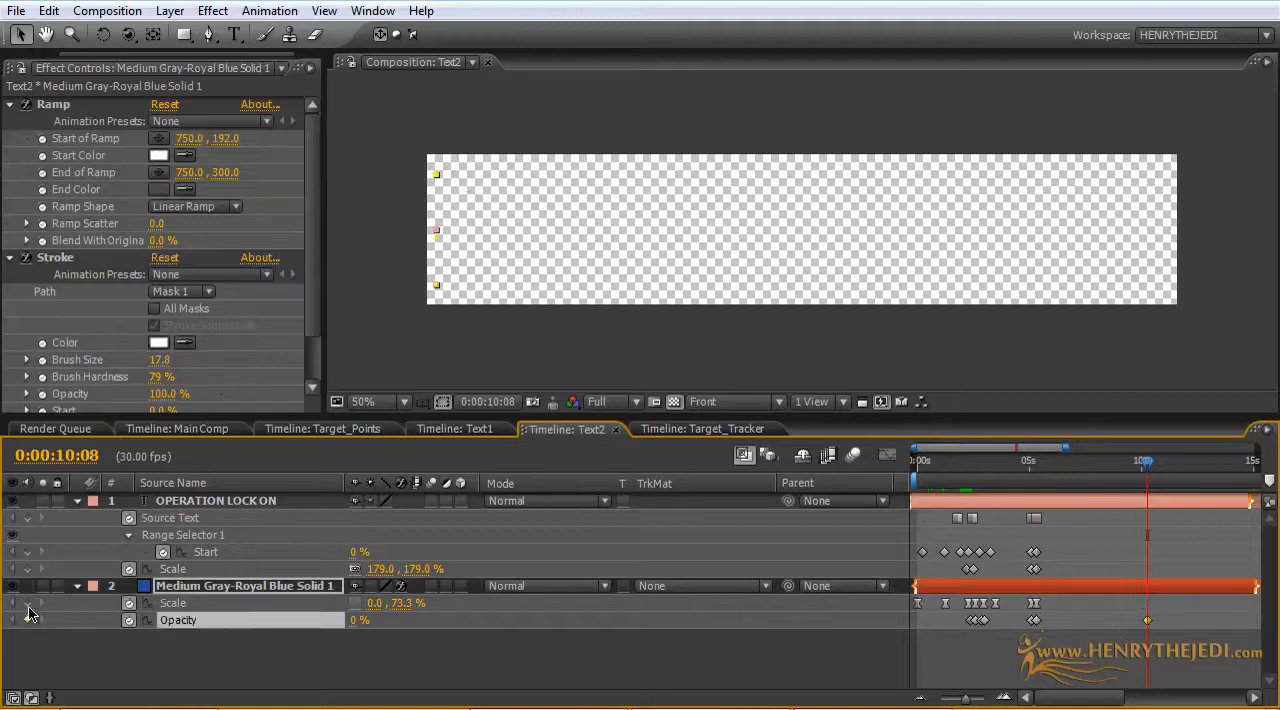
click(27, 603)
click(27, 569)
click(27, 552)
click(27, 518)
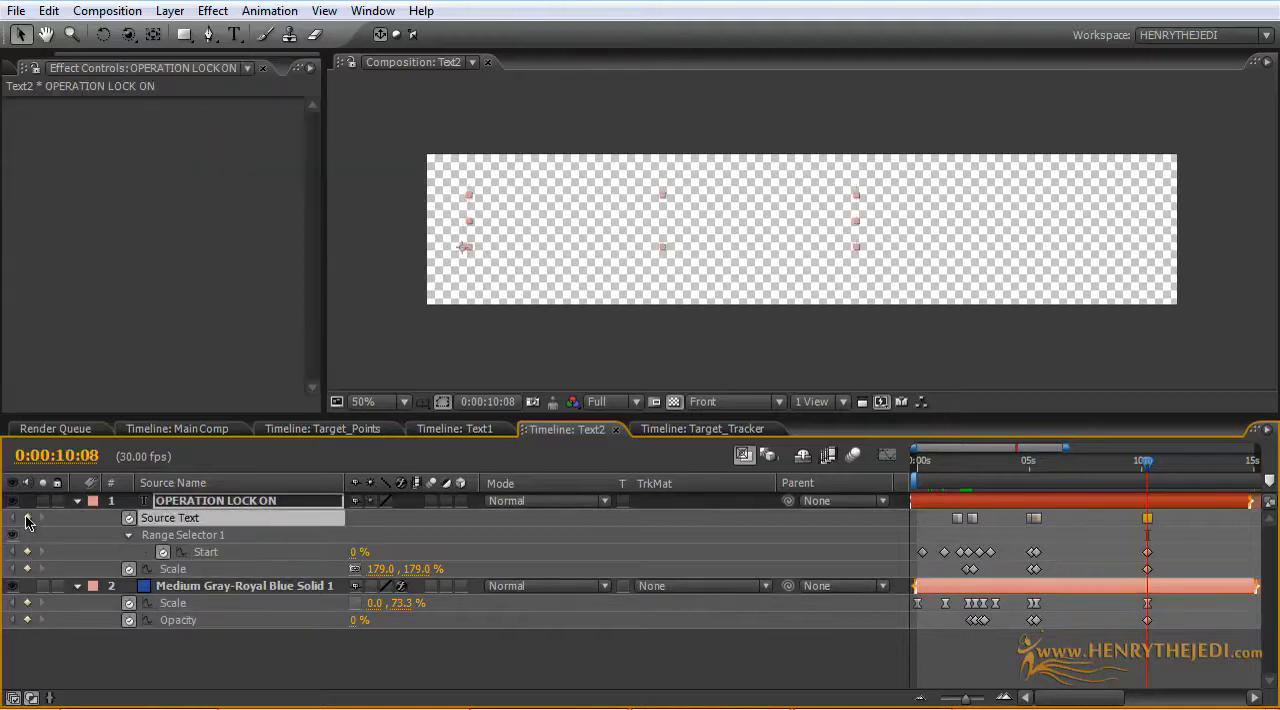
Step: Back in the Text1 composition, set the solid's Opacity to 72% at 0:00:11:04
click(410, 430)
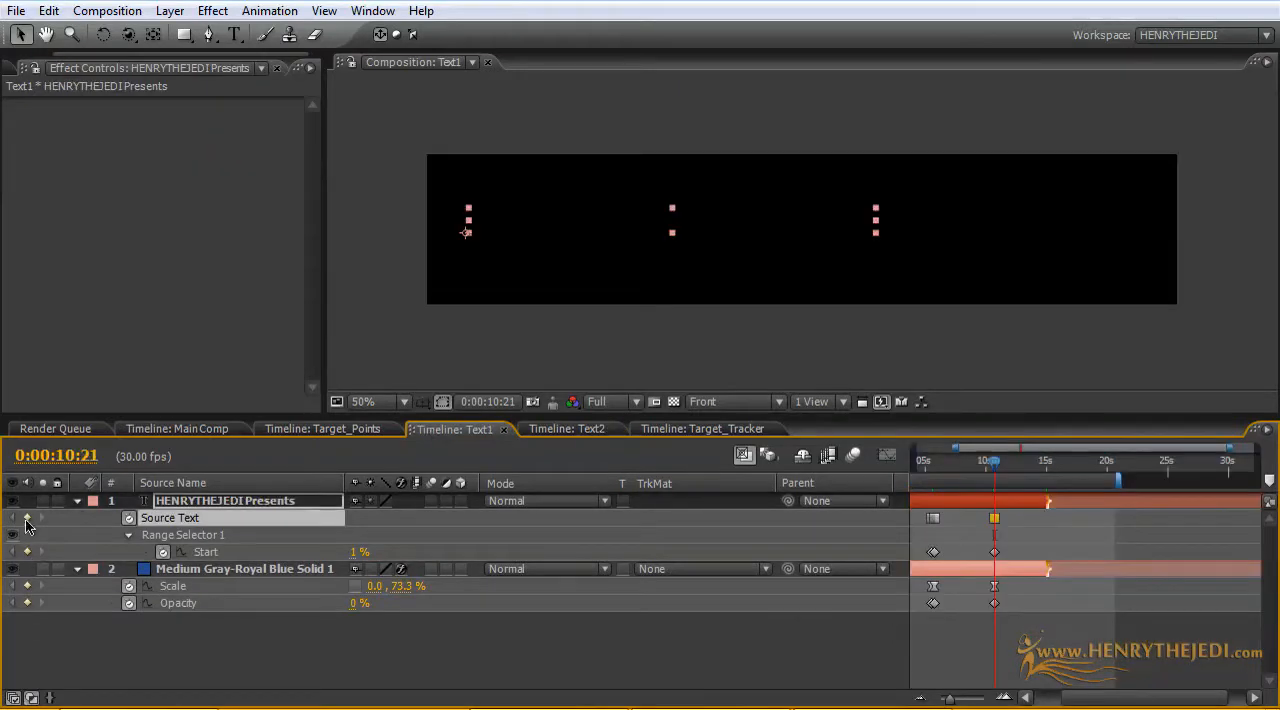
click(998, 465)
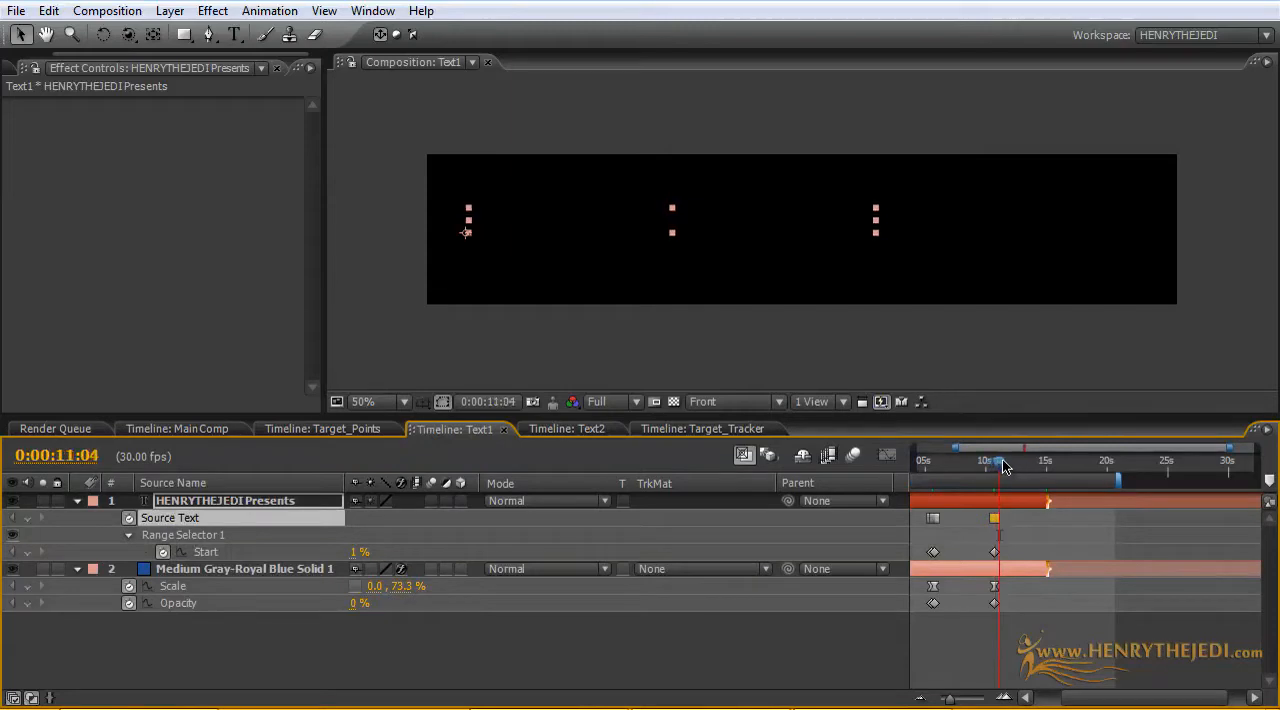
click(355, 604)
text(72)
key(Return)
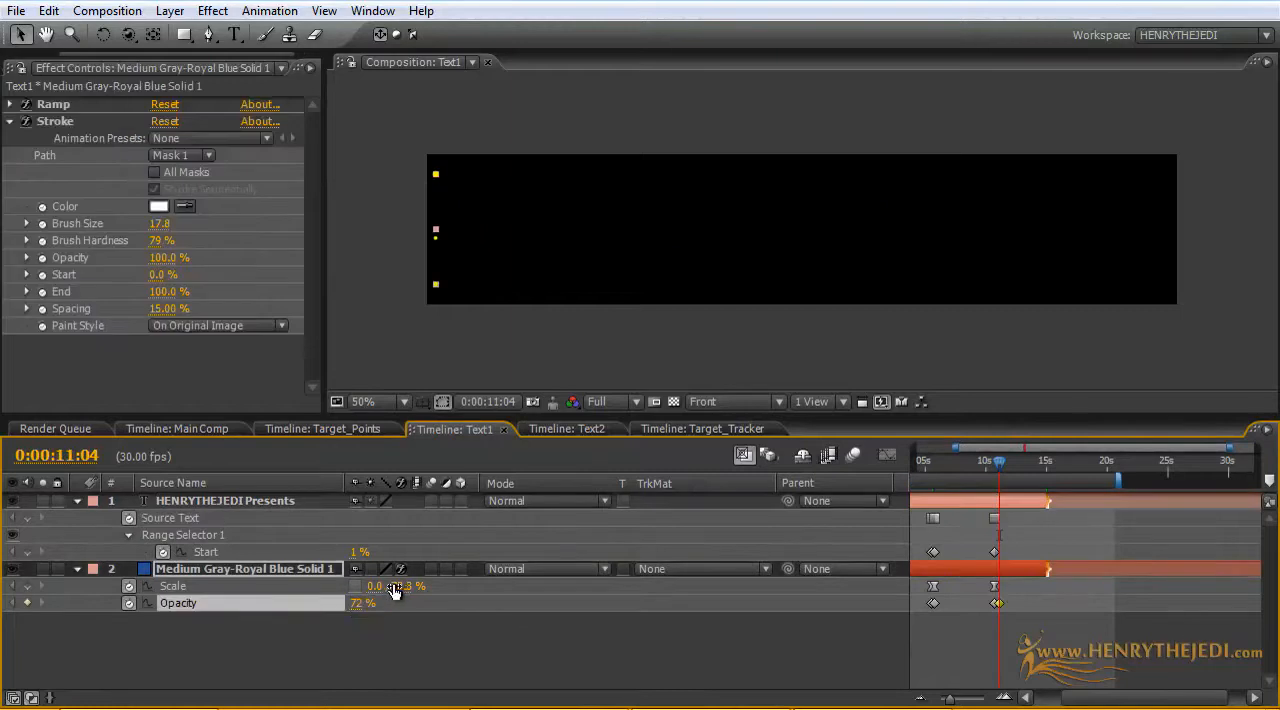
Step: Check the solid's earlier Scale keyframe values and set its horizontal Scale to 97.3% at 0:00:11:04
click(373, 586)
double_click(933, 586)
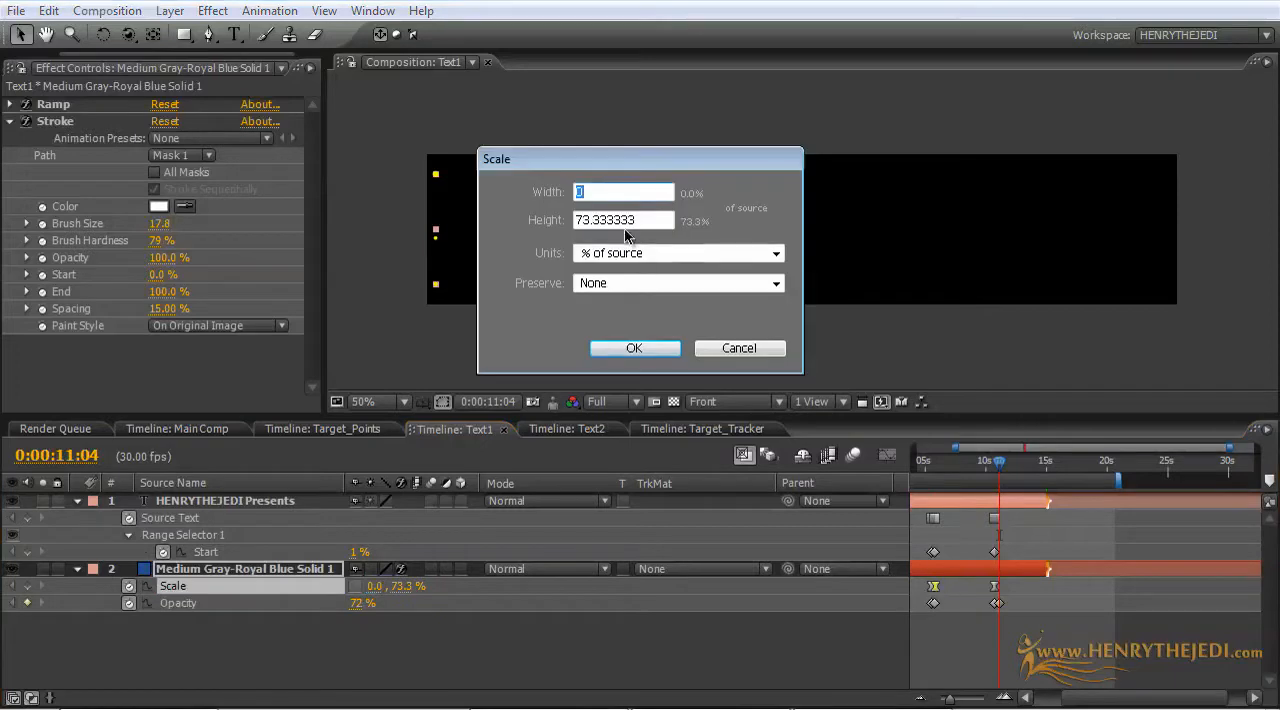
click(722, 349)
double_click(933, 587)
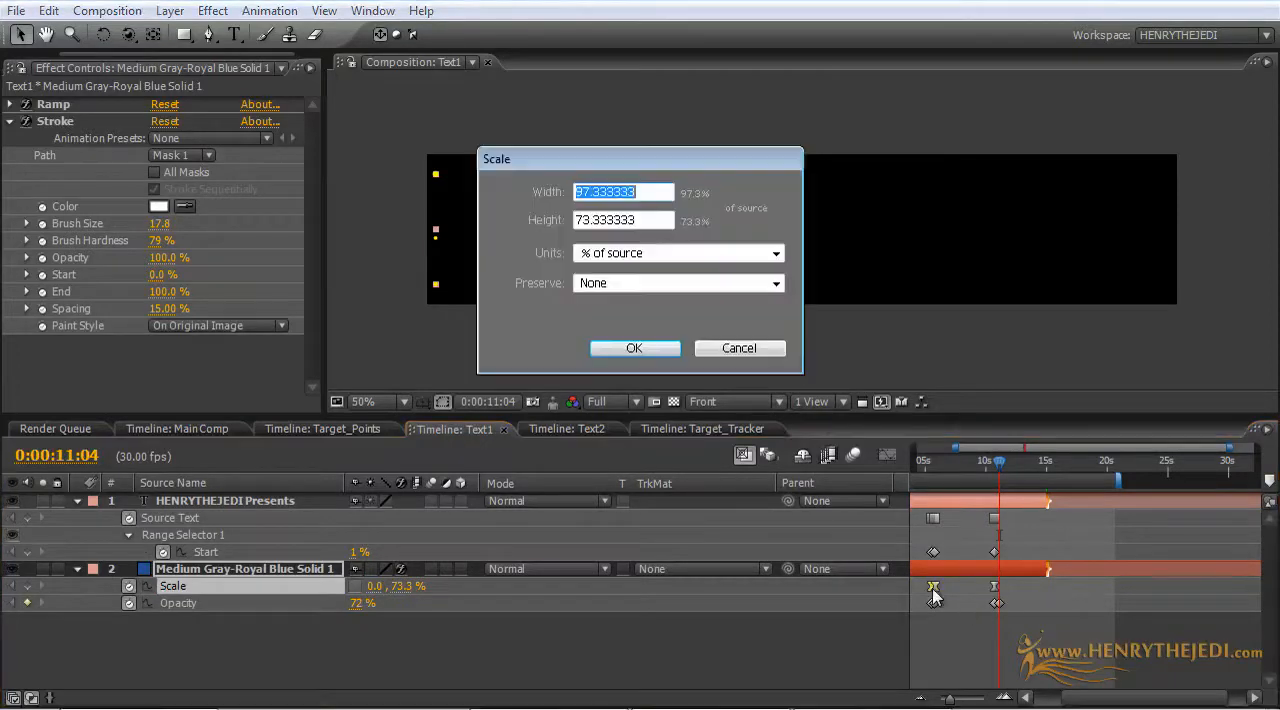
click(720, 348)
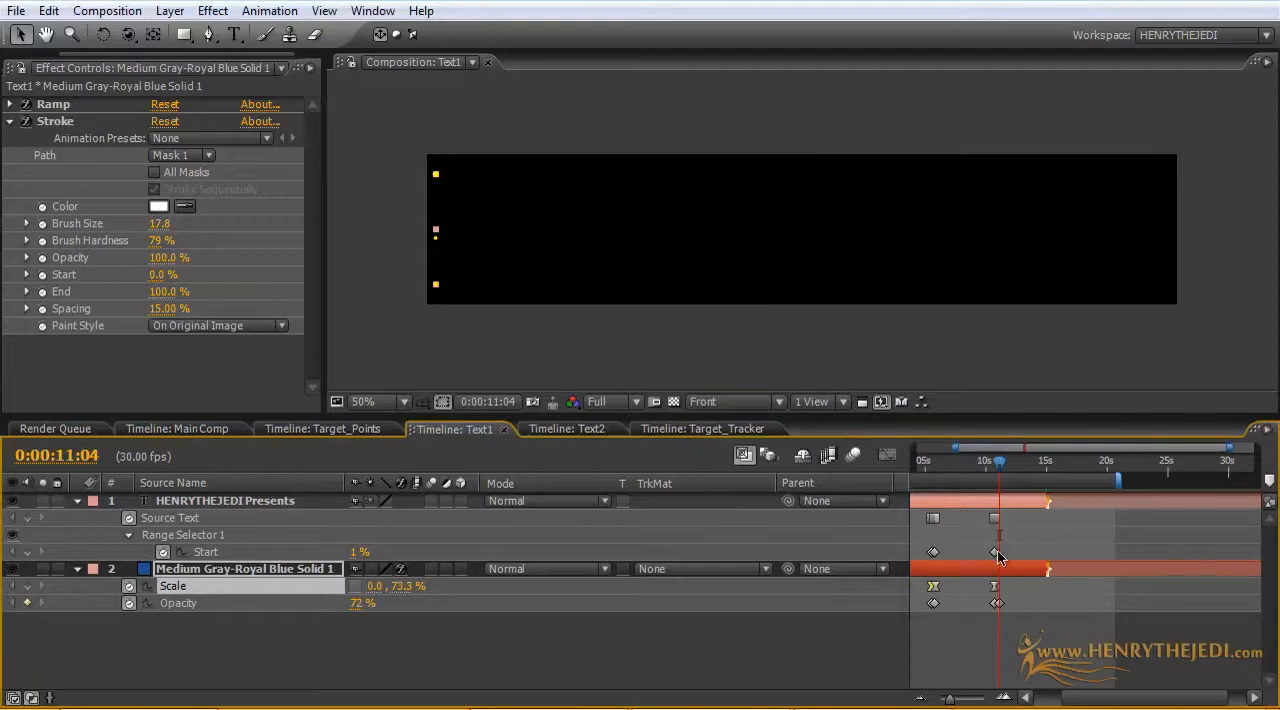
click(369, 588)
text(97.3)
key(Return)
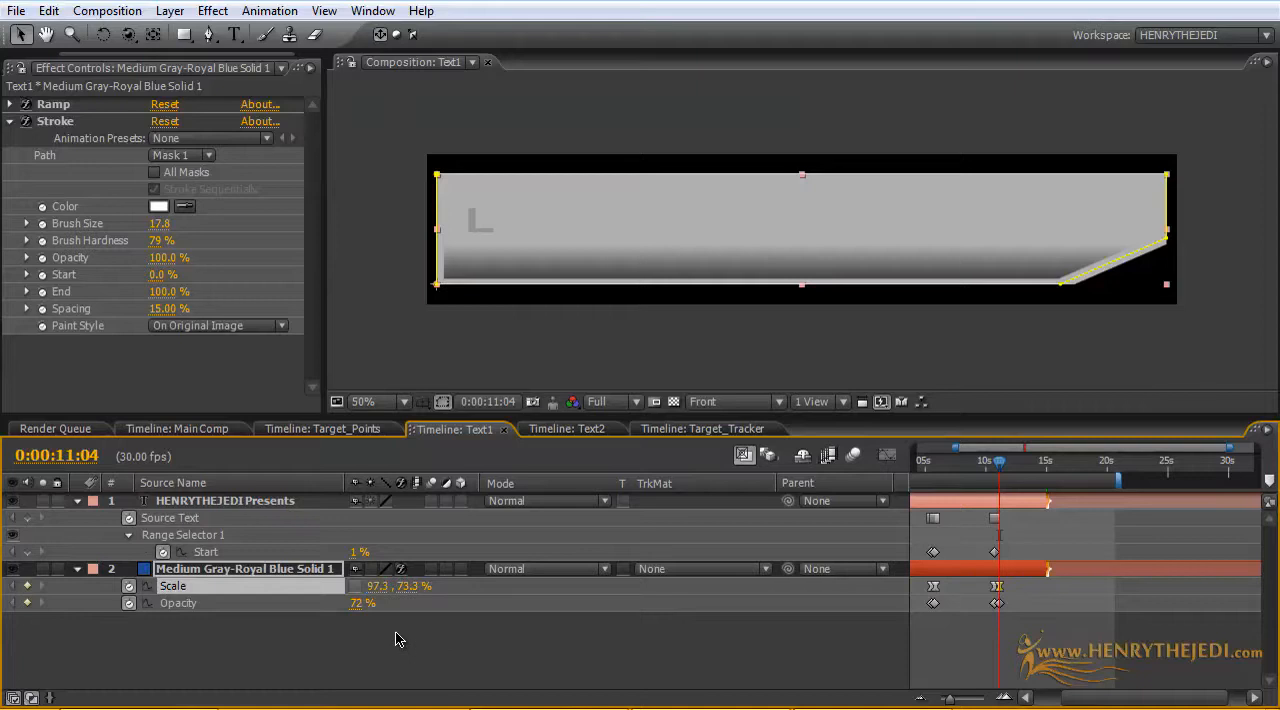
Step: At 0:00:11:04, set the text's Range Selector Start to 100% and change its wording to "TRACKING....."
drag(357, 552, 580, 537)
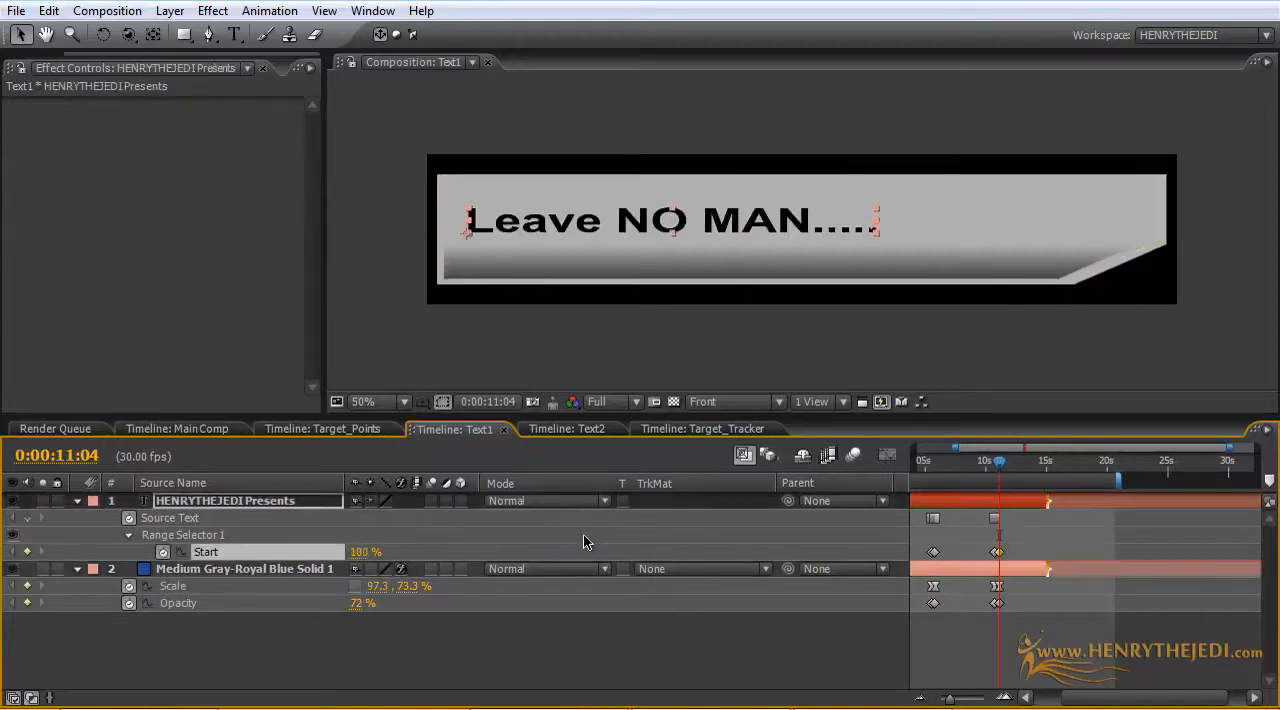
double_click(260, 512)
drag(803, 220, 466, 184)
text(TRACKING)
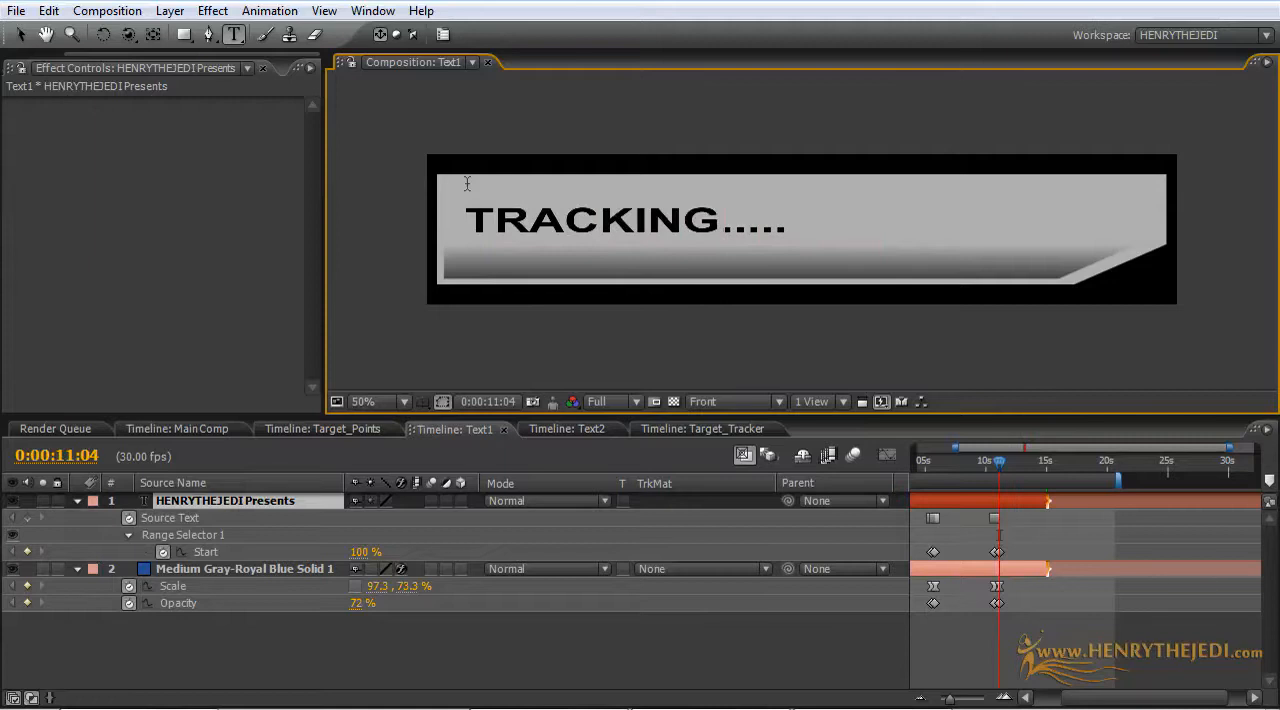
click(327, 677)
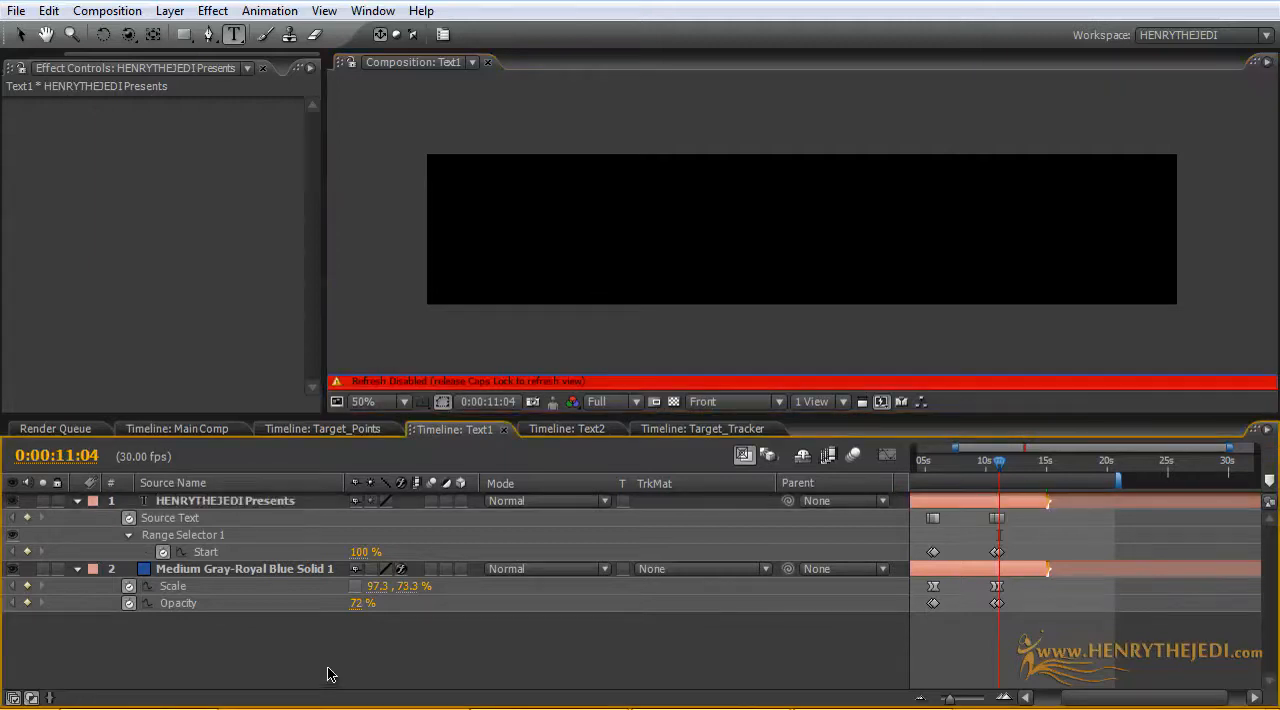
key(Caps_Lock)
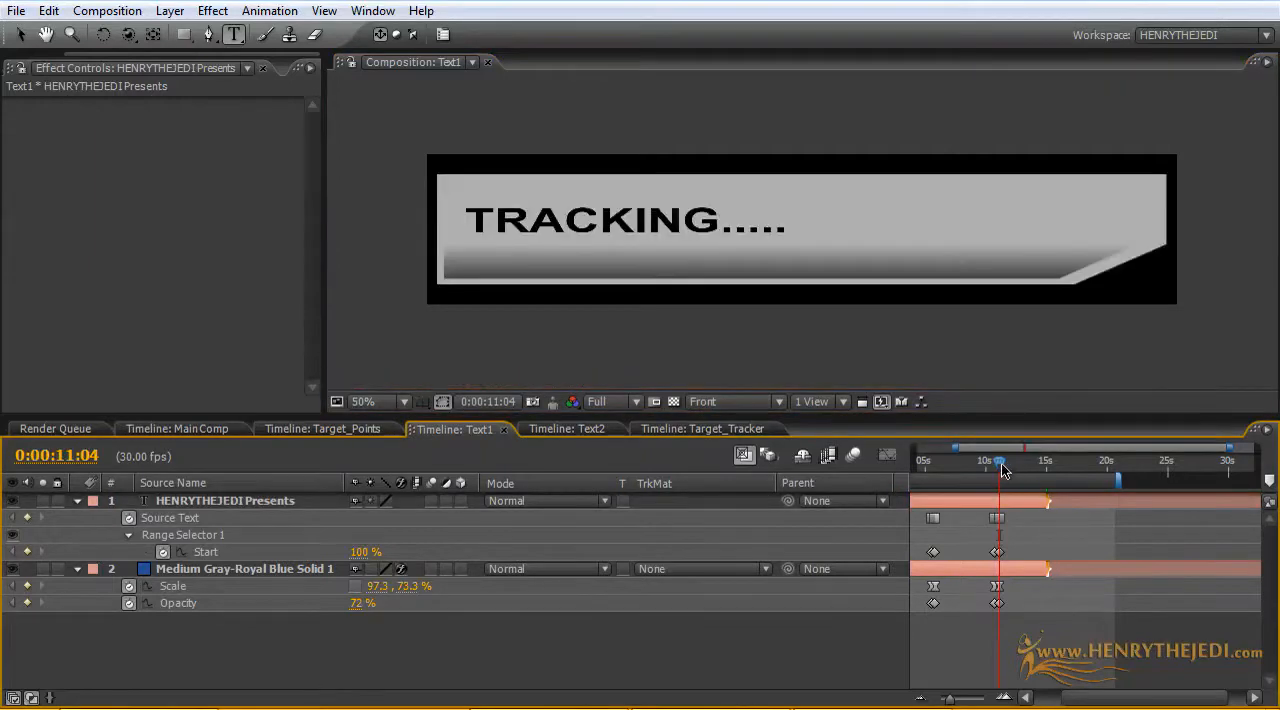
Step: Move the TRACKING Source Text keyframe earlier, close to the 0:00:10:21 keyframe, and shift the last Start keyframe slightly later
drag(1001, 464, 998, 464)
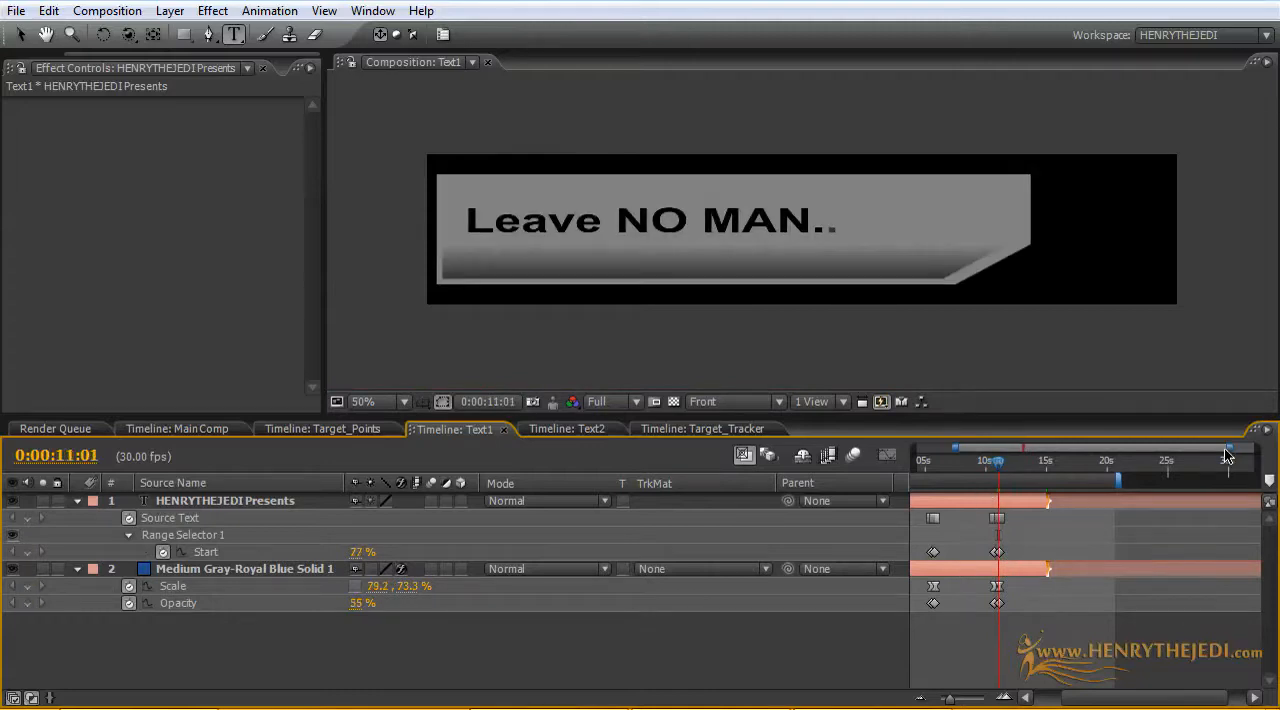
drag(1228, 447, 1060, 447)
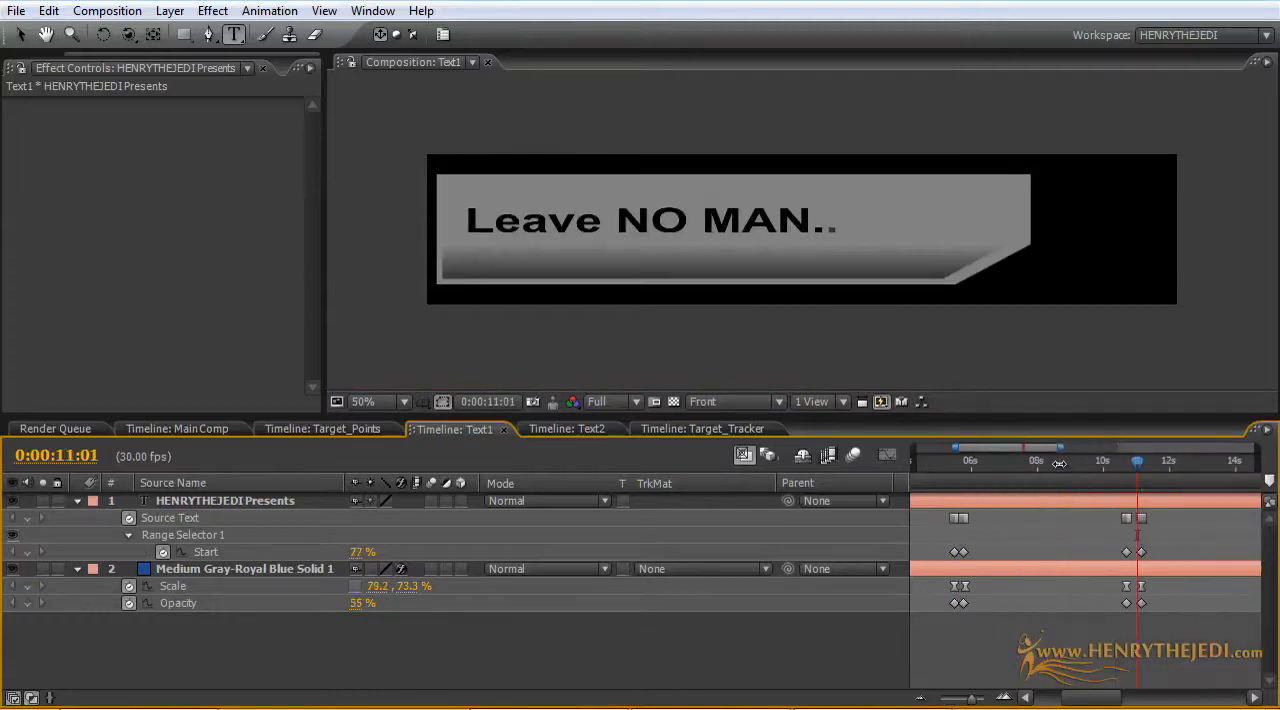
click(1139, 519)
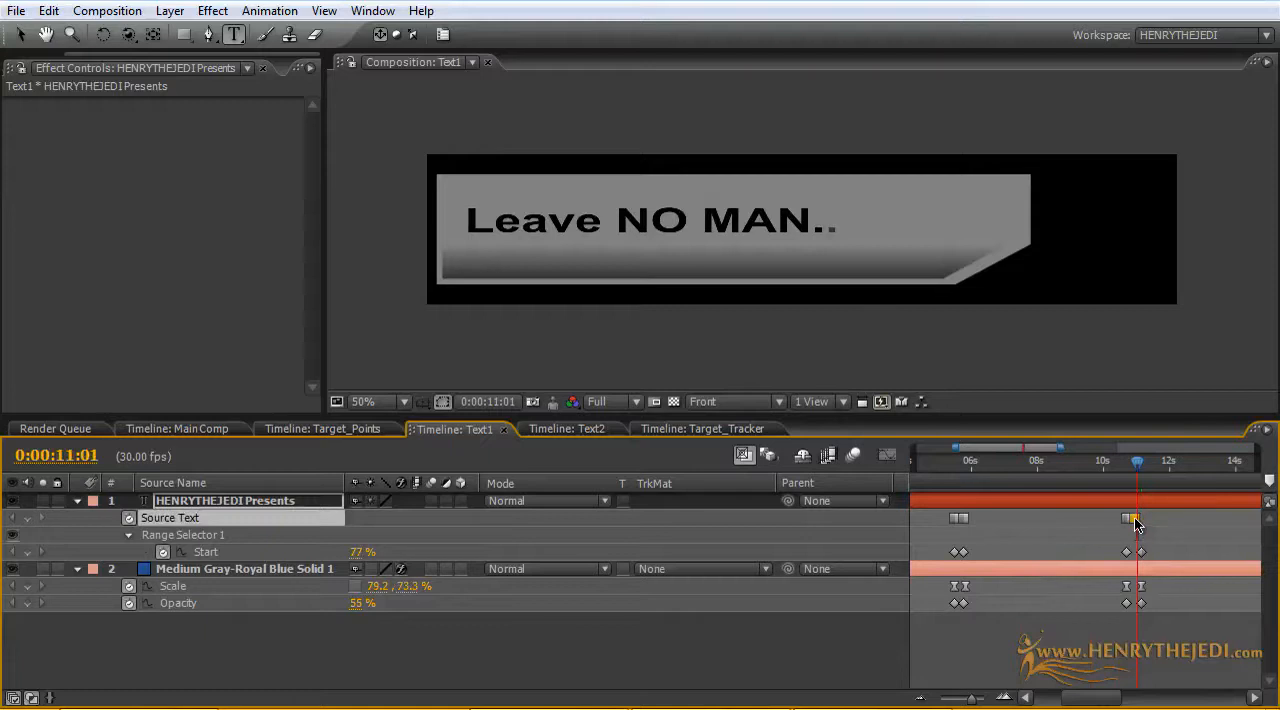
drag(1135, 519, 1139, 553)
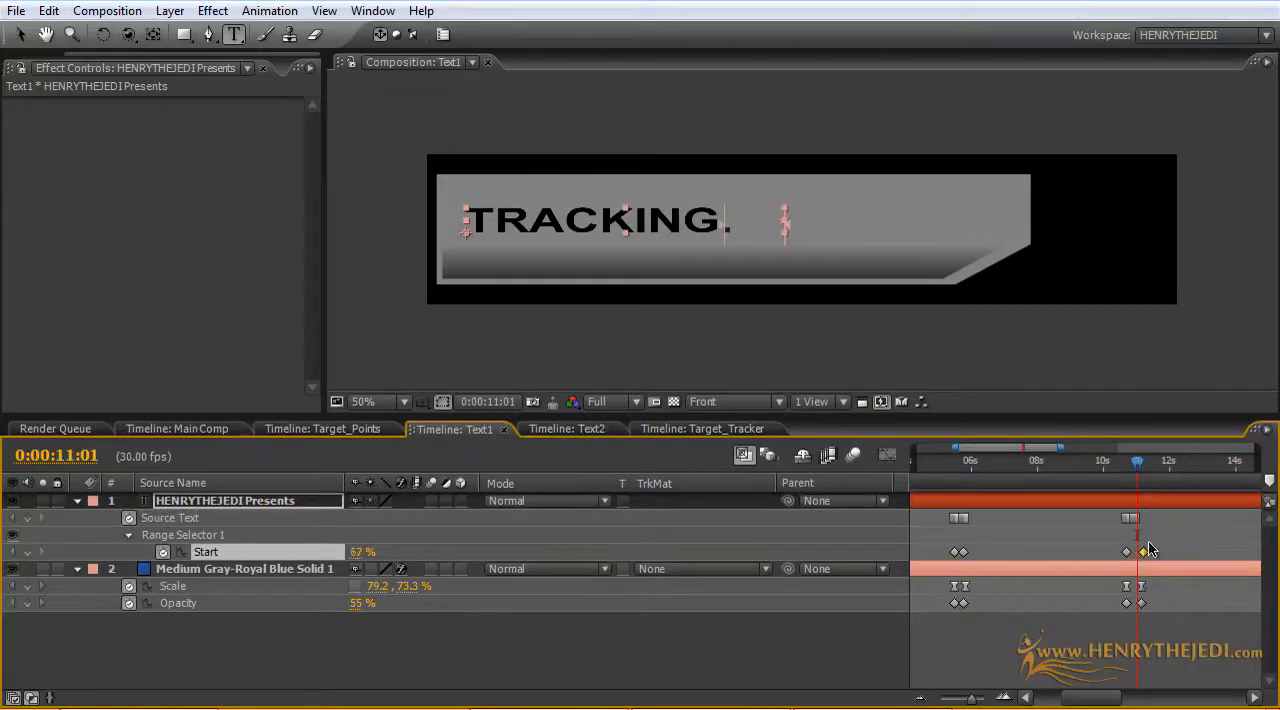
drag(1148, 462, 1137, 491)
click(1134, 518)
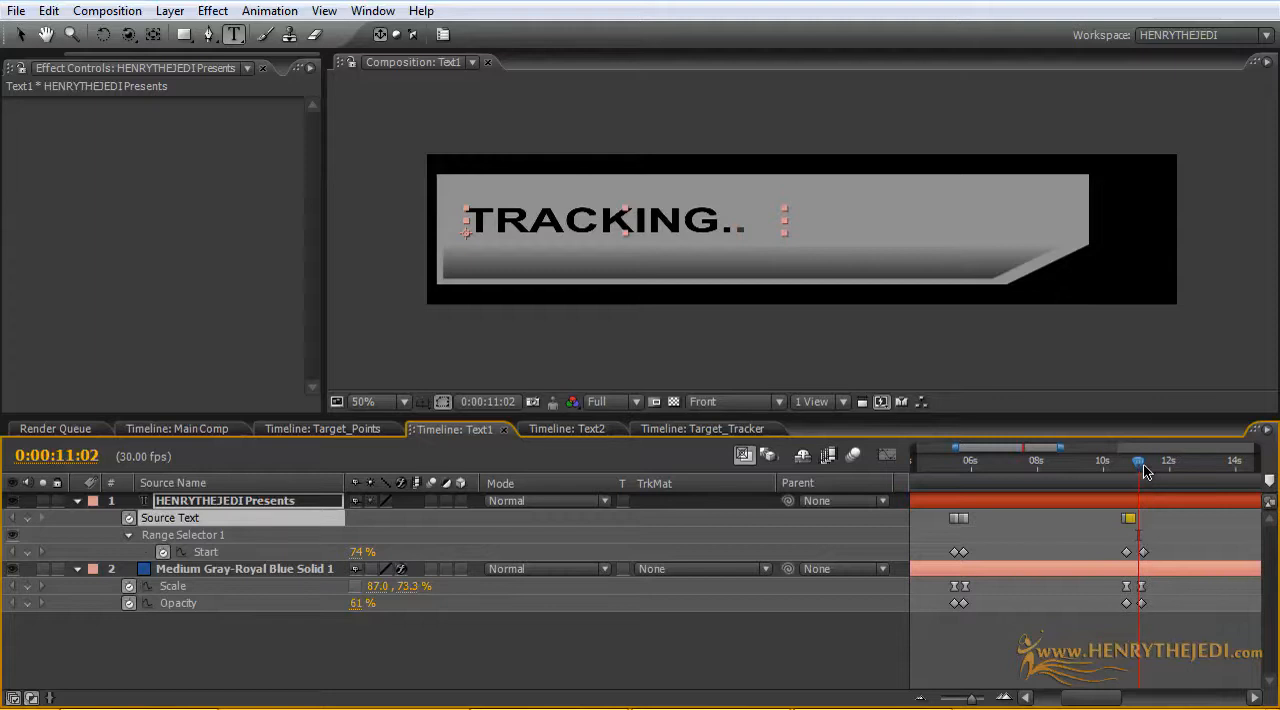
mouse_move(1145, 472)
mouse_down()
mouse_move(1132, 472)
mouse_move(1146, 470)
mouse_up()
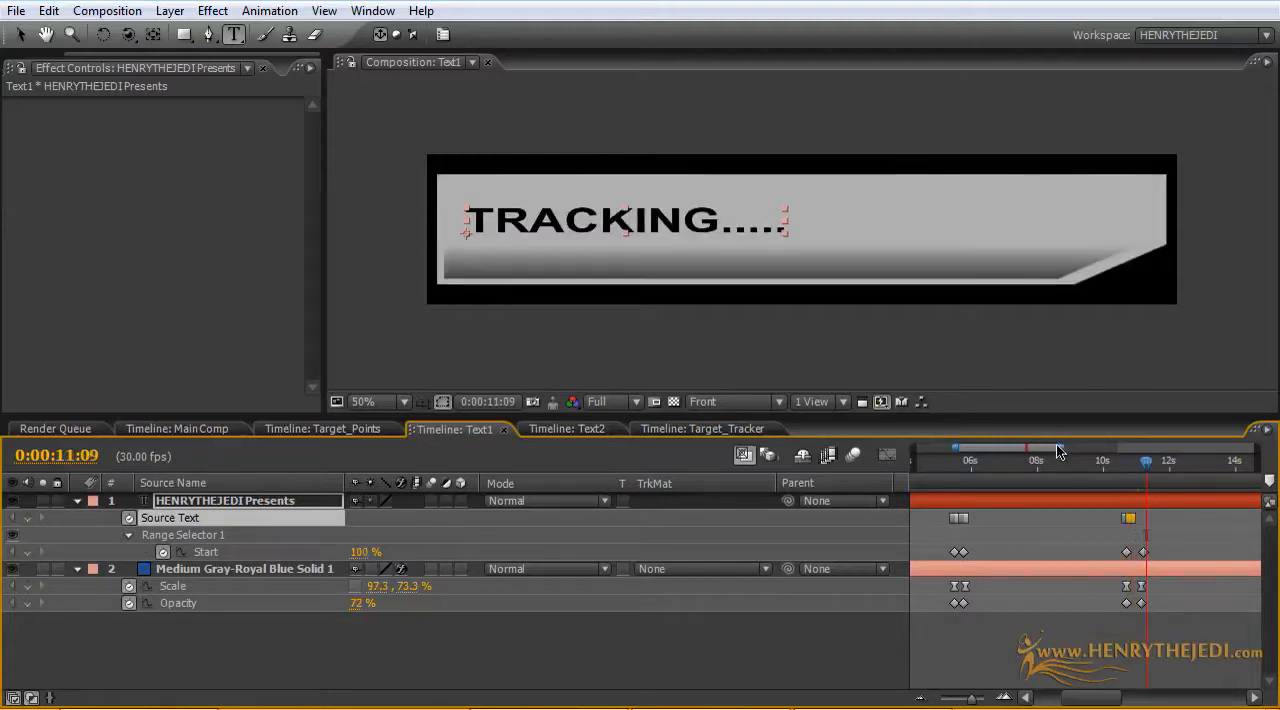
Step: Start the work area just before the new Text1 keyframes and preview the text change
drag(1060, 450, 1250, 436)
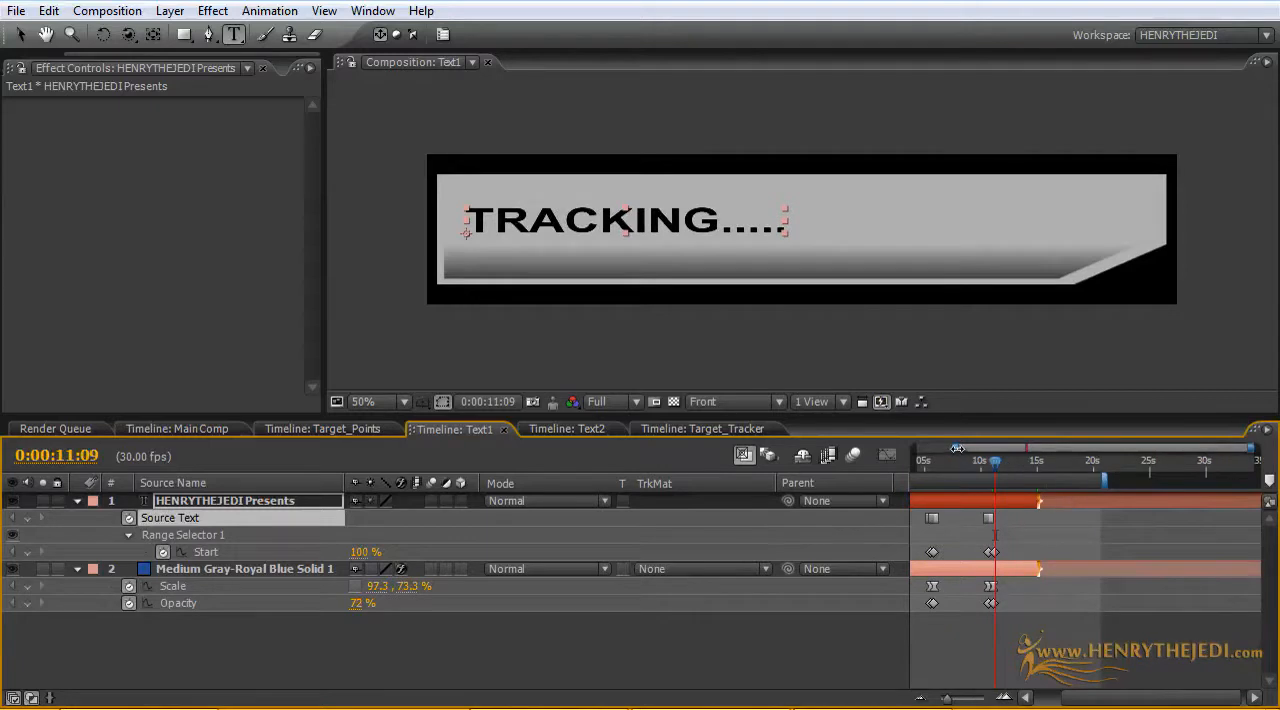
mouse_move(957, 447)
mouse_down()
mouse_move(877, 452)
mouse_move(1008, 478)
mouse_up()
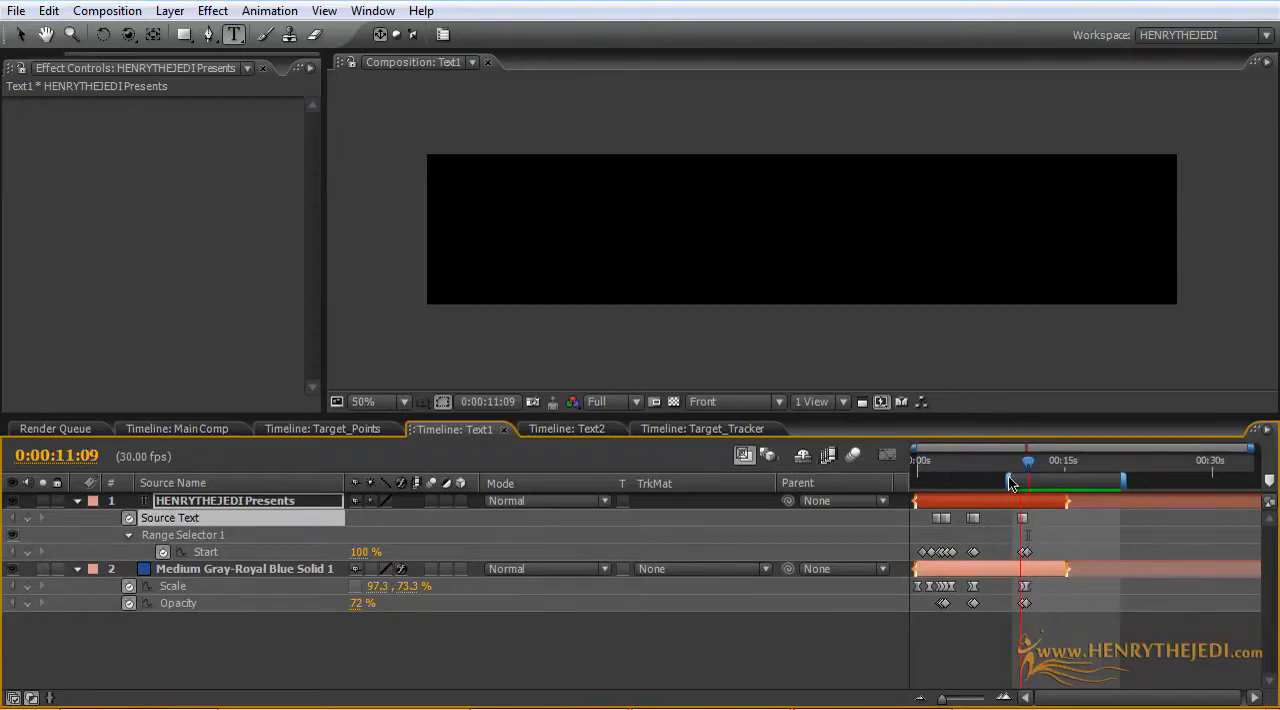
key(space)
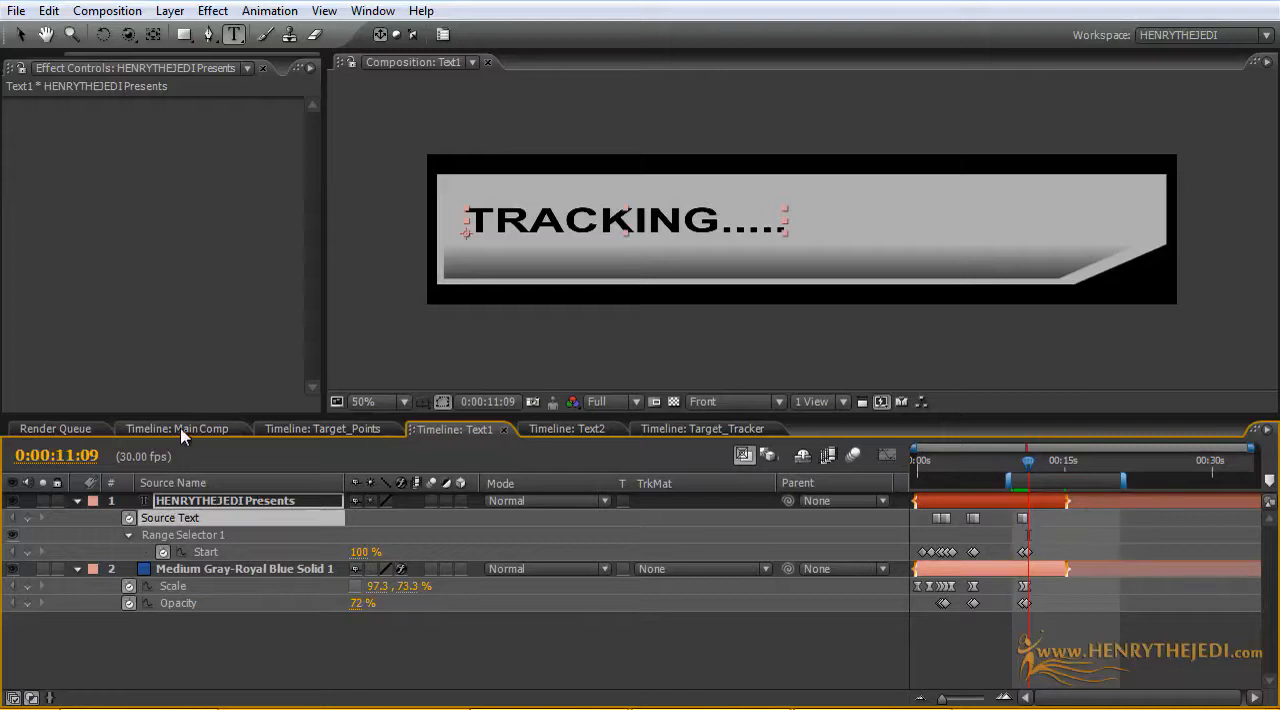
Step: In the Text2 composition, set the solid's Opacity to 72% at 0:00:10:12
click(545, 429)
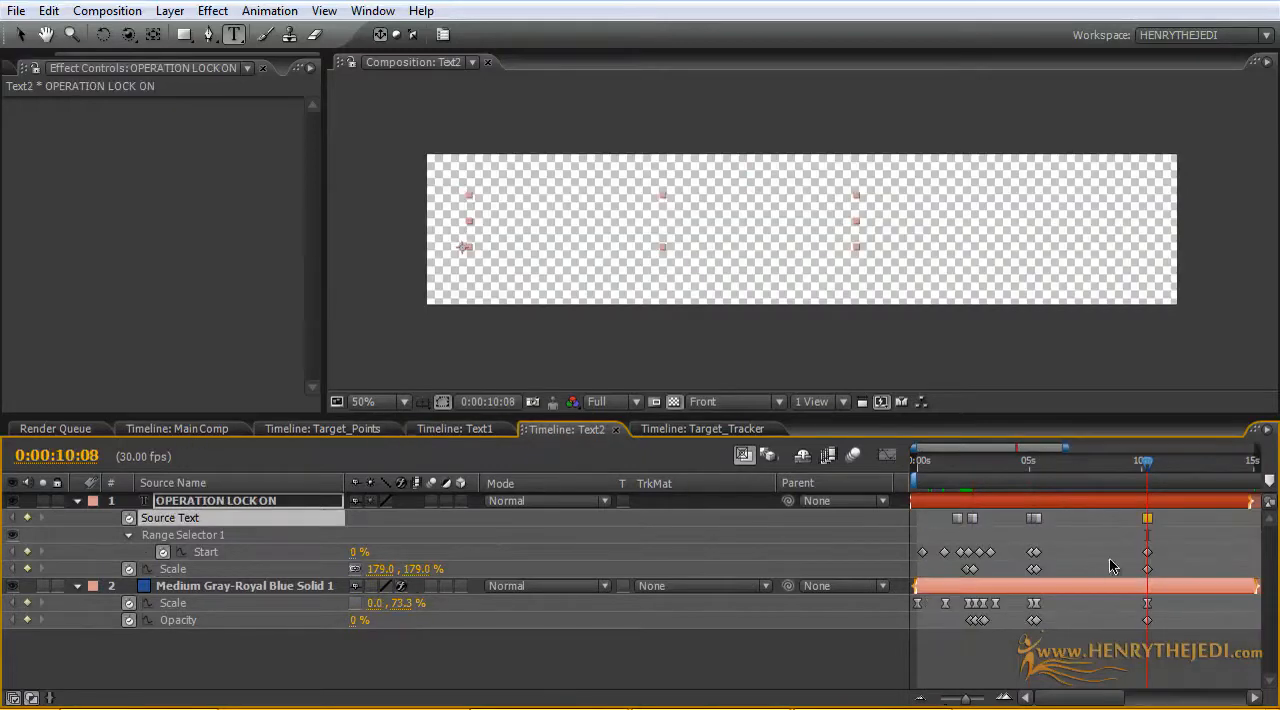
drag(1150, 462, 1153, 462)
click(354, 621)
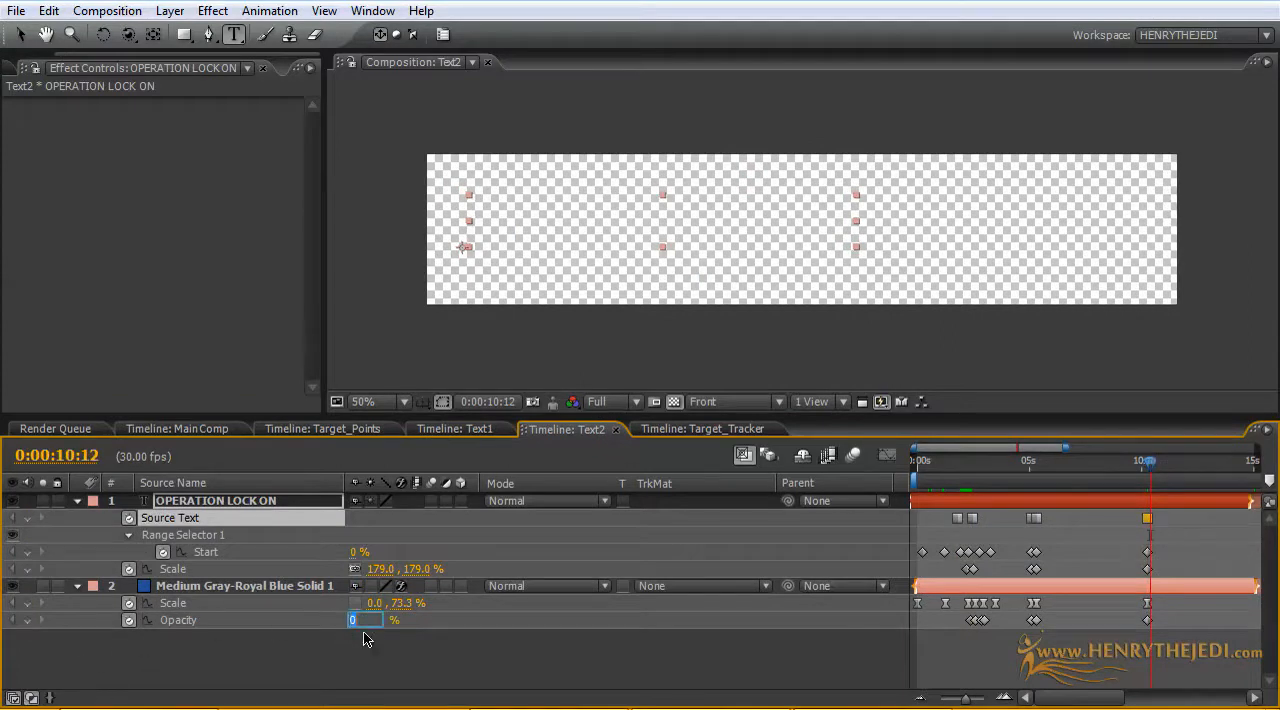
text(72)
key(Return)
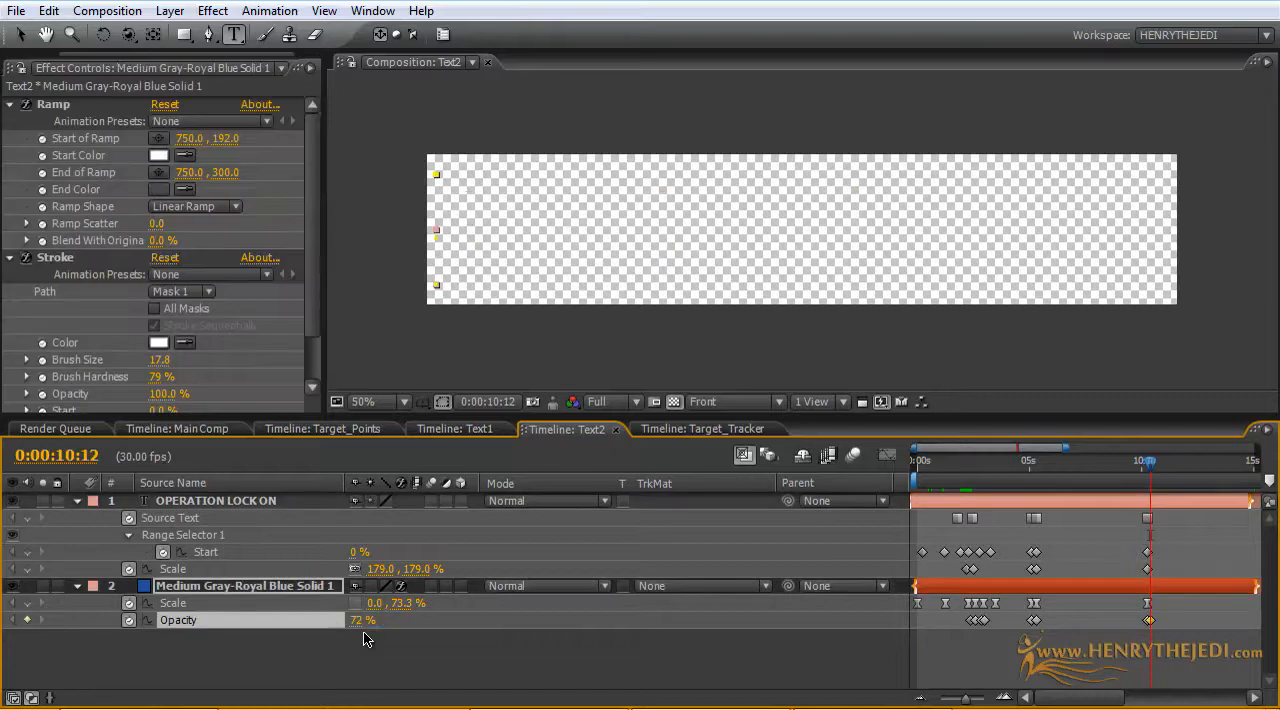
Step: Turn off the transparency grid and set the Text2 solid's horizontal Scale to 97.3% at 0:00:10:12
click(673, 401)
click(370, 603)
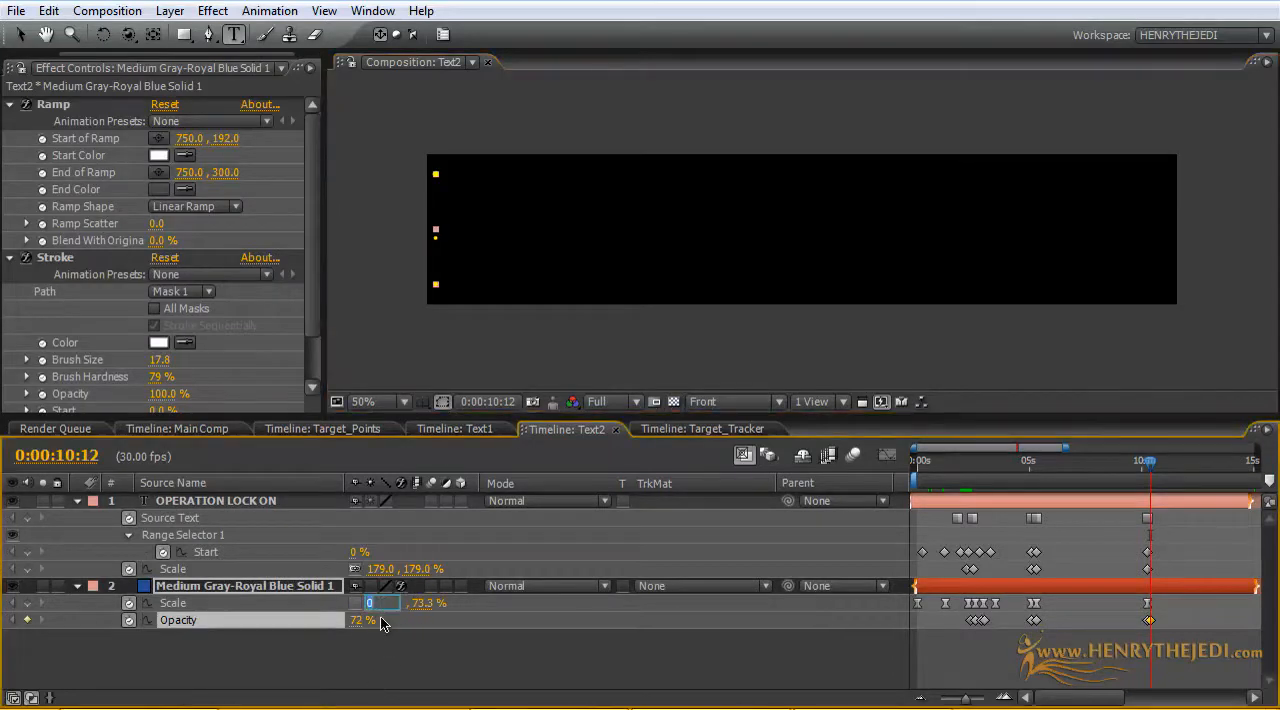
text(97.3)
key(Return)
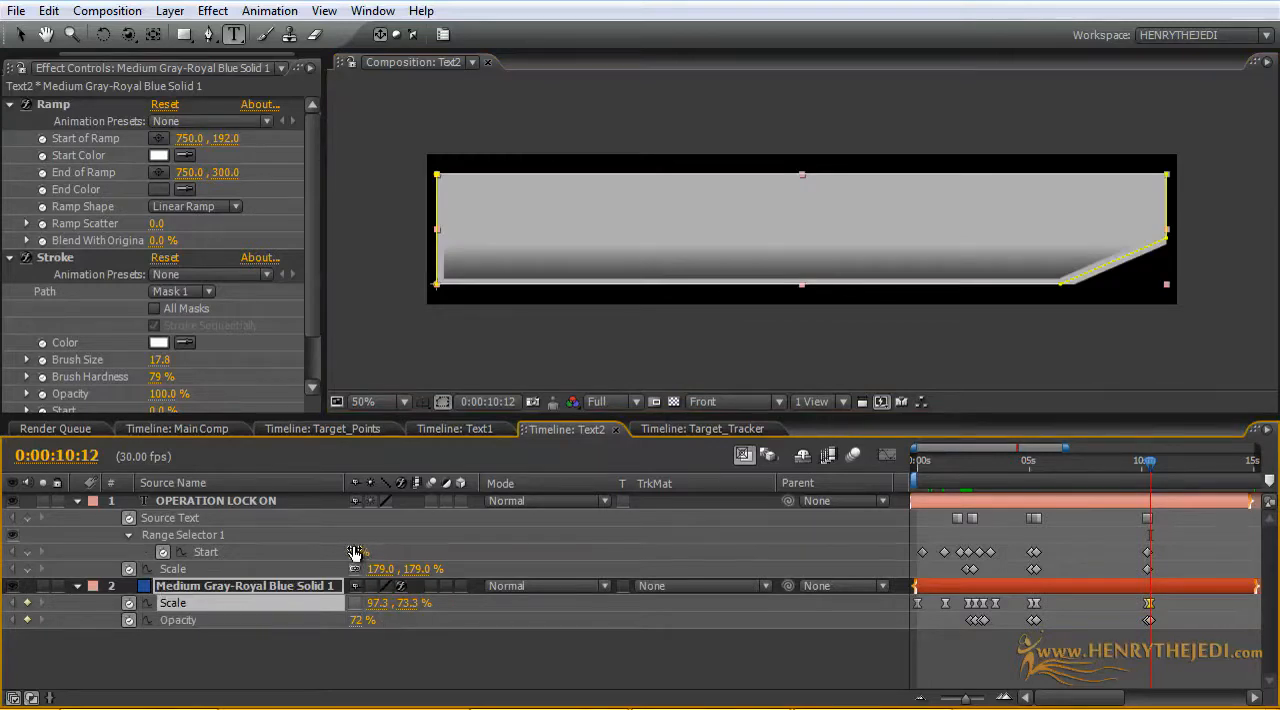
Step: Set the text's range selector Start to 100% at 0:00:10:12 and replace BEHIND with "Aquiring Target"
drag(356, 552, 590, 535)
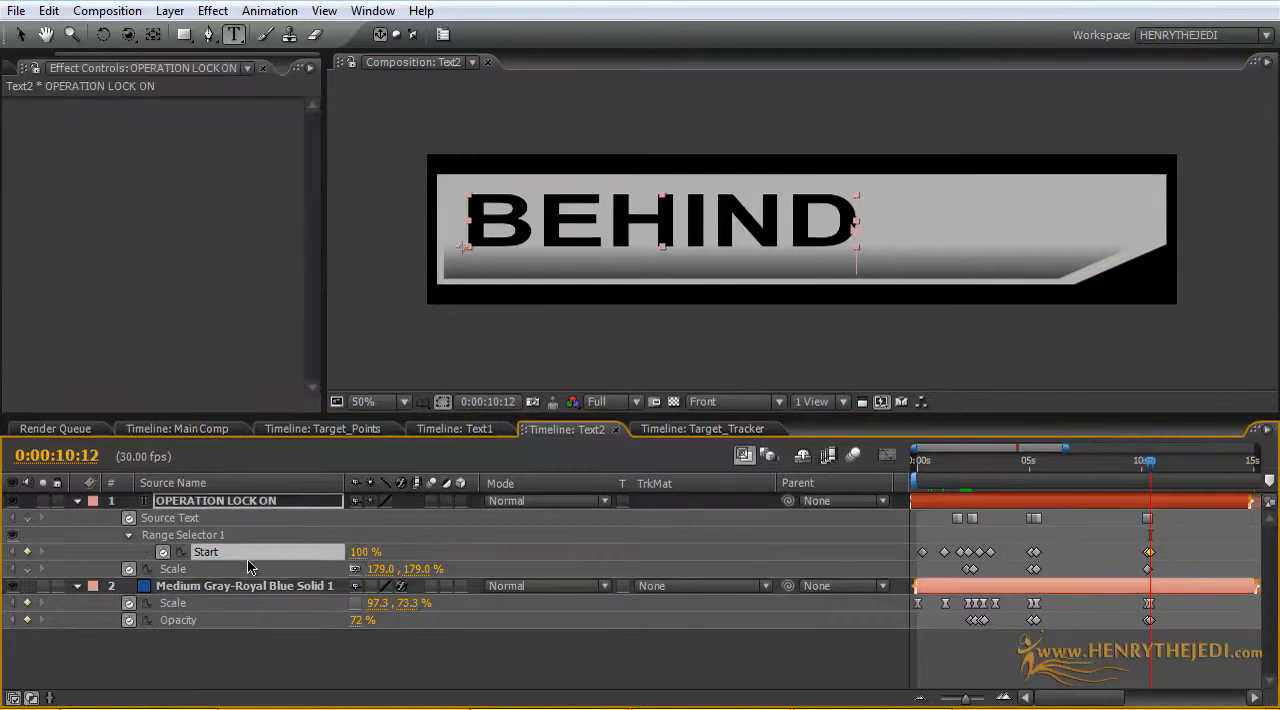
double_click(630, 218)
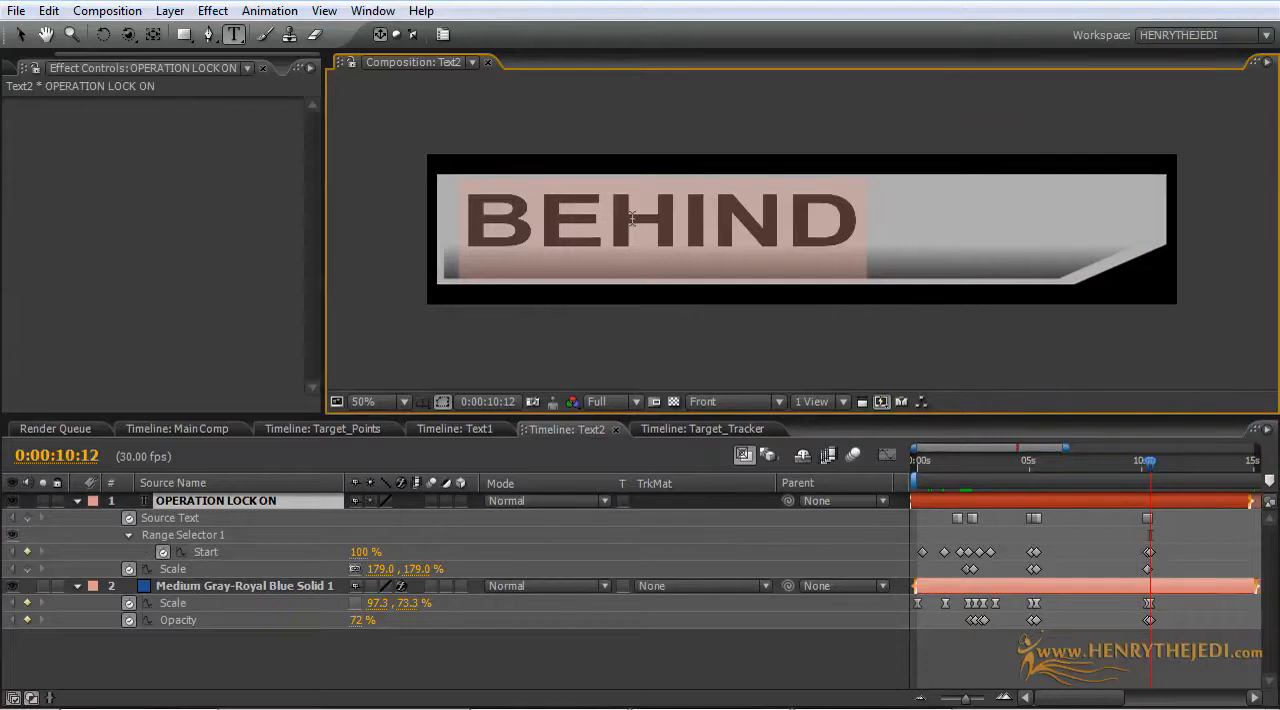
text(Aqui)
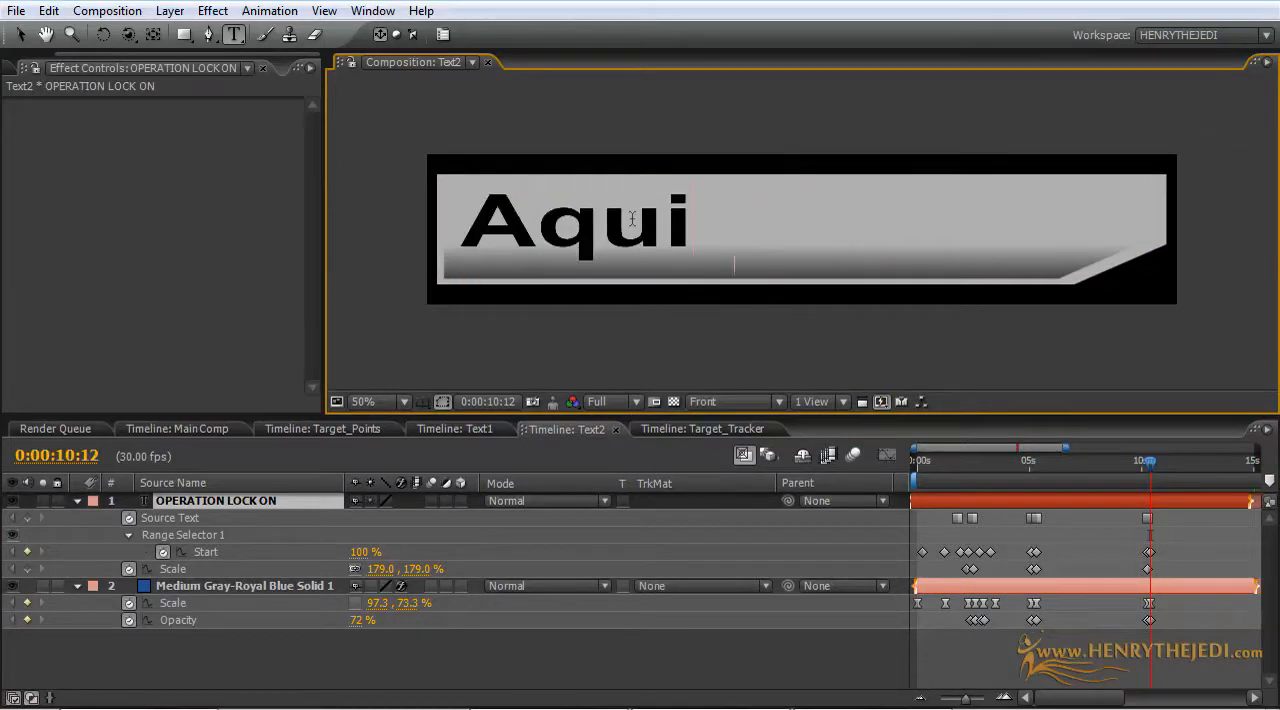
text(ring)
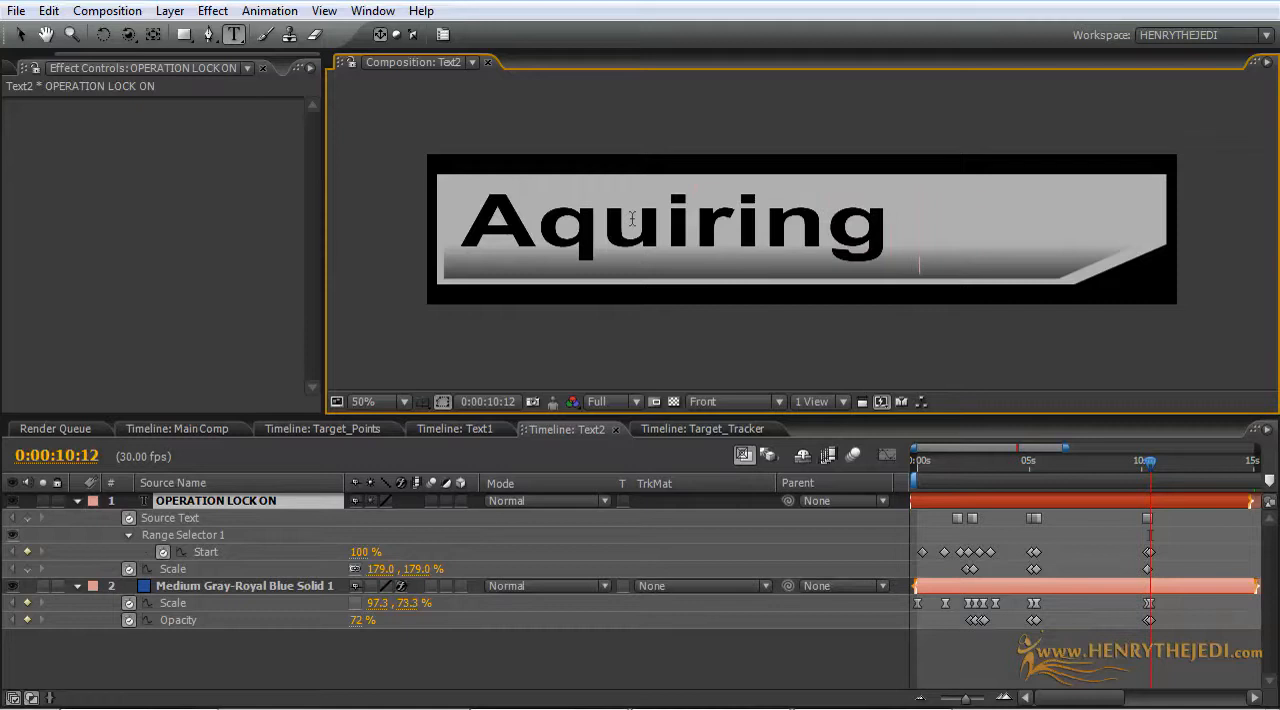
text( Targe)
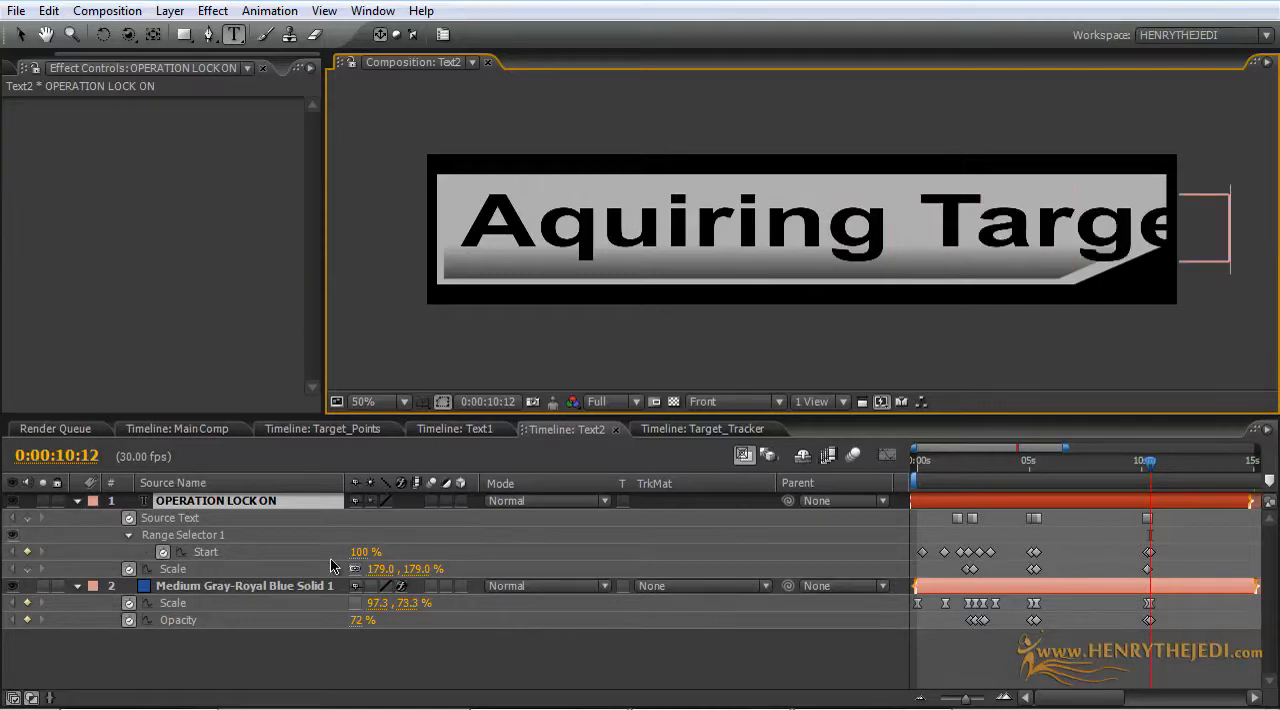
click(256, 662)
click(248, 502)
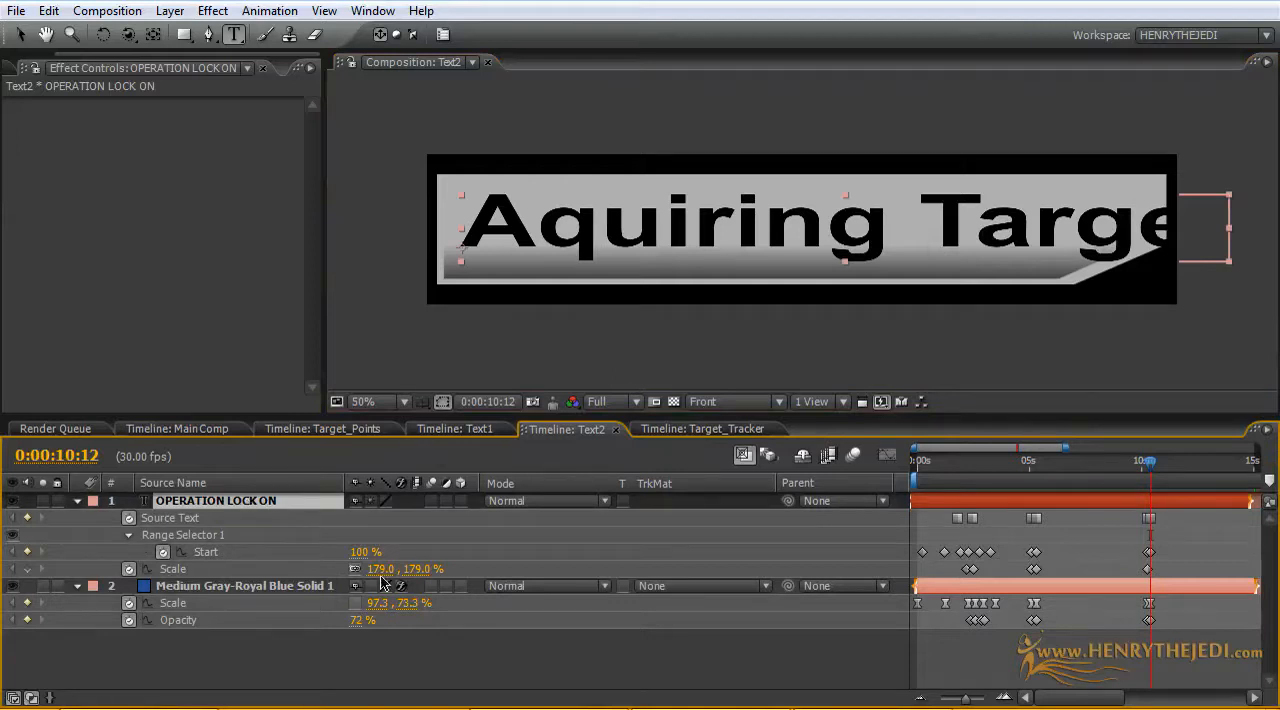
Step: Set the text layer's Scale to 146% at 0:00:10:12 and shift the new Source Text keyframe slightly earlier
drag(384, 568, 351, 568)
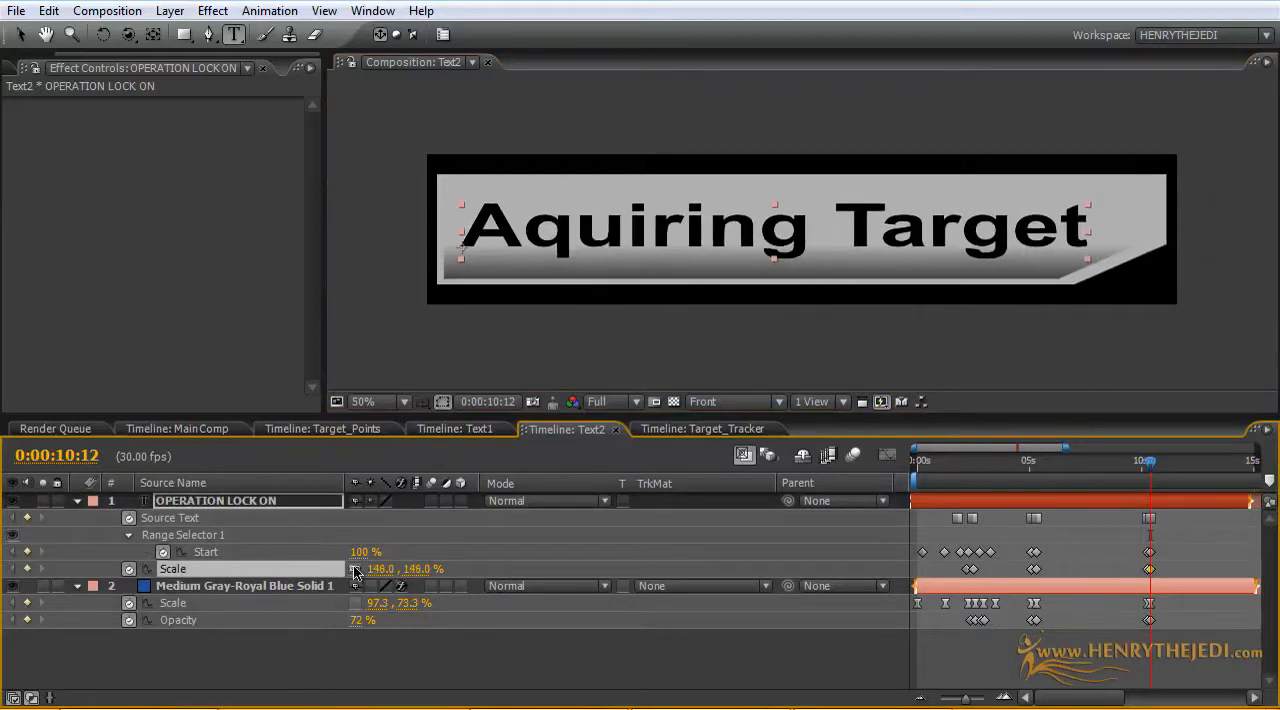
drag(1150, 462, 1150, 466)
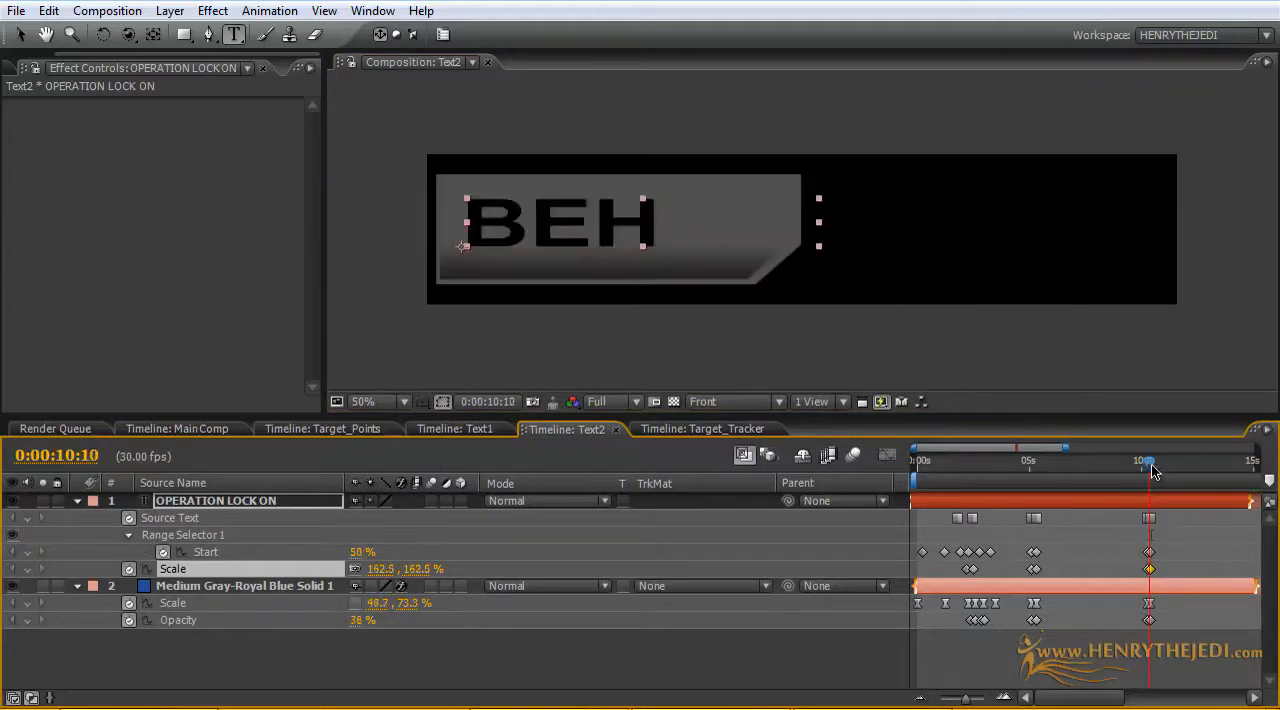
click(1150, 520)
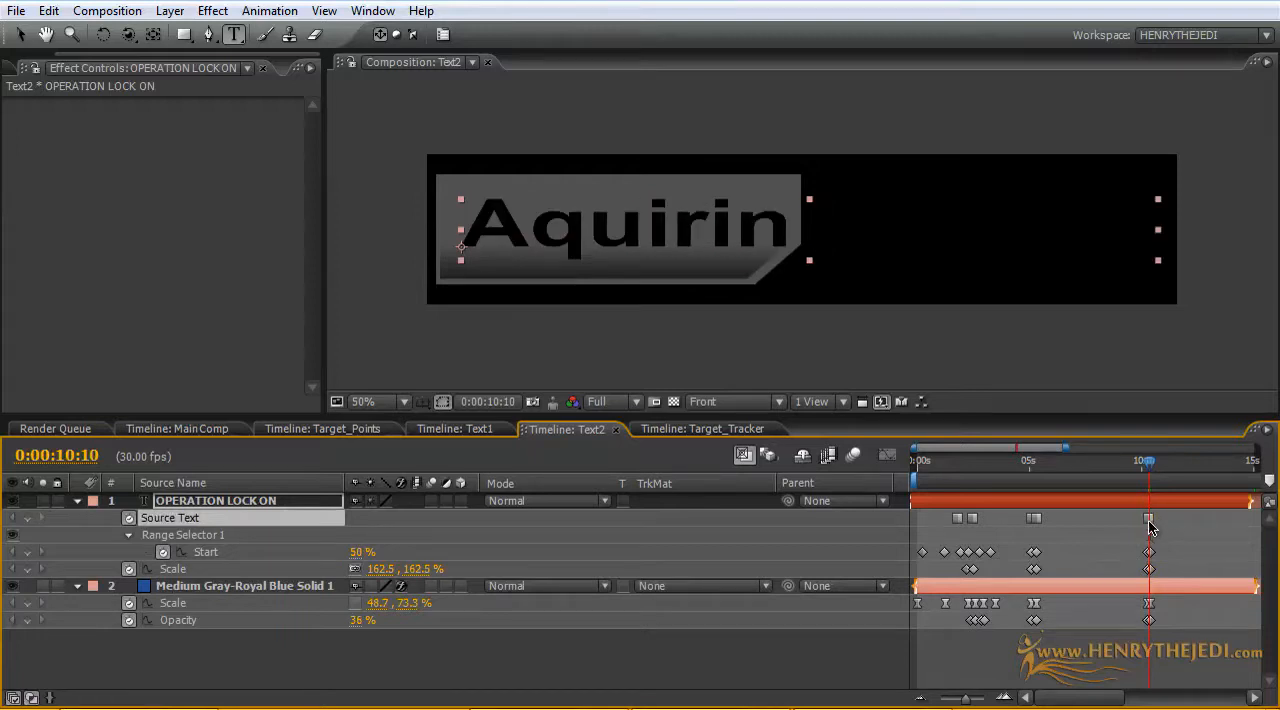
Step: Examine how the wording changes between 0:00:10:02 and 0:00:11:01 against the closely spaced Source Text keyframes
click(1143, 466)
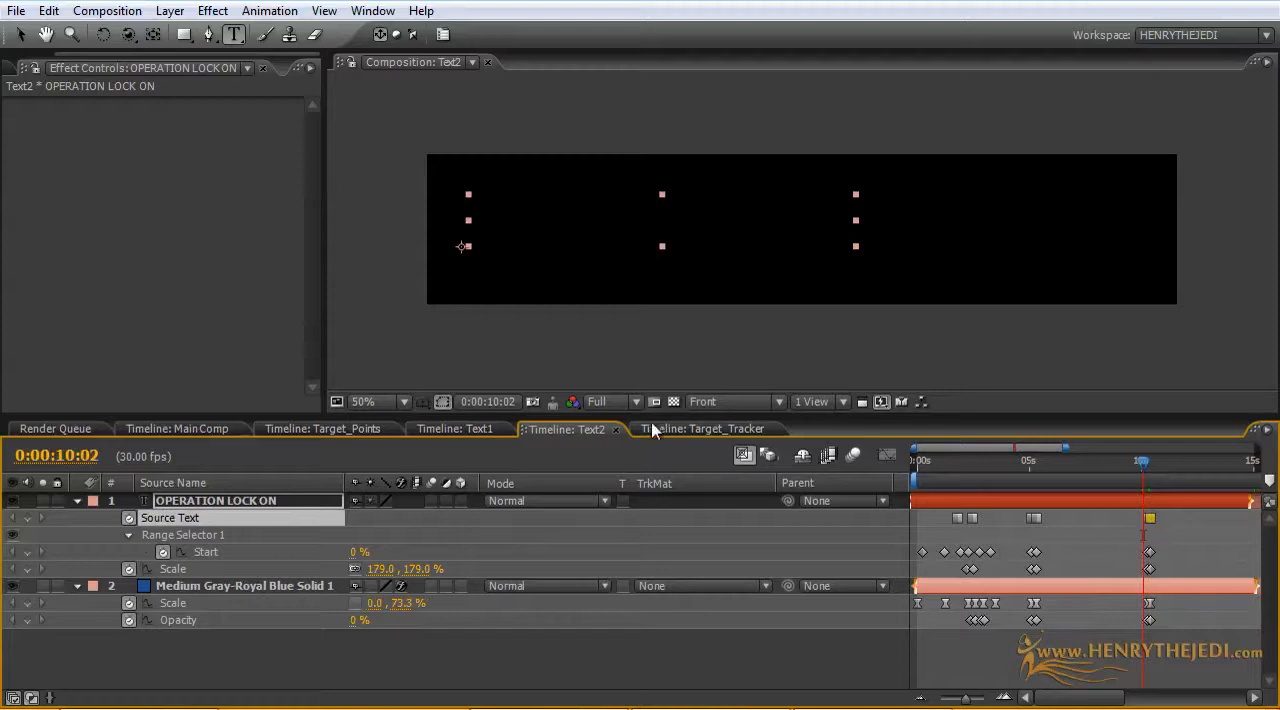
click(673, 402)
click(674, 404)
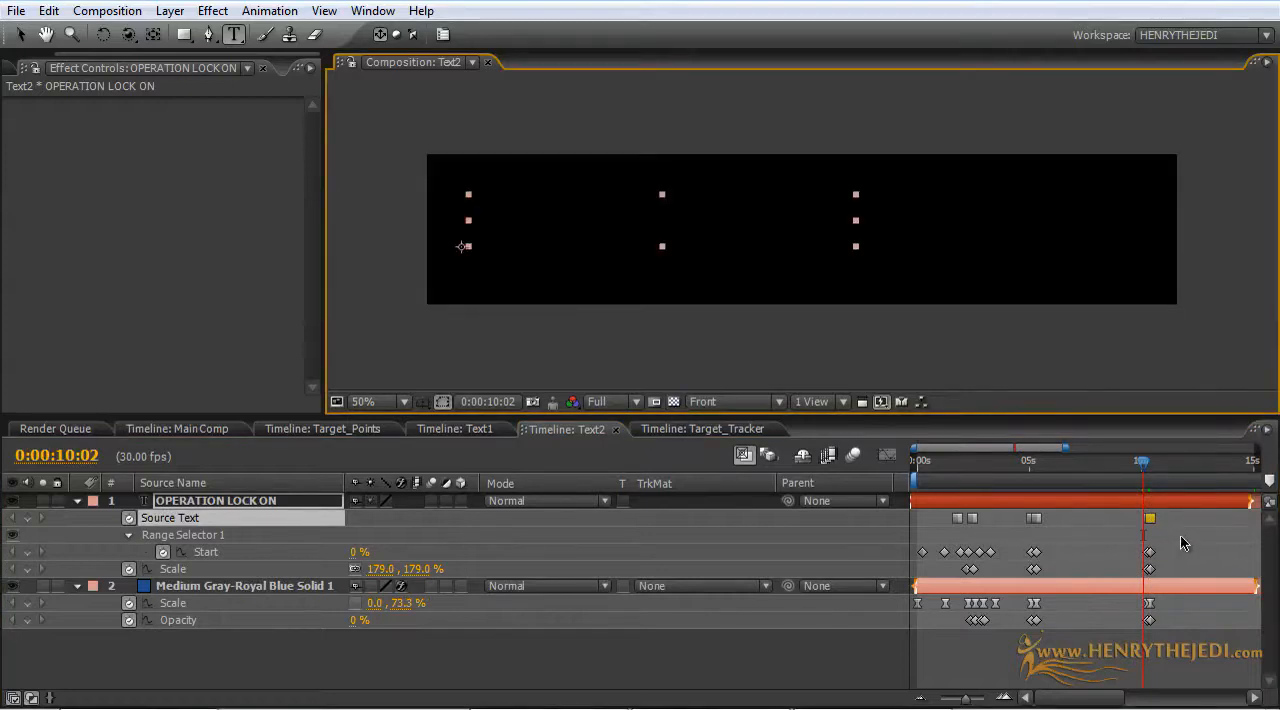
click(1148, 520)
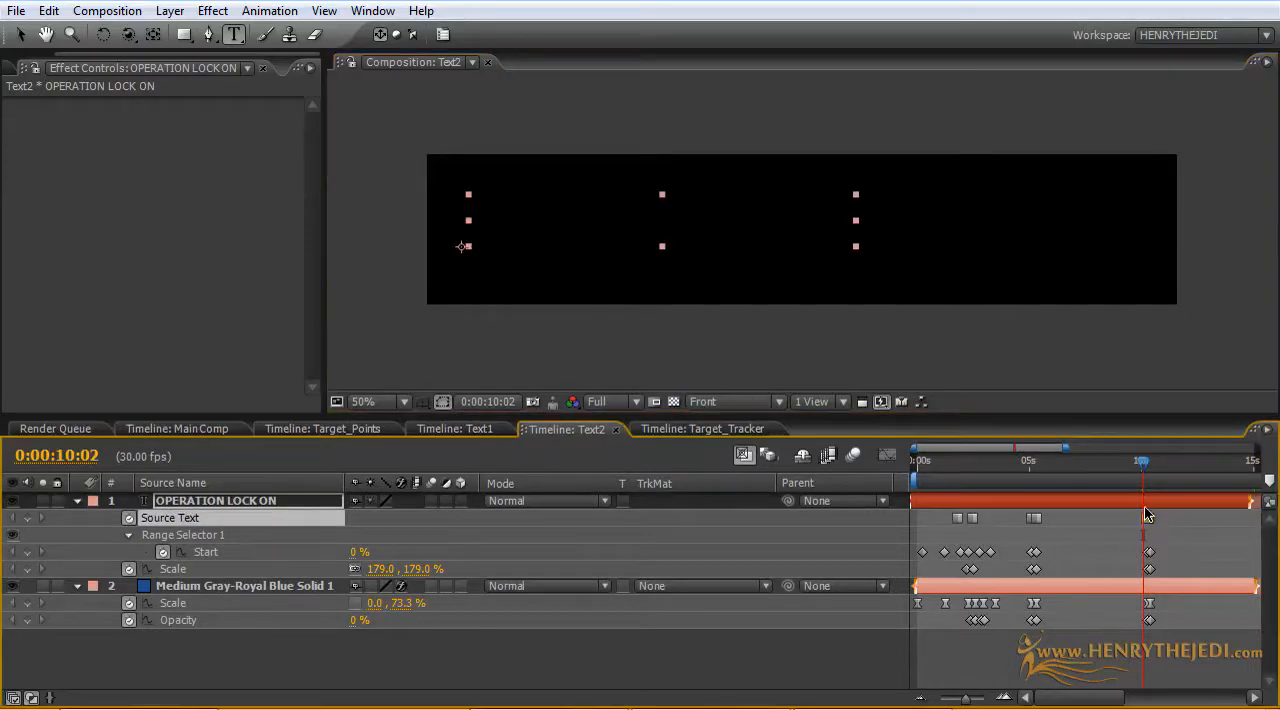
drag(1145, 466, 1152, 467)
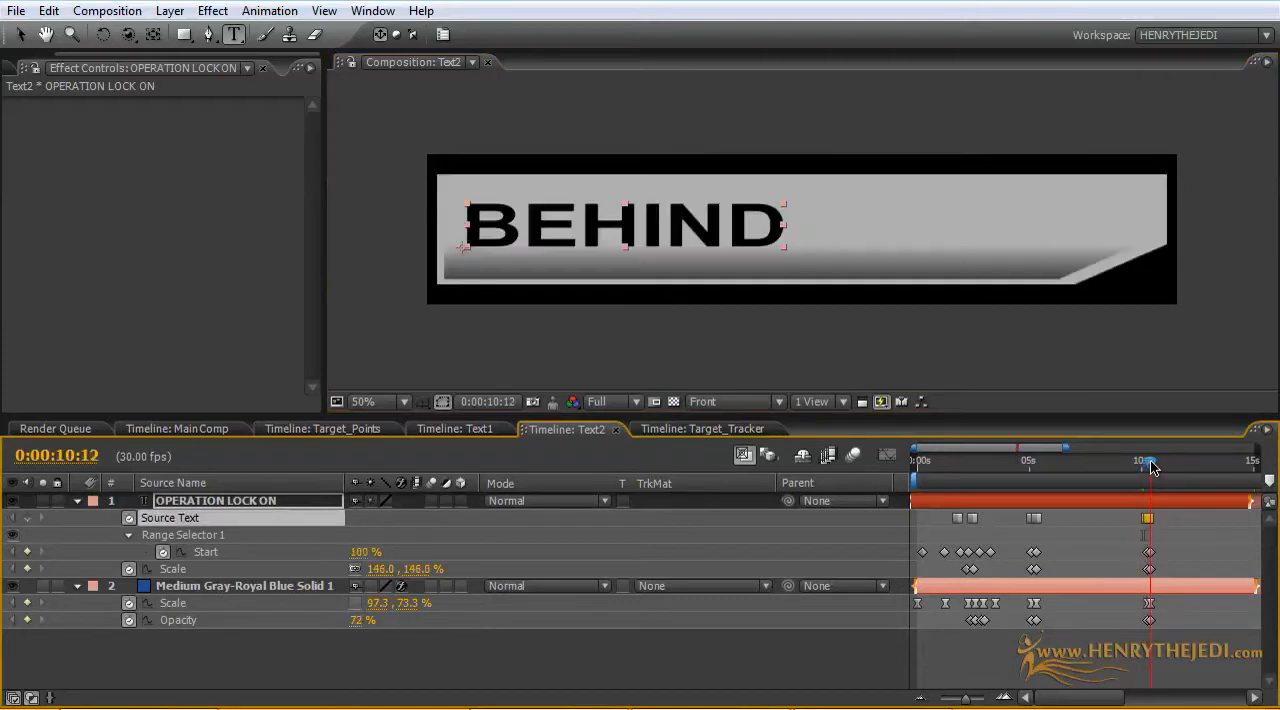
drag(912, 450, 1021, 449)
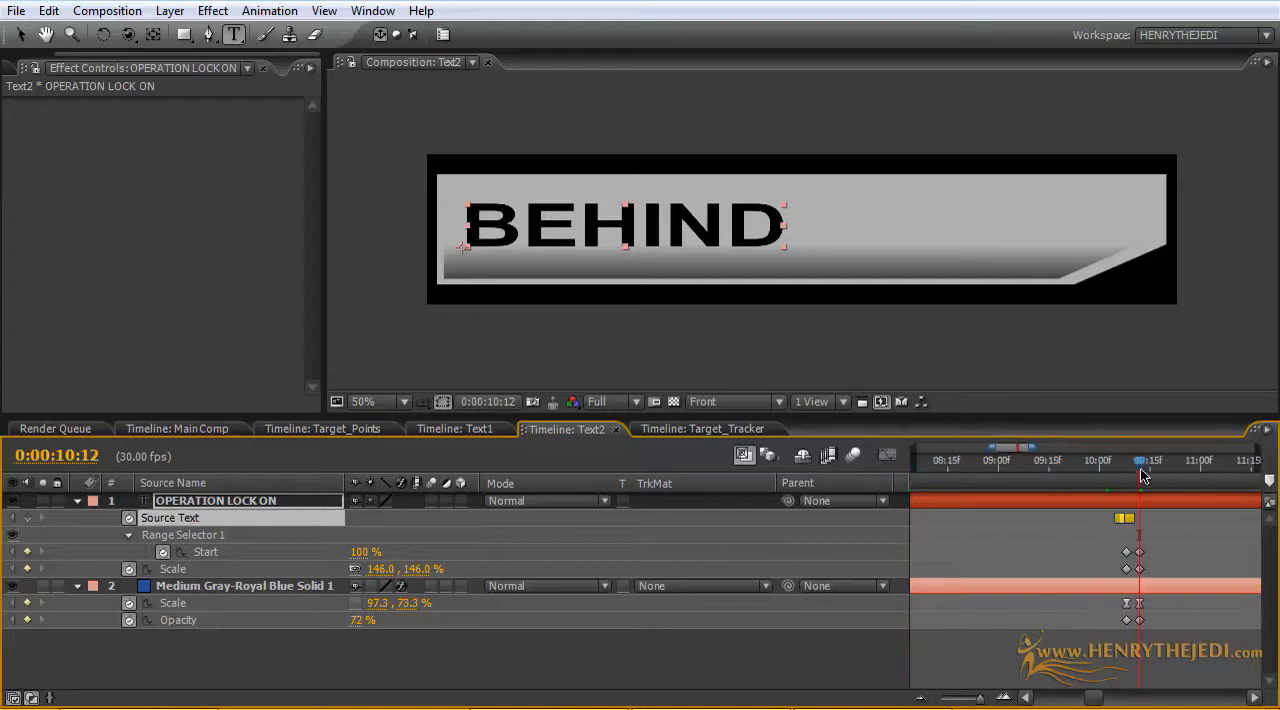
drag(1140, 464, 1200, 468)
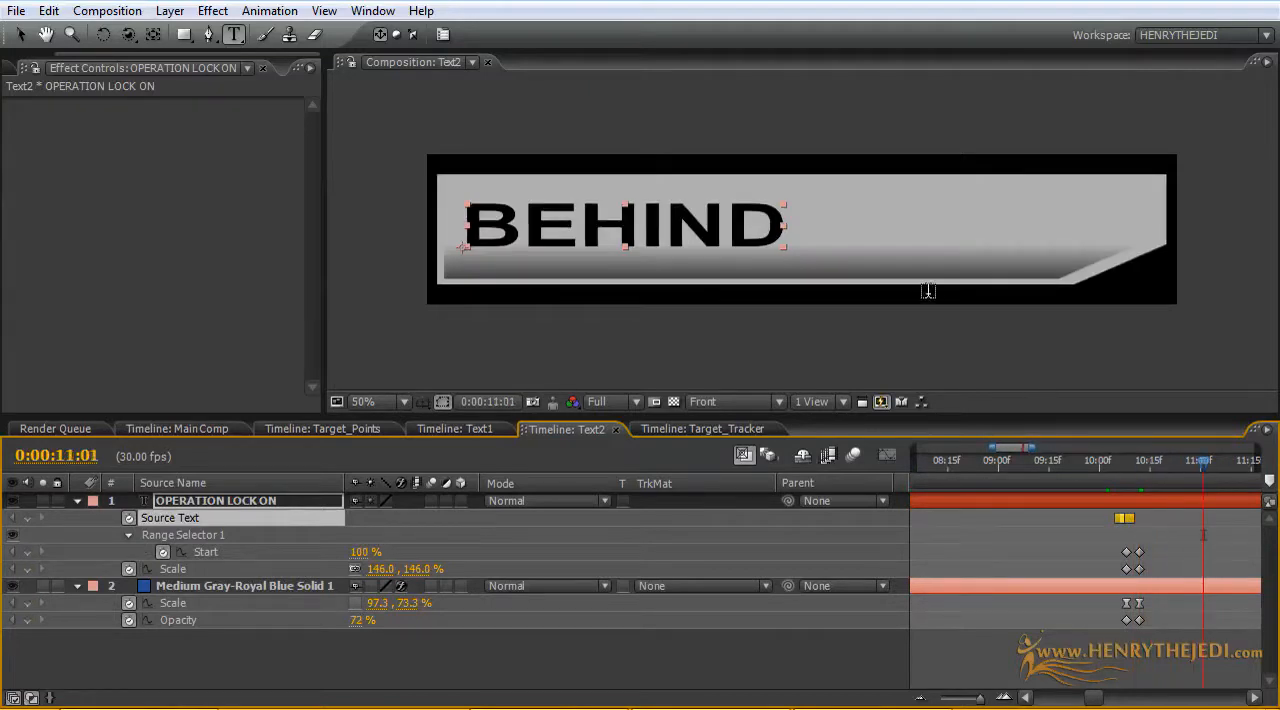
scroll(928, 291, down, 2)
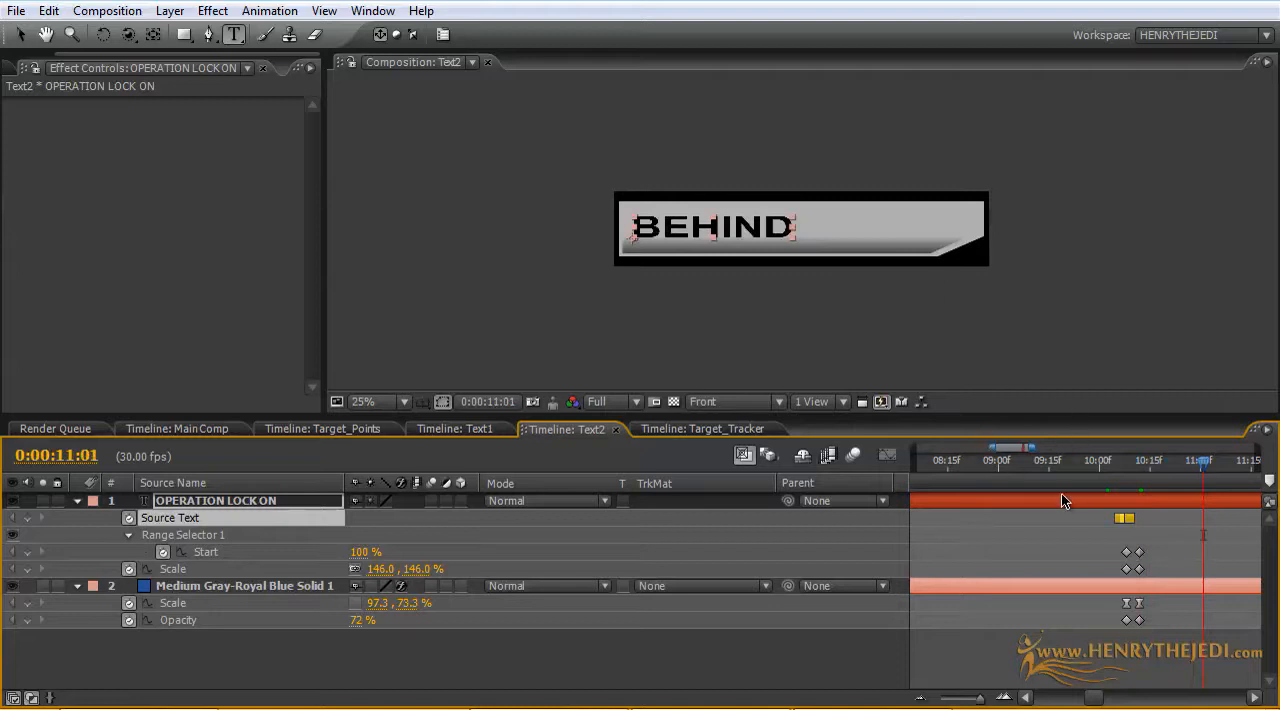
Step: Reposition the two Source Text keyframes so the "Aquiring Target" keyframe sits at 0:00:10:09, just after the preceding one
click(1116, 528)
drag(1110, 518, 1134, 518)
drag(1203, 465, 1127, 467)
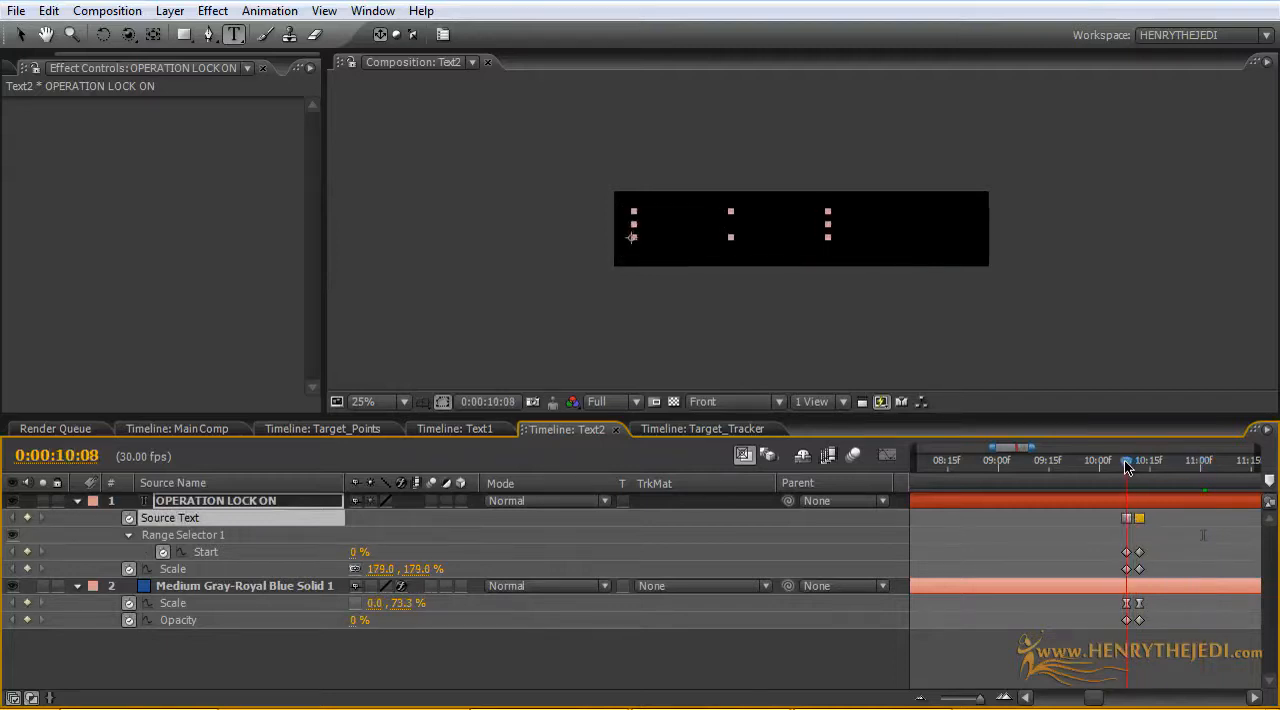
click(1124, 518)
drag(1138, 522, 1134, 522)
mouse_move(1127, 466)
mouse_down()
mouse_move(1168, 469)
mouse_move(1122, 476)
mouse_move(1148, 469)
mouse_up()
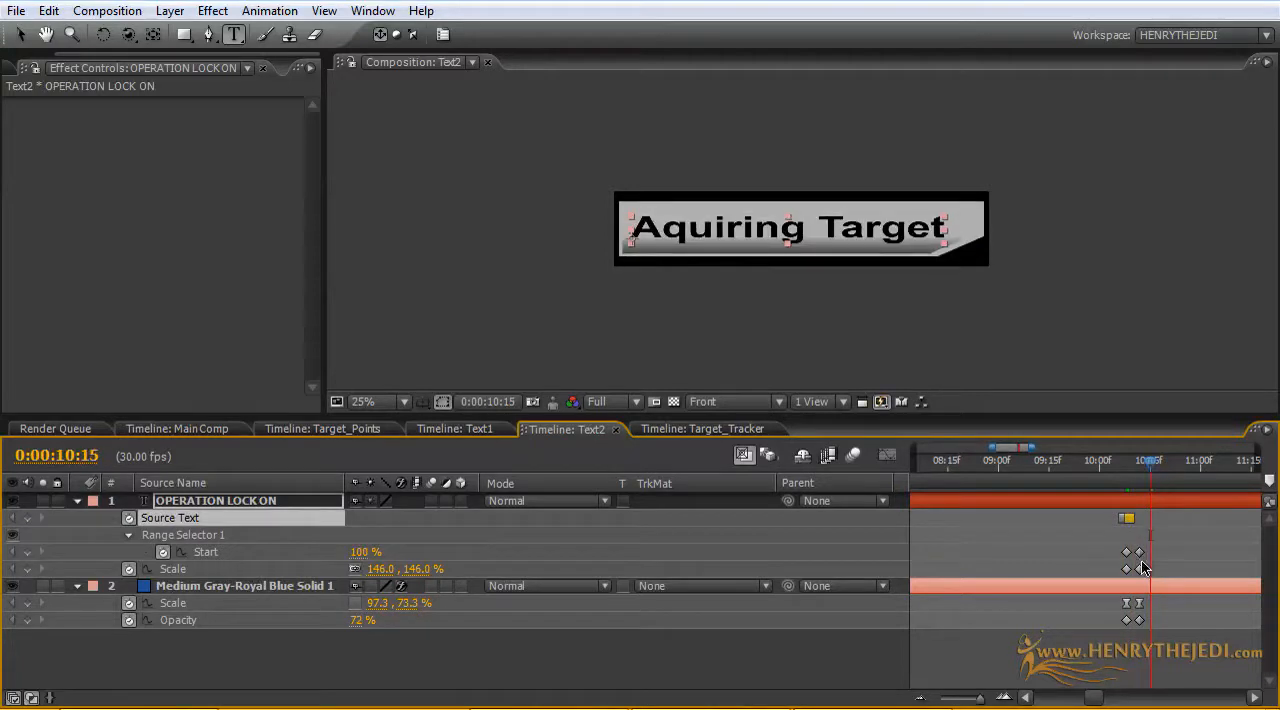
Step: Move the last Start keyframe to about 0:00:10:18 and set the text's last Scale keyframe to 130%
drag(1141, 552, 1161, 549)
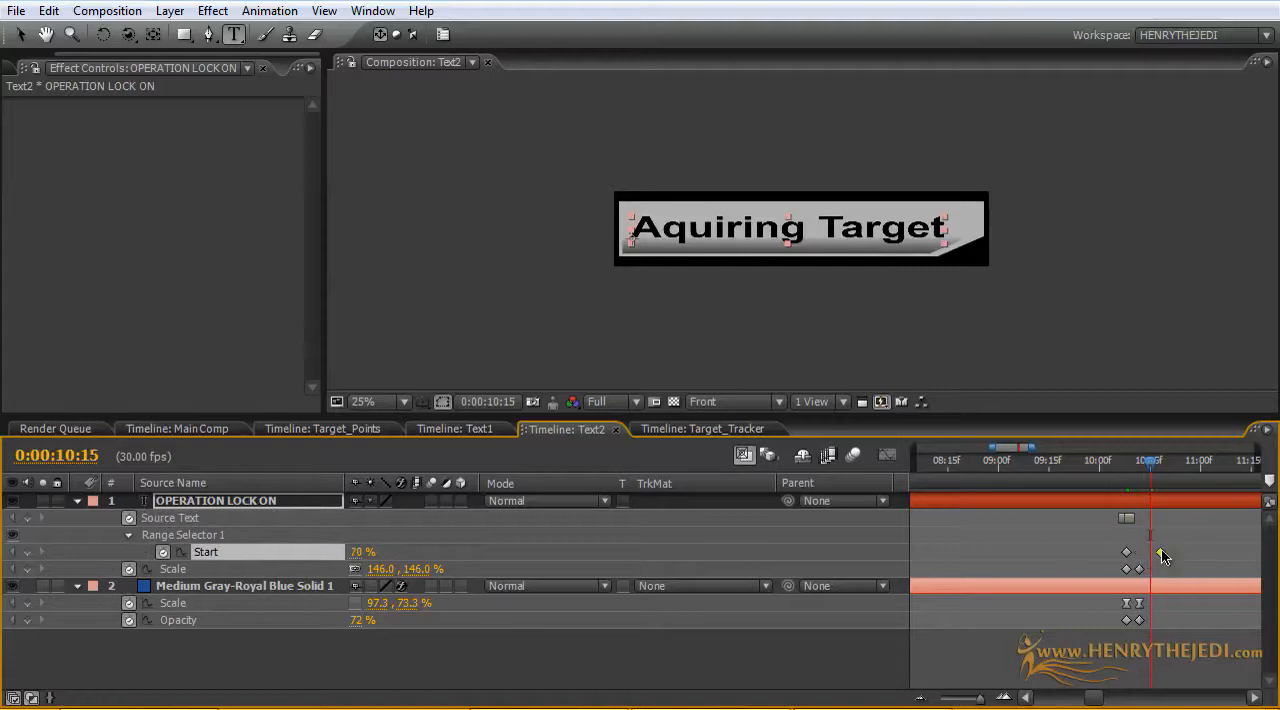
mouse_move(1152, 470)
mouse_down()
mouse_move(1131, 472)
mouse_move(1164, 472)
mouse_up()
double_click(1139, 569)
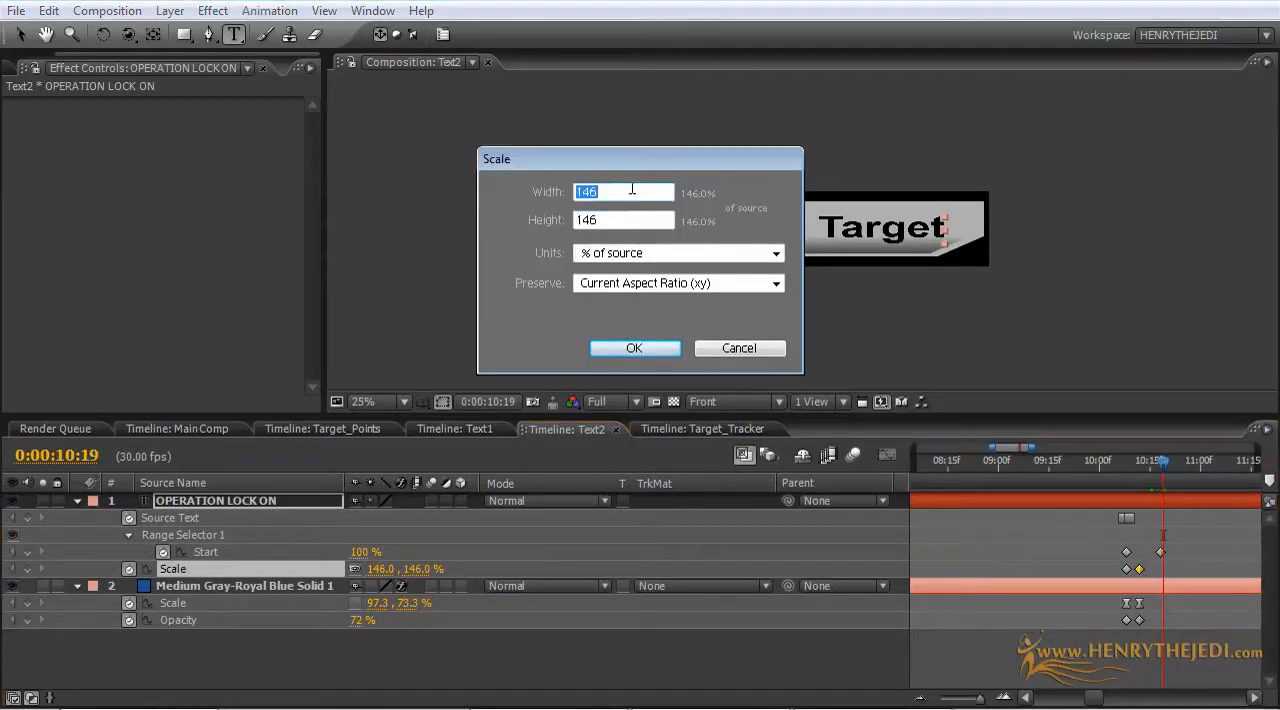
text(132)
key(BackSpace)
text(0)
click(620, 351)
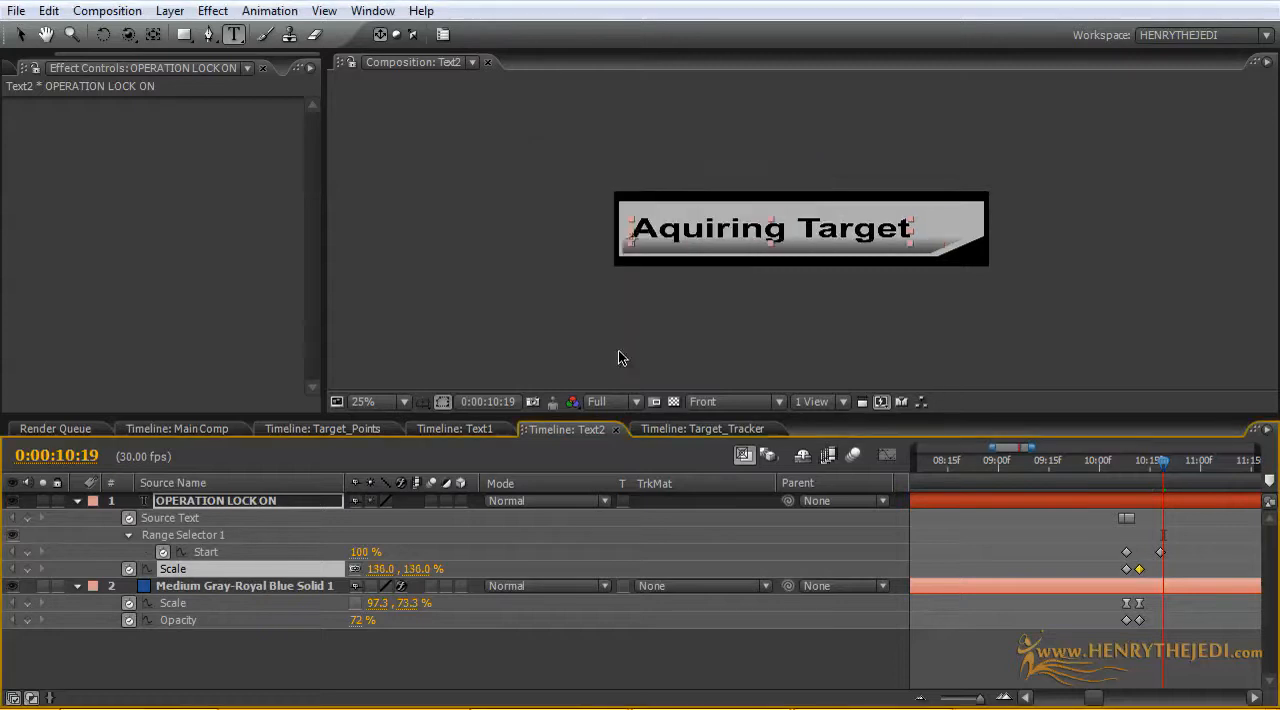
double_click(1122, 517)
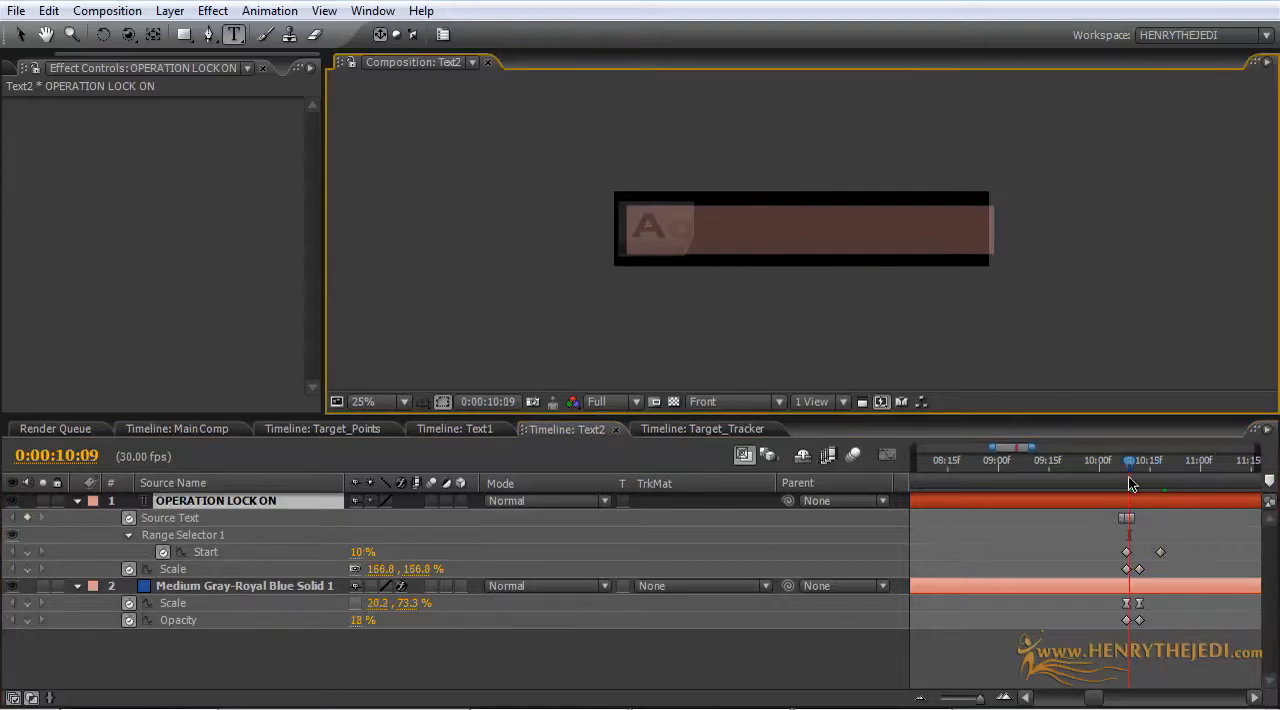
drag(1128, 476, 1168, 476)
click(913, 229)
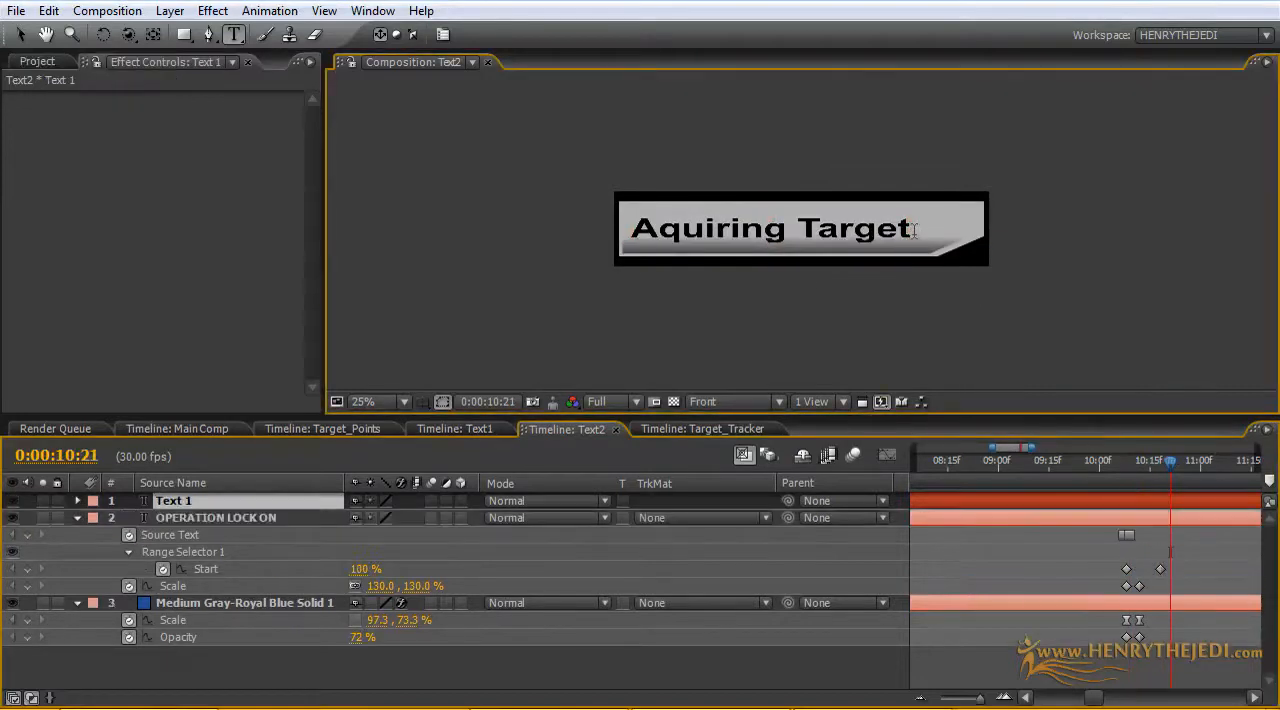
click(282, 506)
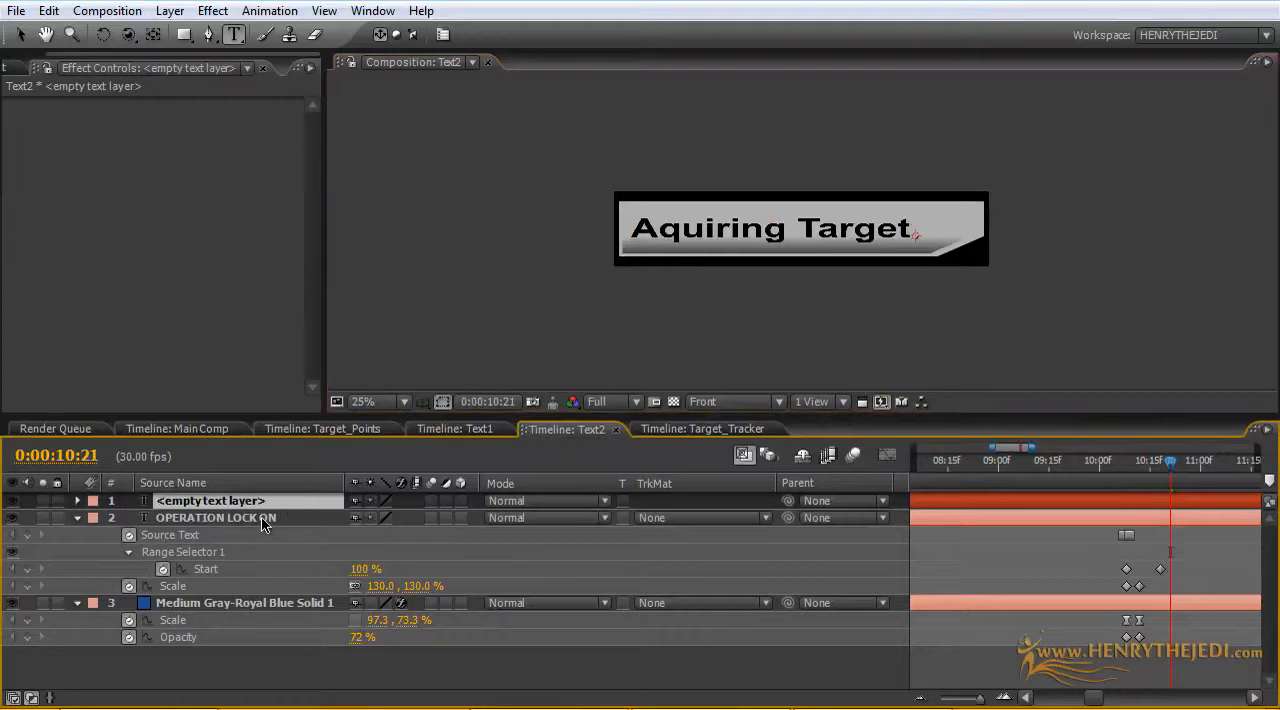
click(266, 516)
click(264, 506)
key(Delete)
Step: Append four dots to the "Aquiring Target" text at 0:00:10:21
double_click(258, 502)
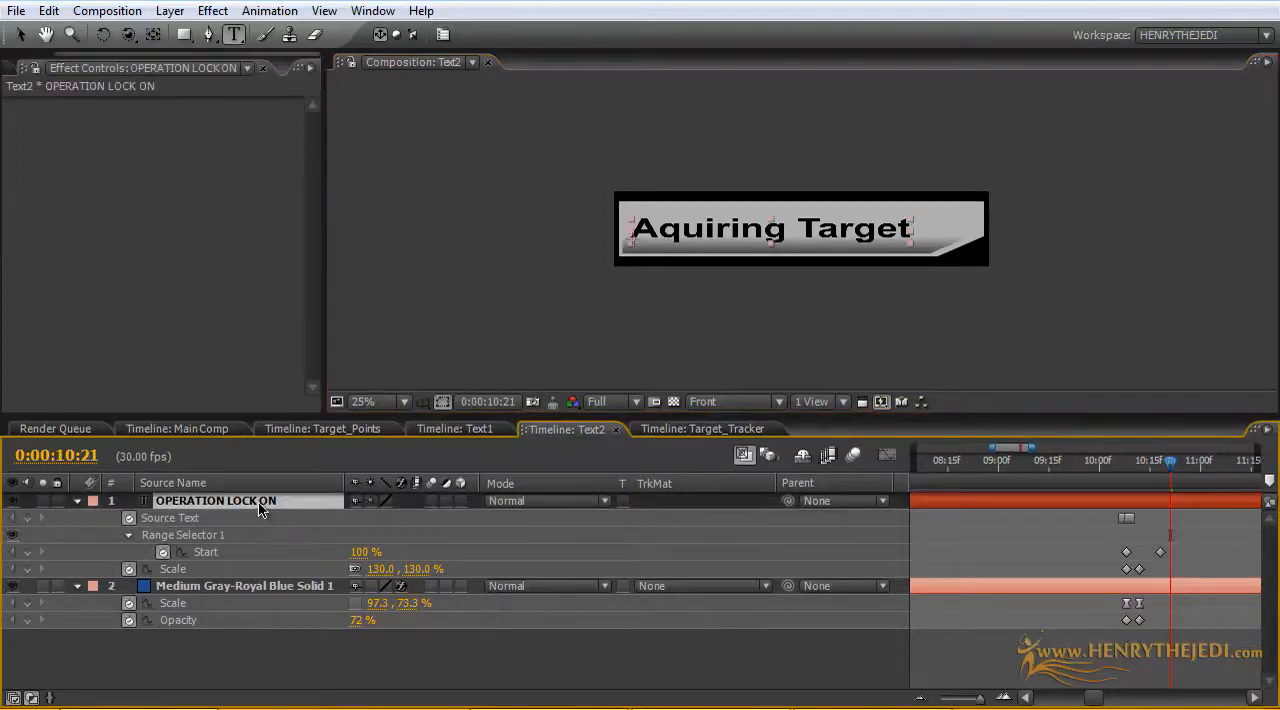
click(912, 230)
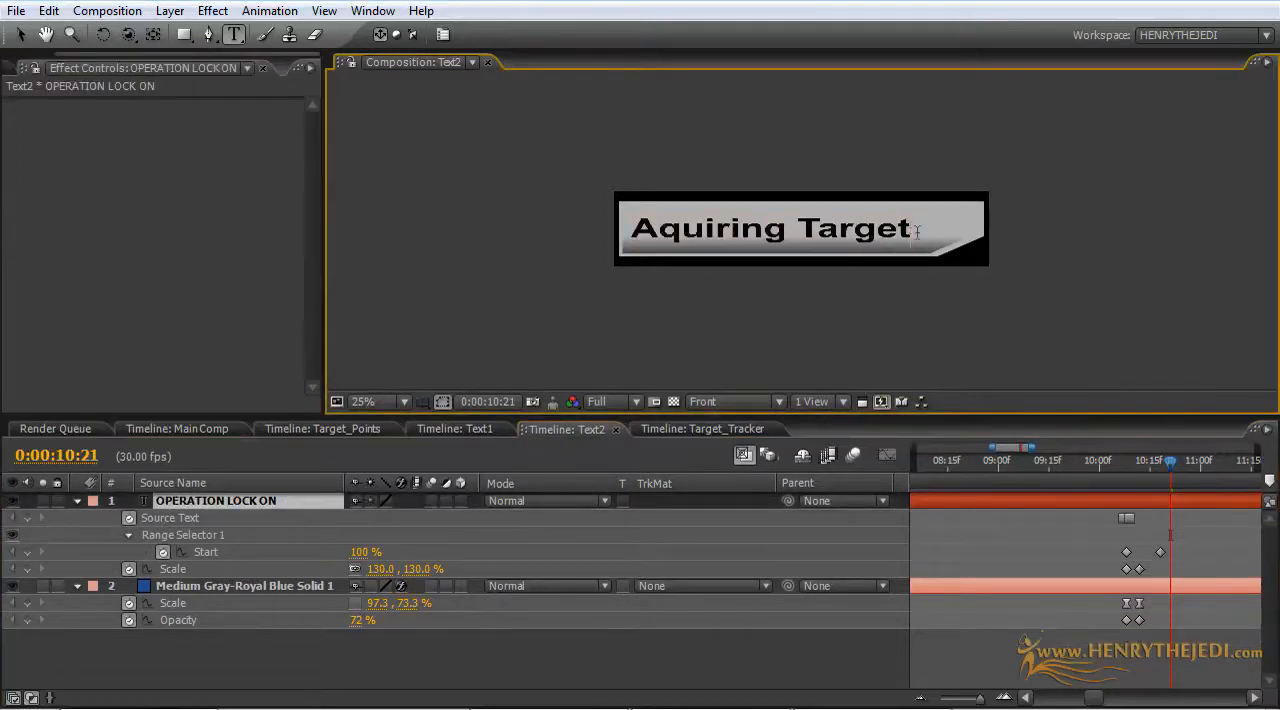
key(KP_Enter)
click(280, 658)
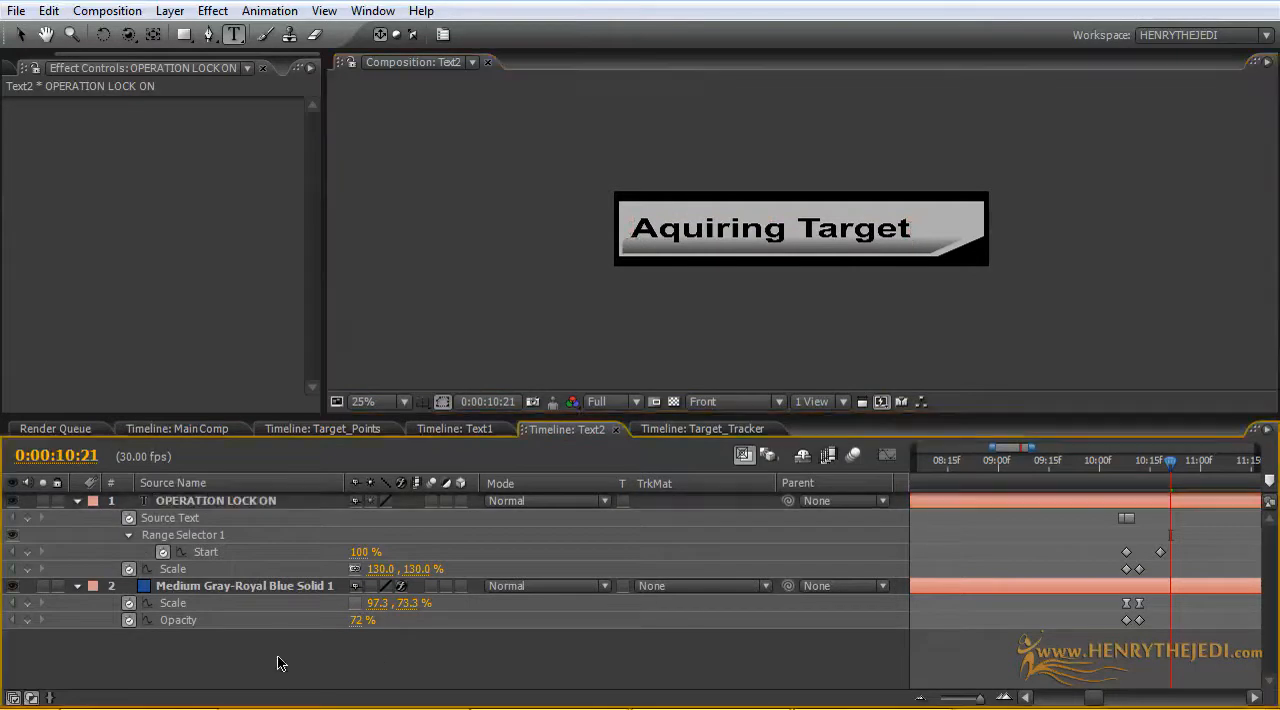
double_click(232, 505)
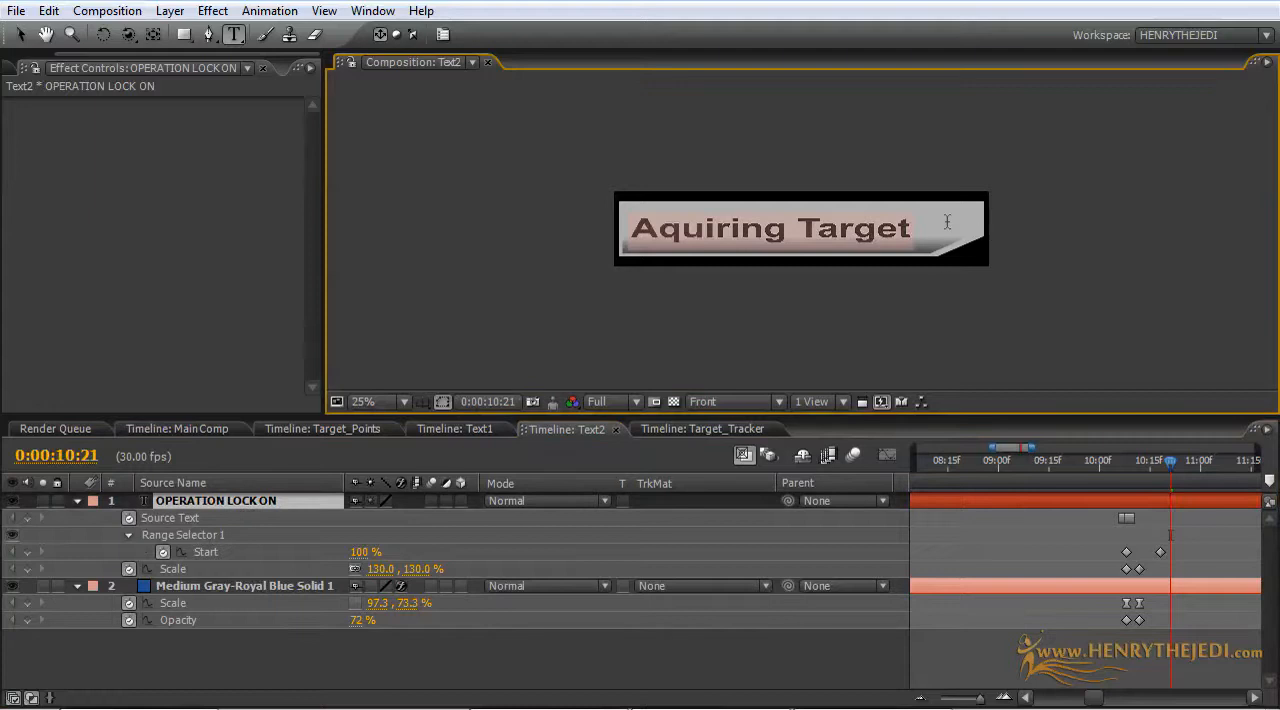
click(910, 230)
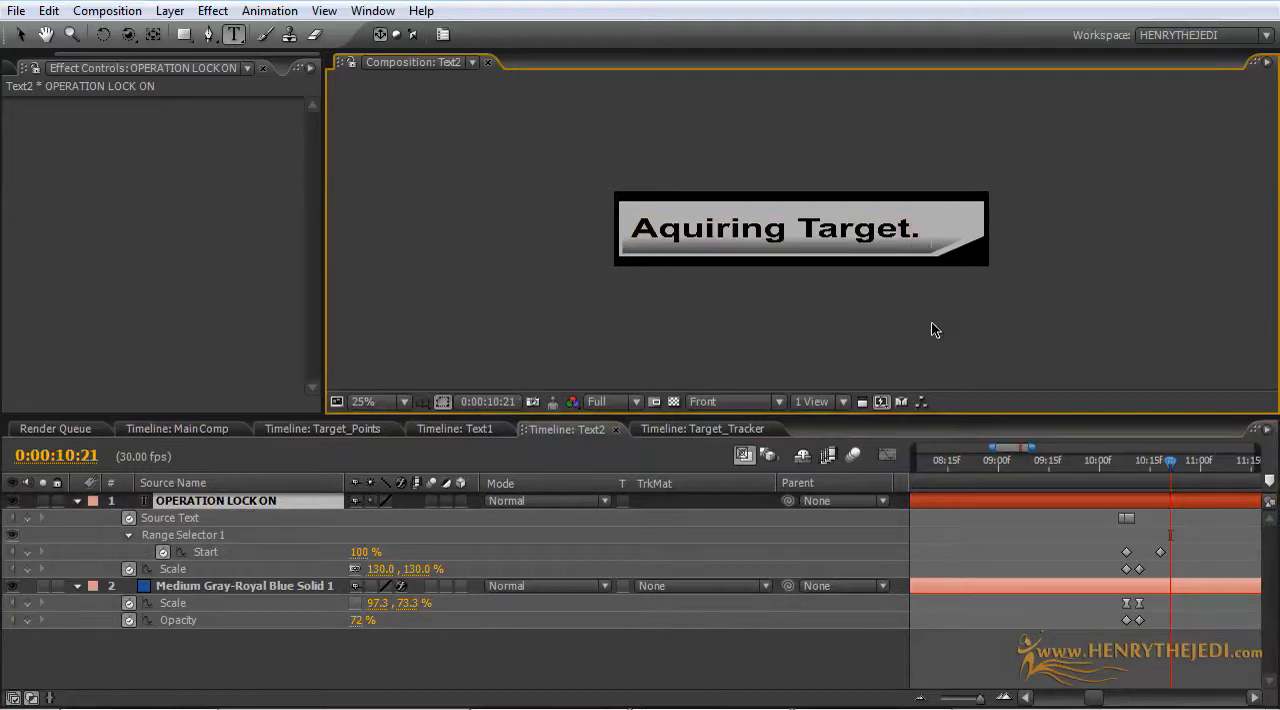
click(708, 658)
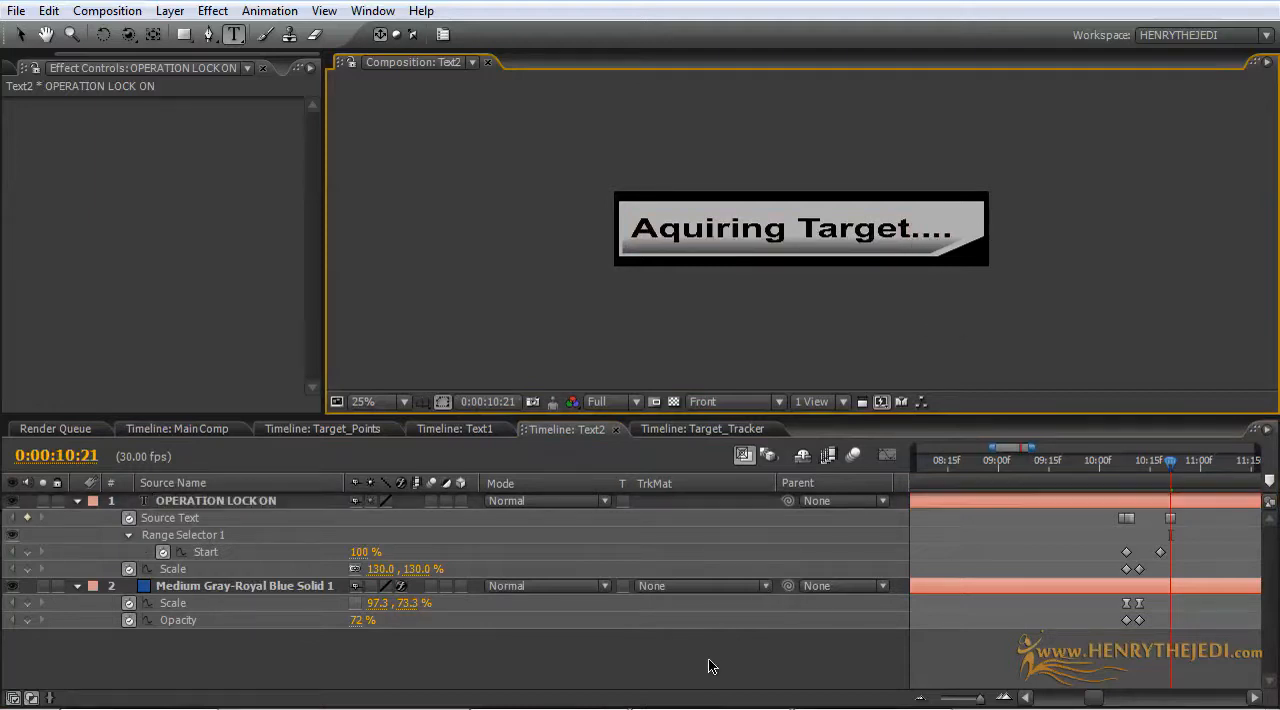
Step: Delete the undotted "Aquiring Target" Source Text keyframe and move the dotted-text keyframe into its place
click(1132, 518)
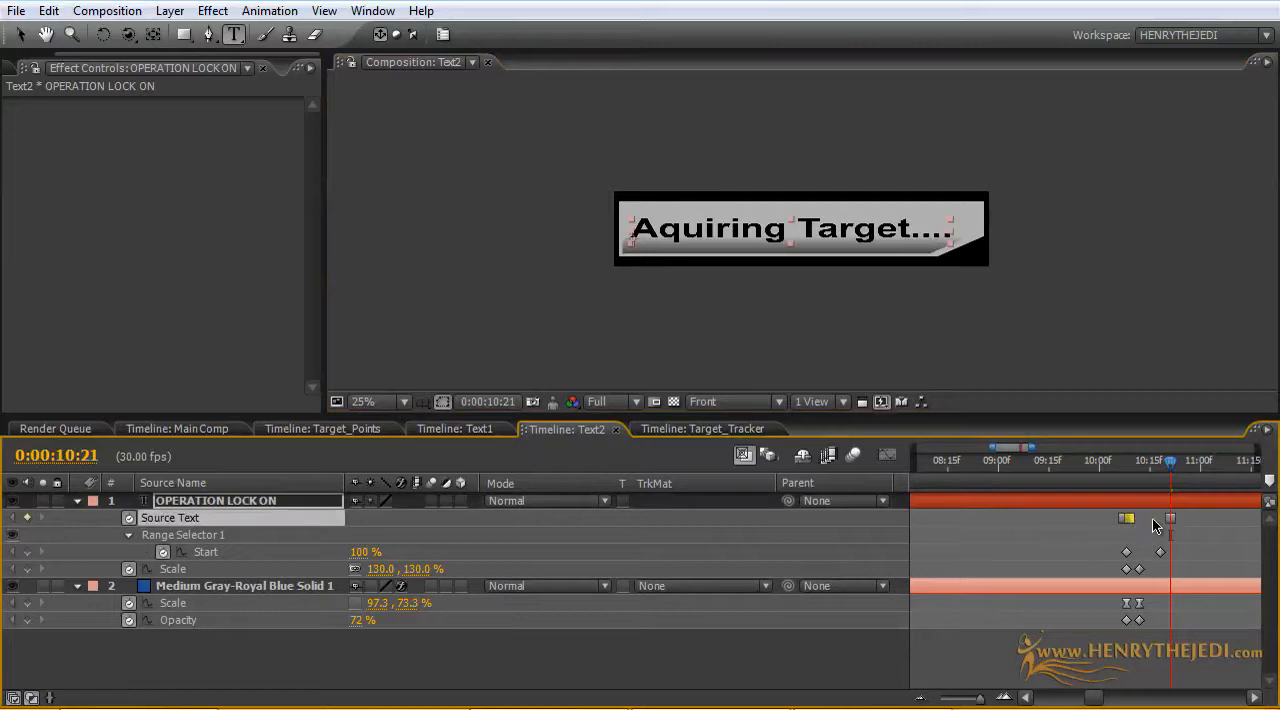
key(Delete)
drag(1170, 519, 1132, 519)
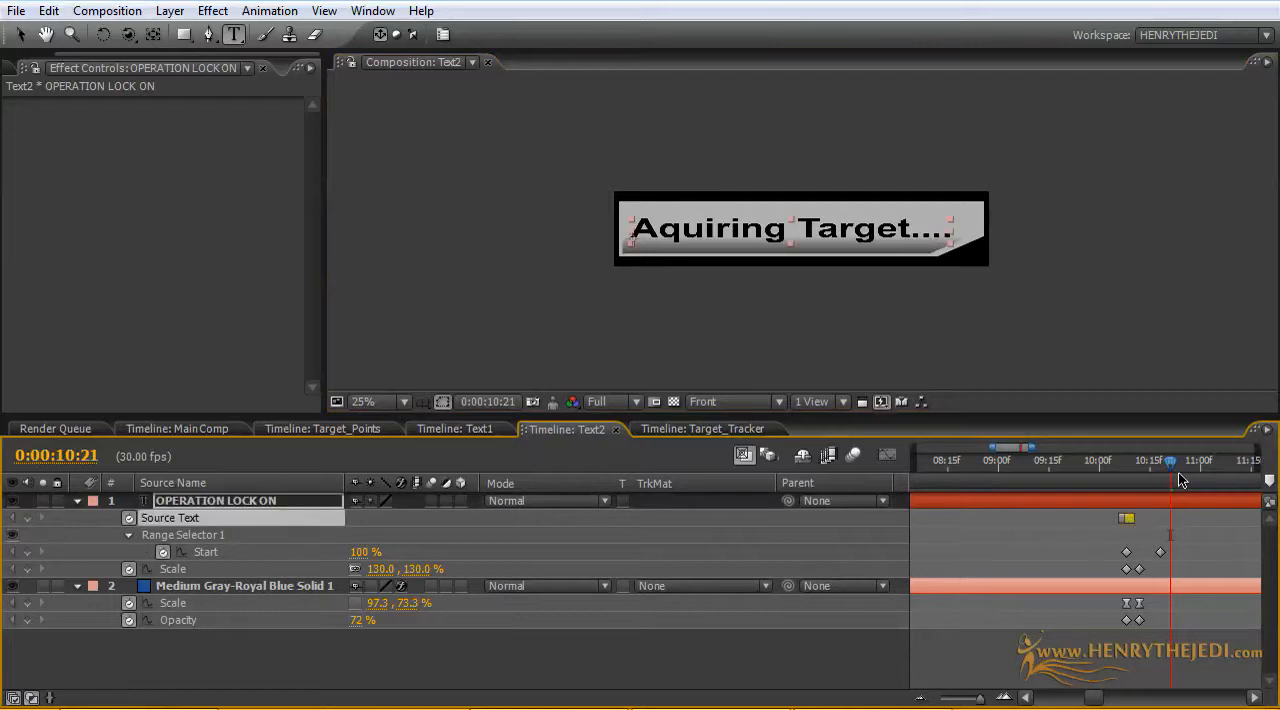
mouse_move(1172, 469)
mouse_down()
mouse_move(1101, 472)
mouse_move(1167, 479)
mouse_up()
Step: Return to the Main Comp, switch to the Selection tool and view both callout boxes at 50% magnification
click(178, 430)
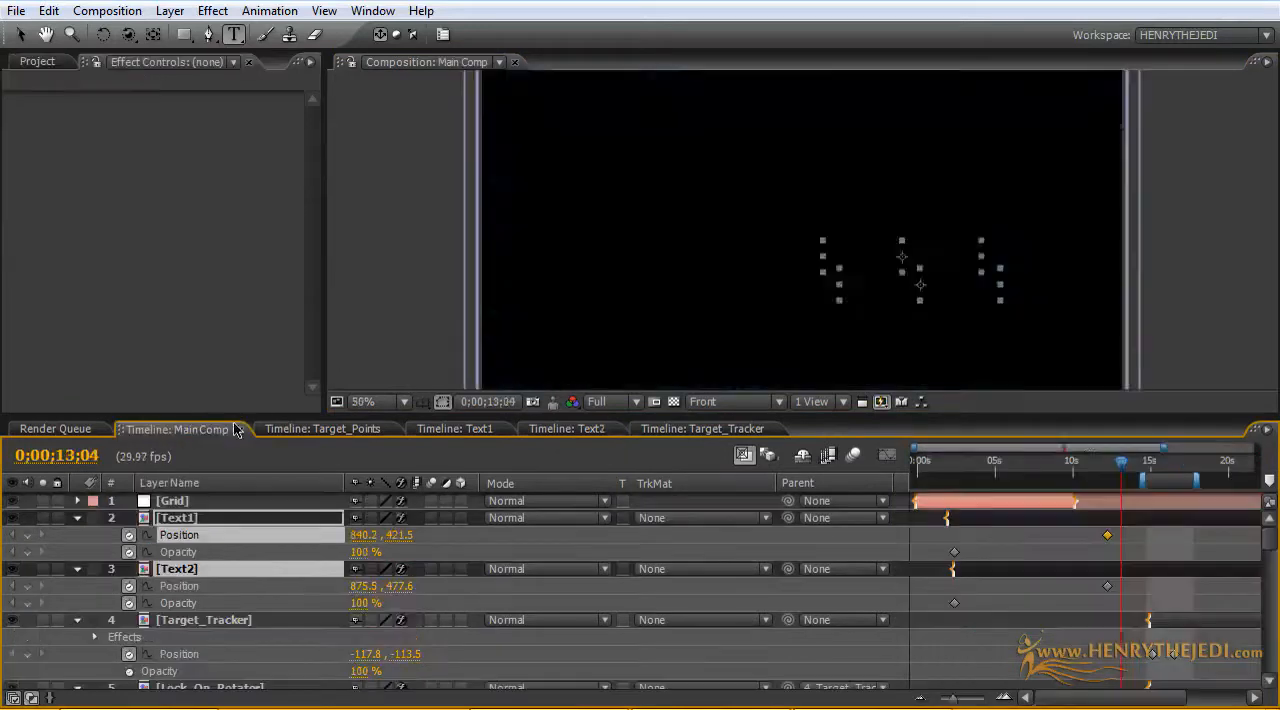
key(slash)
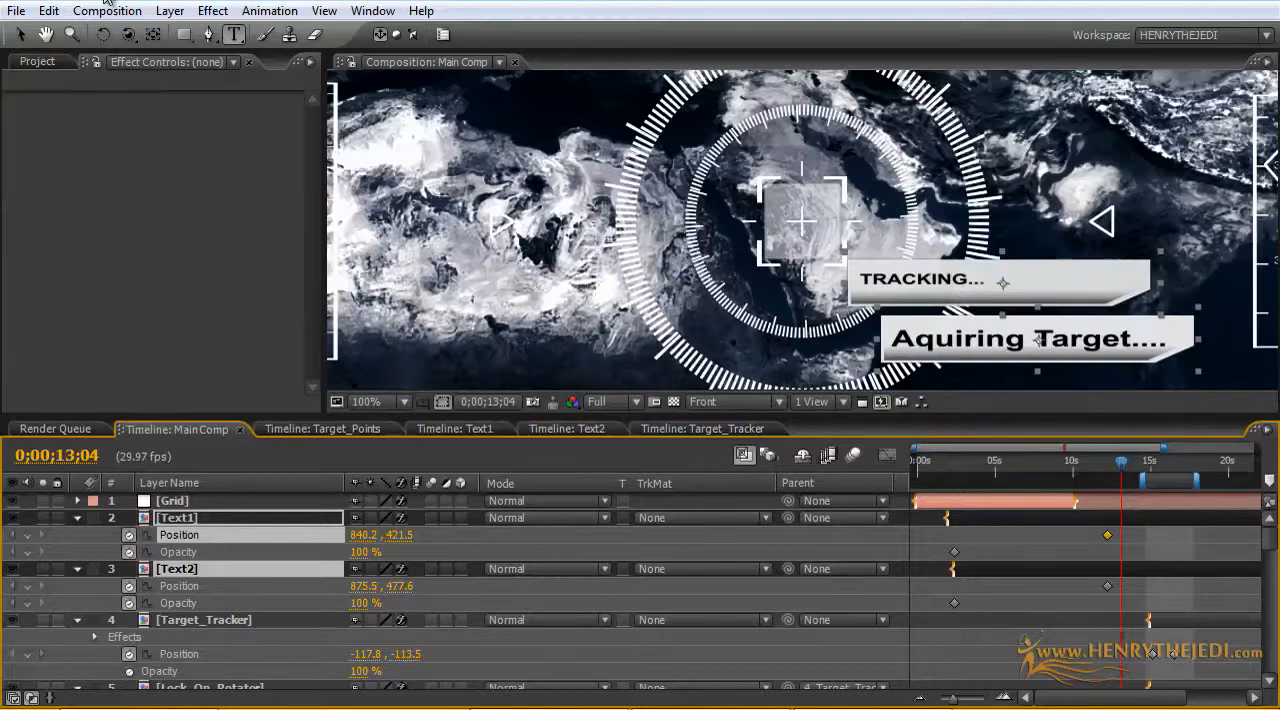
click(20, 34)
key(comma)
key(comma)
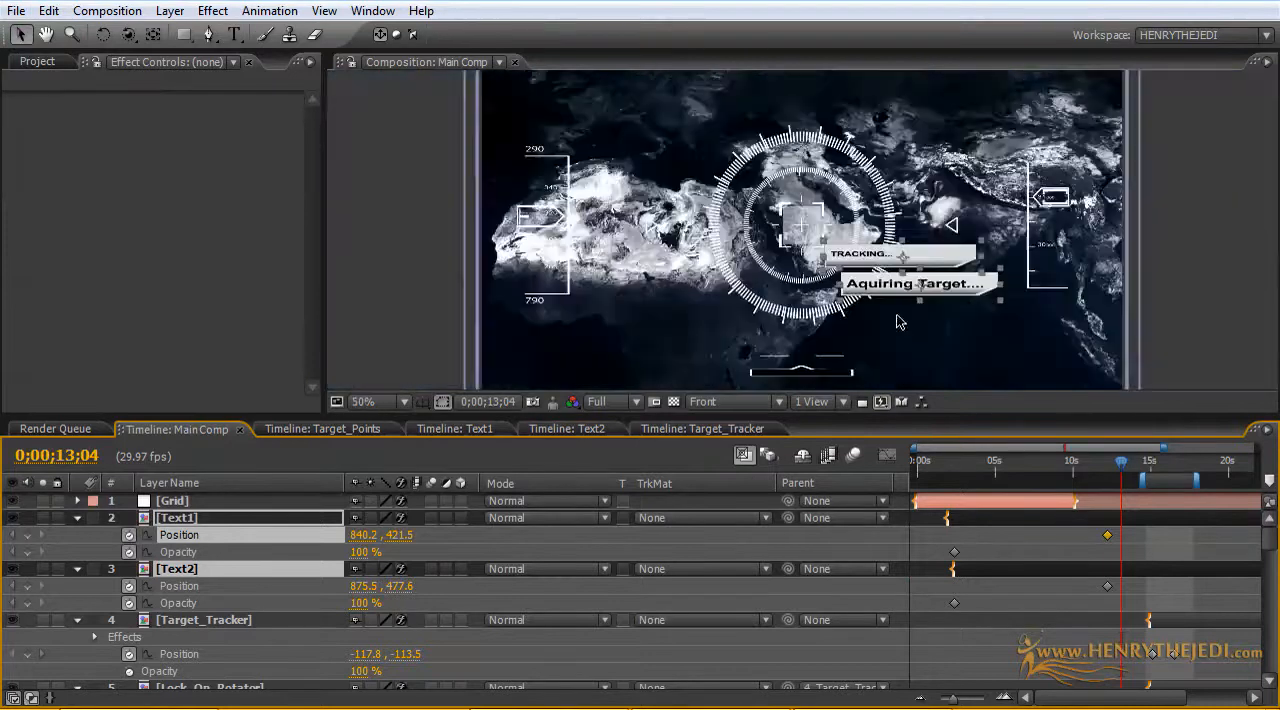
Step: Move the Text1 and Text2 Position keyframes to 0;00;11;17 and shift Text1's last keyframe group to about 0:00:09:16 in its own timeline
drag(1128, 467, 1103, 470)
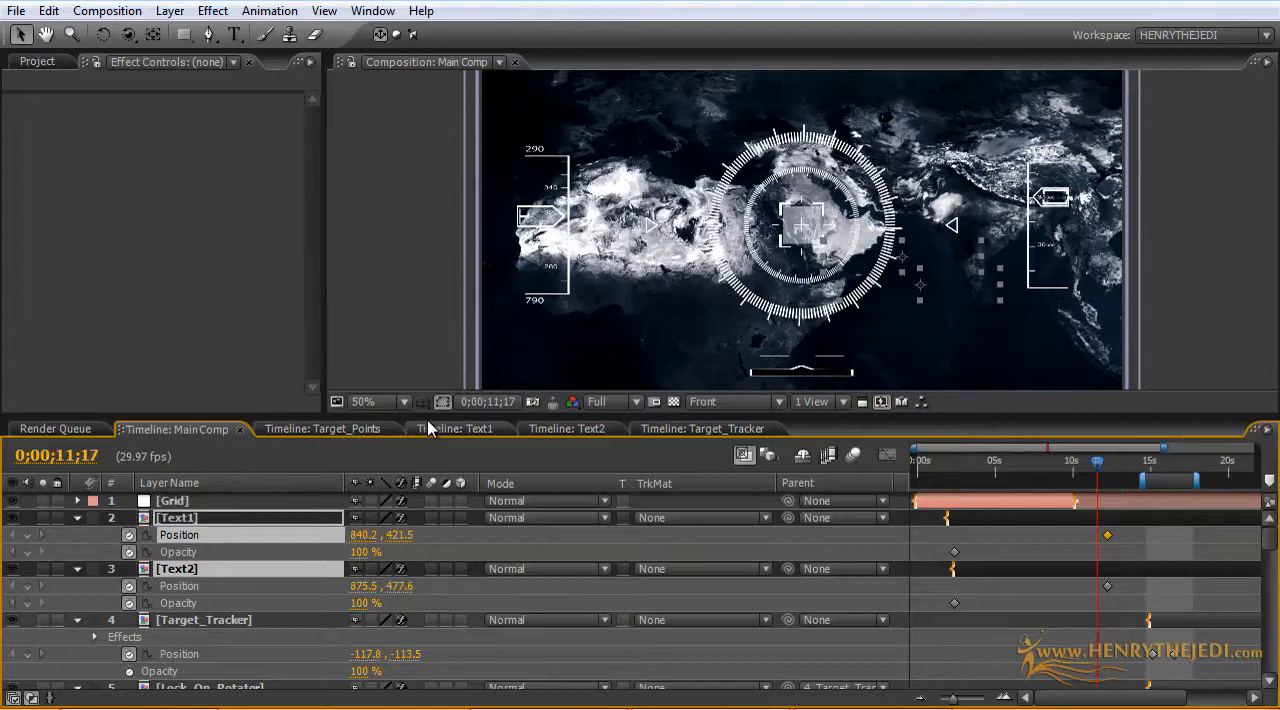
drag(1121, 594, 1097, 541)
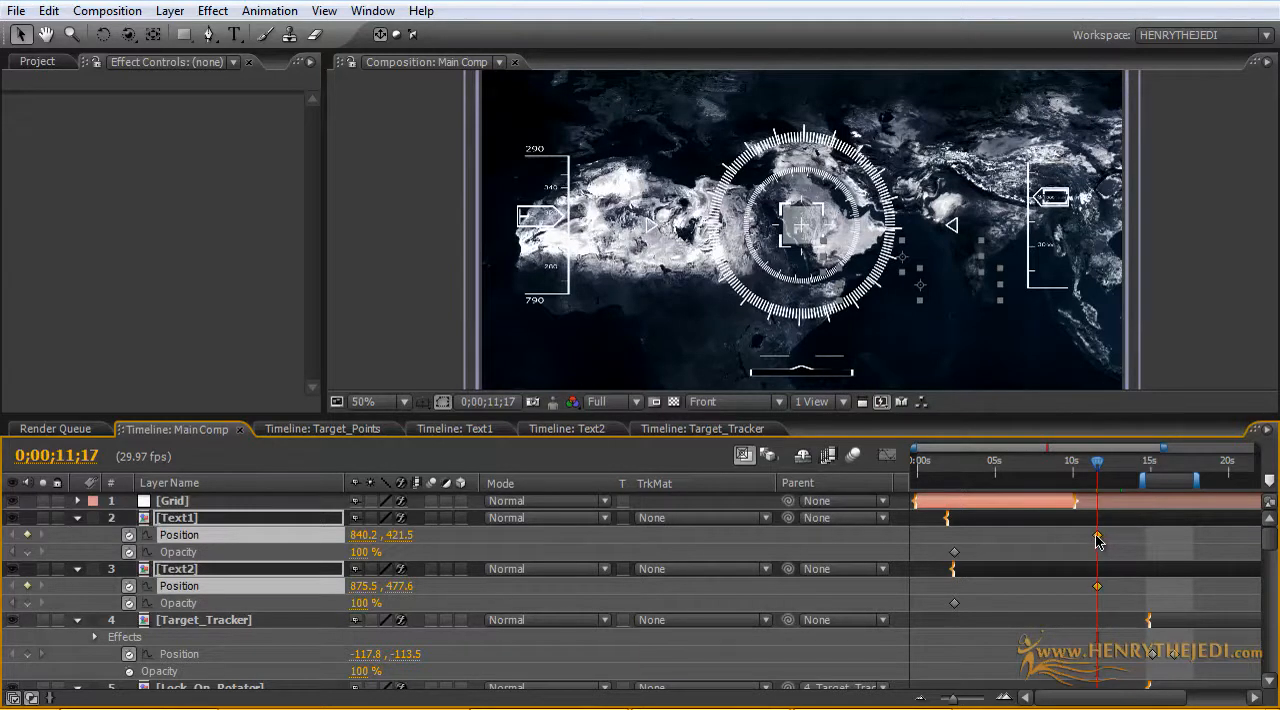
click(468, 430)
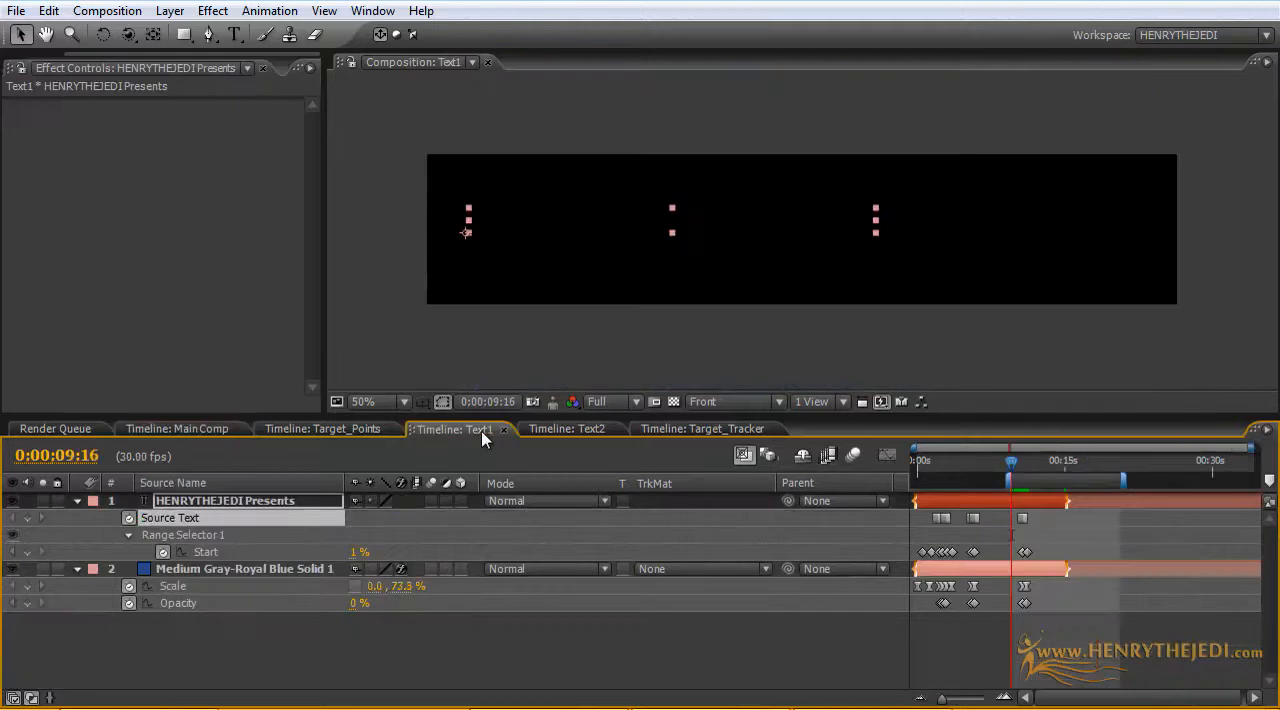
click(1040, 600)
drag(1040, 600, 1006, 525)
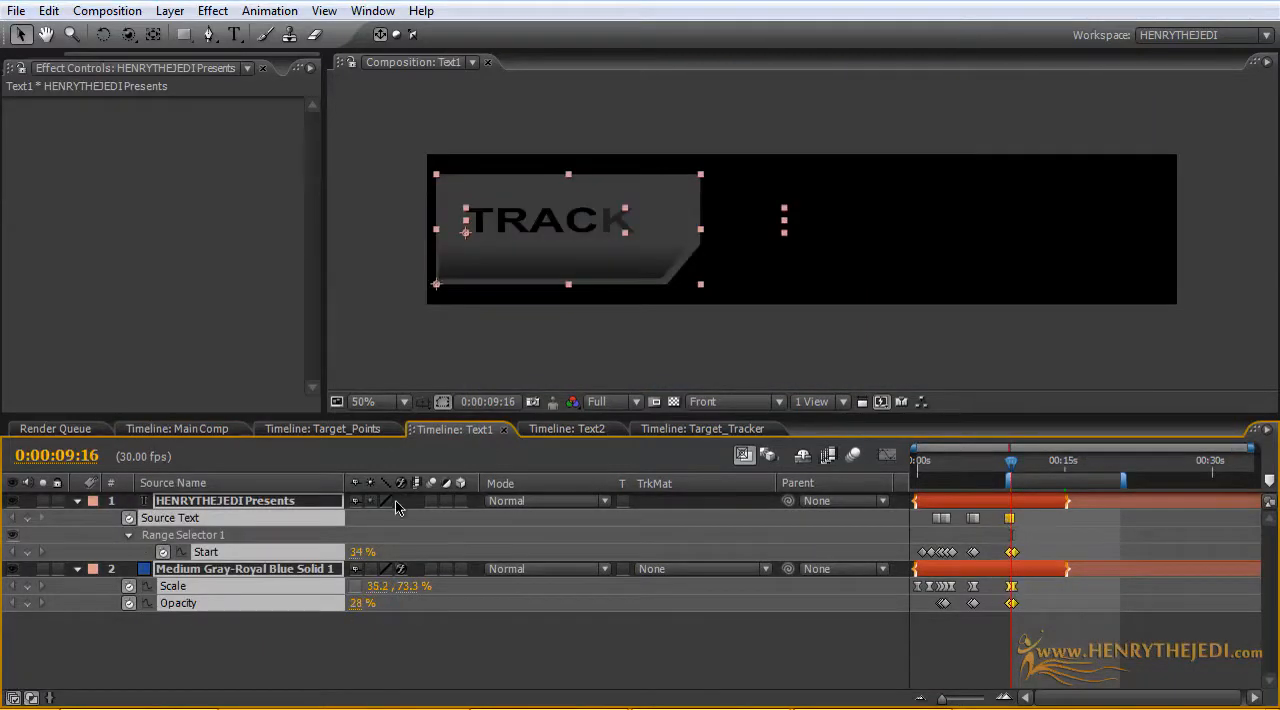
Step: In the Text2 comp, shift the last group of text and panel keyframes to 0:00:09:03
click(549, 431)
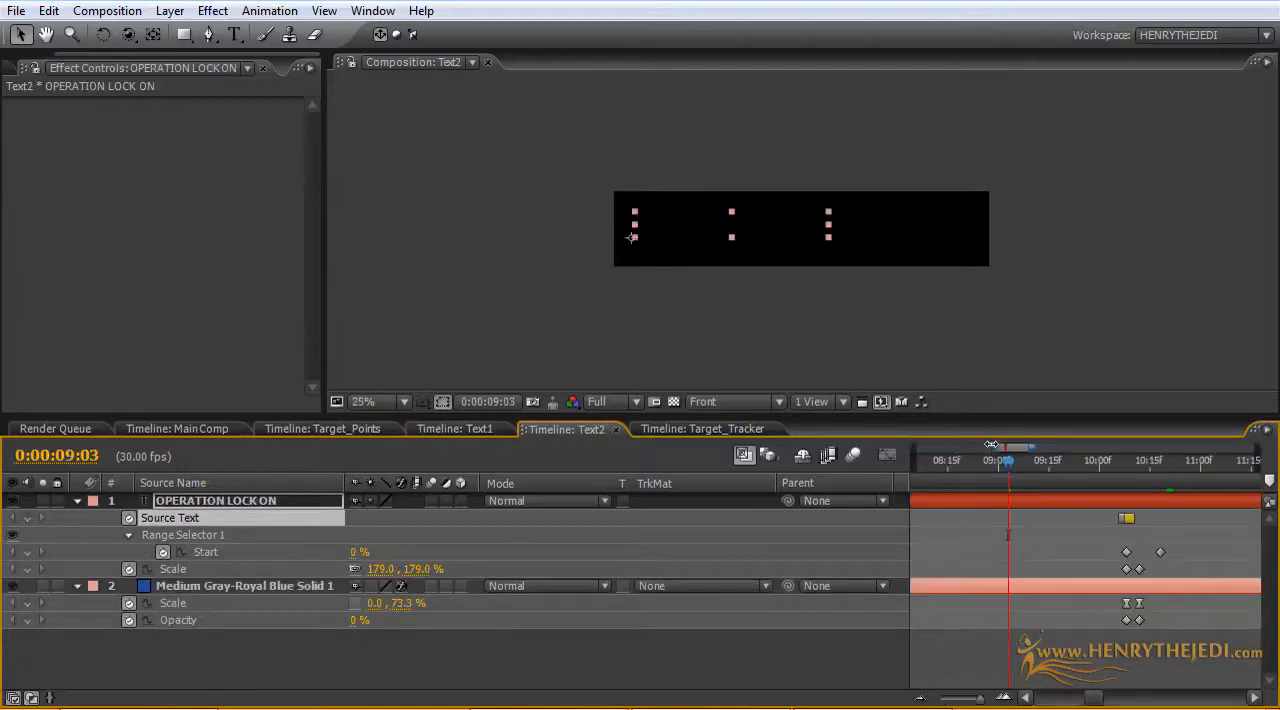
drag(991, 444, 914, 447)
drag(1250, 662, 1181, 522)
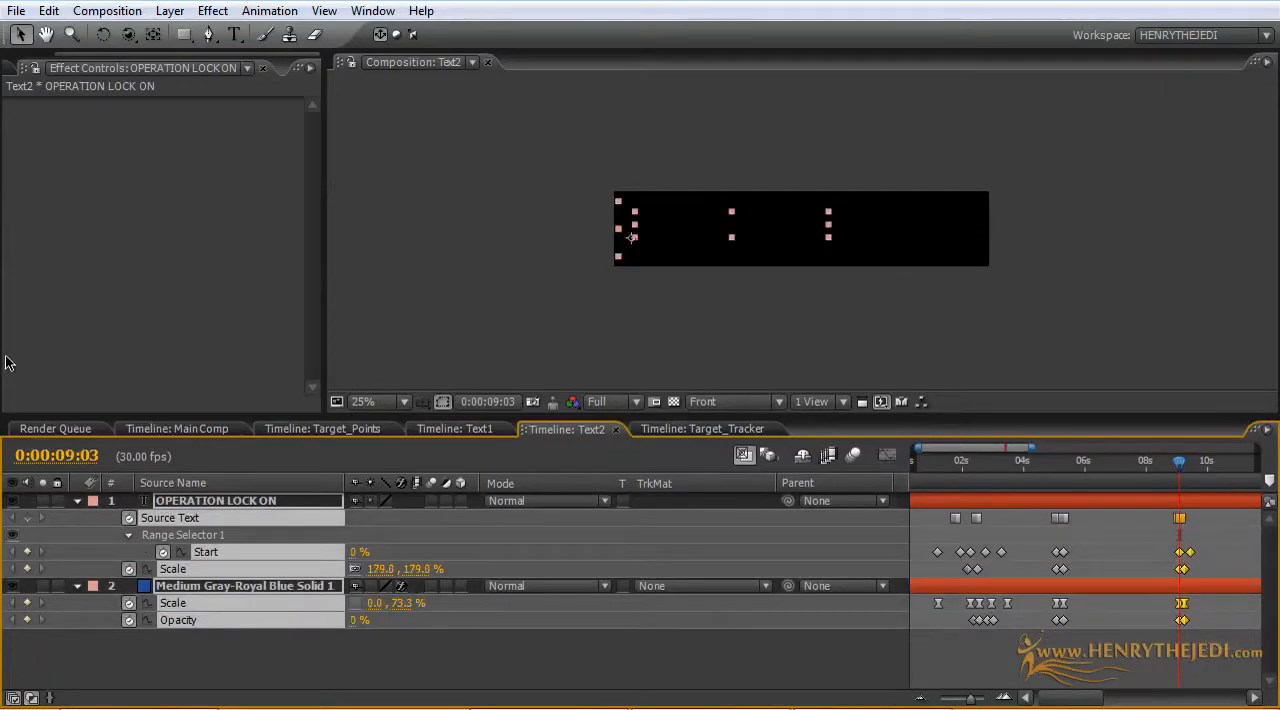
Step: Set the Main Comp work area to about 10.5–14 seconds and preview the callout boxes' animation
click(202, 427)
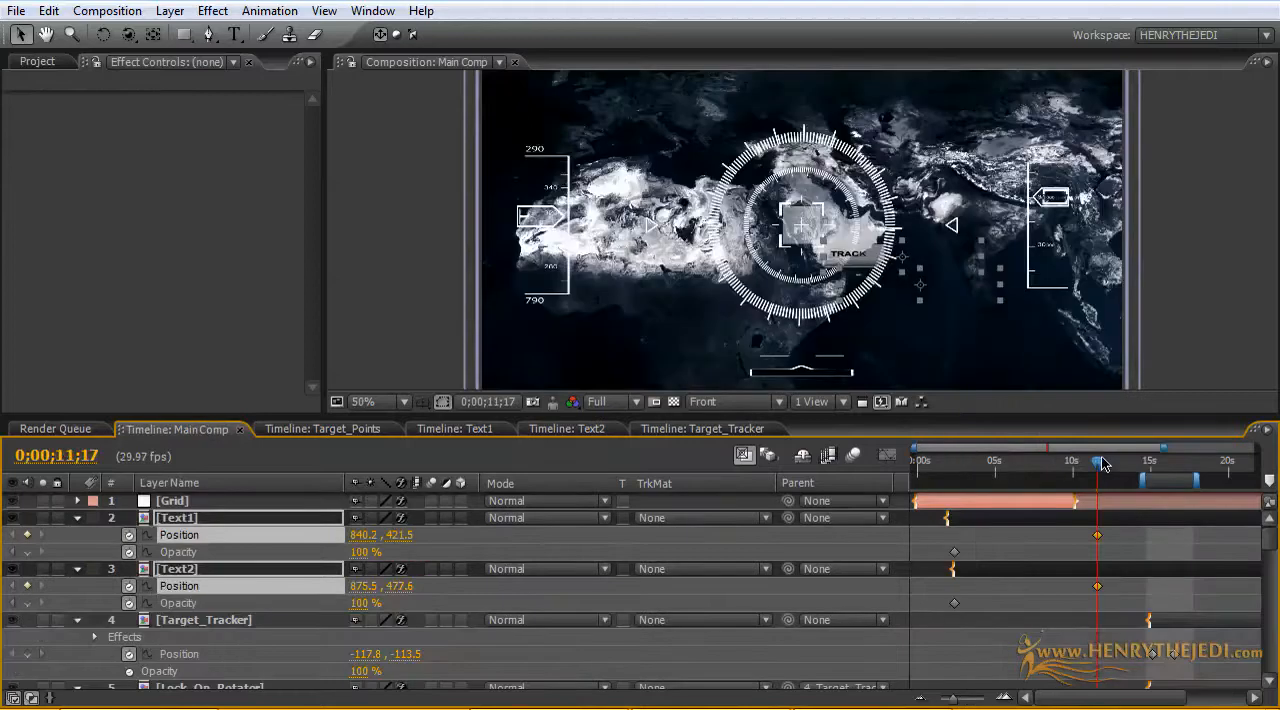
mouse_move(1101, 462)
mouse_down()
mouse_move(1135, 481)
mouse_move(1090, 481)
mouse_up()
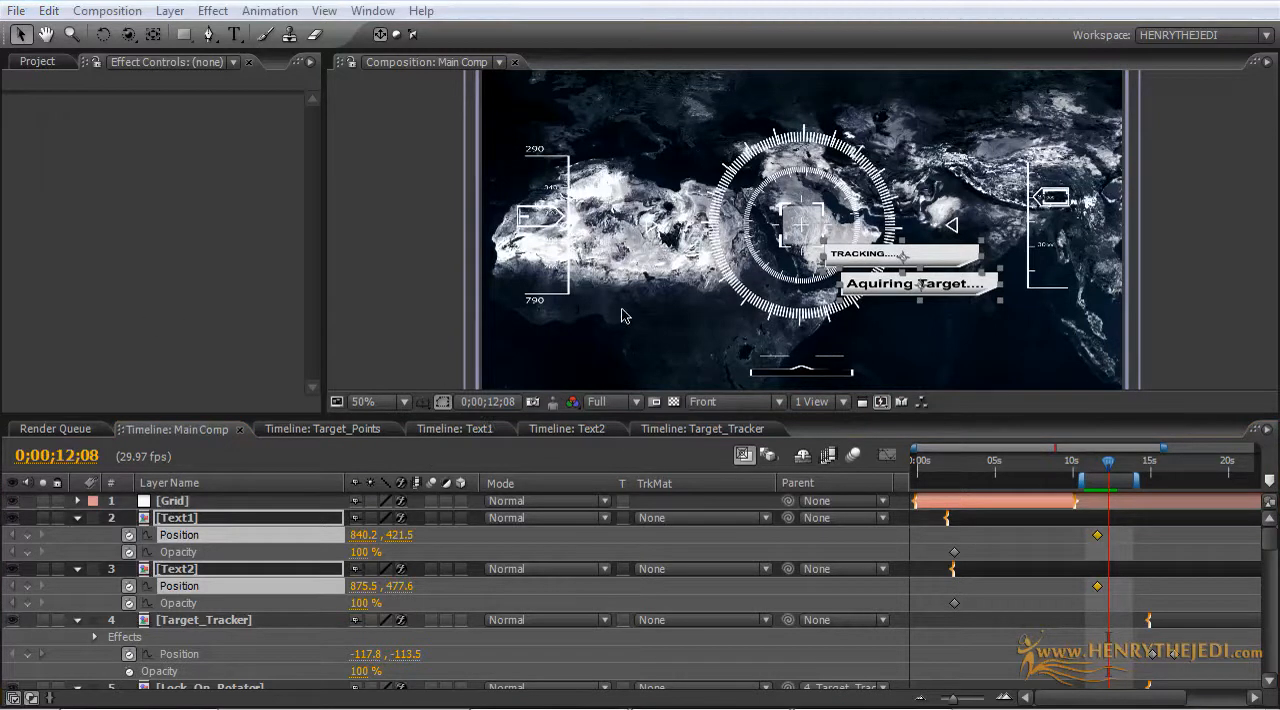
click(621, 310)
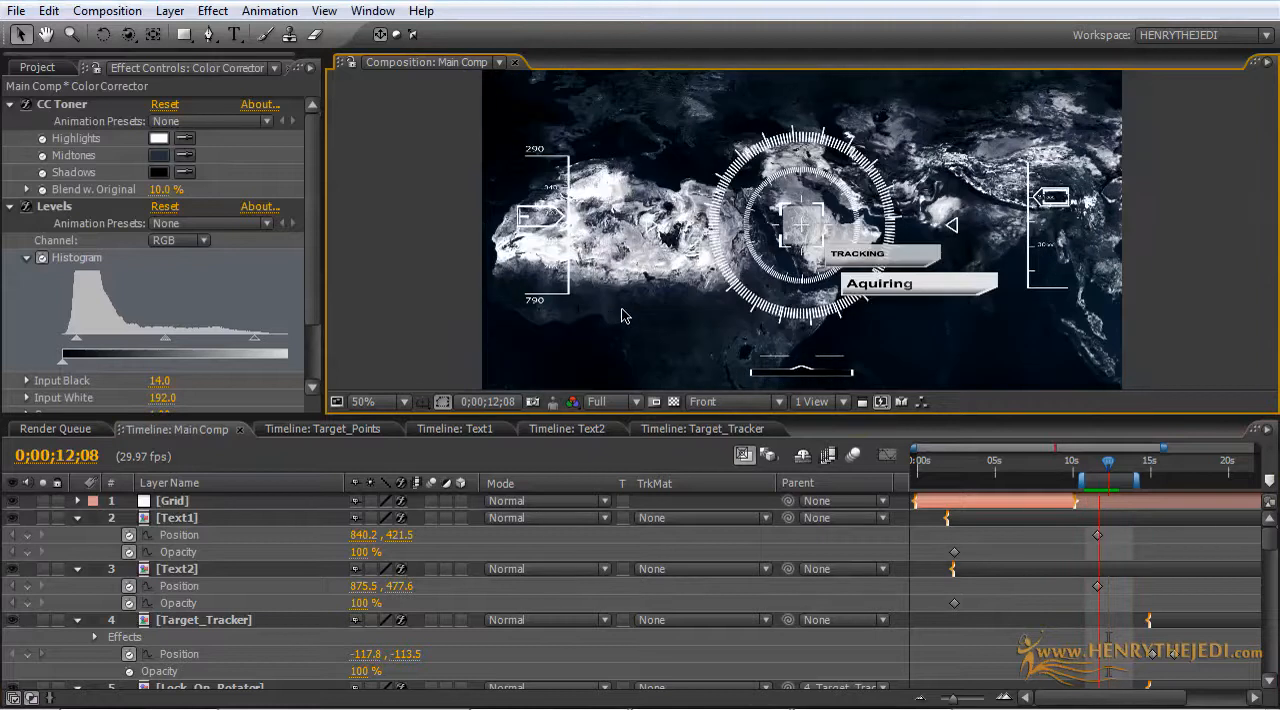
key(space)
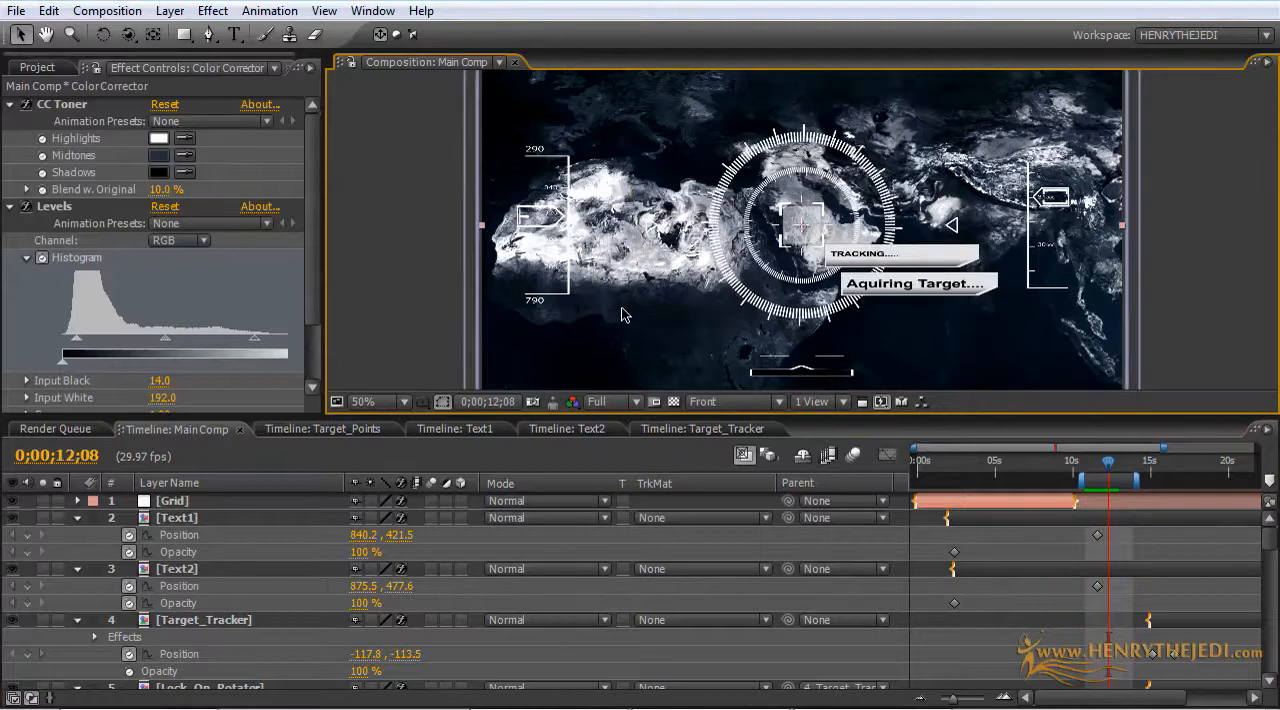
Step: In the Text1 comp, delay the panel's last Opacity keyframe to about 11.5 seconds and the text's last Start keyframe to about 13 seconds
click(440, 431)
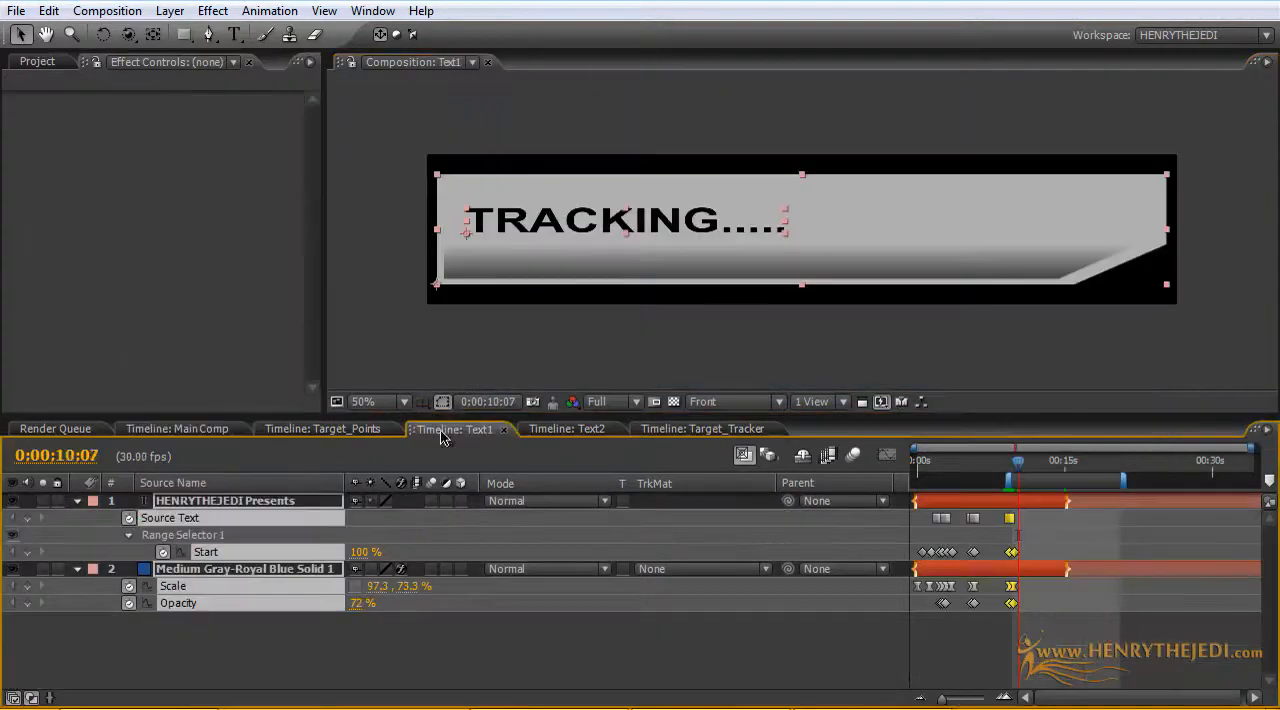
click(980, 659)
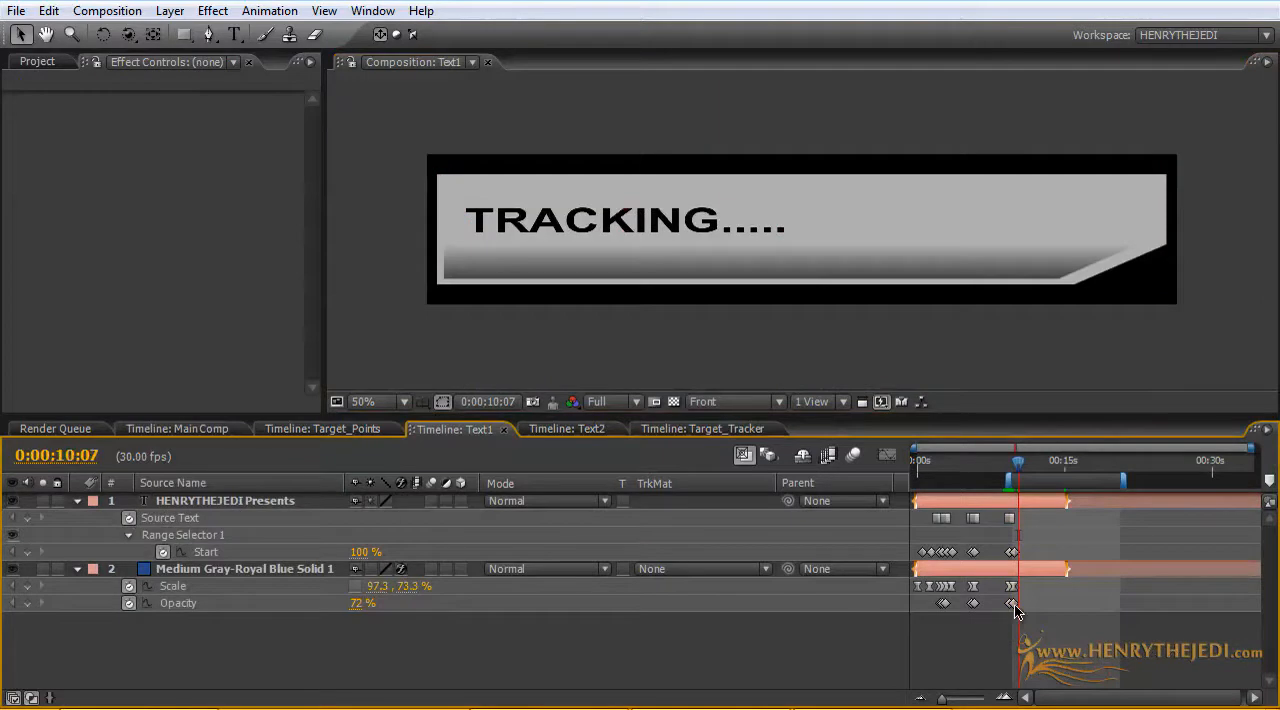
drag(1014, 604, 1022, 606)
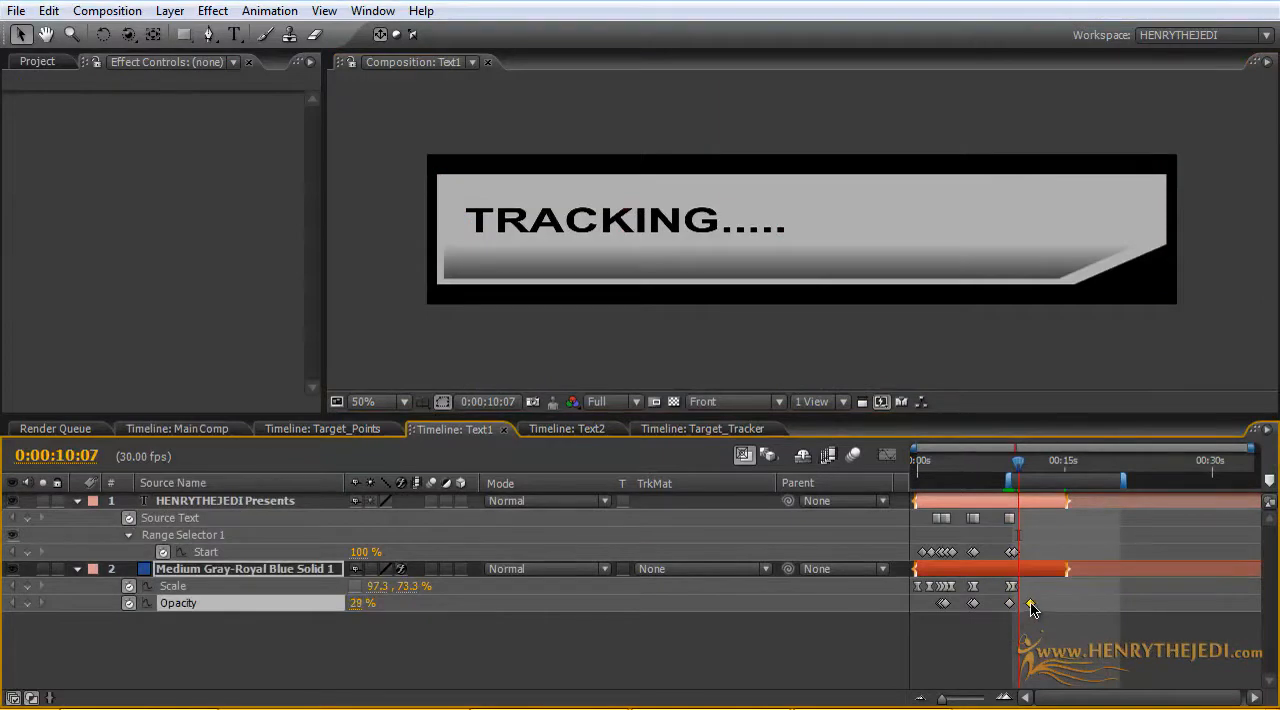
drag(1013, 552, 1047, 555)
drag(1017, 468, 1047, 474)
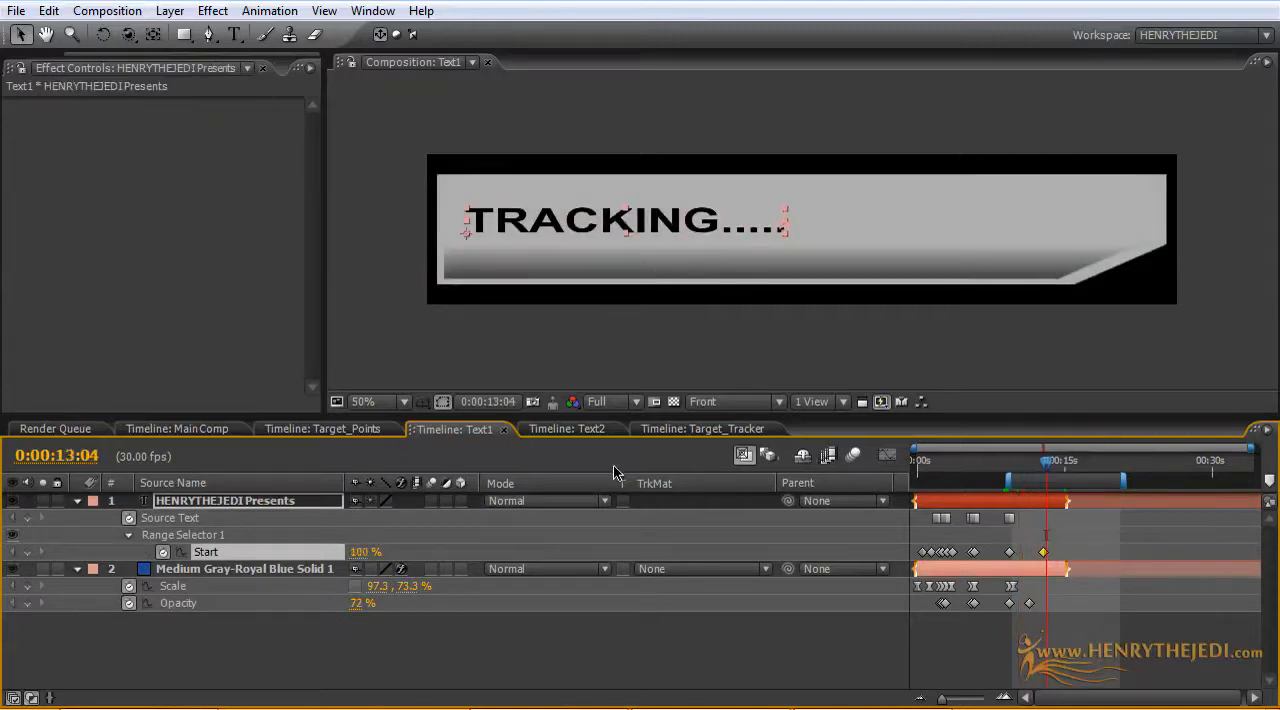
Step: In the Text2 comp, delay the panel's last Scale keyframe to about 9.6 seconds and the text's last Start keyframe to about 10.3 seconds
click(567, 429)
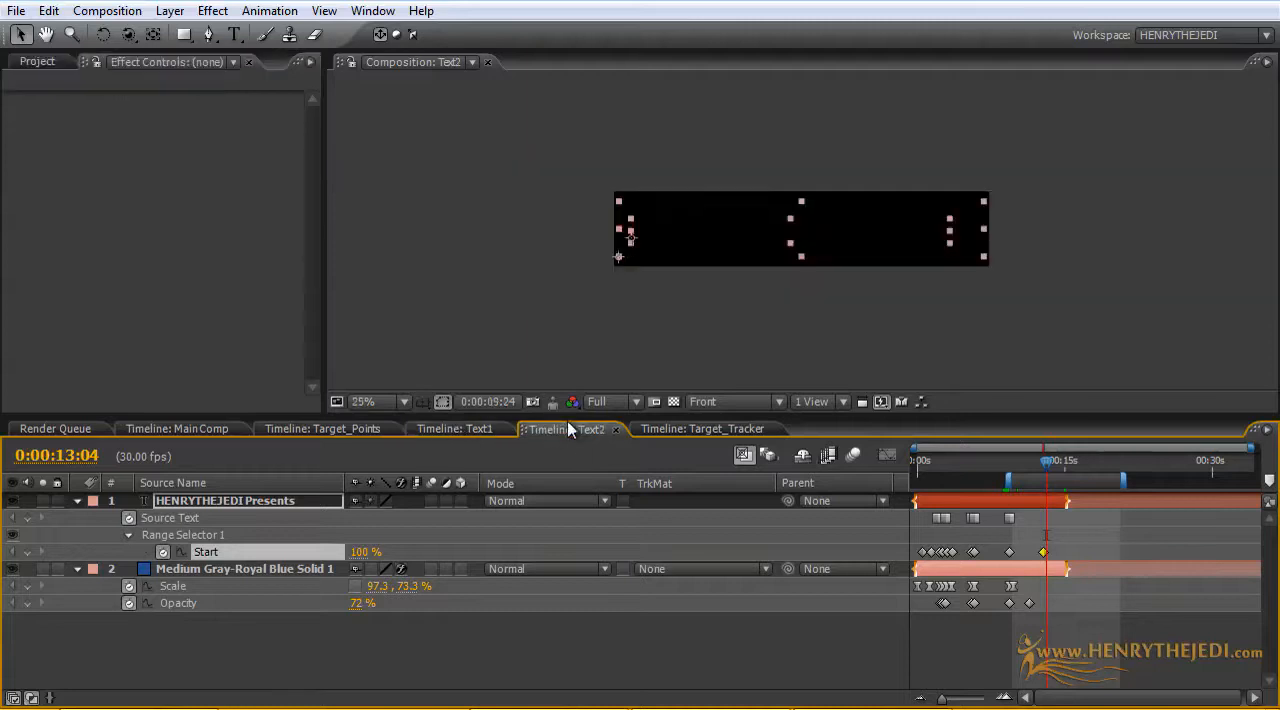
click(1188, 630)
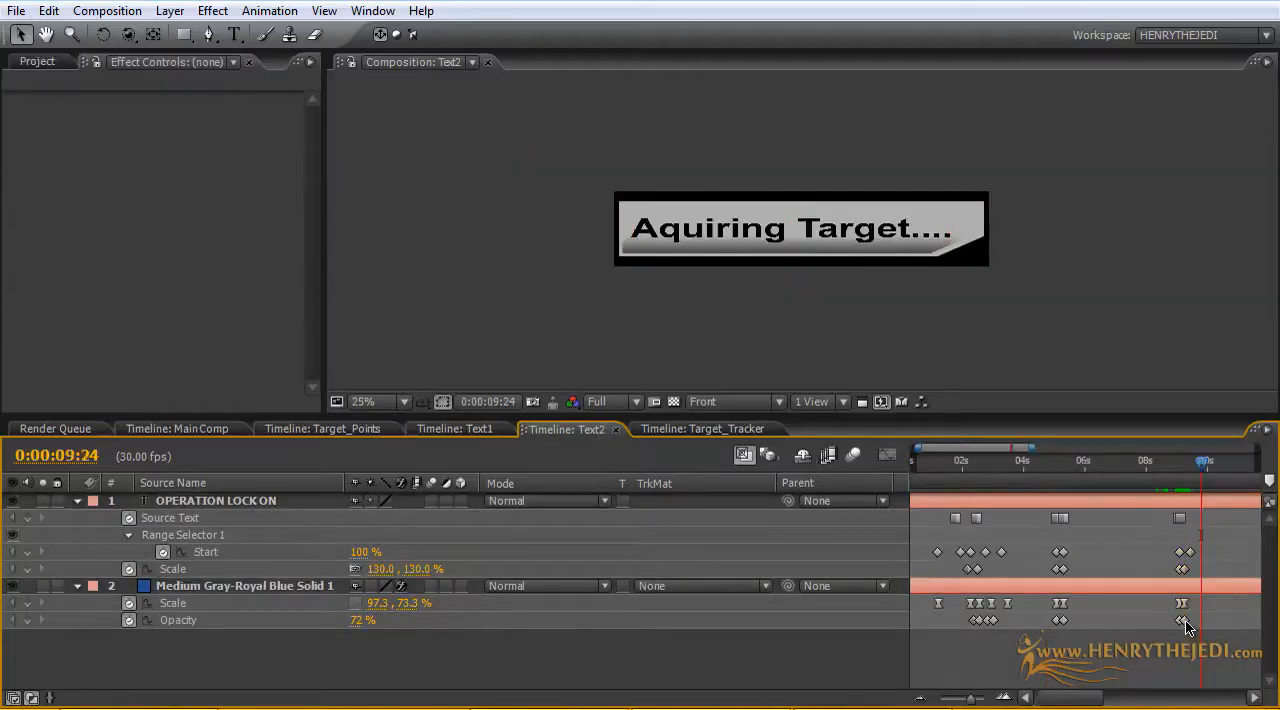
mouse_move(1187, 621)
mouse_down()
mouse_move(1199, 621)
mouse_move(1186, 617)
mouse_move(1194, 604)
mouse_up()
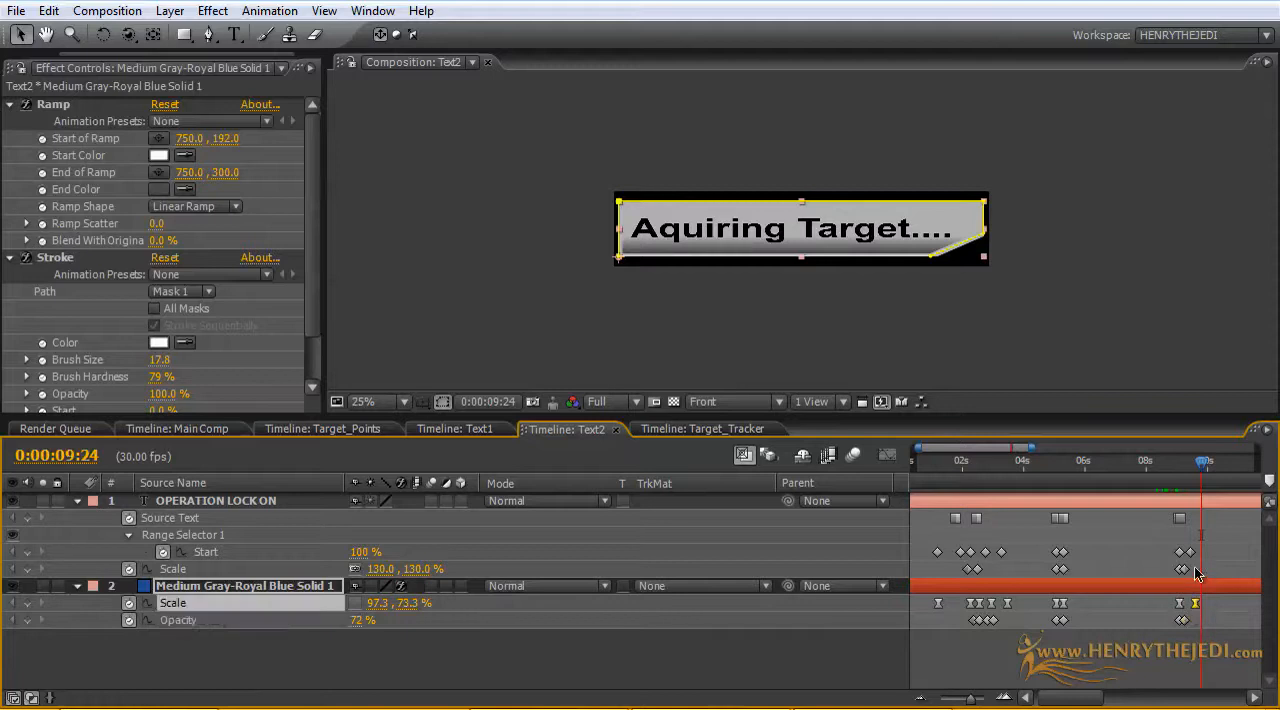
drag(1190, 552, 1220, 557)
Step: In Text1, return the last Opacity keyframe to about 10 seconds, delay the panel's last Scale keyframe to about 12.4 seconds, and check the Main Comp
click(455, 429)
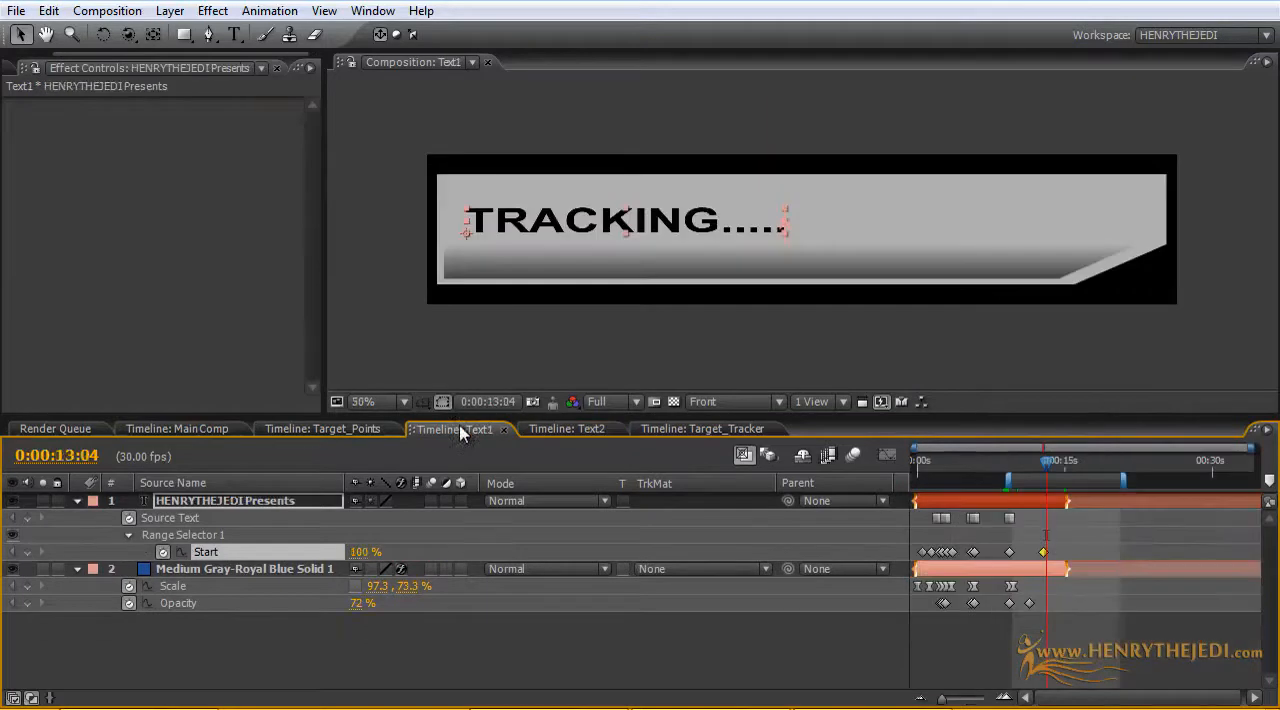
click(1029, 604)
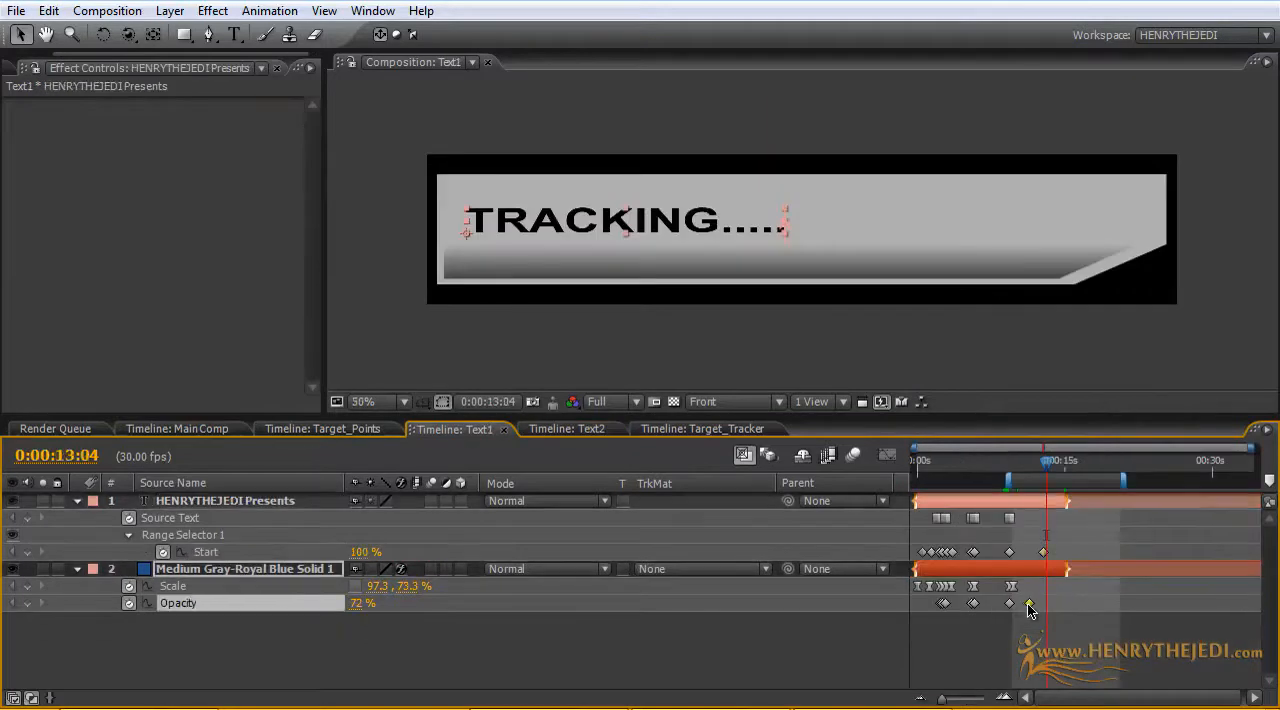
drag(1016, 605, 1043, 587)
click(1045, 552)
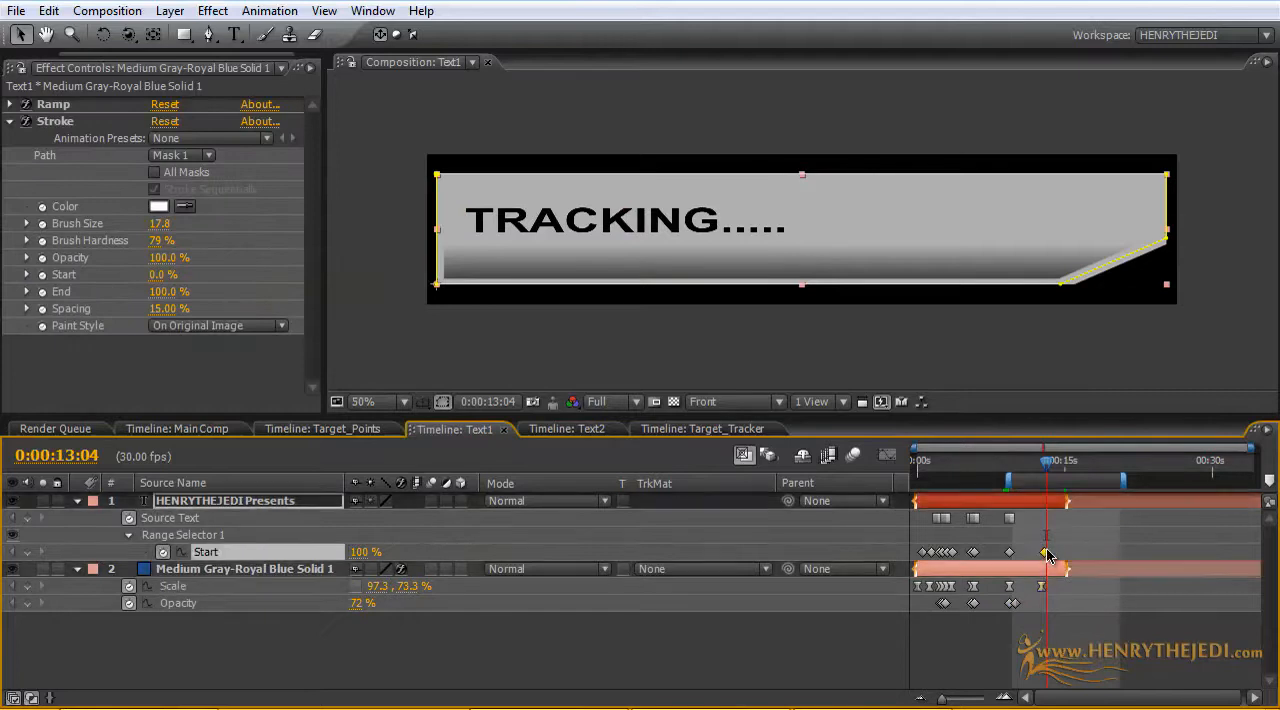
click(1038, 587)
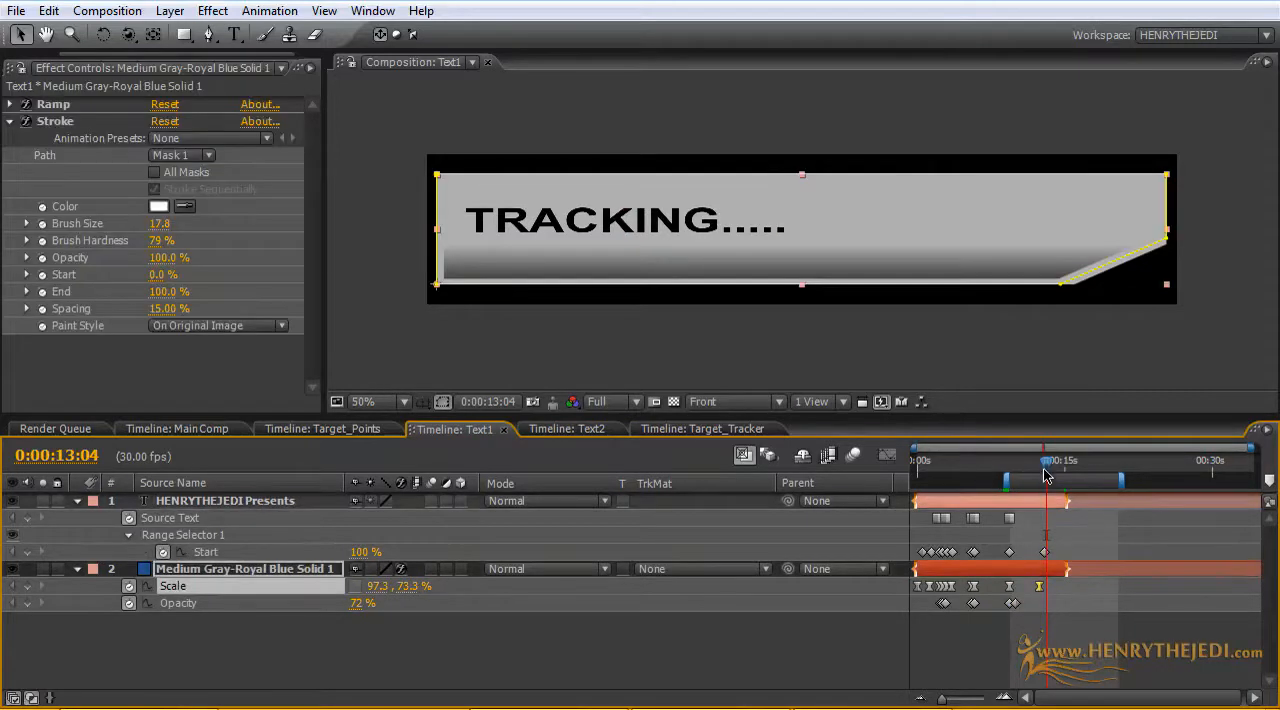
drag(1046, 470, 1015, 469)
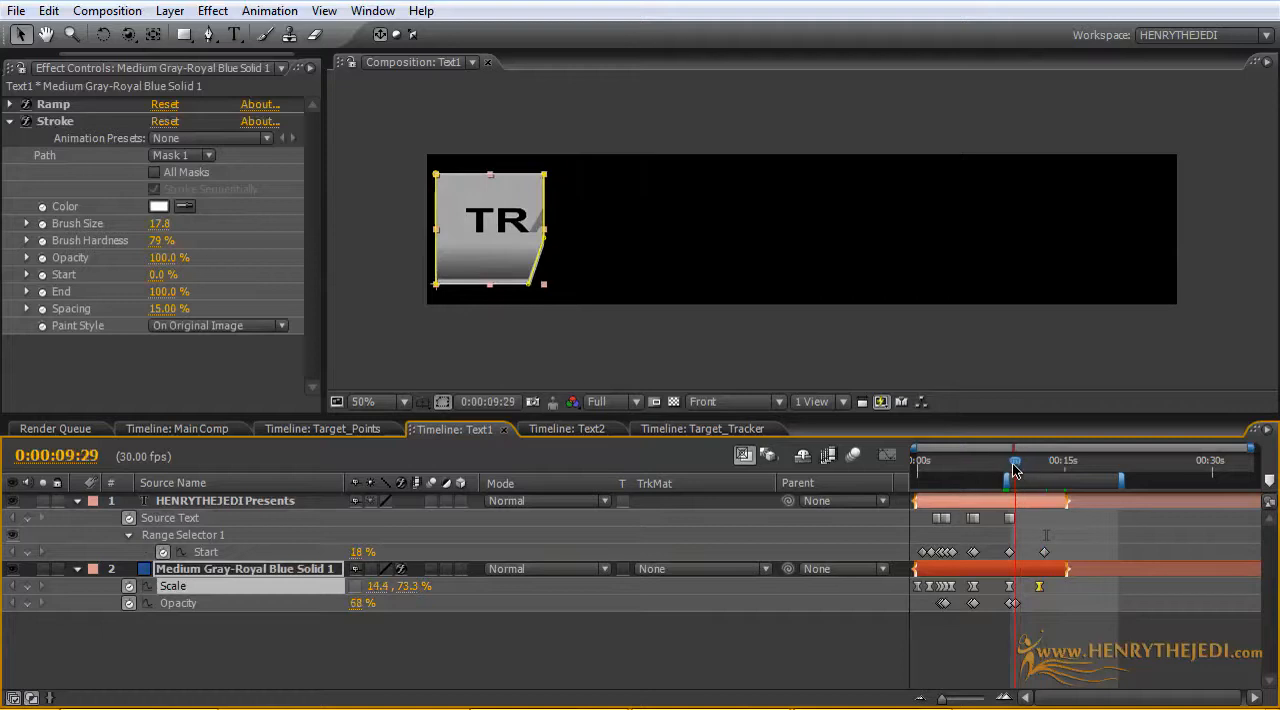
click(212, 428)
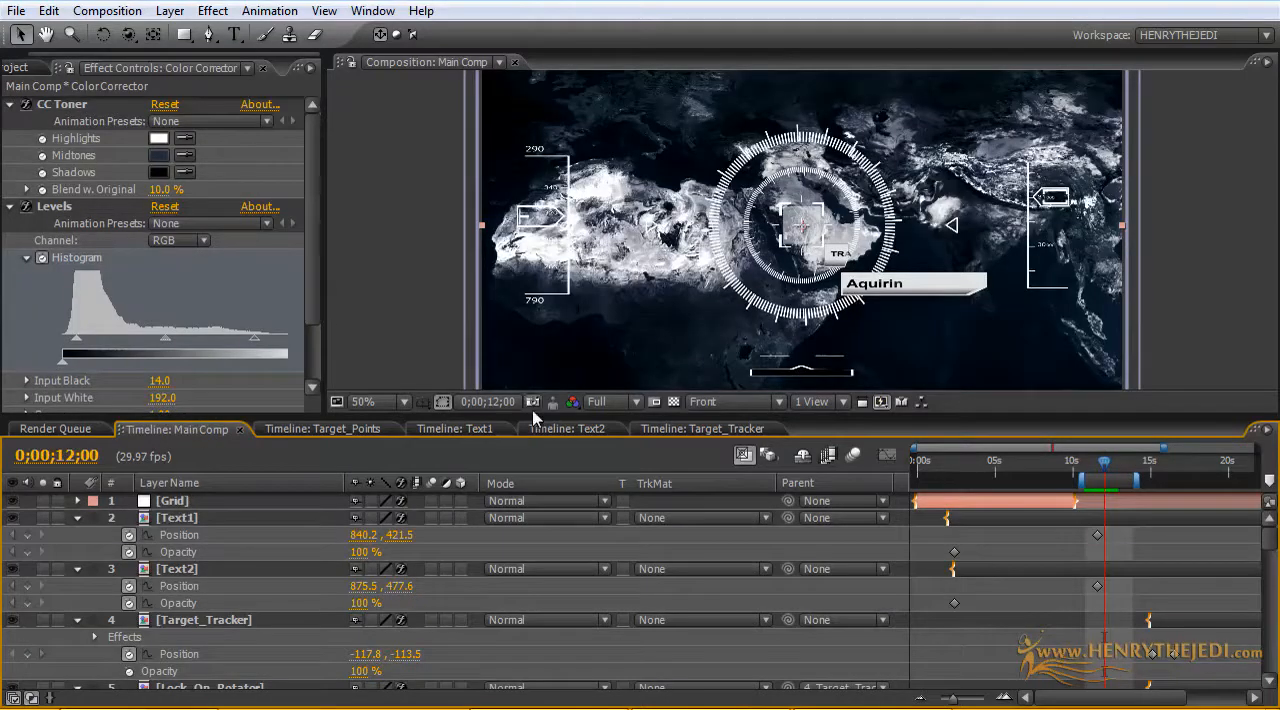
Step: Pull Text1's last panel Scale keyframe back to about 11.8 seconds and its last text Start keyframe to about 12.4 seconds
click(458, 430)
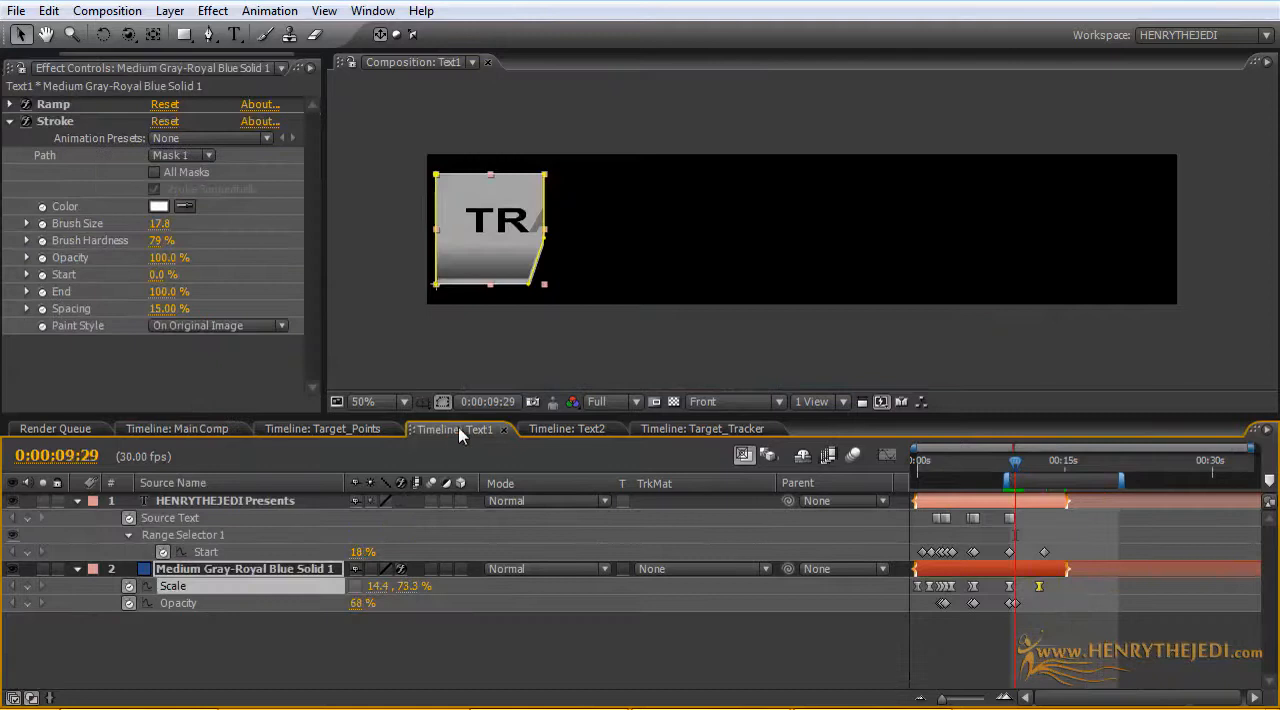
click(1036, 648)
drag(1045, 590, 1037, 586)
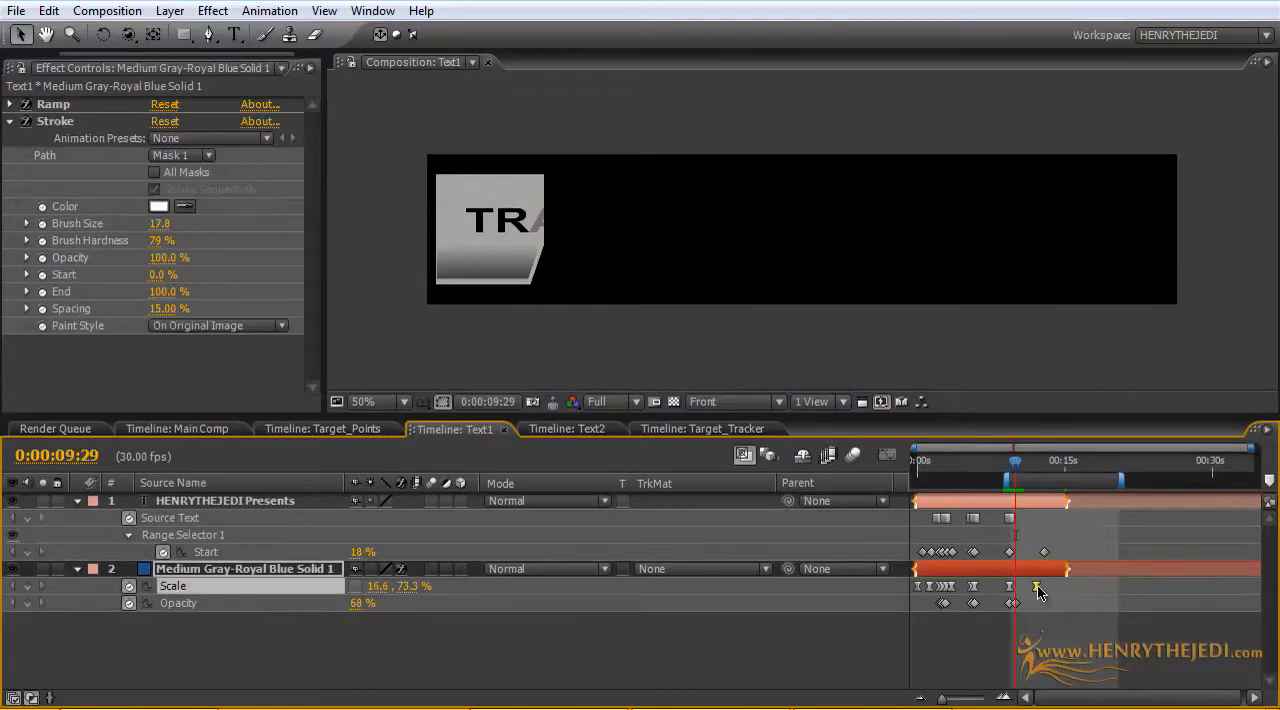
click(1044, 553)
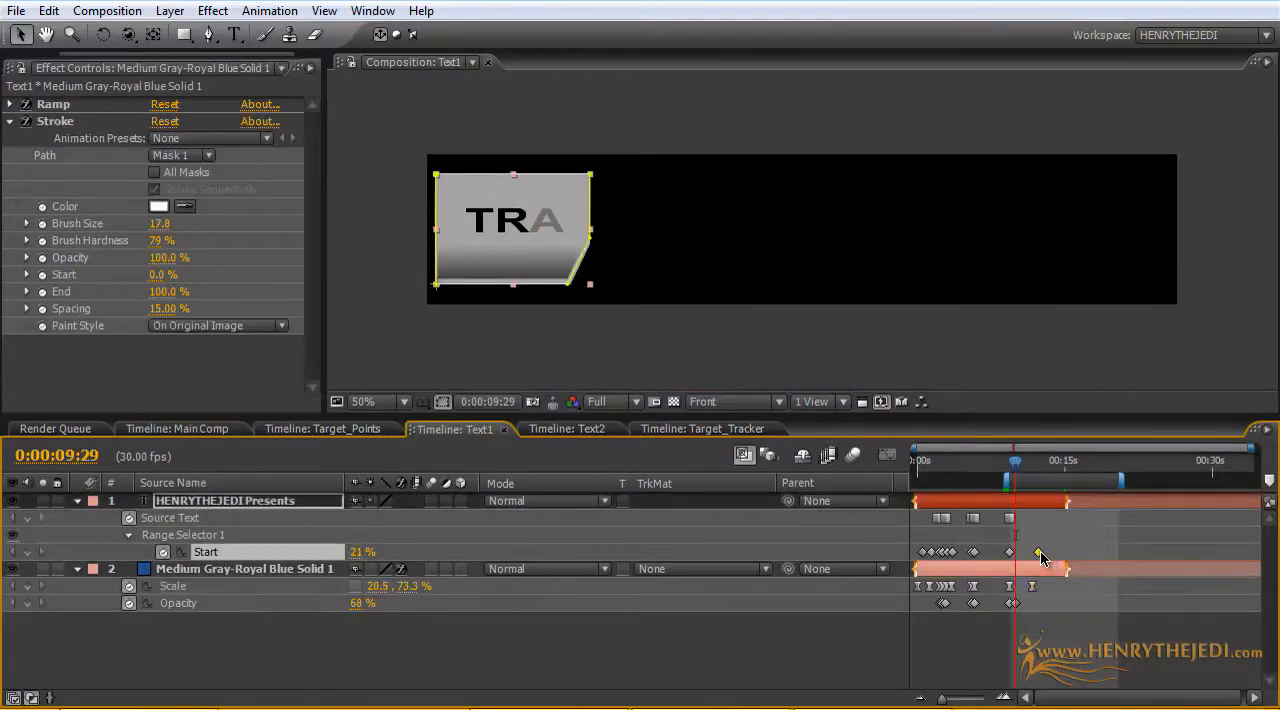
Step: Delay Text2's last text Start keyframe to about 10.6 seconds and its last panel Scale keyframe to about 10 seconds, then check the Main Comp
click(545, 433)
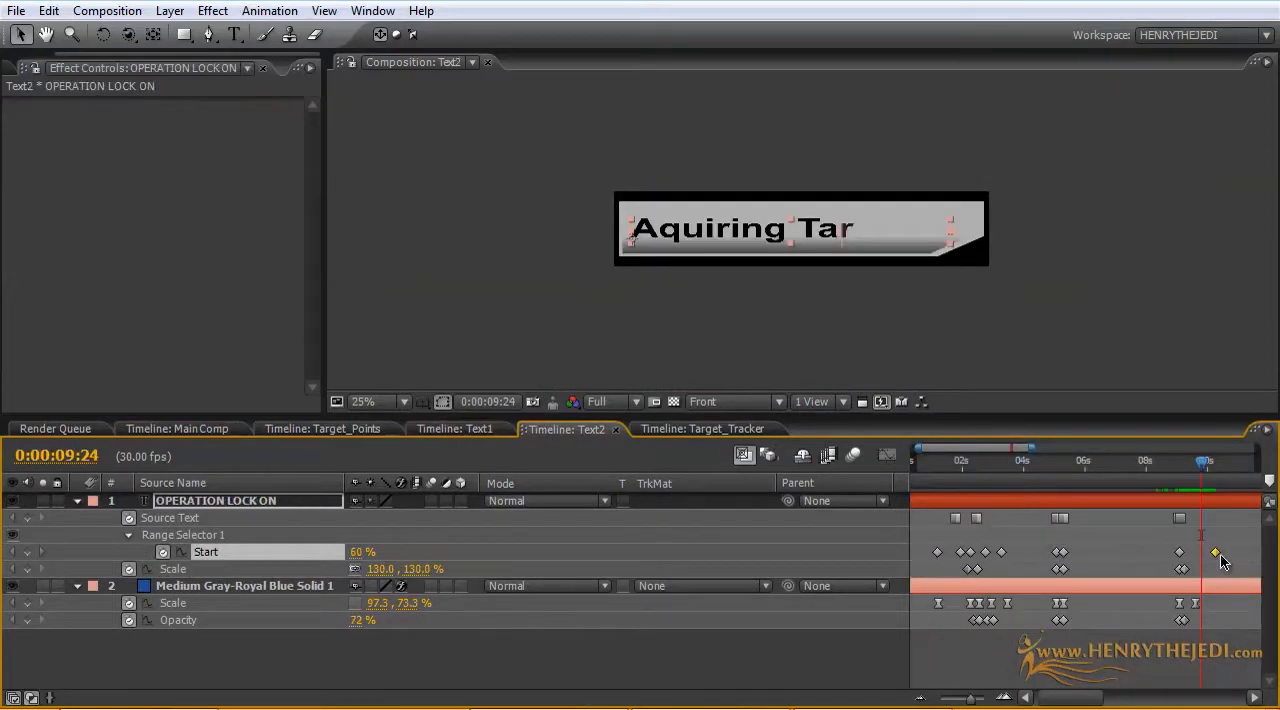
drag(1220, 554, 1231, 554)
drag(1193, 604, 1206, 604)
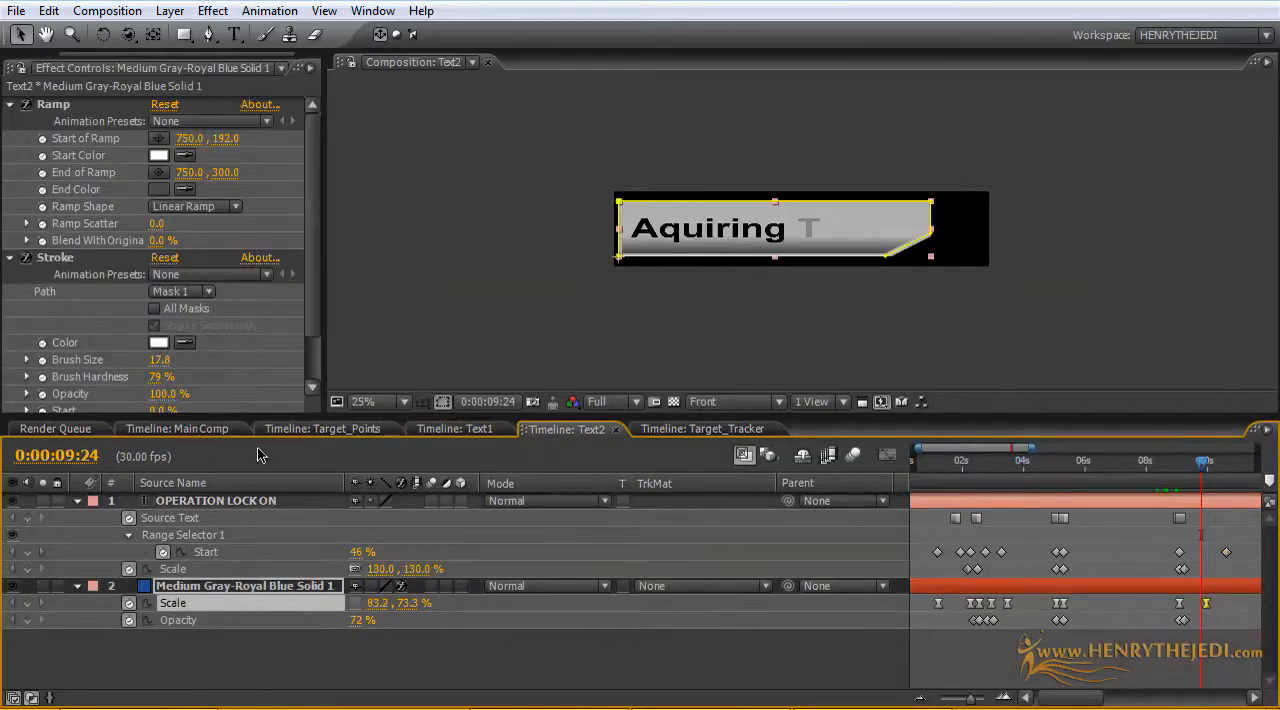
click(210, 430)
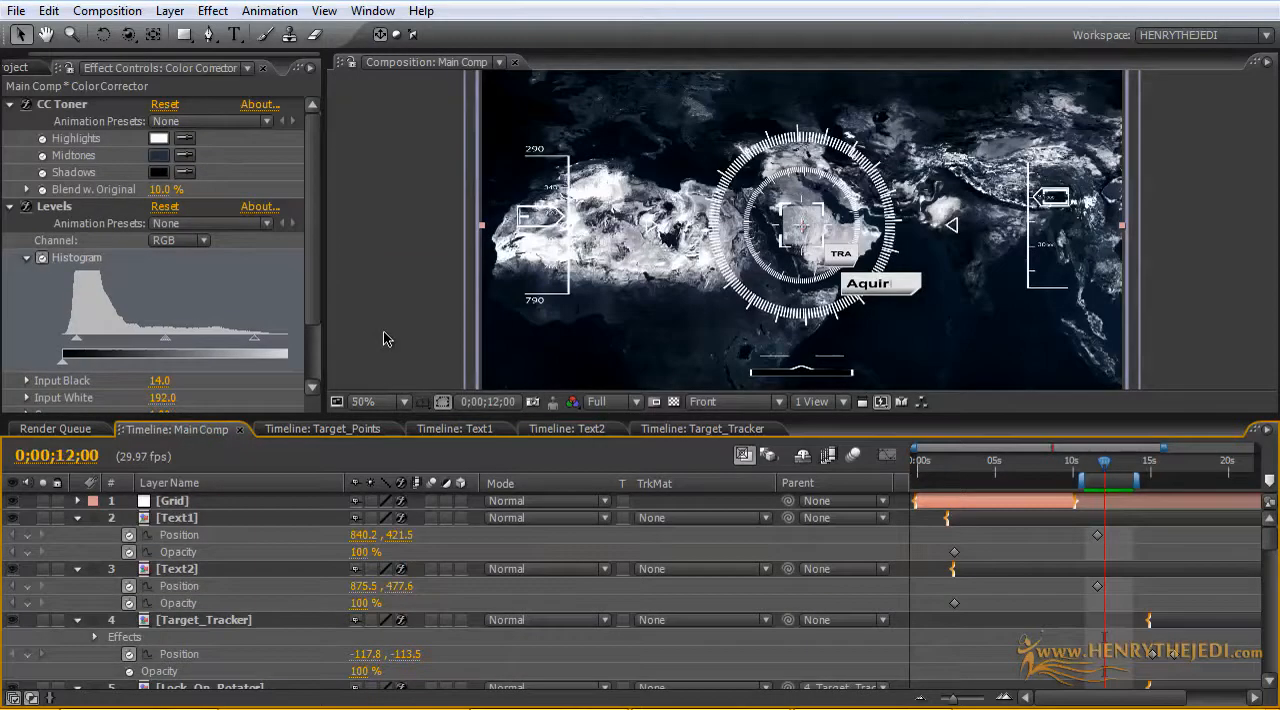
Step: Shift Text2's whole last keyframe group so that it starts at about 10 seconds
click(541, 432)
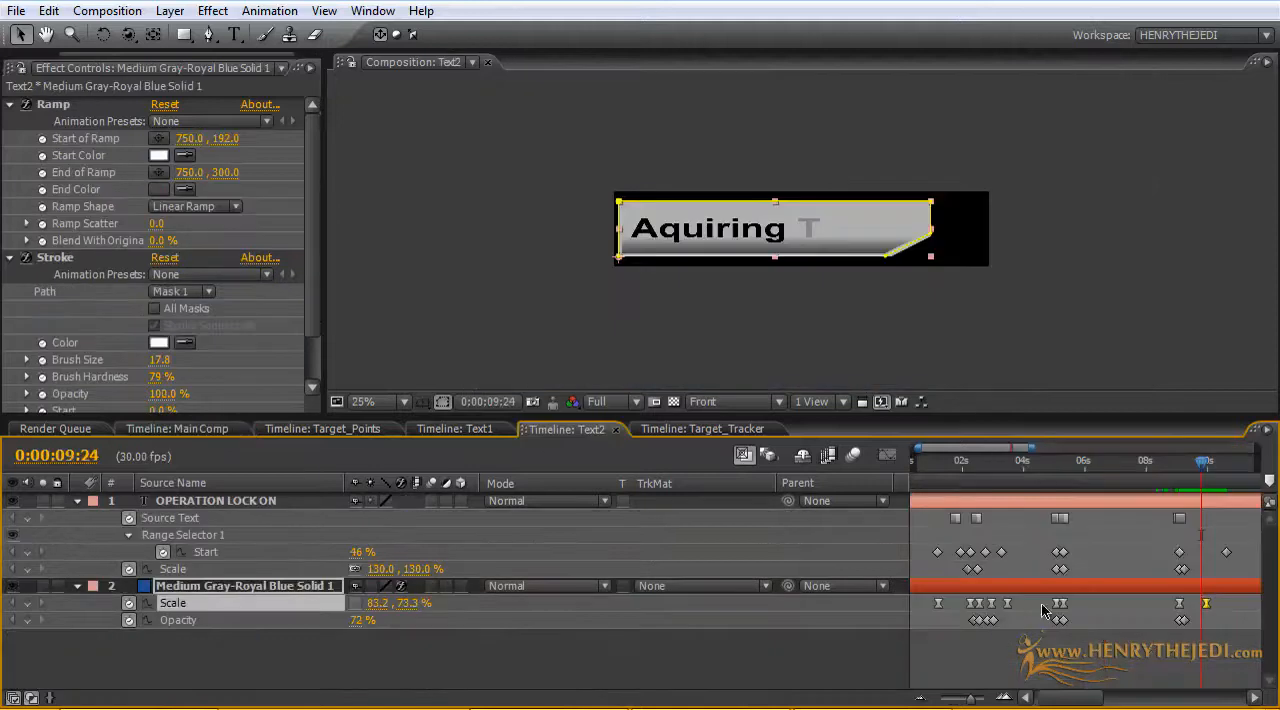
drag(1033, 447, 1167, 437)
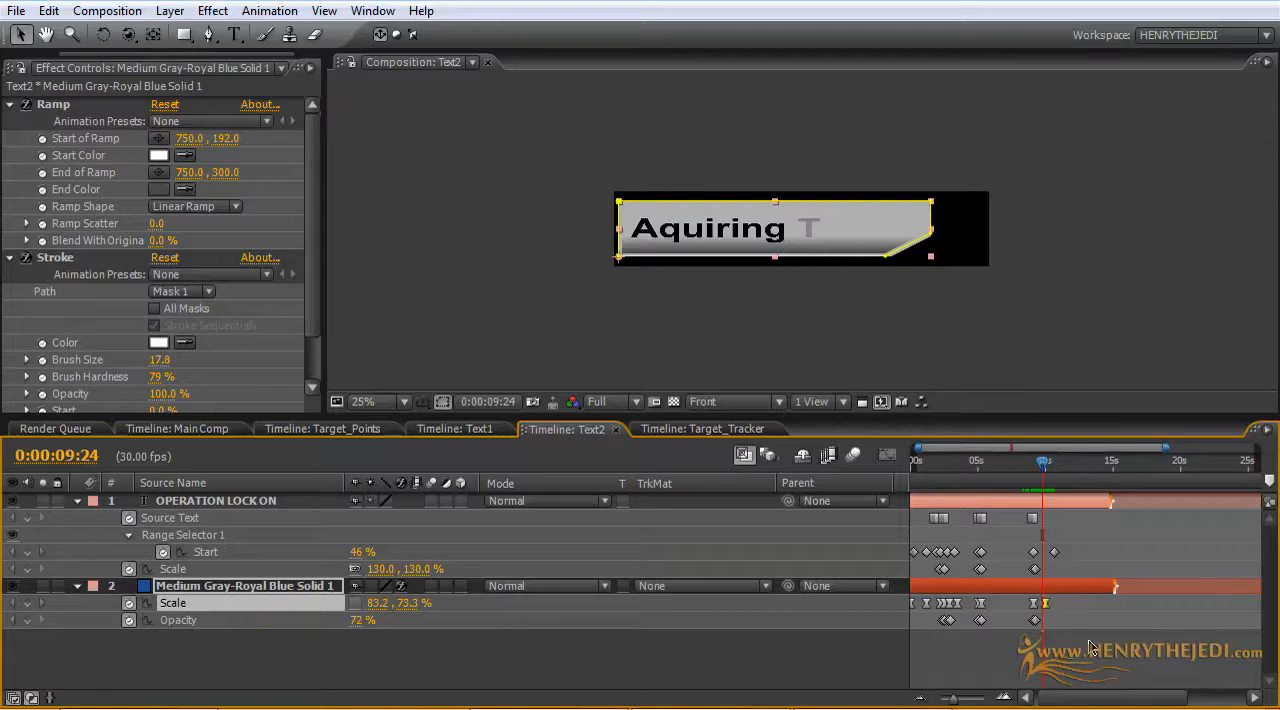
drag(1089, 642, 1027, 512)
drag(1044, 466, 1045, 528)
click(1037, 468)
drag(1037, 470, 1052, 469)
click(1115, 678)
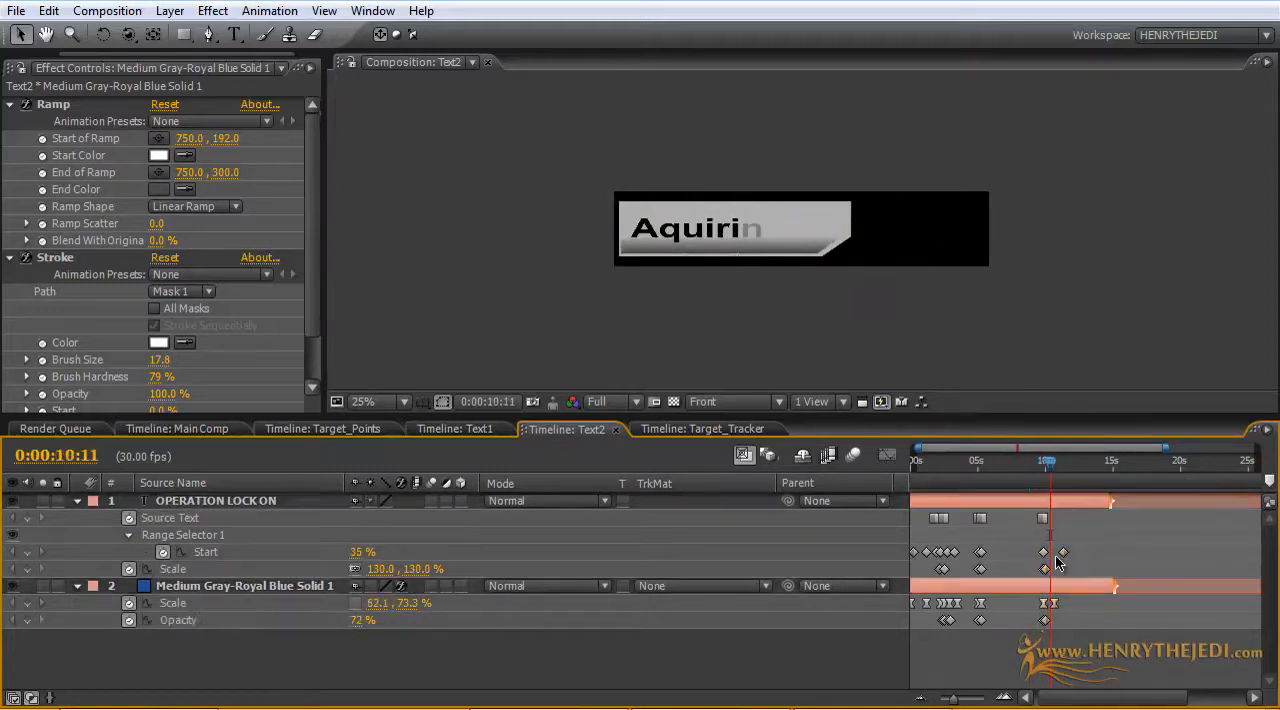
Step: Delay Text2's last panel Scale keyframe to about 11 seconds and last text Start keyframe to about 12 seconds, and return to the Main Comp
drag(1054, 603, 1058, 604)
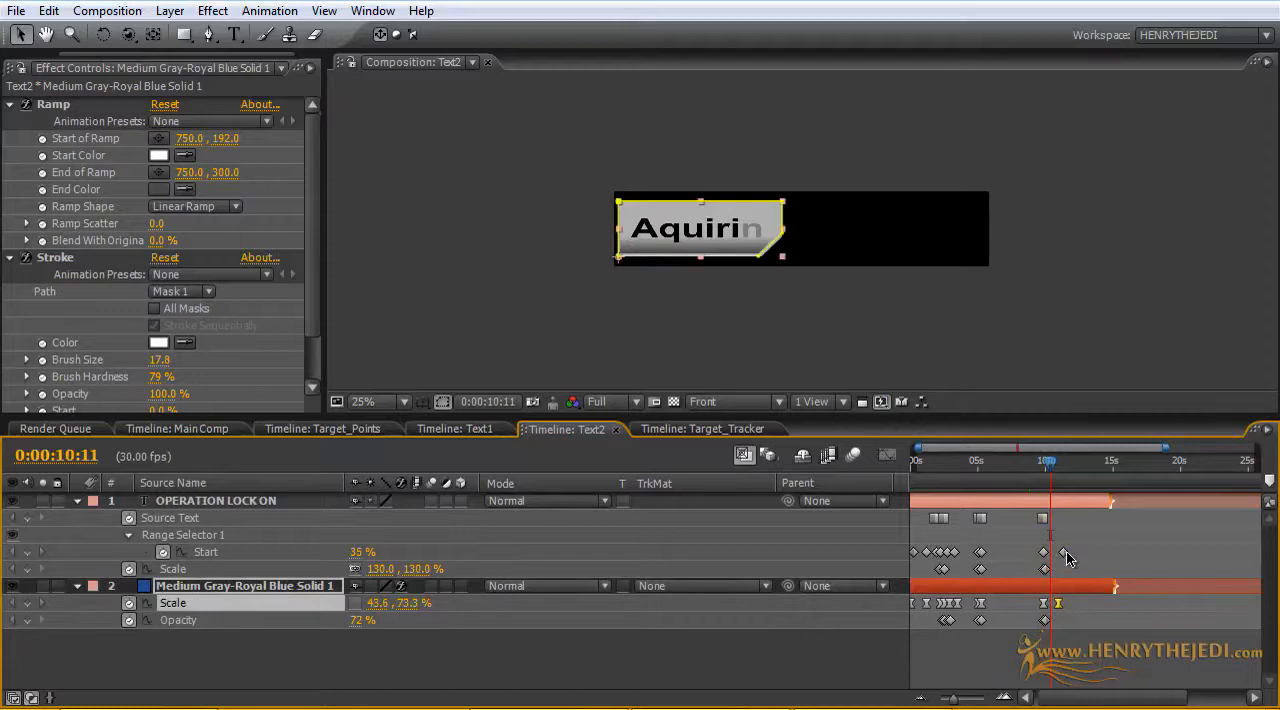
drag(1063, 552, 1075, 557)
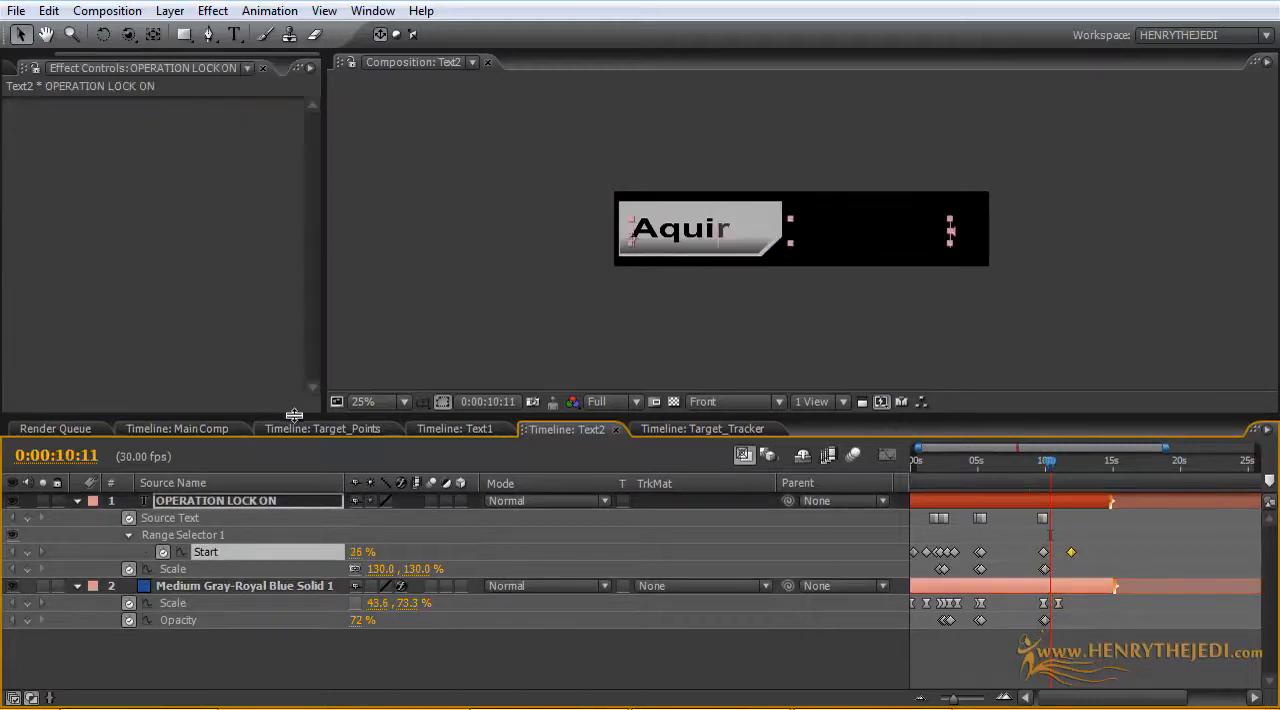
click(168, 430)
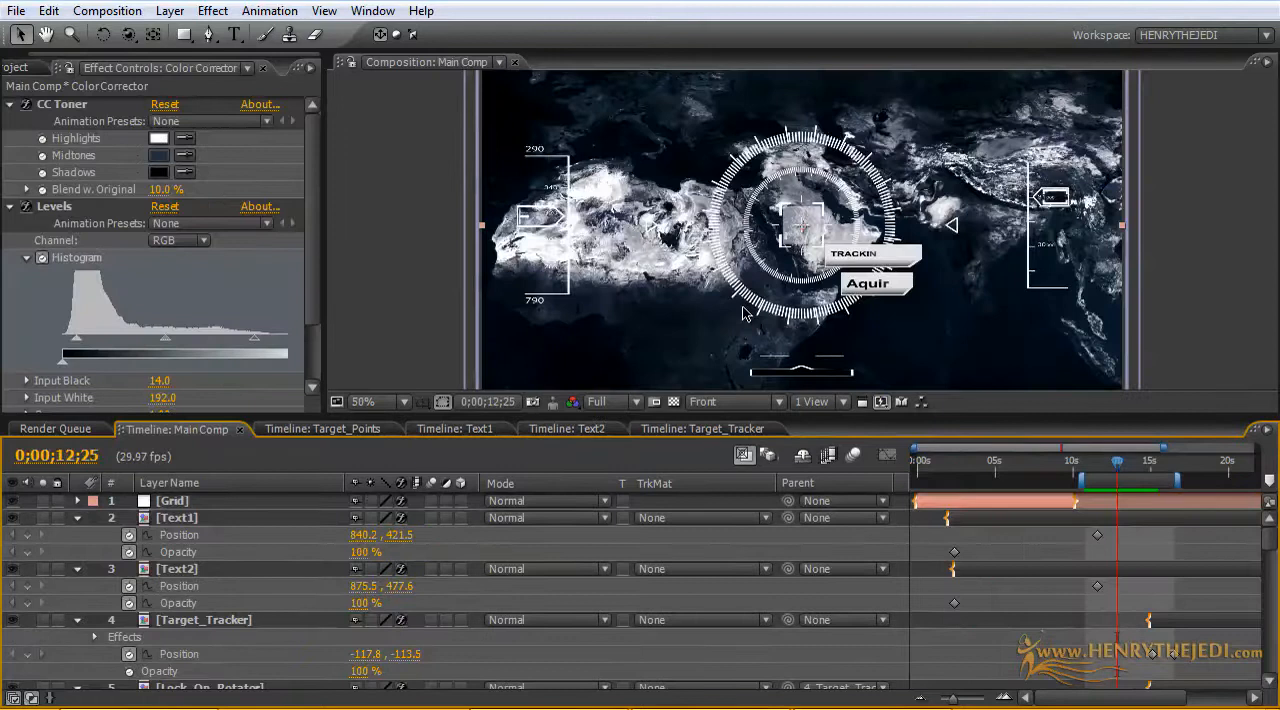
Step: Preview the Main Comp, then add Position and Opacity keyframes to the Text1 layer at 0;00;16;27
key(KP_0)
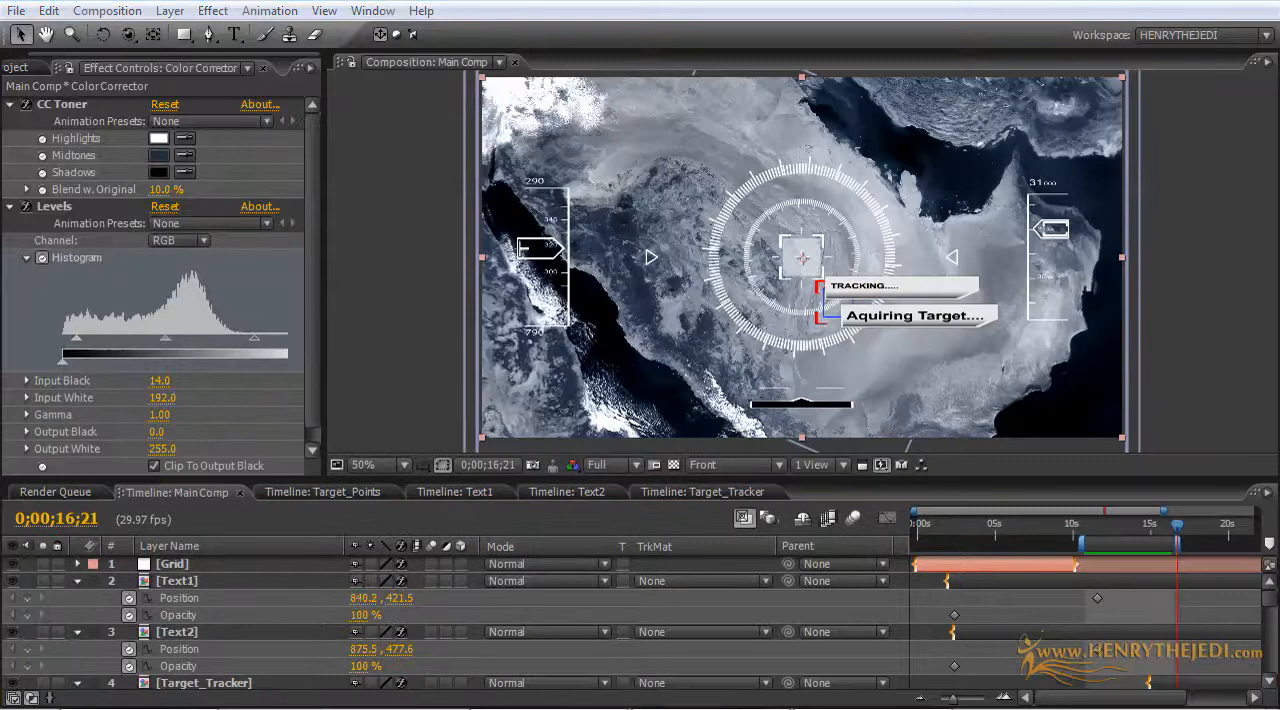
drag(1013, 479, 1016, 420)
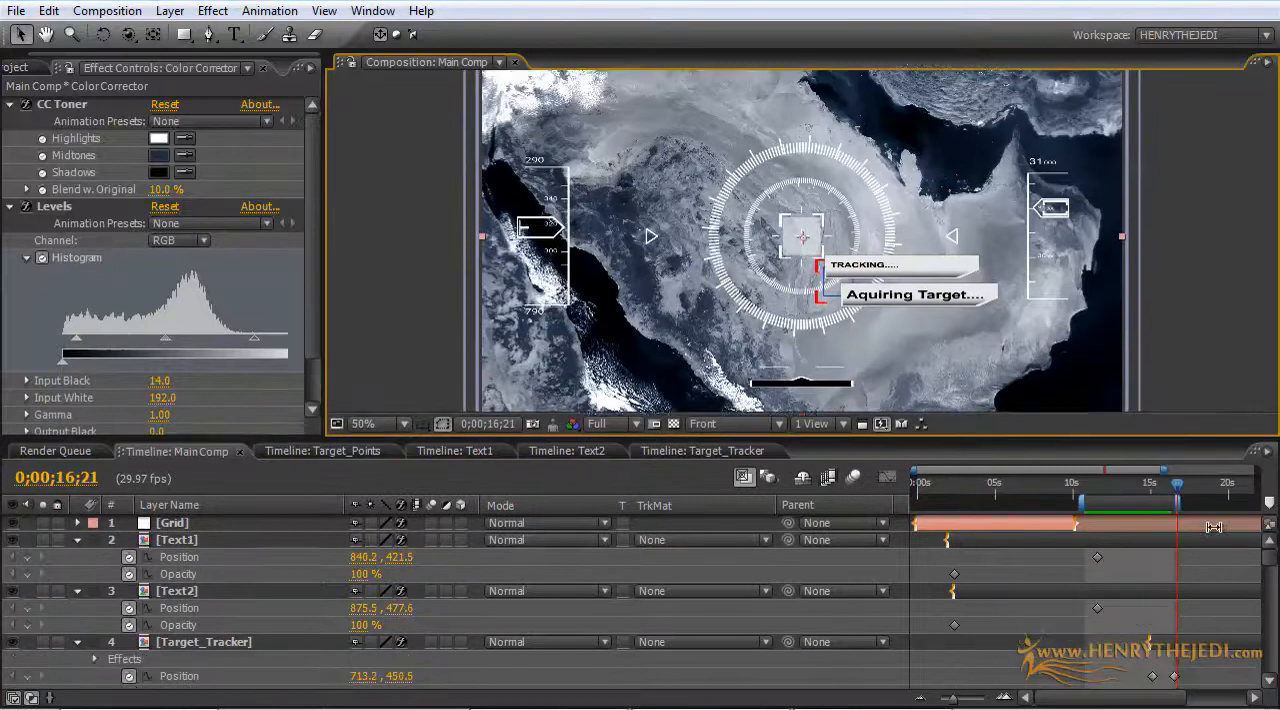
mouse_move(1177, 482)
mouse_down()
mouse_move(1068, 488)
mouse_move(1190, 490)
mouse_up()
drag(1197, 490, 1185, 490)
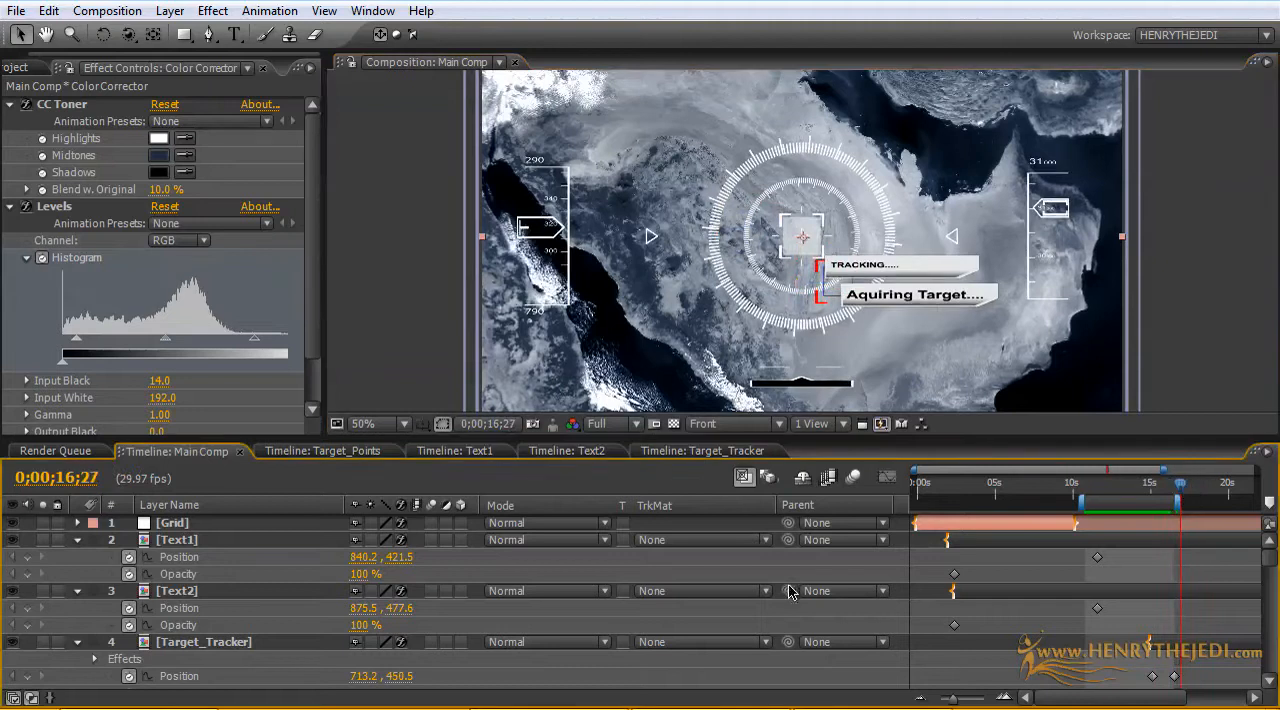
scroll(1092, 670, down, 5)
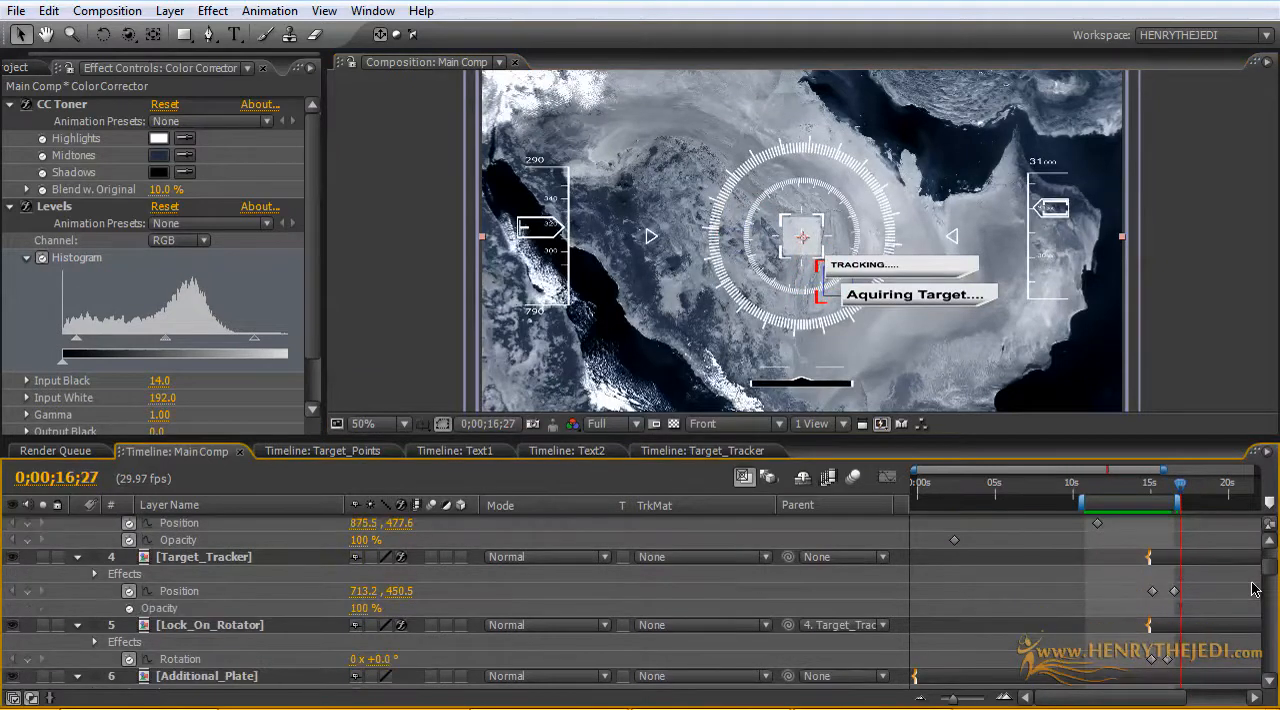
scroll(1254, 589, up, 5)
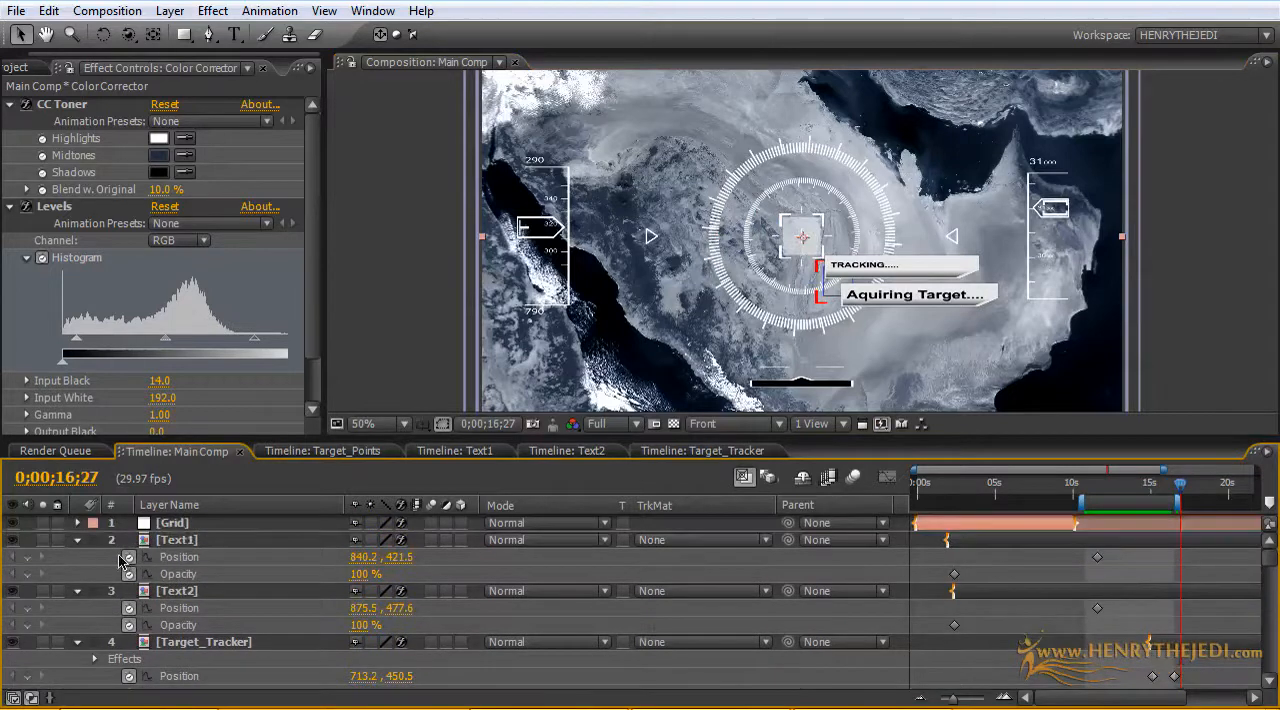
click(187, 541)
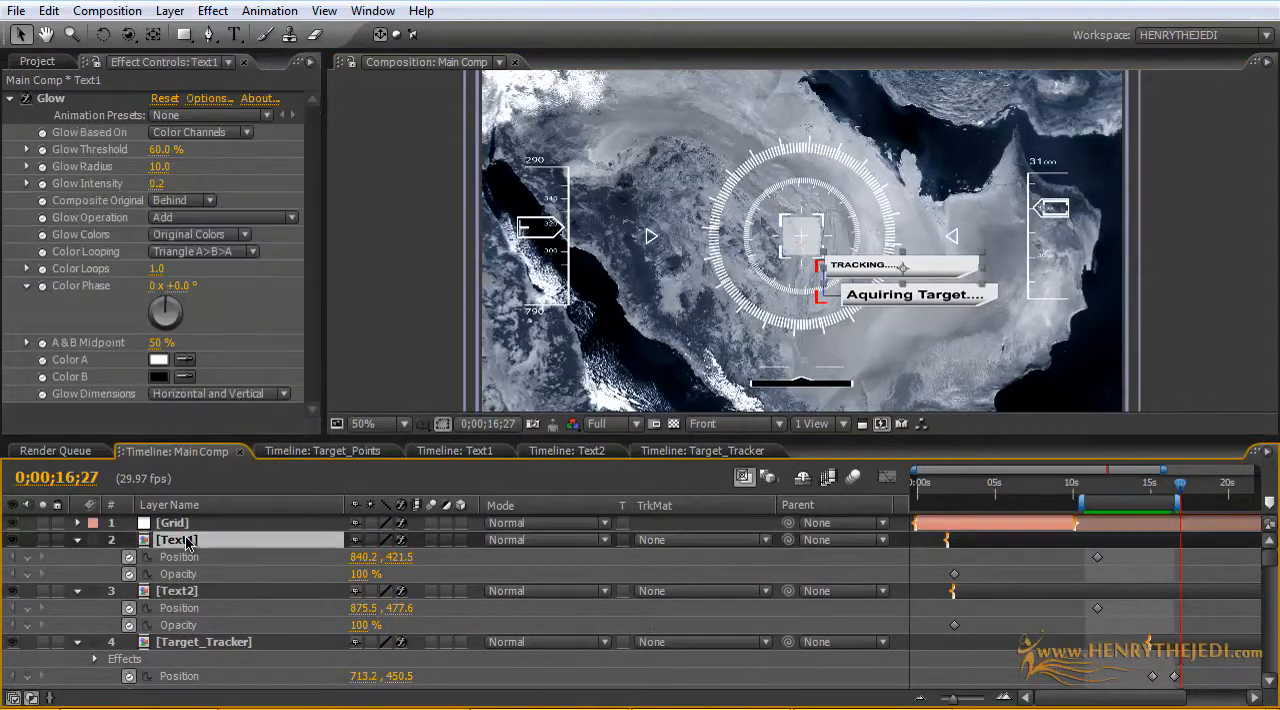
click(27, 557)
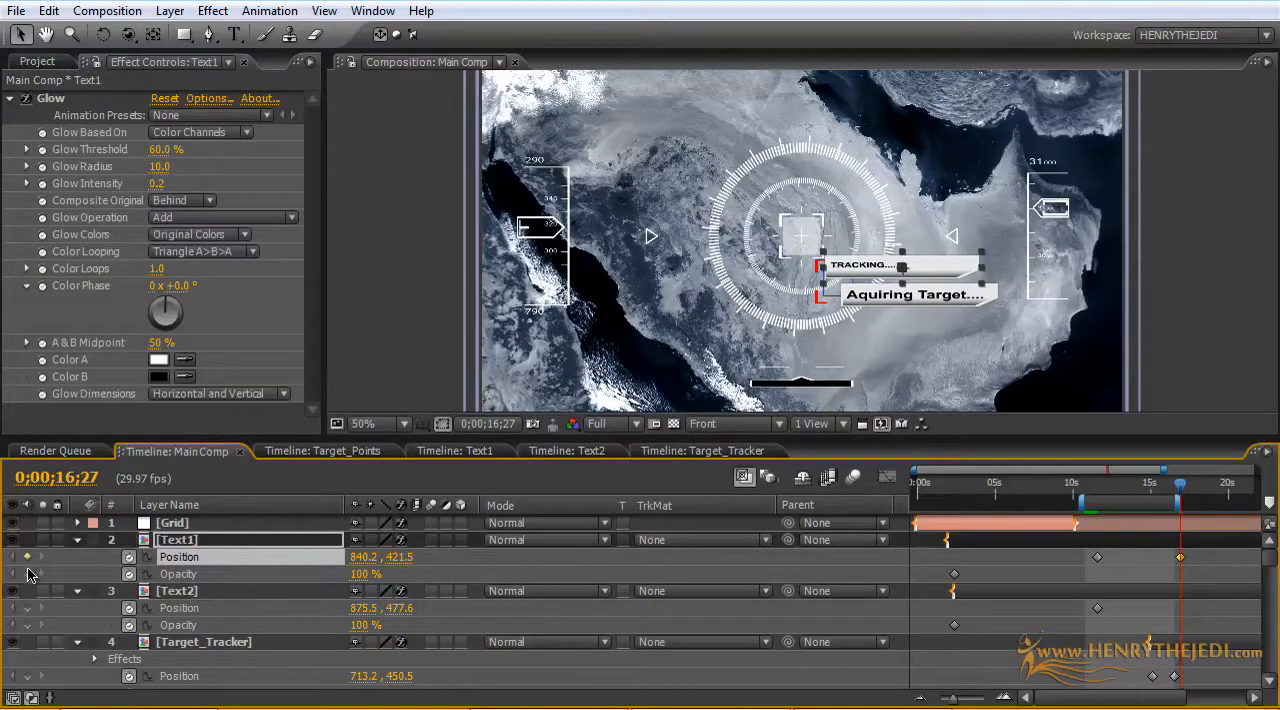
click(28, 574)
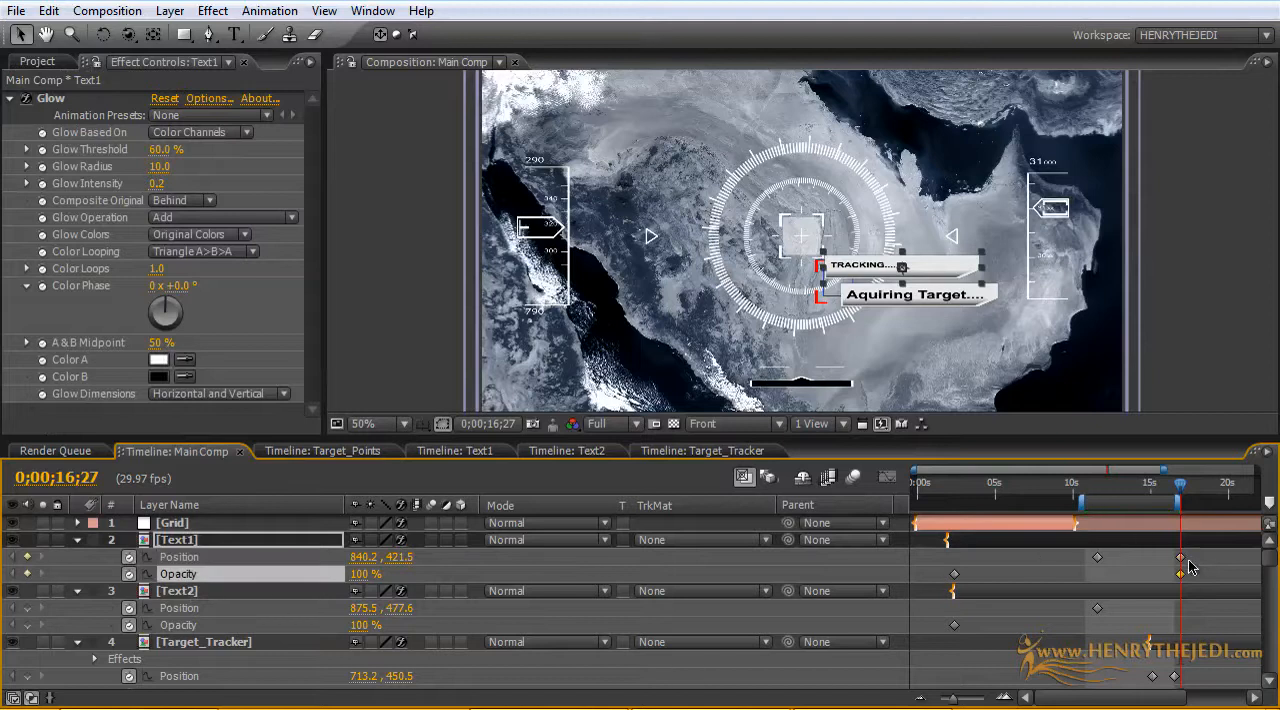
mouse_move(1195, 580)
mouse_down()
mouse_move(1173, 552)
mouse_move(1181, 565)
mouse_up()
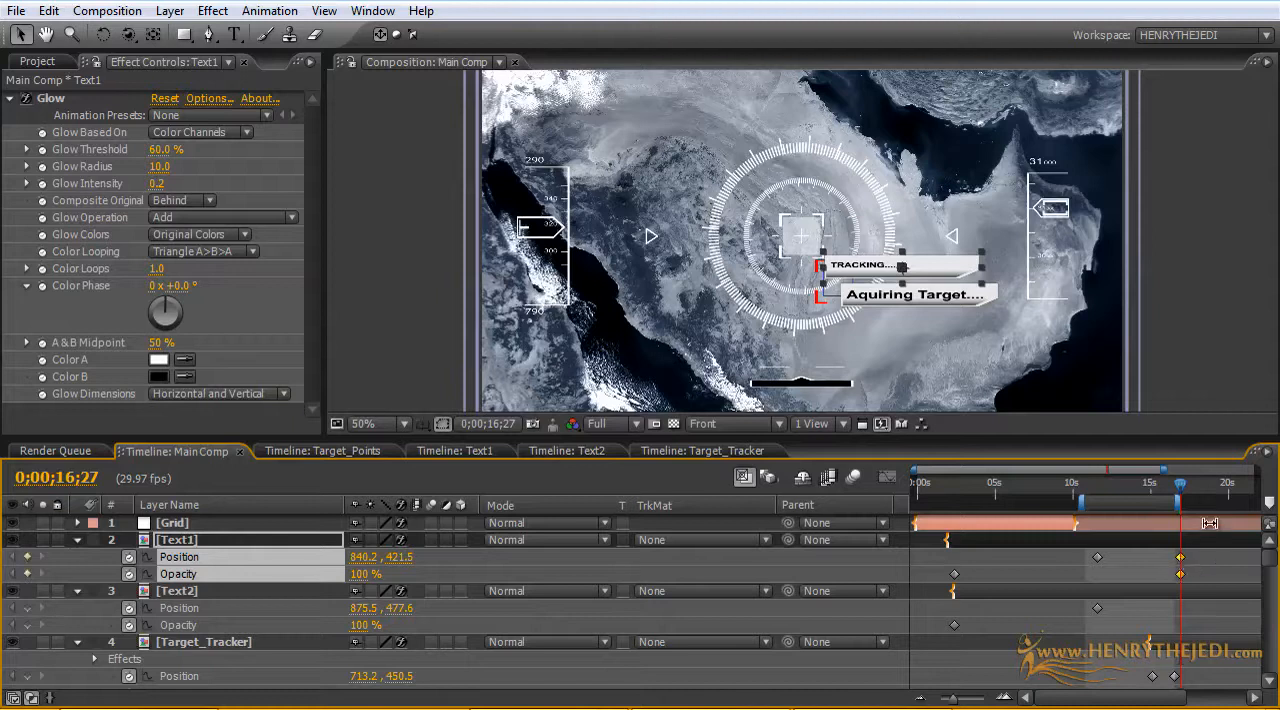
mouse_move(1180, 490)
mouse_down()
mouse_move(1168, 490)
mouse_move(1180, 488)
mouse_up()
click(183, 593)
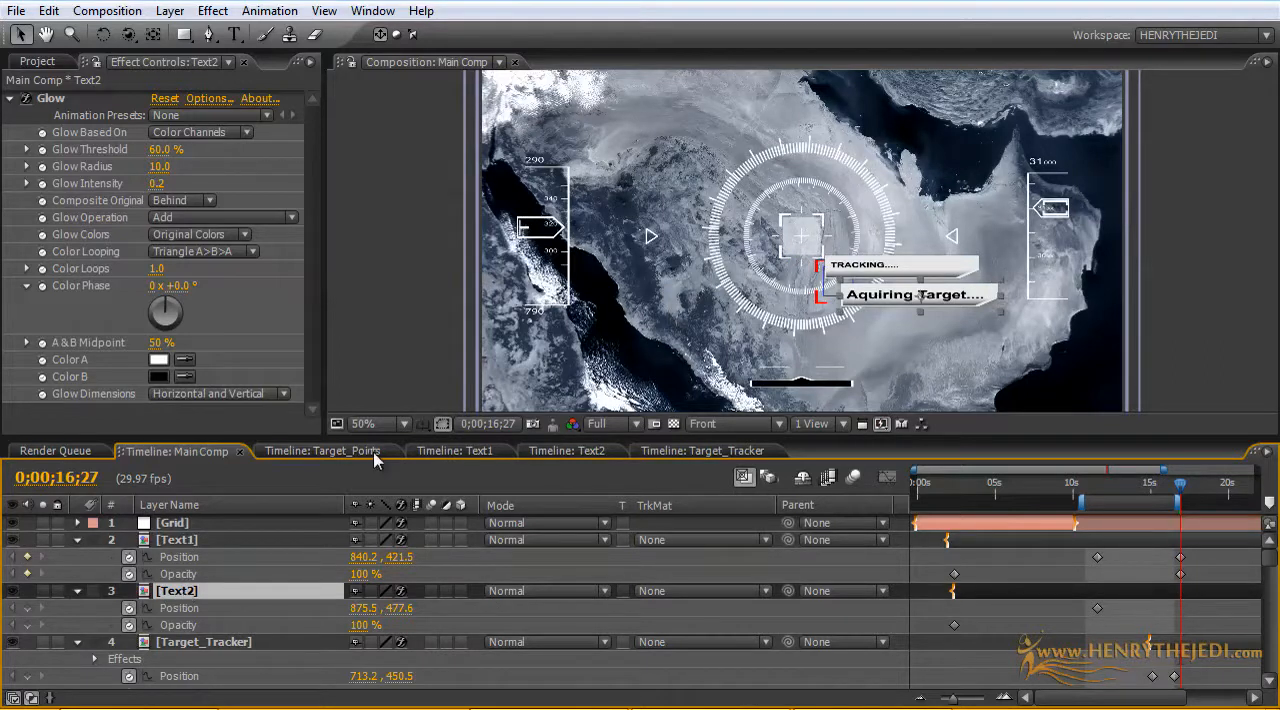
click(27, 625)
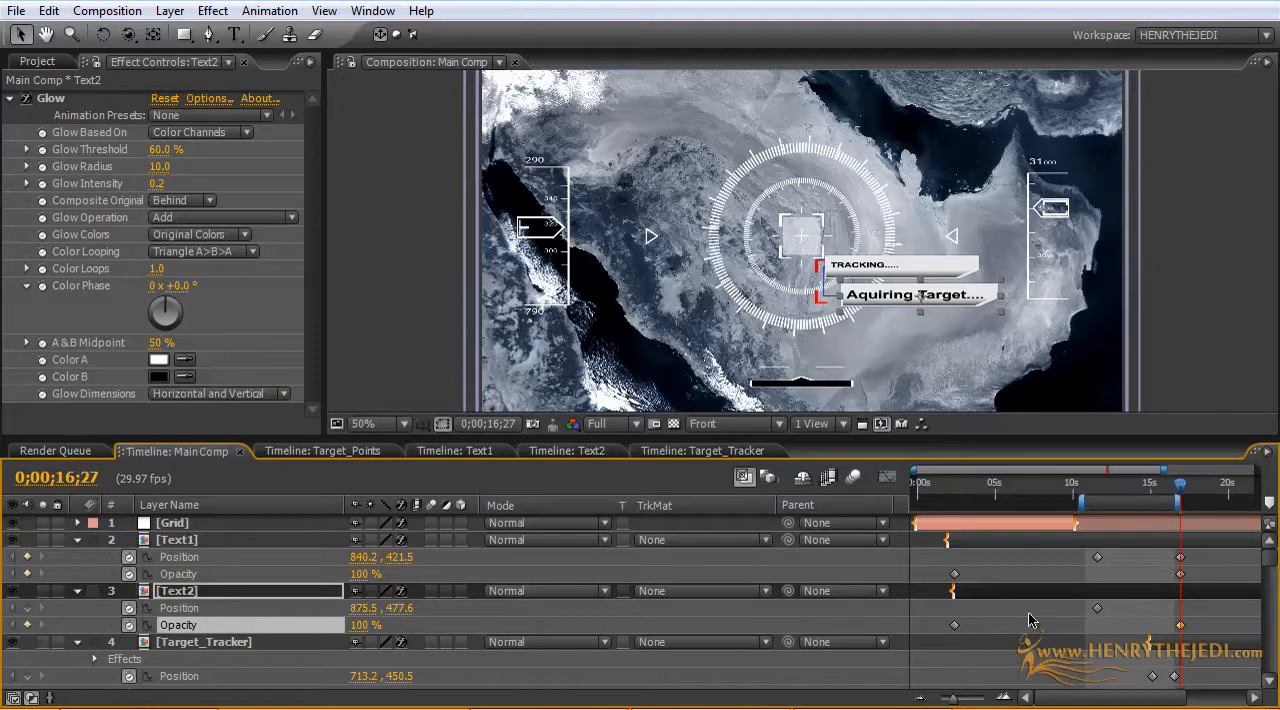
click(1174, 626)
drag(362, 625, 71, 614)
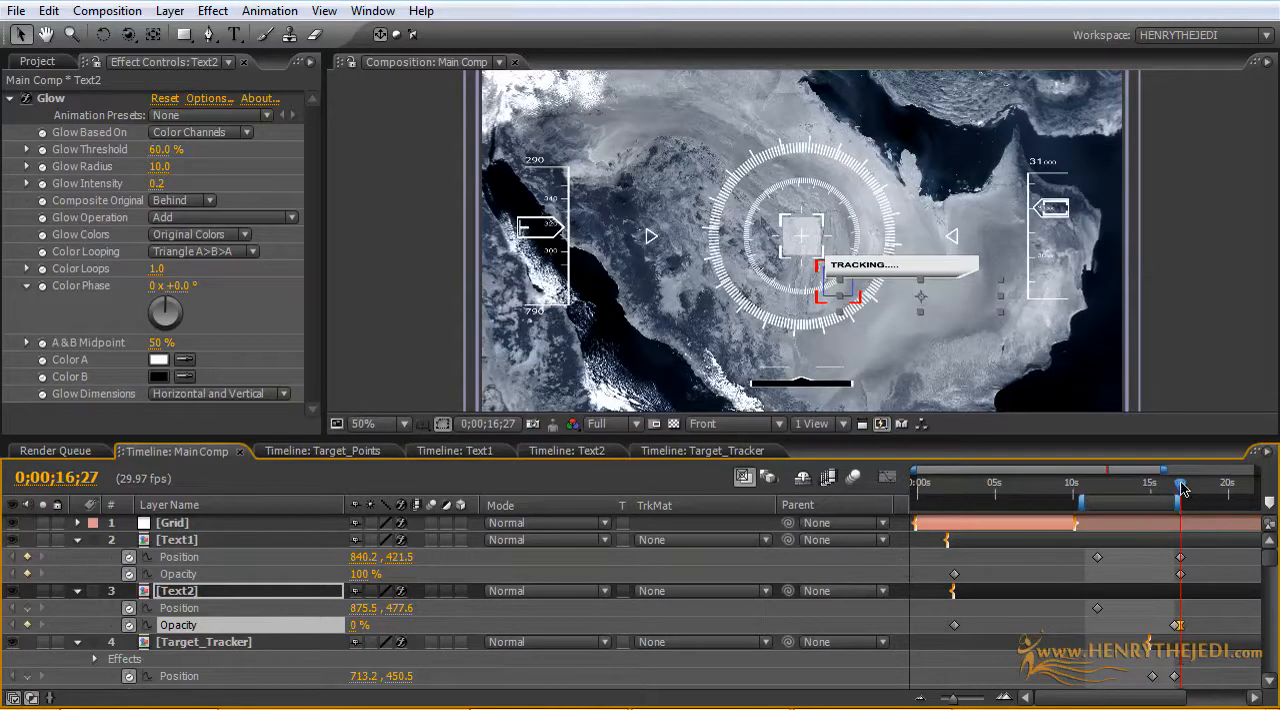
drag(1182, 487, 1148, 487)
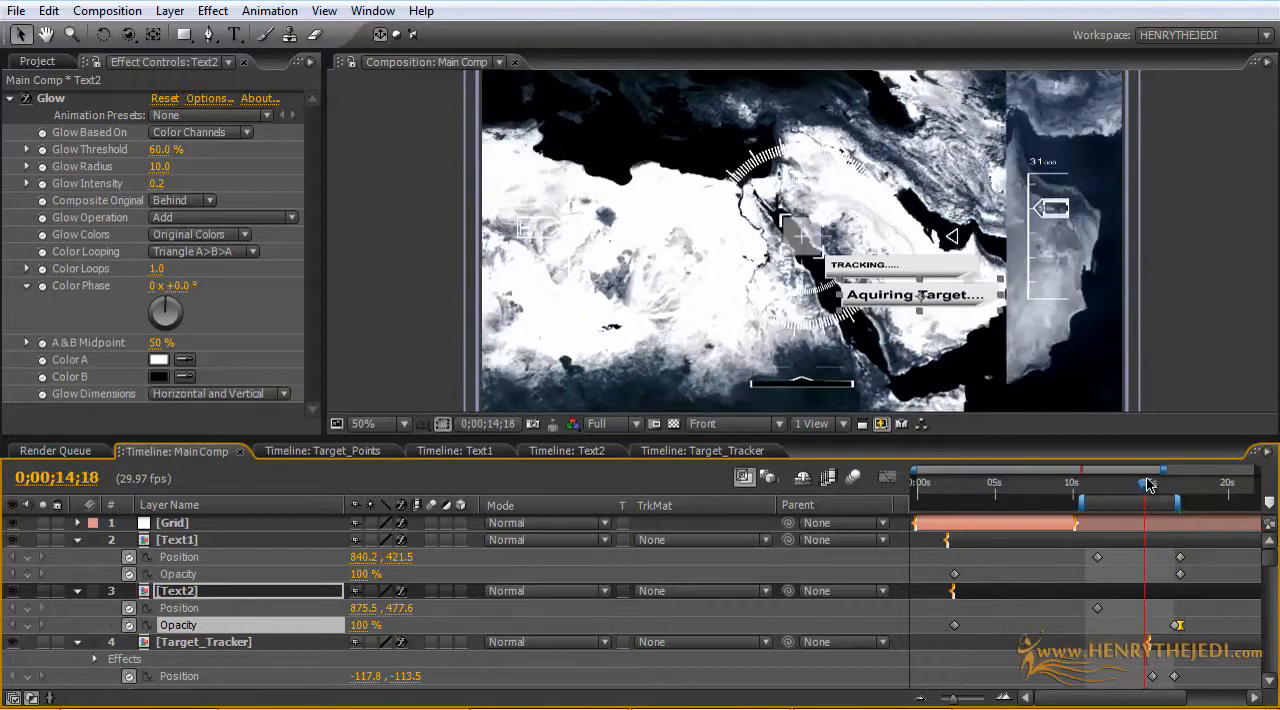
key(Delete)
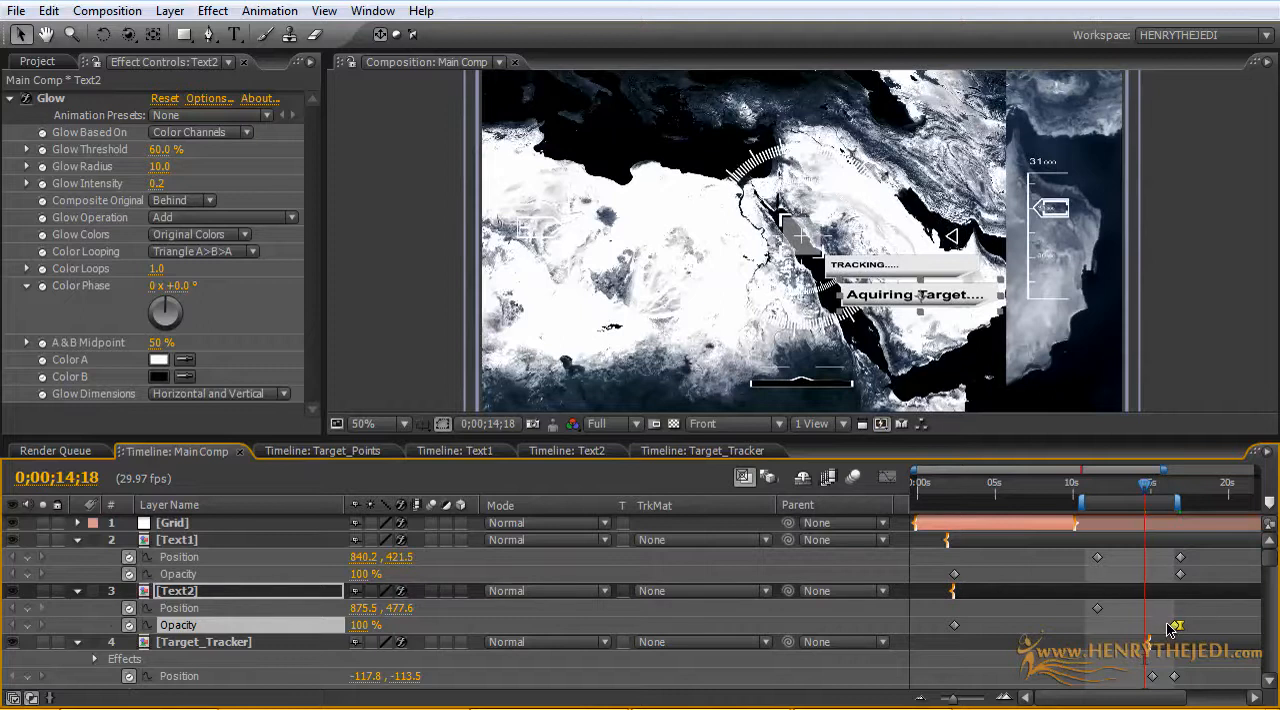
Step: In Text2, add hold keyframes at 0:00:12:04 for the panel's Opacity and Scale and the text's Scale, Start and Source Text
click(545, 455)
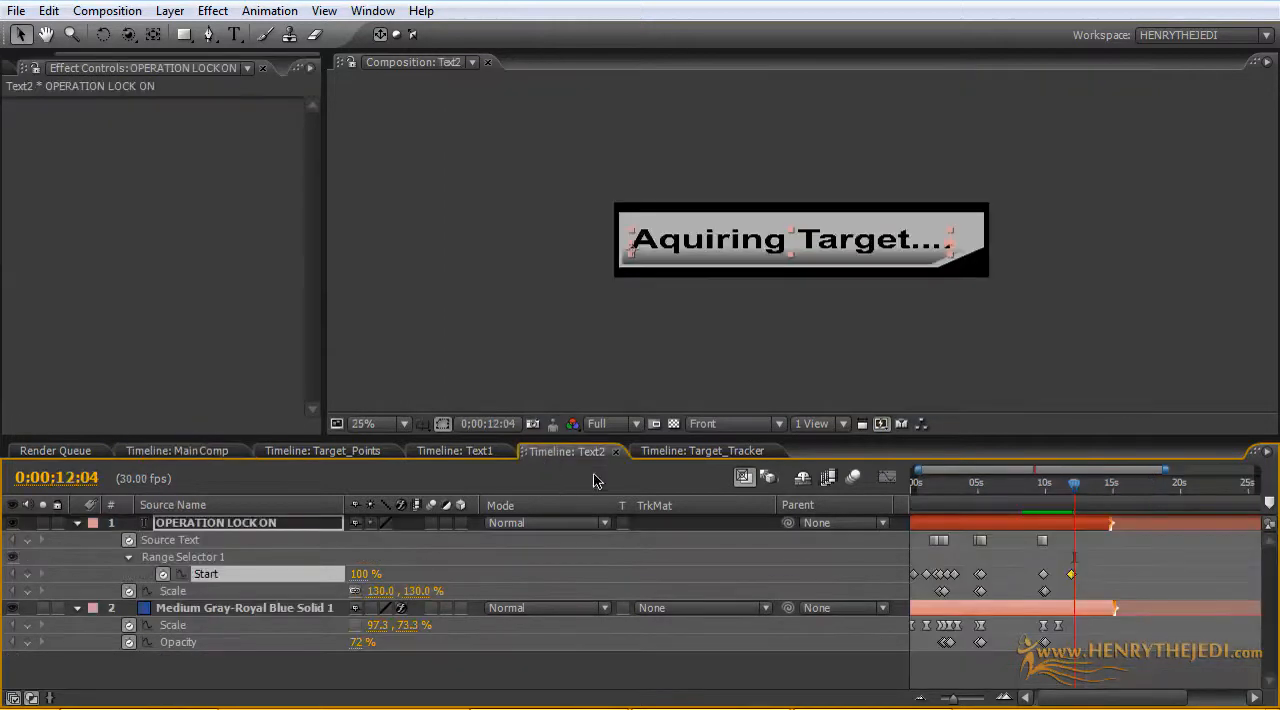
click(27, 642)
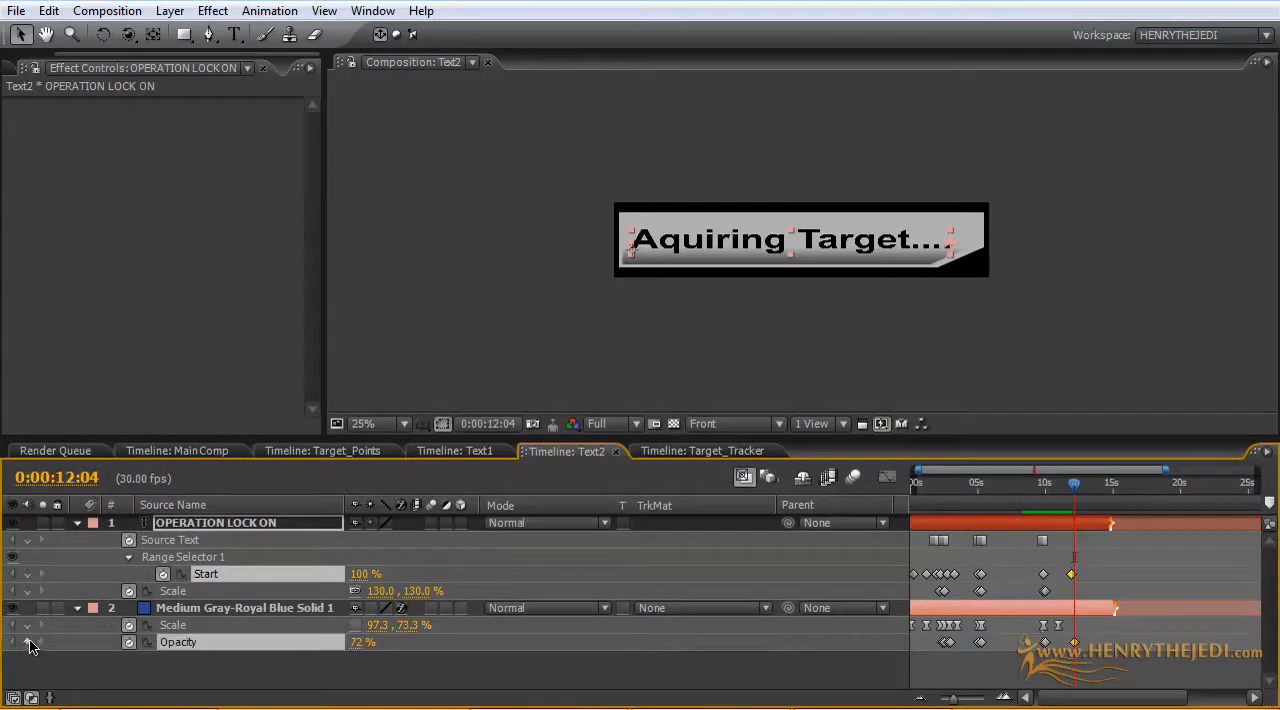
click(27, 625)
click(27, 590)
click(27, 574)
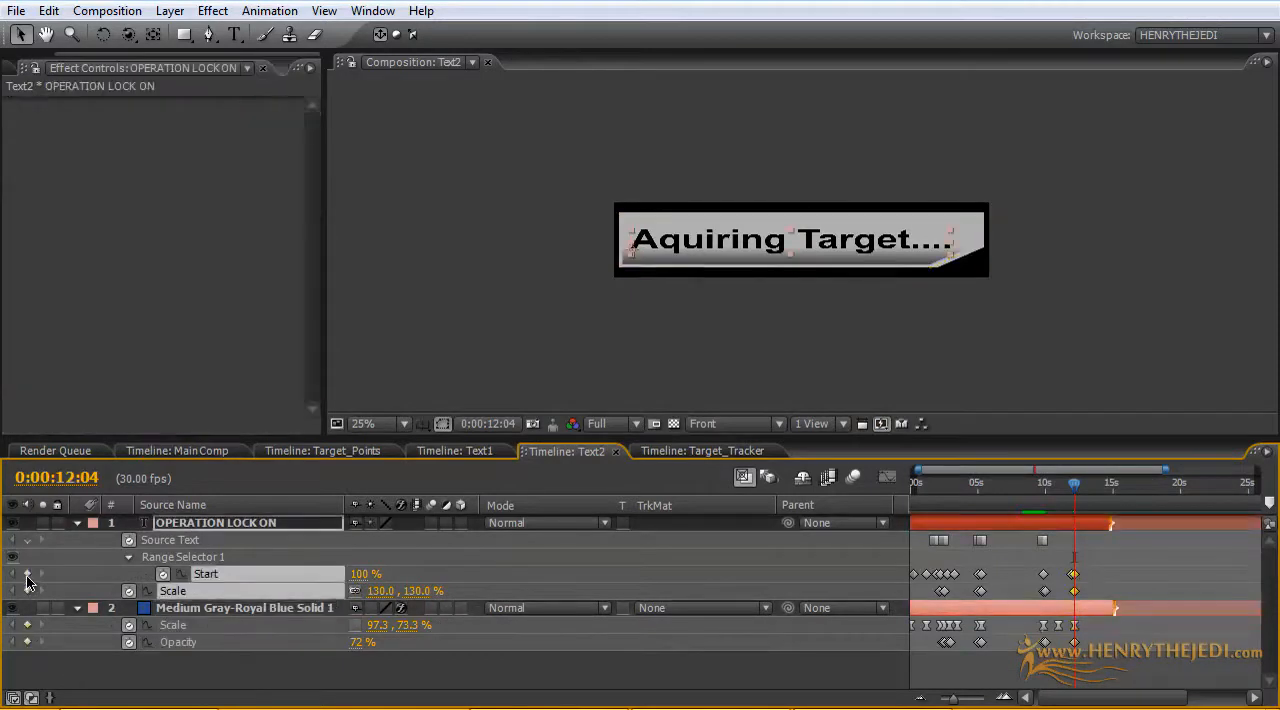
click(27, 540)
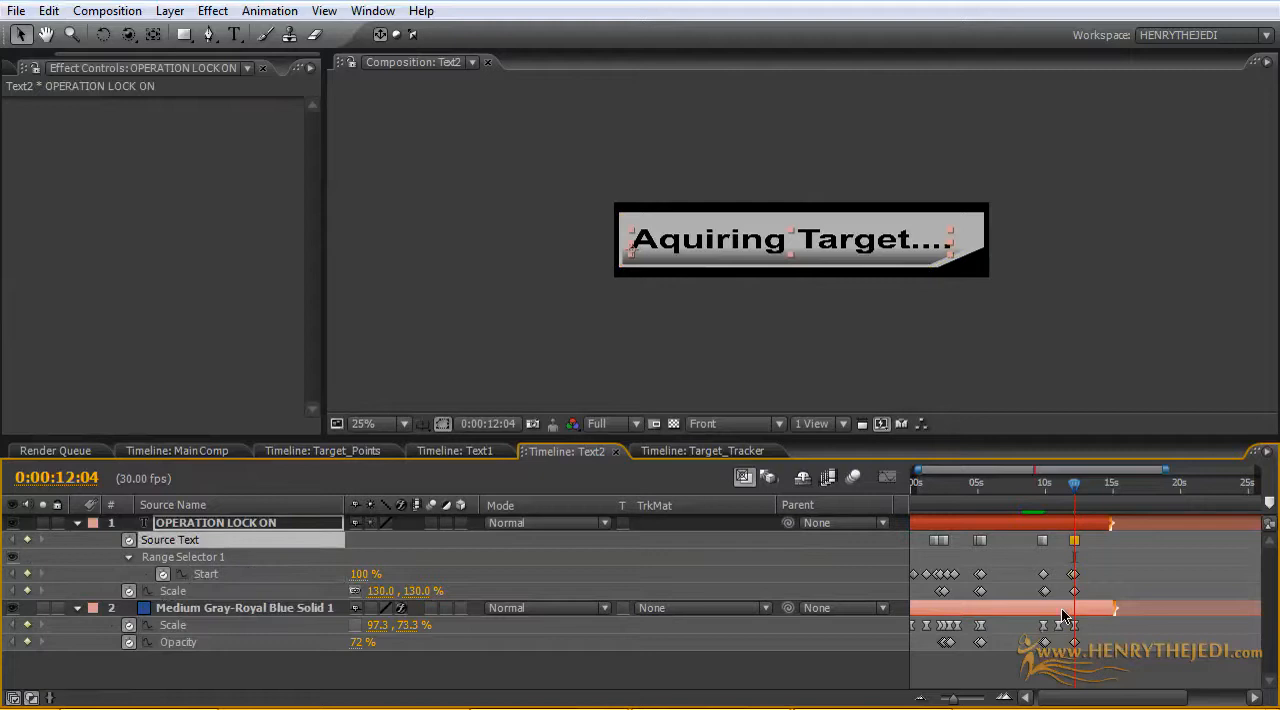
Step: Shift Text2's newest keyframe group a few frames earlier than 0:00:12:04
drag(917, 468, 1010, 468)
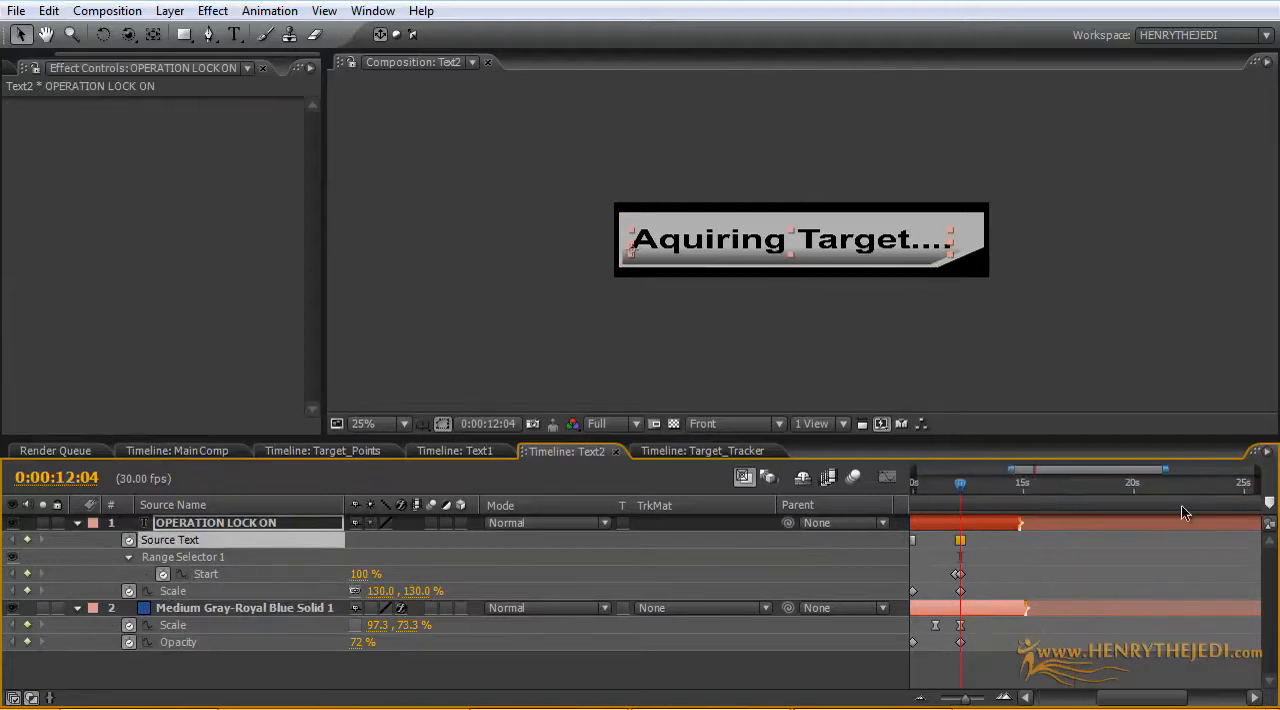
drag(1168, 470, 1076, 498)
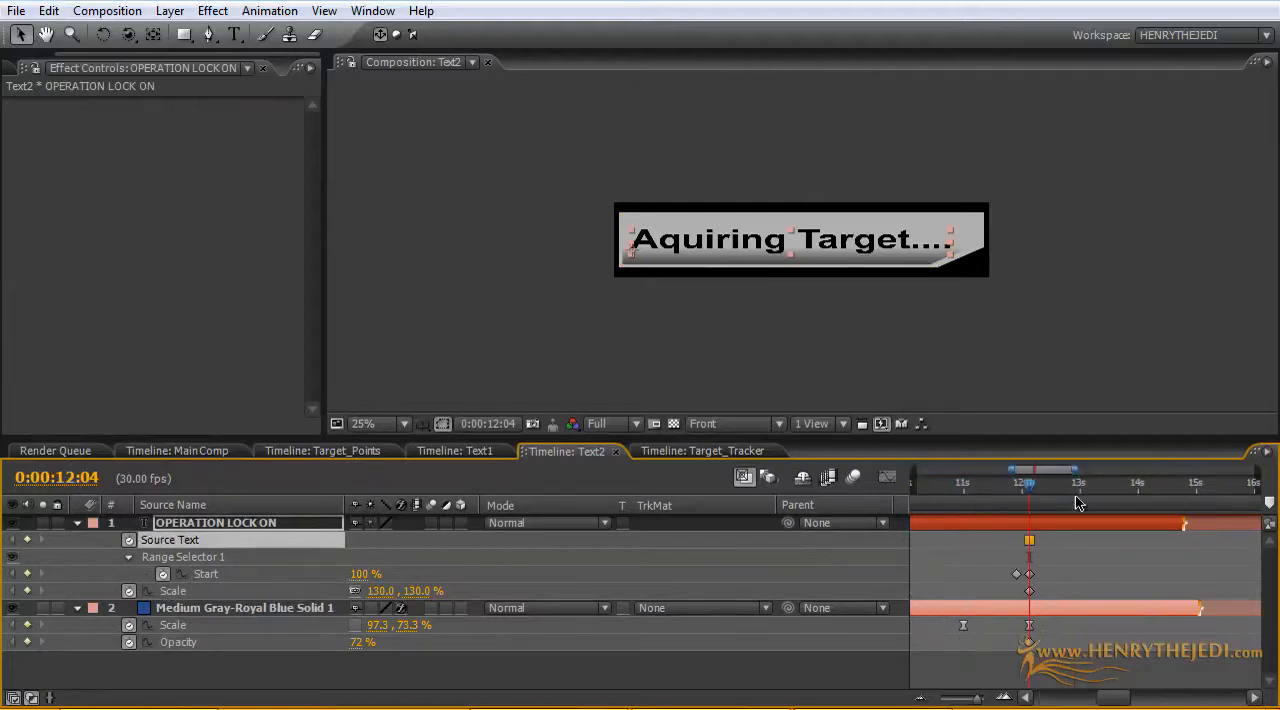
drag(1008, 668, 1023, 548)
click(1058, 660)
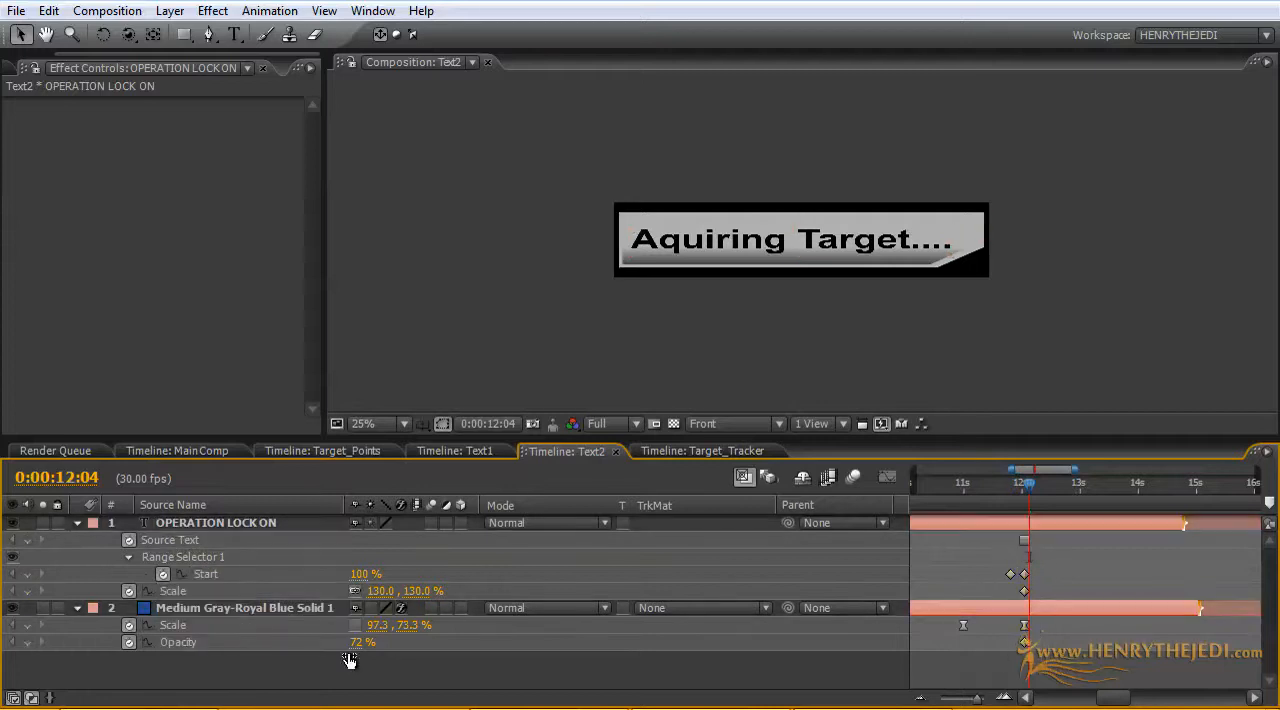
Step: At 0:00:12:04 in Text2, set the panel's horizontal Scale to 0% and the text's range selector Start to 0%
click(377, 625)
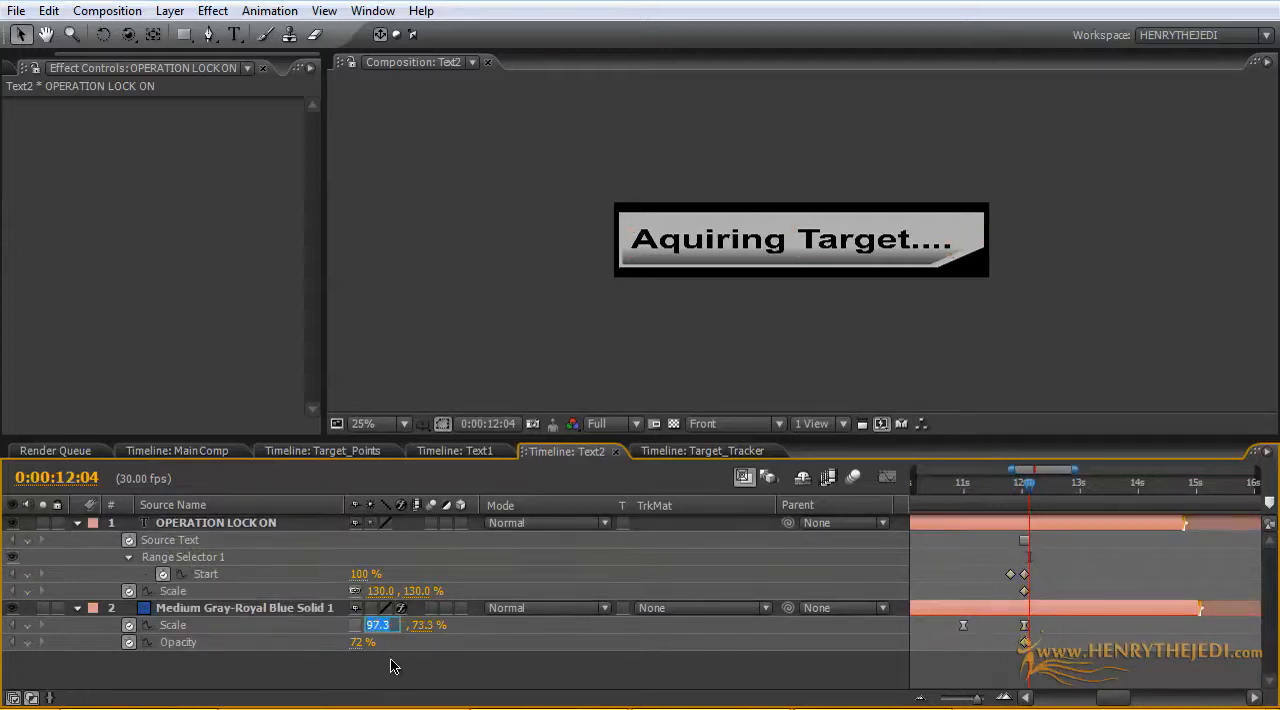
text(0)
key(Return)
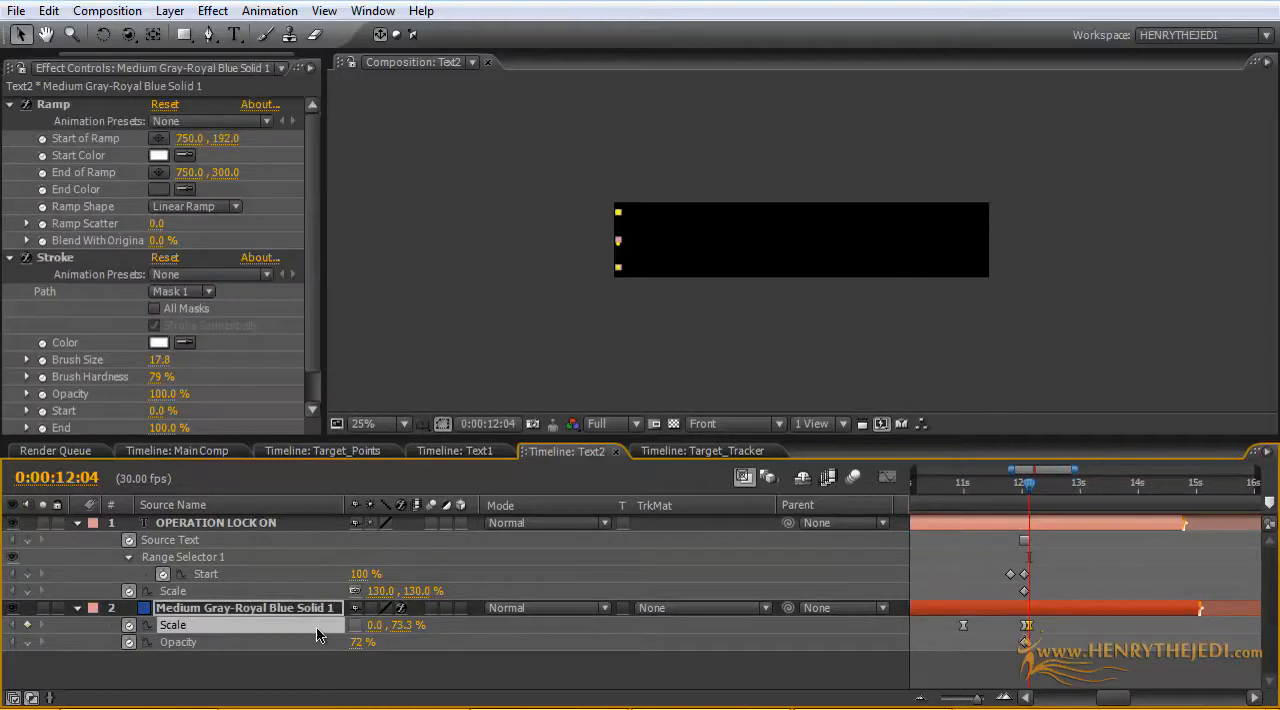
click(352, 574)
text(0)
key(Return)
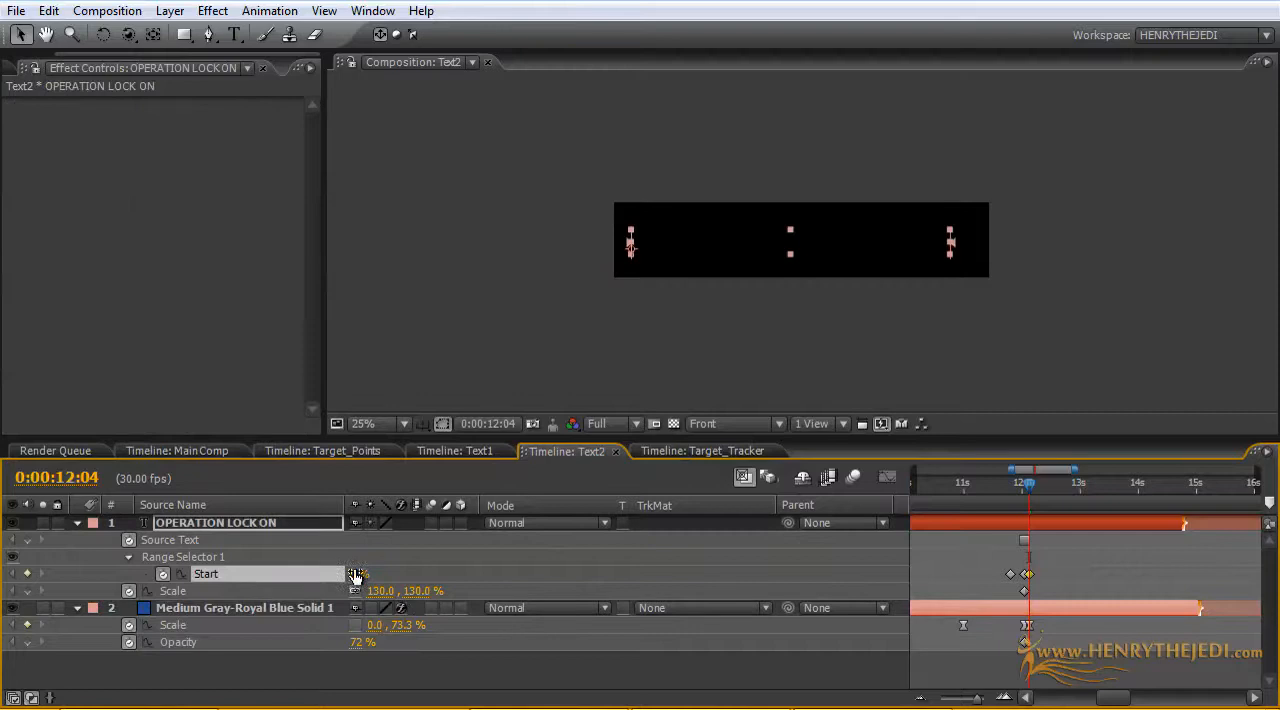
Step: Check when the Text2 callout disappears in the Main Comp around 0;00;14;12 and in Text2 around 0:00:12:04
click(190, 451)
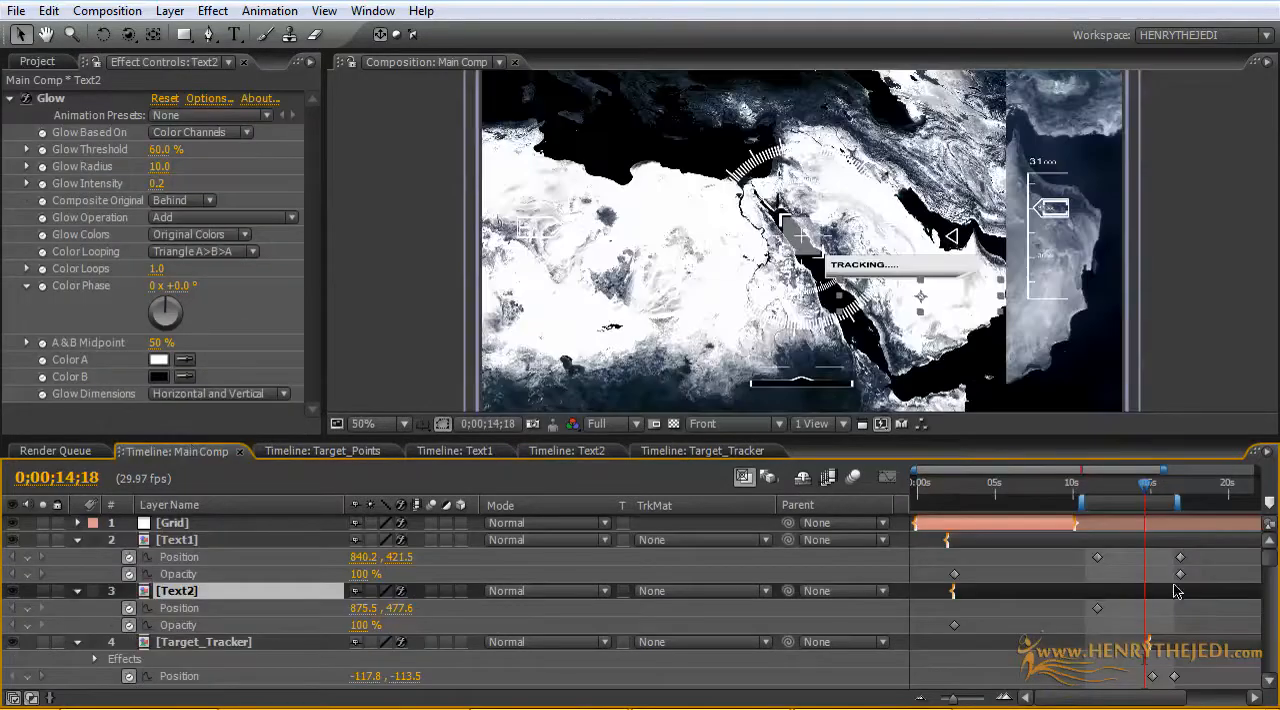
click(1143, 491)
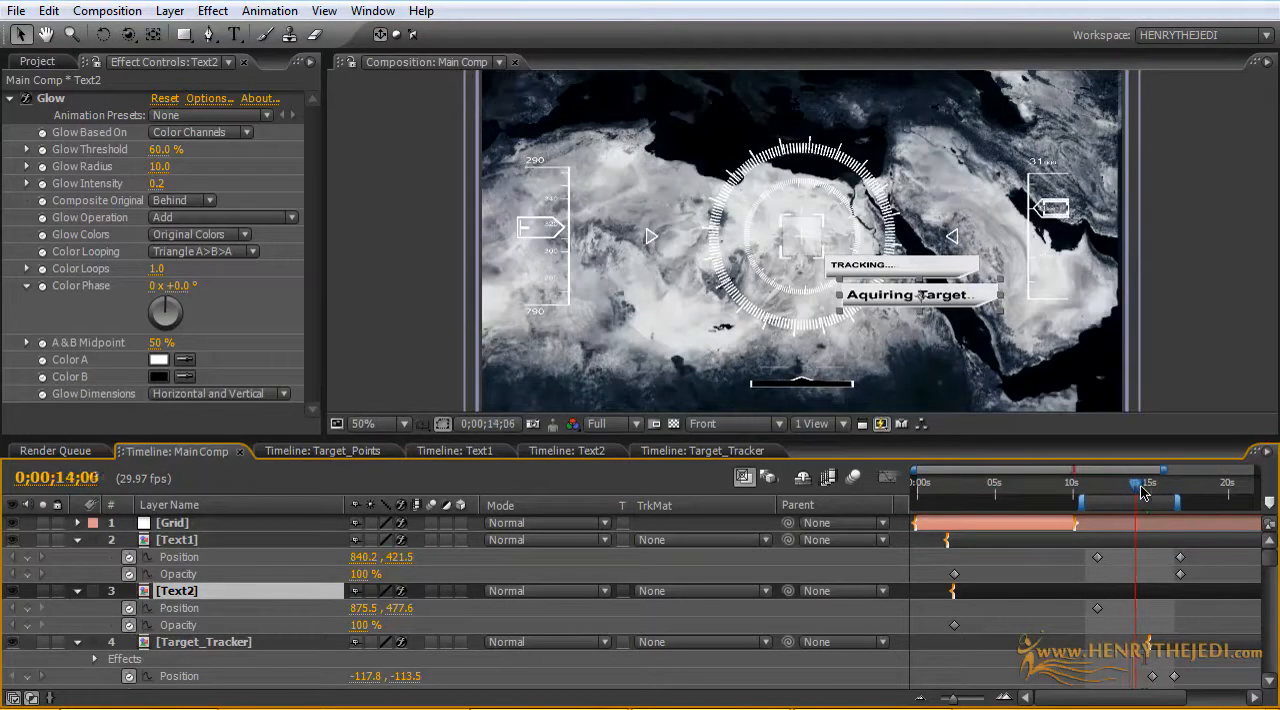
mouse_move(1143, 491)
mouse_down()
mouse_move(1129, 491)
mouse_move(1149, 491)
mouse_up()
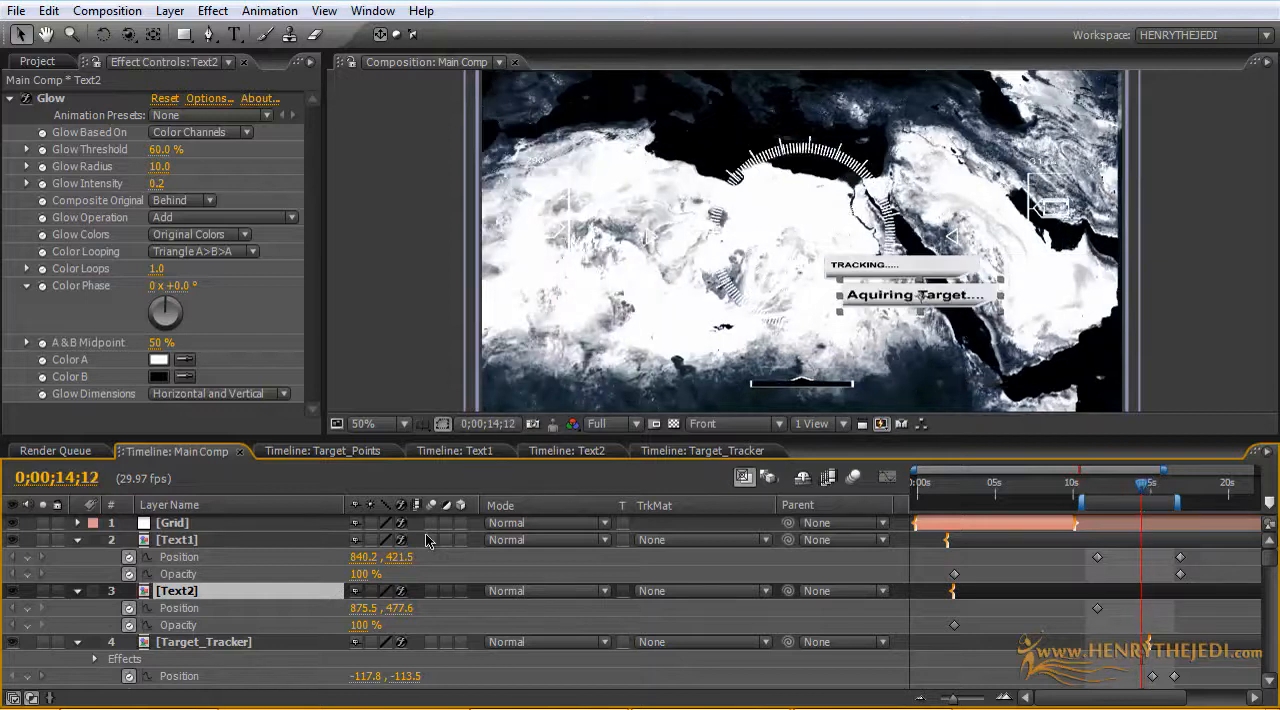
click(566, 450)
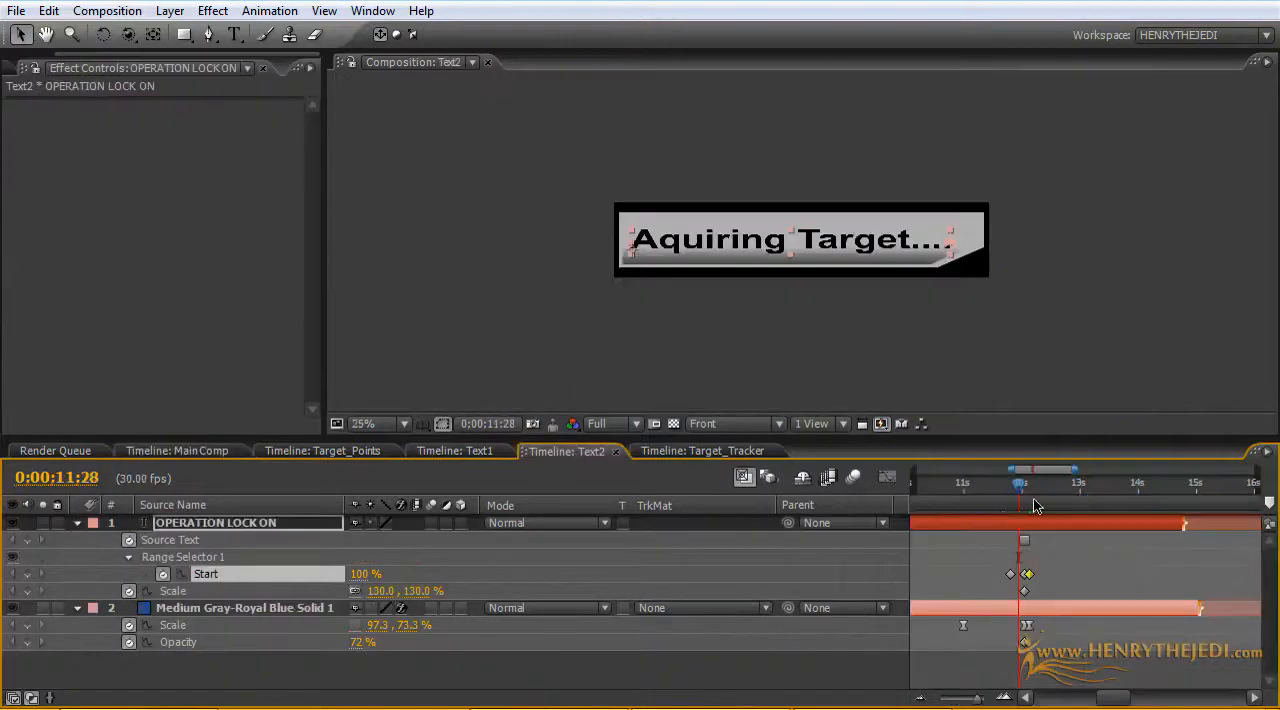
drag(1020, 493, 1033, 495)
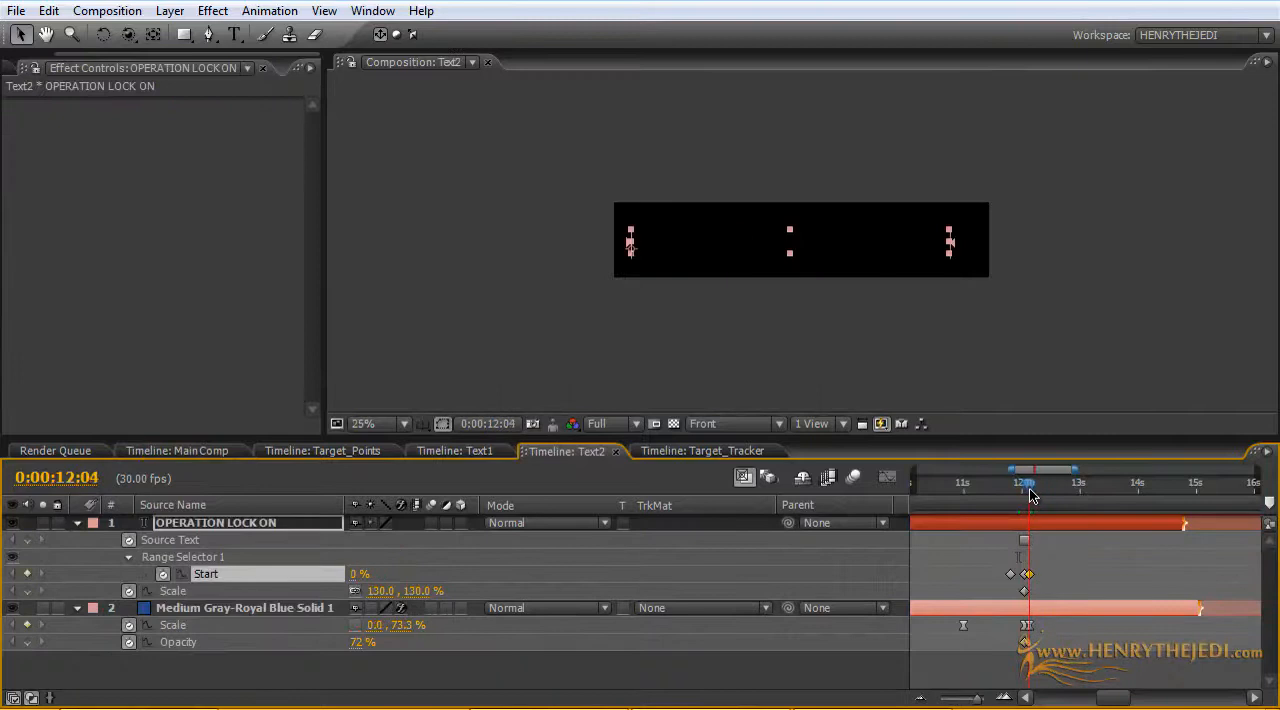
Step: In Text1, pull the last Start keyframe slightly earlier and add panel Opacity and Scale and text Start and Source Text keyframes at 0:00:12:11
click(452, 451)
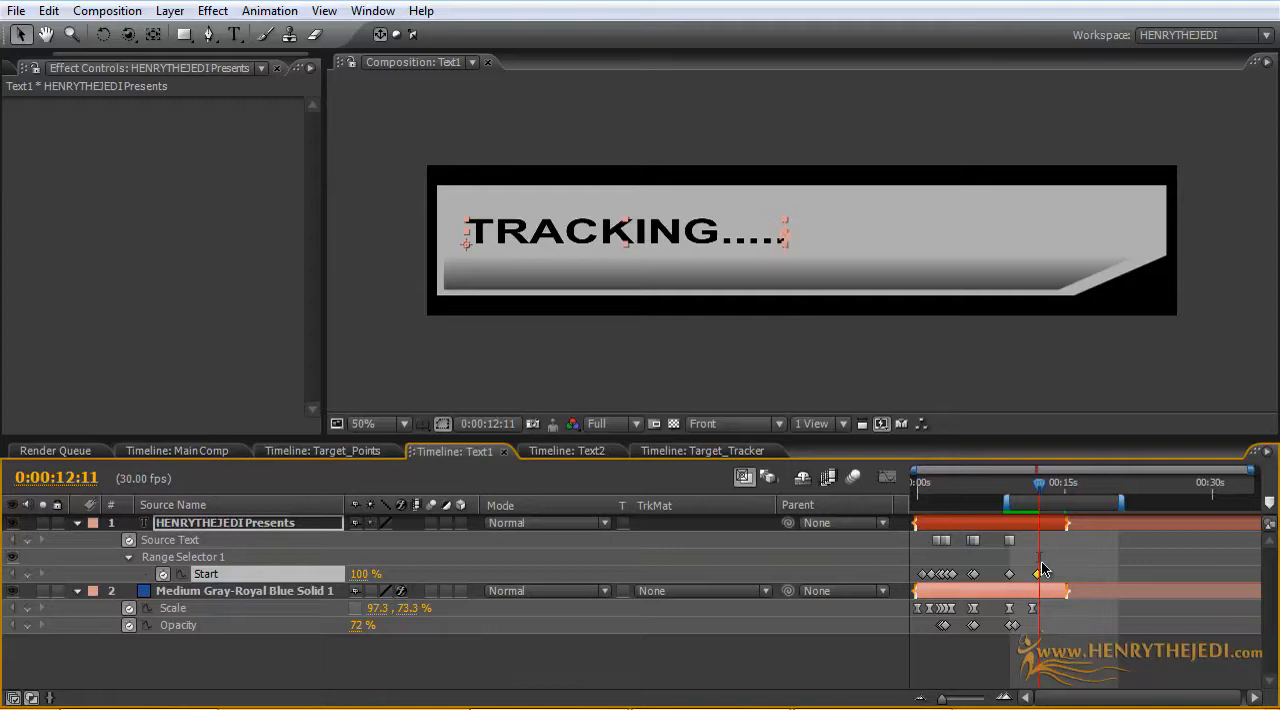
drag(1039, 577, 1035, 581)
click(27, 625)
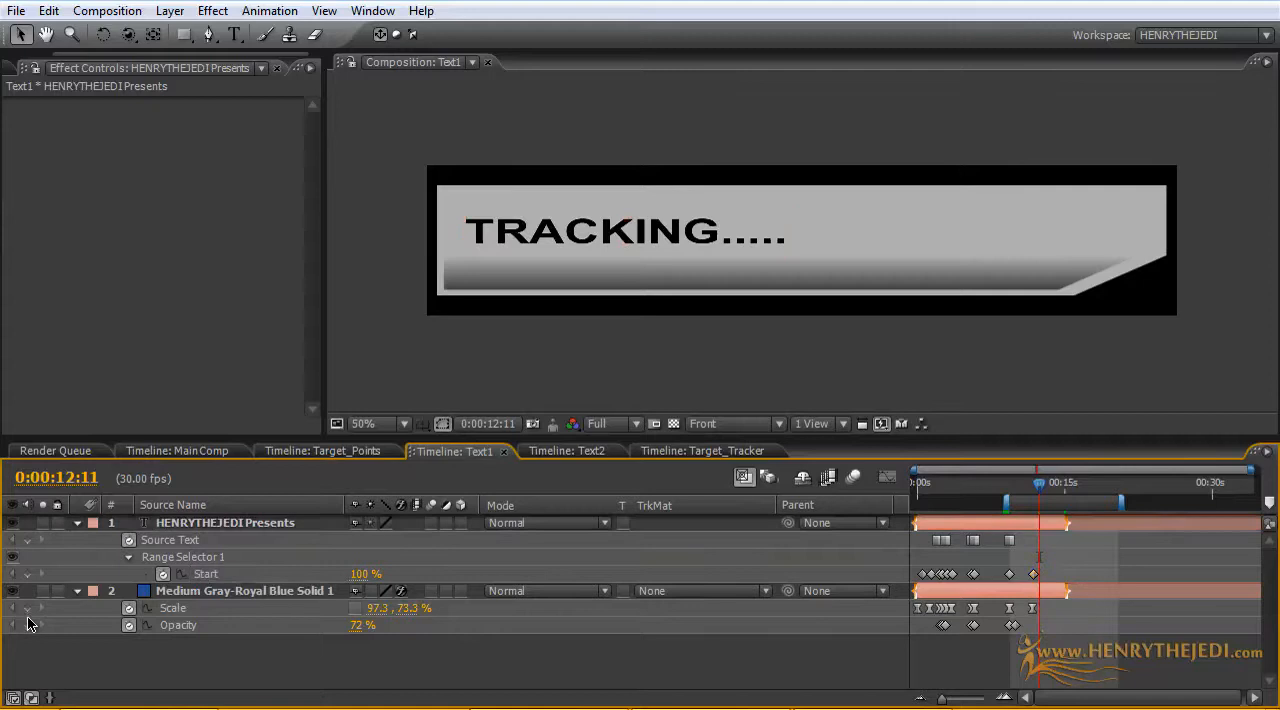
click(27, 608)
click(27, 574)
click(27, 540)
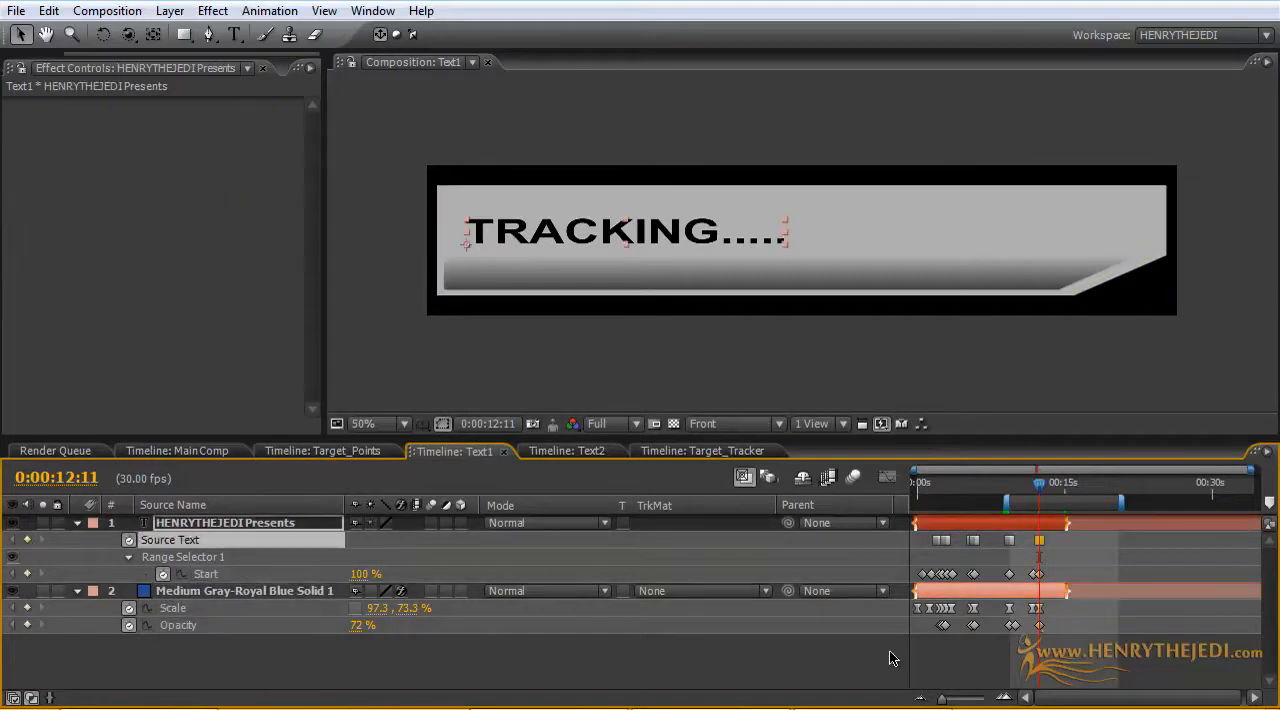
Step: Shift Text1's newest keyframe group slightly earlier than 0:00:12:11
click(1039, 626)
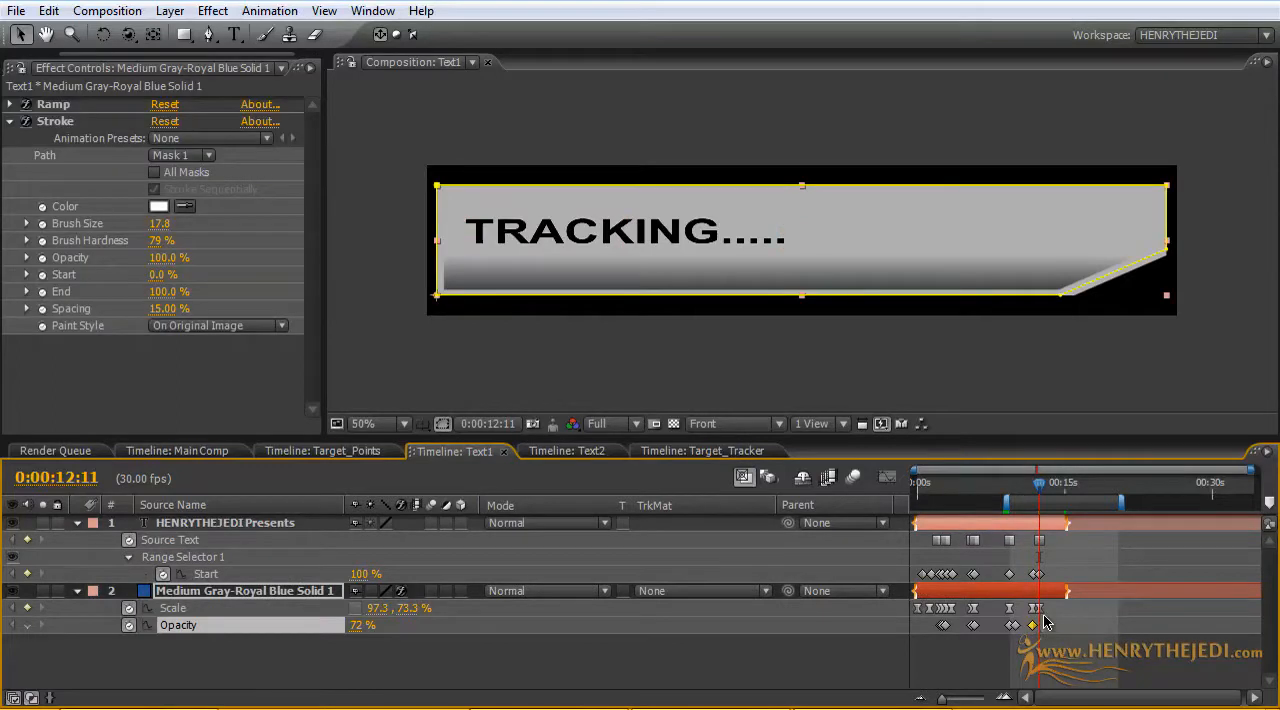
drag(1062, 645, 1033, 542)
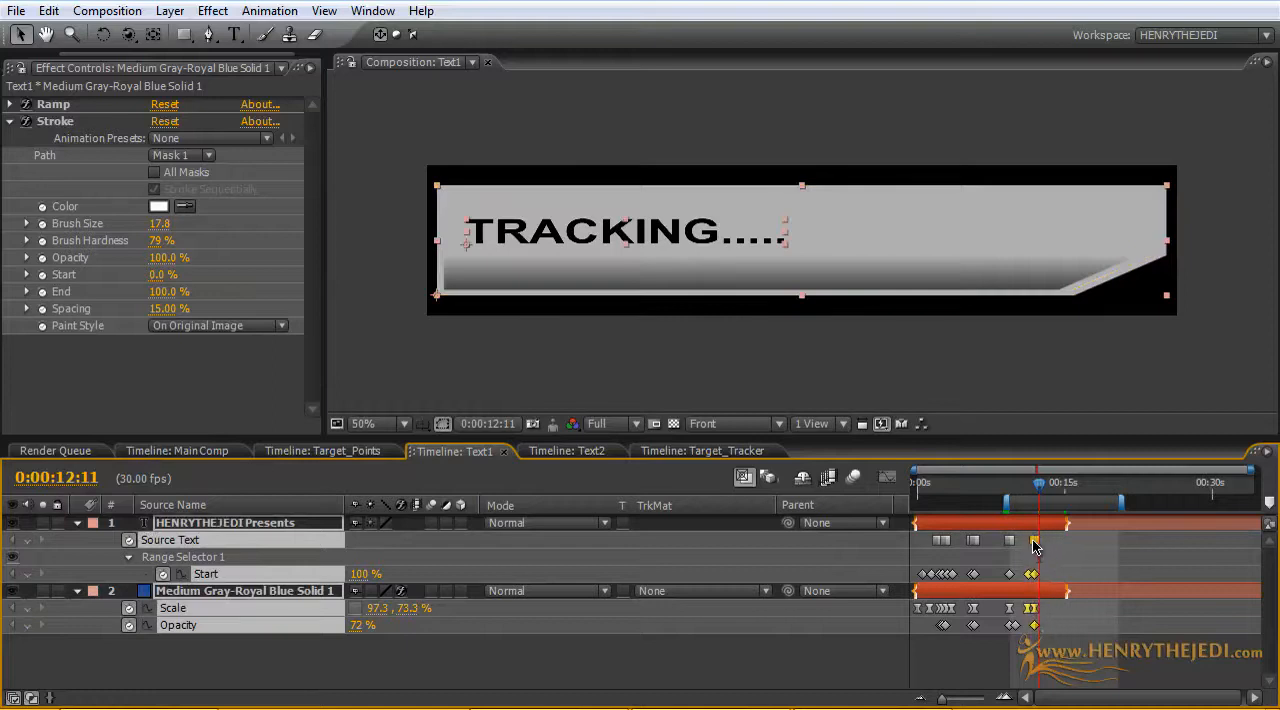
click(1044, 677)
Step: At 0:00:12:11 in Text1, set the panel's horizontal Scale and the text's range selector Start to 0%, and add a Source Text keyframe
click(378, 608)
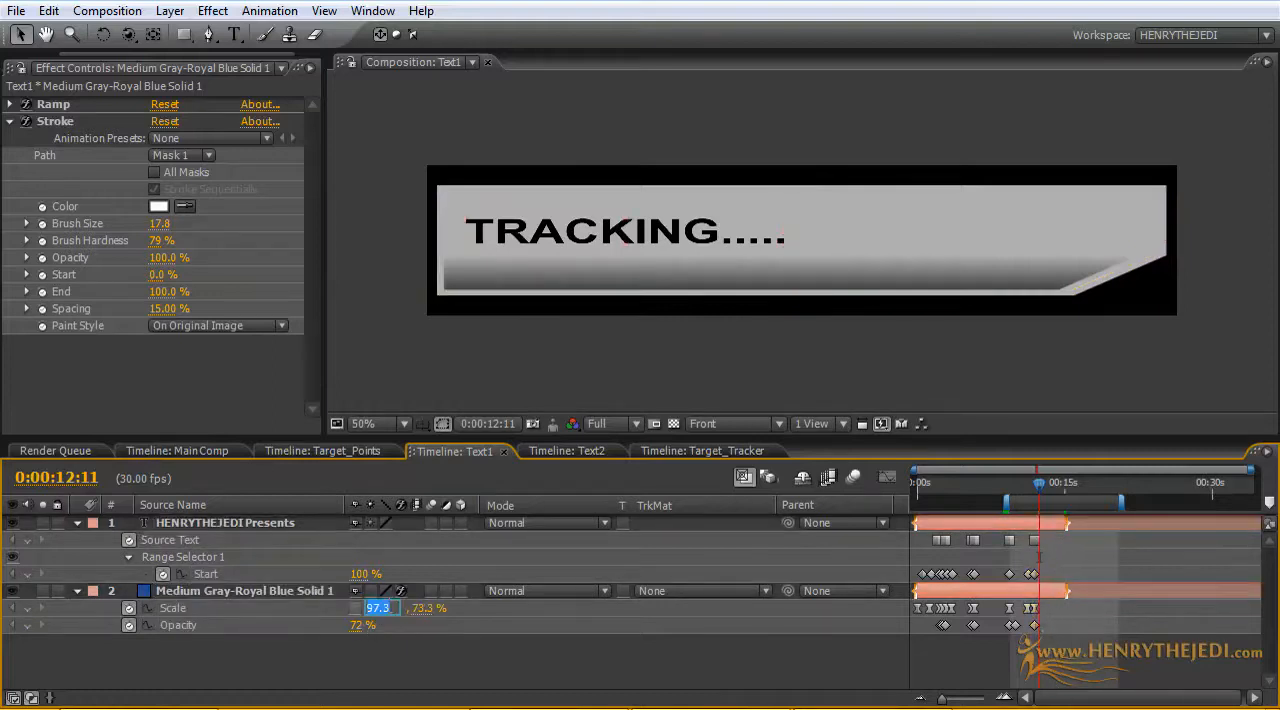
text(0)
key(Return)
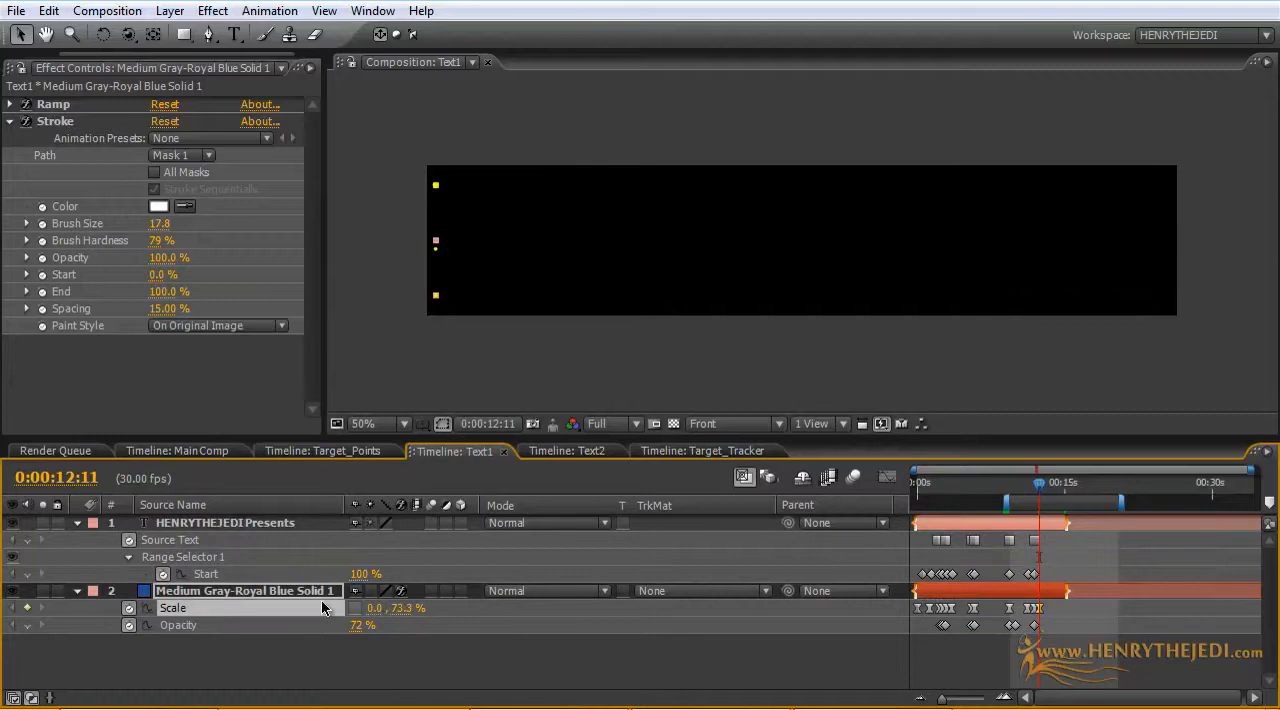
drag(361, 575, 116, 553)
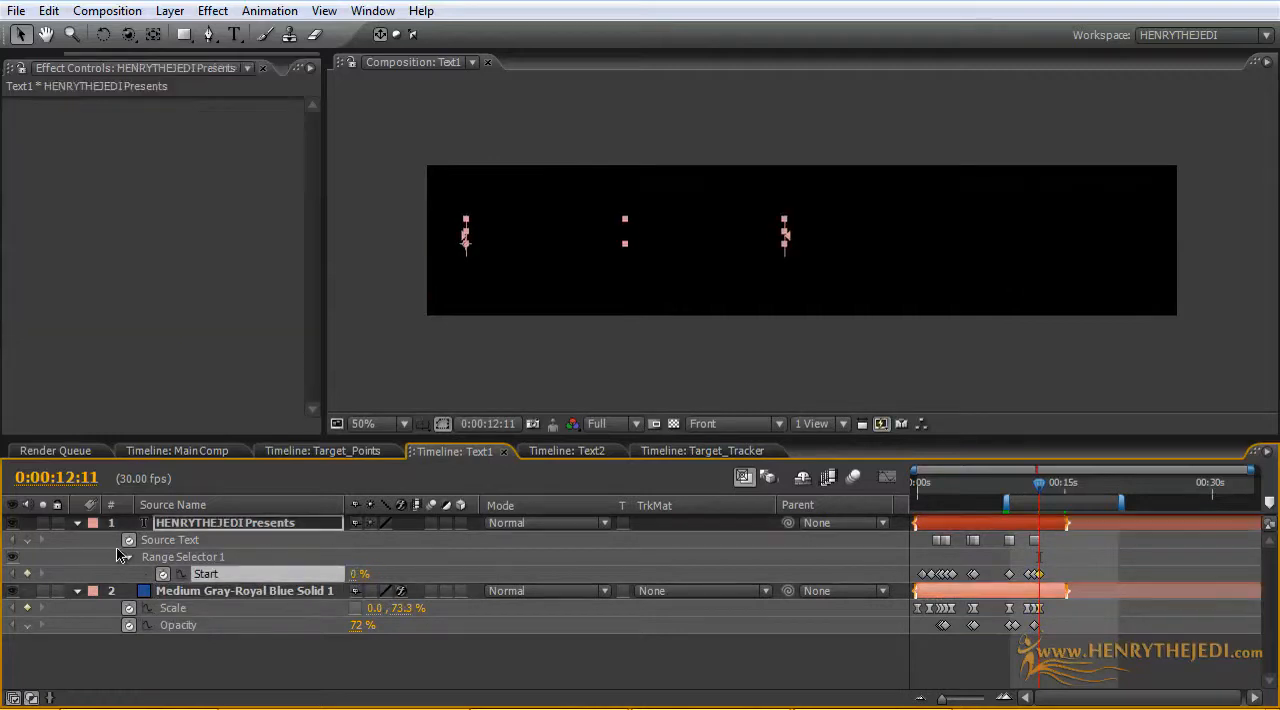
click(28, 541)
Step: In the Main Comp at 0;00;16;25, remove all Opacity keyframes from the Text1 layer
click(190, 451)
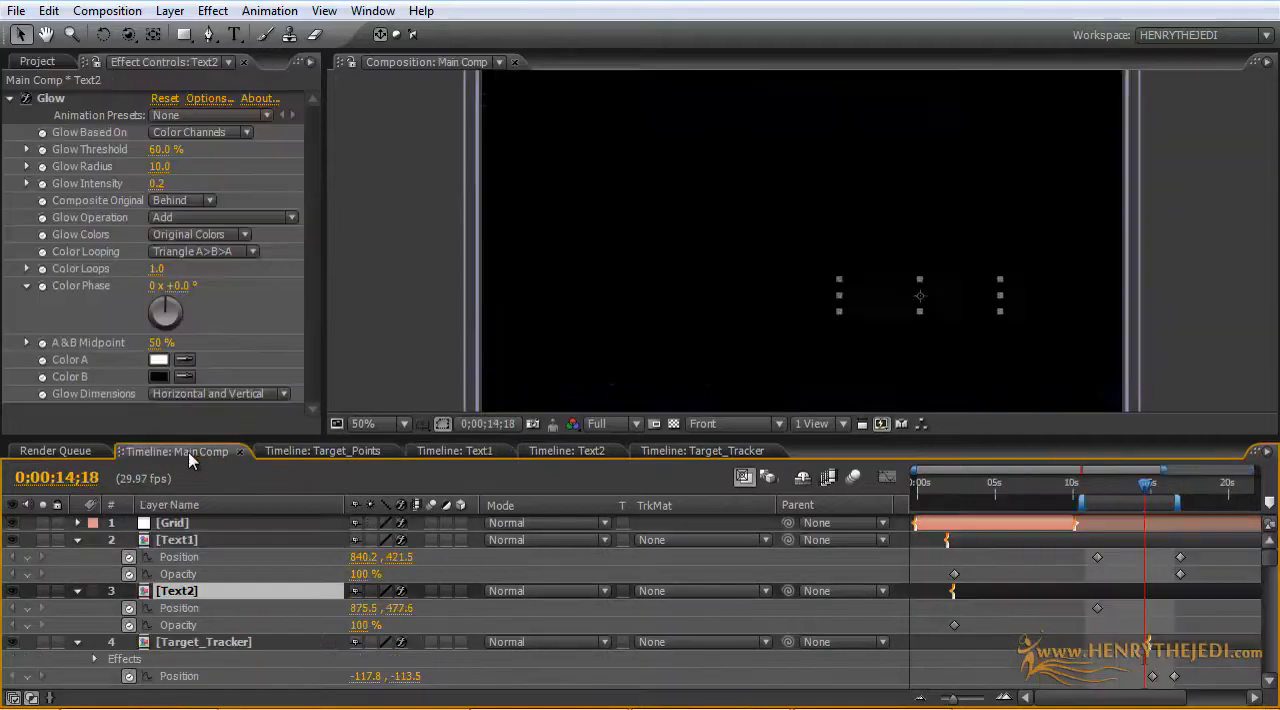
drag(1146, 488, 1179, 488)
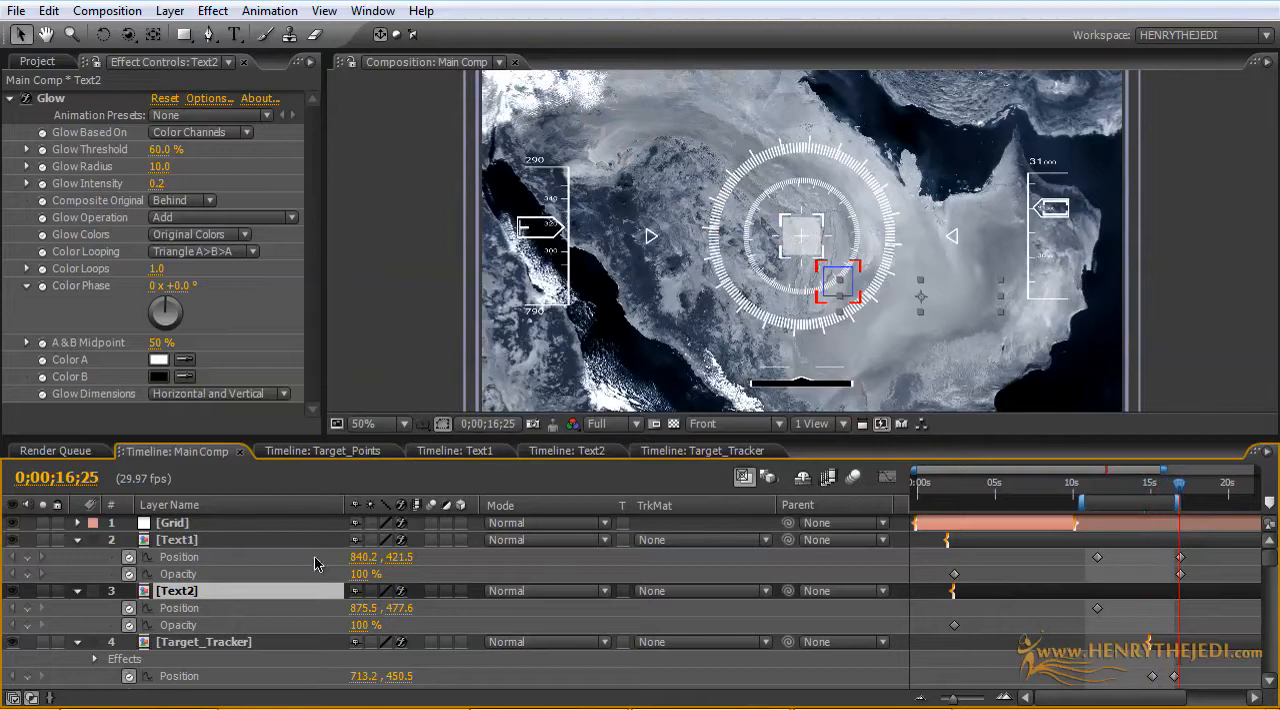
click(127, 579)
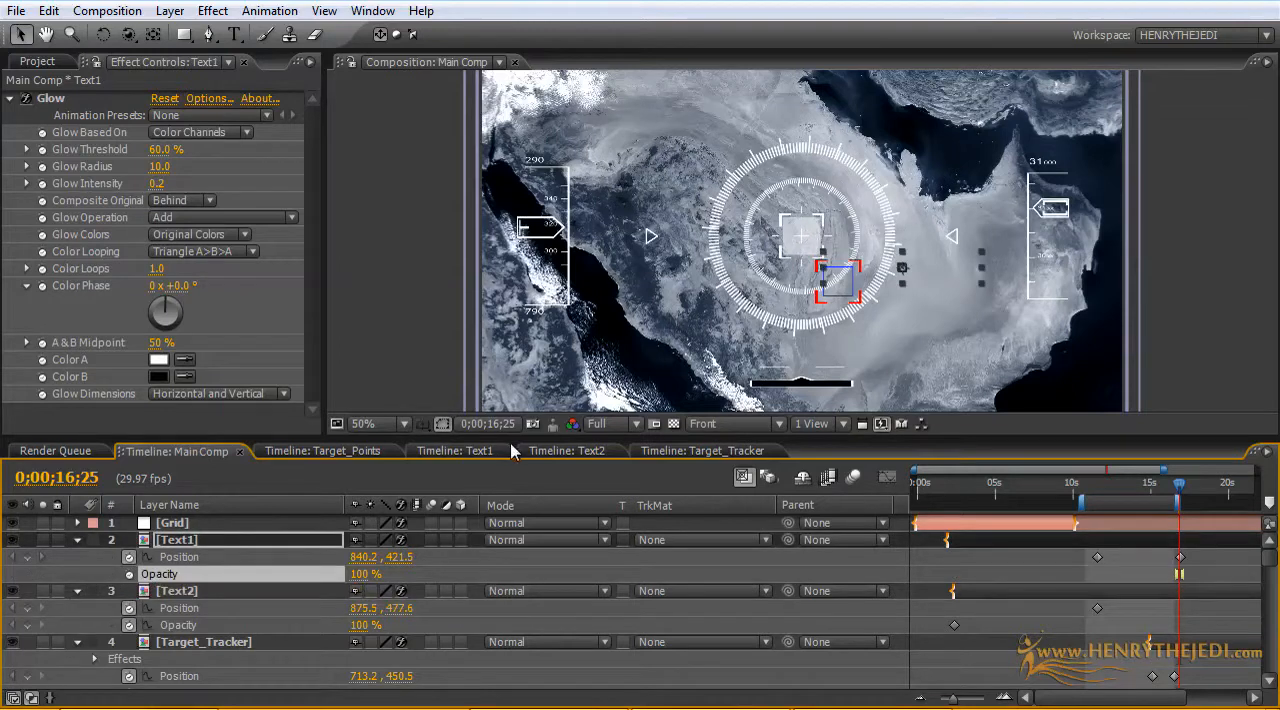
Step: At 0:00:14:24 in Text1, set text Start to 100% and the panel's horizontal Scale to 97.3%, and keyframe panel Opacity and Source Text
click(452, 451)
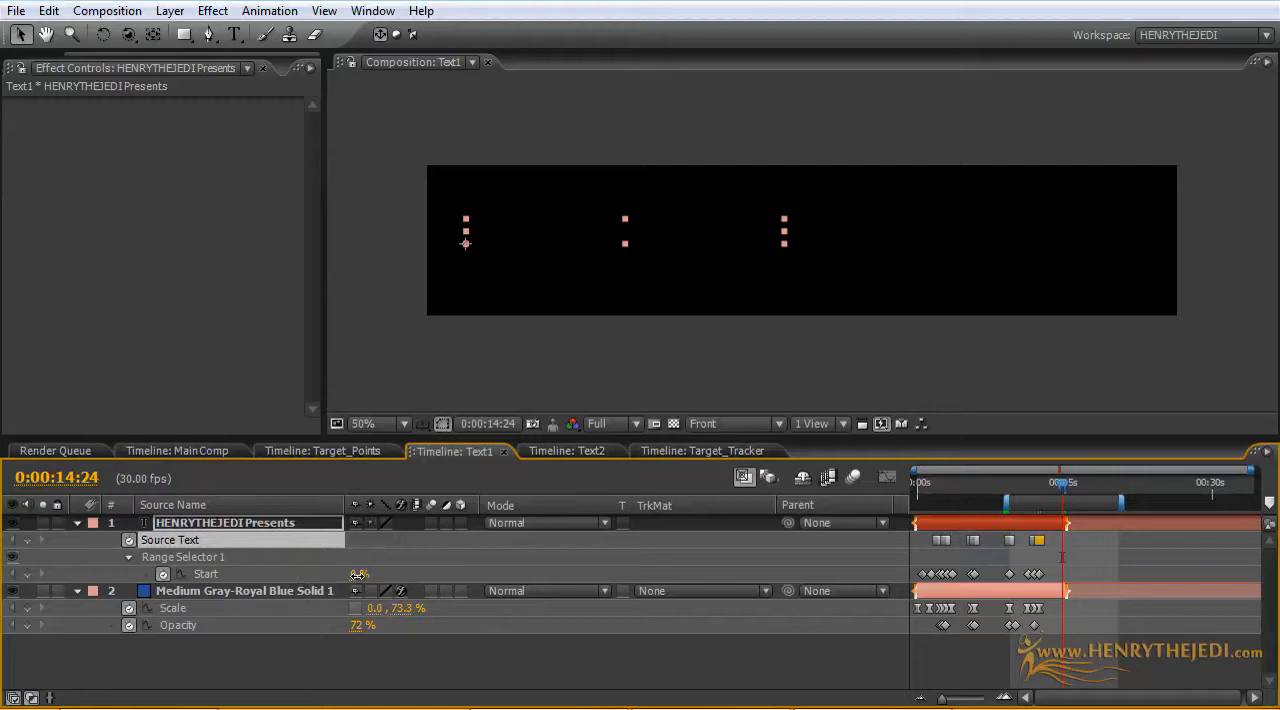
drag(357, 574, 577, 558)
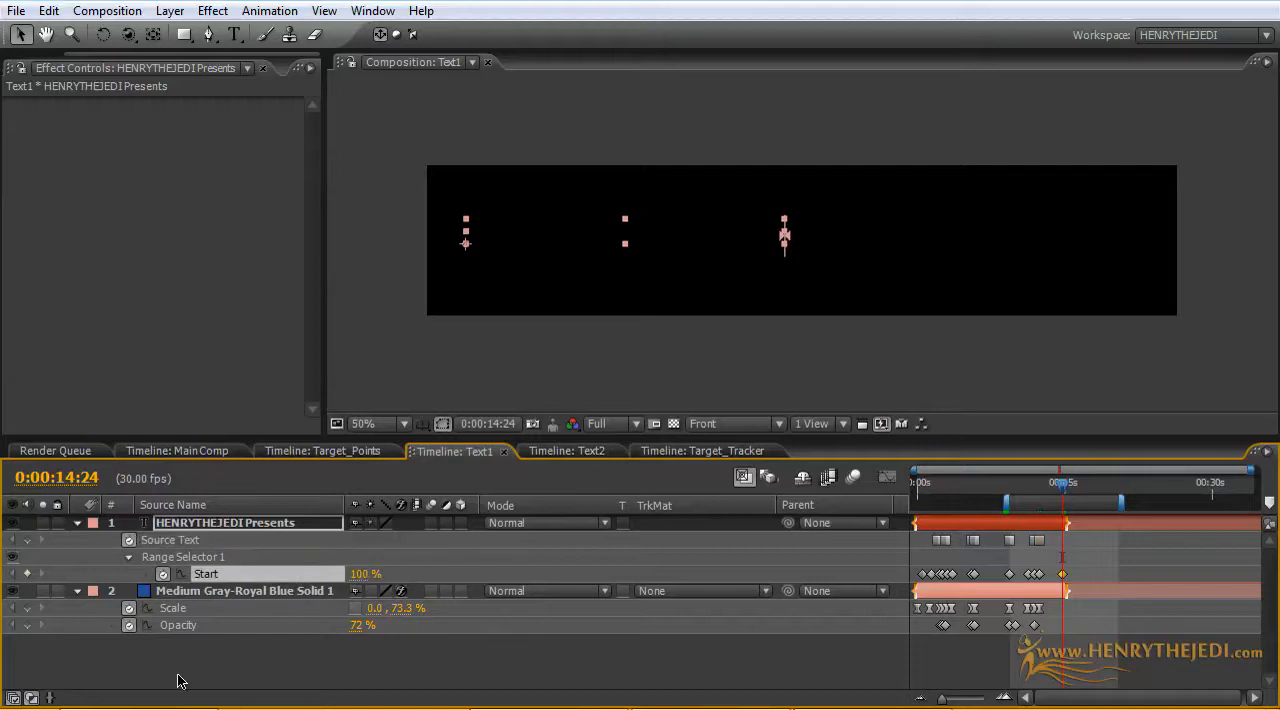
click(372, 608)
text(97.3)
key(Return)
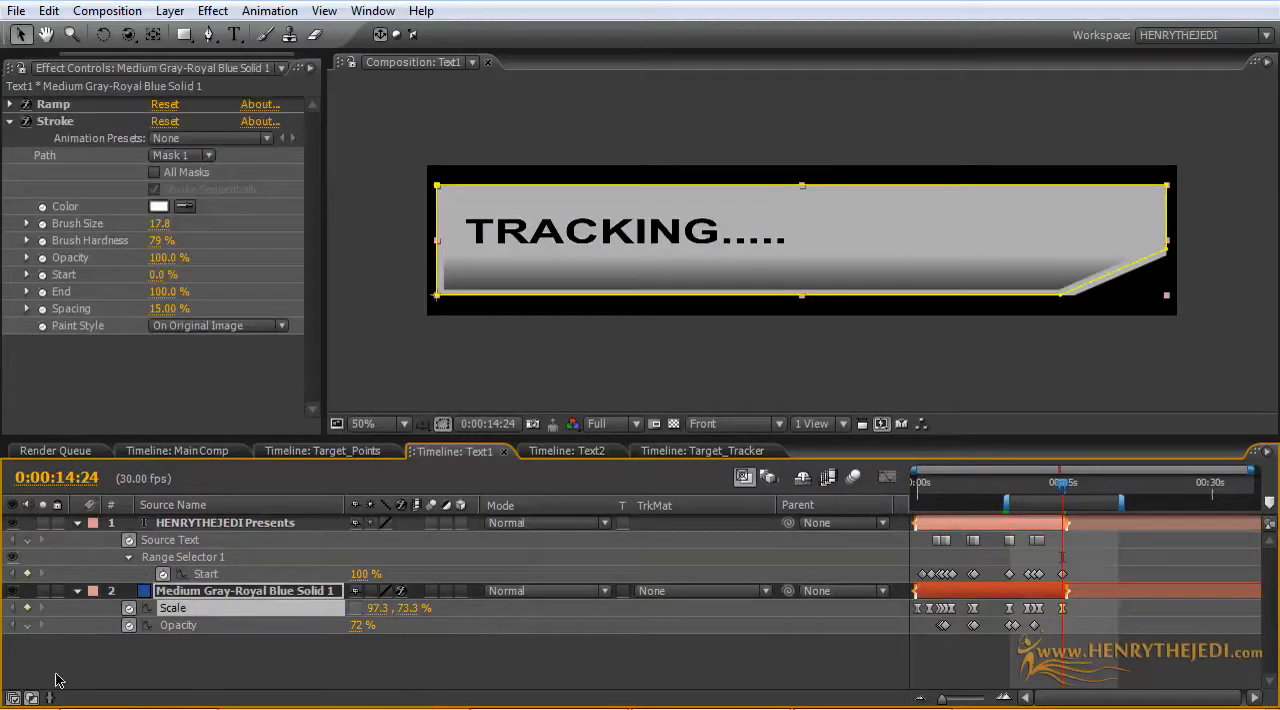
click(27, 626)
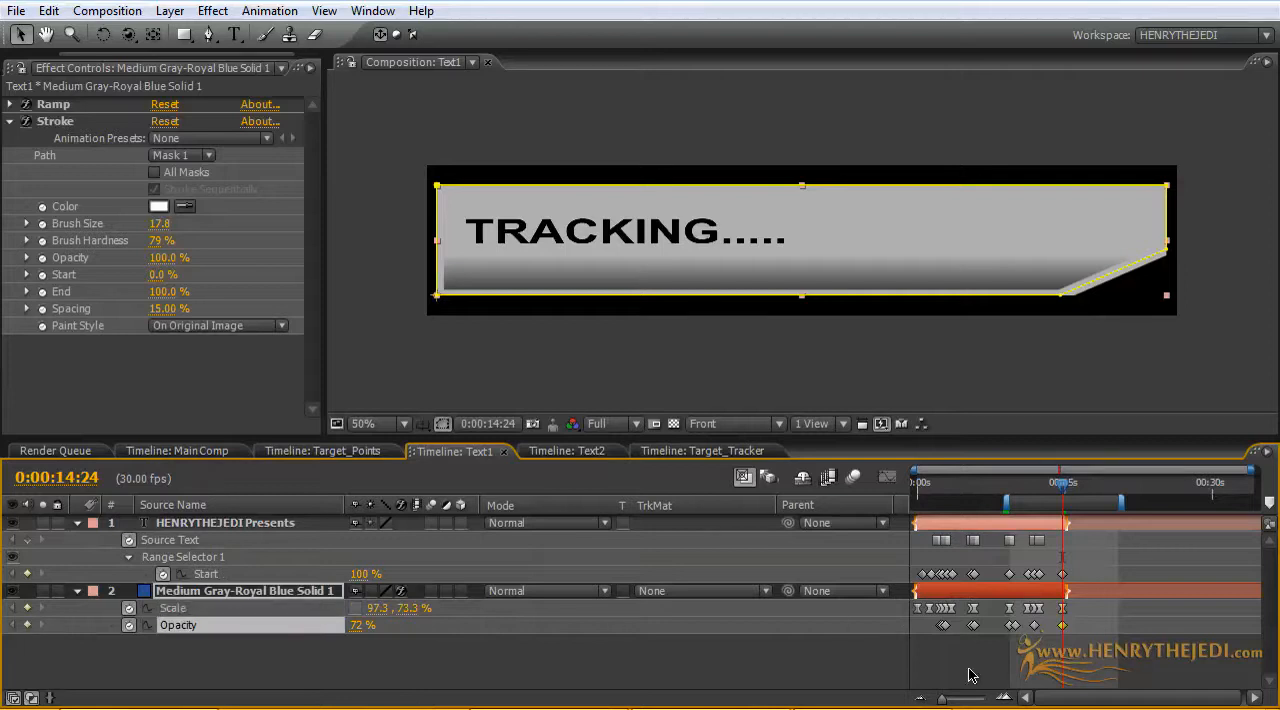
click(27, 540)
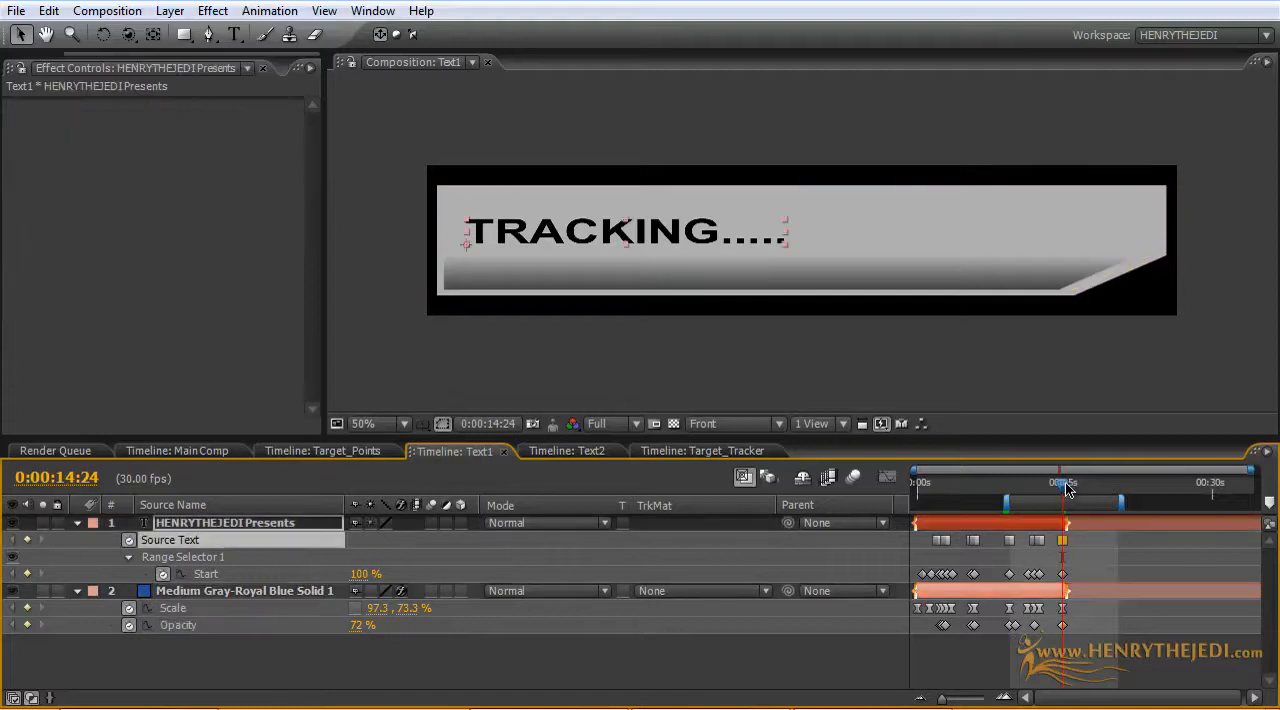
Step: At 0:00:14:07 in Text1, set text Start and the panel's horizontal Scale to 0%, and add a panel Opacity keyframe
drag(1067, 487, 1064, 490)
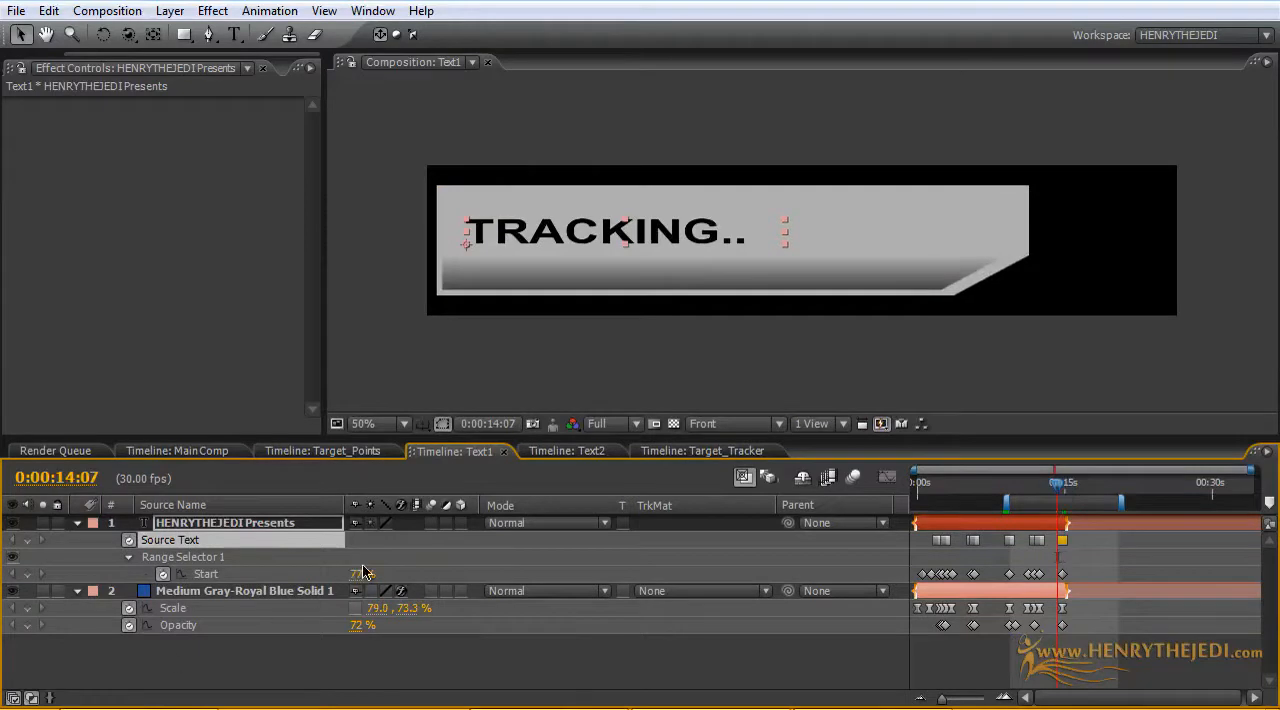
drag(355, 573, 190, 572)
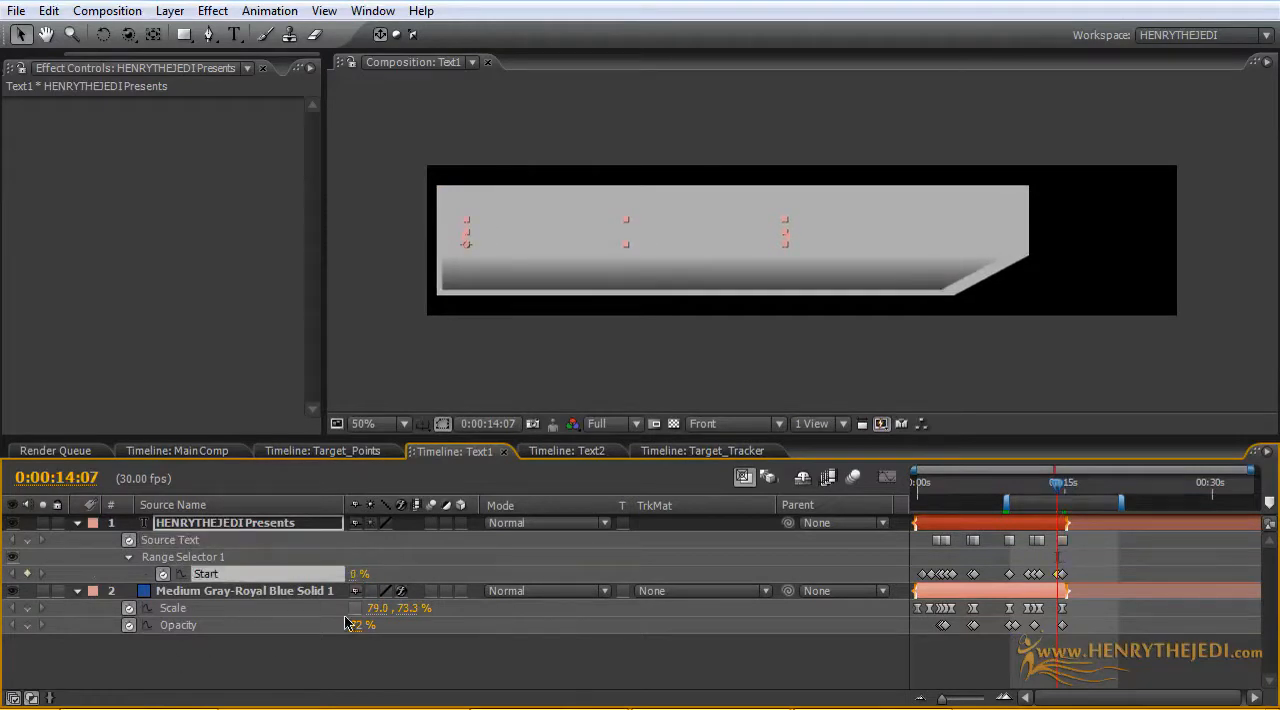
click(377, 607)
text(0)
key(Return)
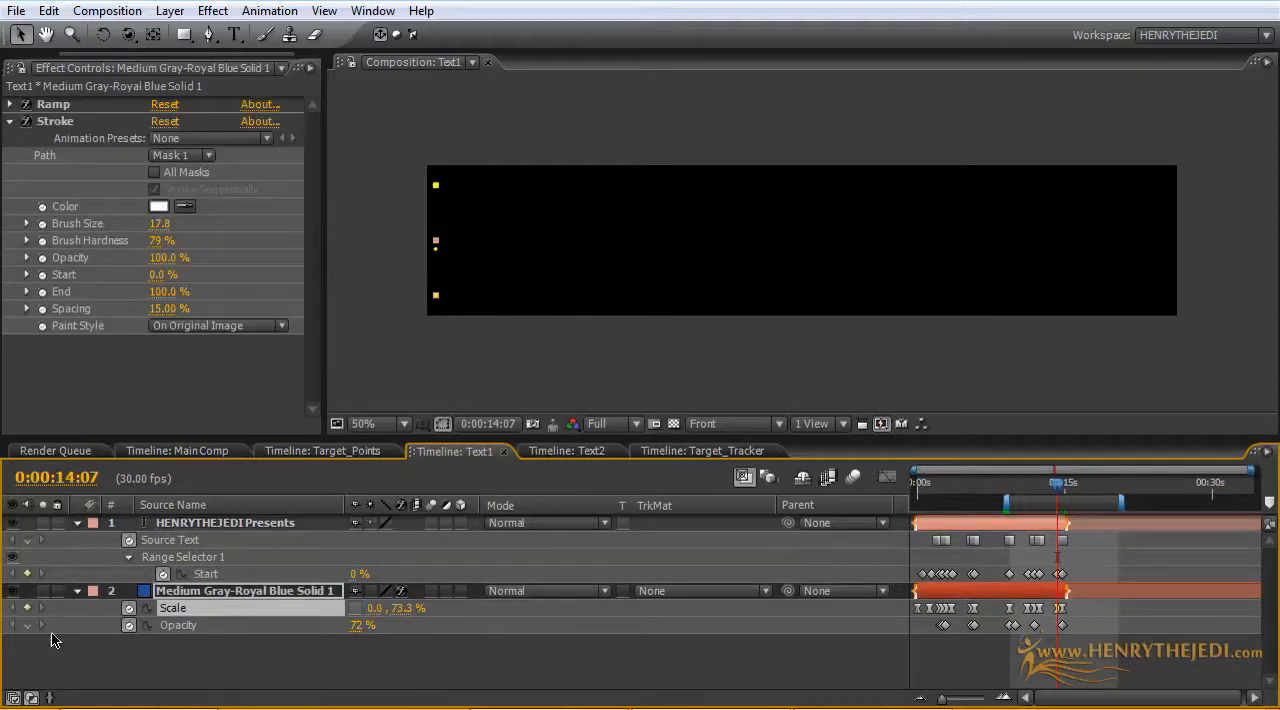
click(323, 626)
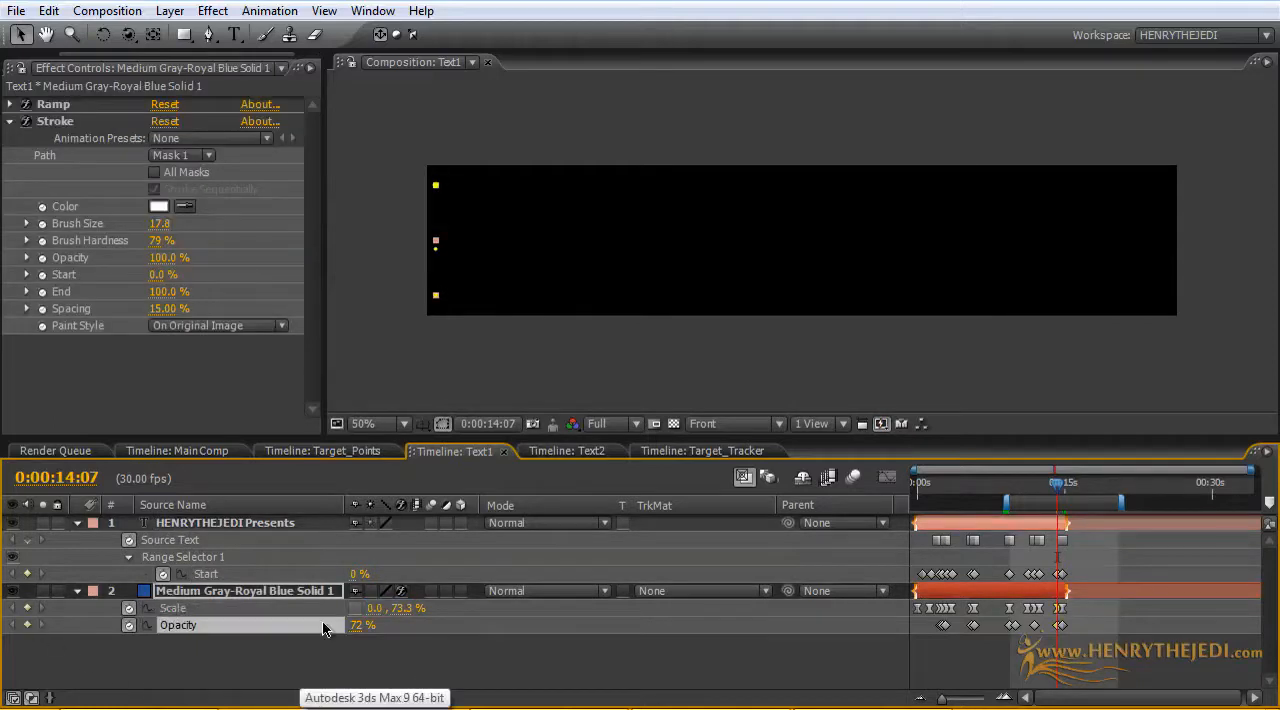
Step: Set the panel's Opacity to 0% at the 0:00:14:07 keyframe and at 0:00:12:13
double_click(1034, 625)
click(895, 366)
drag(1057, 483, 1049, 487)
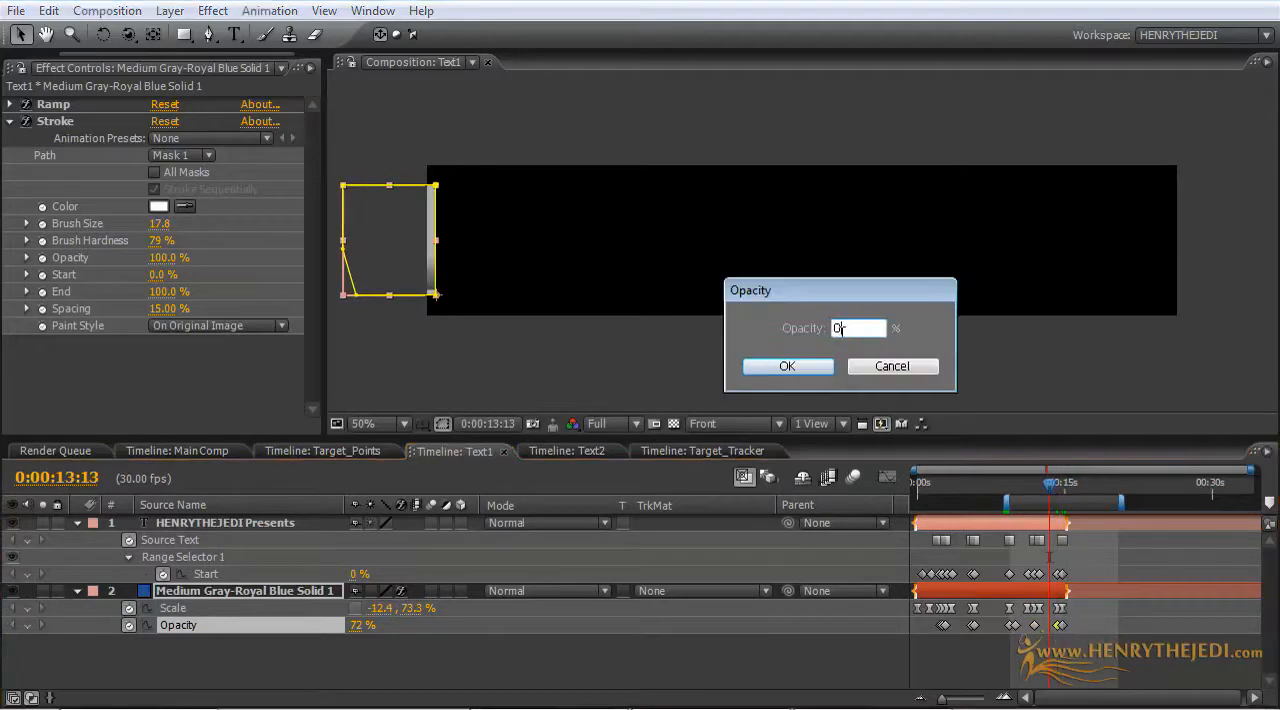
key(Return)
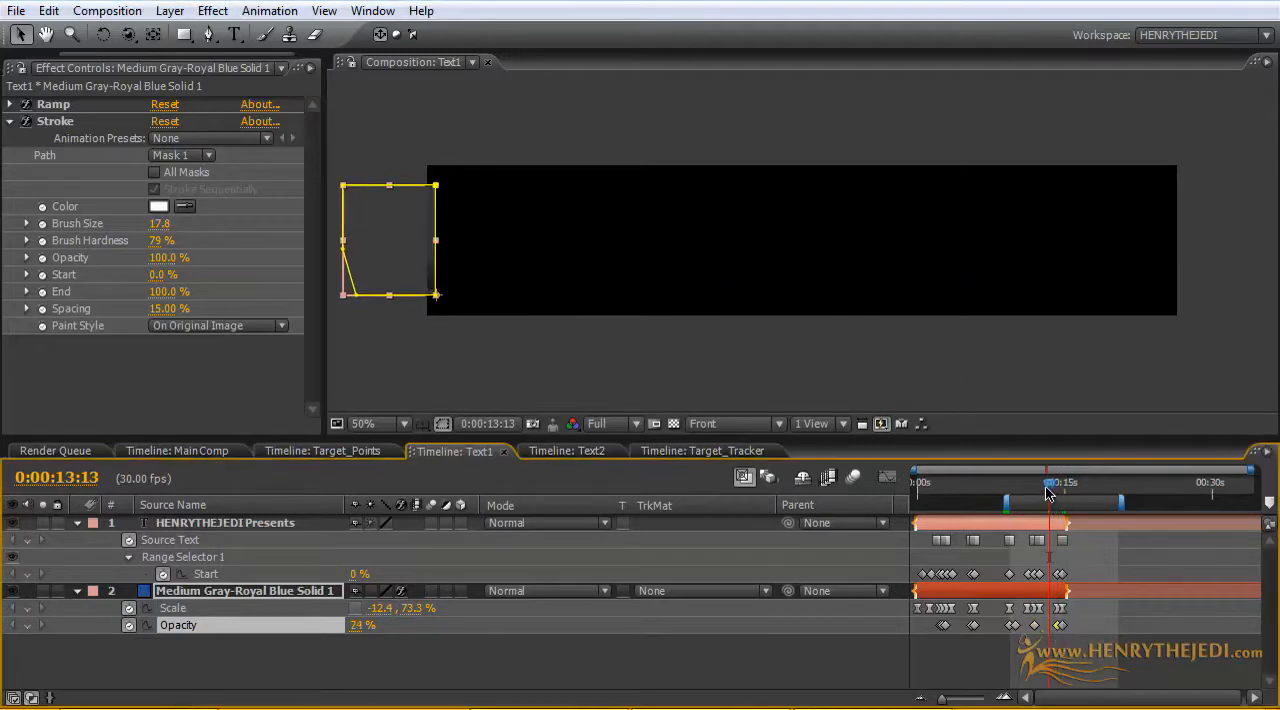
drag(1047, 490, 1040, 490)
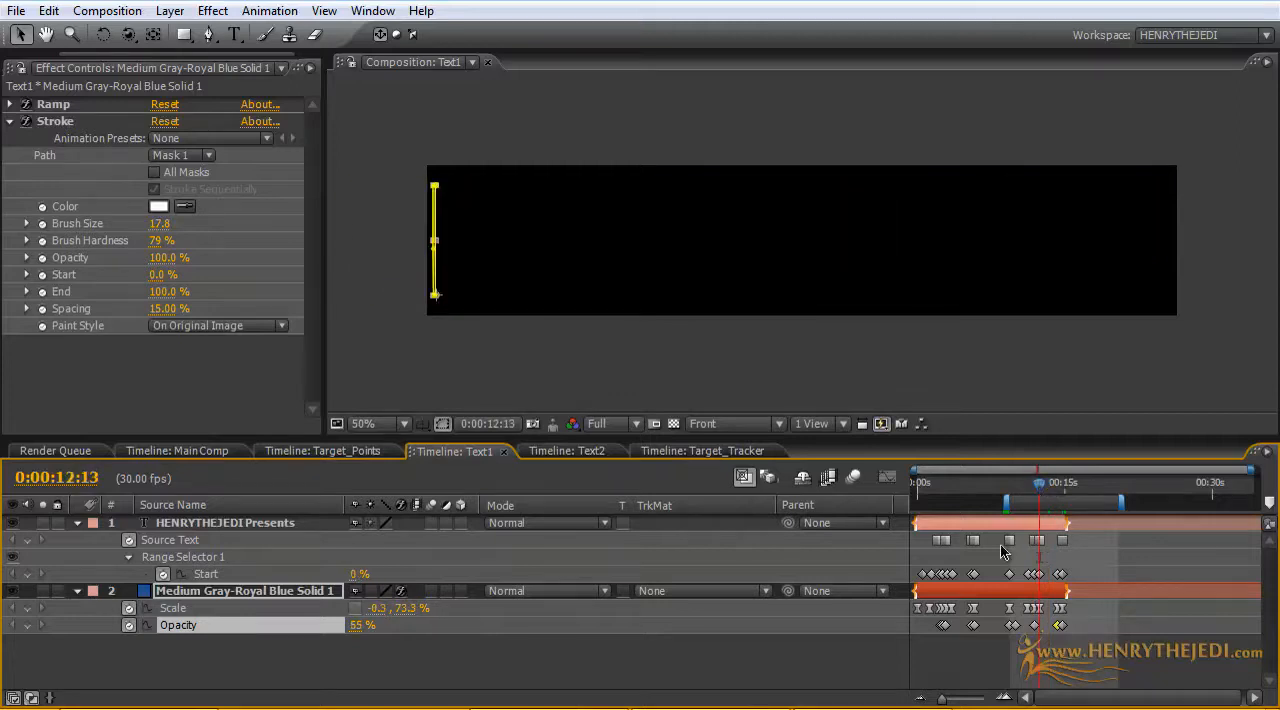
click(358, 626)
text(0)
key(Return)
Step: Change the text at Text1's last Source Text keyframe, at 0:00:14:24, to "COMING SOON...."
drag(1042, 491, 1067, 495)
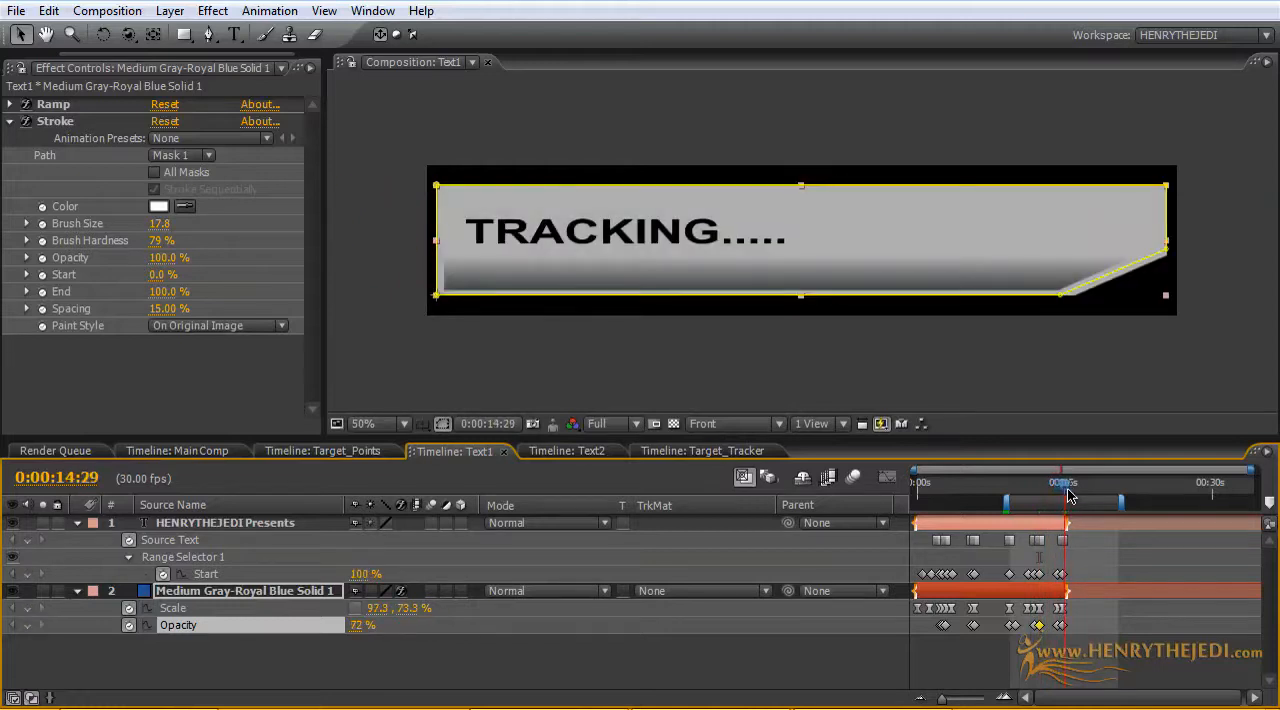
double_click(1066, 543)
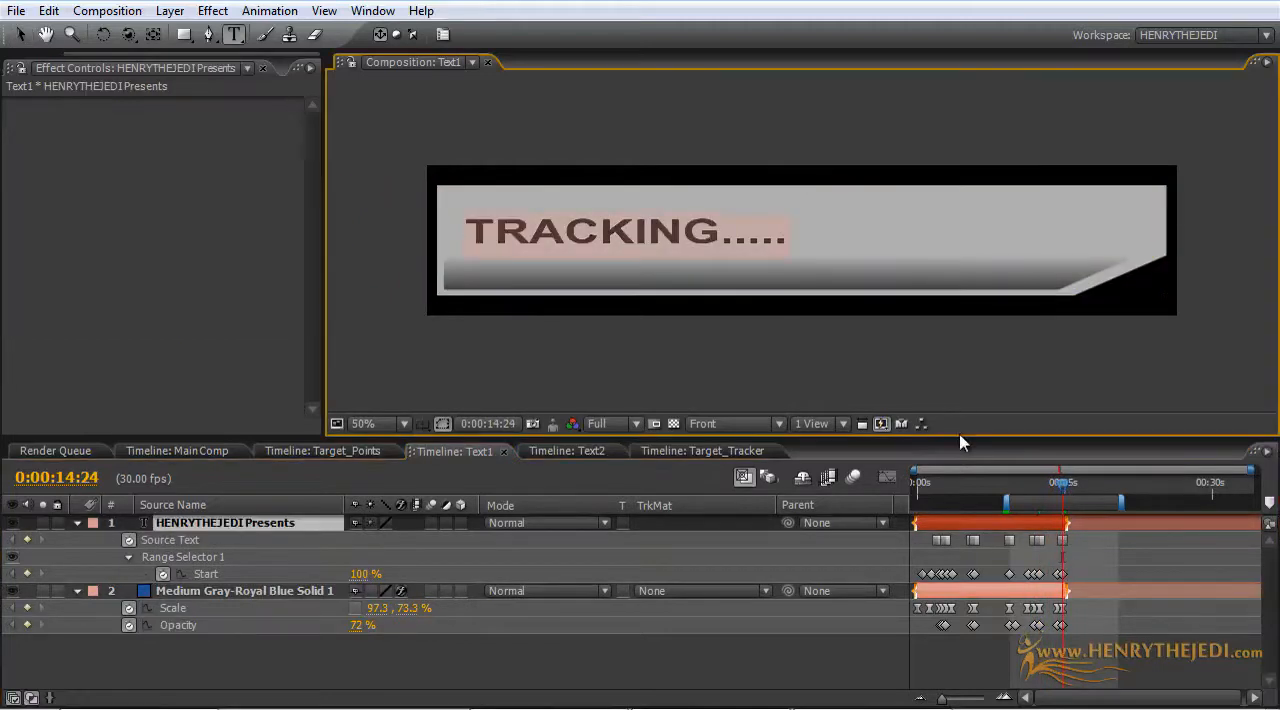
text(CAMING)
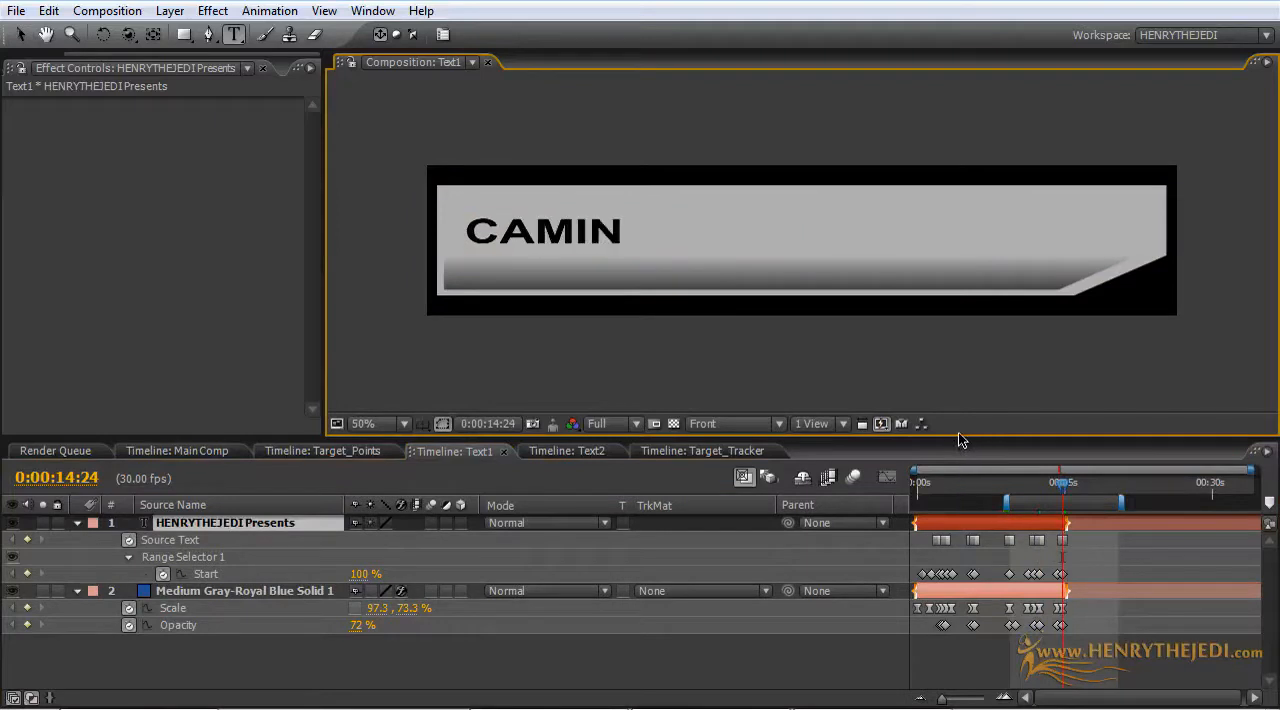
key(BackSpace)
key(BackSpace)
key(BackSpace)
key(BackSpace)
key(BackSpace)
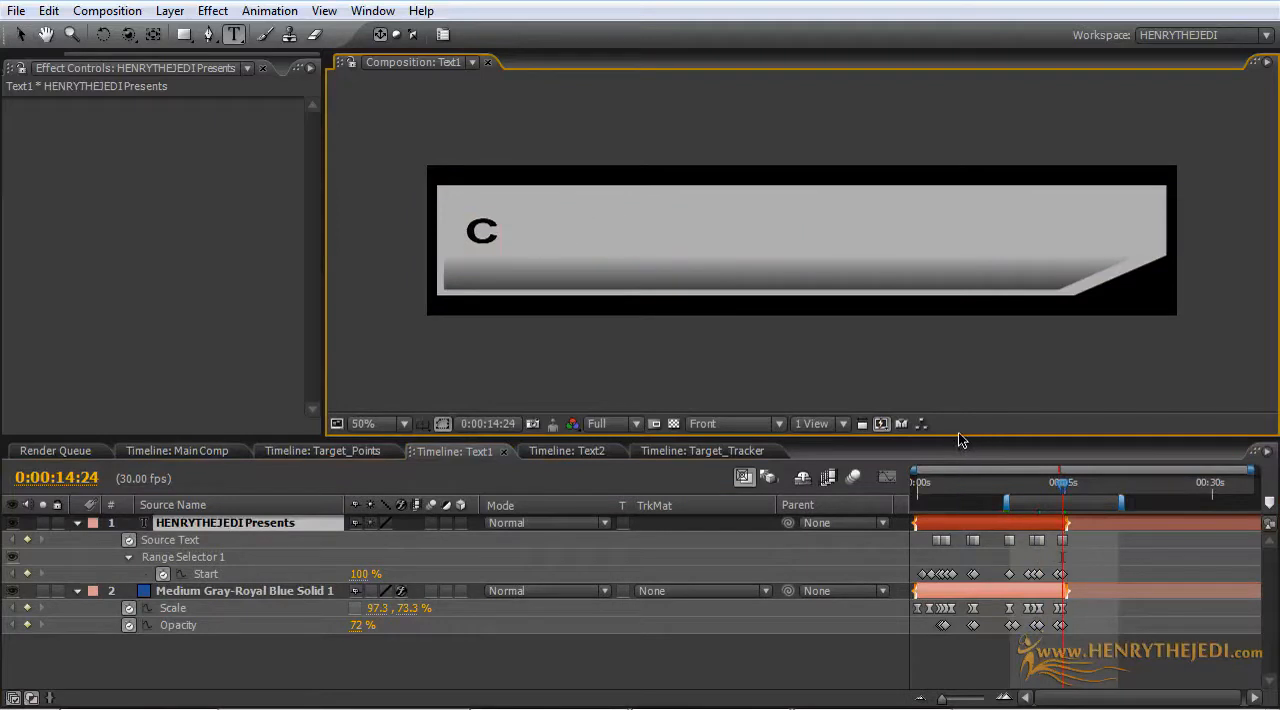
text(OMING S)
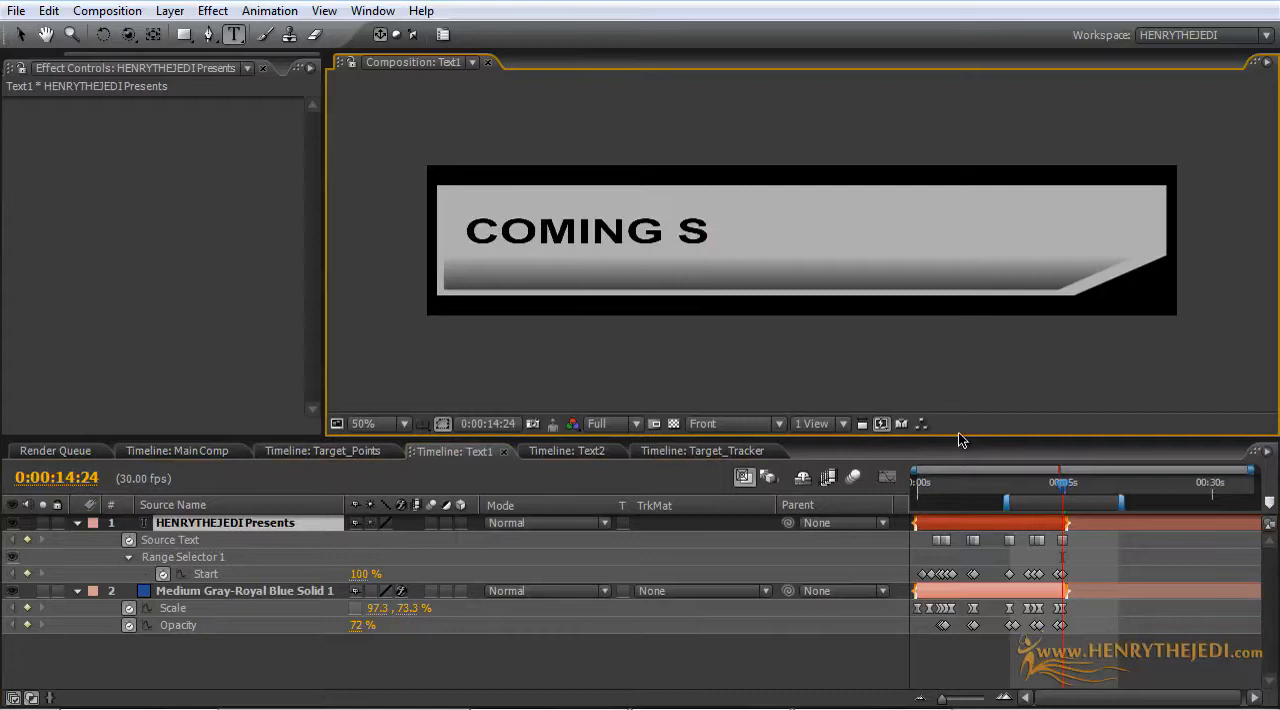
text(OON......)
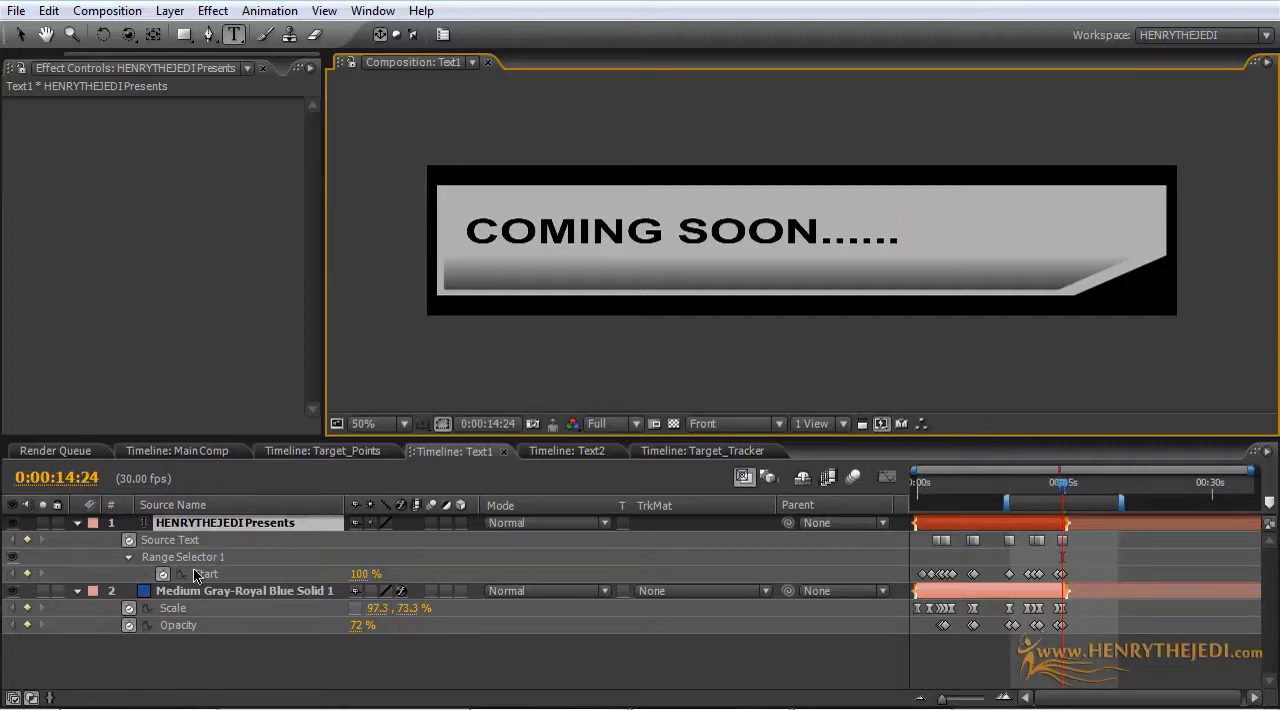
text(s)
key(BackSpace)
key(BackSpace)
key(BackSpace)
key(BackSpace)
key(BackSpace)
key(BackSpace)
key(BackSpace)
key(BackSpace)
key(BackSpace)
key(BackSpace)
key(BackSpace)
key(BackSpace)
key(BackSpace)
key(BackSpace)
key(BackSpace)
key(BackSpace)
key(BackSpace)
text(O)
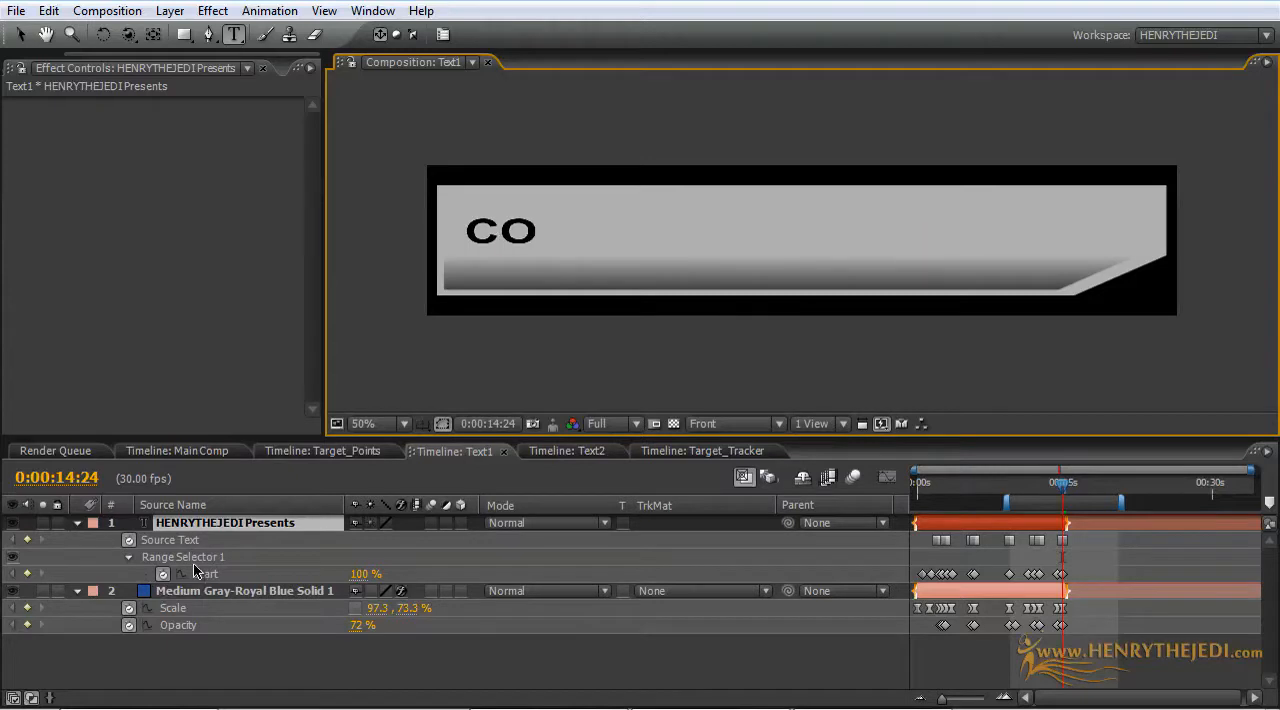
text(MING SOON....)
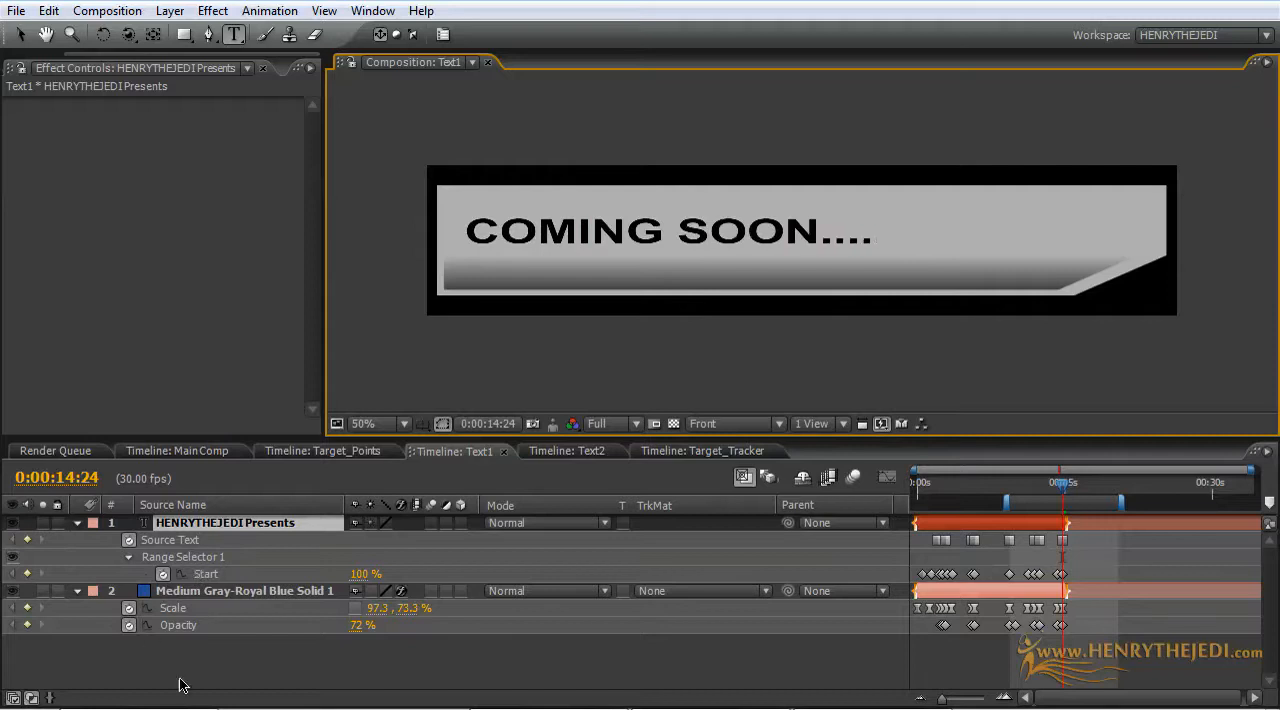
key(Caps_Lock)
key(Caps_Lock)
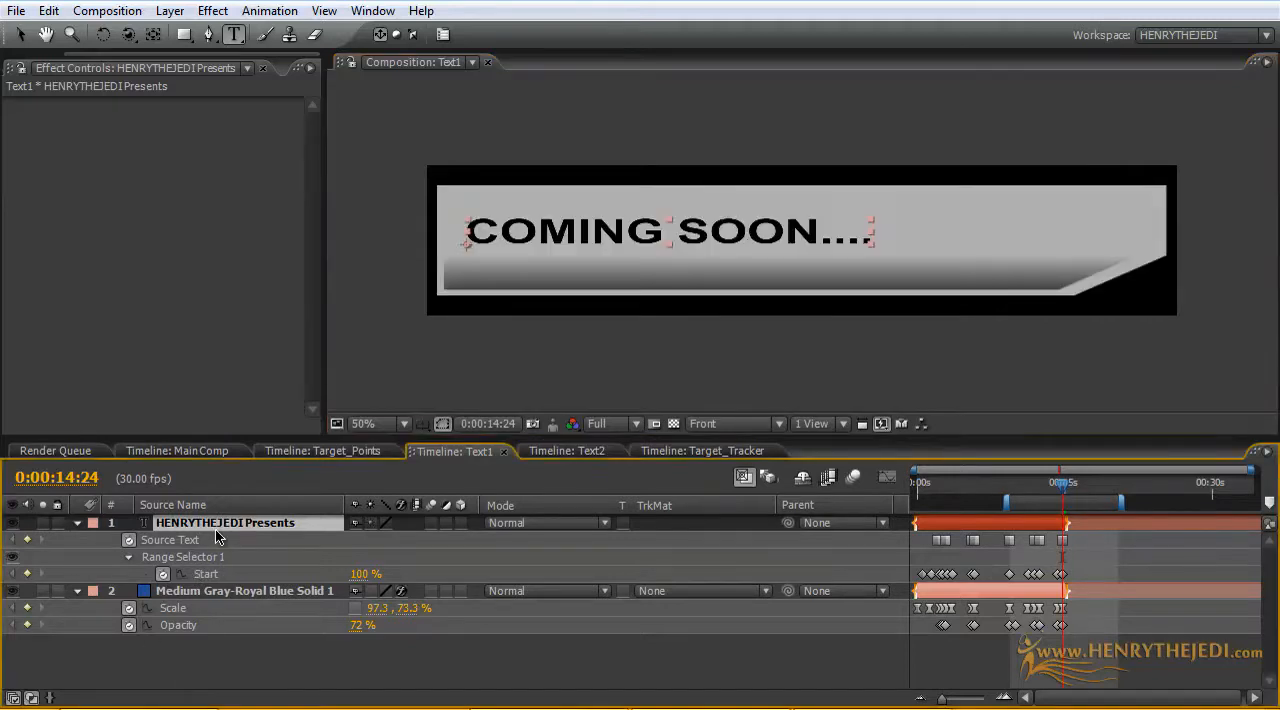
Step: Keyframe the text layer's Scale from the start of the last reveal, and set it to 132% at 0:00:14:24
key(u)
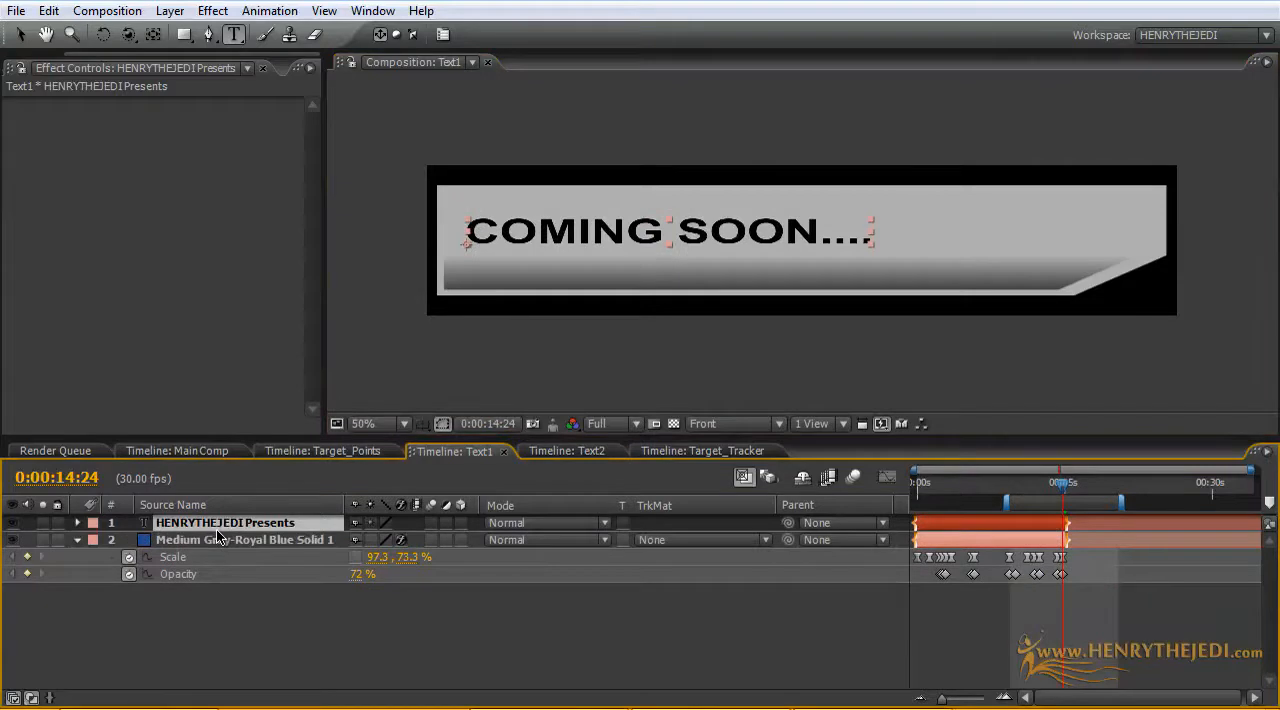
key(u)
key(shift+s)
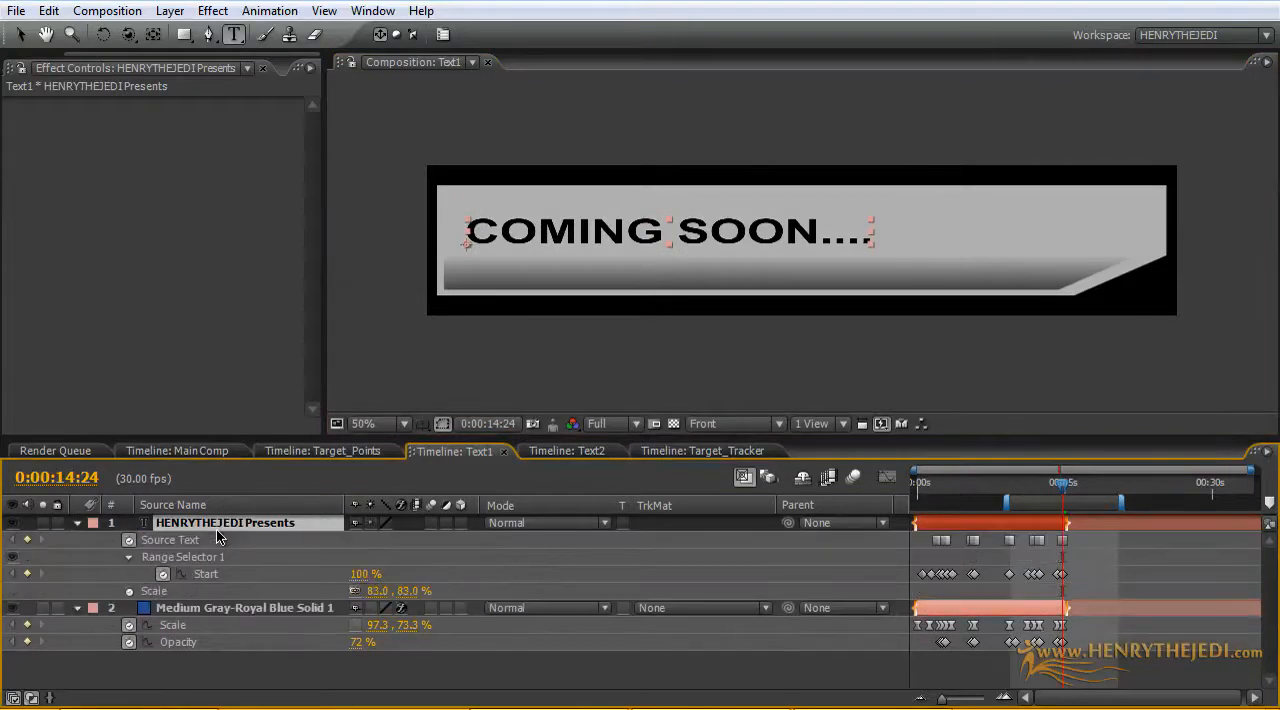
click(130, 591)
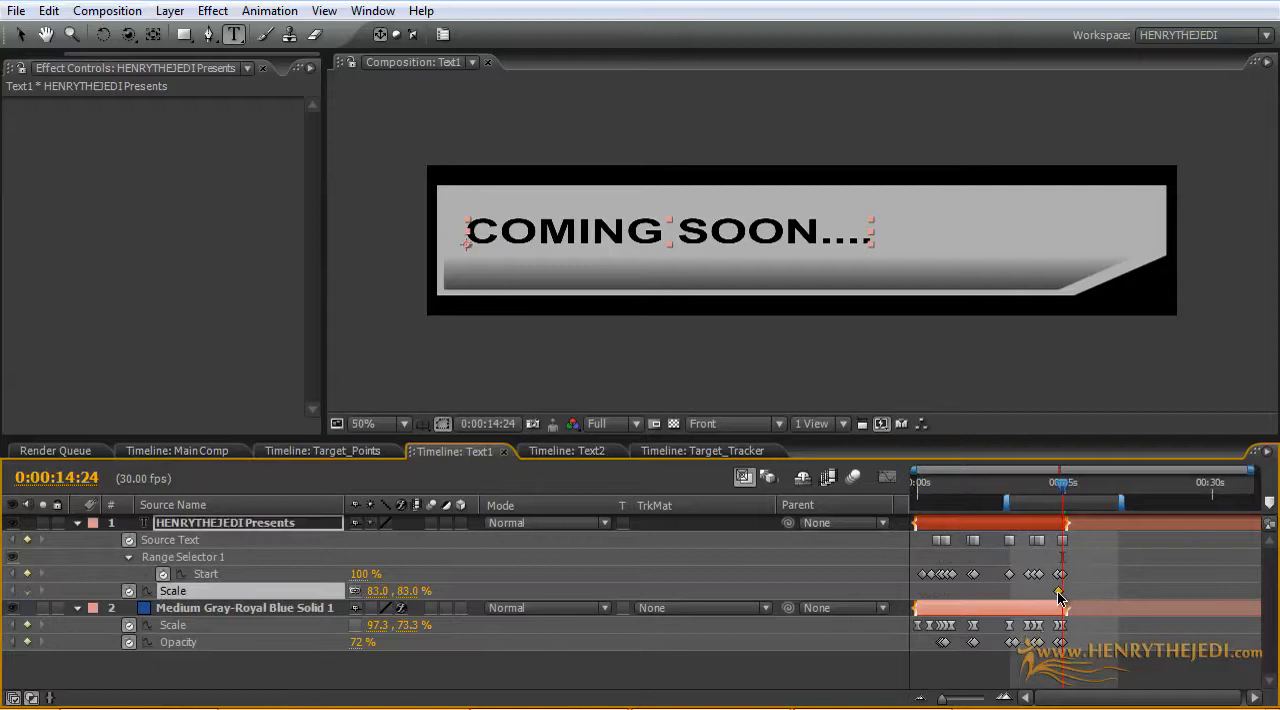
drag(405, 591, 451, 590)
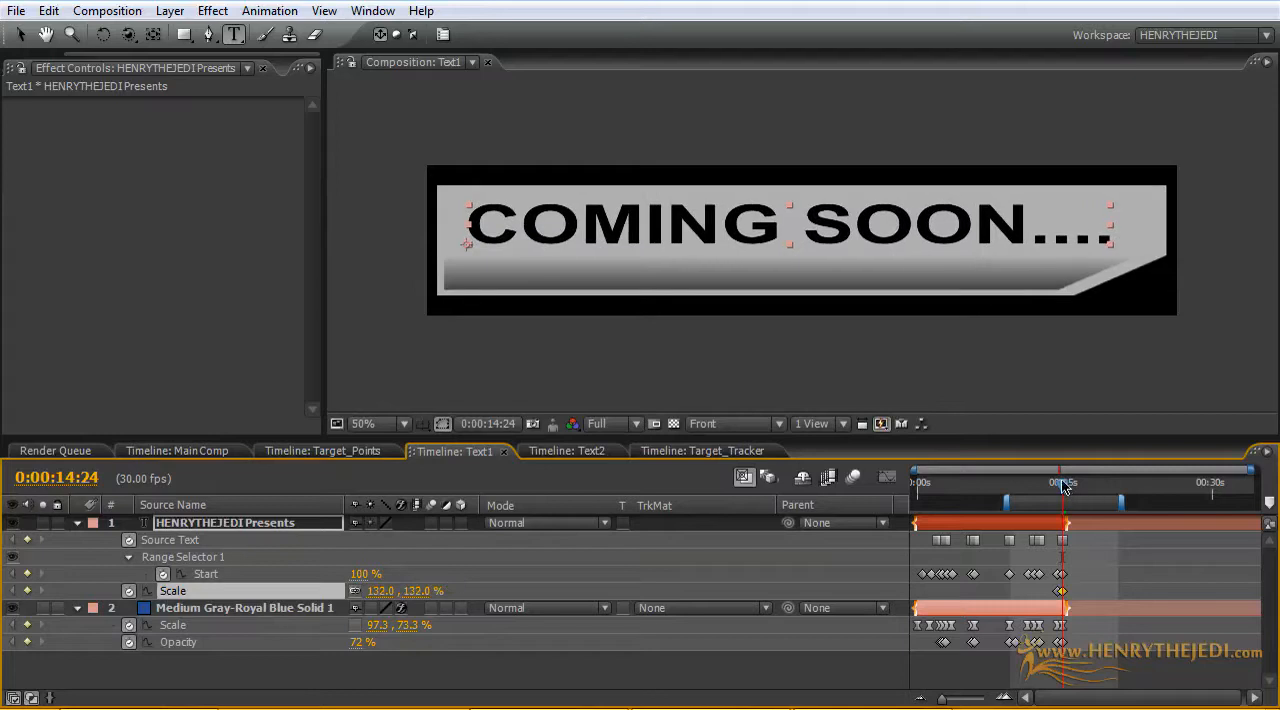
Step: Move the last Source Text keyframe back to the start of the final reveal, and shift the last text Start keyframe later than the Scale keyframe
drag(1063, 485, 1060, 485)
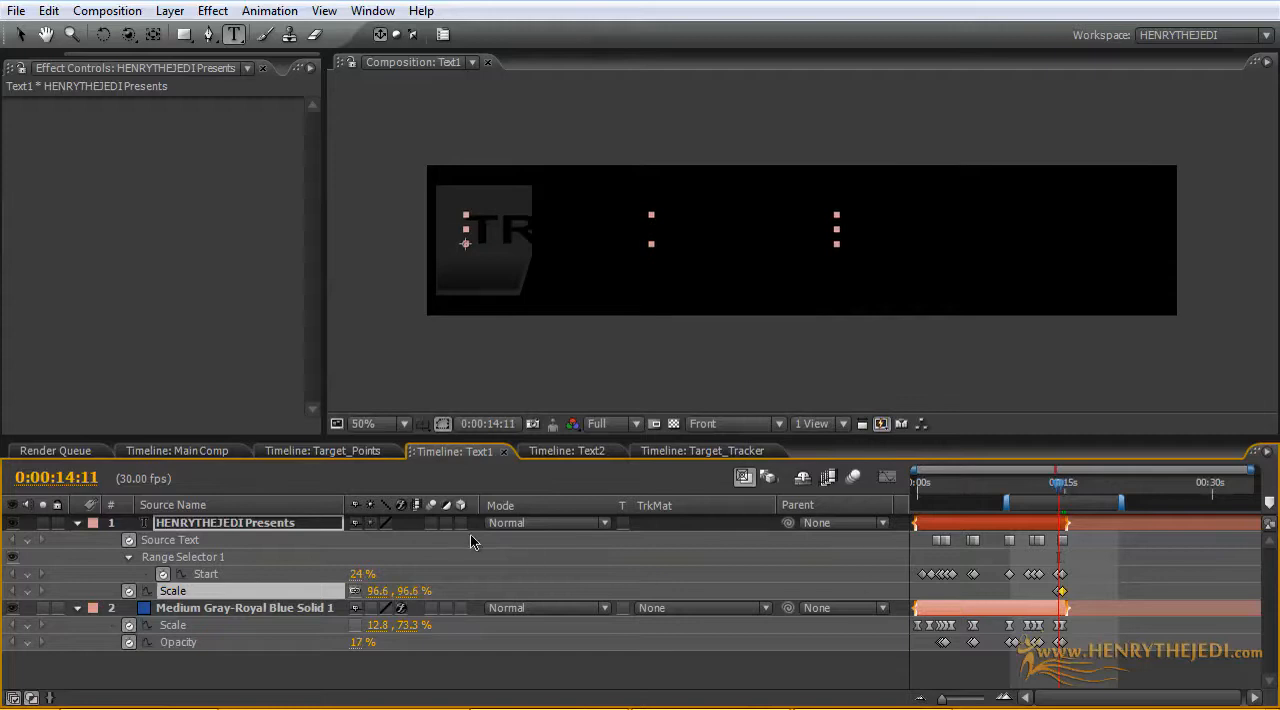
drag(914, 473, 963, 468)
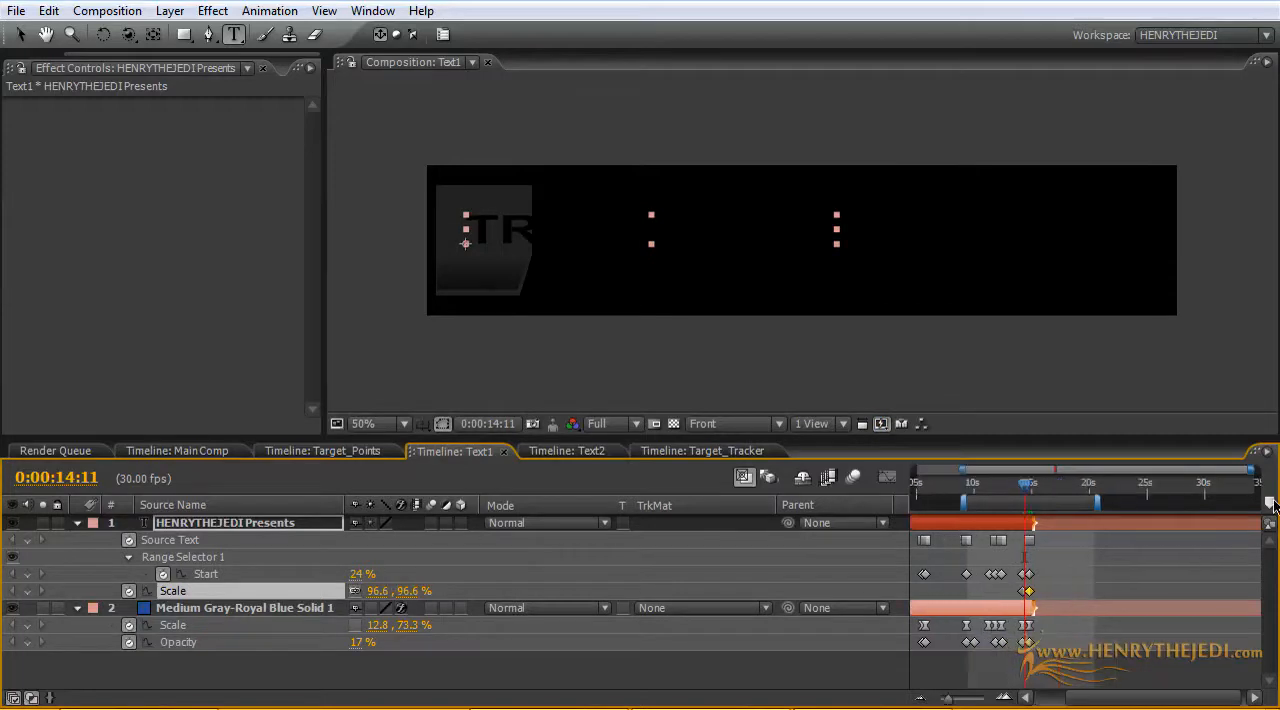
drag(1254, 479, 1167, 489)
drag(1174, 544, 1160, 543)
drag(1170, 494, 1168, 492)
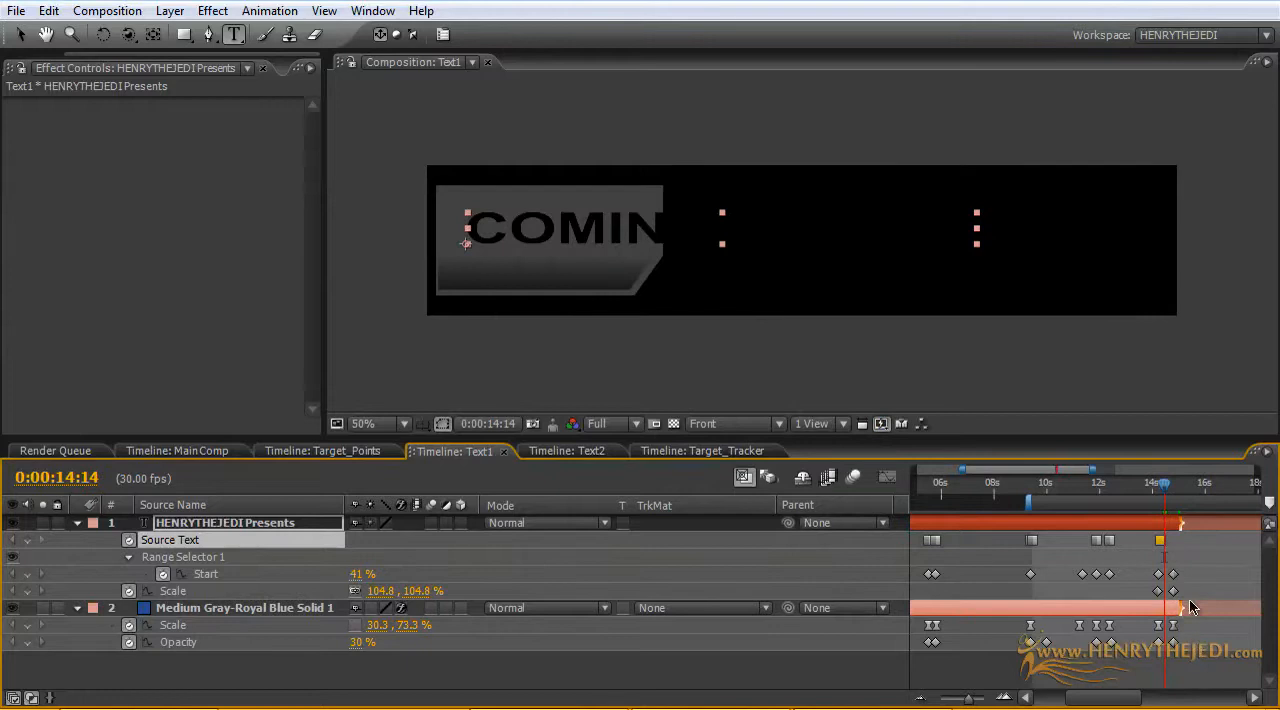
drag(1173, 574, 1187, 576)
mouse_move(1163, 492)
mouse_down()
mouse_move(1090, 490)
mouse_move(1178, 505)
mouse_move(1165, 505)
mouse_up()
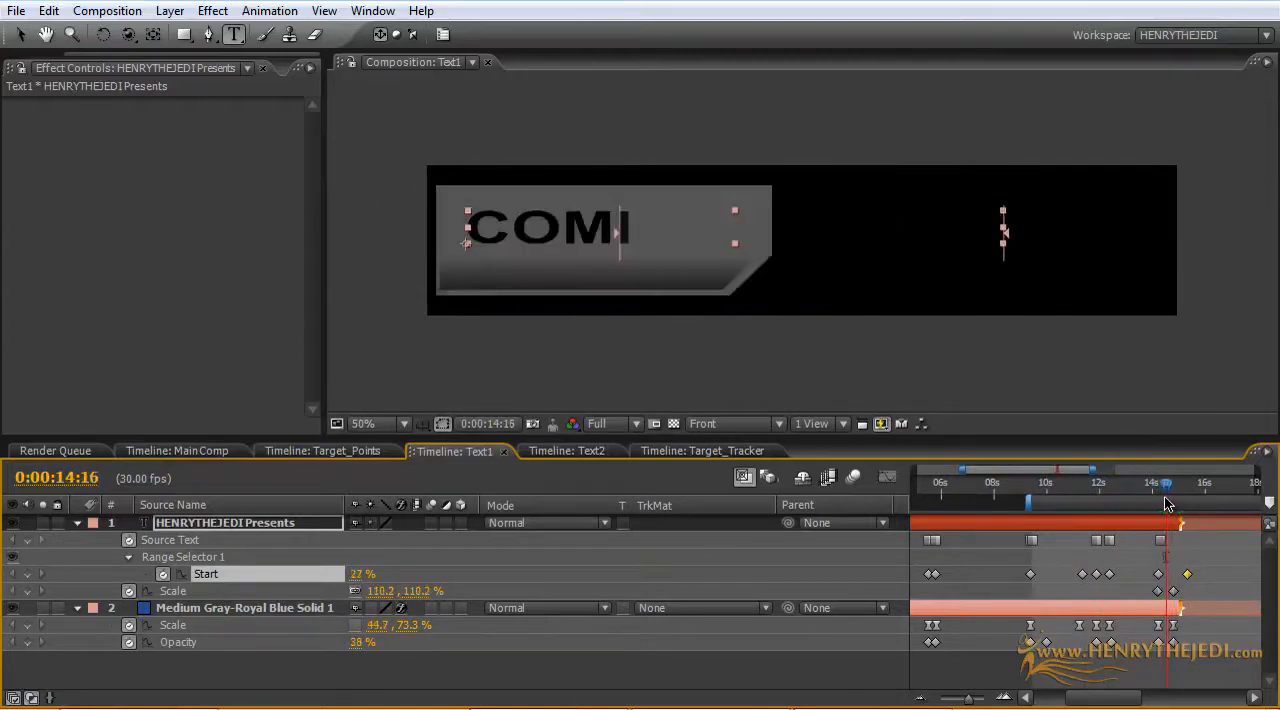
Step: Extend both the text layer and the gray panel layer in the Text1 composition to the composition's end
click(196, 451)
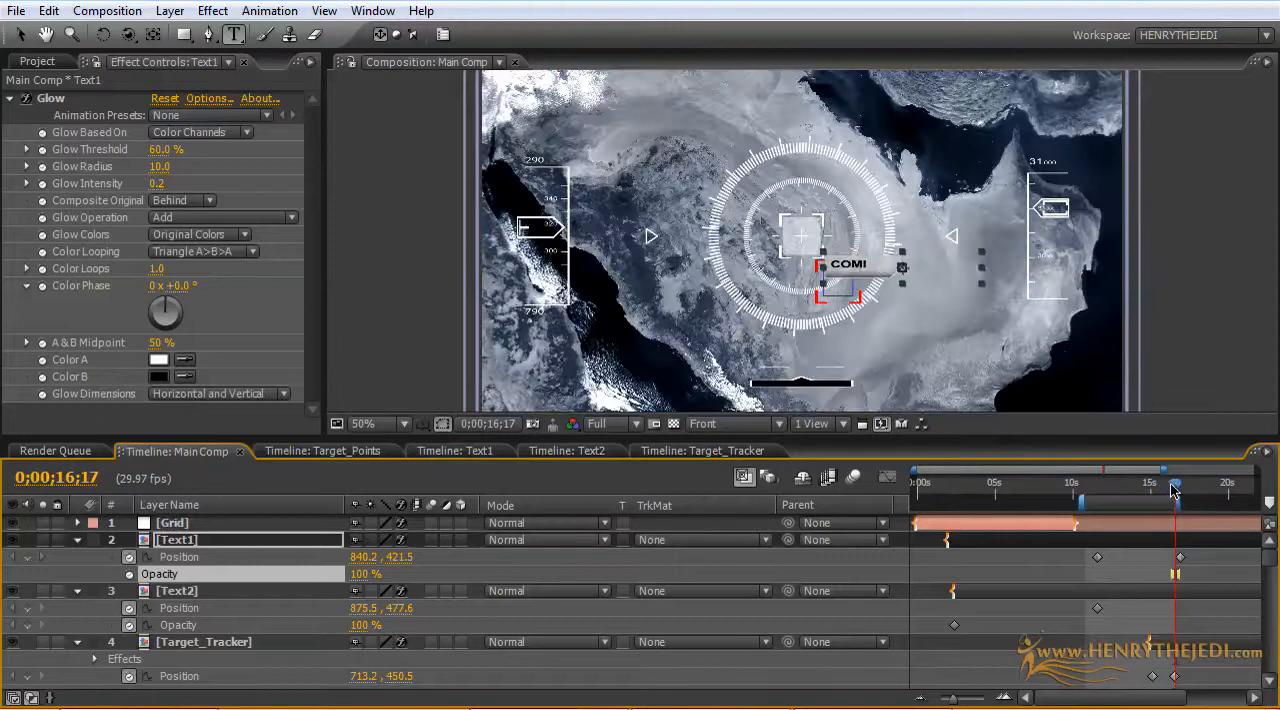
drag(1173, 489, 1274, 469)
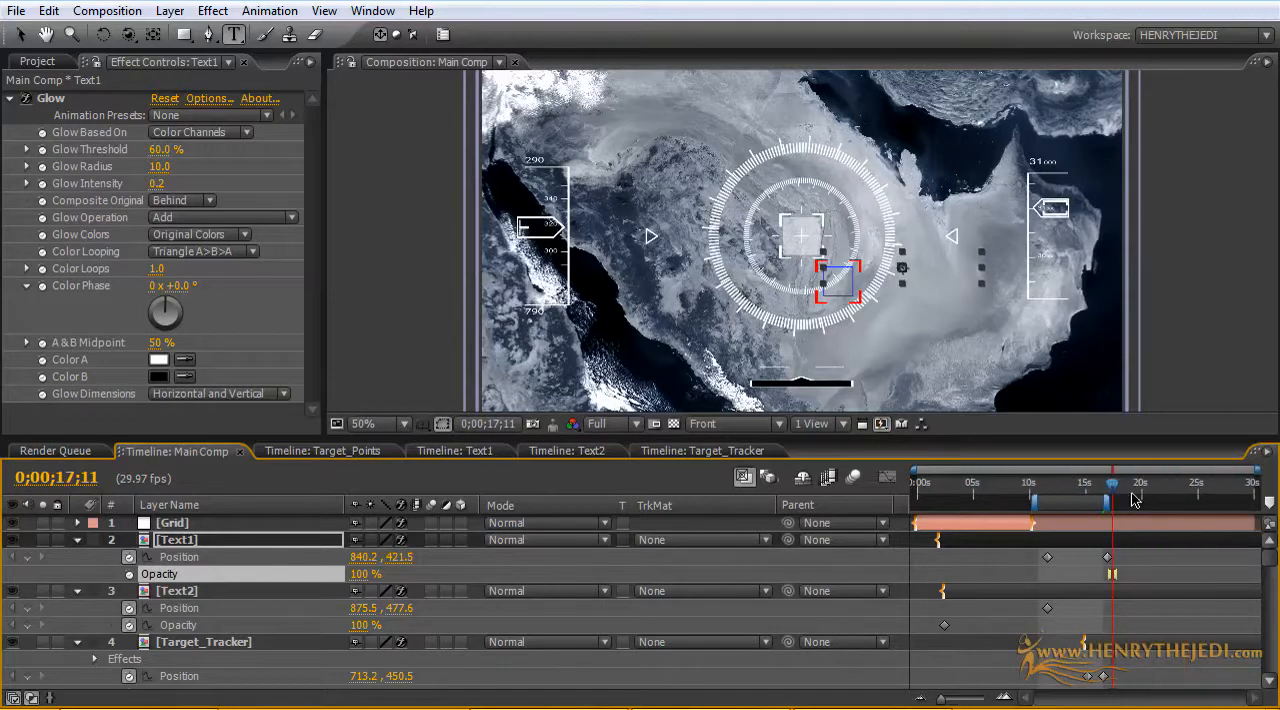
drag(1117, 488, 1127, 488)
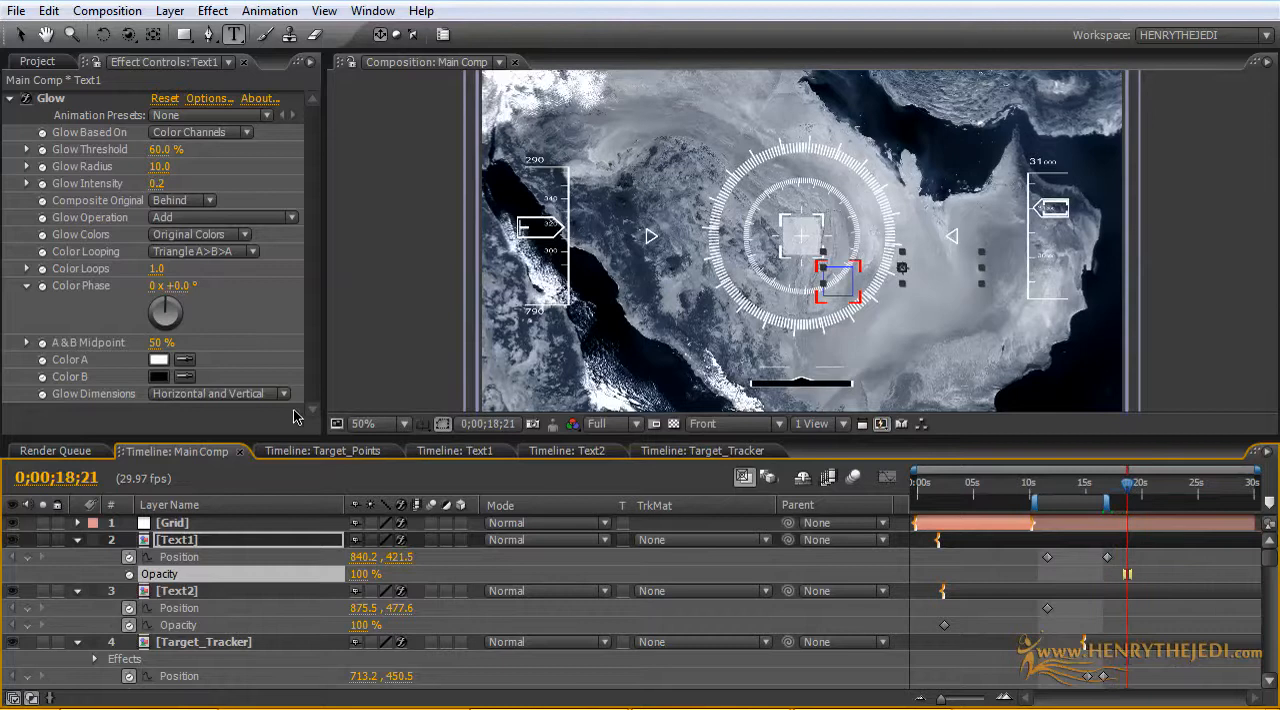
click(460, 451)
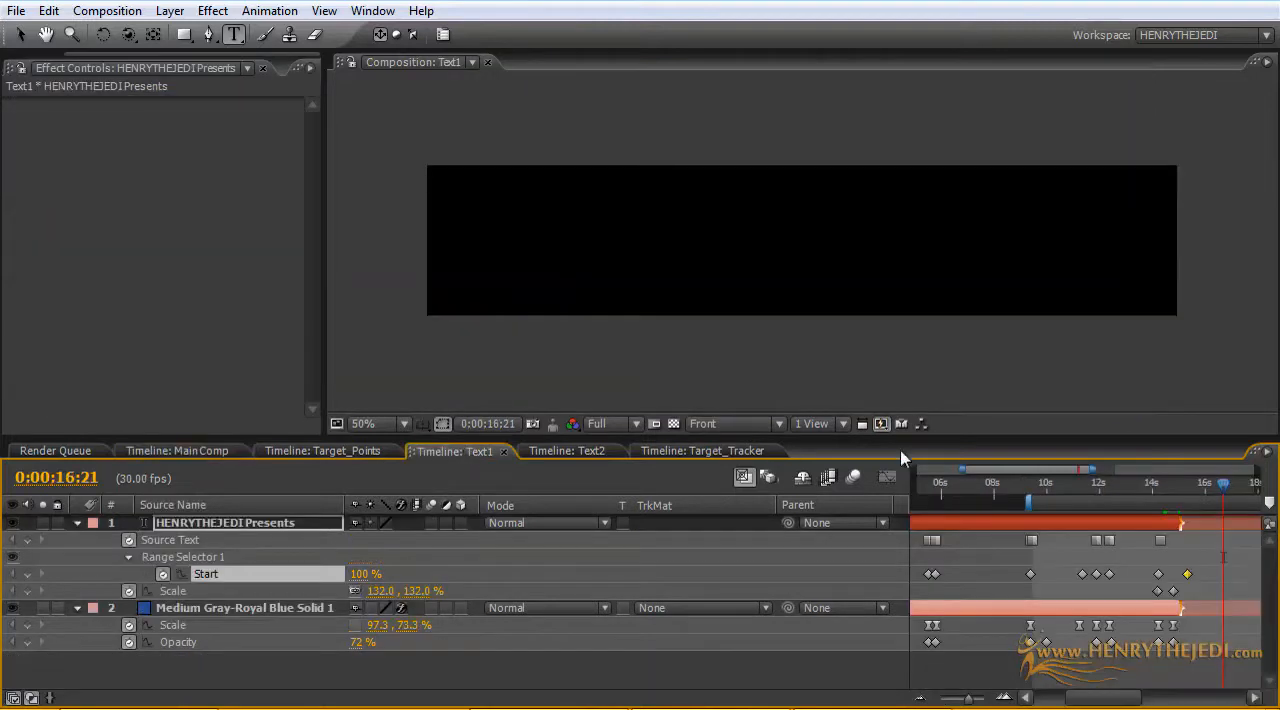
drag(1183, 613, 1233, 613)
drag(1091, 468, 1257, 468)
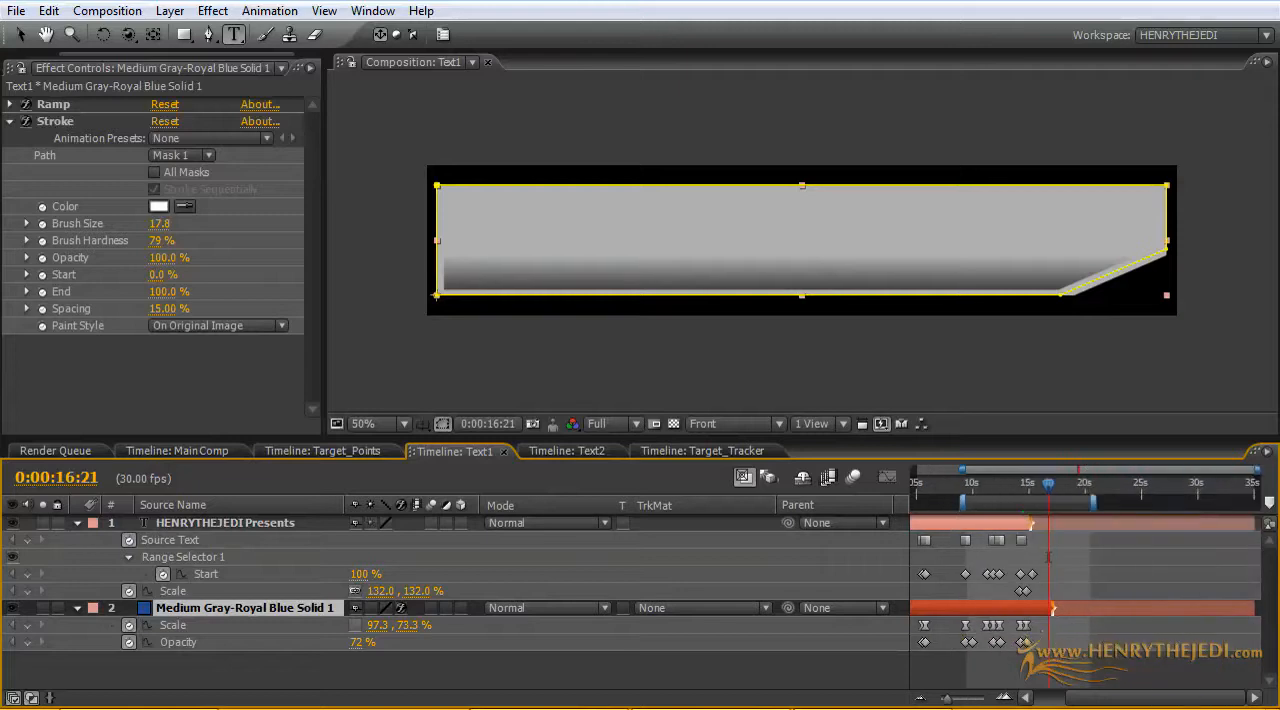
drag(1055, 611, 1257, 611)
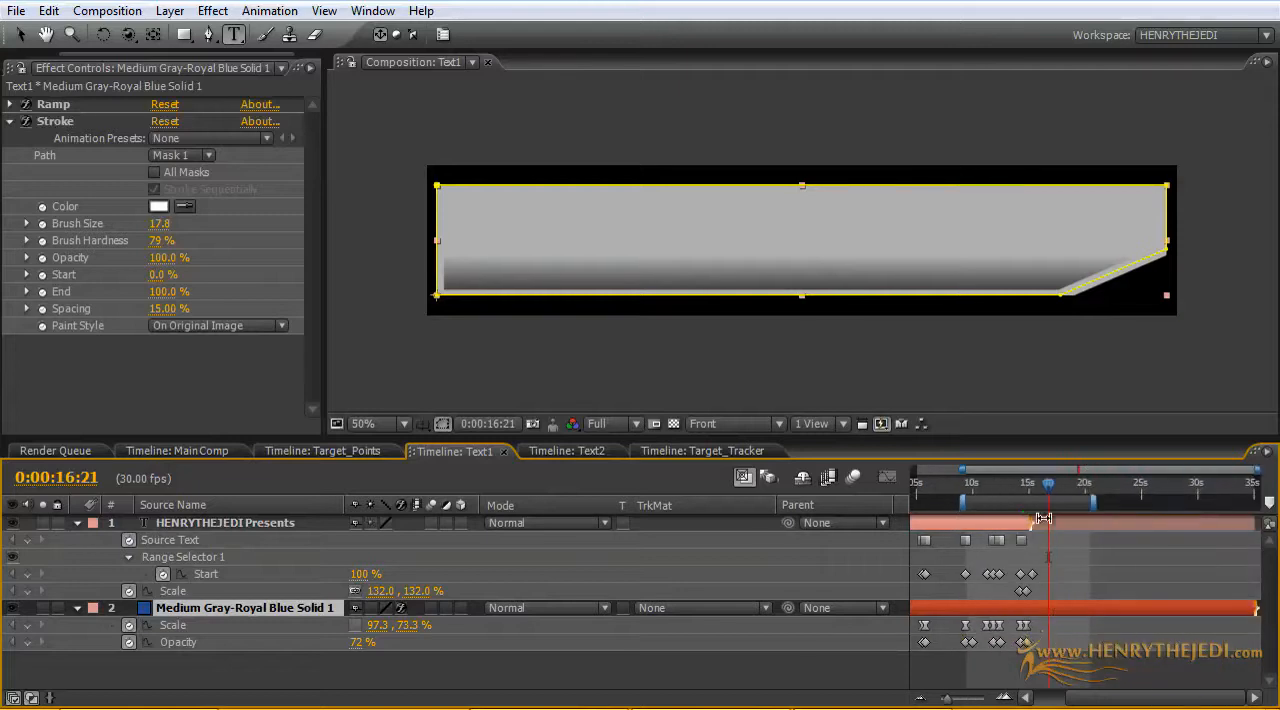
drag(1032, 518, 1257, 520)
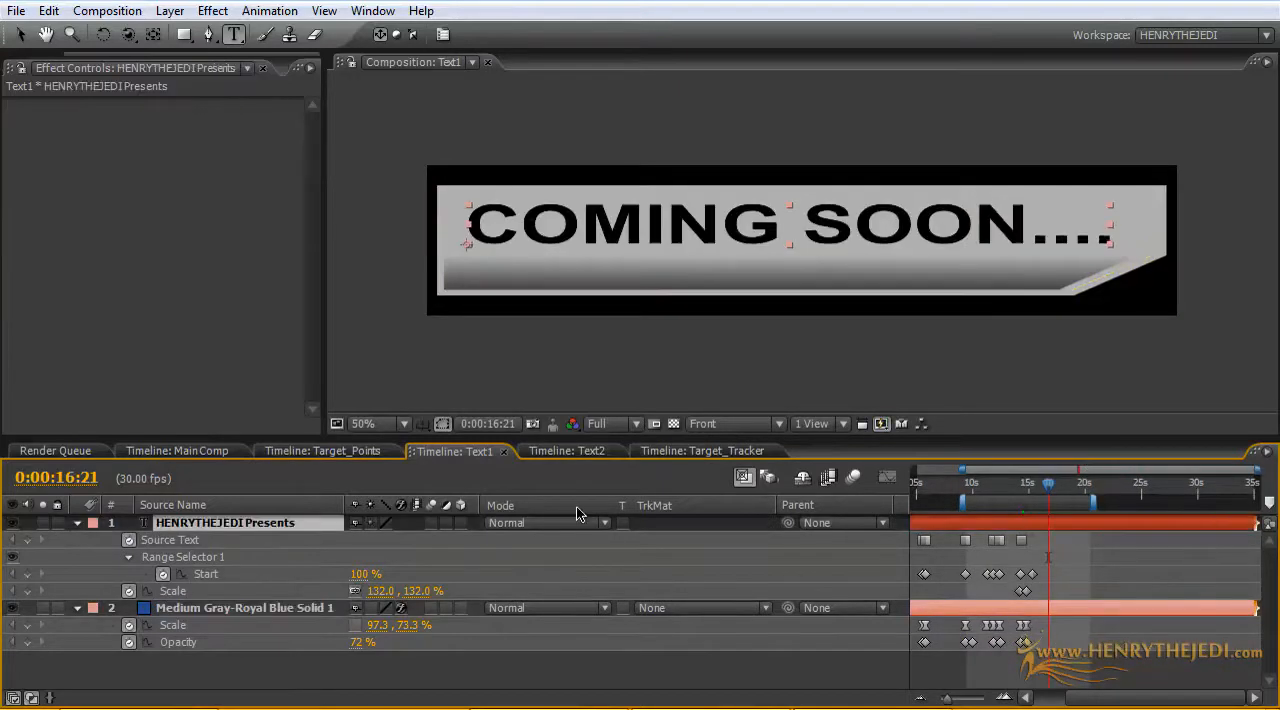
Step: Shift the final reveal's keyframes on both Text1 layers later to start at 0:00:14:19, and check the timing in Main Comp
click(188, 451)
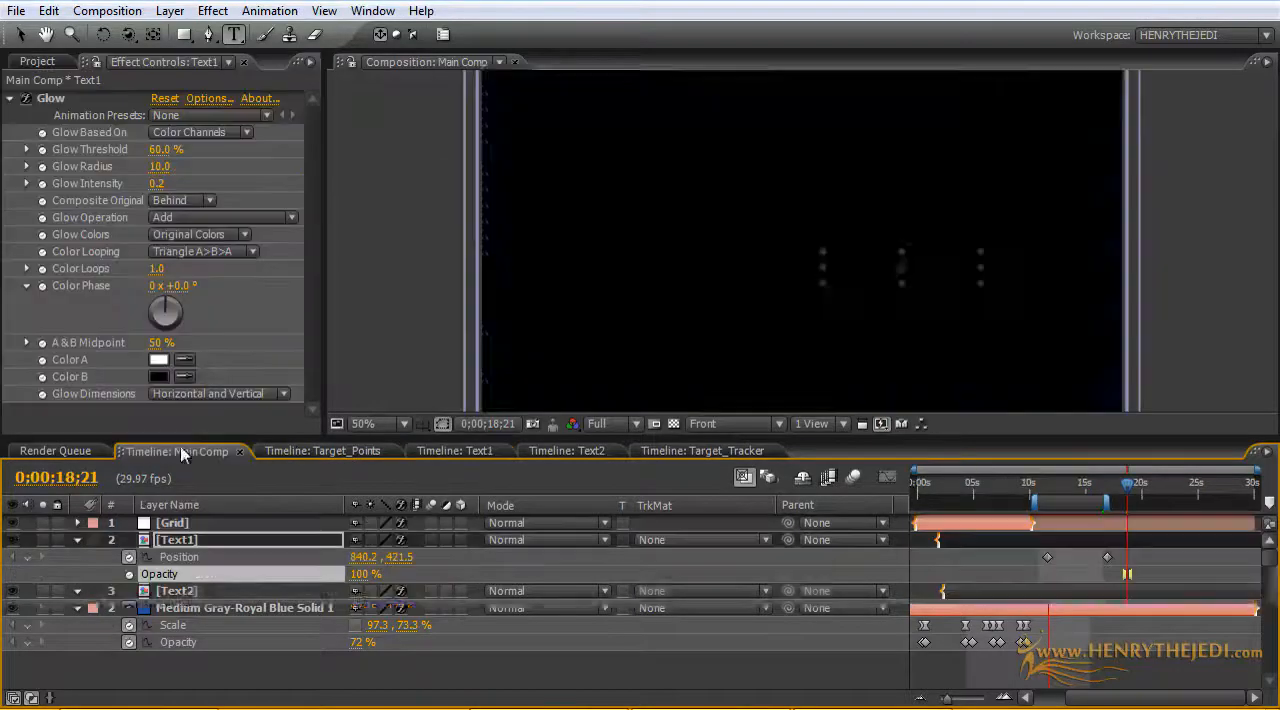
drag(1130, 485, 1103, 488)
key(space)
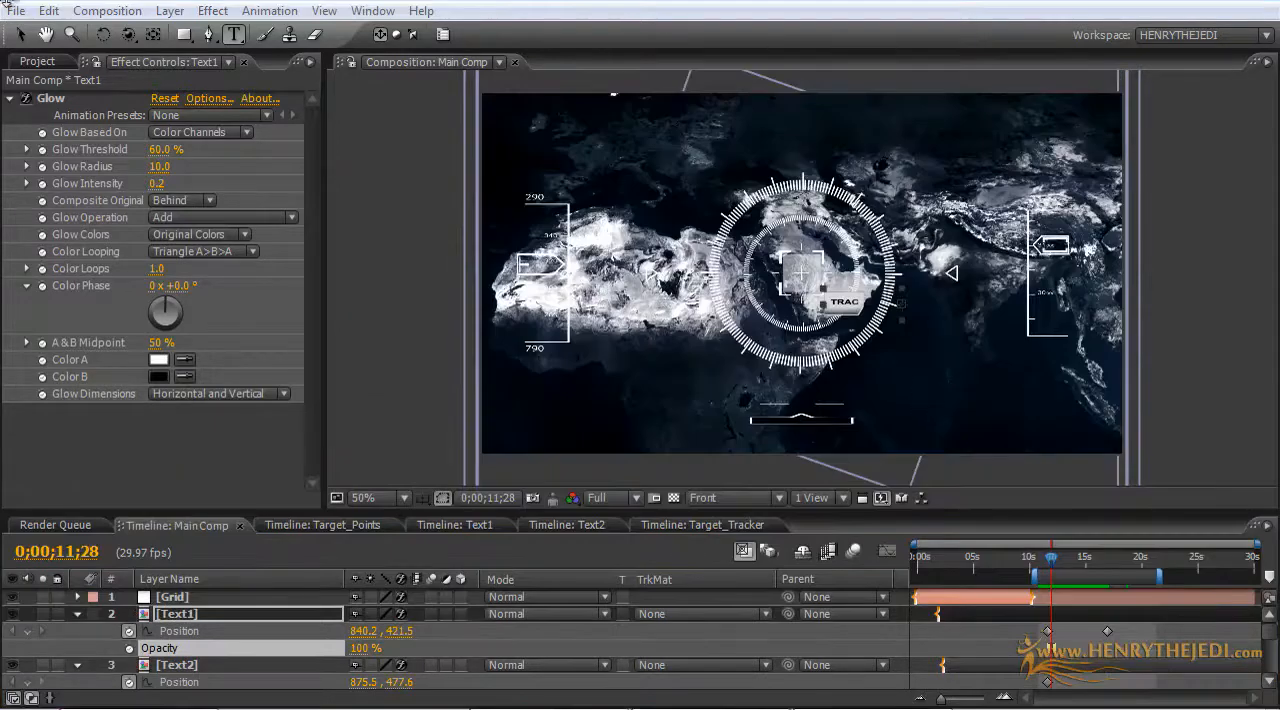
drag(1055, 565, 1109, 565)
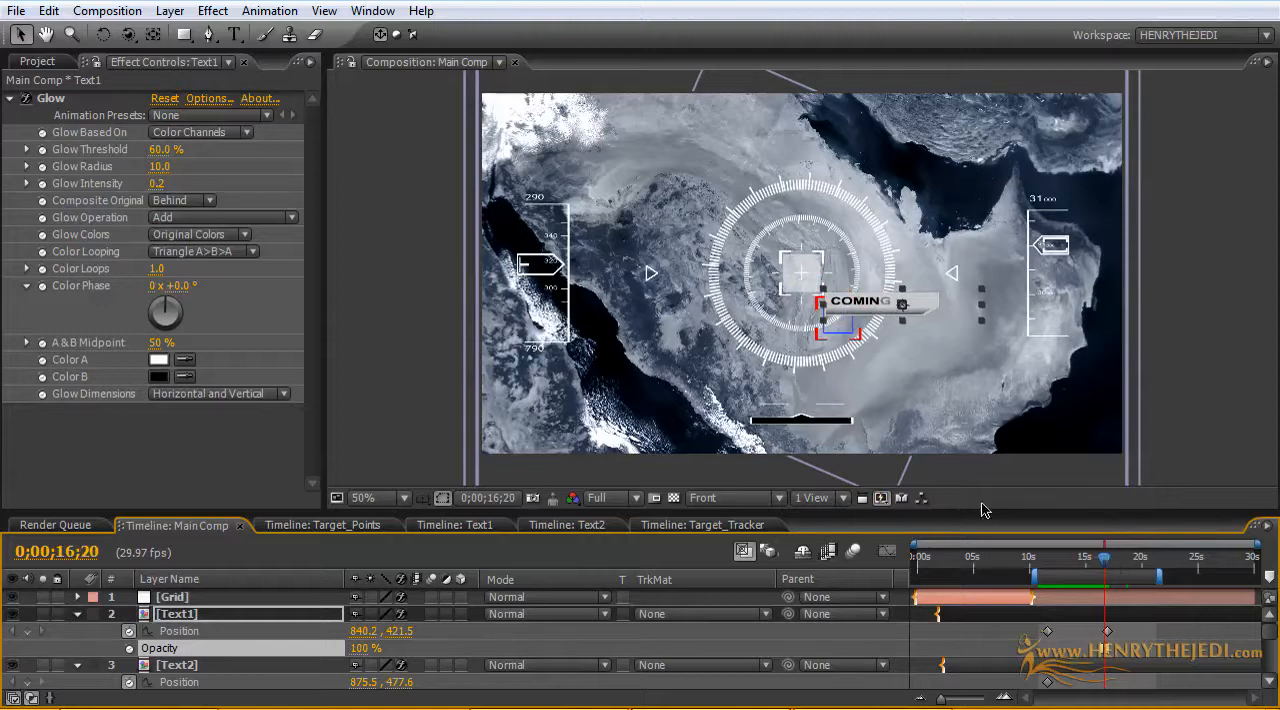
click(455, 525)
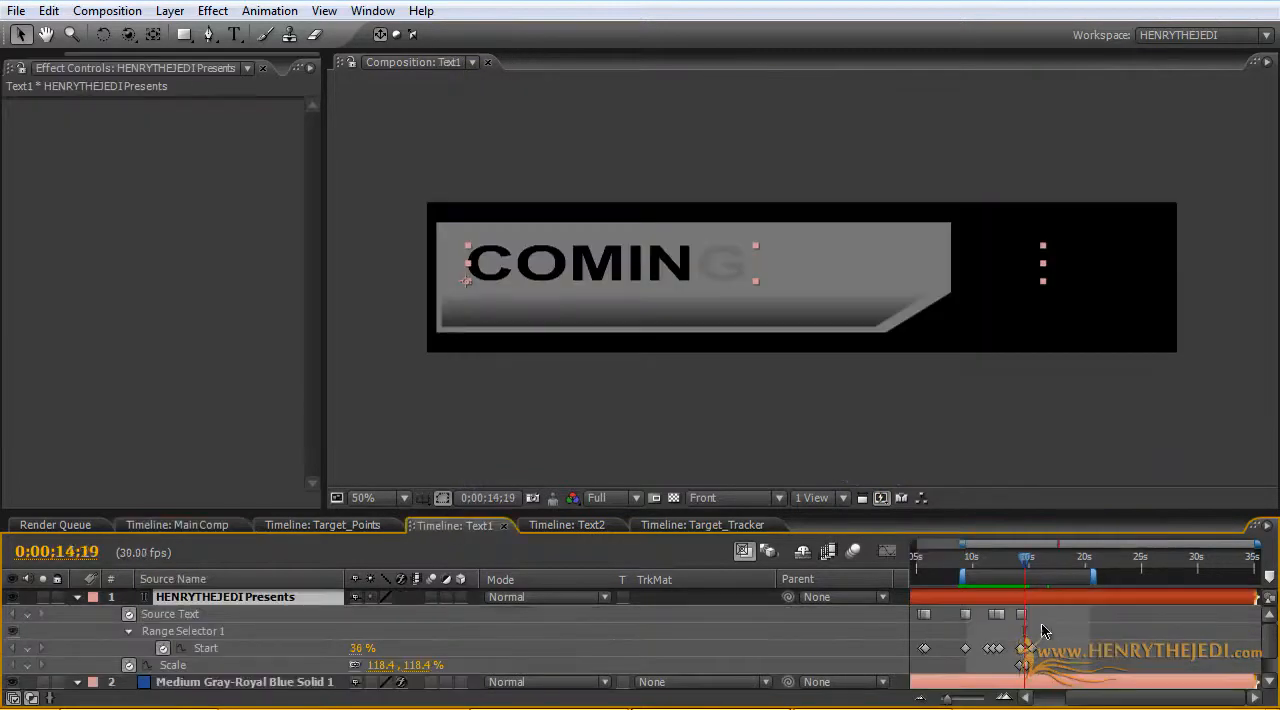
drag(1055, 512, 1050, 428)
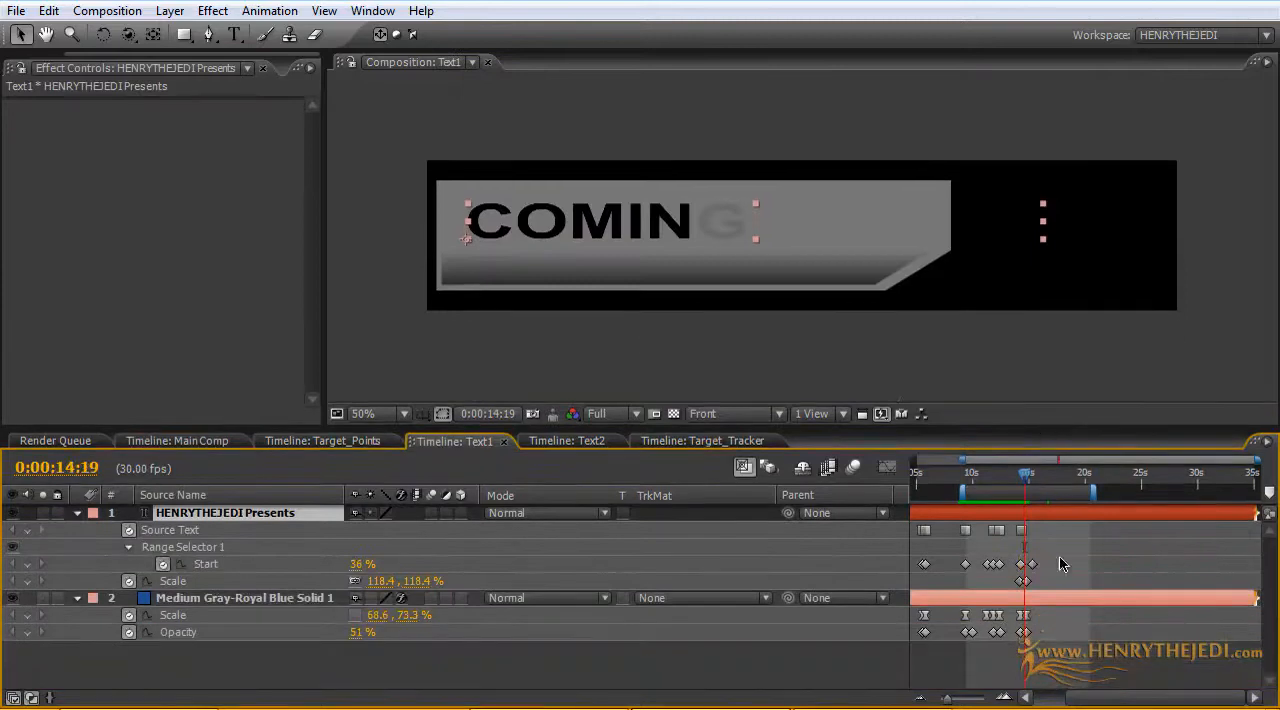
drag(1059, 658, 1018, 525)
drag(1021, 531, 1027, 532)
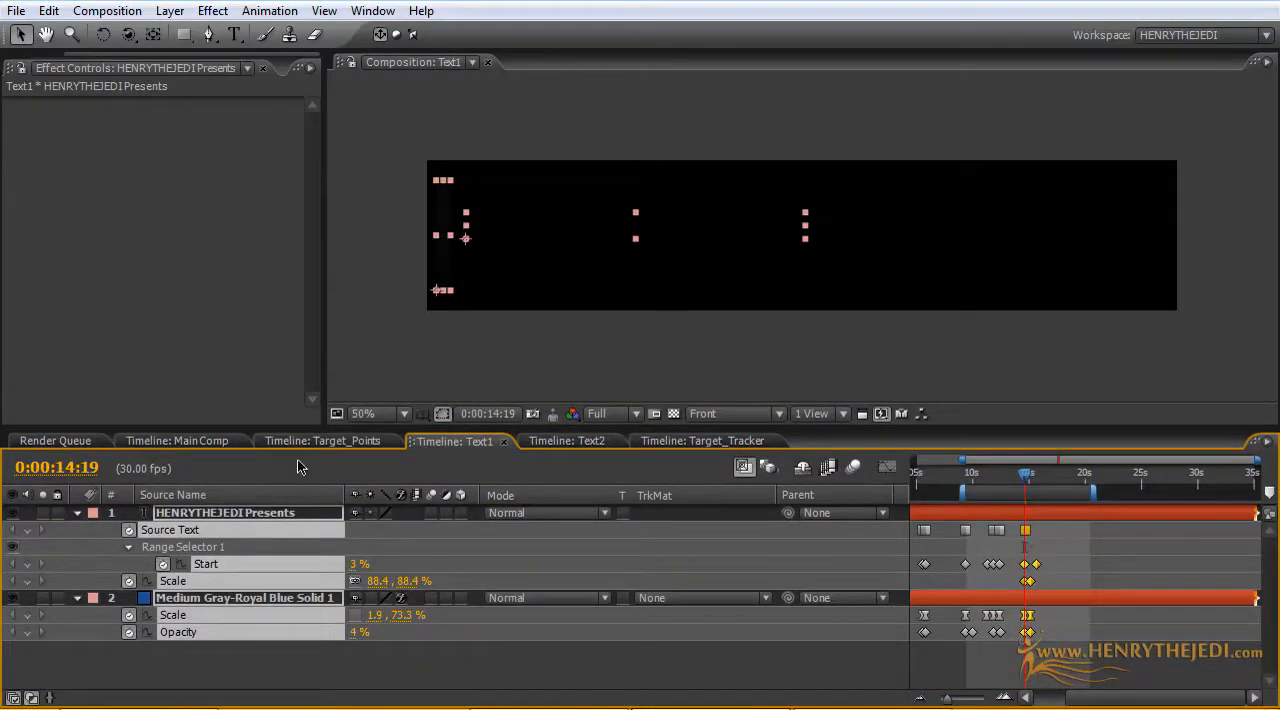
click(202, 438)
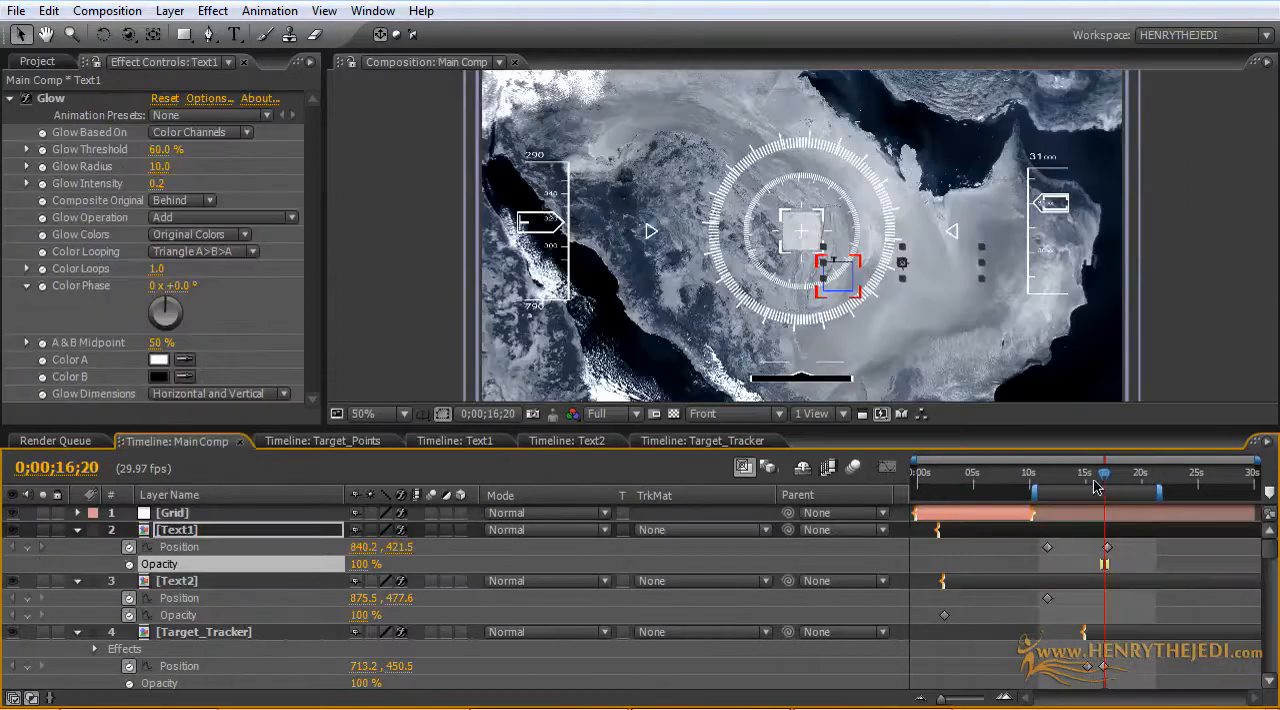
drag(1107, 477, 1108, 478)
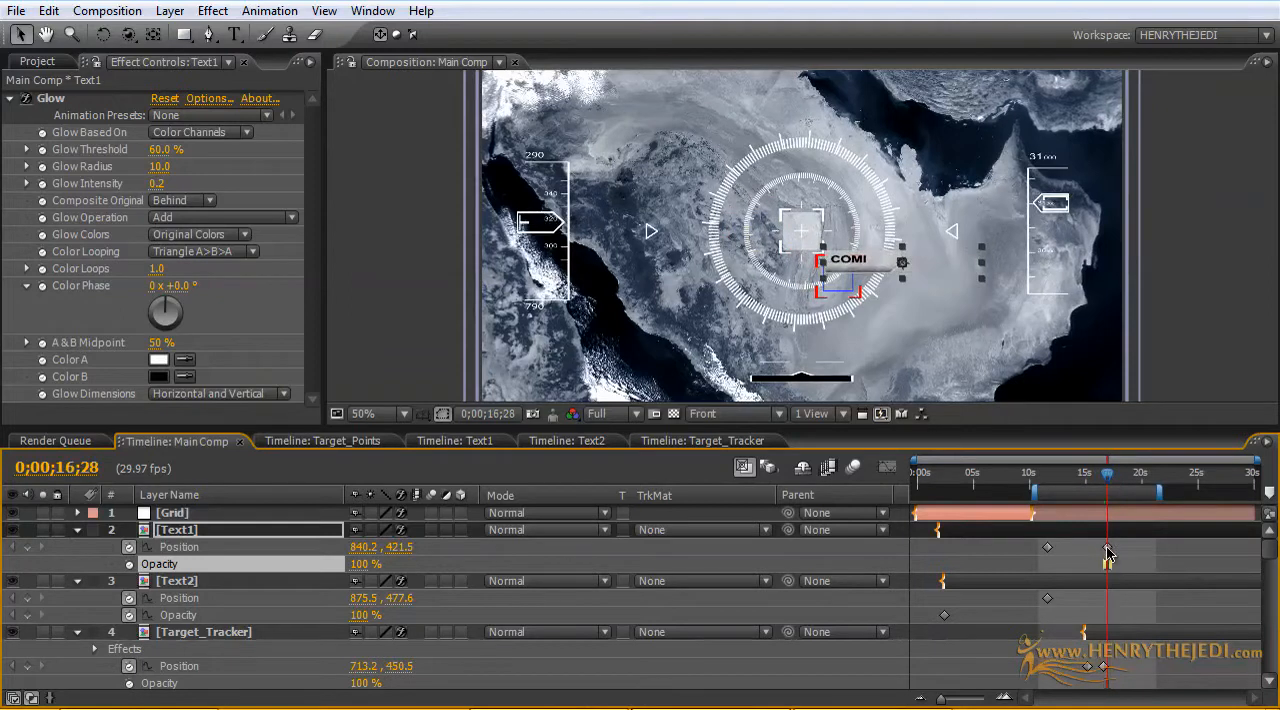
Step: Try to move the Text1 callout to lower right of the red tracker at 0;00;16;28, and undo the move
drag(863, 265, 907, 312)
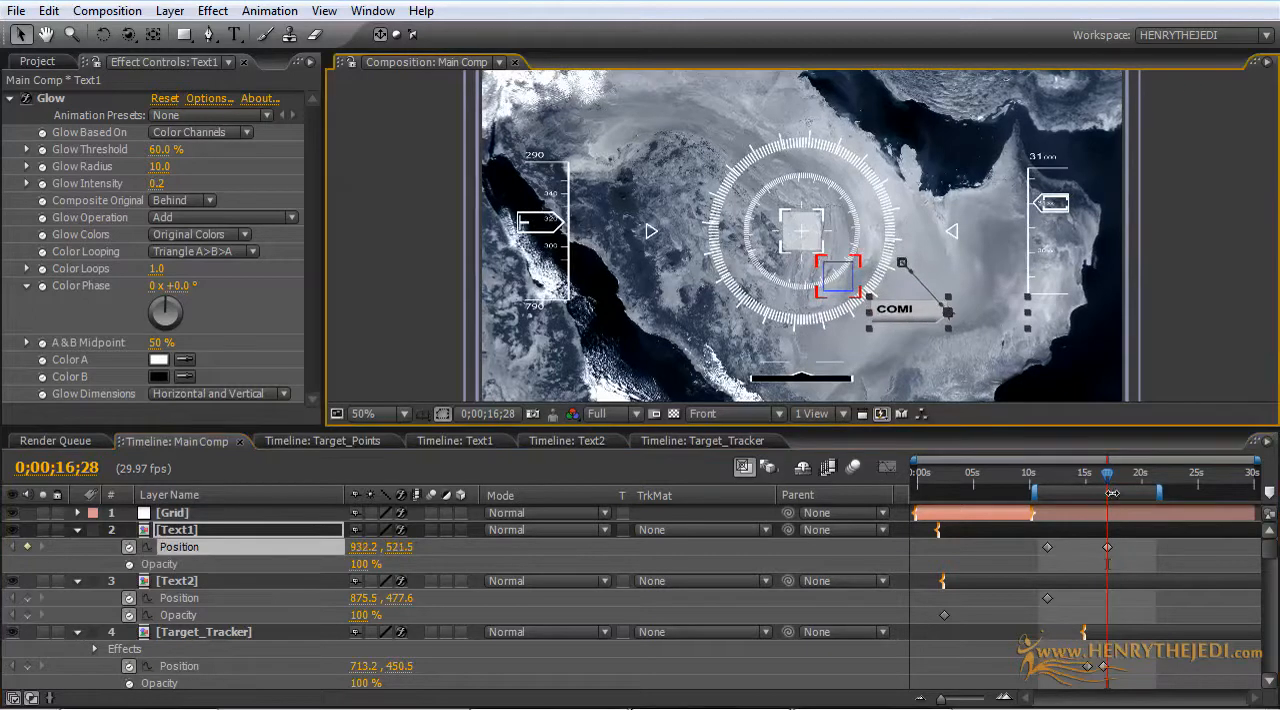
drag(1104, 481, 1108, 479)
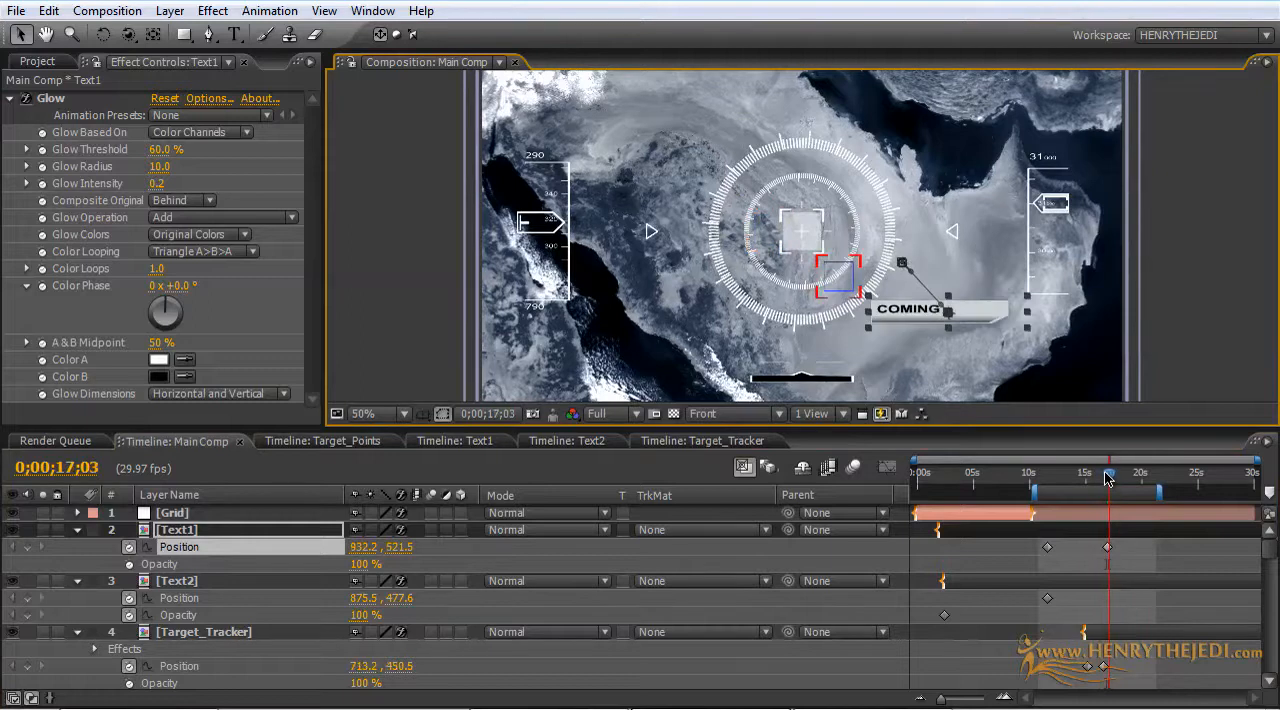
click(44, 12)
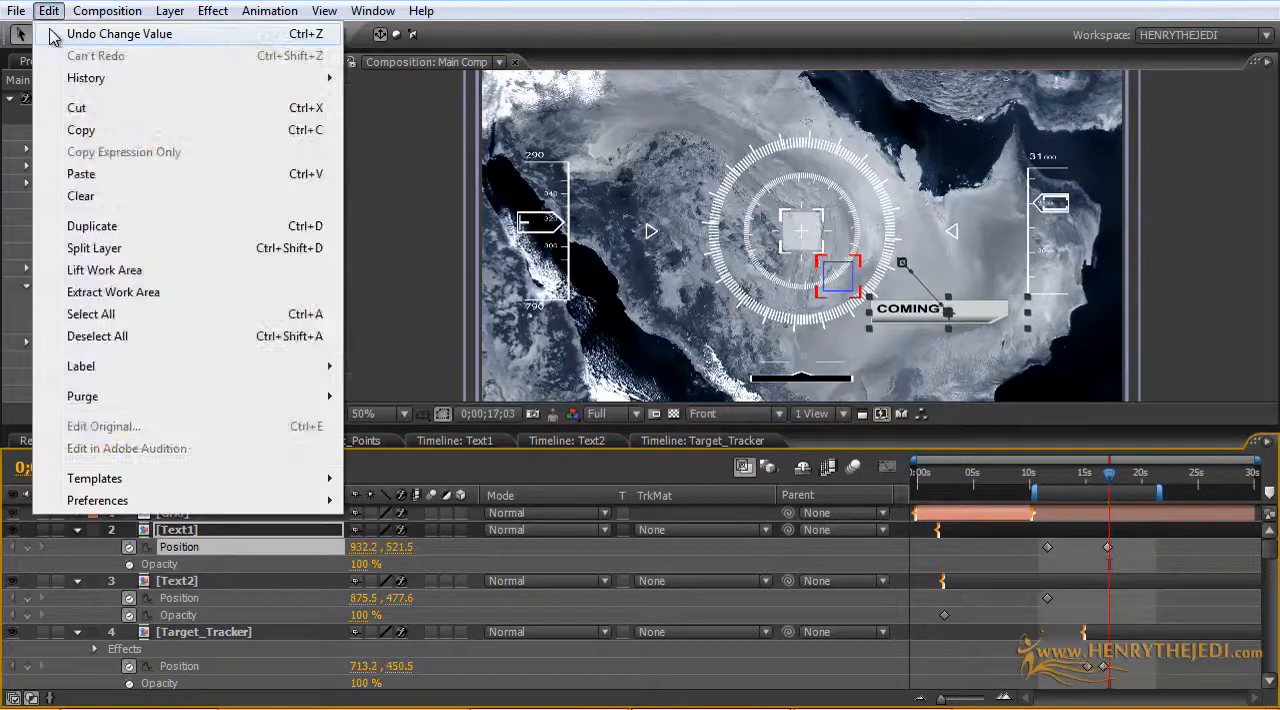
click(95, 33)
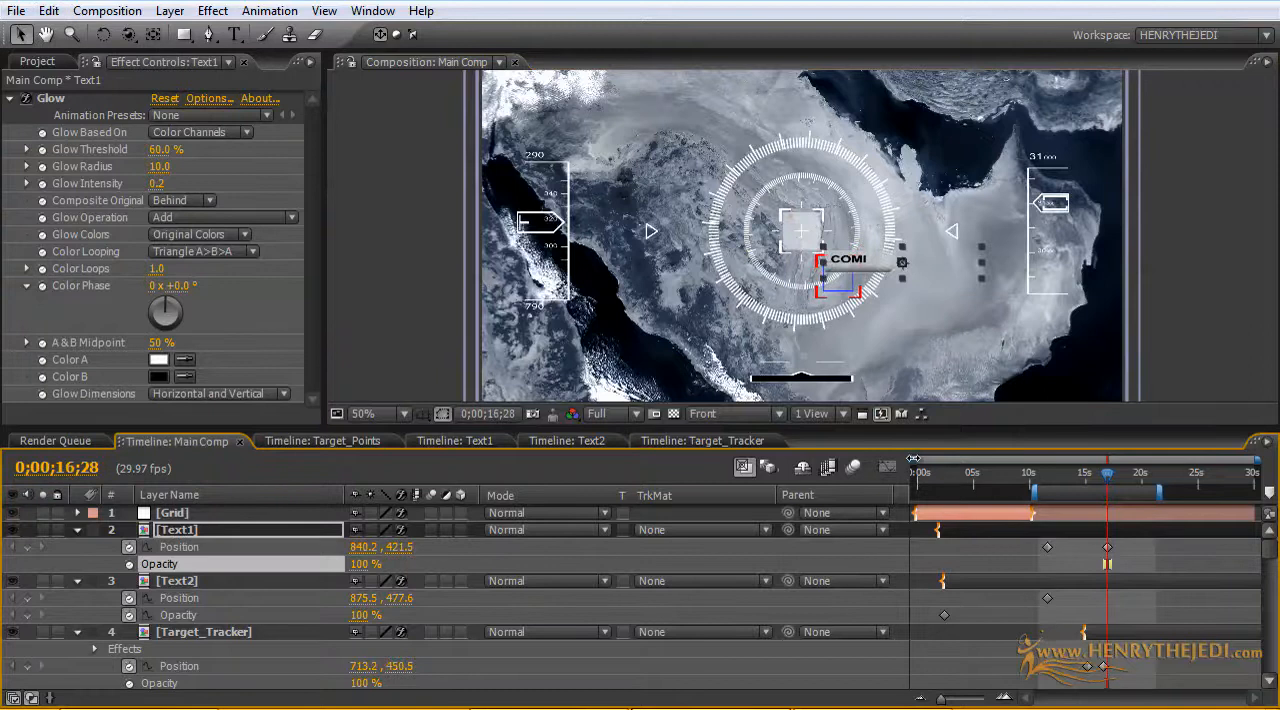
Step: Move the Text1 callout to about 928, 525 at its Position keyframe at 0;00;16;27, and check the COMING SOON.... reveal
drag(913, 458, 1065, 459)
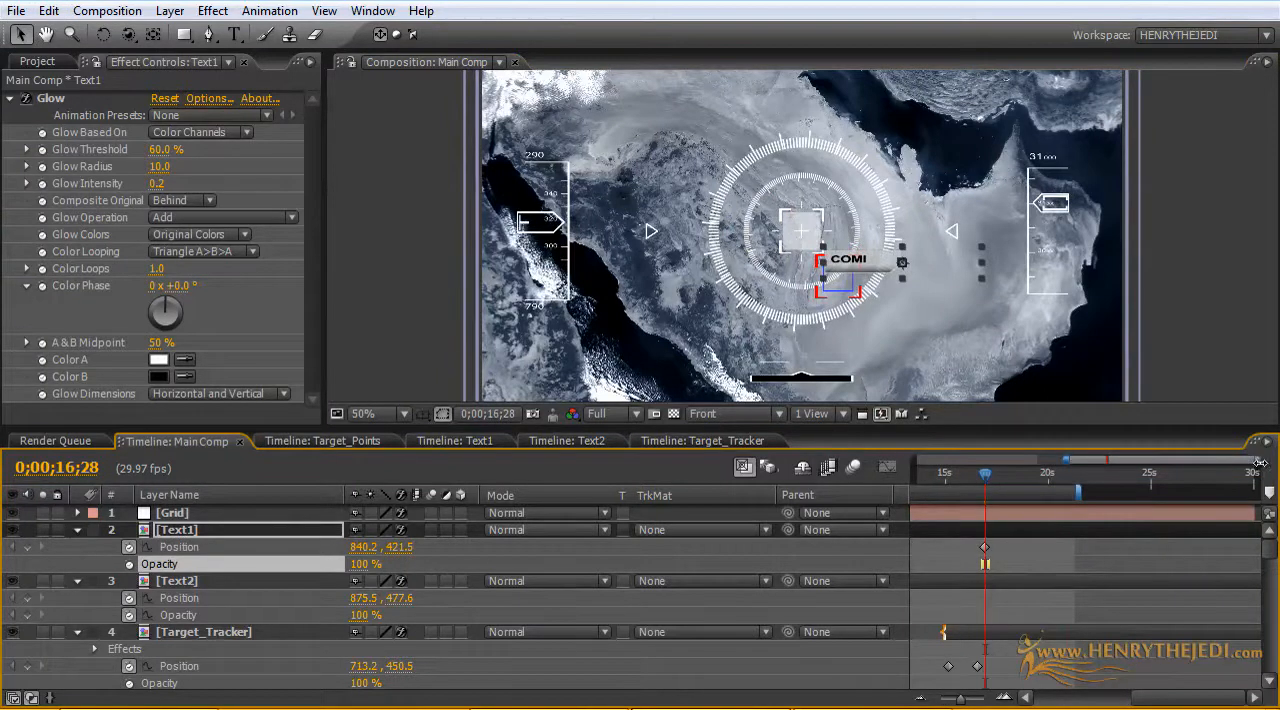
drag(1258, 462, 1107, 462)
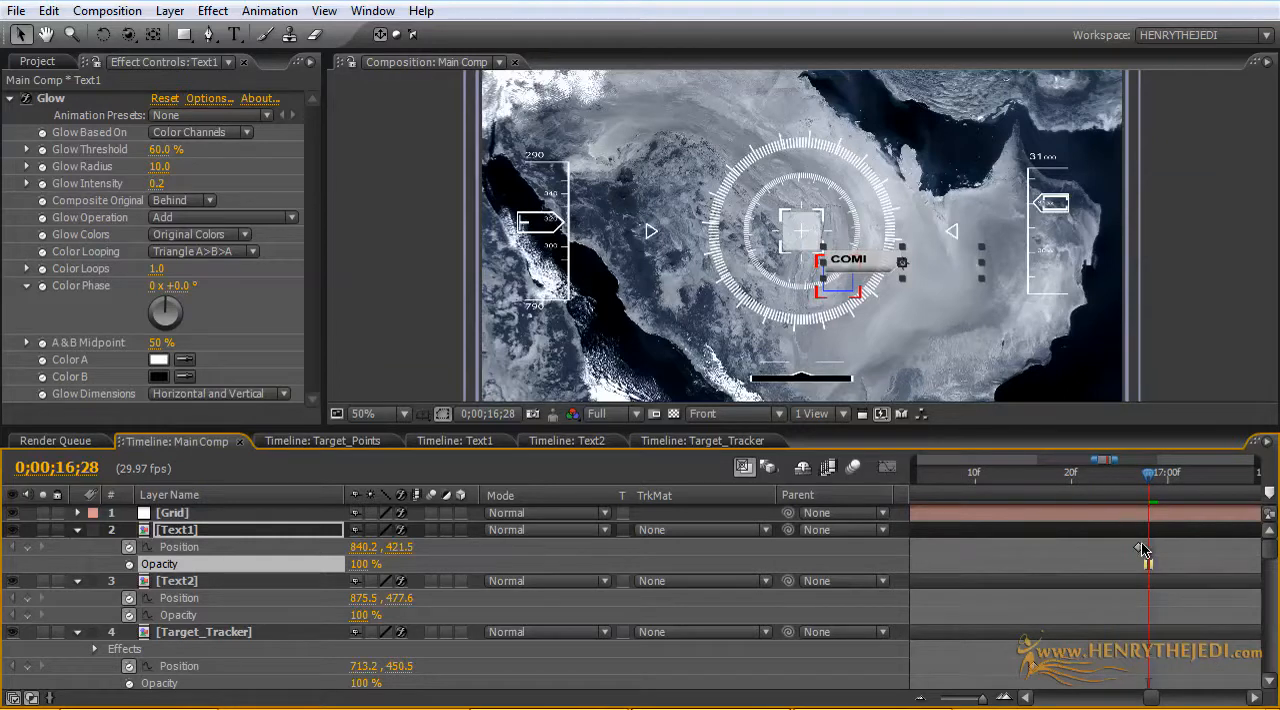
drag(1150, 488, 1138, 488)
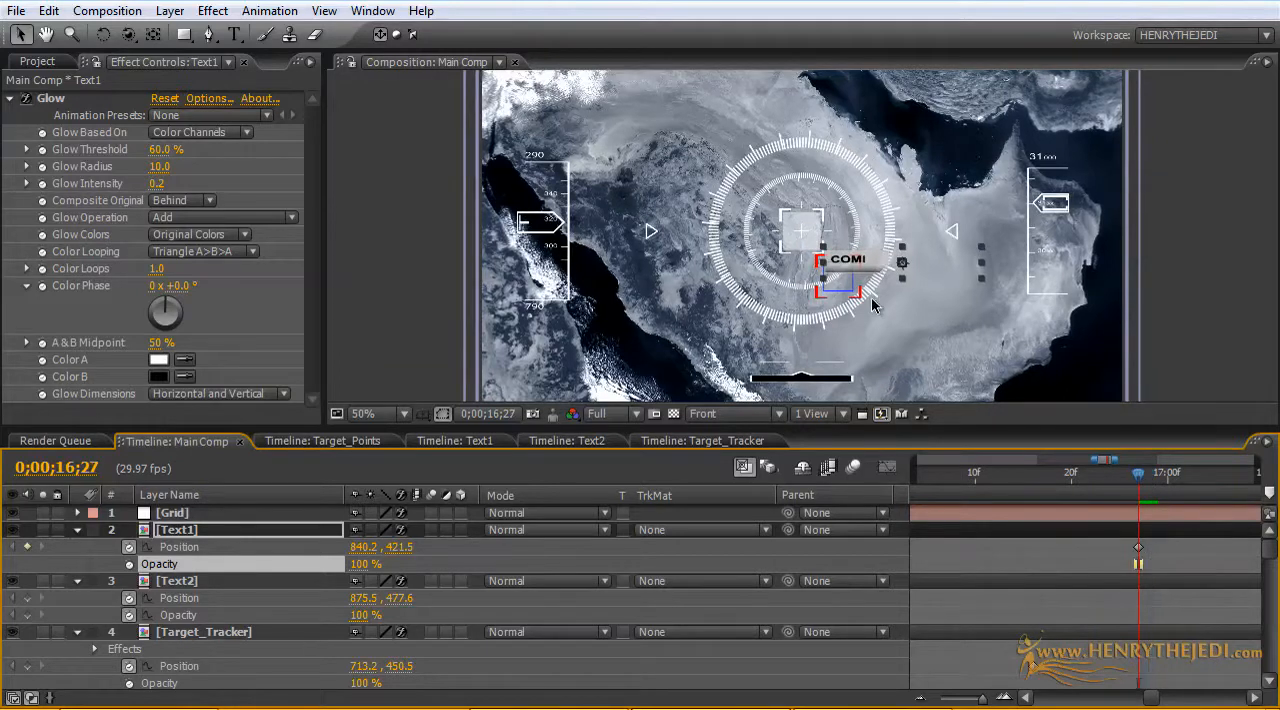
drag(877, 270, 921, 322)
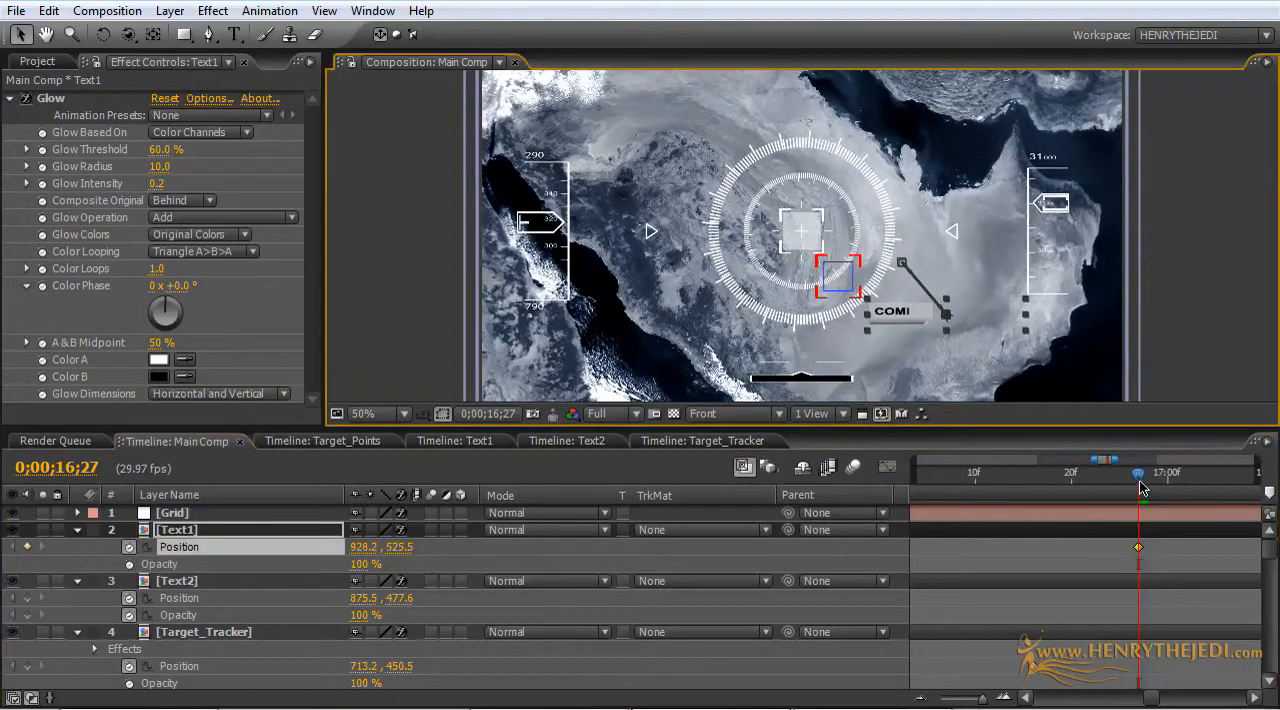
drag(1142, 487, 1180, 509)
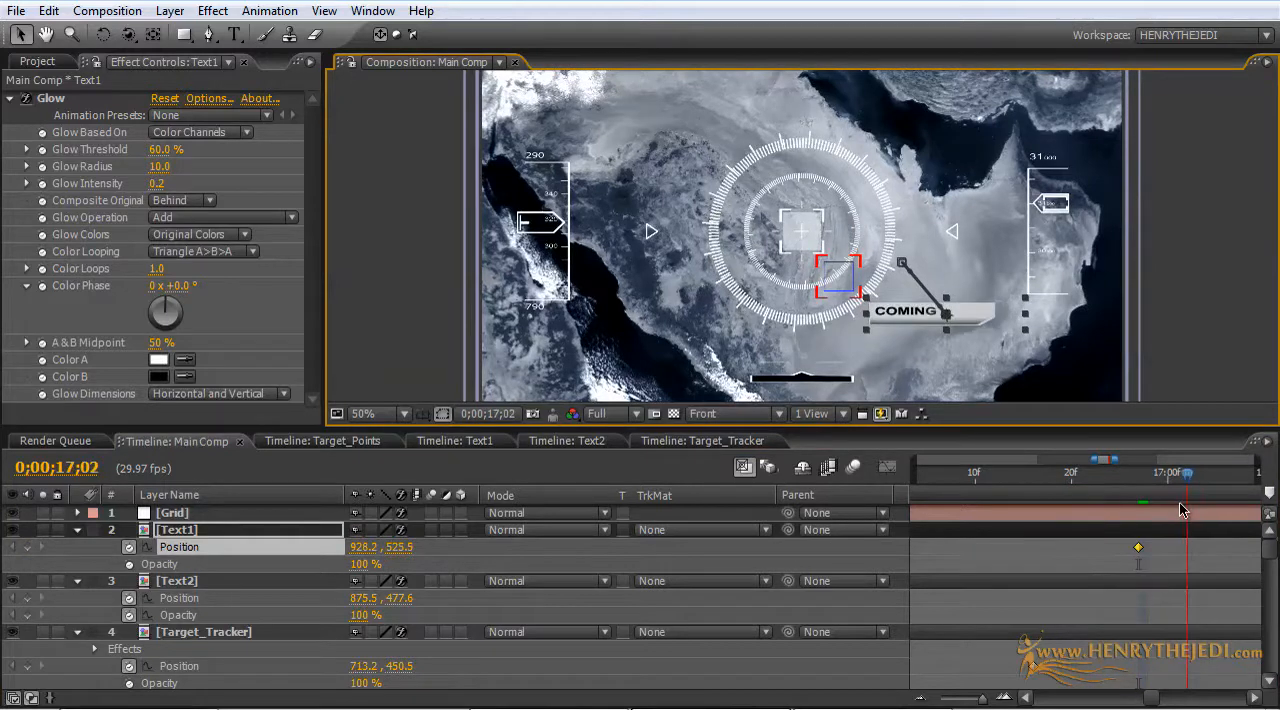
drag(1114, 463, 1276, 465)
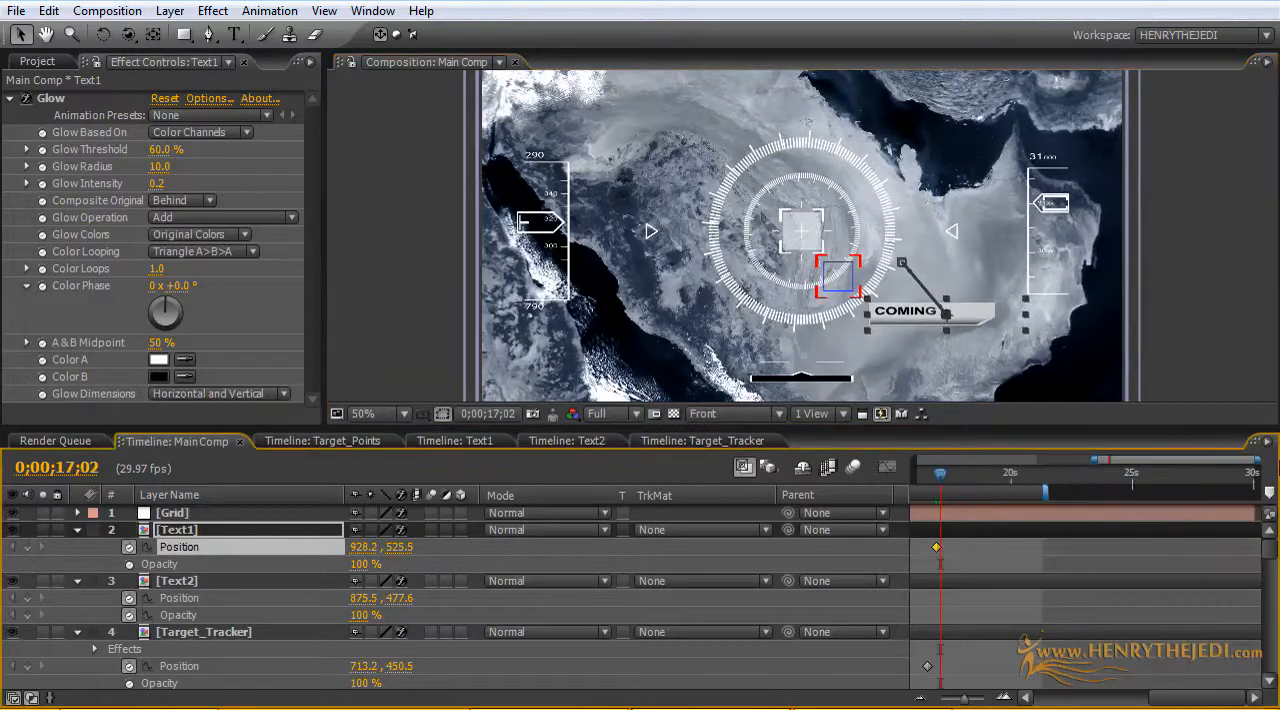
drag(1075, 457, 913, 458)
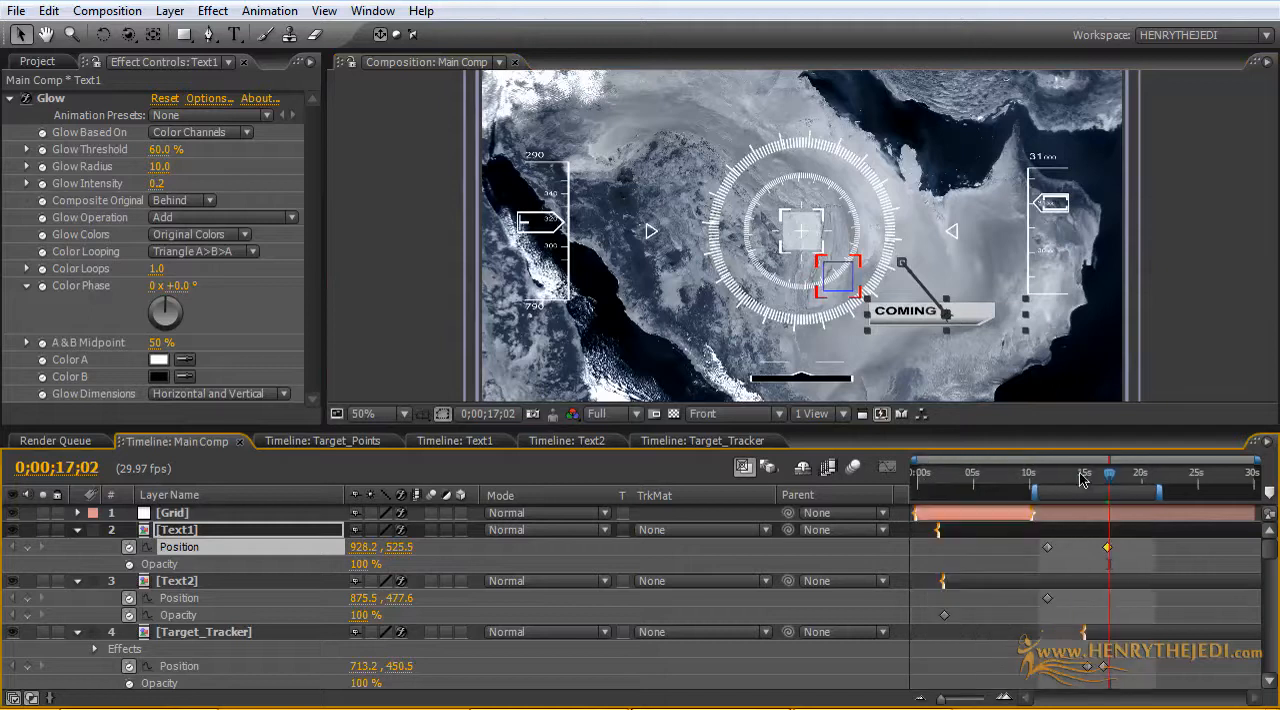
mouse_move(1110, 480)
mouse_down()
mouse_move(1080, 481)
mouse_move(1122, 485)
mouse_up()
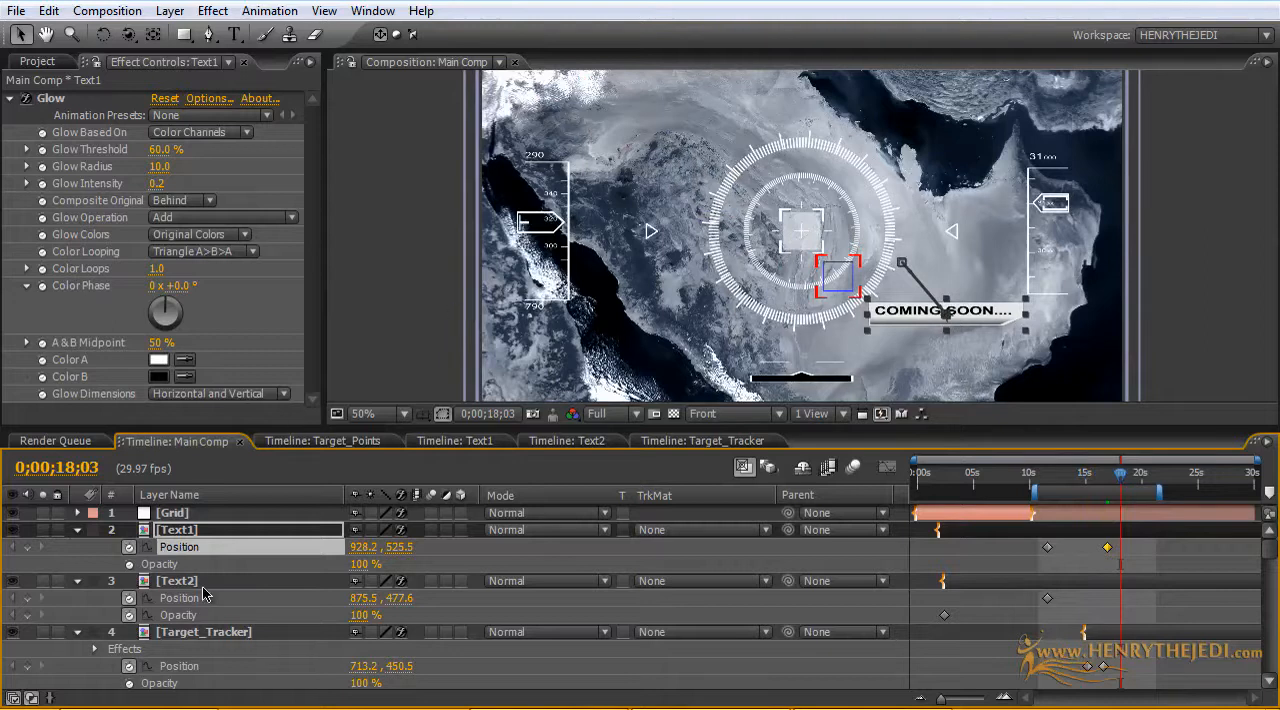
Step: Delete the first Rotation keyframe of Lock_On_Rotator, and move its remaining 0° keyframe to 0;00;15;07
scroll(226, 640, down, 3)
click(228, 647)
scroll(838, 626, down, 3)
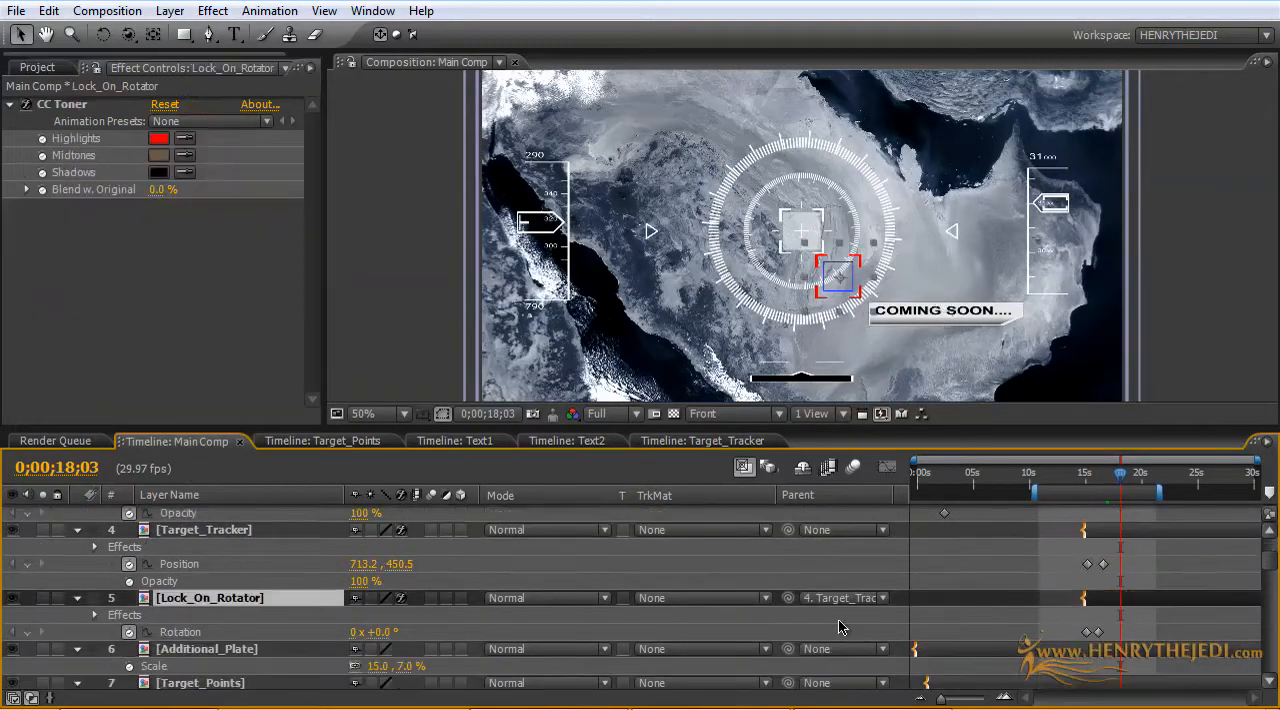
drag(1120, 476, 1087, 480)
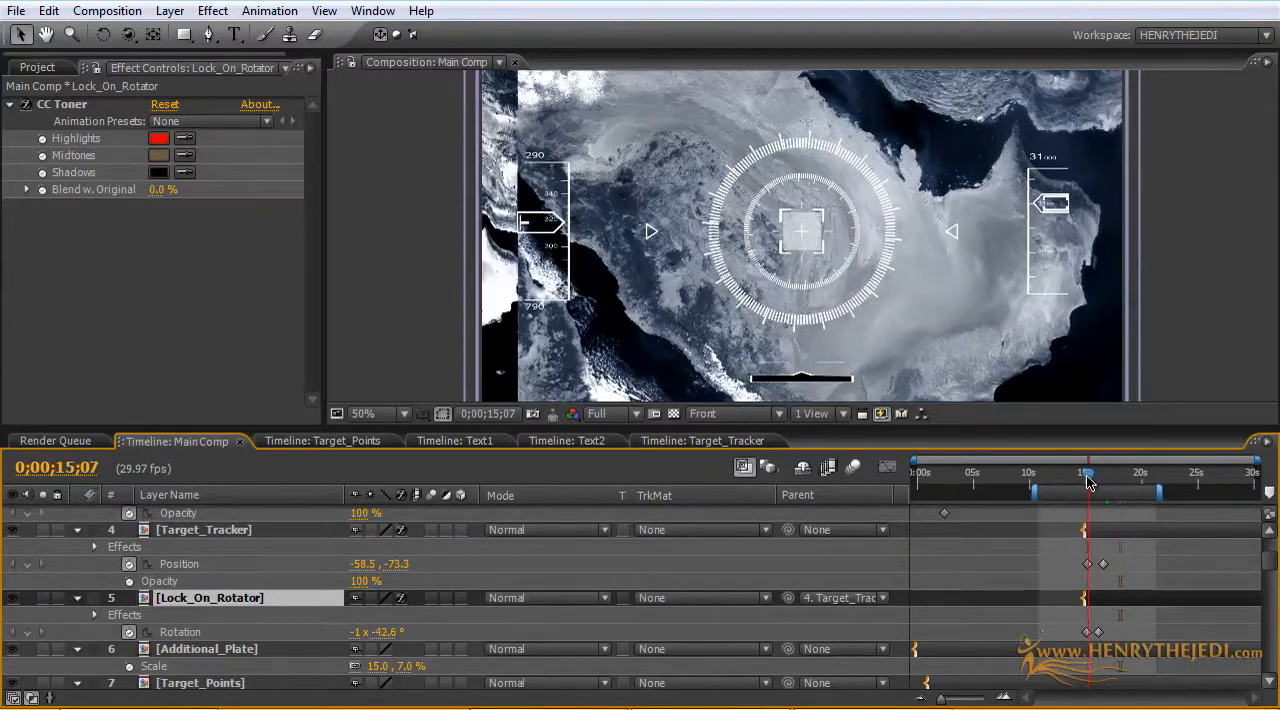
click(1087, 633)
key(Delete)
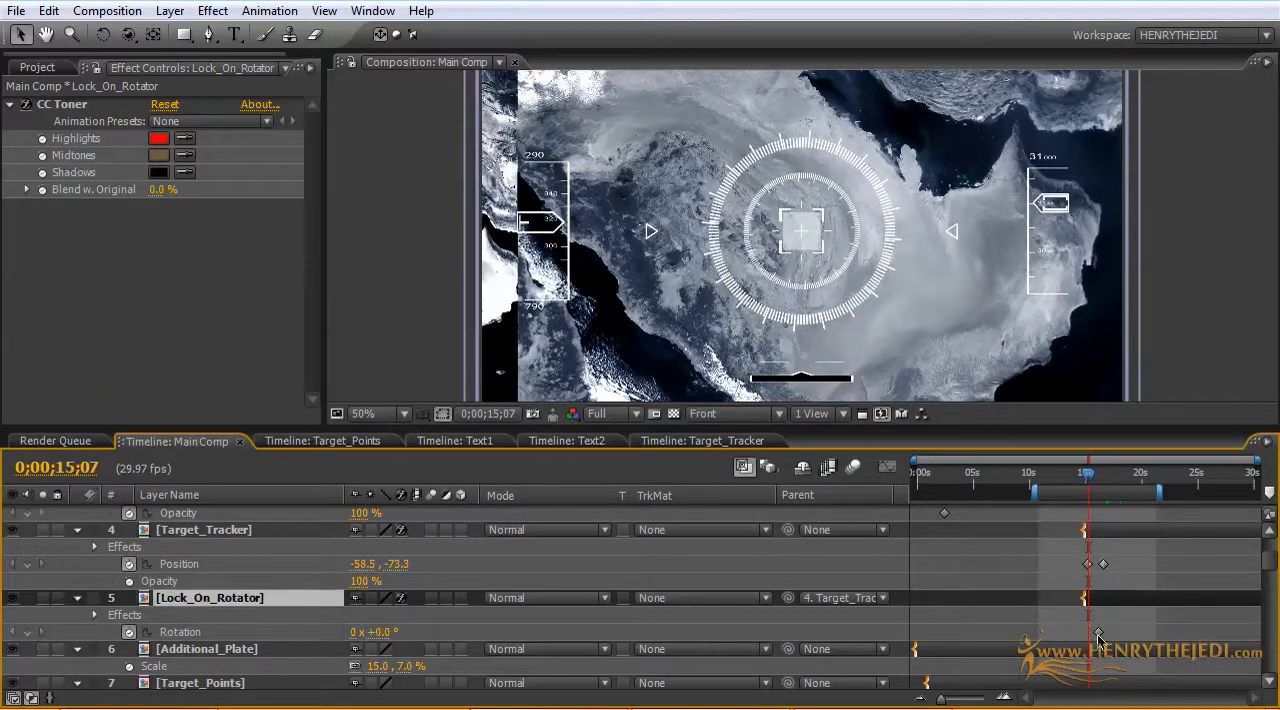
click(1098, 634)
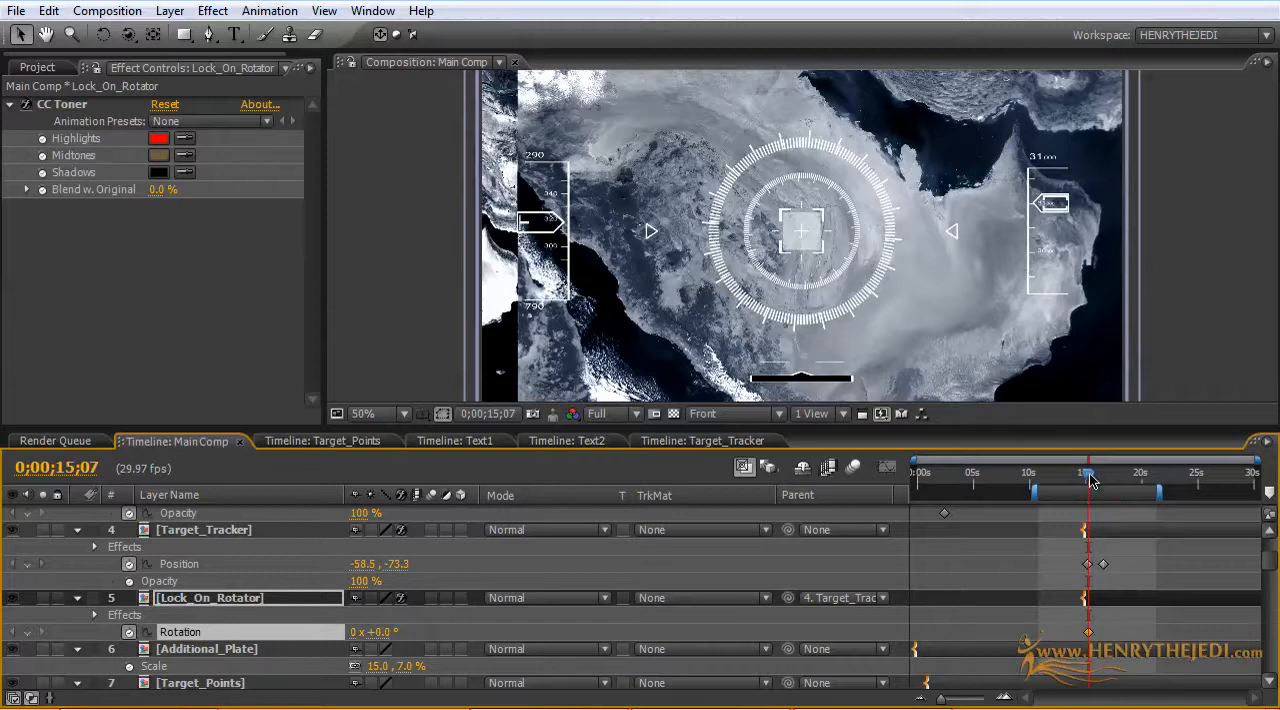
Step: Keyframe Lock_On_Rotator's Rotation at 0° at 0;00;15;23 and 0;00;16;12, and set it to 146° at 0;00;16;01
drag(1092, 482, 1095, 480)
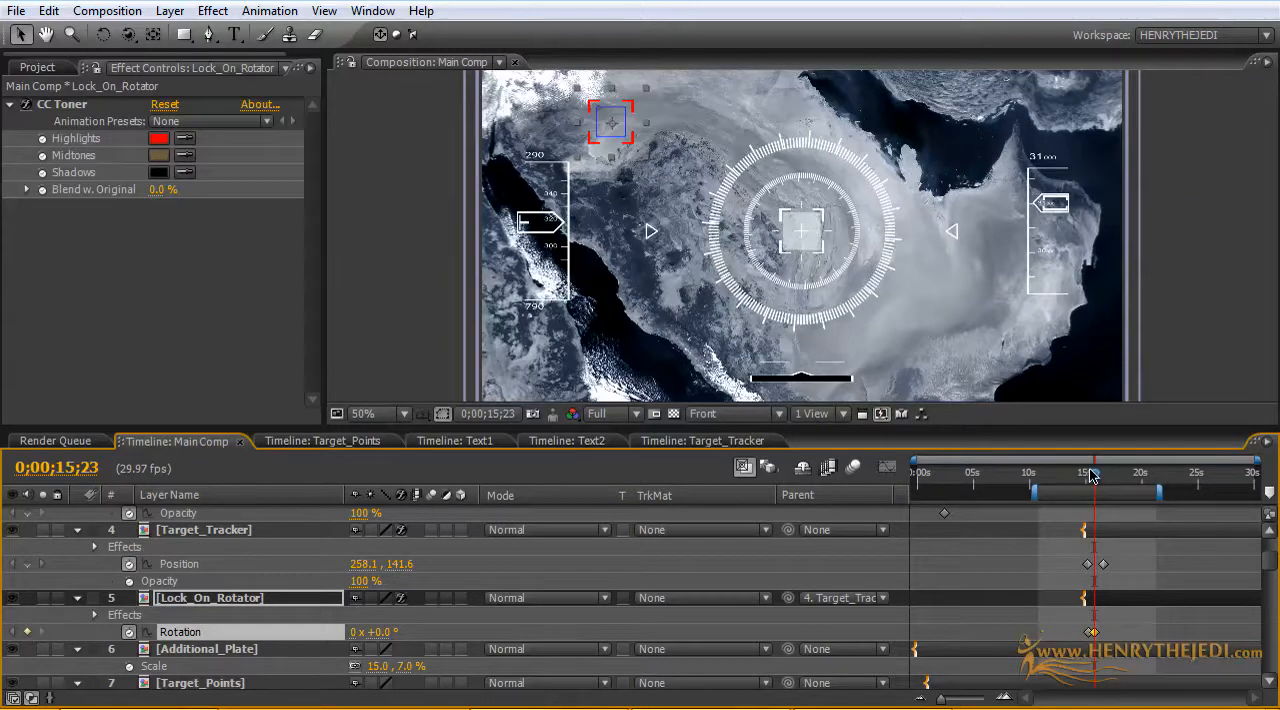
drag(1091, 476, 1100, 476)
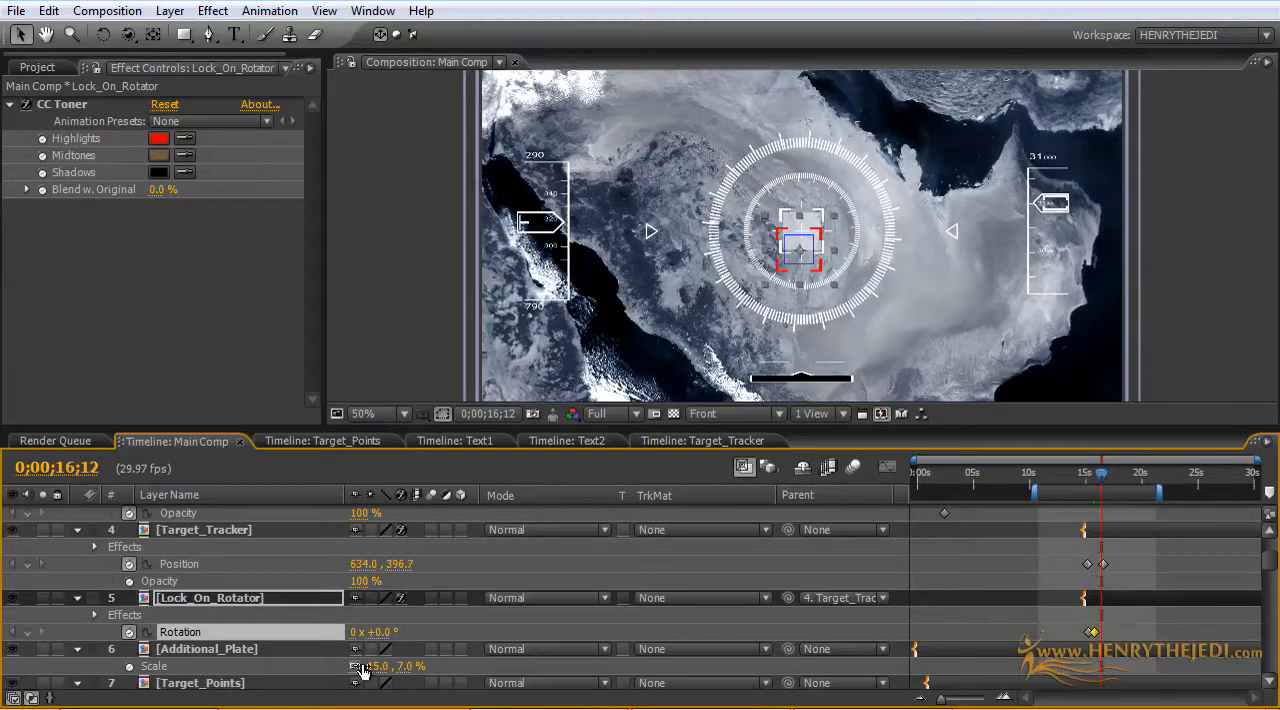
click(28, 633)
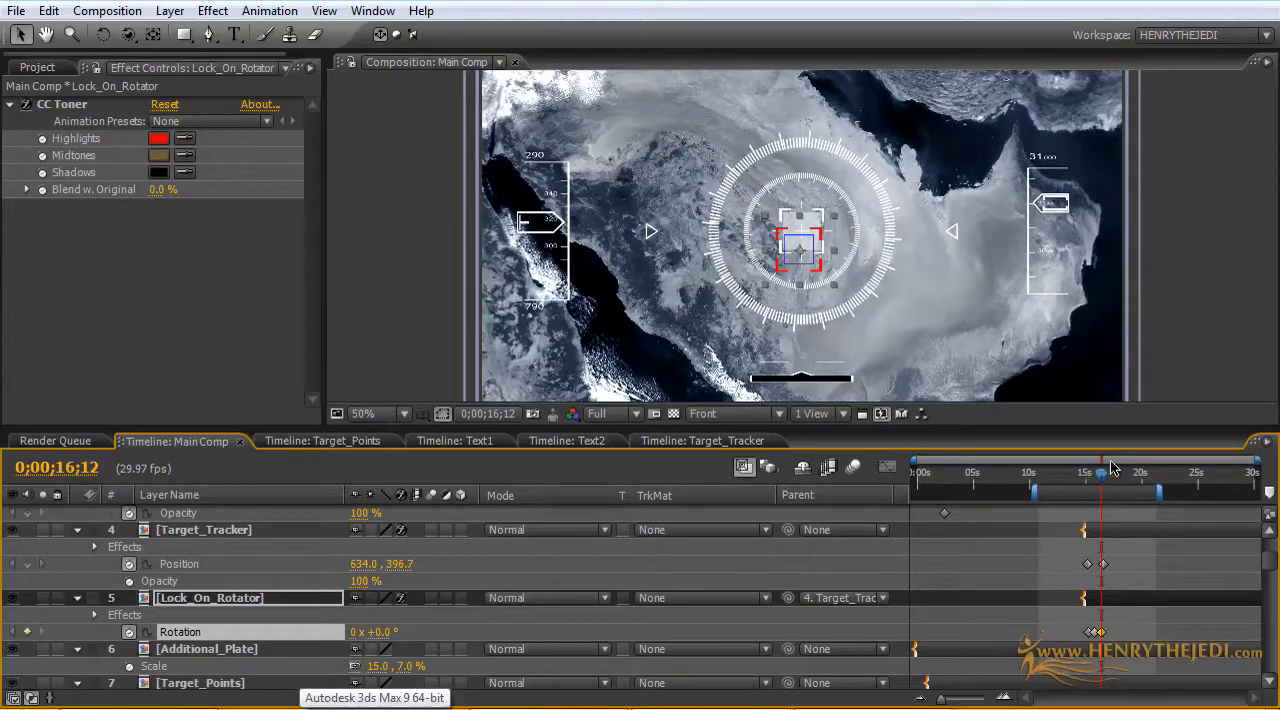
drag(1100, 478, 1097, 478)
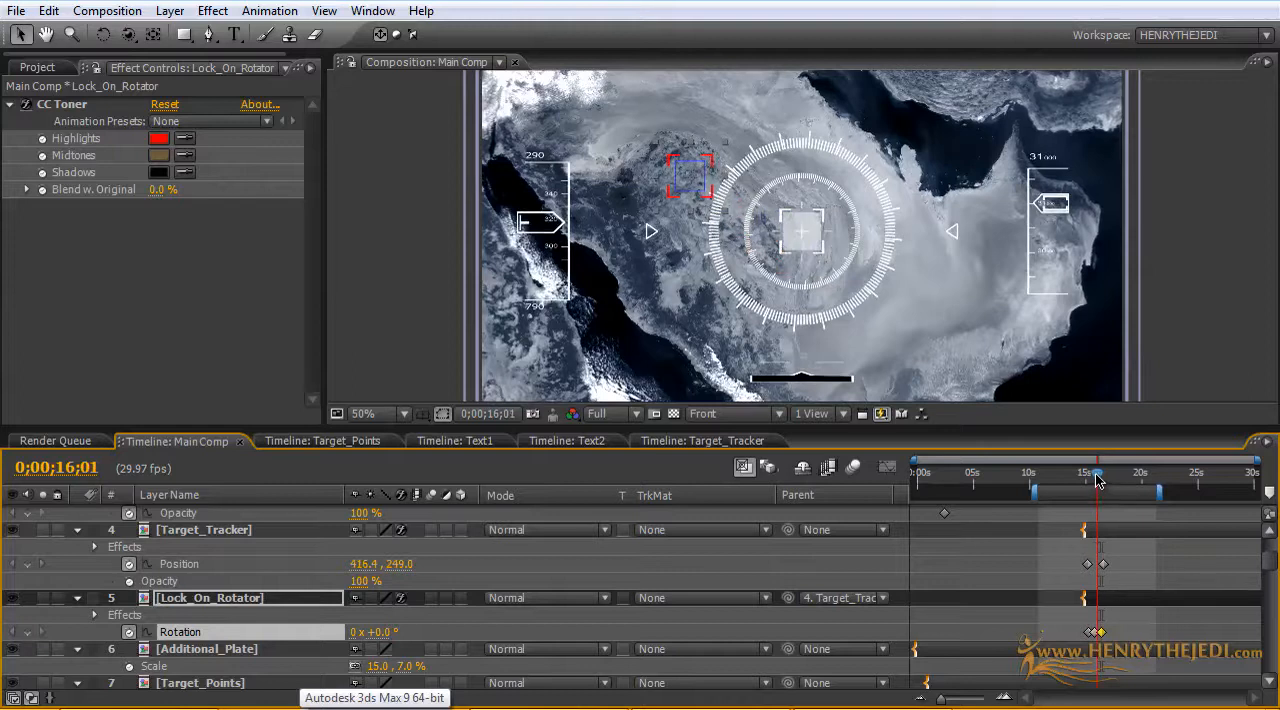
drag(384, 632, 525, 630)
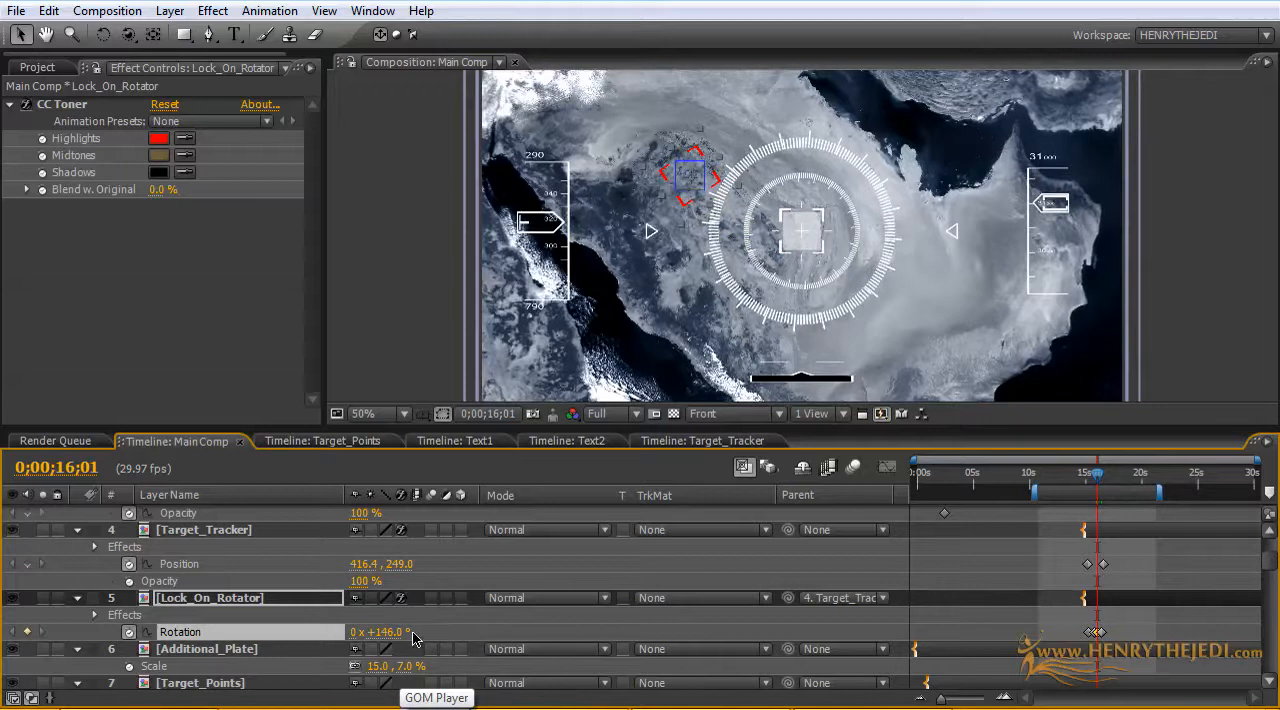
Step: Set Lock_On_Rotator's Rotation to 360° at 0;00;16;01
click(376, 632)
text(360)
key(Return)
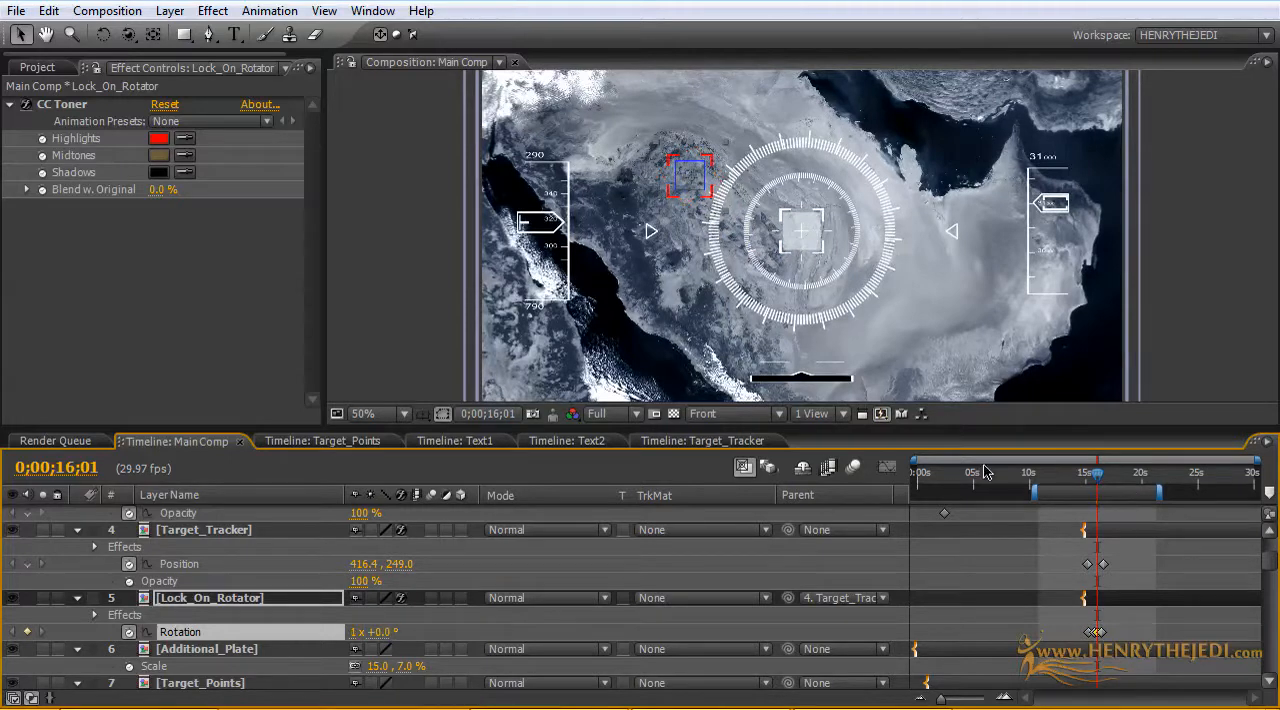
Step: Pull Lock_On_Rotator's last three Rotation keyframes earlier, to about 0;00;15;16, 0;00;15;24 and 0;00;16;03
drag(915, 458, 1047, 479)
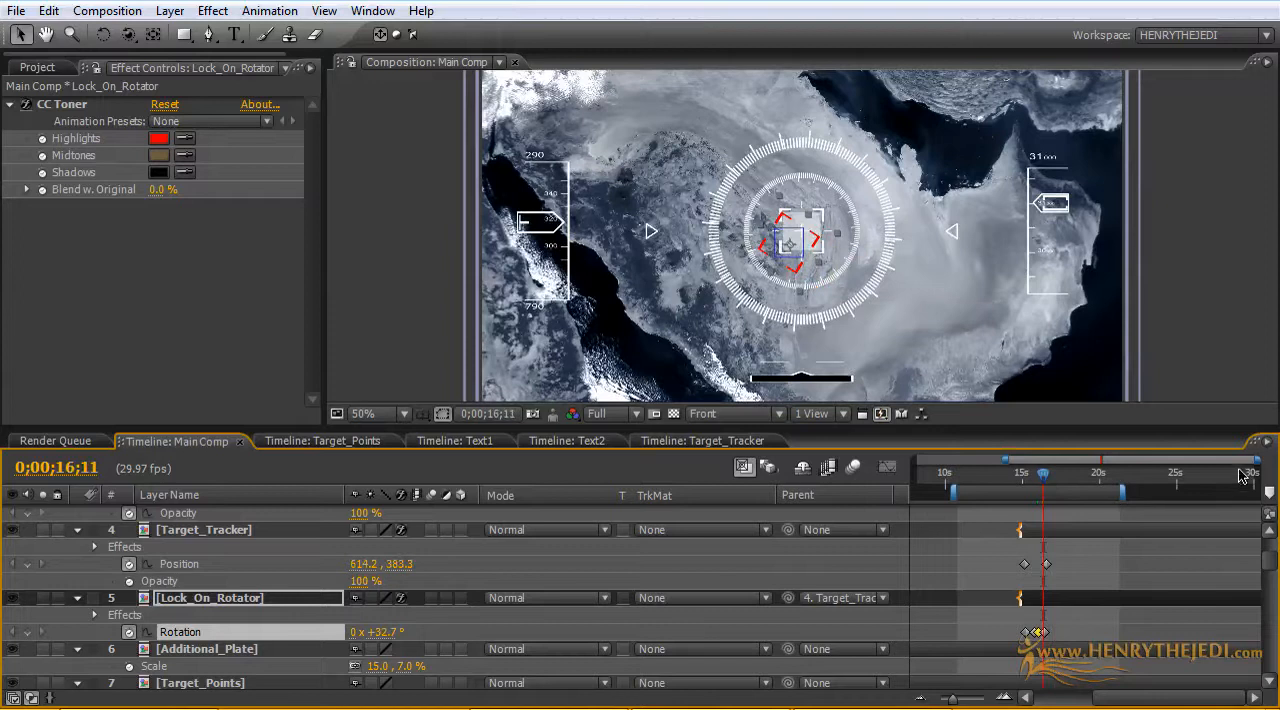
drag(1255, 459, 1138, 467)
drag(1043, 478, 993, 481)
mouse_move(1040, 636)
mouse_down()
mouse_move(992, 640)
mouse_move(1015, 632)
mouse_up()
click(1045, 632)
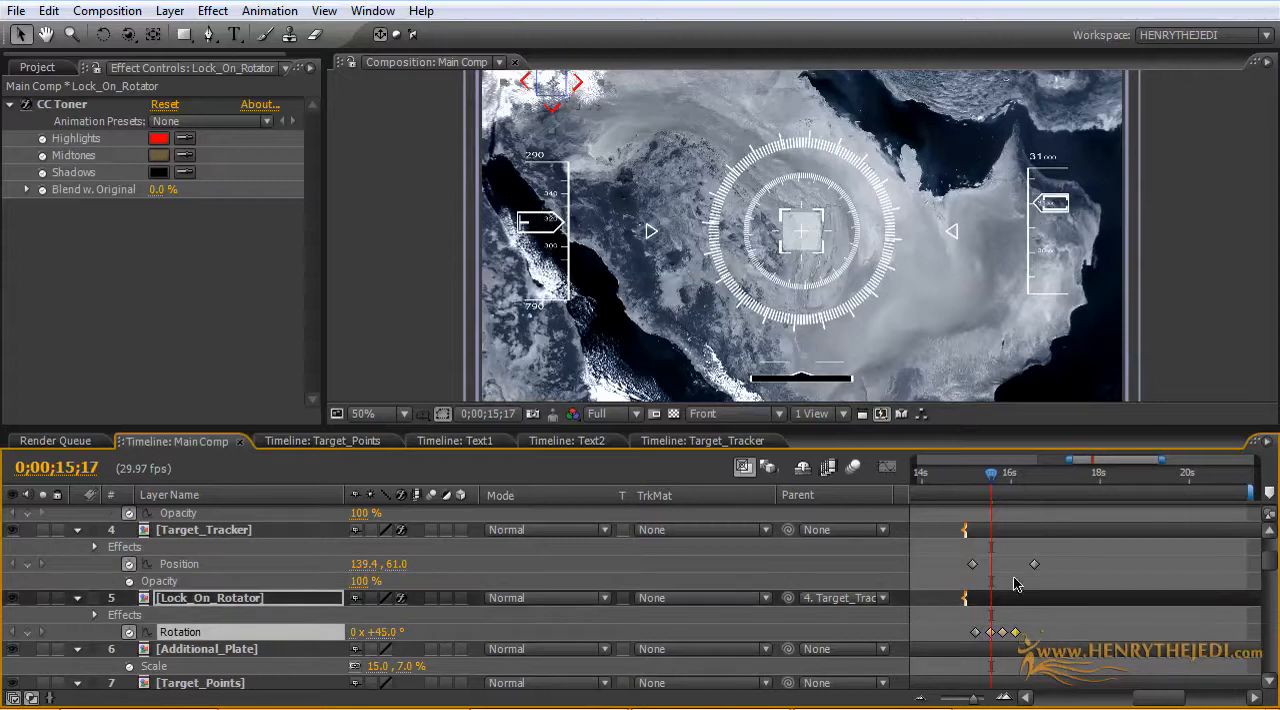
Step: Start the work area at about 0;00;14;12 and preview the lock-on rotation
drag(990, 482, 913, 459)
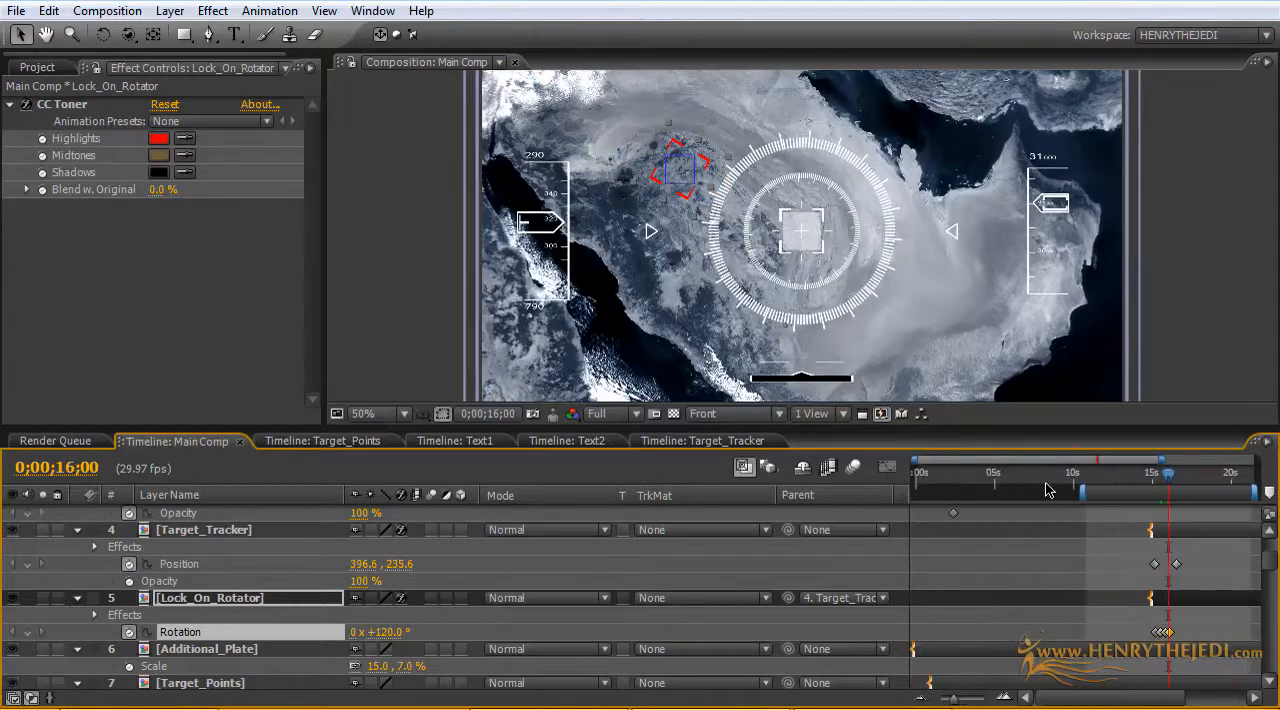
drag(1078, 490, 1138, 492)
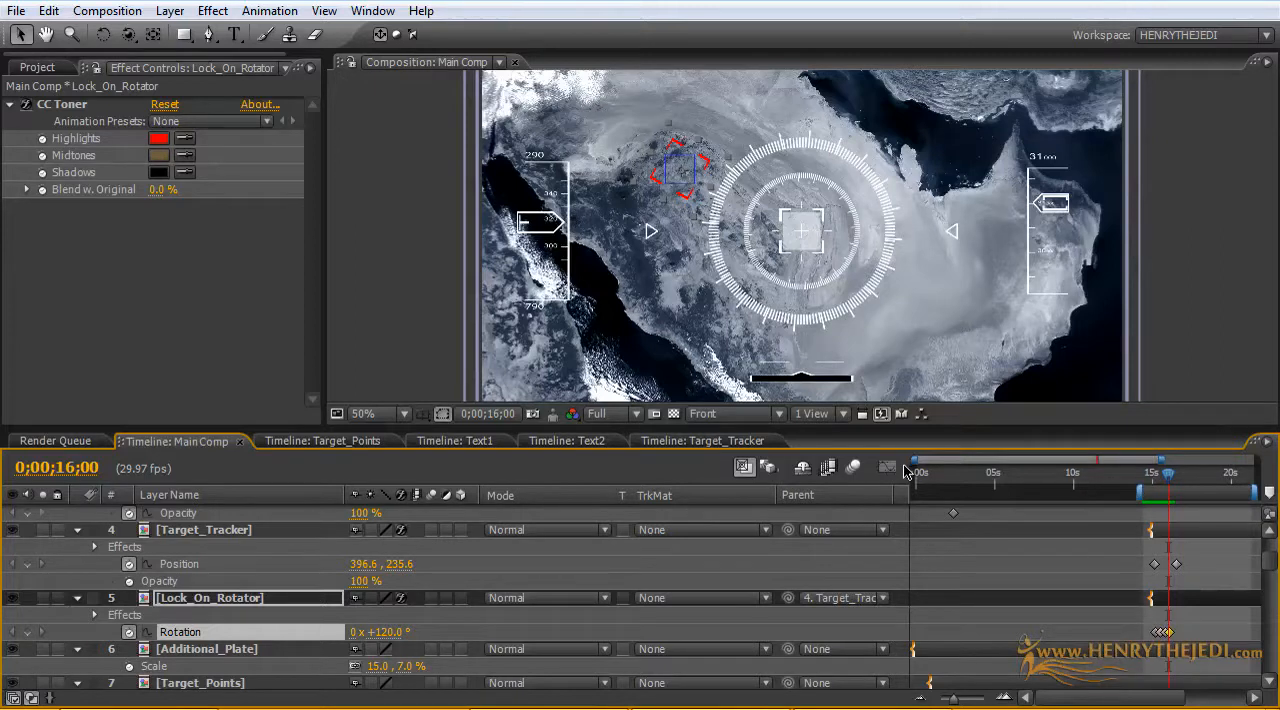
drag(915, 460, 1092, 463)
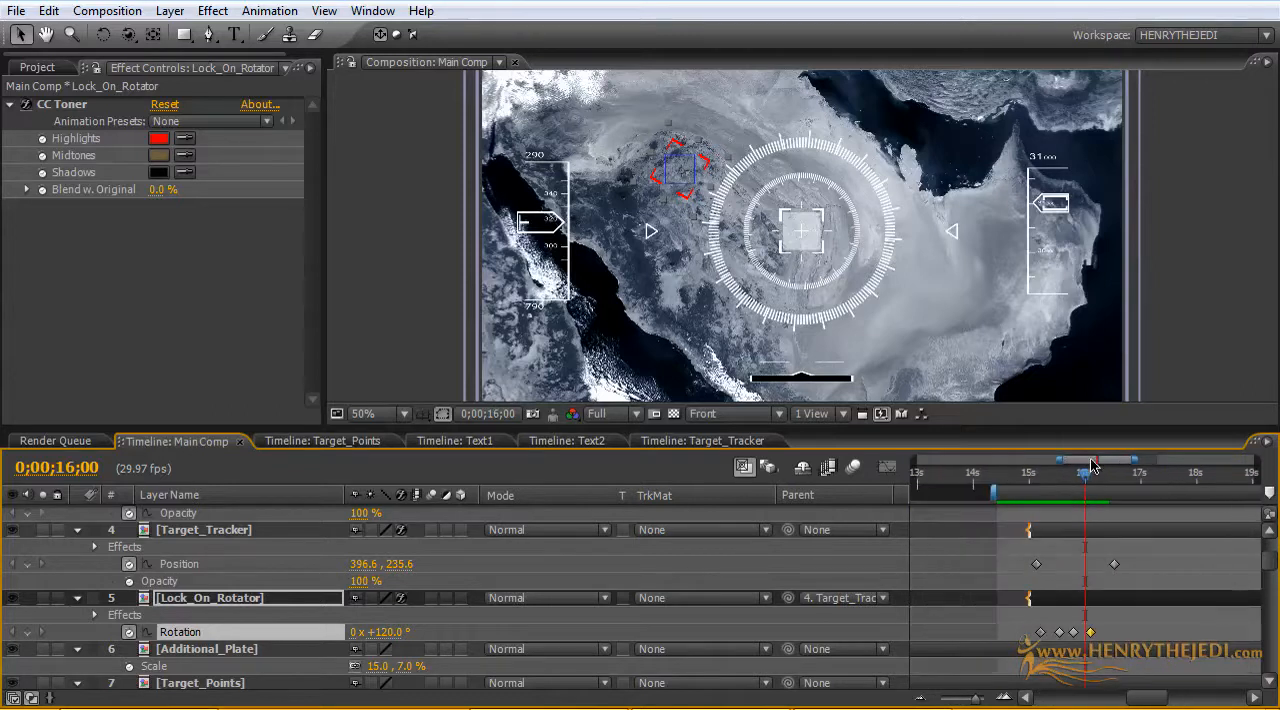
Step: Try 0 revolutions and 180° on Lock_On_Rotator's third Rotation keyframe
double_click(1073, 633)
click(642, 218)
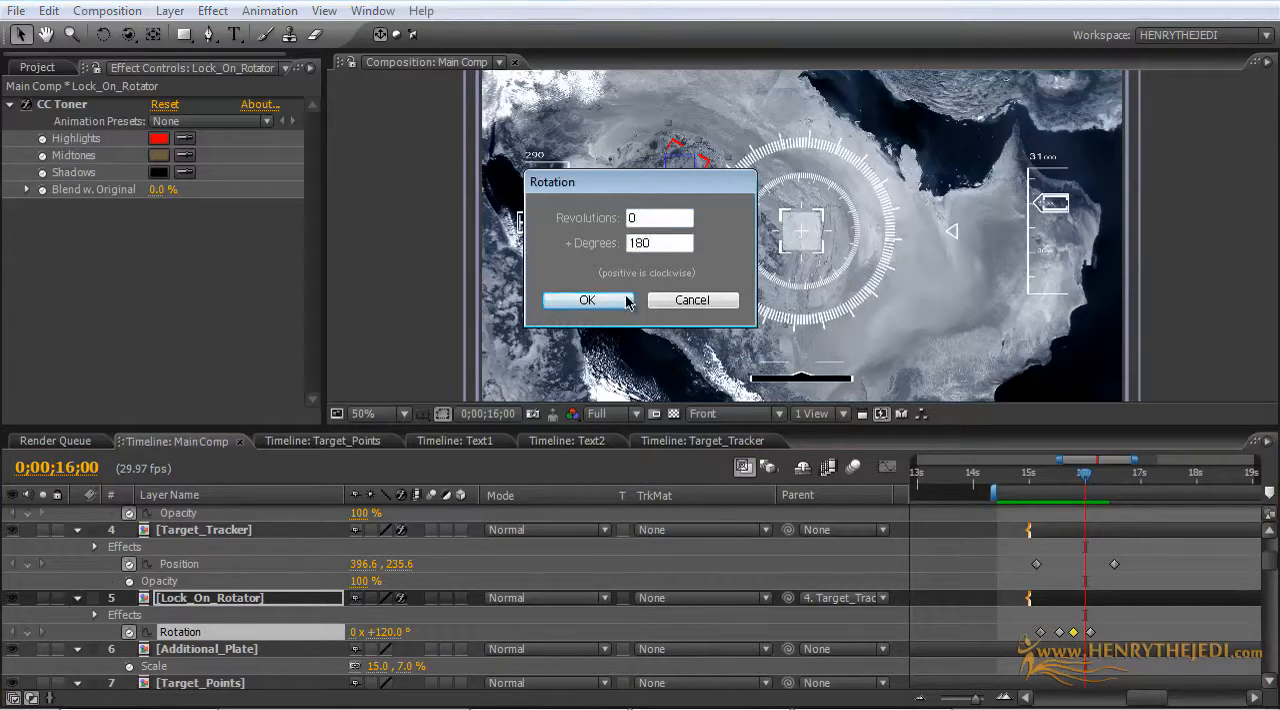
click(588, 300)
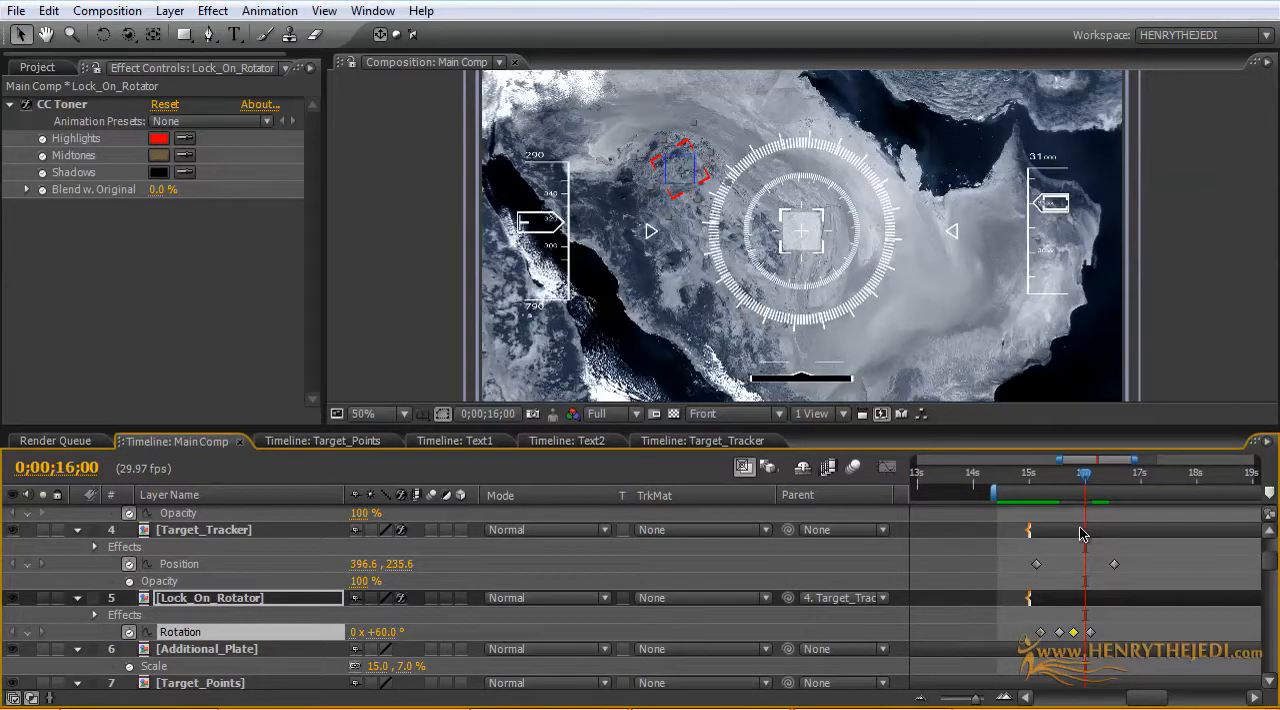
Step: Set Lock_On_Rotator's third Rotation keyframe to 1 revolution and 0 degrees
double_click(1073, 633)
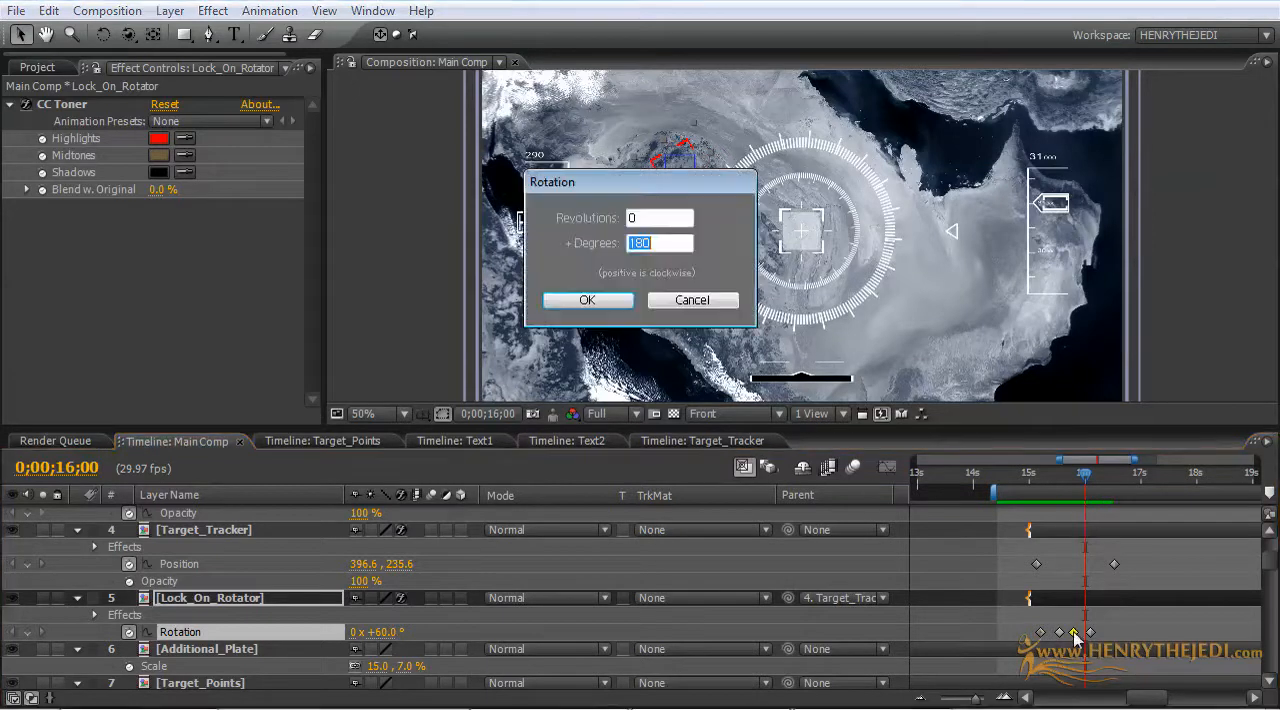
double_click(656, 220)
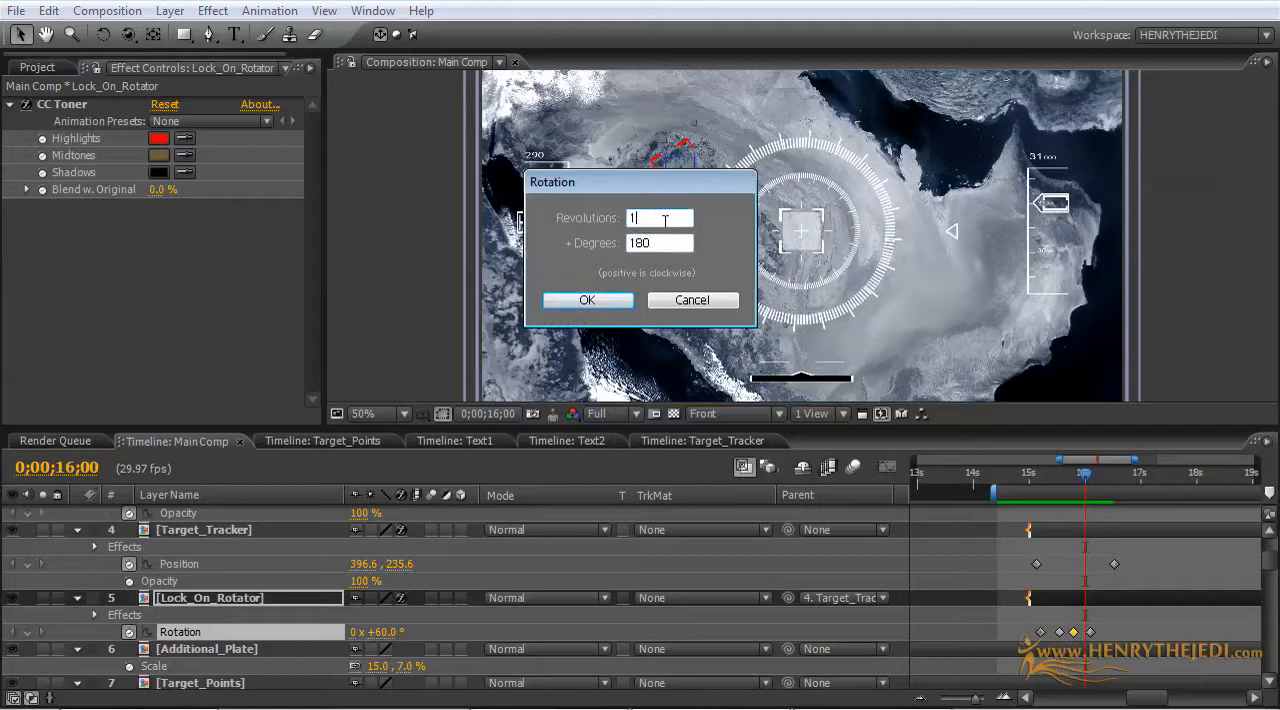
double_click(656, 242)
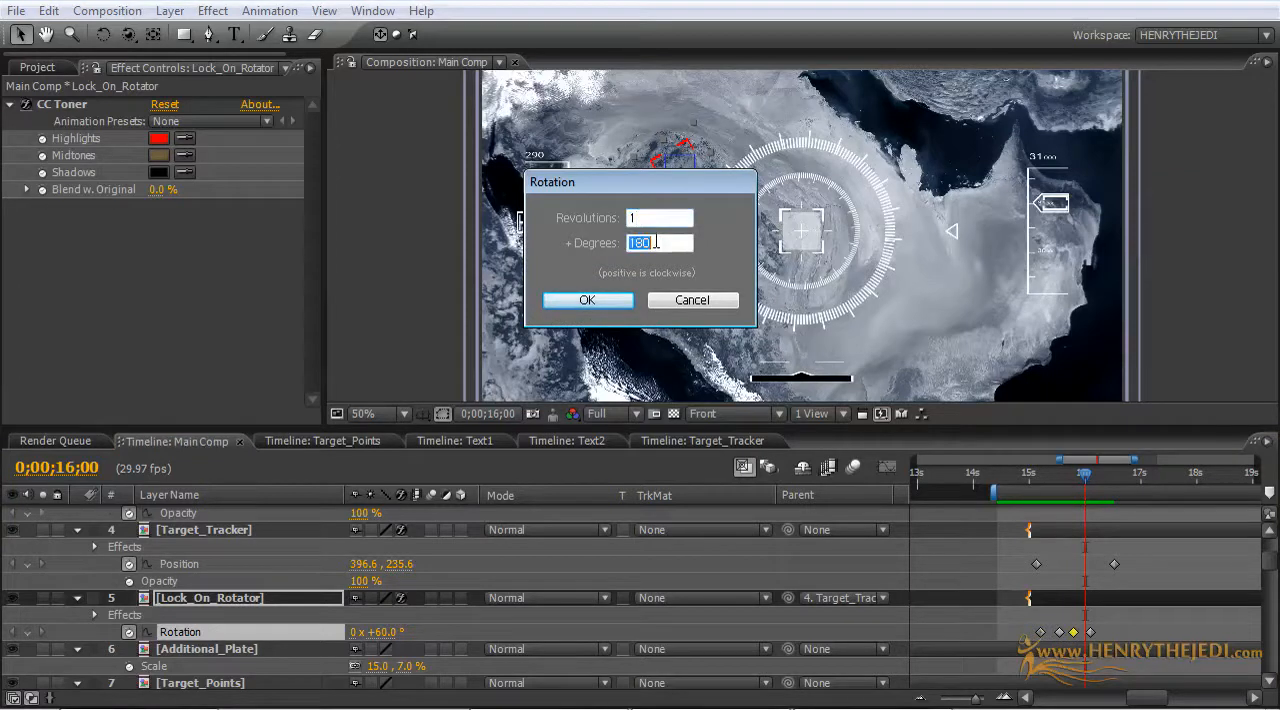
click(588, 301)
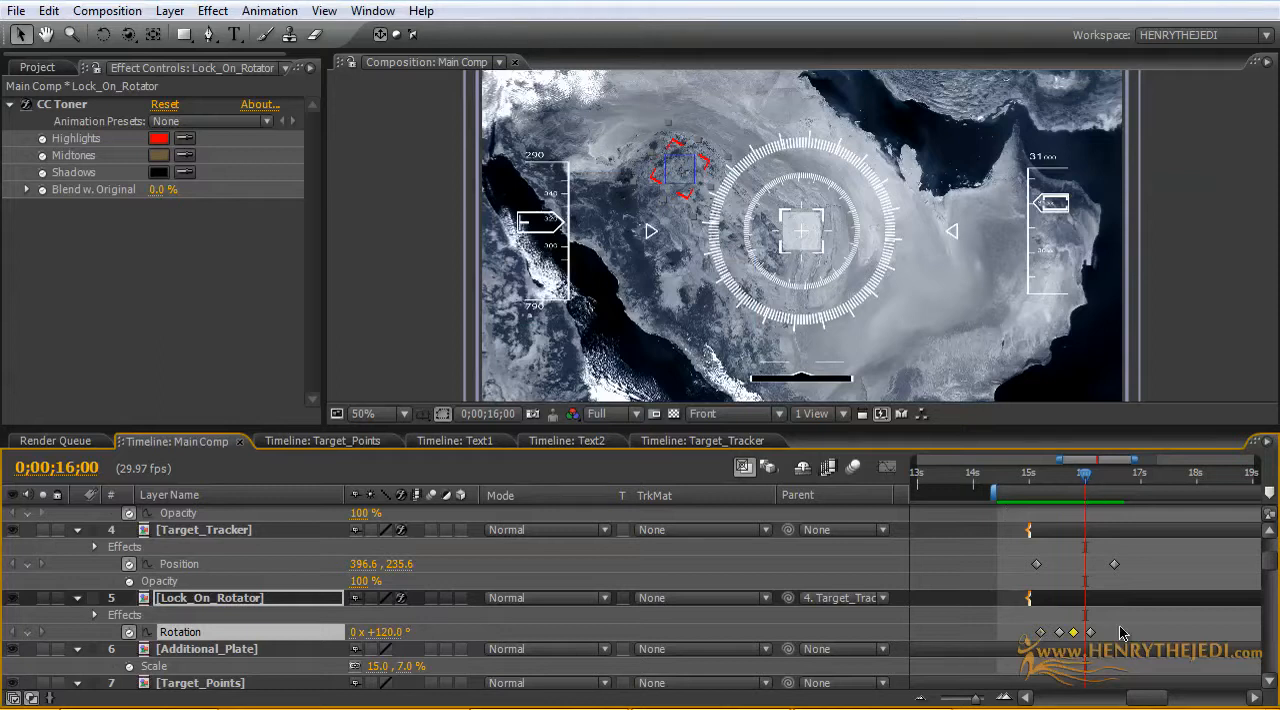
Step: Tighten the rotator's spin by moving its third Rotation keyframe to about 0;00;15;21 and the fourth to about 0;00;15;25
drag(1090, 637, 1085, 637)
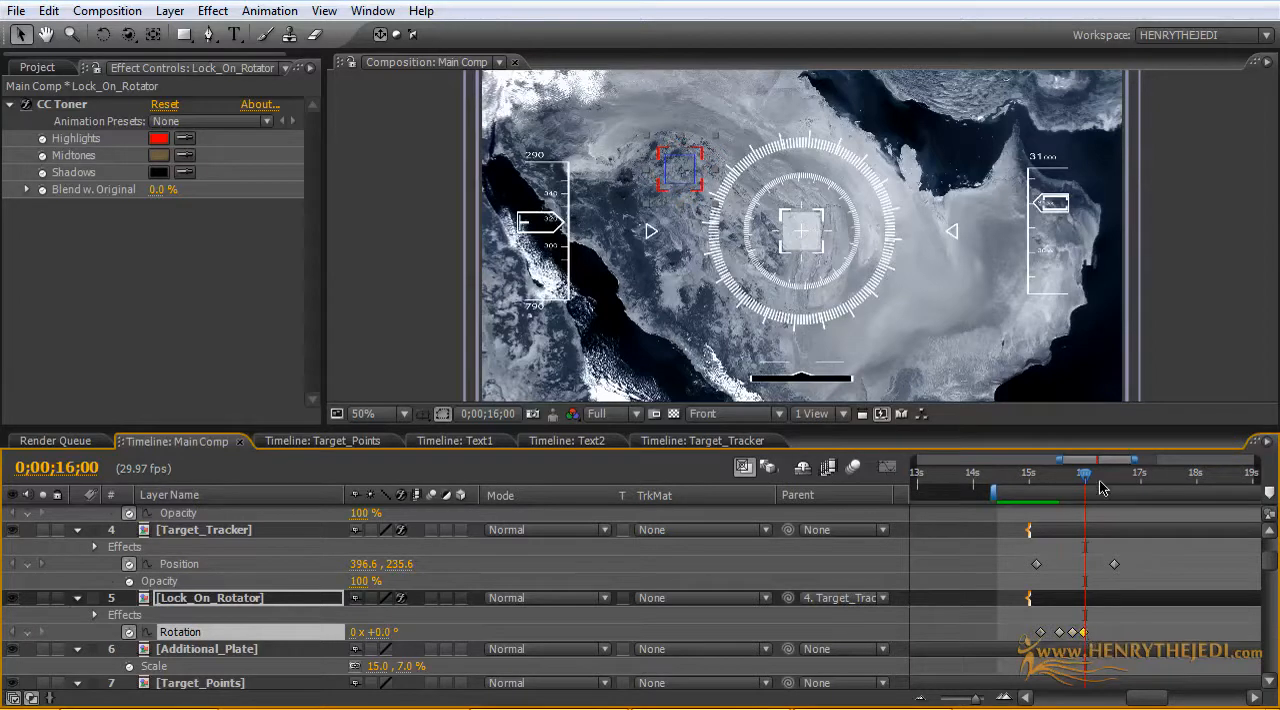
drag(1088, 479, 1060, 479)
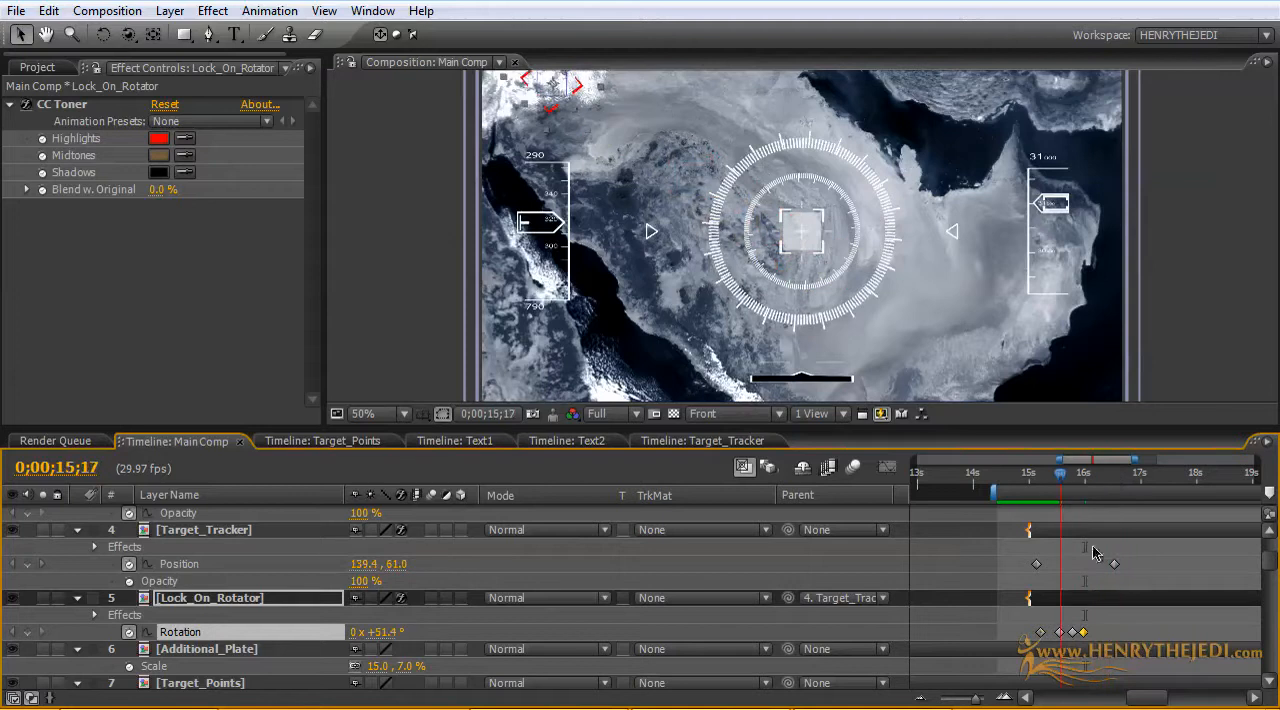
drag(1078, 632, 1063, 636)
click(1093, 633)
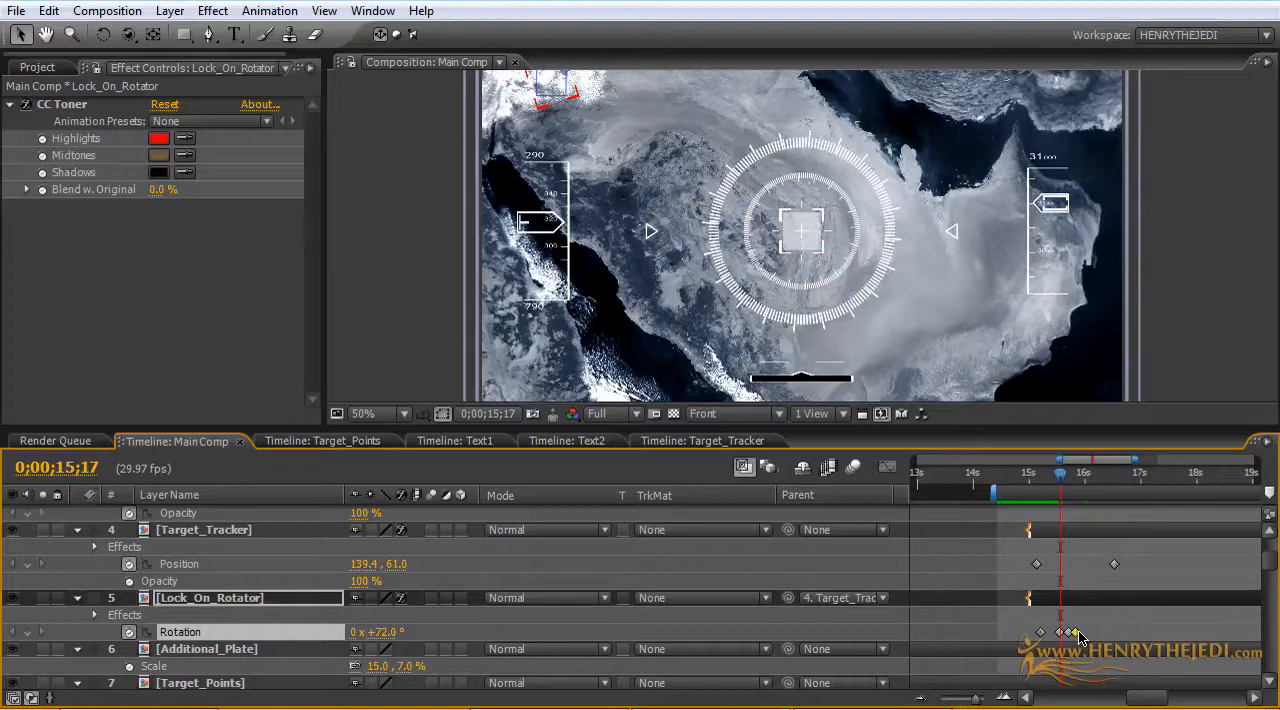
Step: Copy all four Rotation keyframes of Lock_On_Rotator and paste them at 0;00;16;16
drag(1062, 485, 1114, 480)
drag(1100, 637, 1030, 640)
click(48, 11)
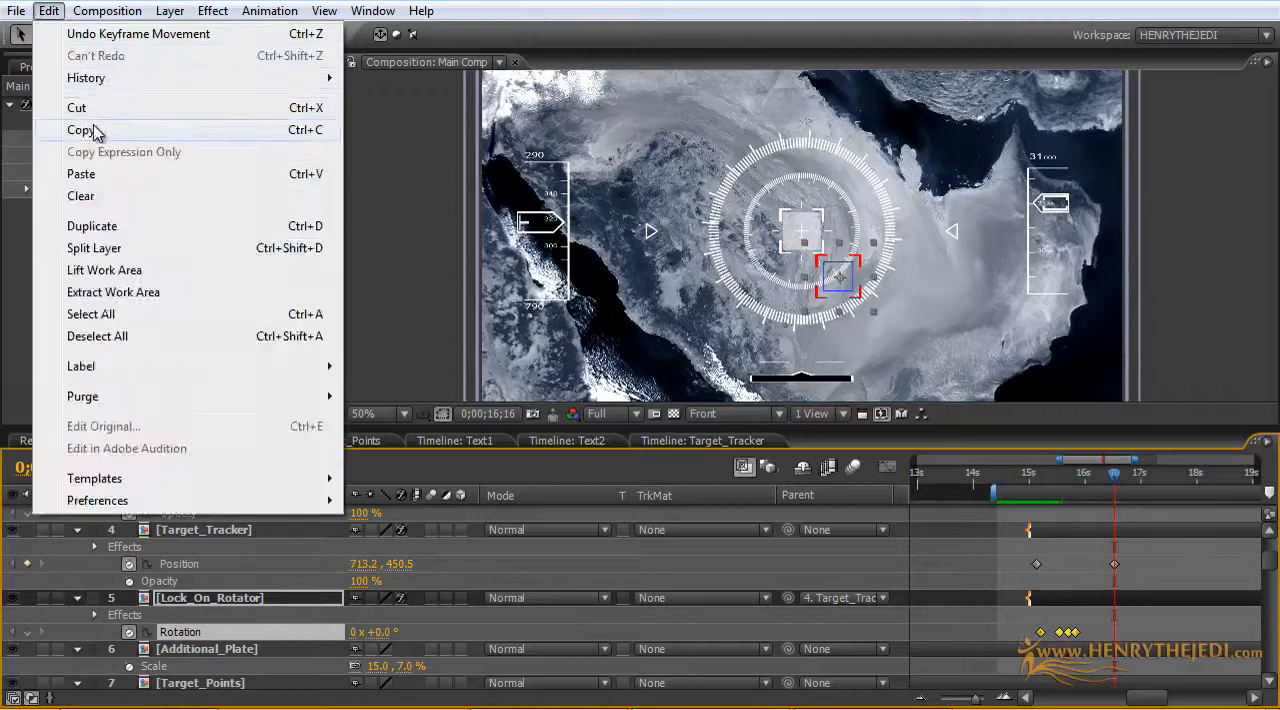
click(91, 129)
click(48, 11)
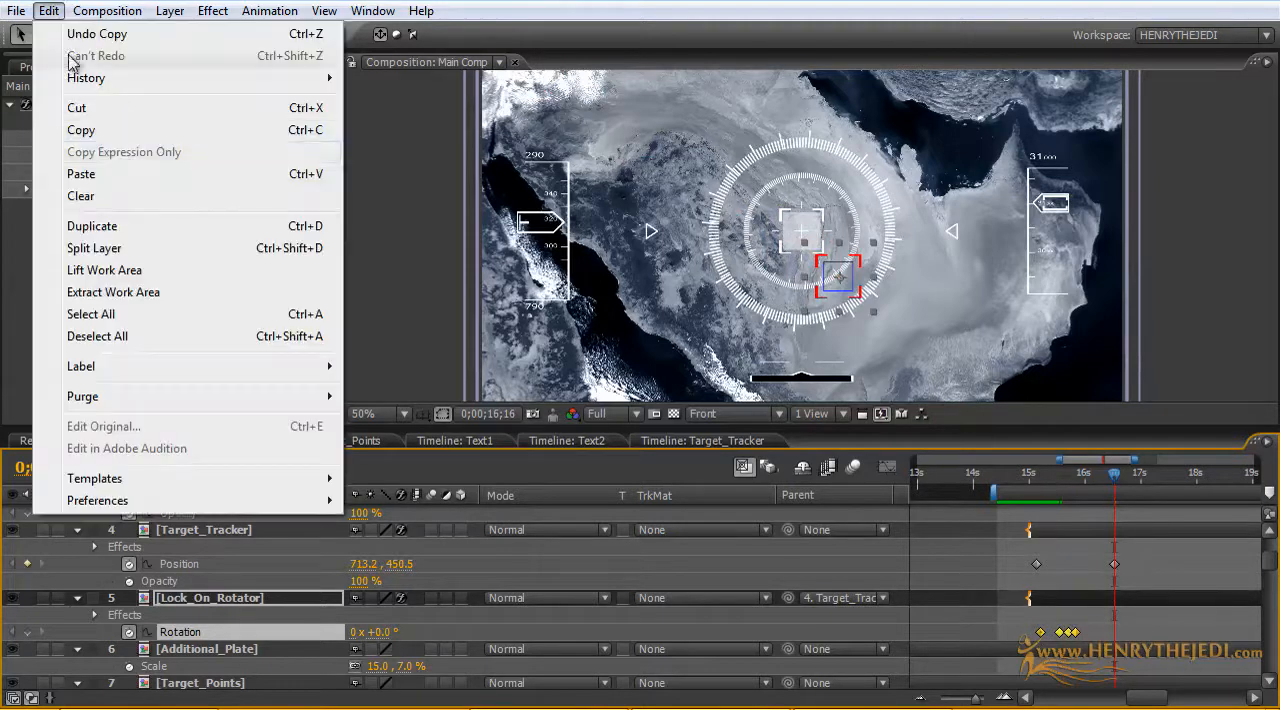
click(133, 173)
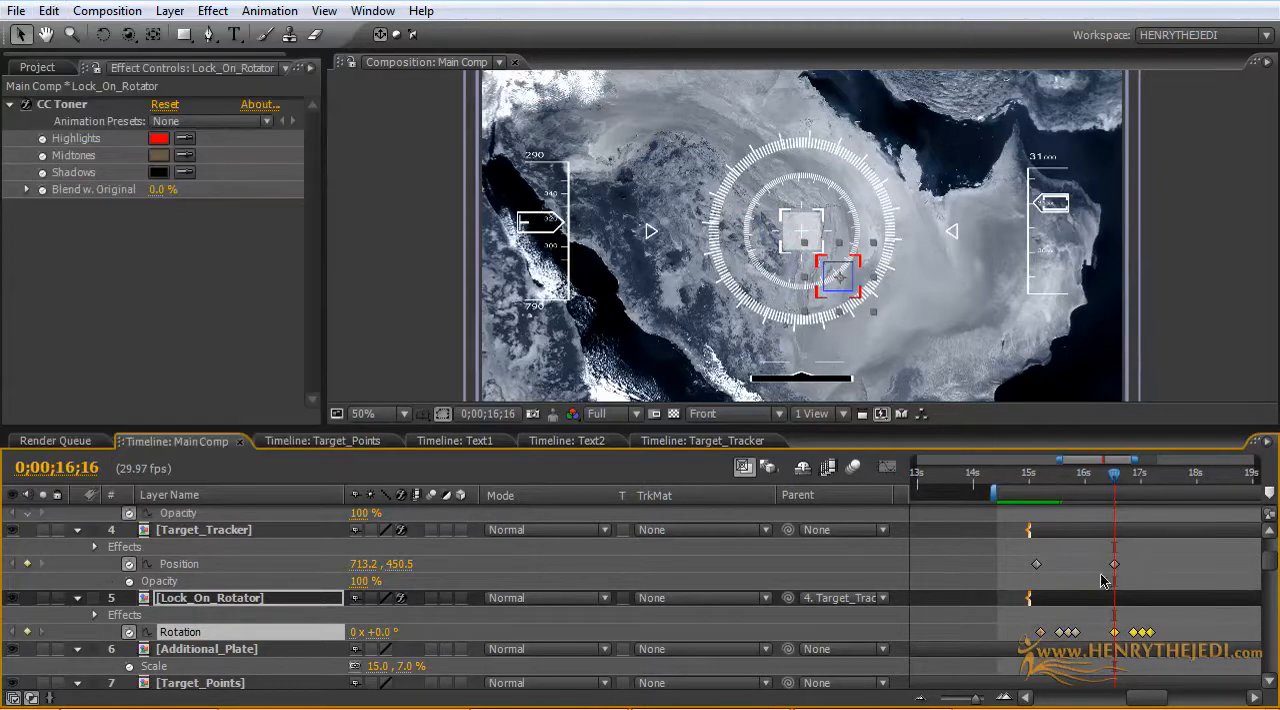
Step: Shift the four pasted Rotation keyframes a few frames earlier so that the last one falls at about 0;00;17;03
drag(1118, 487, 1147, 485)
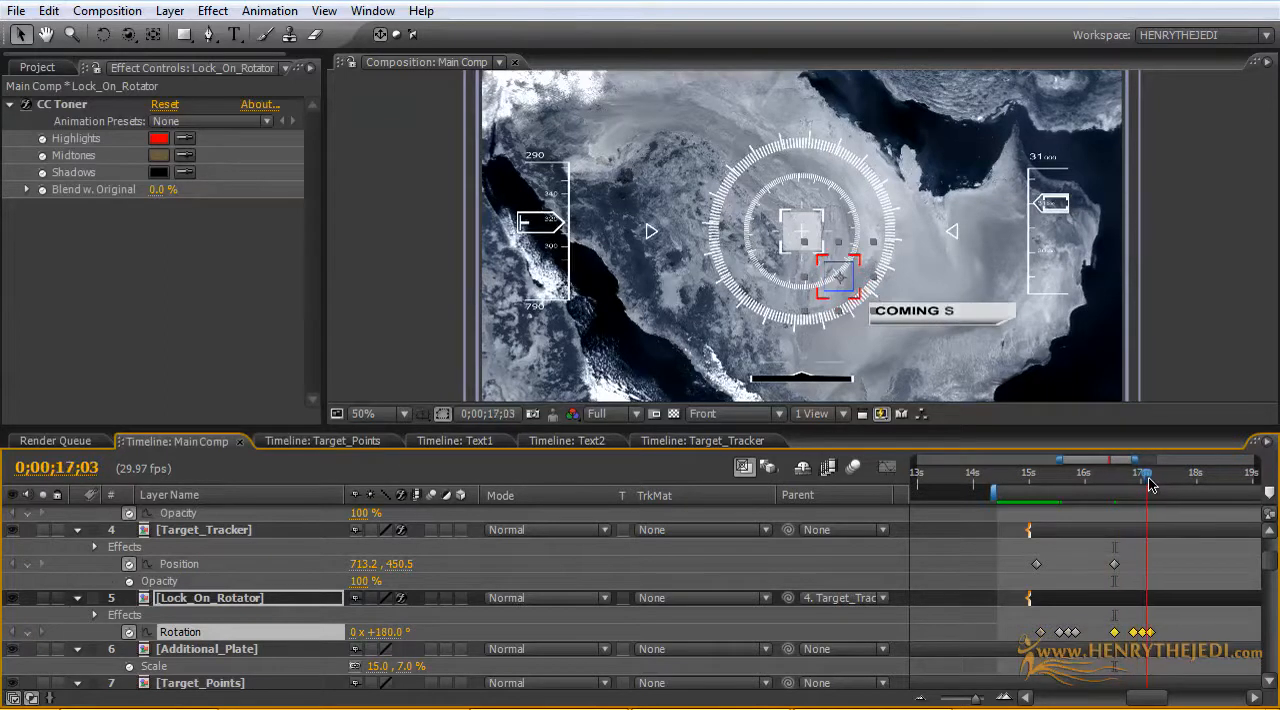
drag(1151, 633, 1145, 633)
click(1168, 629)
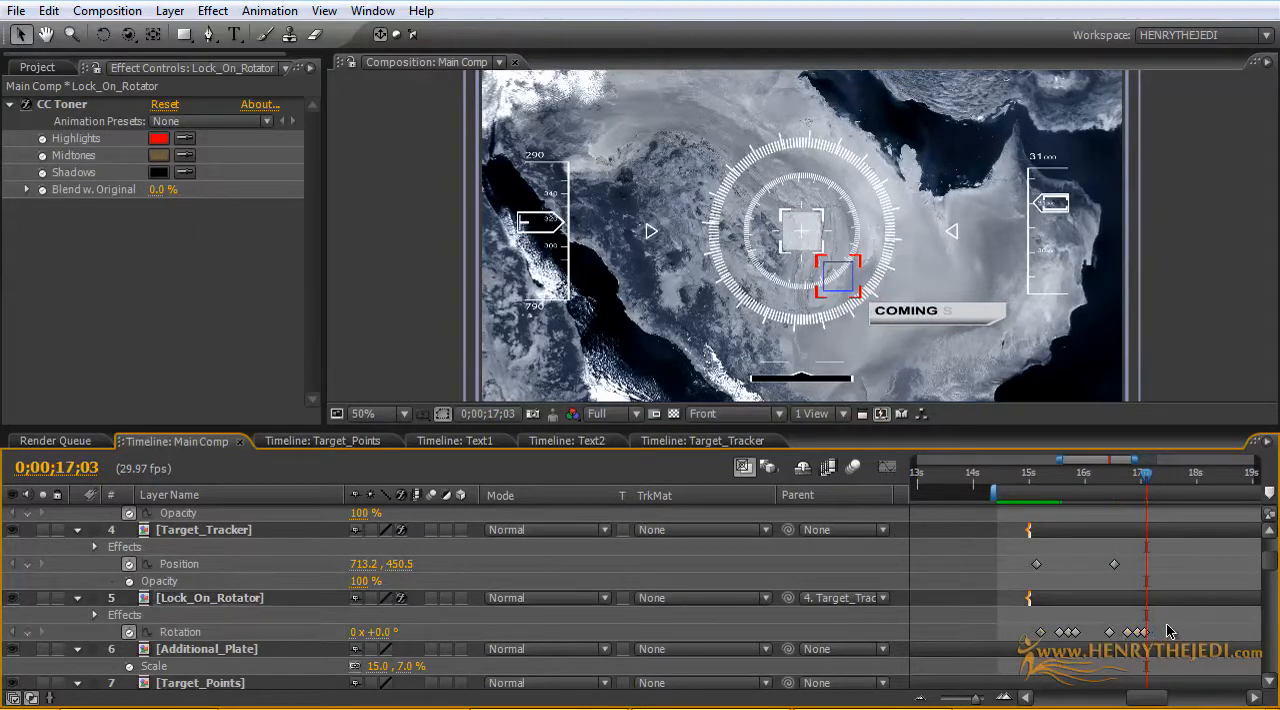
Step: Delete the first pasted Rotation keyframe, and shift the remaining three earlier to start at about 0;00;16;19
click(1110, 634)
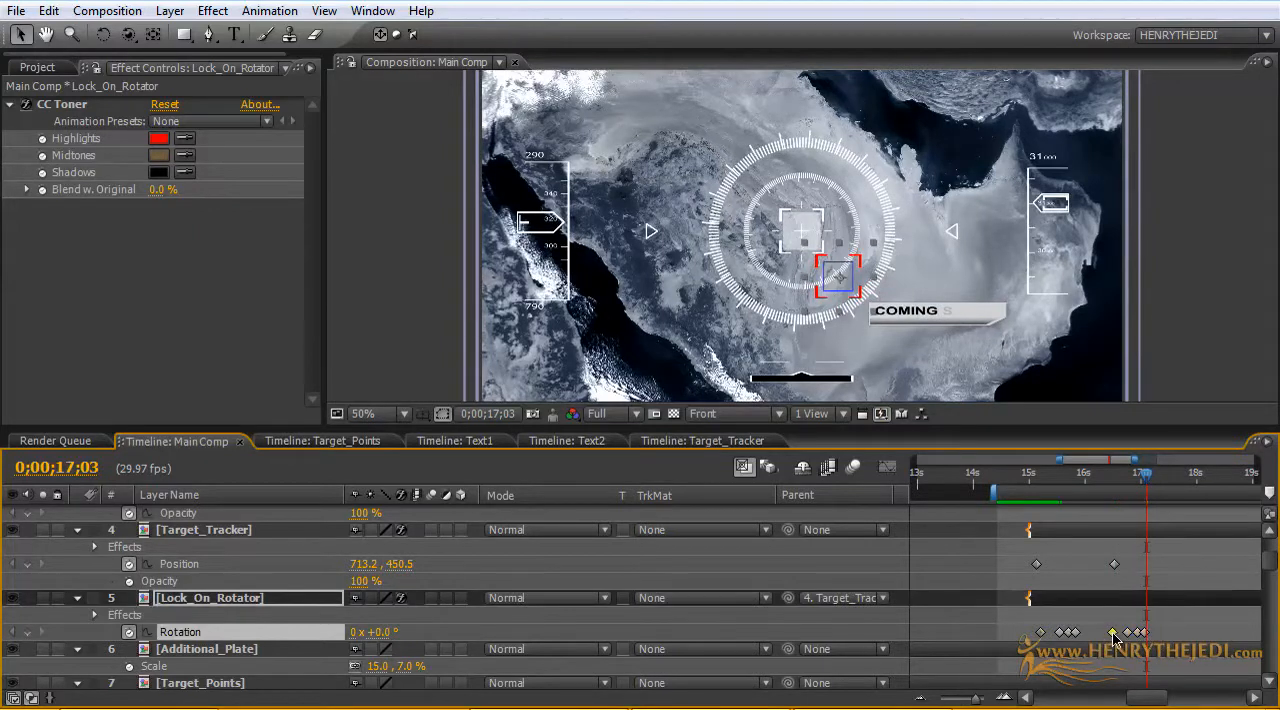
double_click(1113, 634)
click(690, 305)
double_click(1128, 633)
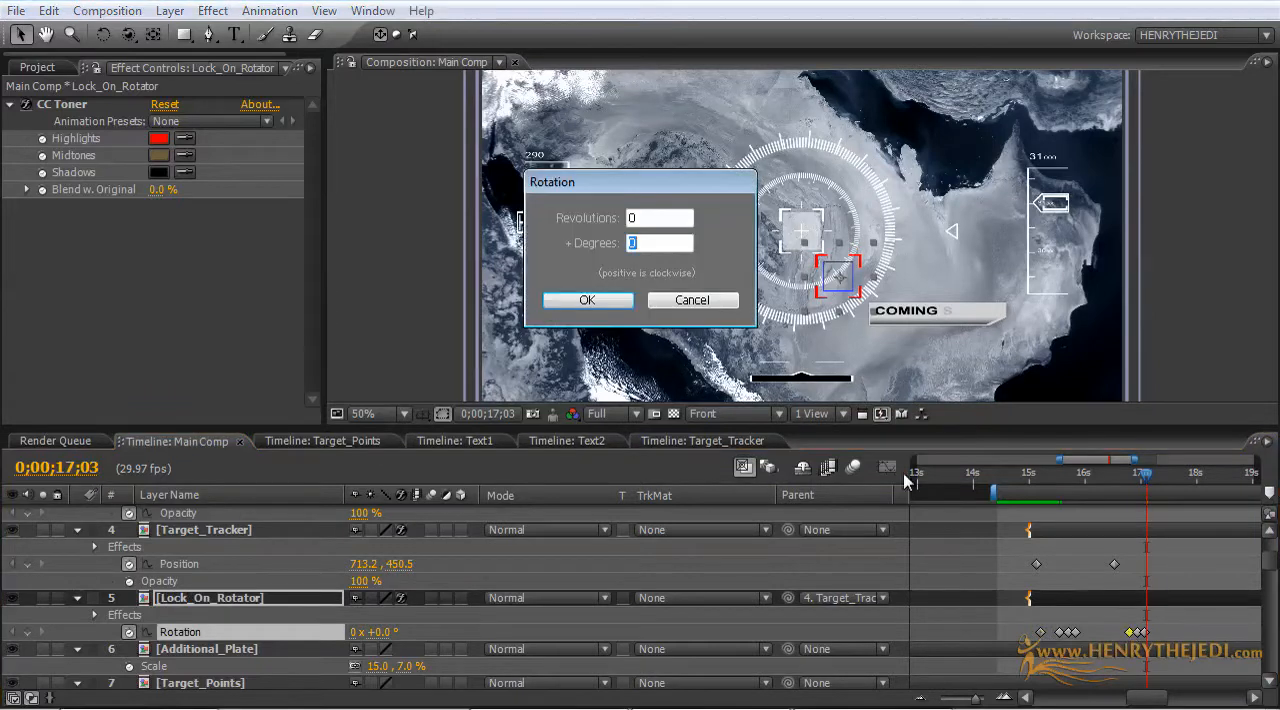
click(690, 303)
mouse_move(1160, 628)
mouse_down()
mouse_move(1116, 632)
mouse_move(1136, 634)
mouse_up()
Step: Slow the first spin by moving the third Rotation keyframe to about 0;00;15;25 and the fourth to about 0;00;16;01
mouse_move(1083, 484)
mouse_down()
mouse_move(1066, 484)
mouse_move(1136, 488)
mouse_move(1072, 482)
mouse_up()
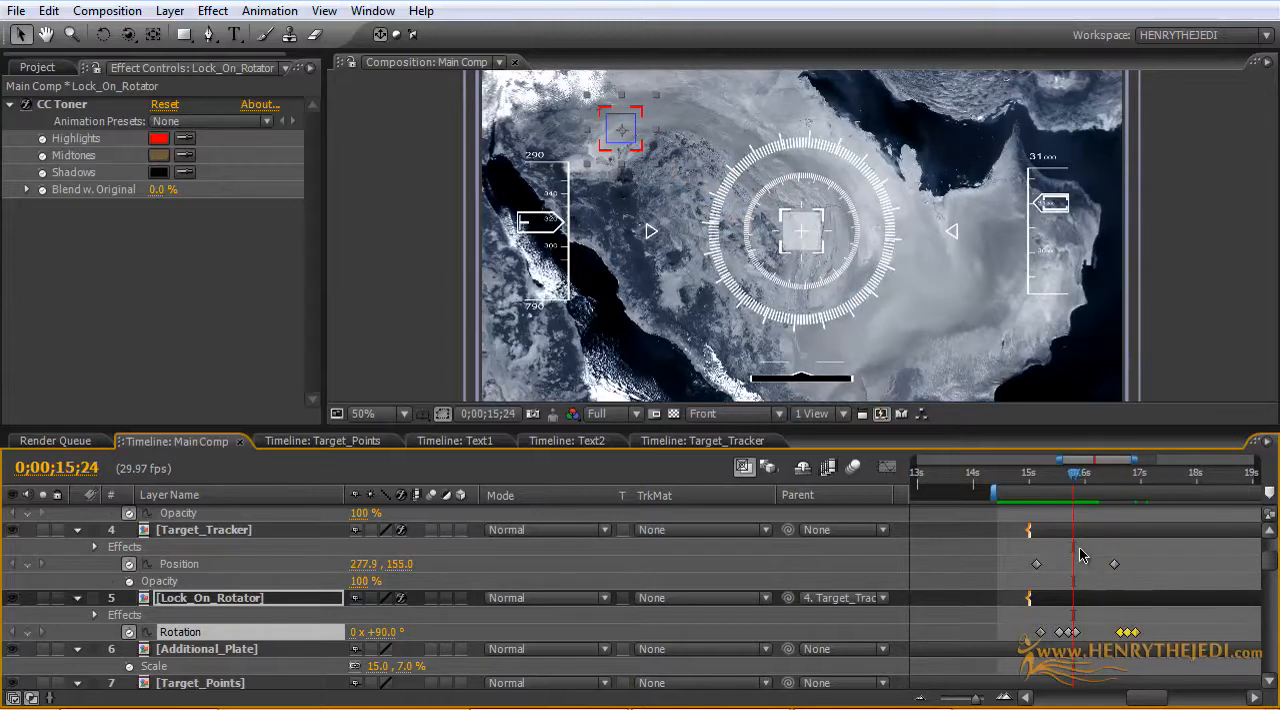
mouse_move(1070, 487)
mouse_down()
mouse_move(1052, 486)
mouse_move(1070, 486)
mouse_up()
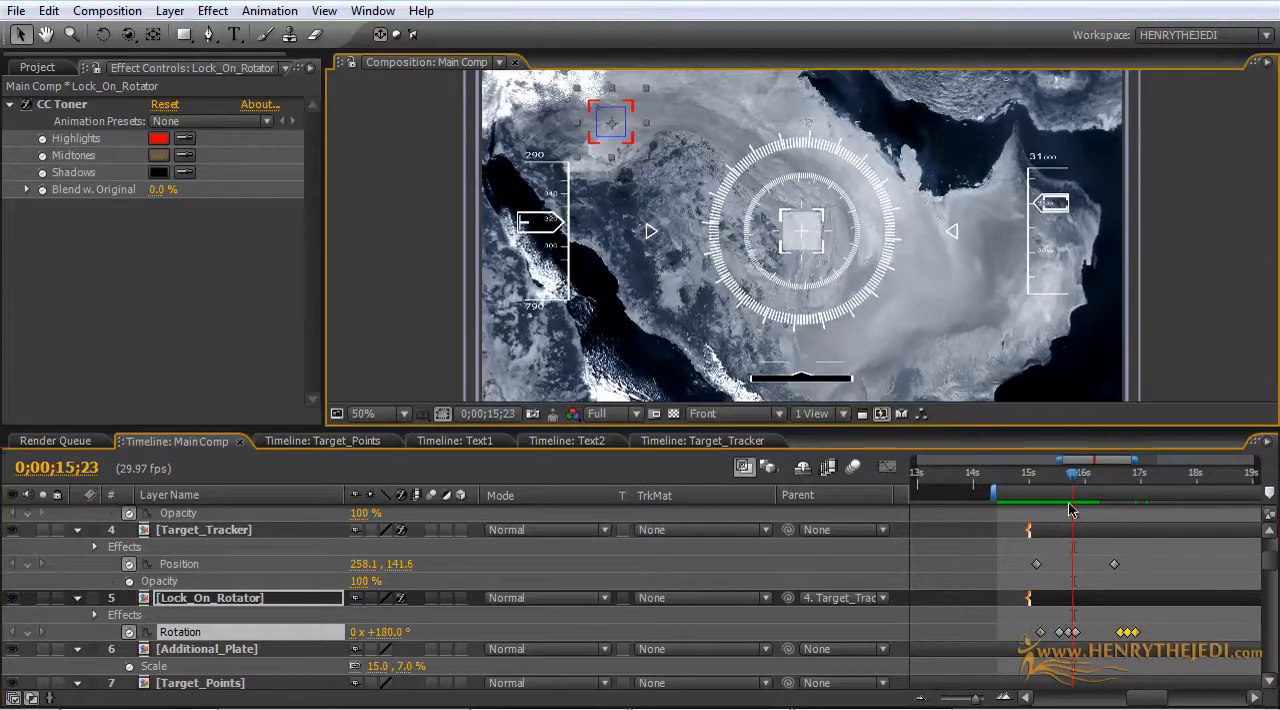
drag(1074, 632, 1074, 633)
click(1082, 632)
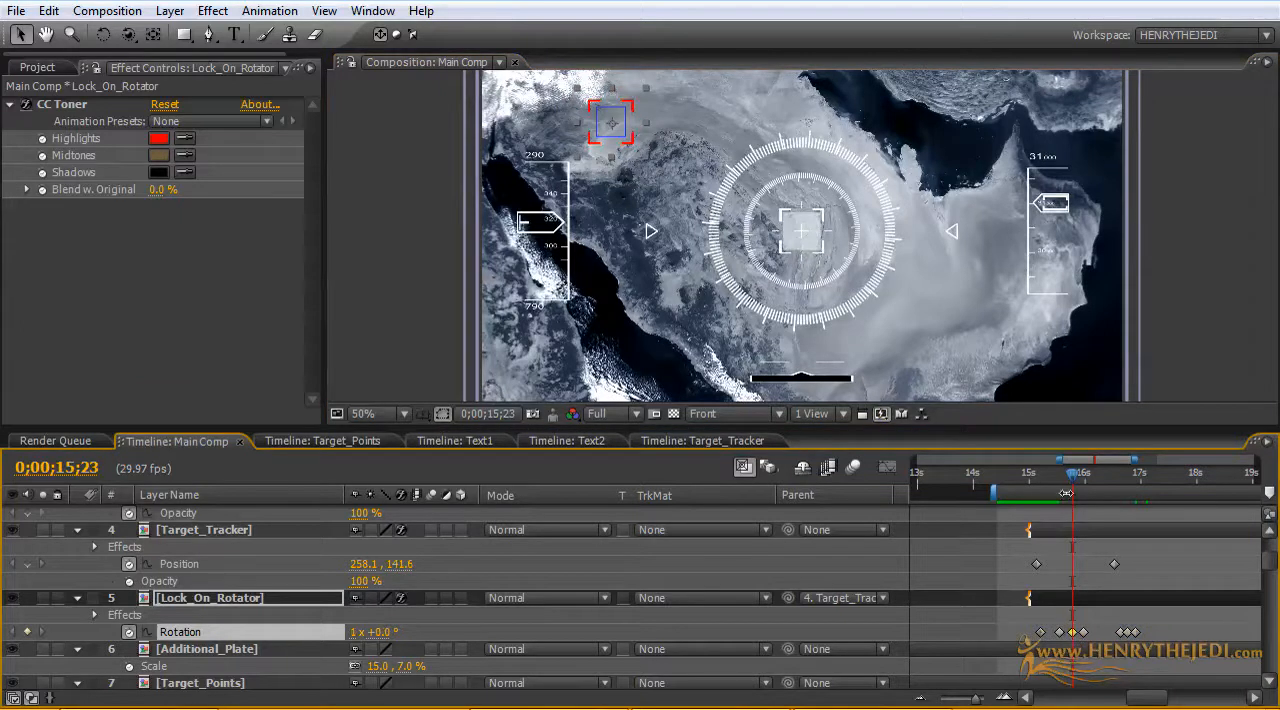
drag(1074, 473, 1068, 473)
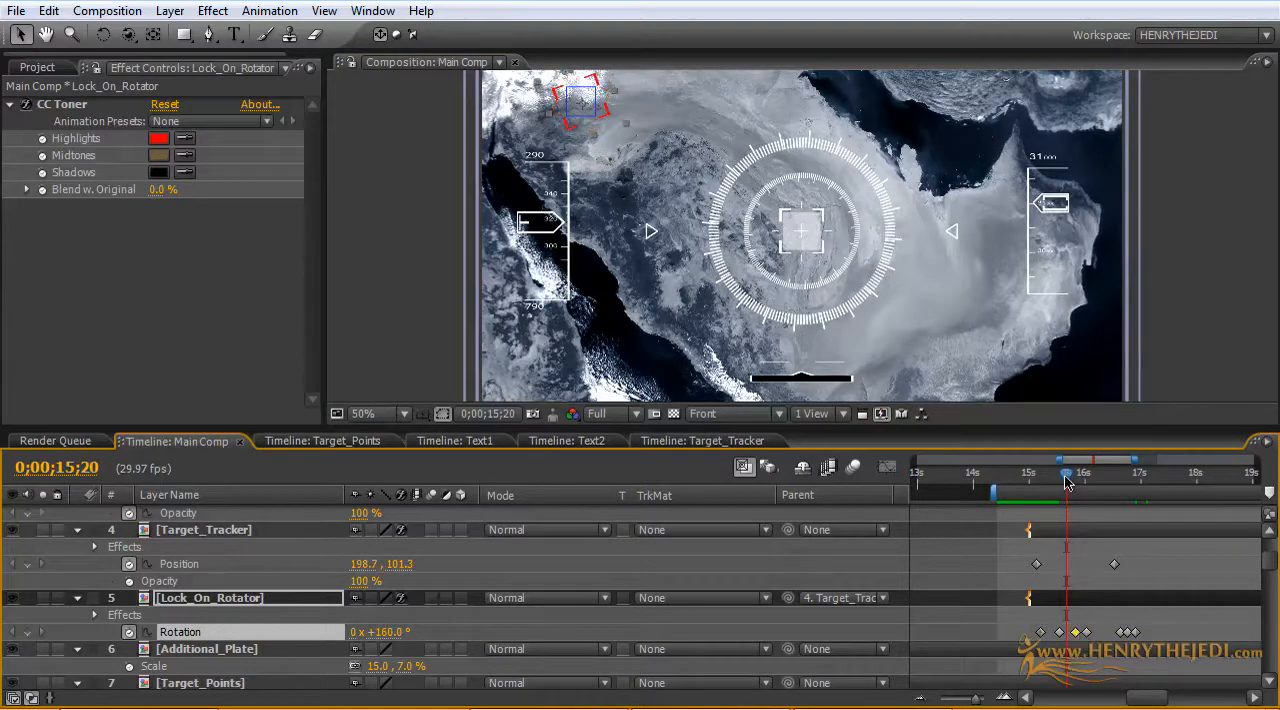
Step: Move the first Rotation keyframe of the second spin to 0;00;16;16, in line with Target_Tracker's last Position keyframe
drag(1066, 483, 1117, 483)
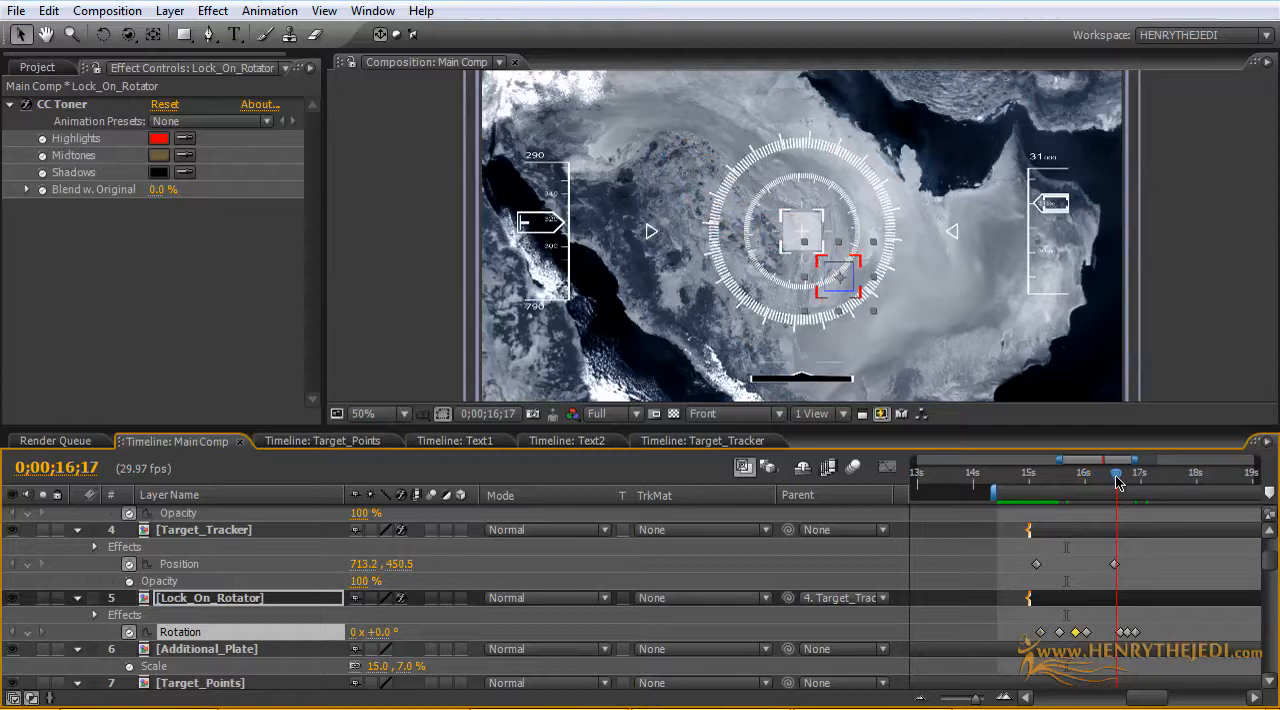
click(1116, 633)
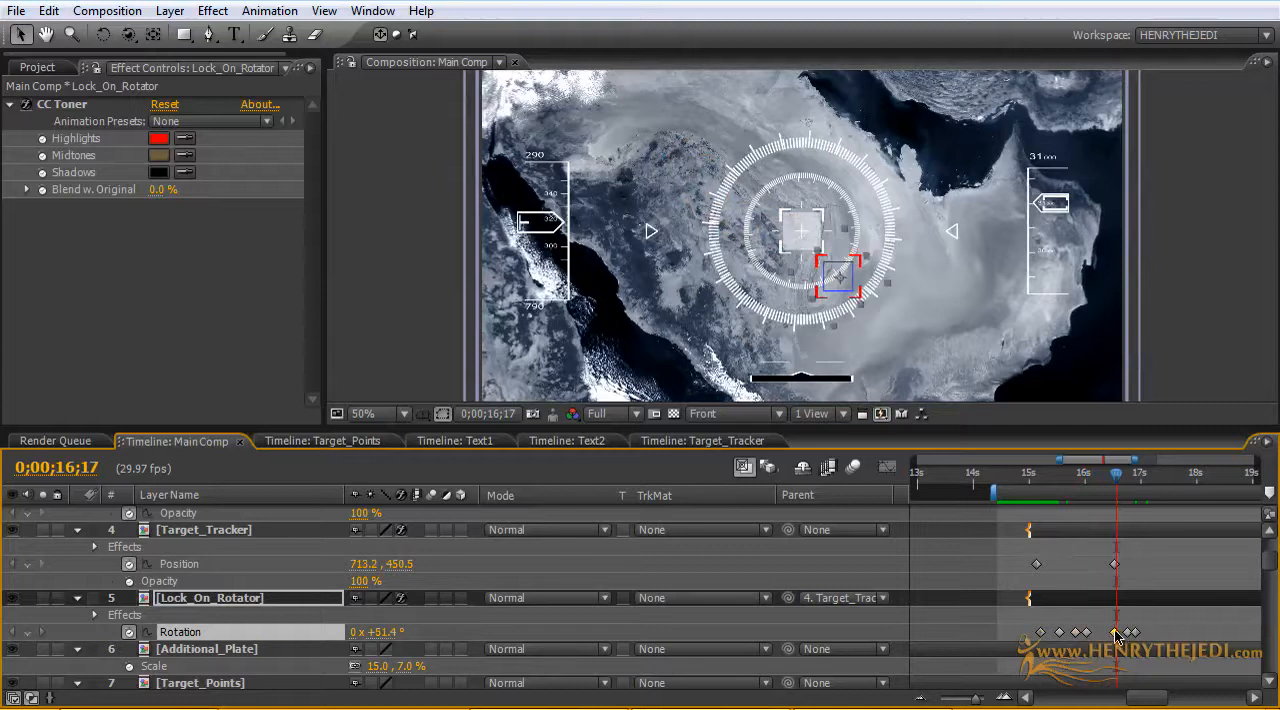
drag(1120, 483, 1129, 483)
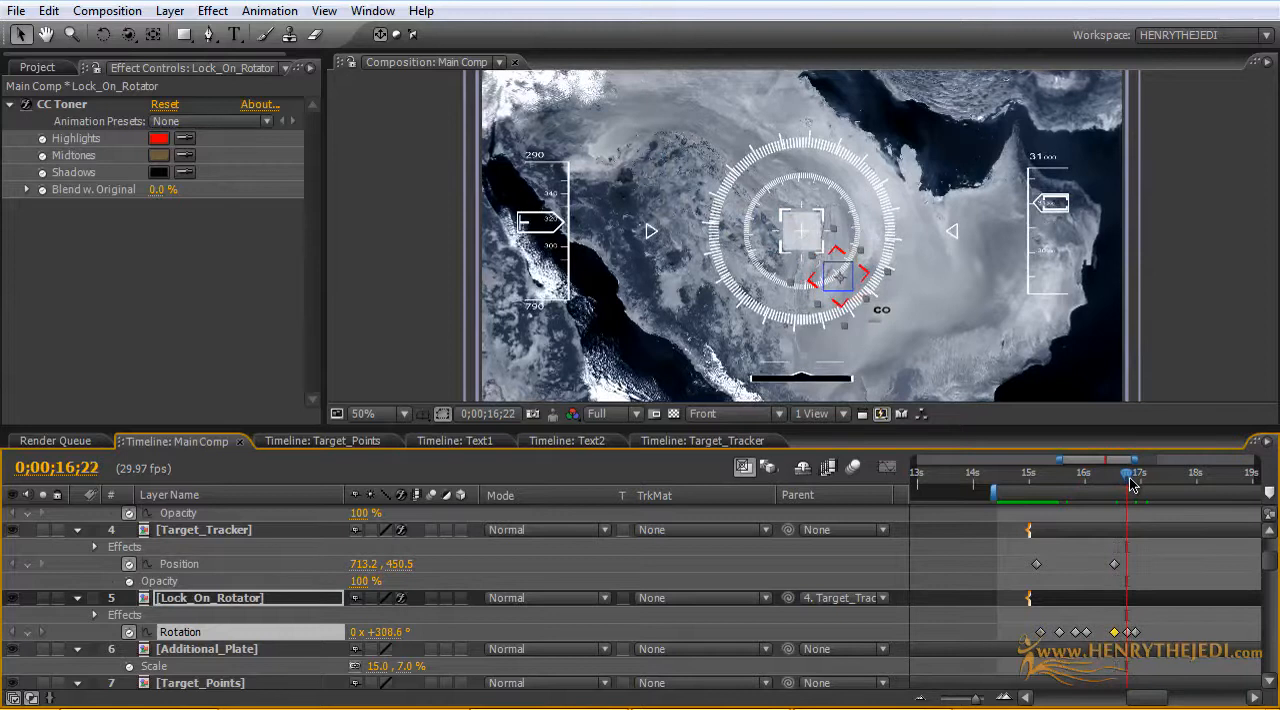
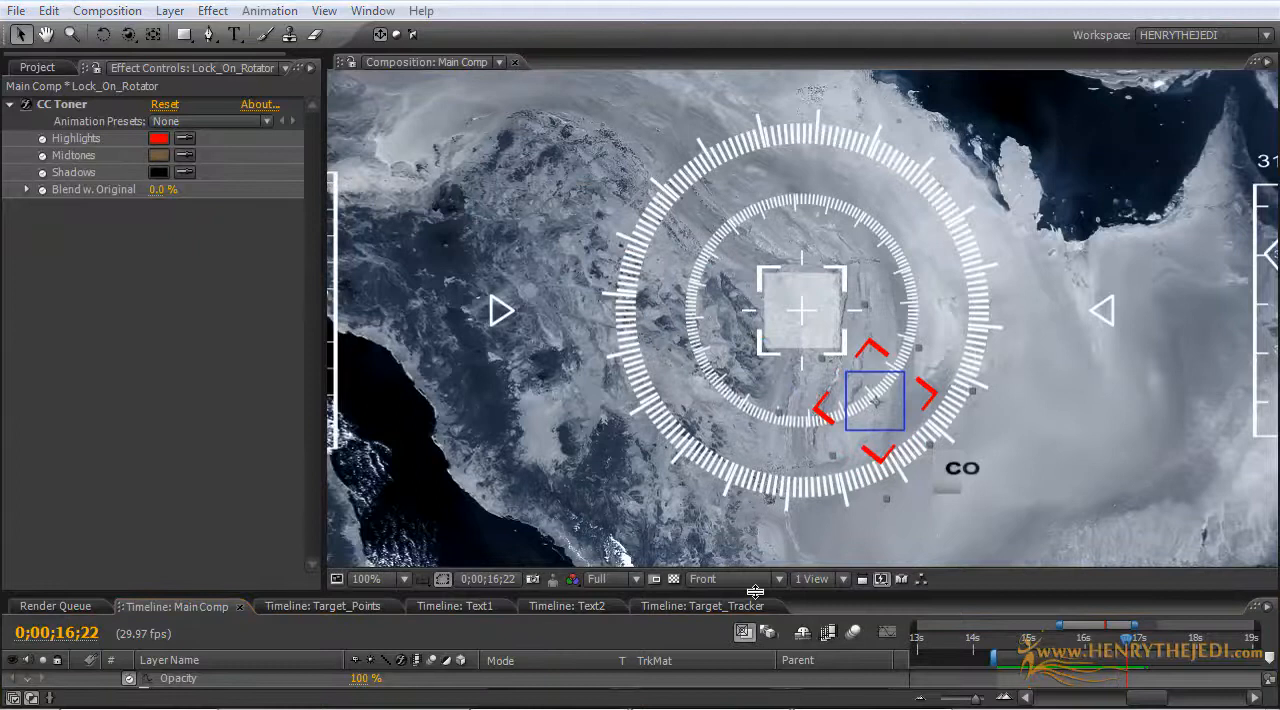
Step: Set the Levels Input White on the Color Corrector layer to 204 at 0;00;16;22
mouse_move(755, 592)
mouse_down()
mouse_move(755, 581)
mouse_move(755, 611)
mouse_up()
scroll(803, 460, down, 1)
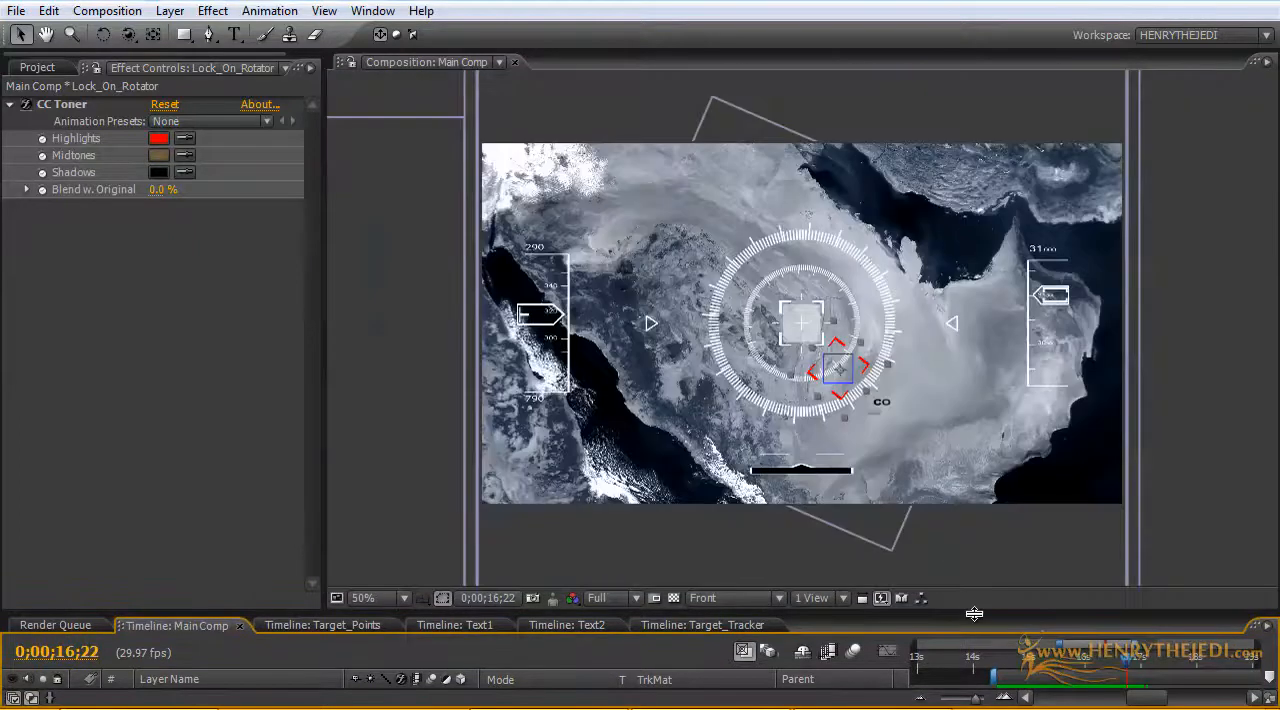
drag(974, 614, 1040, 460)
scroll(1163, 580, down, 5)
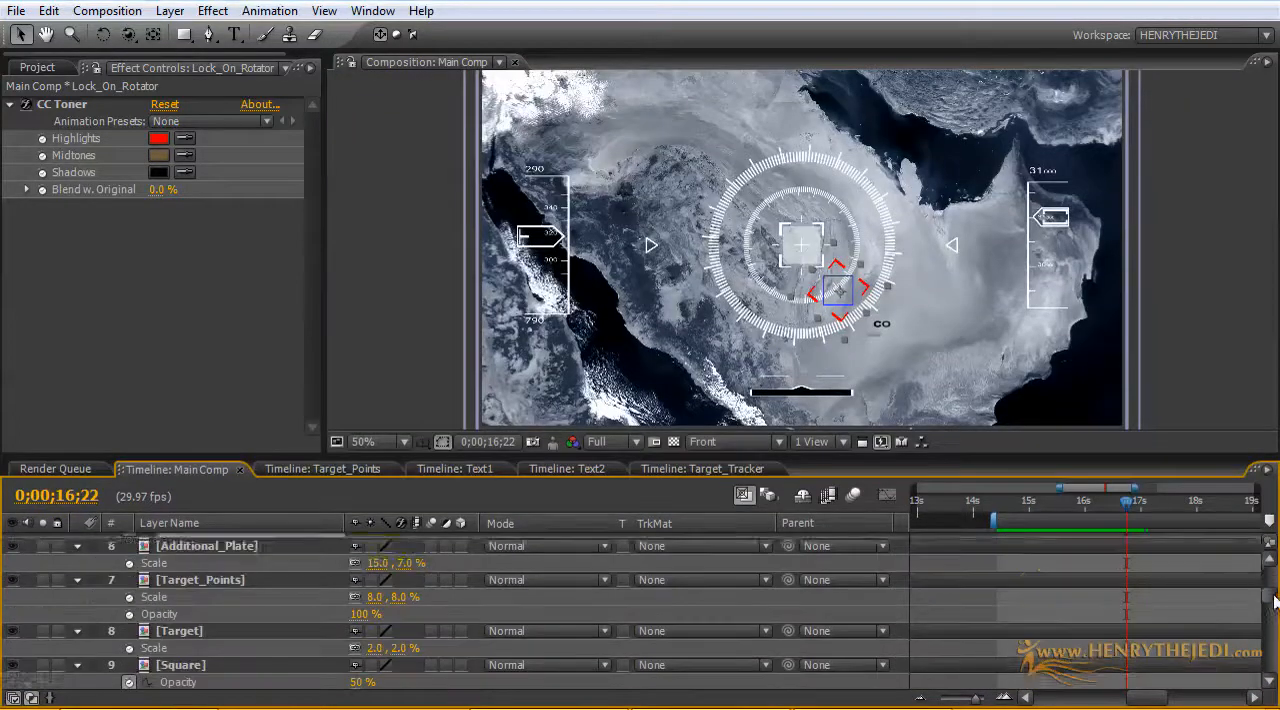
scroll(1167, 600, down, 10)
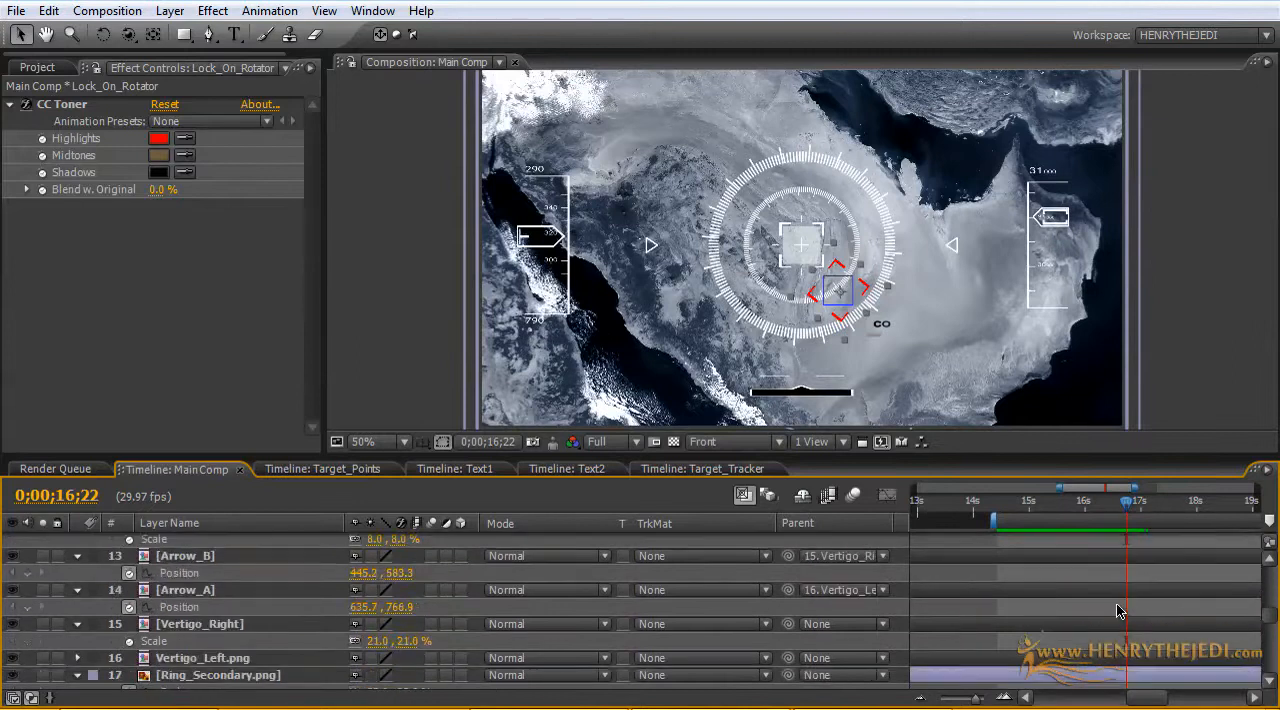
scroll(1118, 612, down, 1)
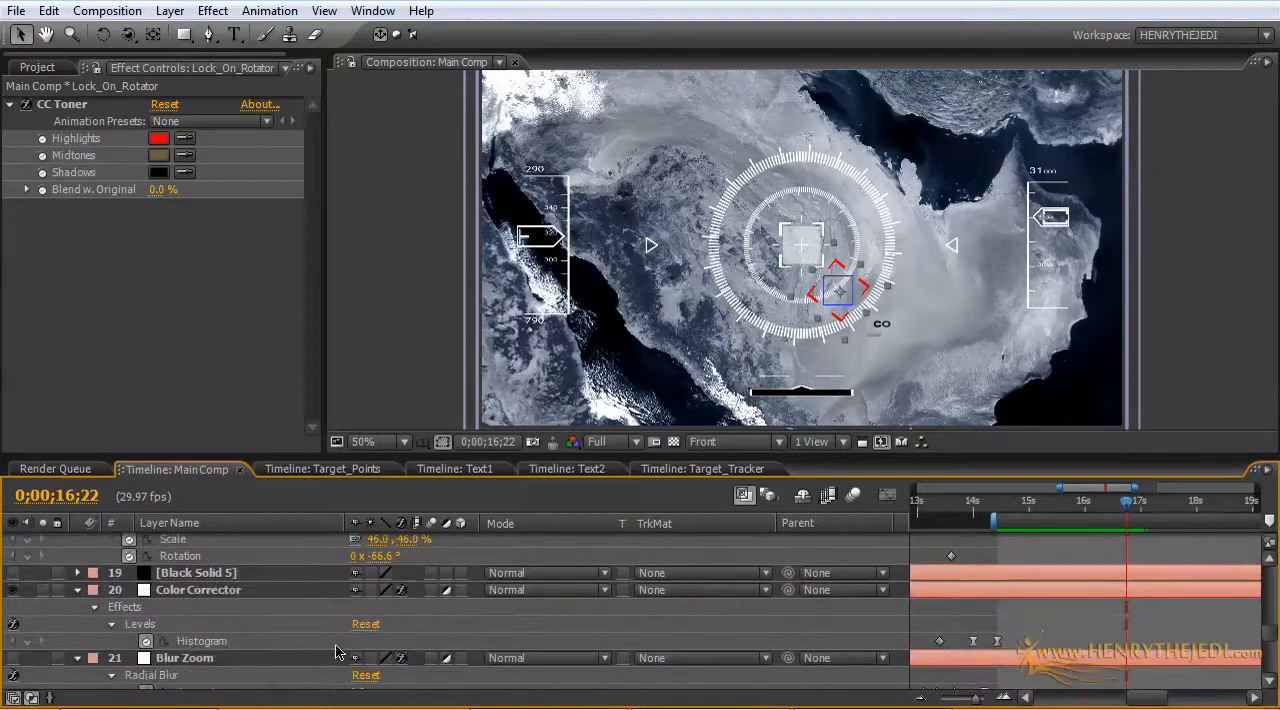
click(186, 589)
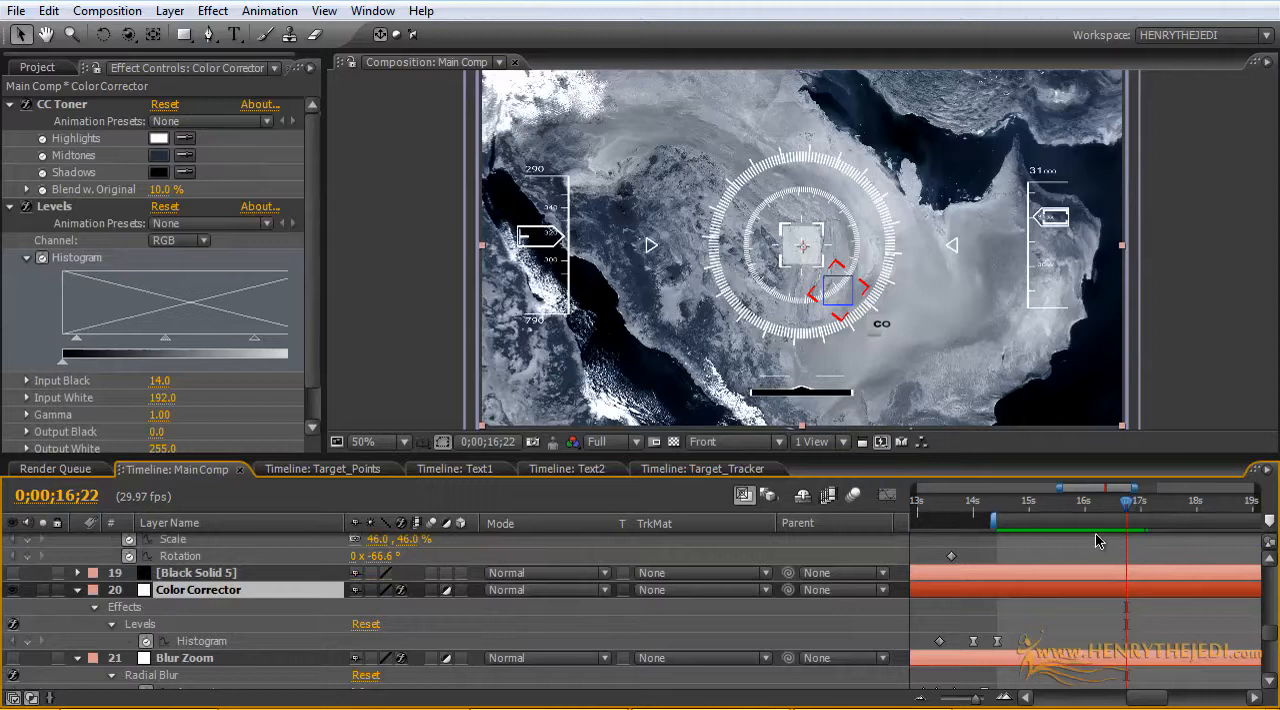
drag(1058, 487, 1003, 485)
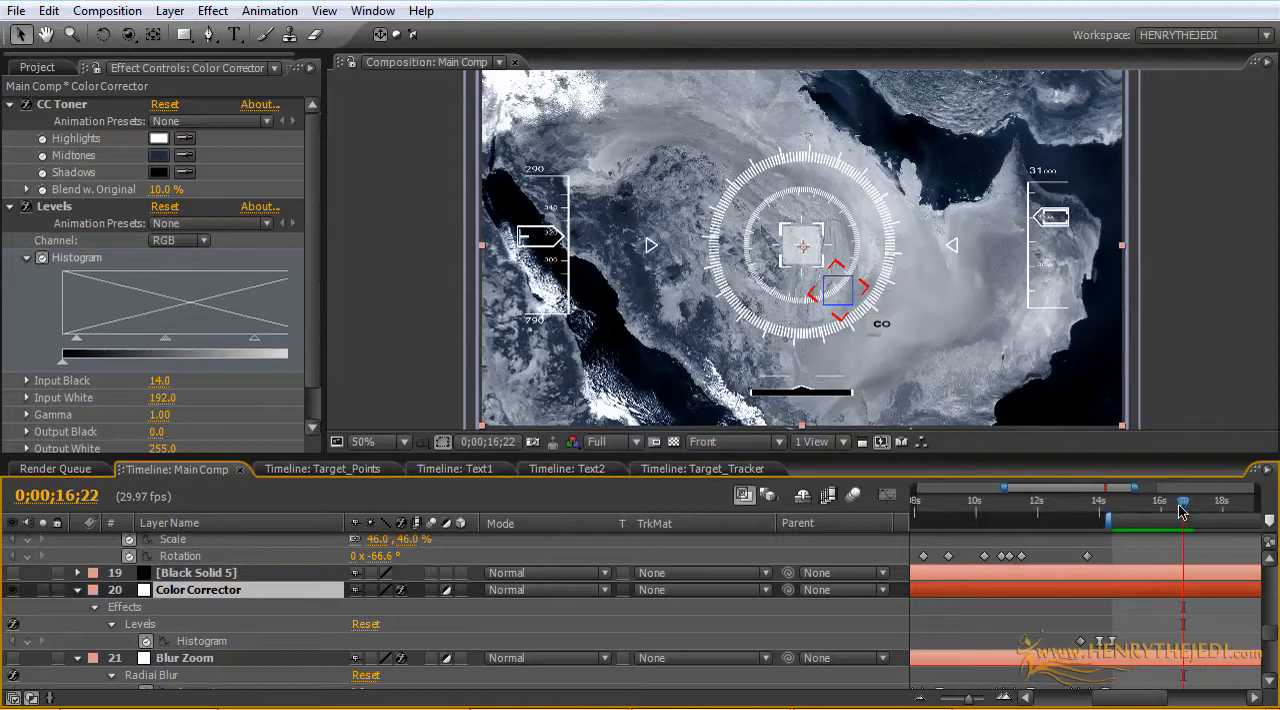
mouse_move(1182, 510)
mouse_down()
mouse_move(1108, 502)
mouse_move(1183, 508)
mouse_up()
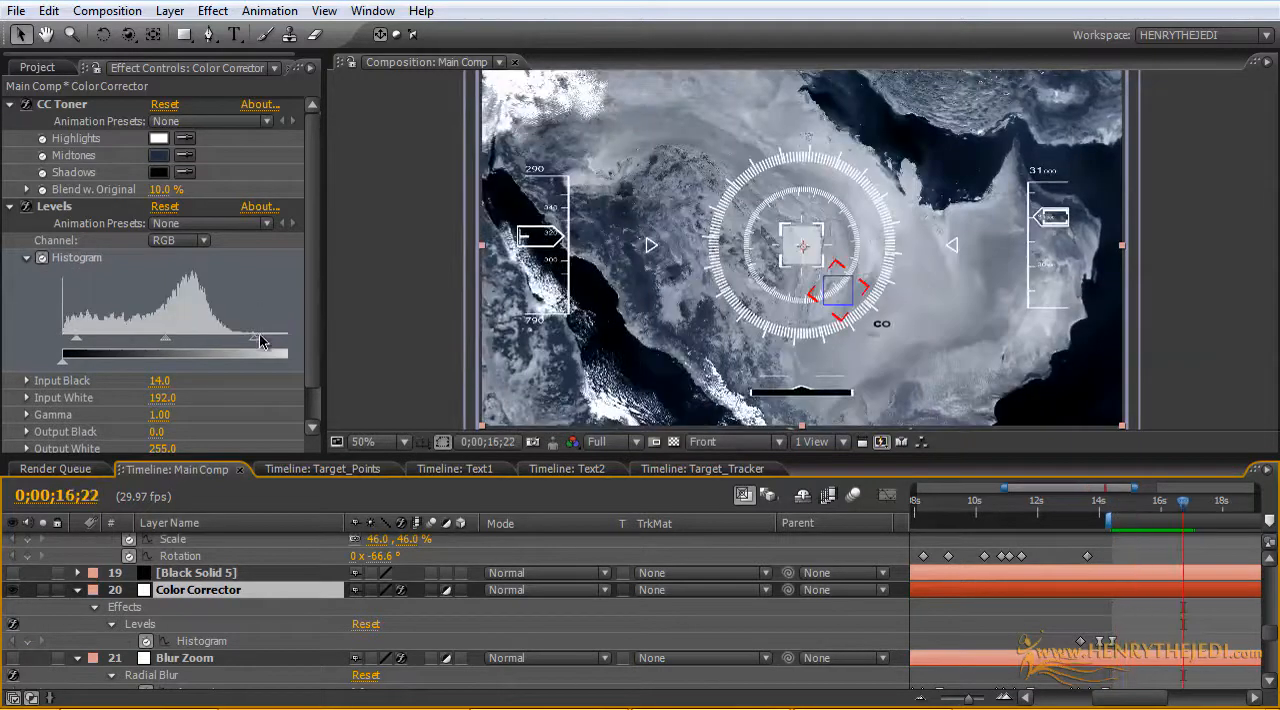
drag(327, 334, 392, 335)
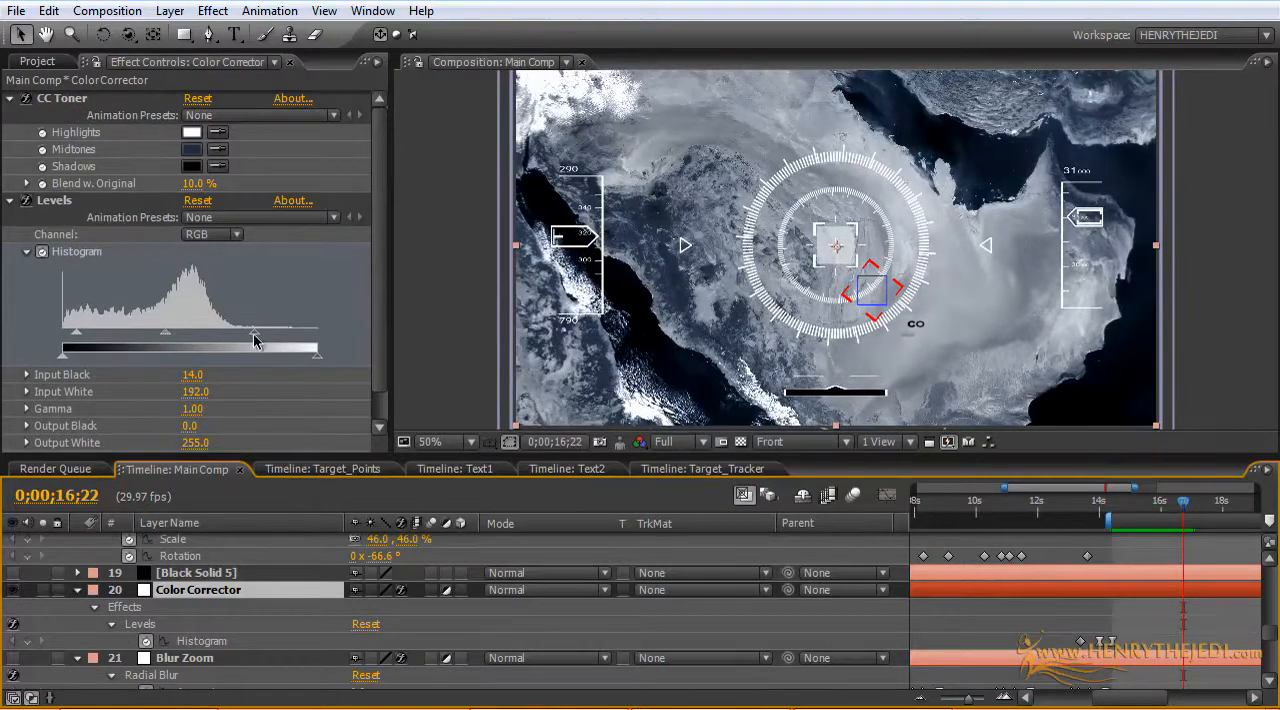
mouse_move(250, 335)
mouse_down()
mouse_move(355, 323)
mouse_move(266, 331)
mouse_up()
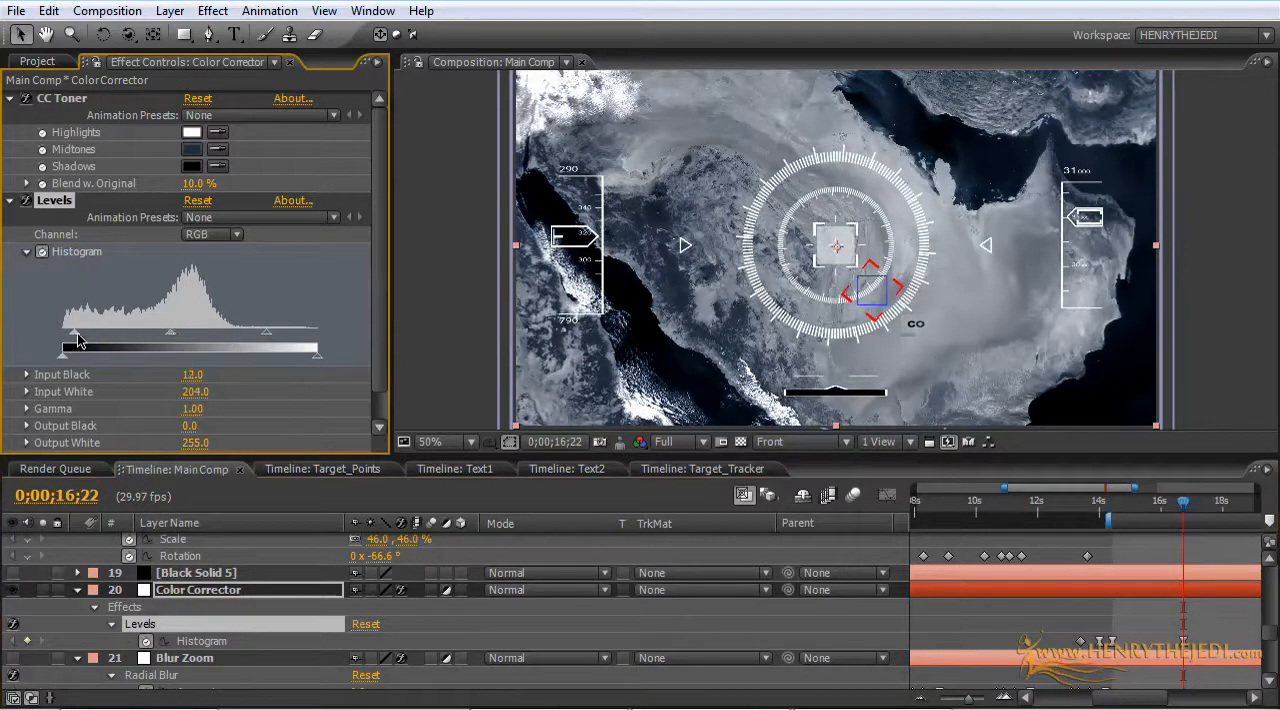
Step: Darken the satellite image by setting the Color Corrector's Levels Input Black to 75
drag(75, 333, 140, 341)
key(slash)
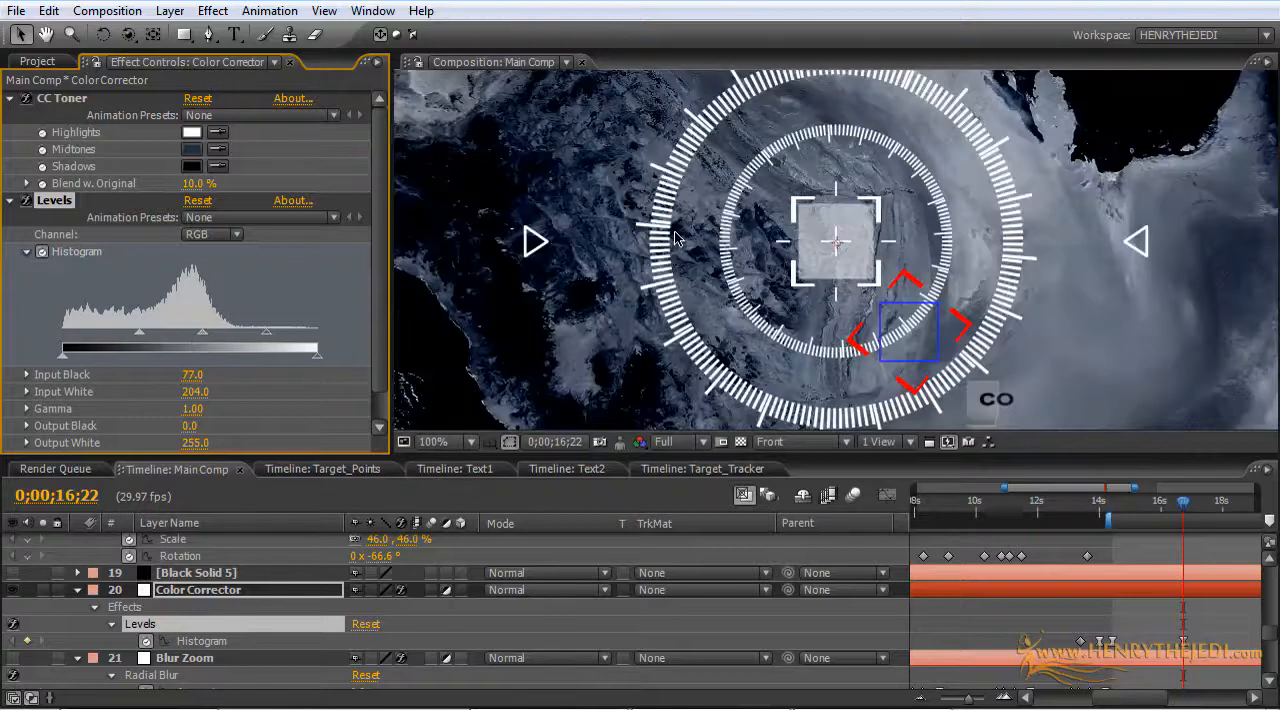
key(comma)
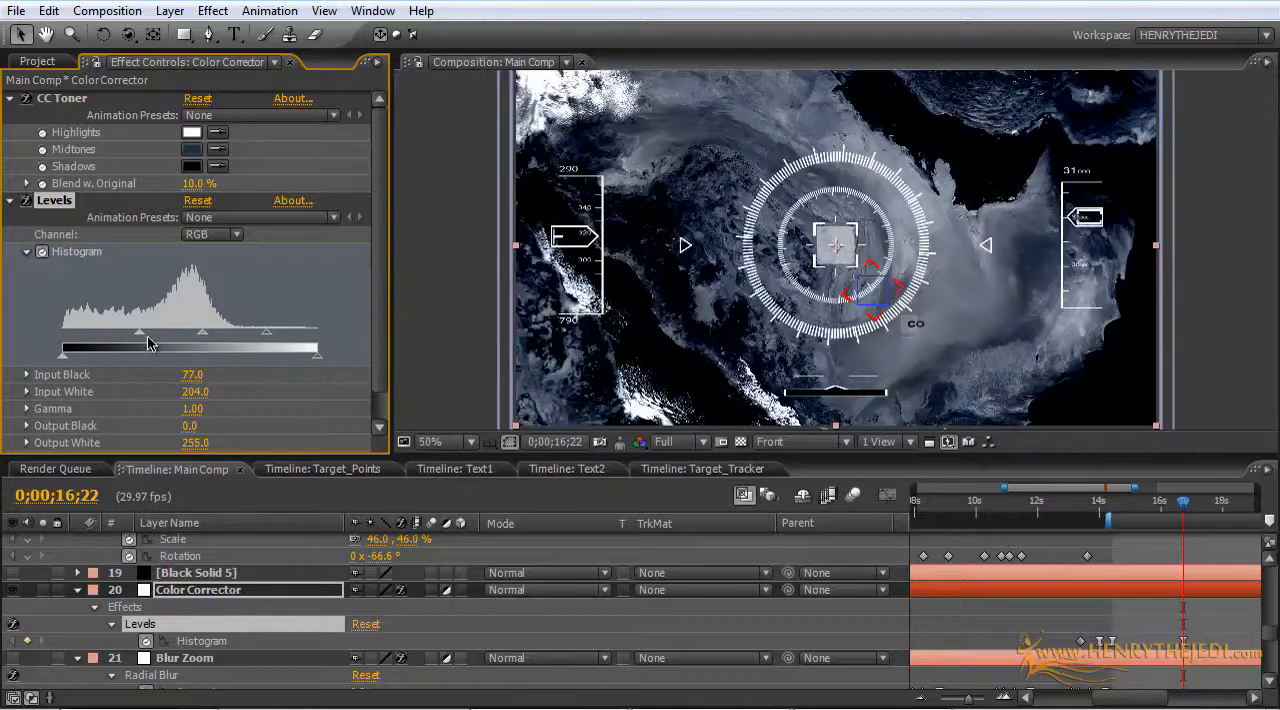
mouse_move(139, 336)
mouse_down()
mouse_move(92, 337)
mouse_move(138, 339)
mouse_up()
key(period)
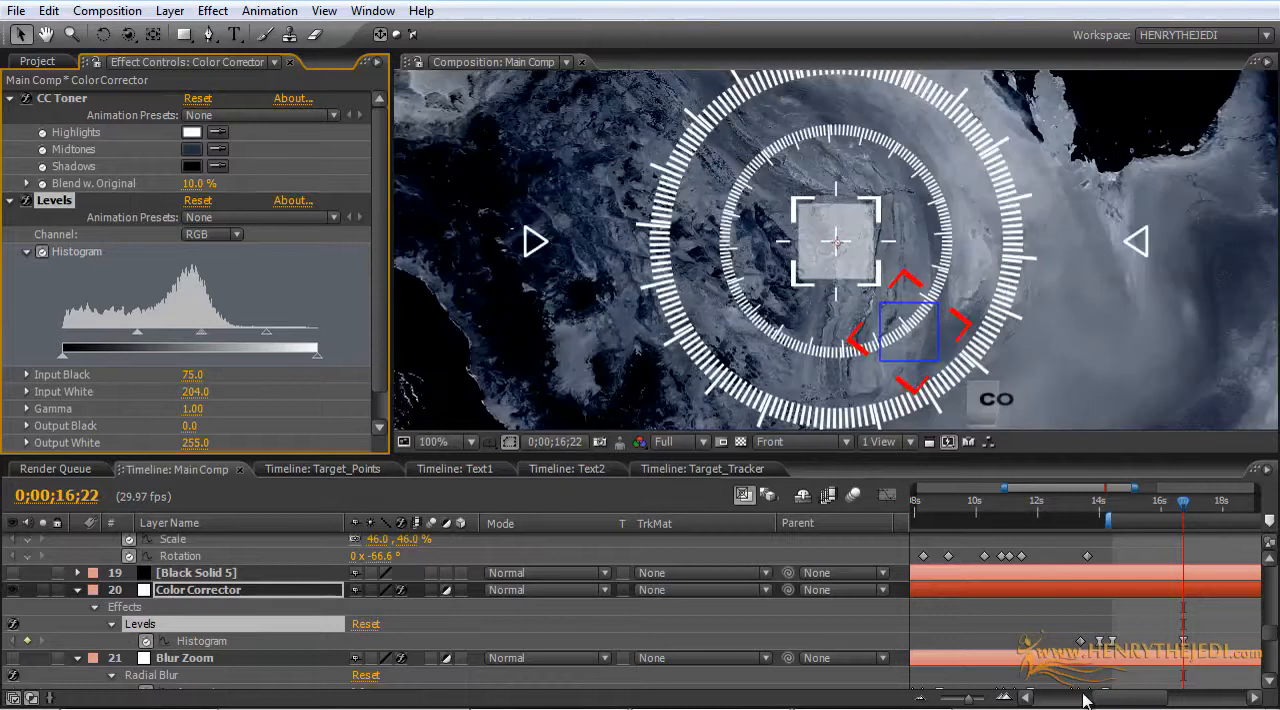
Step: Delete the third Histogram keyframe, move the new one from 0;00;16;22 to about 0;00;14;20, and check the result at 0;00;16;18
click(1112, 642)
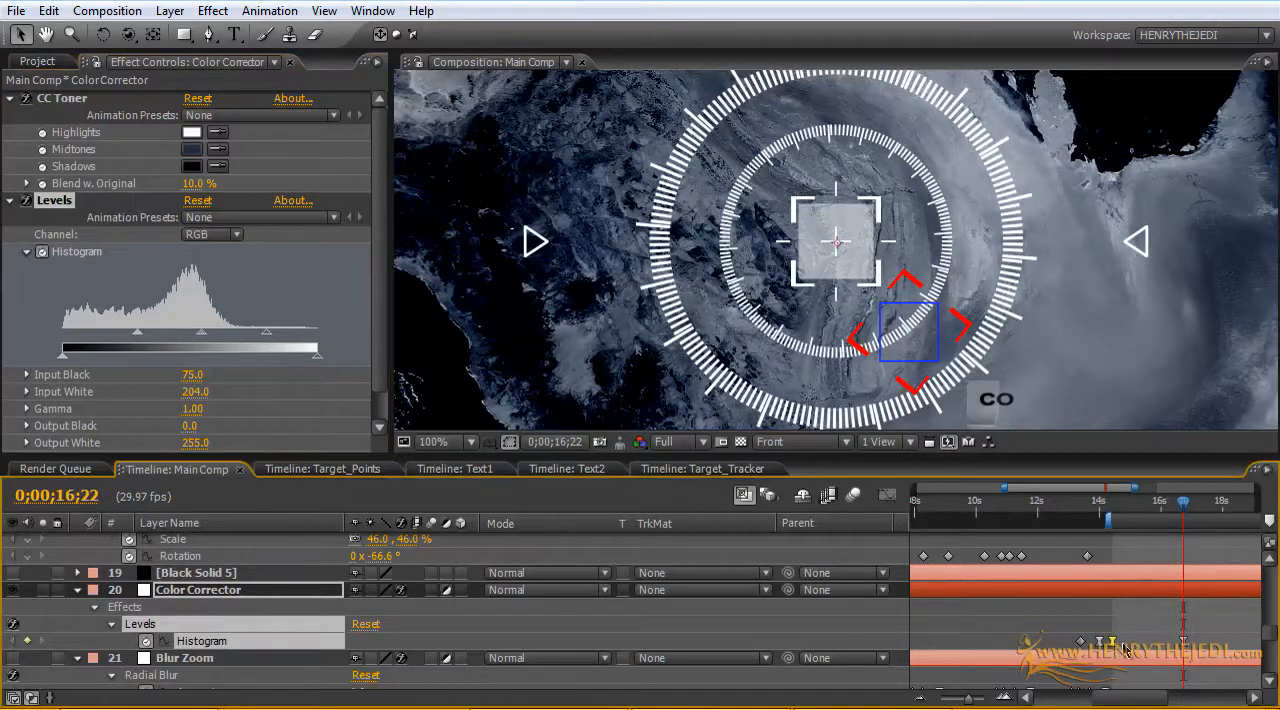
drag(1184, 648, 1129, 648)
key(Delete)
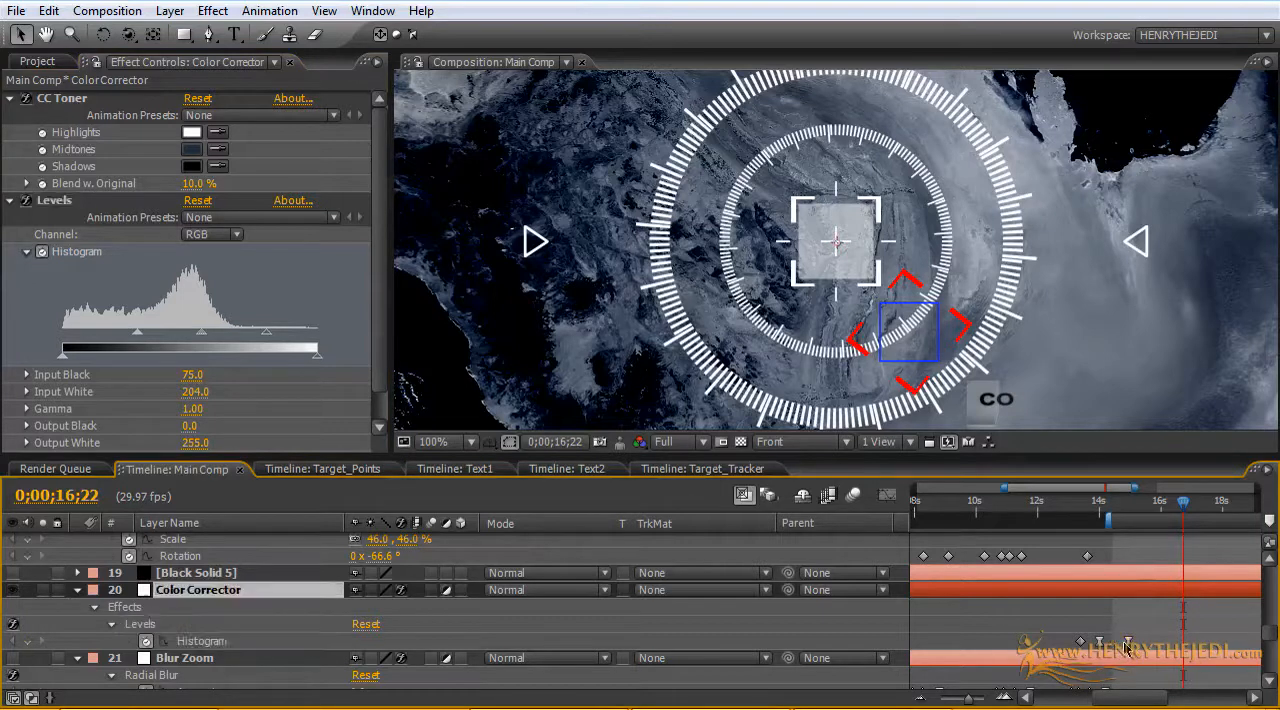
drag(1125, 648, 1118, 650)
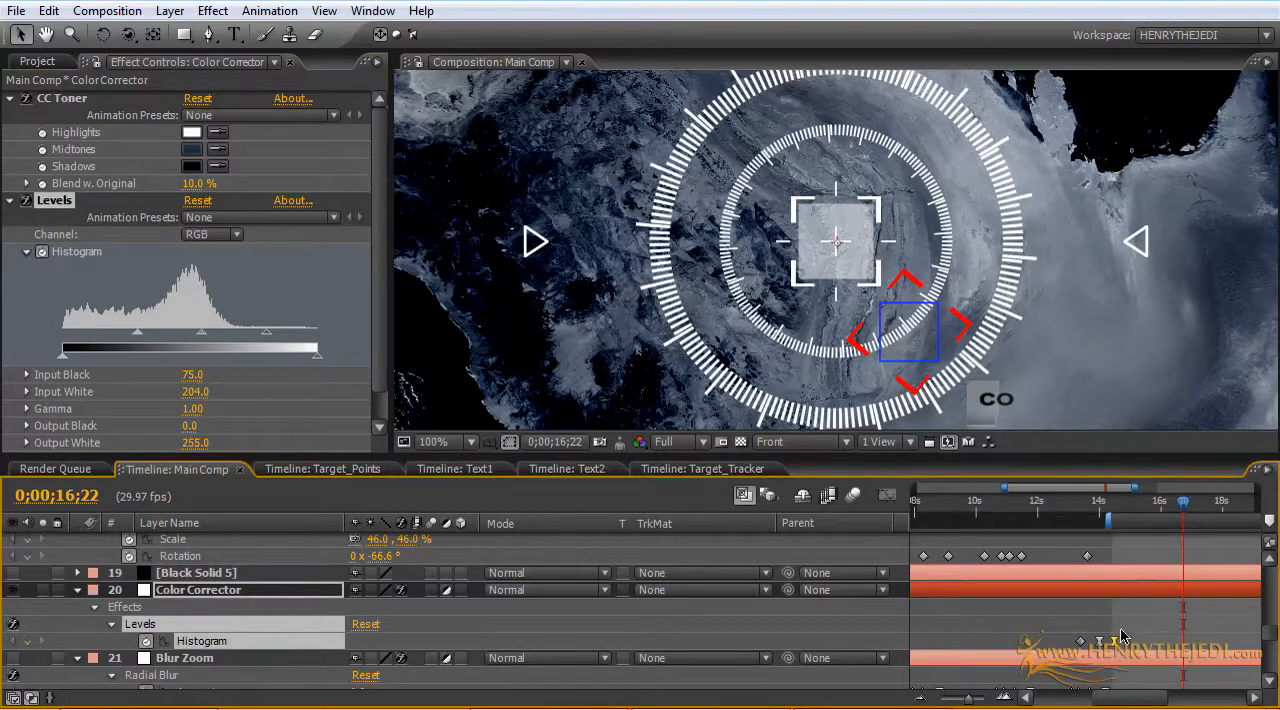
mouse_move(1126, 507)
mouse_down()
mouse_move(1094, 506)
mouse_move(1120, 506)
mouse_up()
scroll(1072, 366, down, 1)
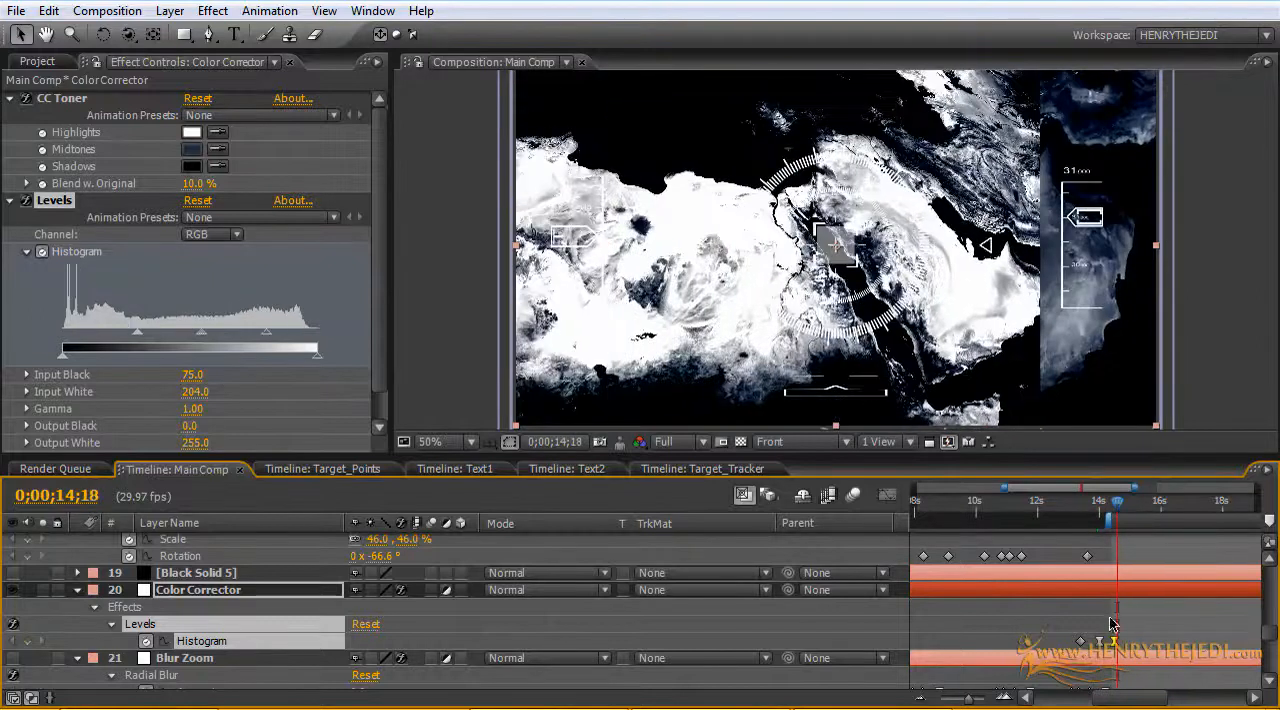
drag(1123, 647, 1124, 646)
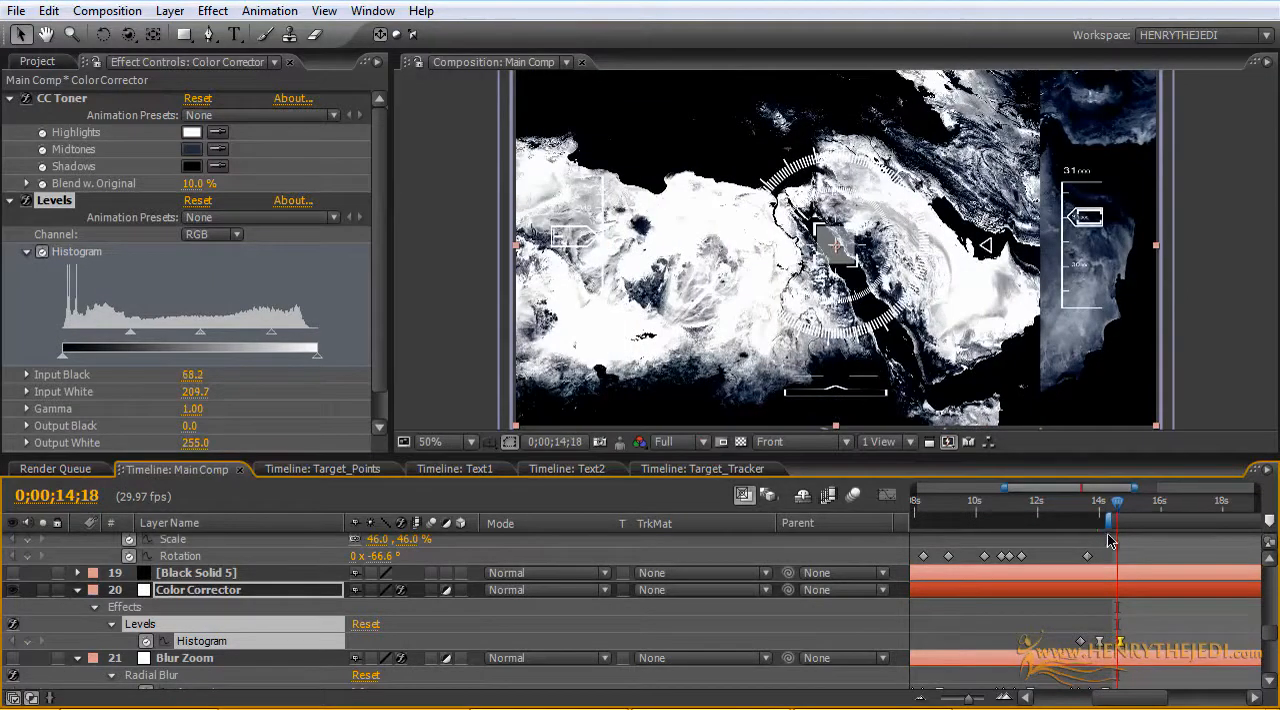
drag(1110, 501, 1181, 513)
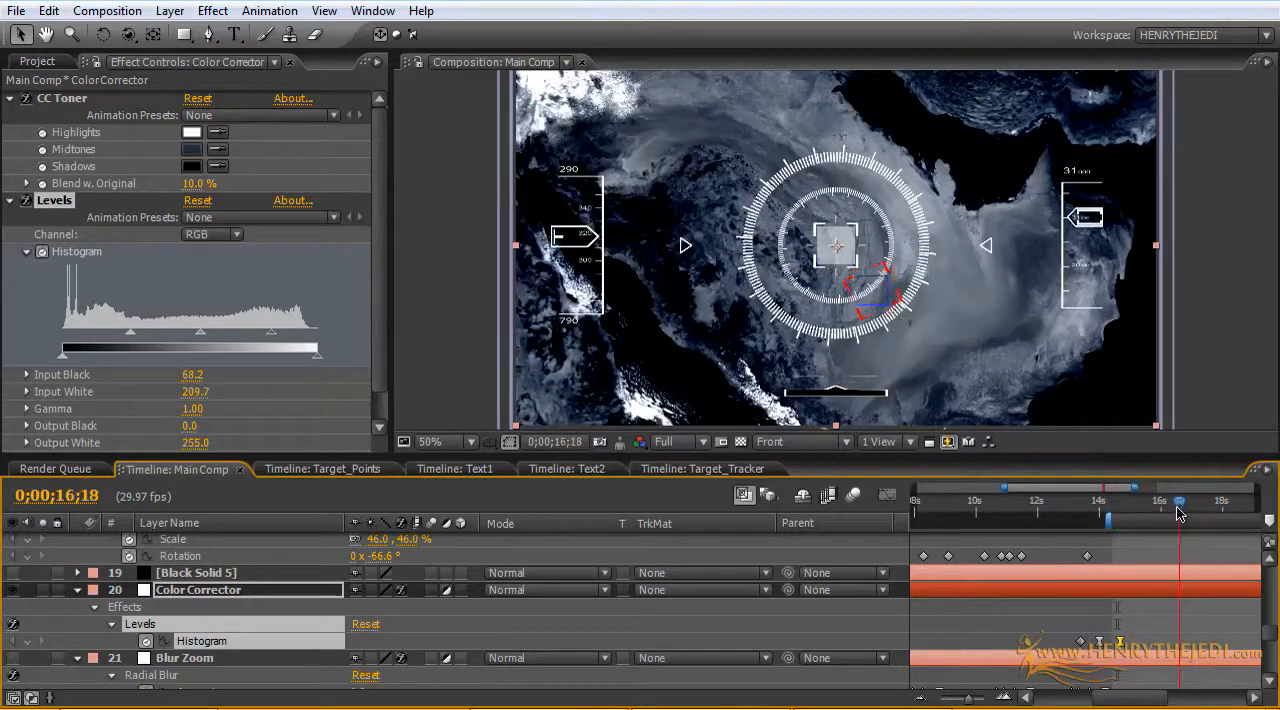
Step: Copy the opening Scale and Rotation keyframes of both Ring_Secondary.png and Ring_Primary.png
drag(1005, 488, 856, 466)
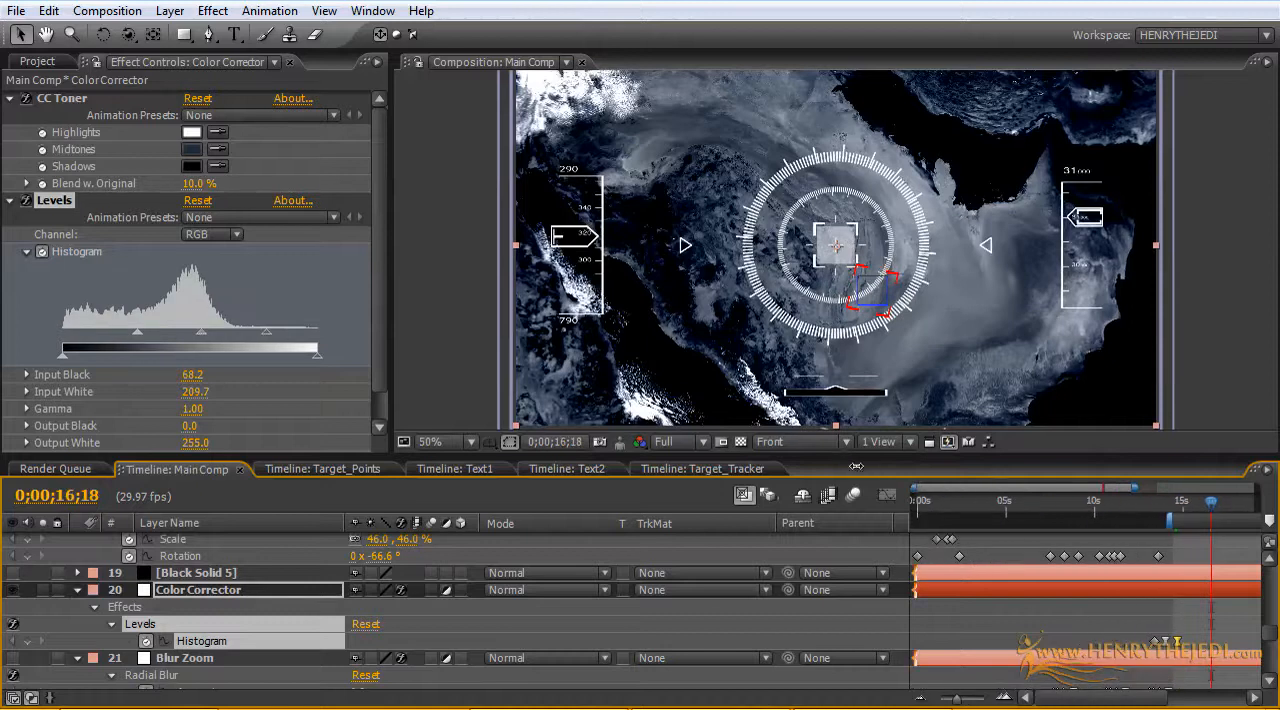
drag(1273, 645, 1273, 633)
drag(1209, 514, 921, 501)
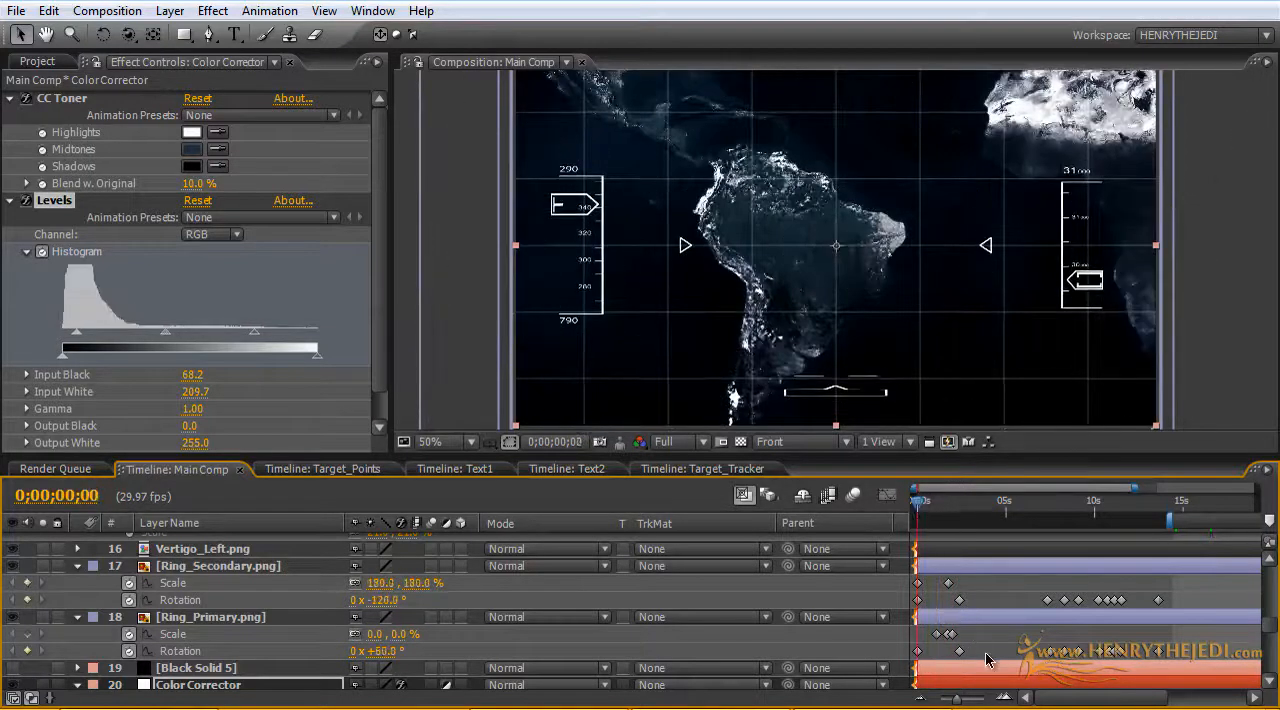
drag(988, 660, 900, 578)
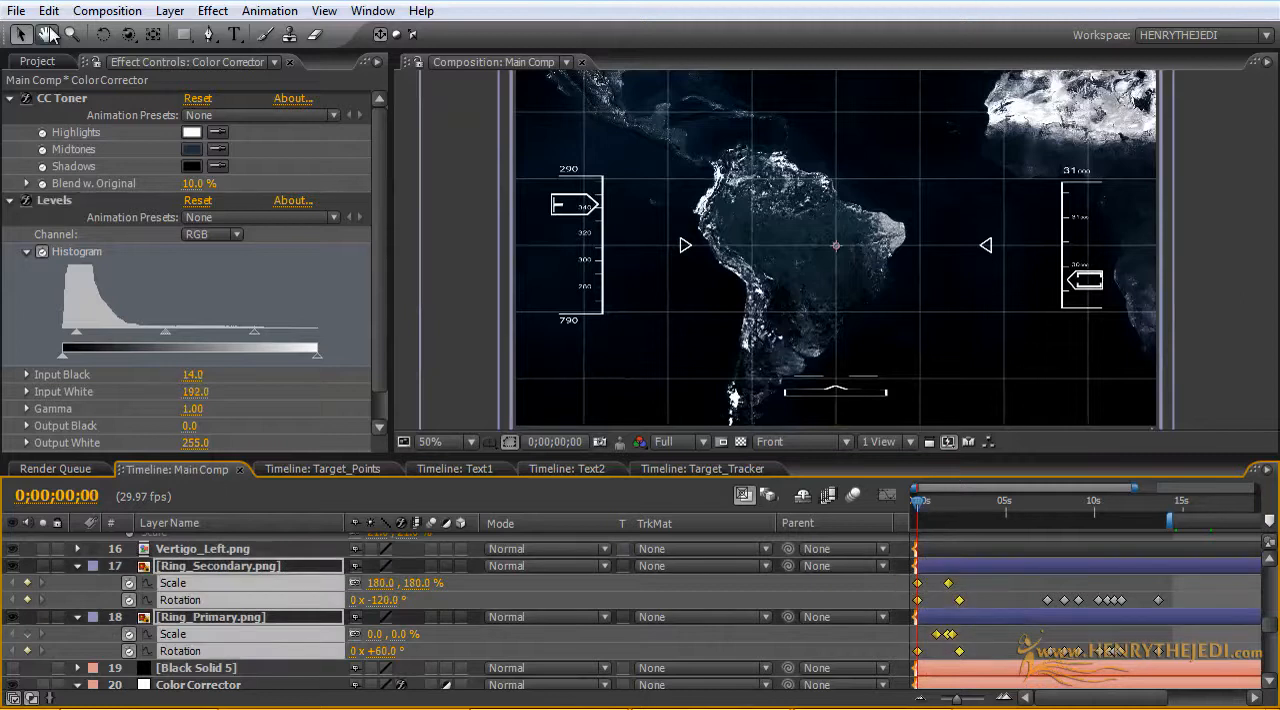
click(48, 10)
click(78, 133)
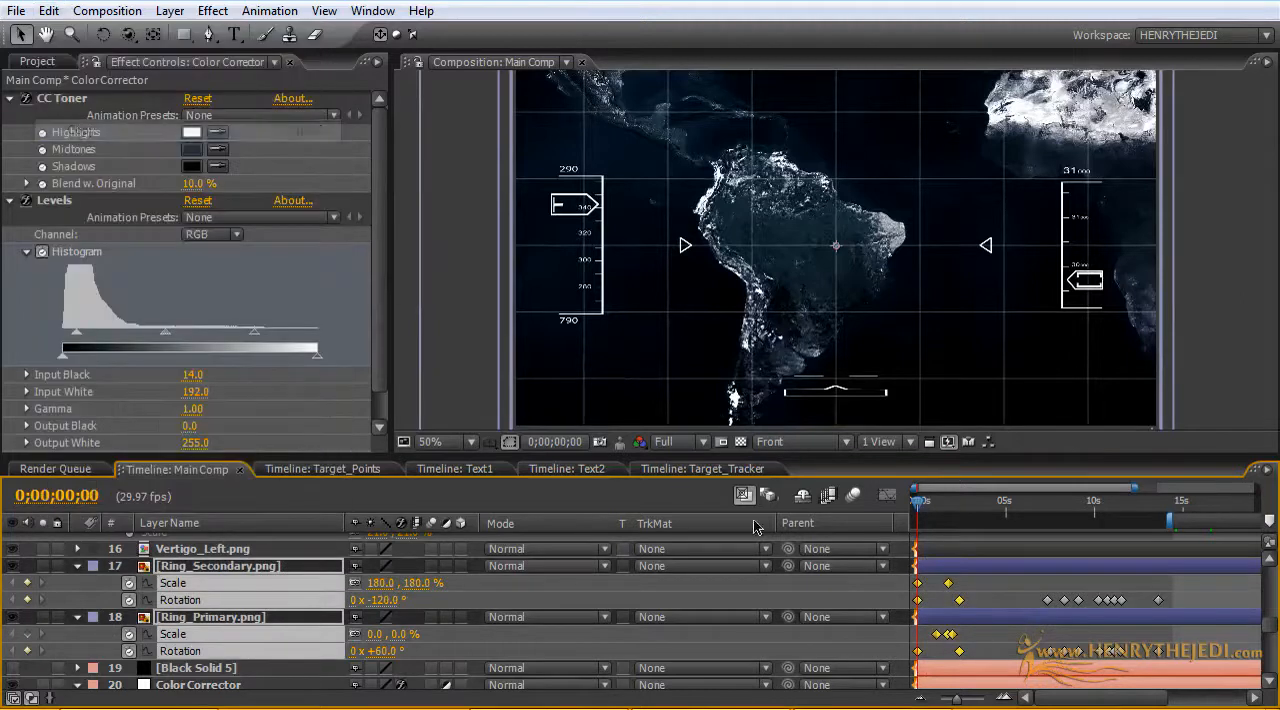
Step: Delete the four closely spaced Rotation keyframes between about 10 and 11.5 seconds on both ring layers
drag(917, 506, 1125, 520)
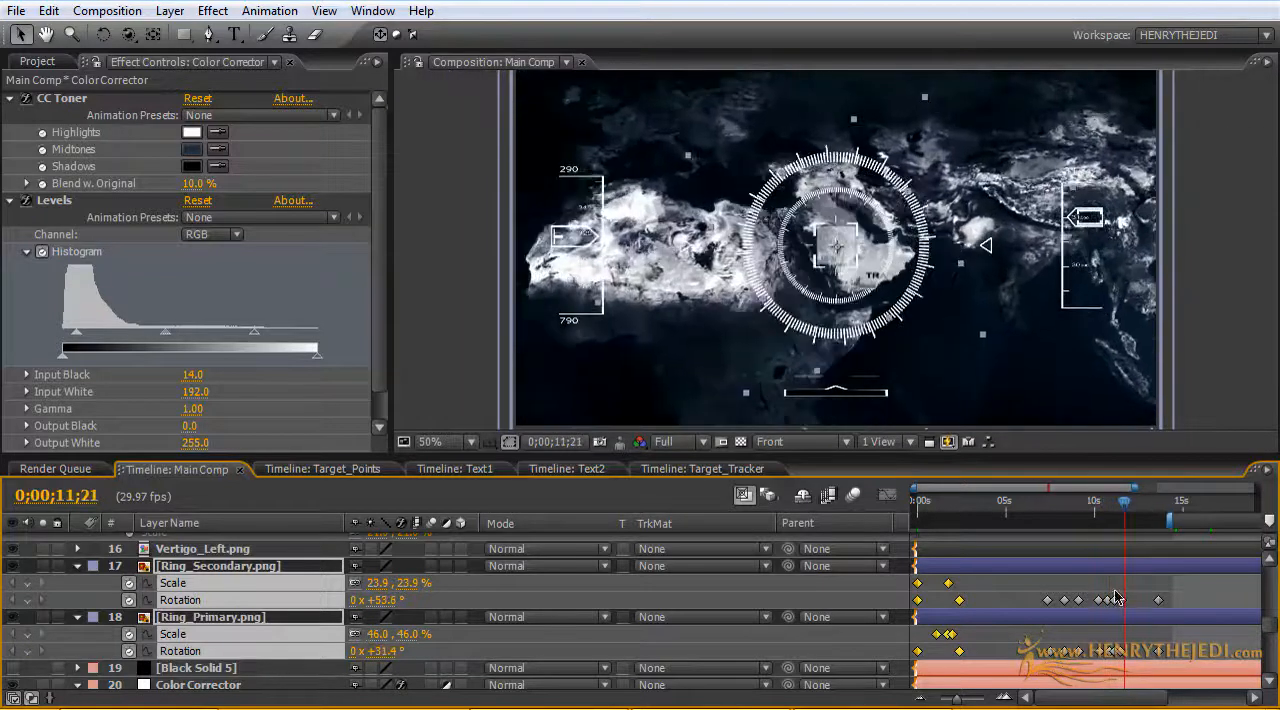
click(1123, 648)
drag(1123, 648, 1090, 592)
click(50, 11)
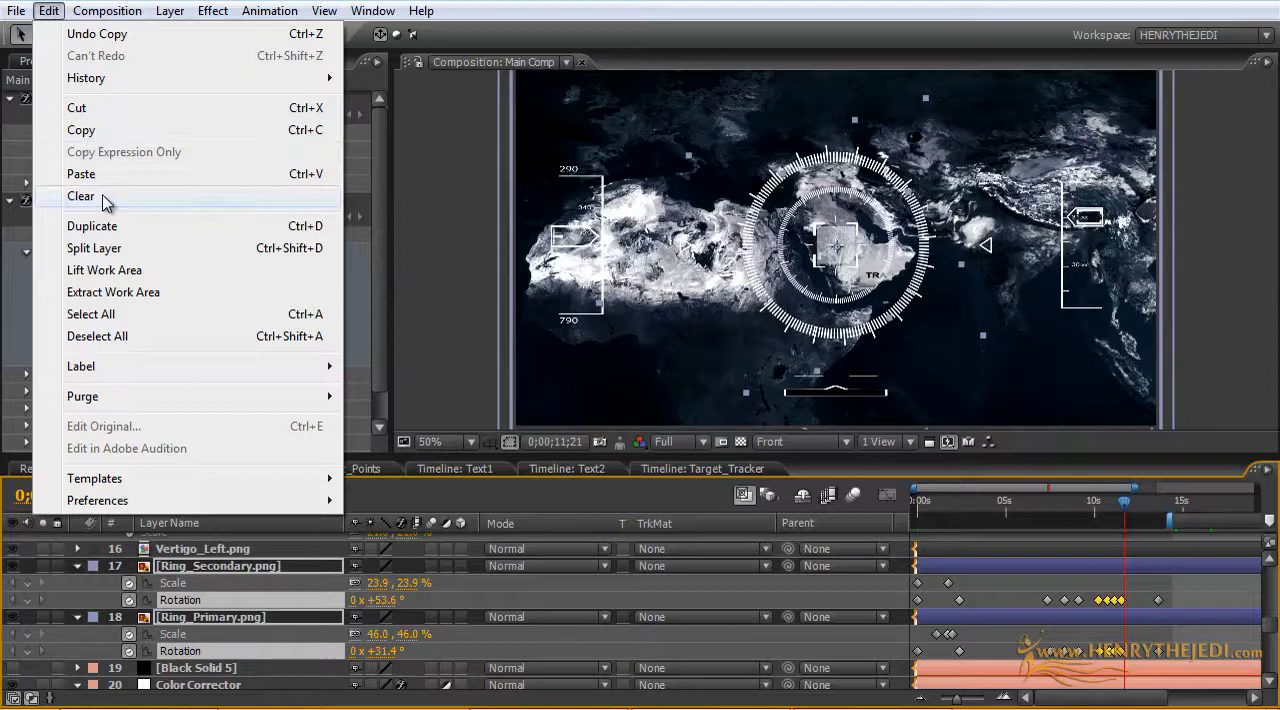
click(106, 198)
Step: Try pasting the copied ring keyframes onto both ring layers at 0;00;10;13, and undo the paste
mouse_move(1124, 504)
mouse_down()
mouse_move(1057, 508)
mouse_move(1102, 505)
mouse_up()
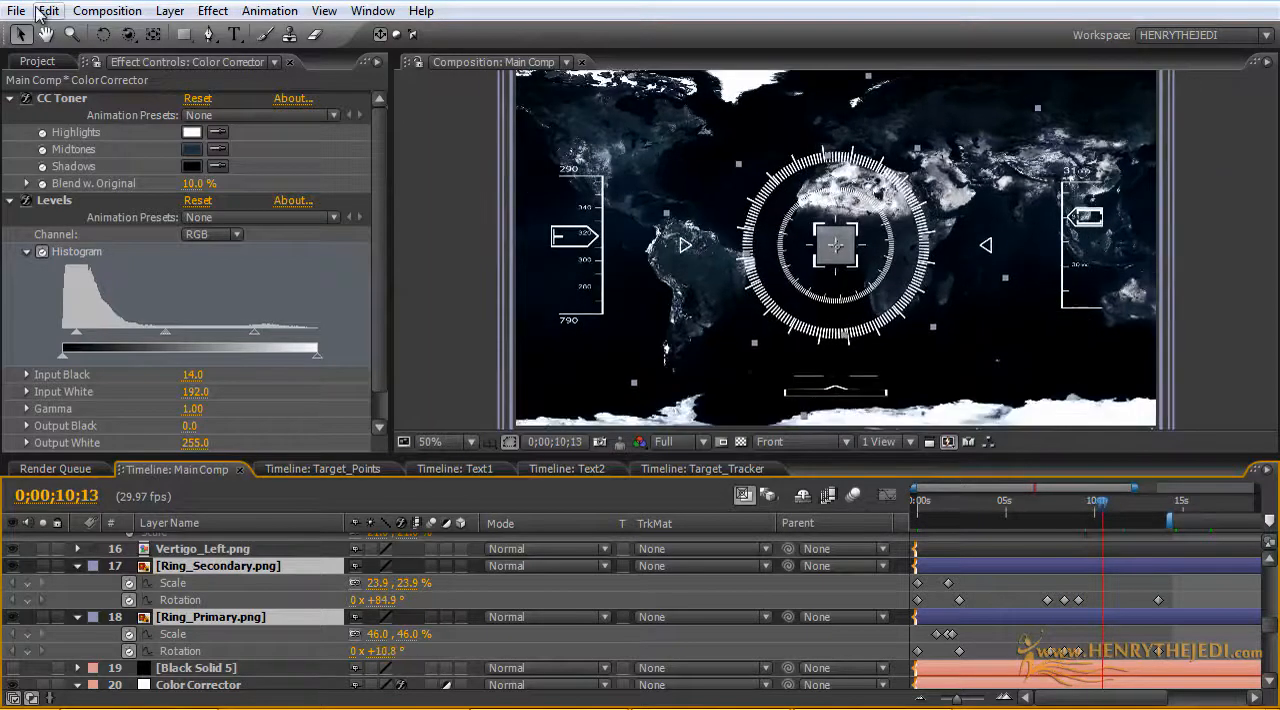
click(47, 10)
click(109, 177)
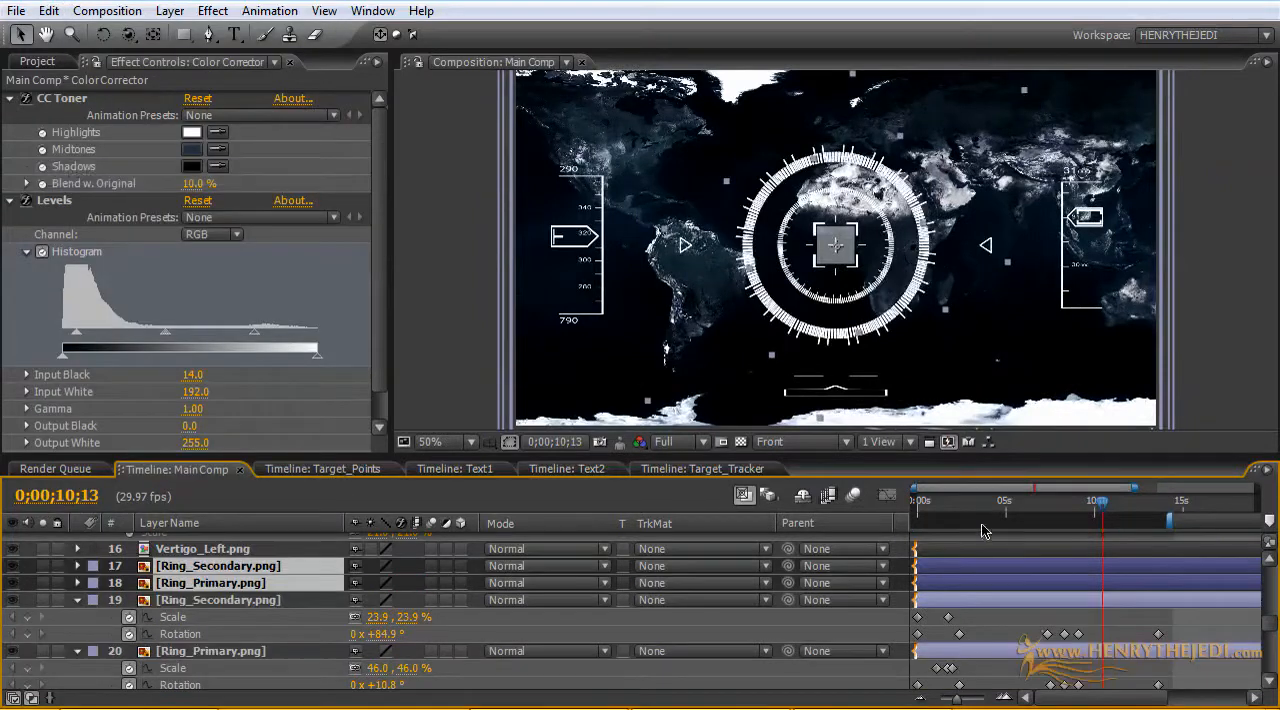
click(48, 11)
click(52, 34)
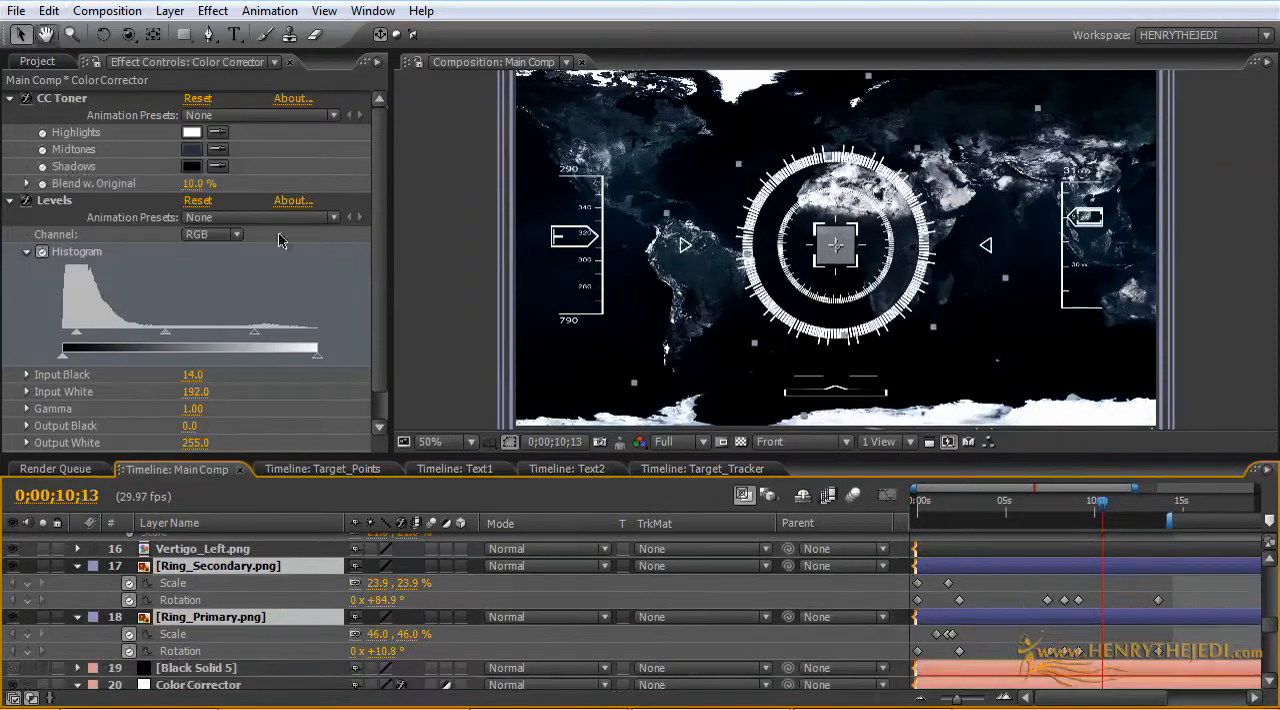
Step: Copy only Ring_Primary.png's opening Scale and Rotation keyframes and clear the selection
click(1122, 657)
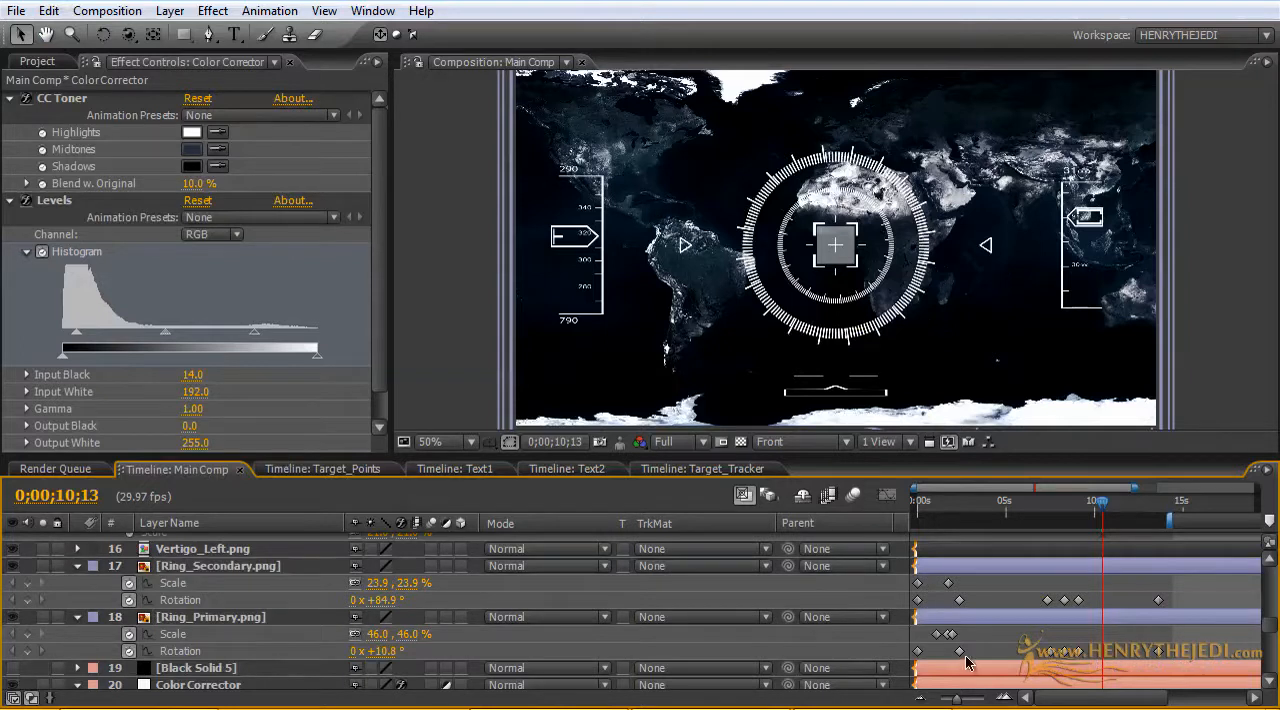
drag(974, 656, 898, 624)
click(49, 11)
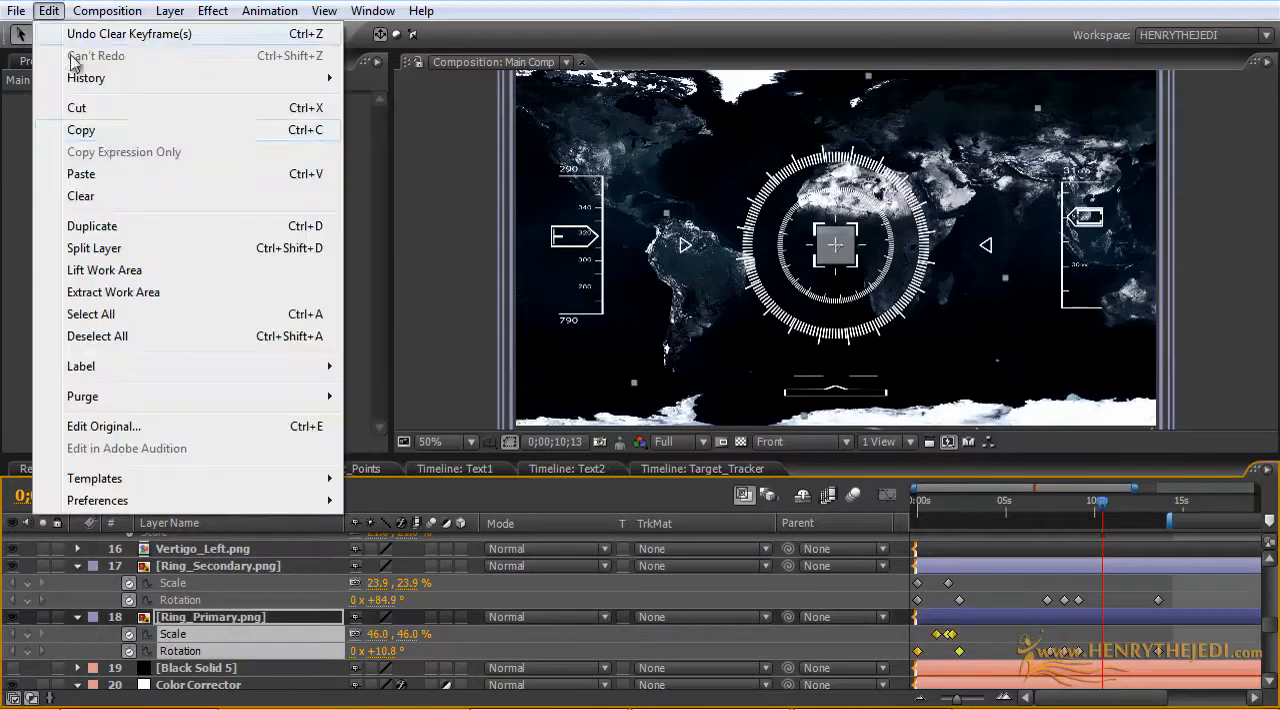
click(100, 127)
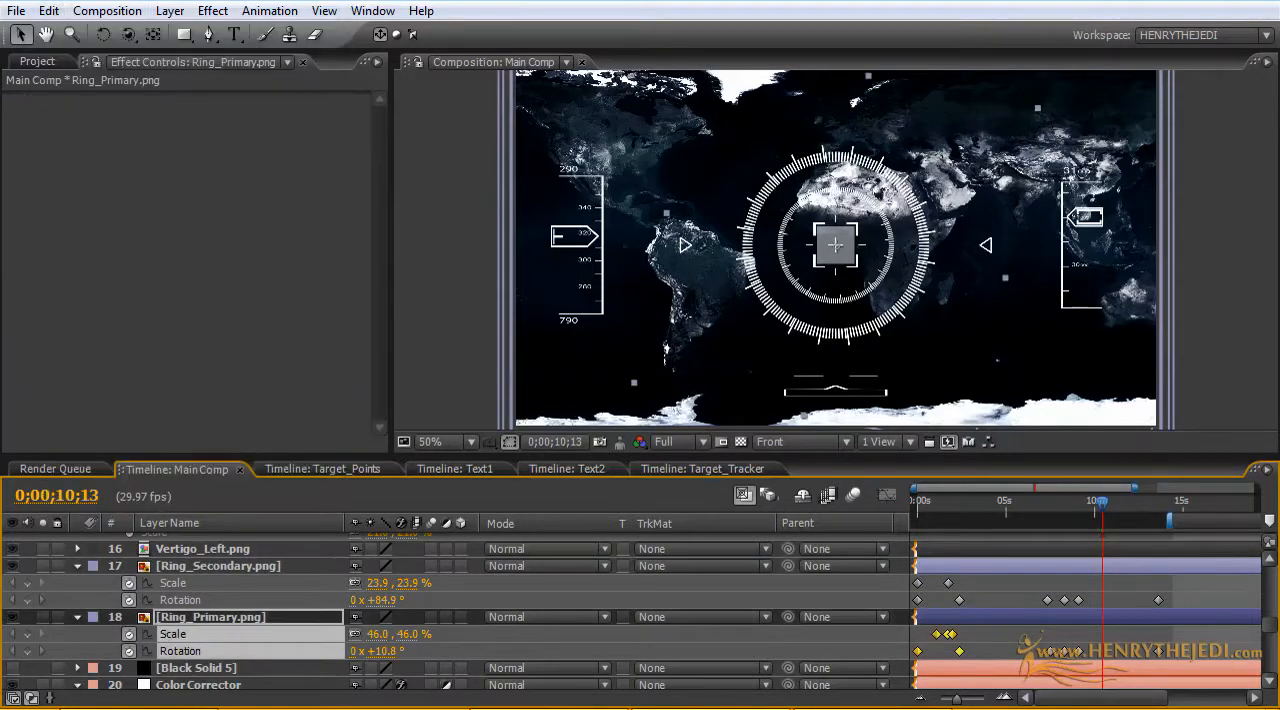
click(1124, 657)
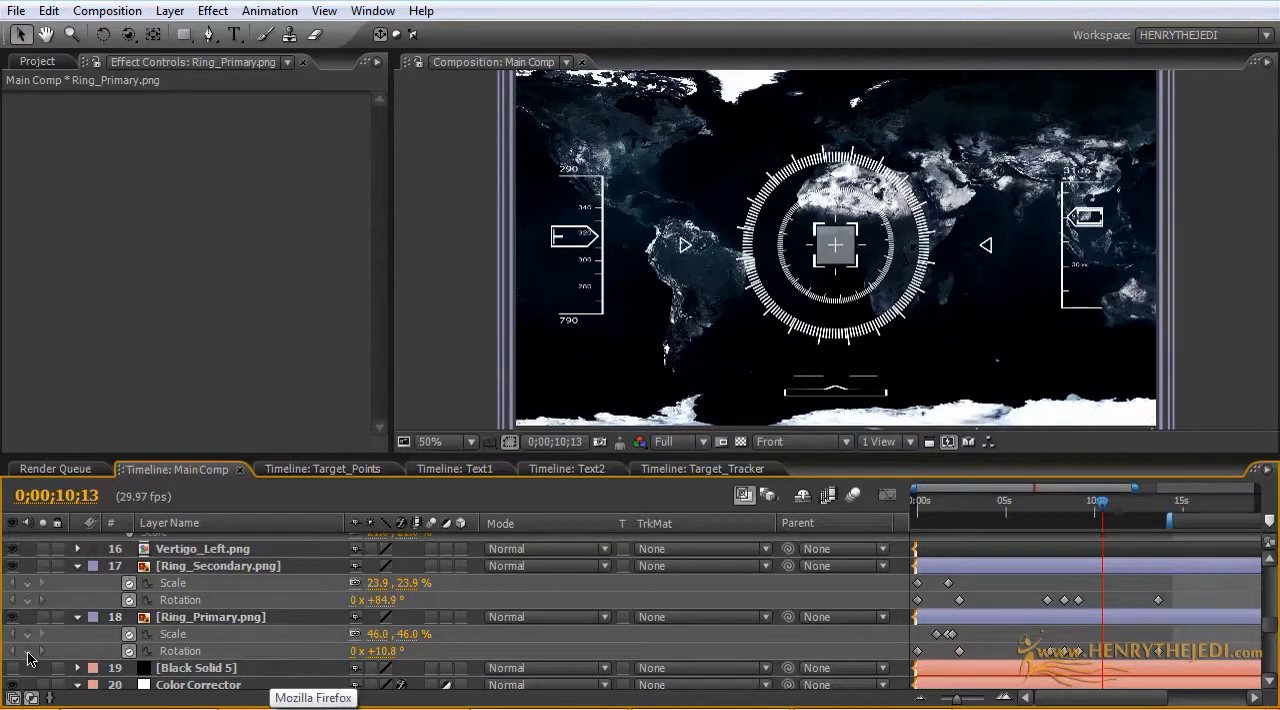
Step: Add Scale and Rotation keyframes at 0;00;10;13 on both Ring_Primary.png and Ring_Secondary.png
click(27, 652)
click(27, 634)
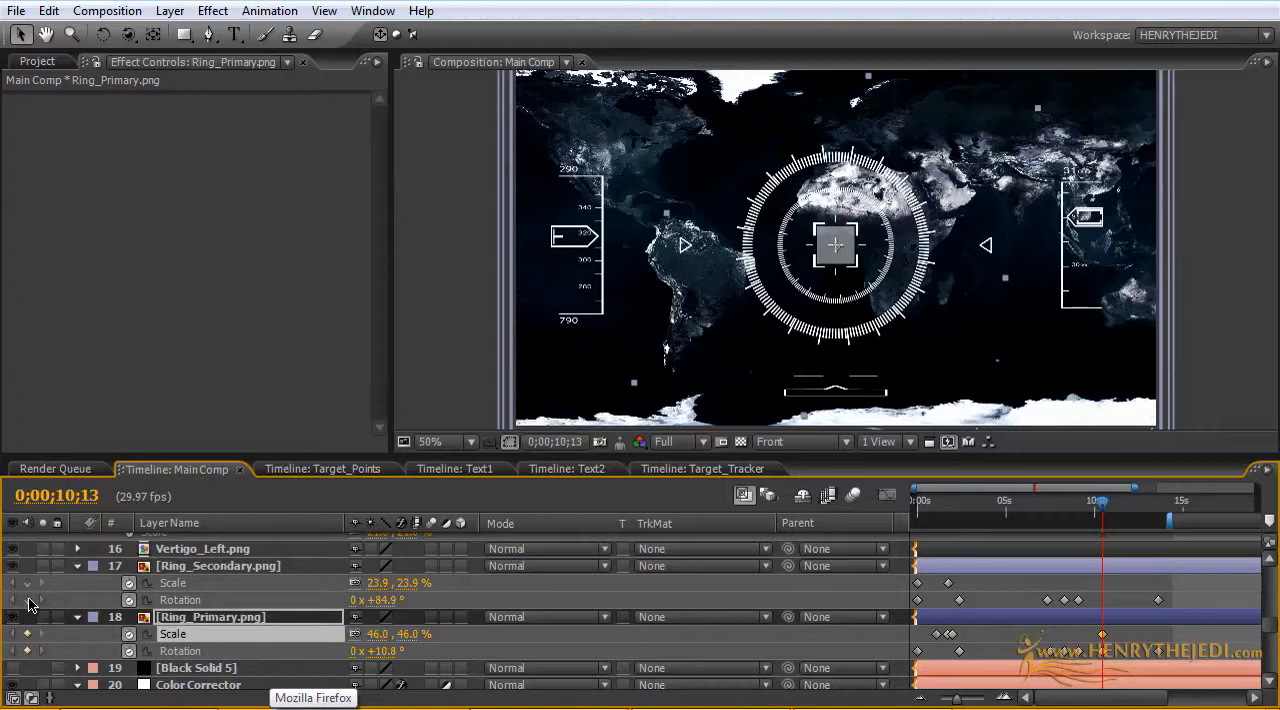
click(27, 600)
click(27, 583)
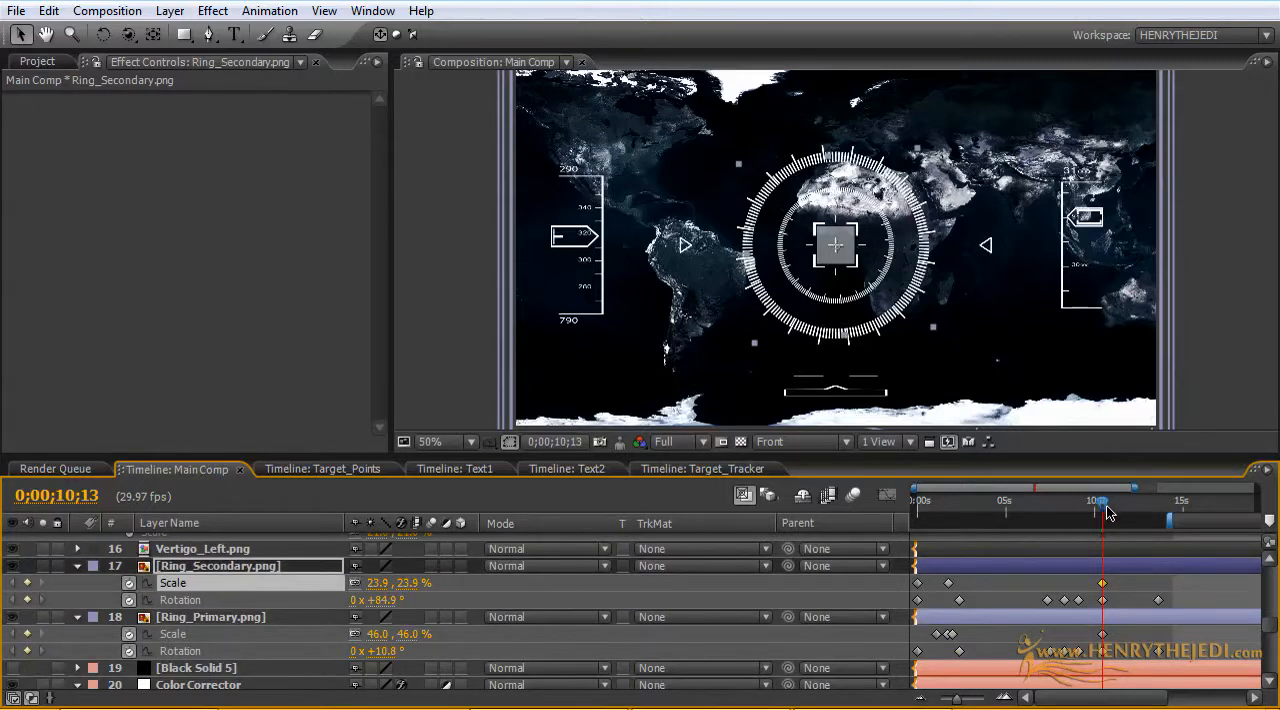
Step: Copy Ring_Primary.png's opening Scale and Rotation keyframes and paste them on the same layer at 0;00;10;25
mouse_move(1107, 510)
mouse_down()
mouse_move(1134, 510)
mouse_move(1115, 510)
mouse_up()
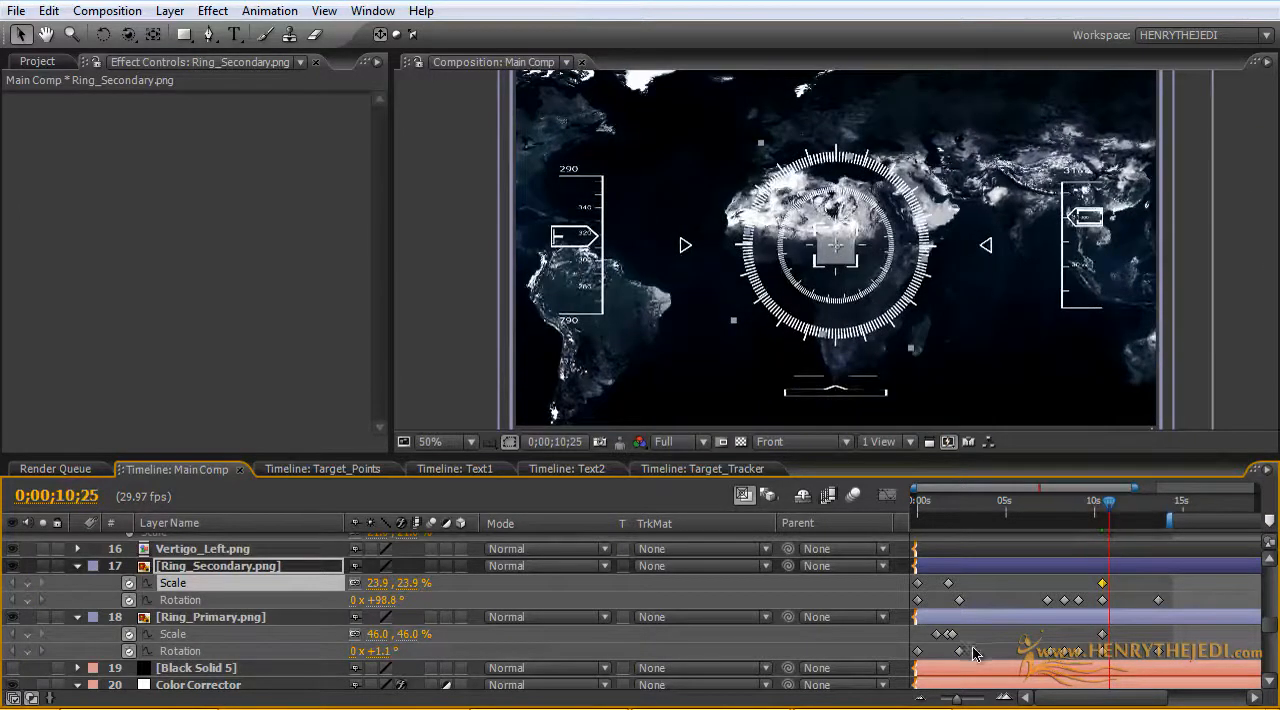
drag(968, 652, 913, 628)
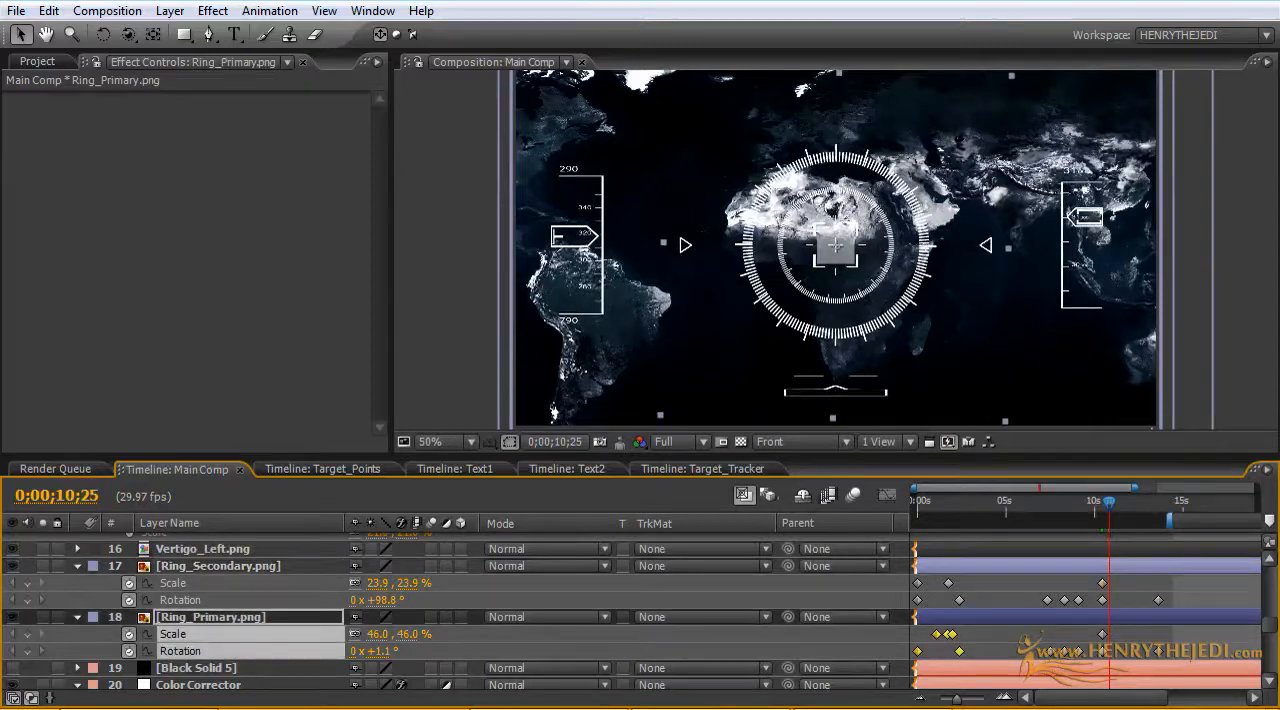
click(48, 11)
click(98, 122)
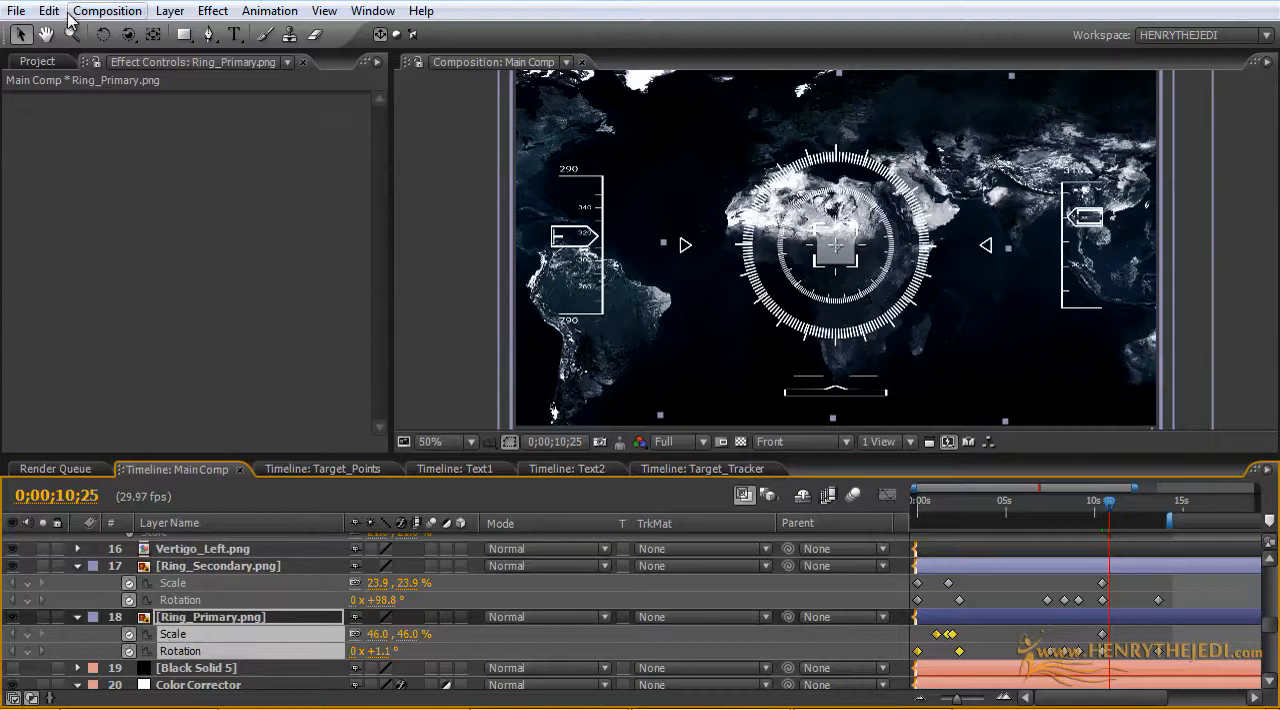
click(48, 11)
click(90, 174)
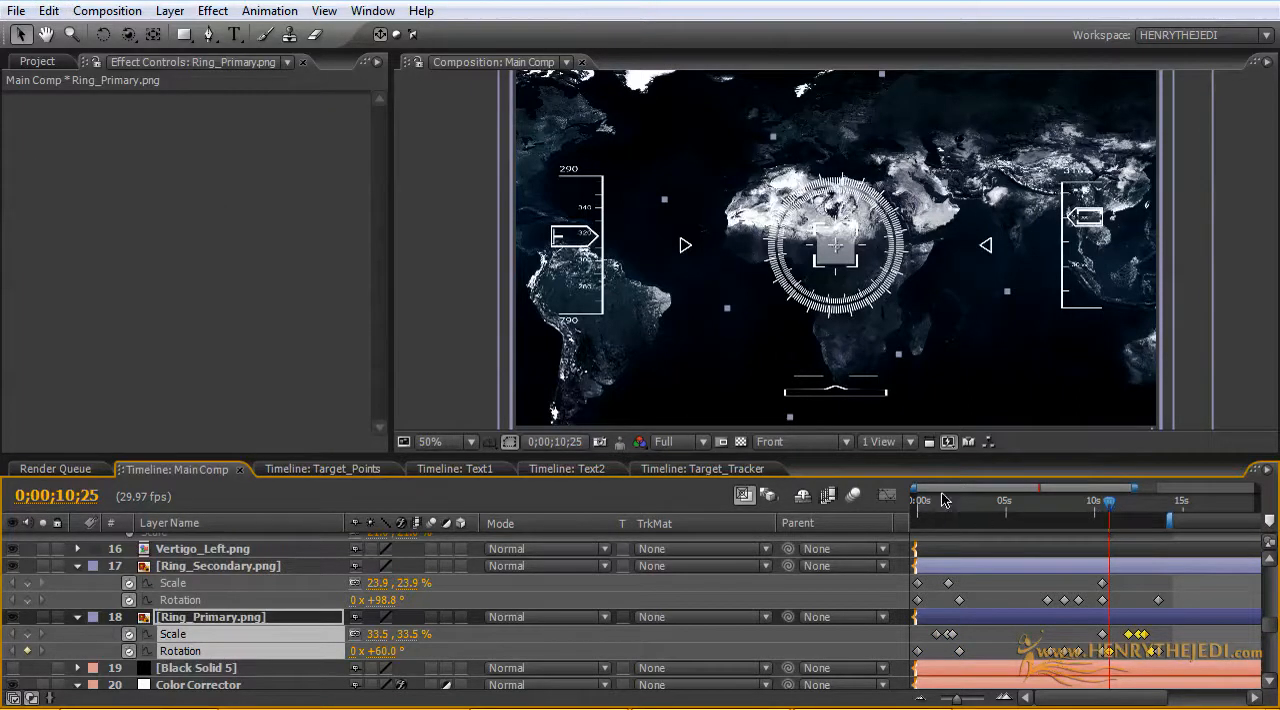
Step: Shift Ring_Primary.png's newly pasted Scale and Rotation keyframes one frame, to start at 0;00;10;26
drag(916, 487, 990, 487)
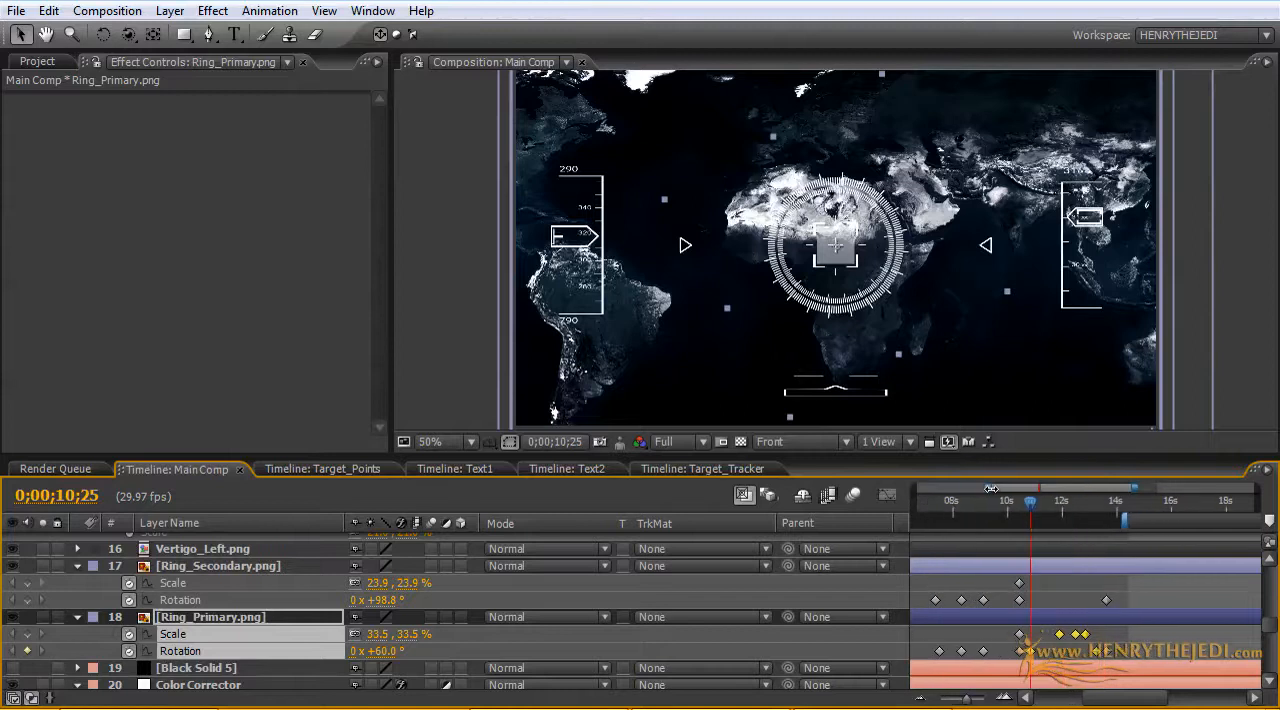
drag(1099, 652, 1097, 652)
click(1100, 656)
click(1096, 652)
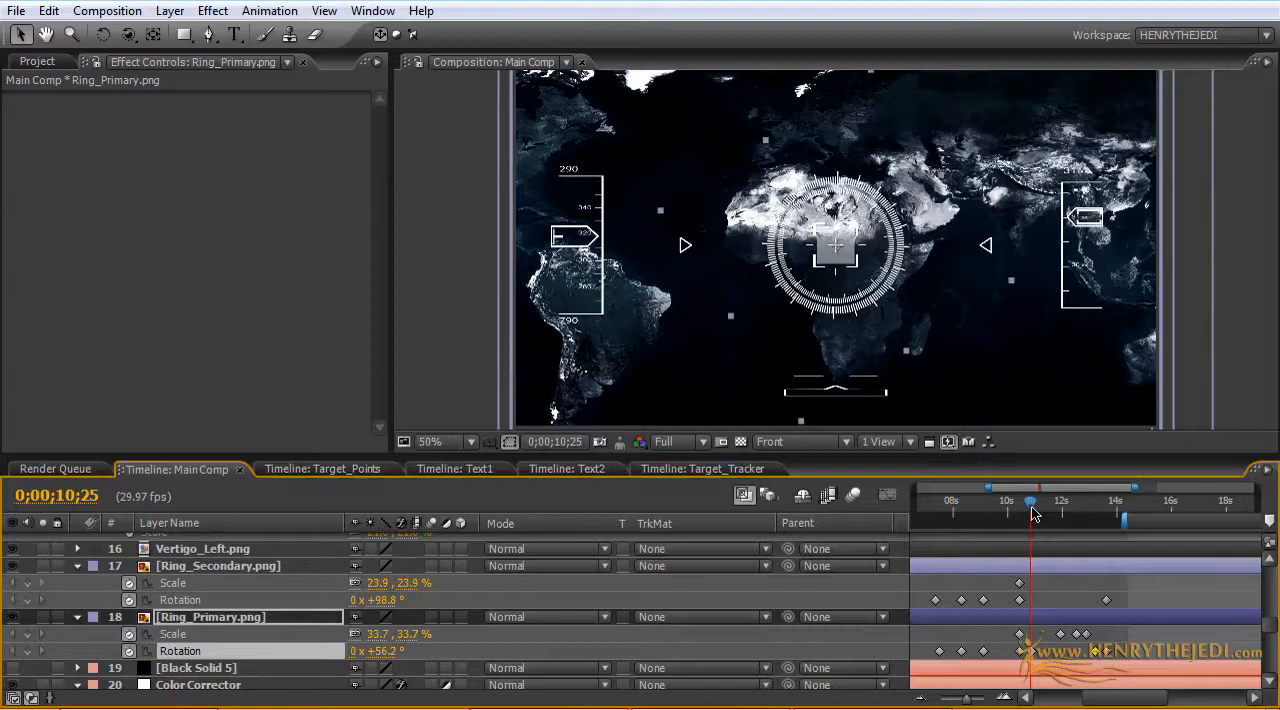
Step: Copy Ring_Secondary.png's opening Scale and Rotation keyframes and paste them on the same layer at 0;00;10;26
mouse_move(1034, 514)
mouse_down()
mouse_move(1087, 514)
mouse_move(1032, 514)
mouse_up()
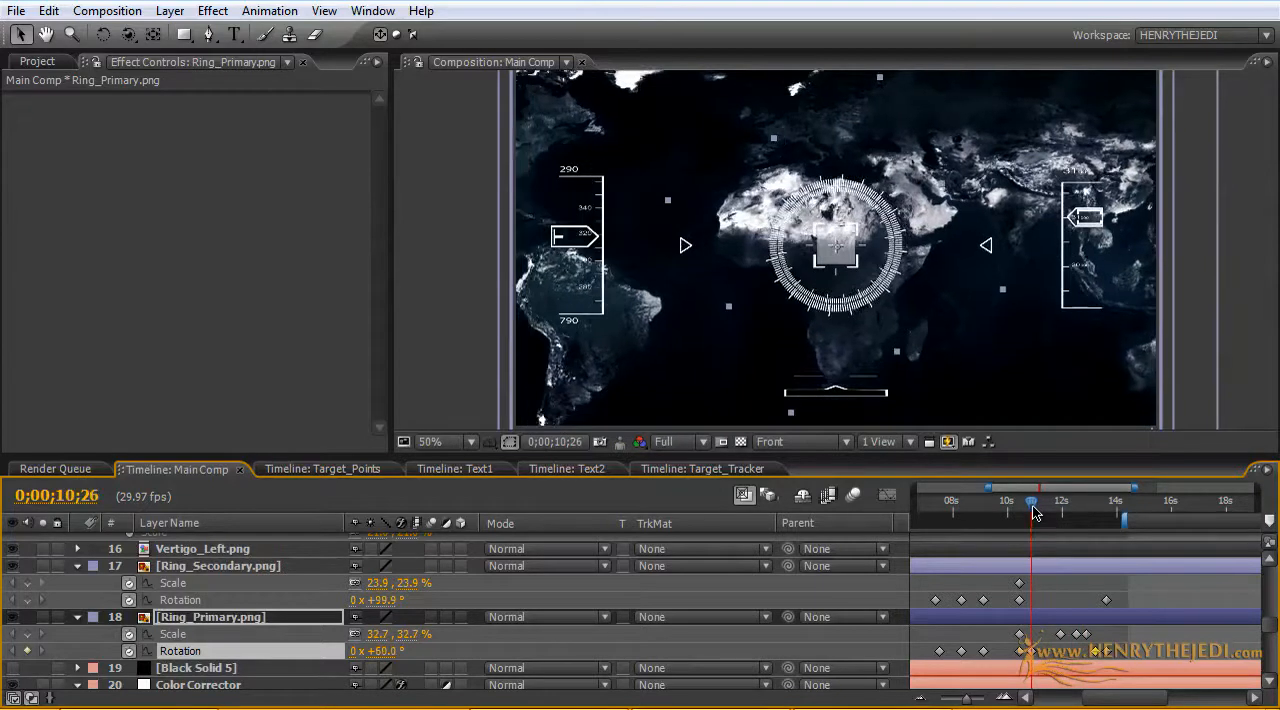
click(283, 567)
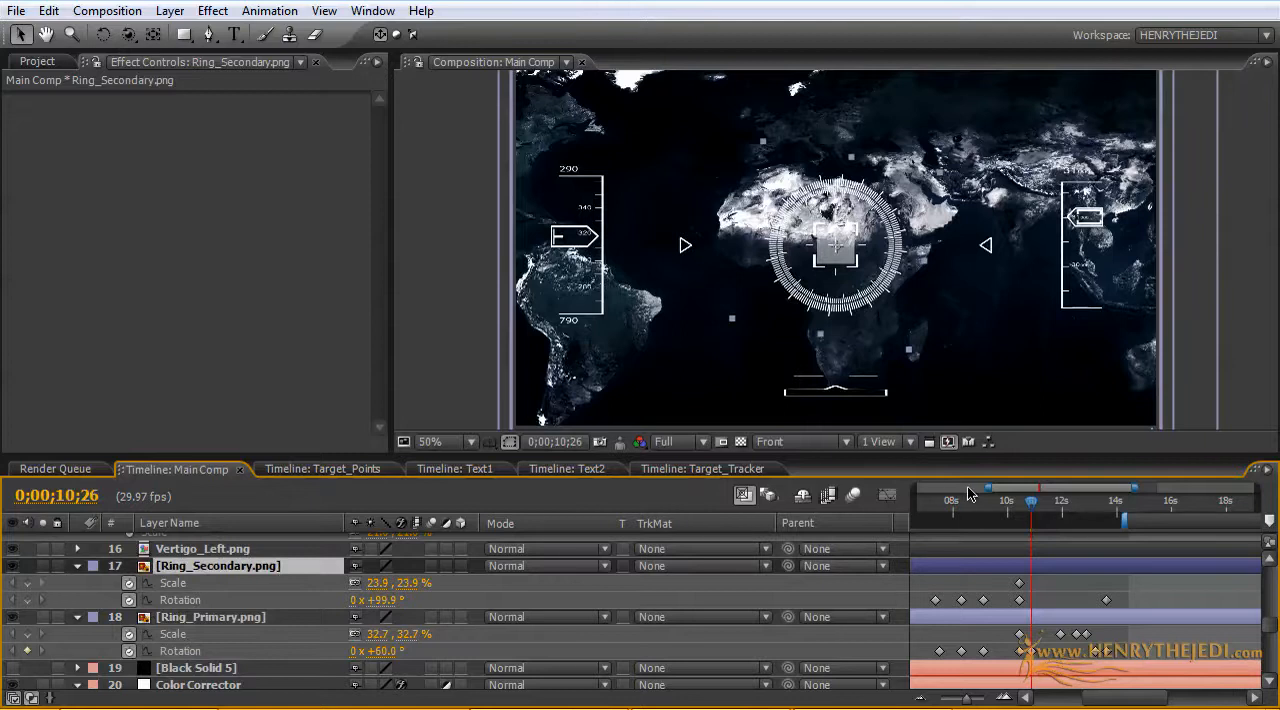
drag(987, 487, 913, 487)
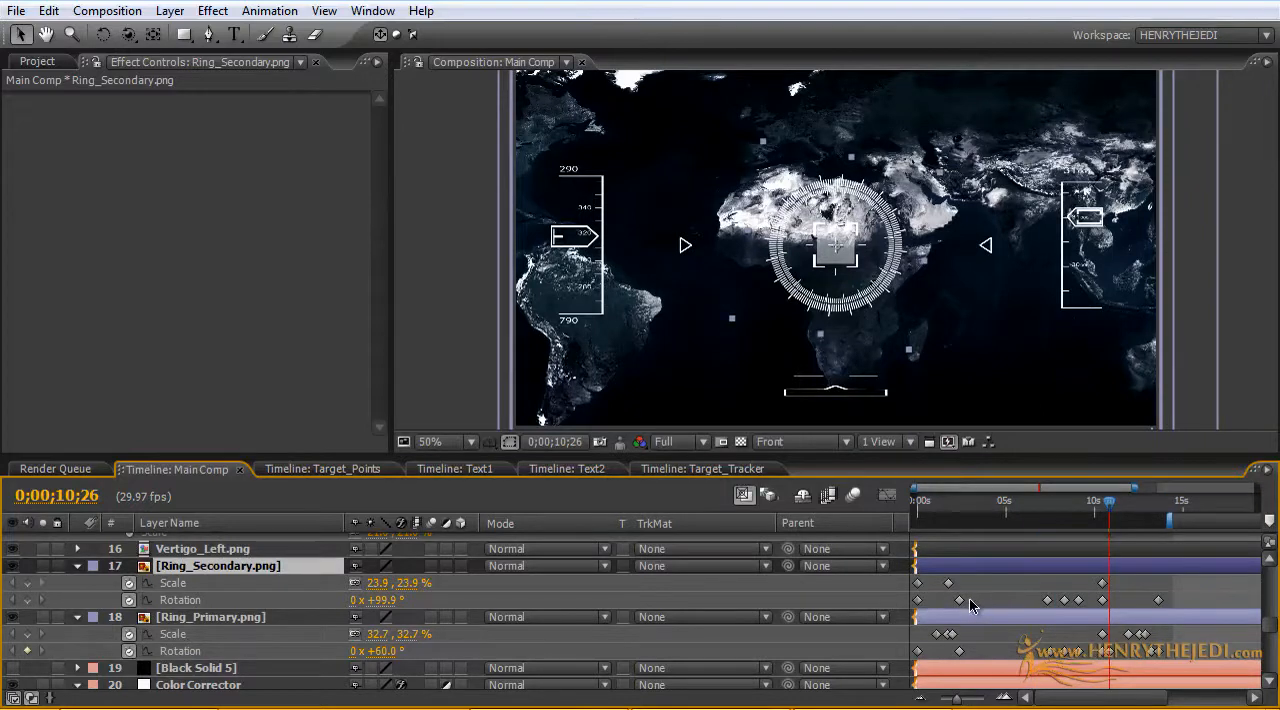
drag(972, 604, 906, 576)
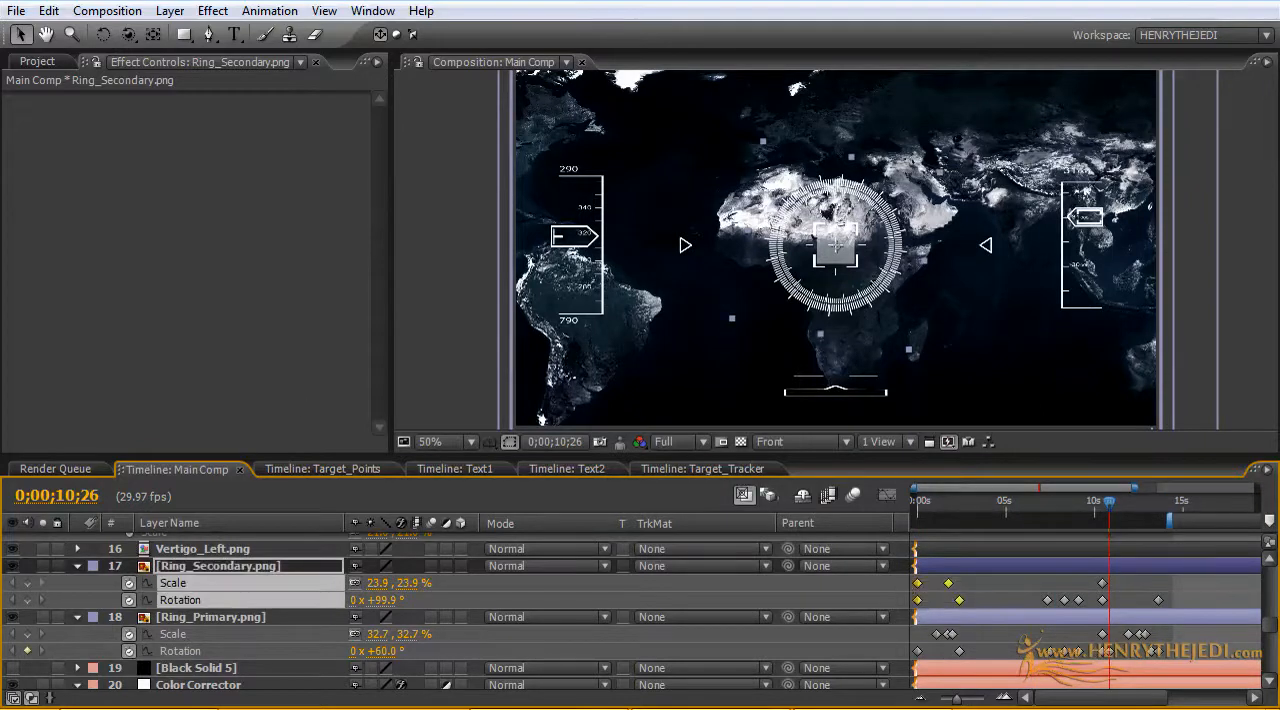
click(45, 10)
click(96, 129)
click(50, 11)
click(129, 170)
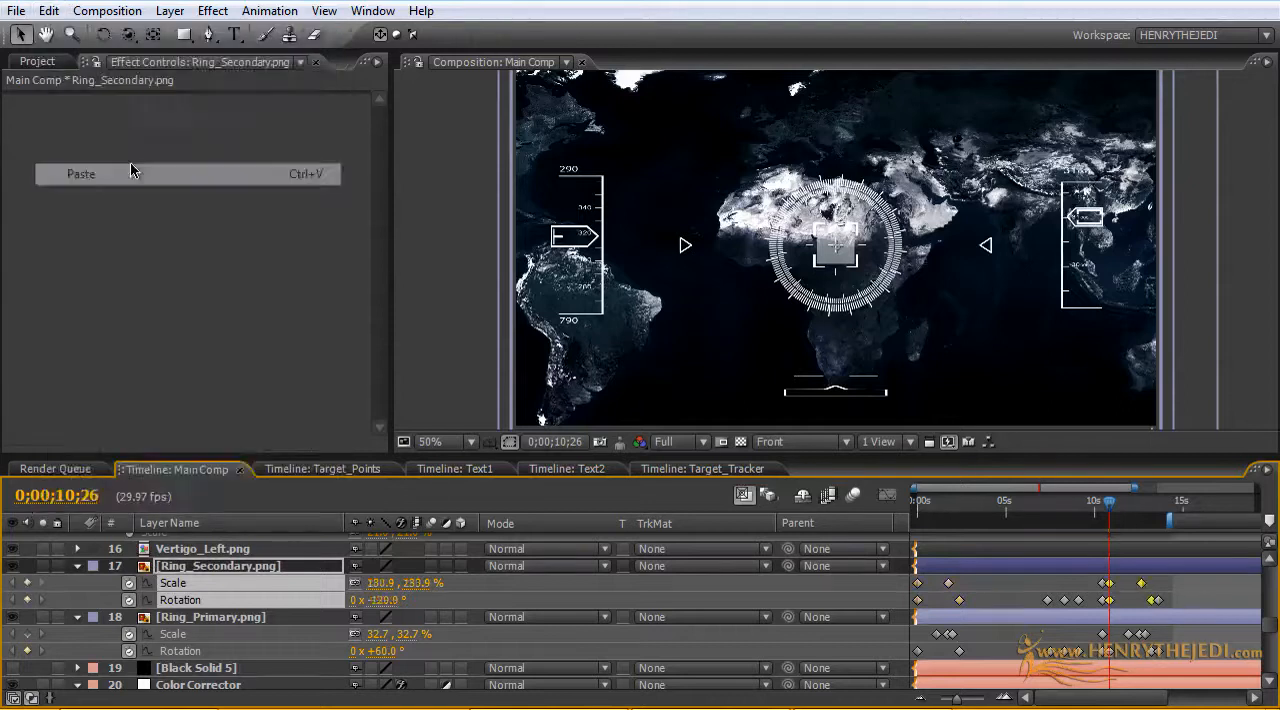
Step: Preview the repeated ring animation and move both ring layers' last Rotation keyframes to about 14.5 seconds
mouse_move(1107, 514)
mouse_down()
mouse_move(1121, 514)
mouse_move(1088, 514)
mouse_move(1121, 514)
mouse_up()
drag(1131, 513, 1157, 513)
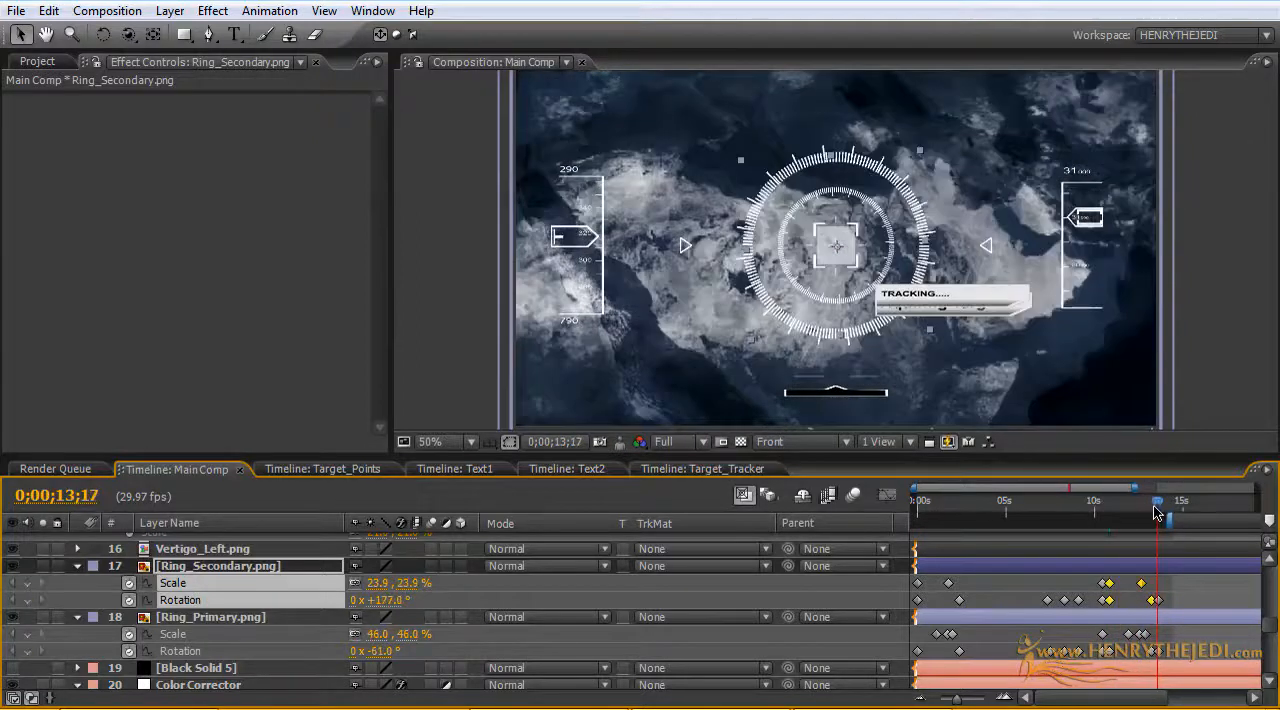
click(1180, 657)
drag(1158, 600, 1158, 601)
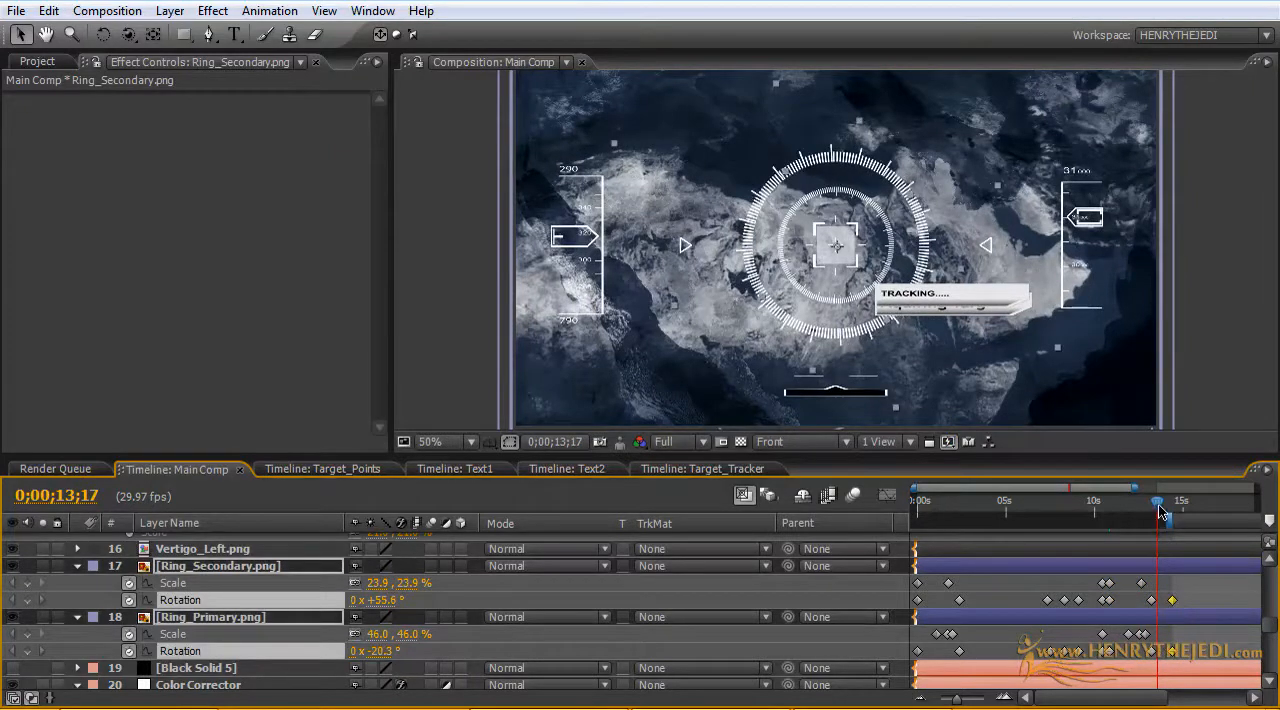
Step: Copy Text1's first Position keyframe and paste it at 0;00;13;22 on the same layer
mouse_move(1160, 512)
mouse_down()
mouse_move(1175, 510)
mouse_move(1136, 505)
mouse_move(1181, 504)
mouse_move(1165, 500)
mouse_up()
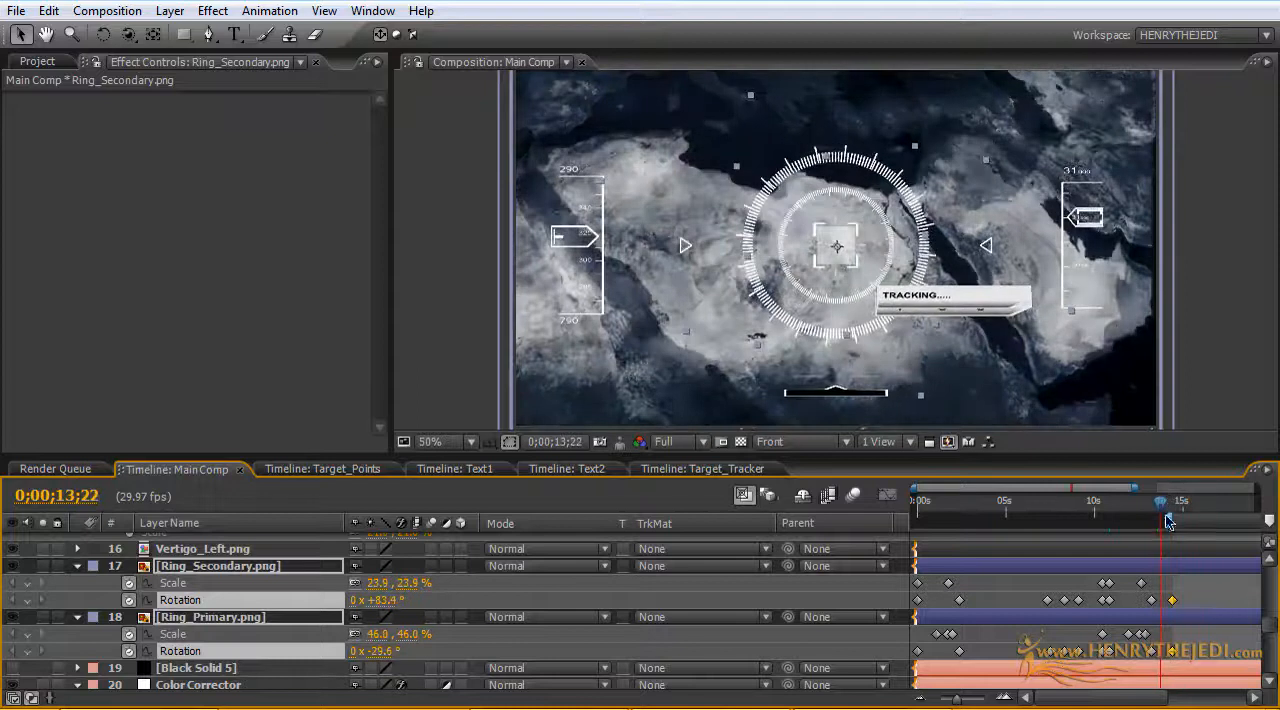
scroll(799, 591, up, 10)
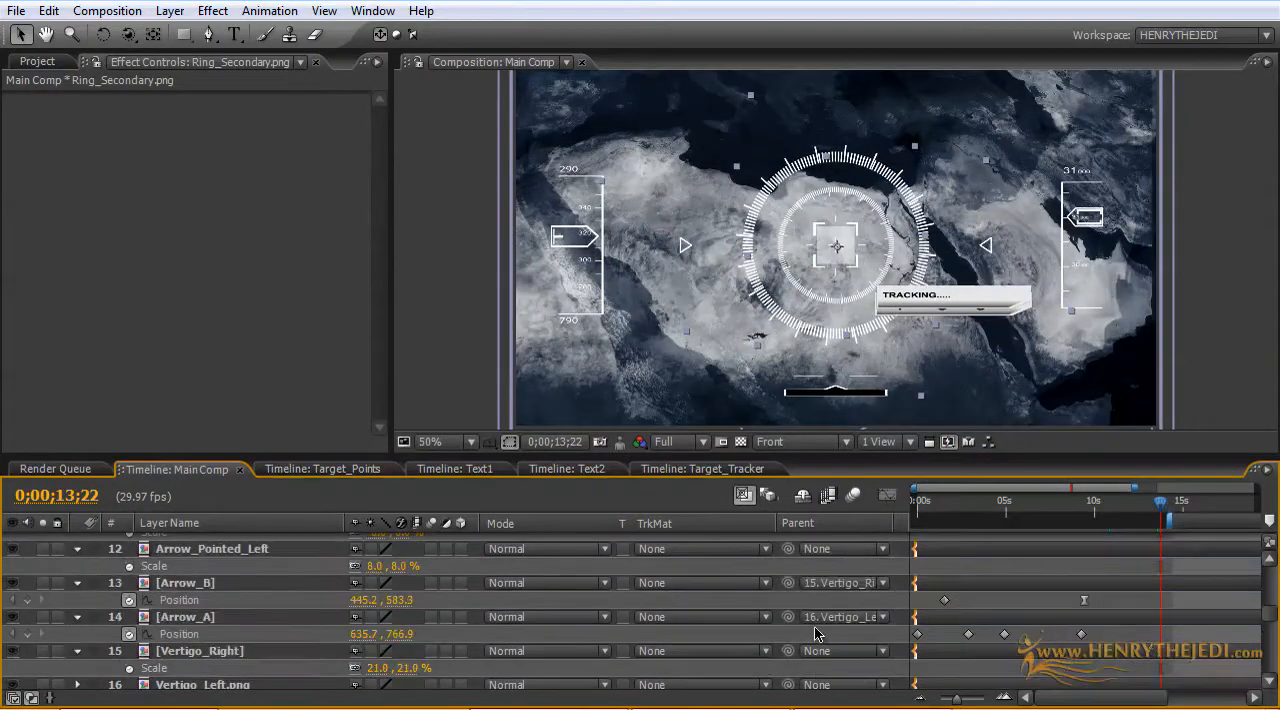
scroll(815, 626, up, 5)
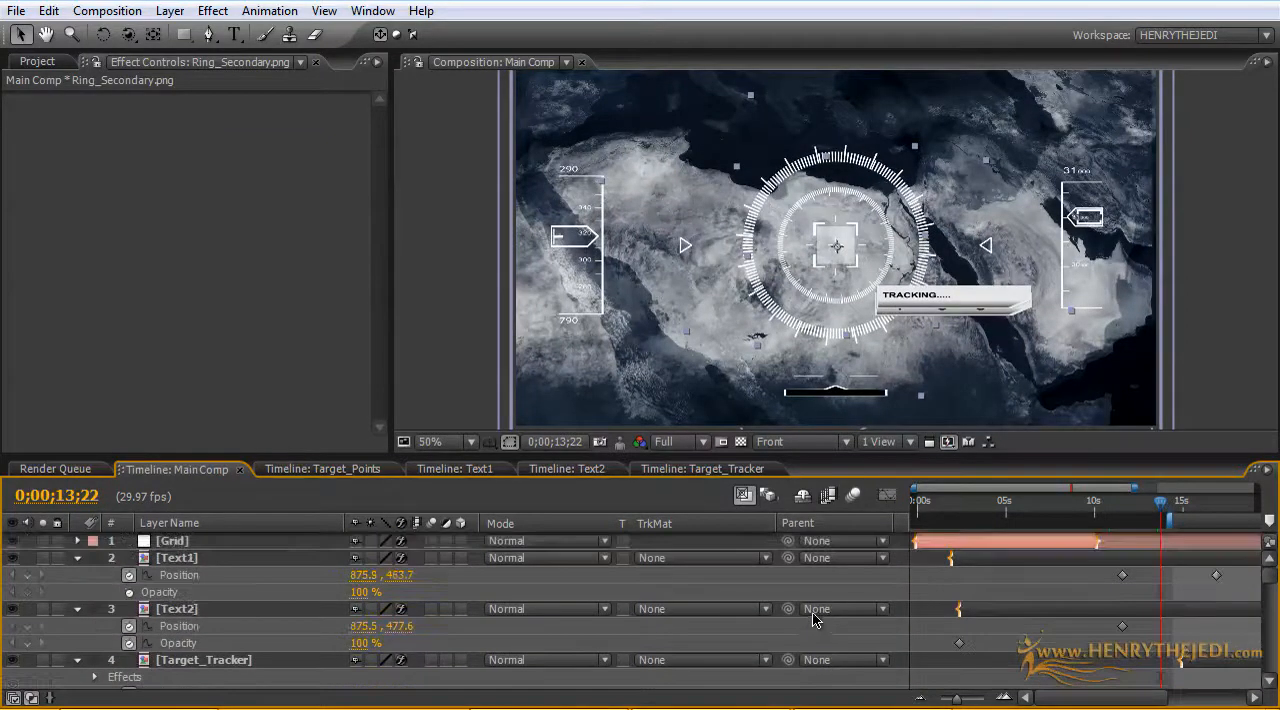
click(229, 558)
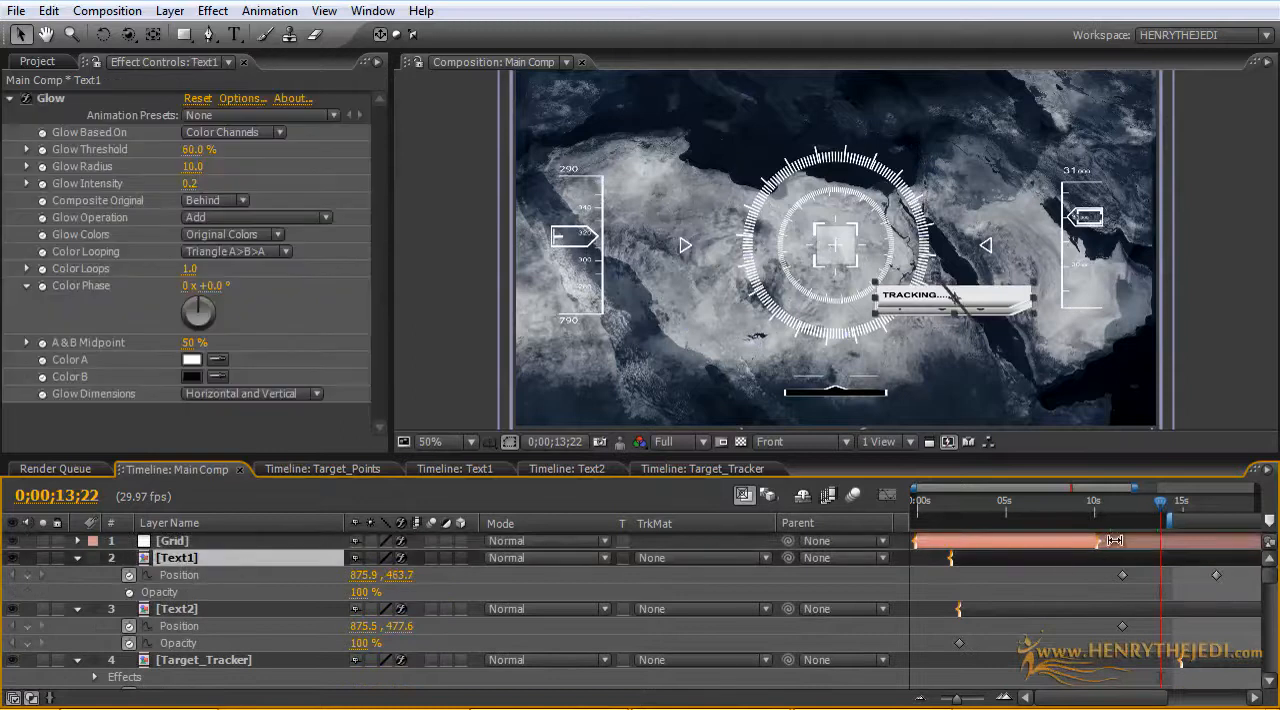
click(1121, 576)
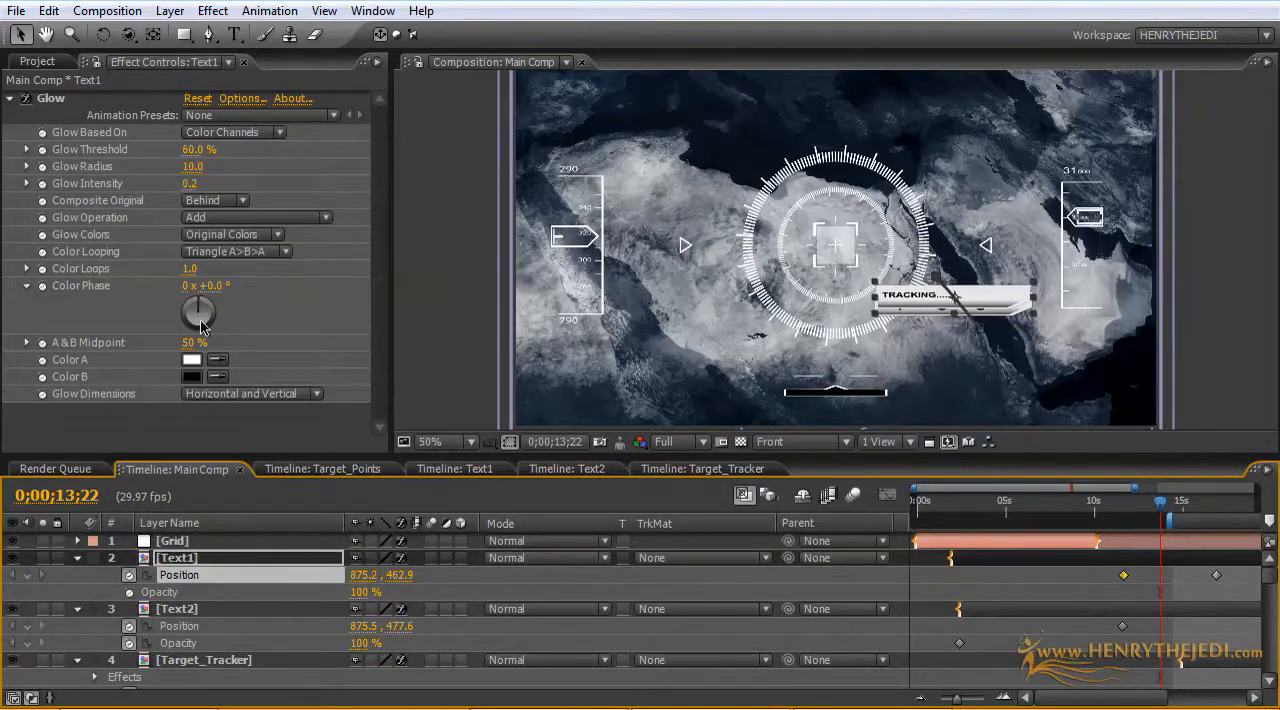
click(43, 15)
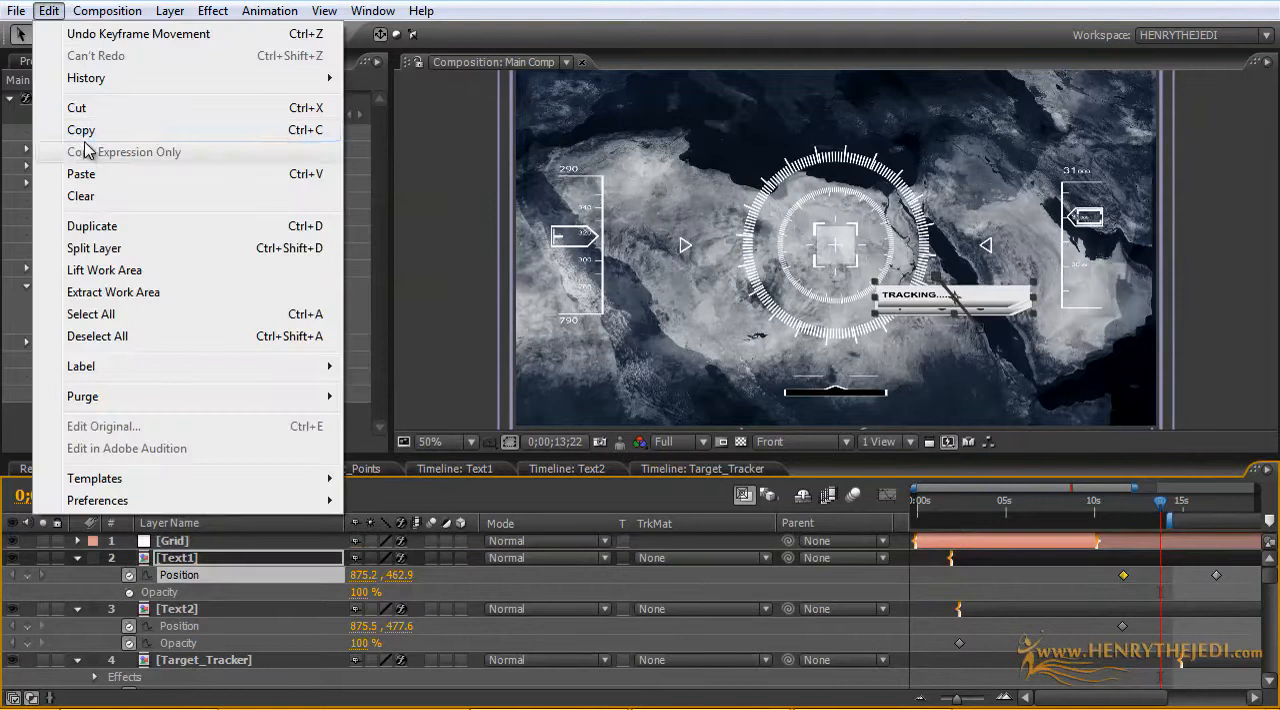
click(80, 131)
click(49, 10)
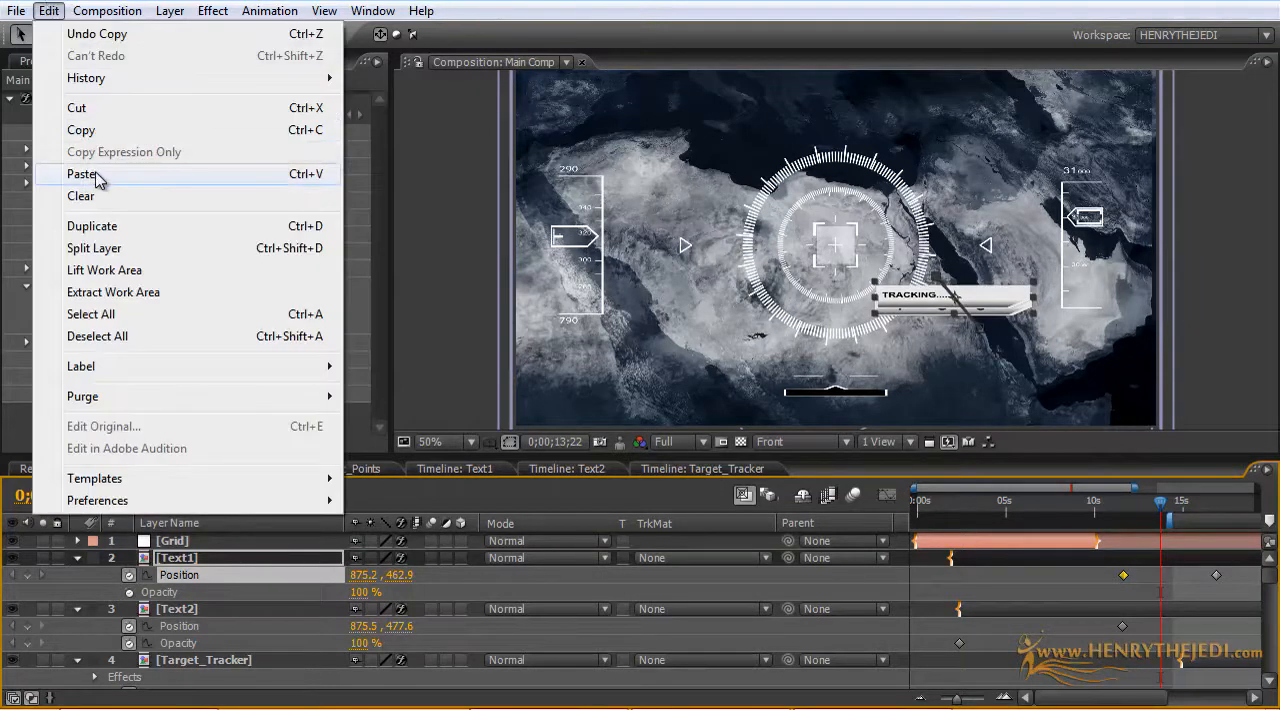
click(82, 174)
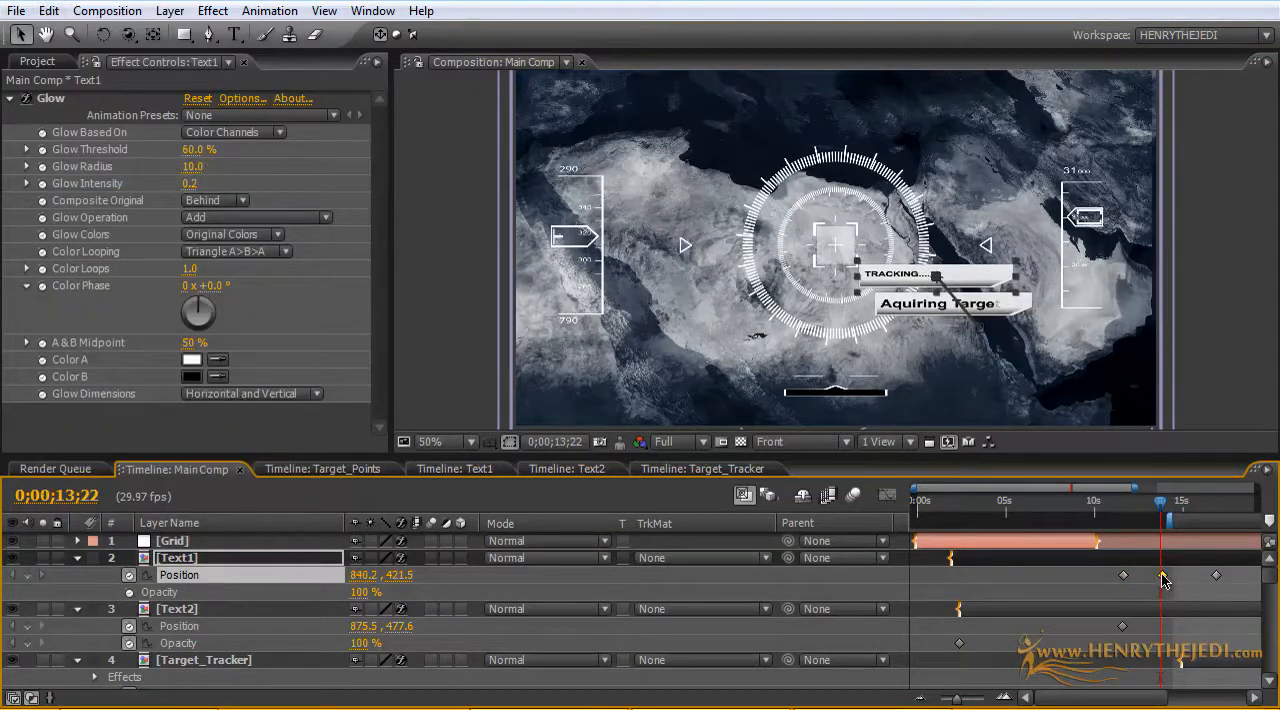
Step: Move Text1's pasted Position keyframe to about 15 seconds and scrub through the composition to review the animation
drag(1162, 507, 1196, 507)
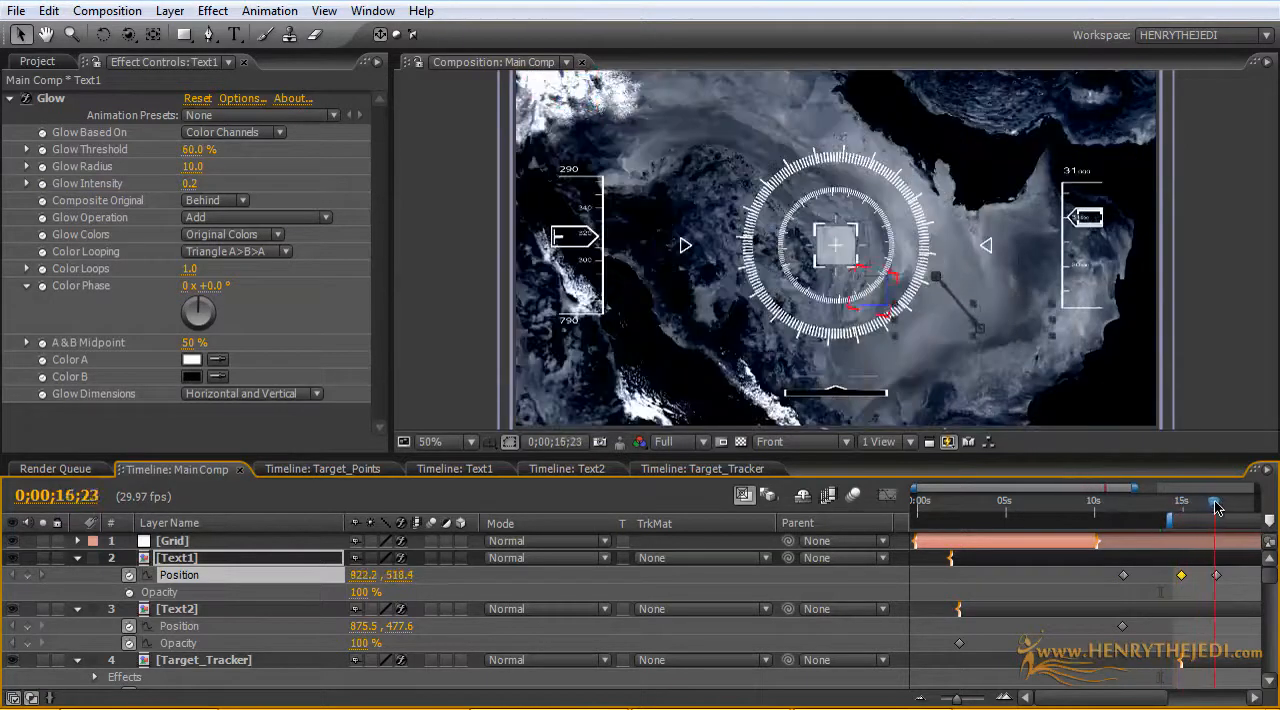
drag(1222, 507, 953, 502)
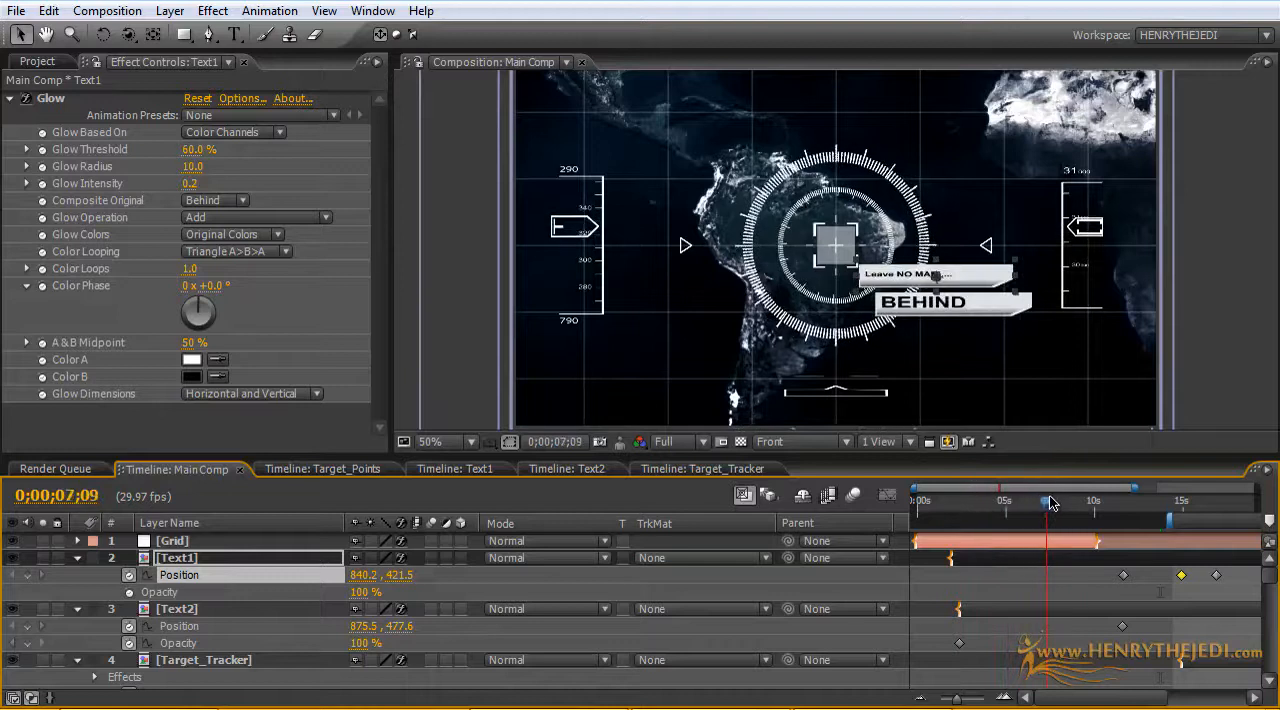
drag(1050, 502, 1192, 503)
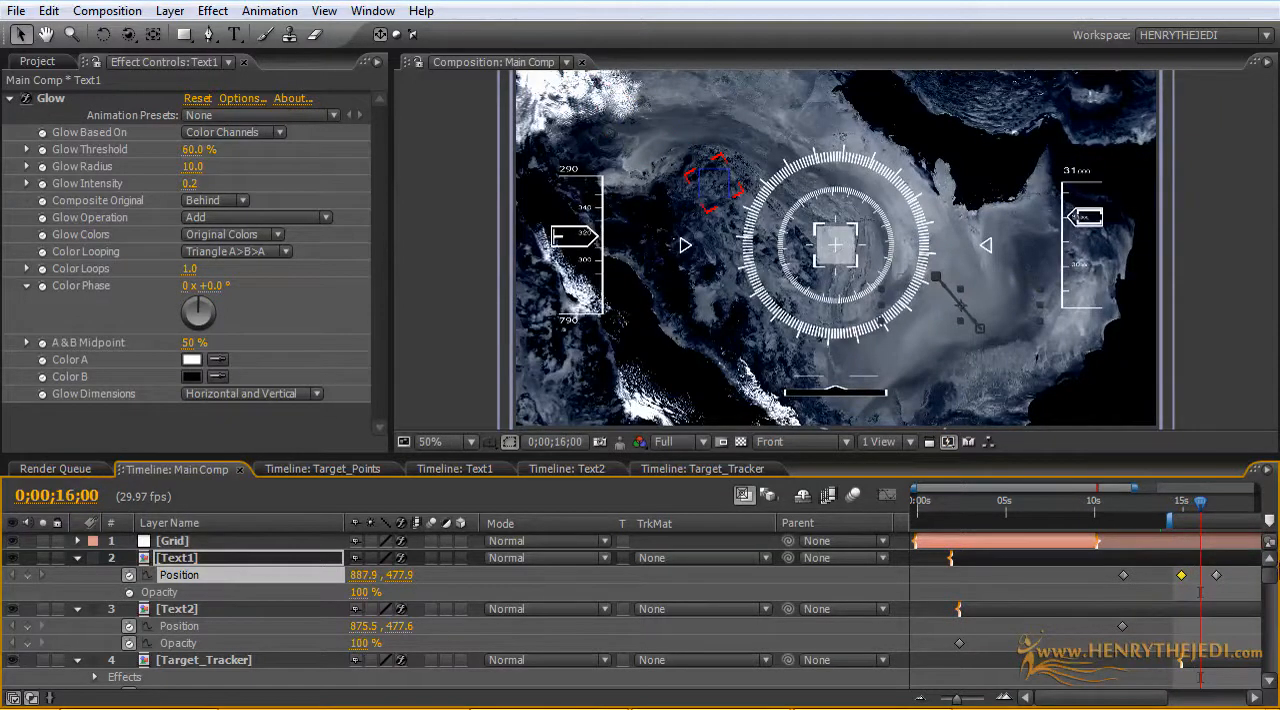
Step: Move the last Rotation keyframes of Ring_Secondary.png and Ring_Primary.png to about 16.4 seconds
drag(1274, 578, 1276, 628)
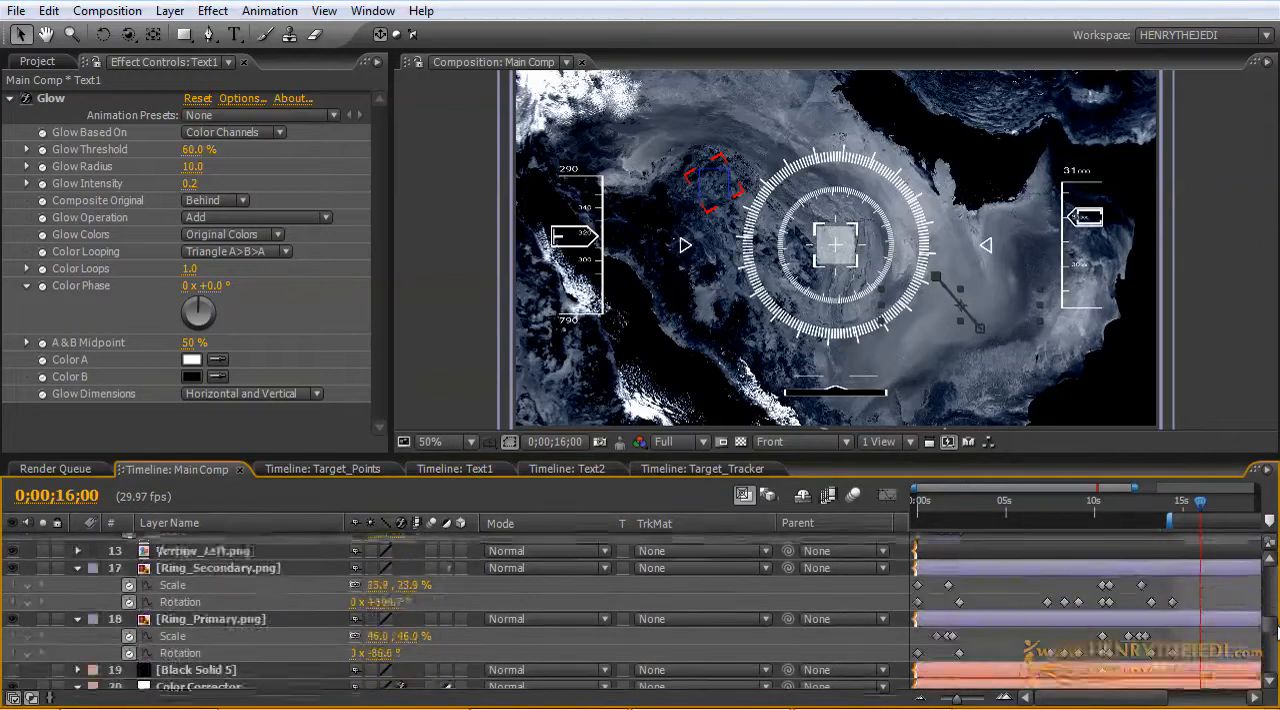
mouse_move(1197, 511)
mouse_down()
mouse_move(1150, 510)
mouse_move(1182, 510)
mouse_up()
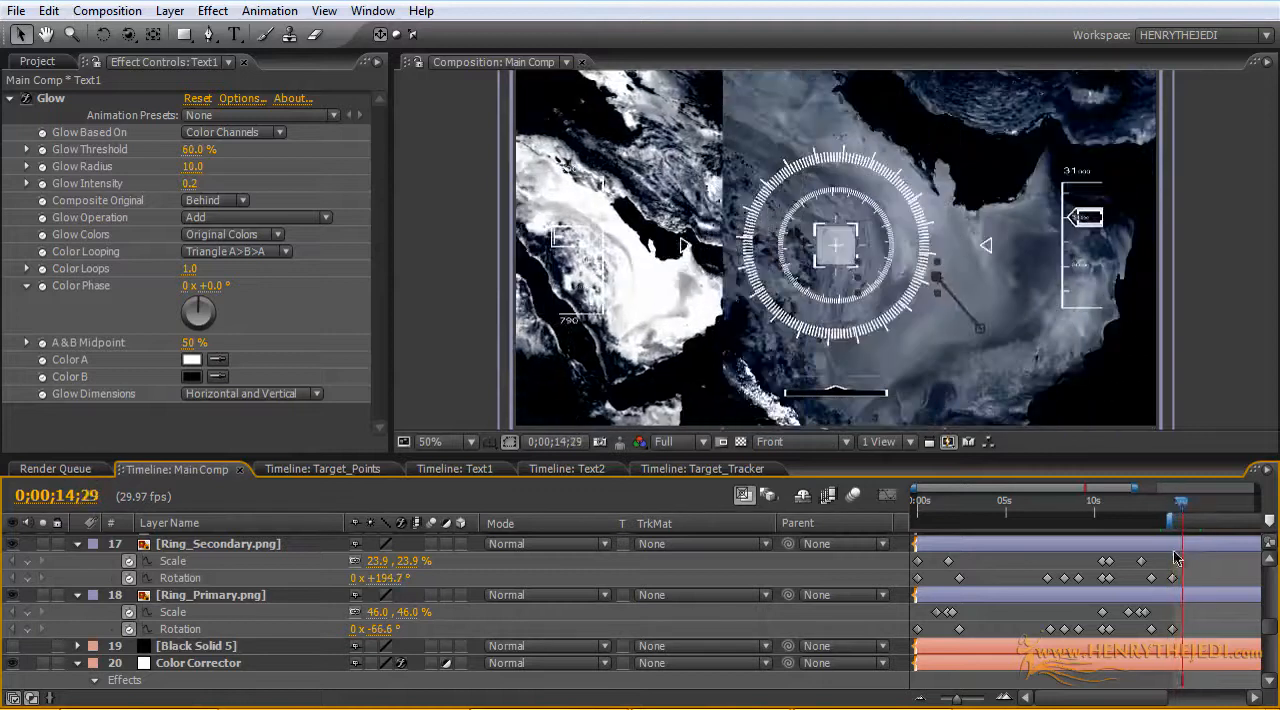
drag(1177, 604, 1166, 573)
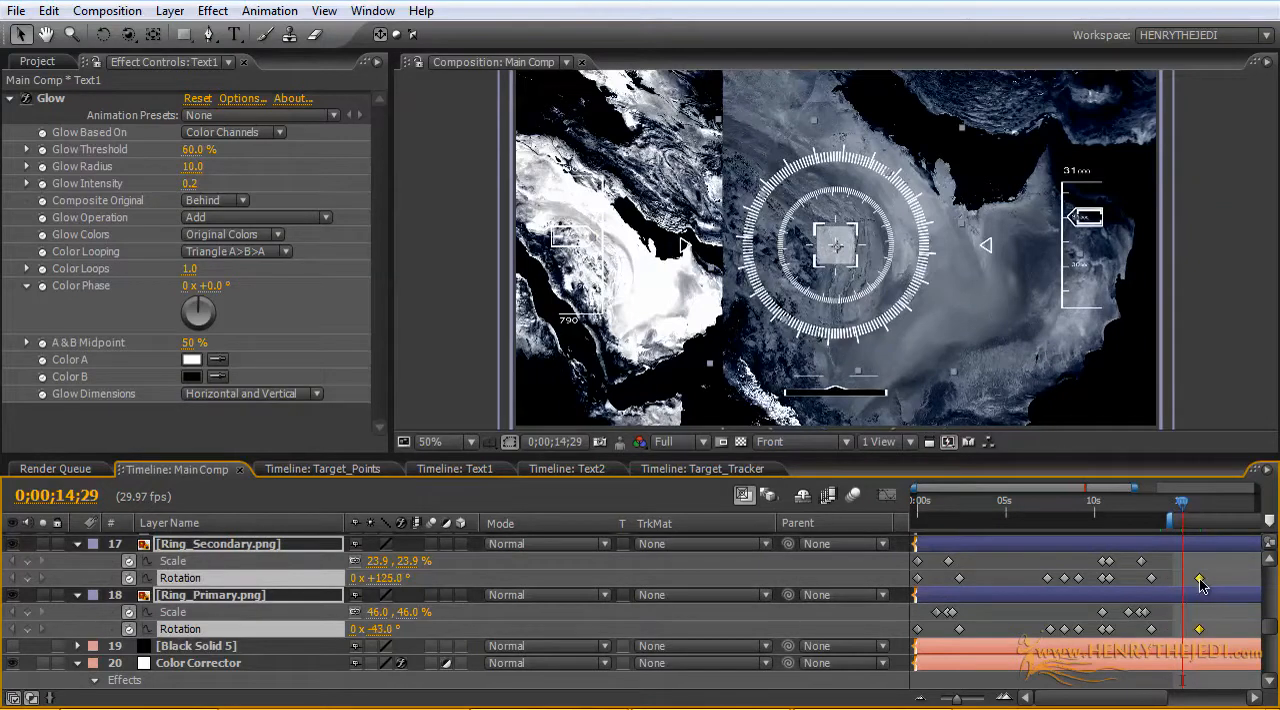
mouse_move(1177, 511)
mouse_down()
mouse_move(1148, 510)
mouse_move(1199, 511)
mouse_up()
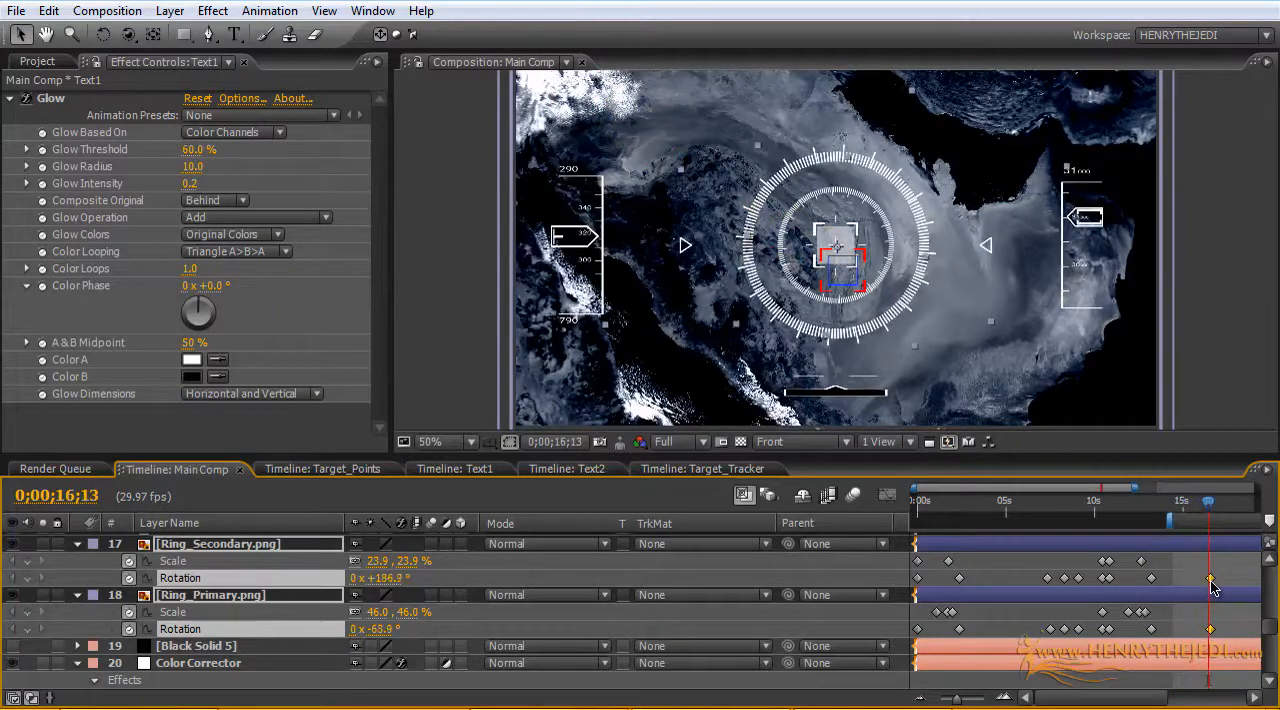
Step: Copy Ring_Primary.png's opening Scale and Rotation keyframes and paste them on the same layer at 0;00;16;23
mouse_move(1206, 510)
mouse_down()
mouse_move(1192, 510)
mouse_move(1212, 508)
mouse_up()
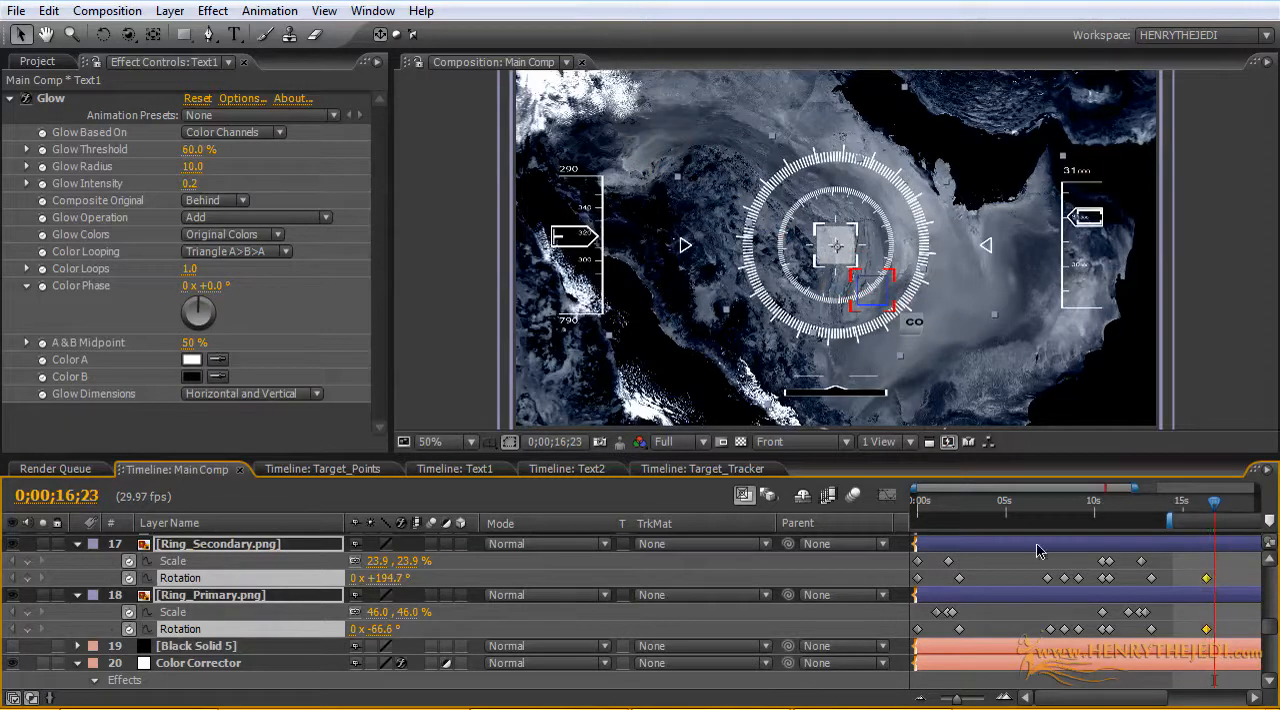
drag(972, 634, 898, 605)
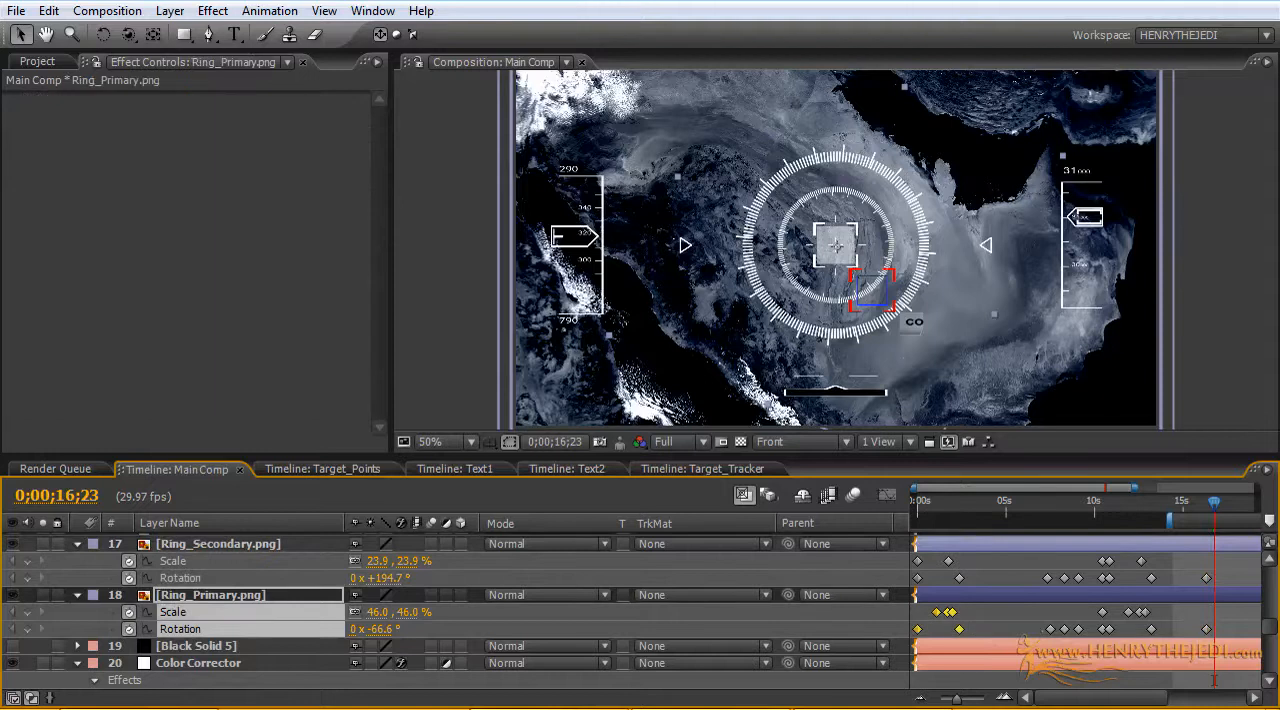
click(47, 11)
click(88, 128)
click(47, 11)
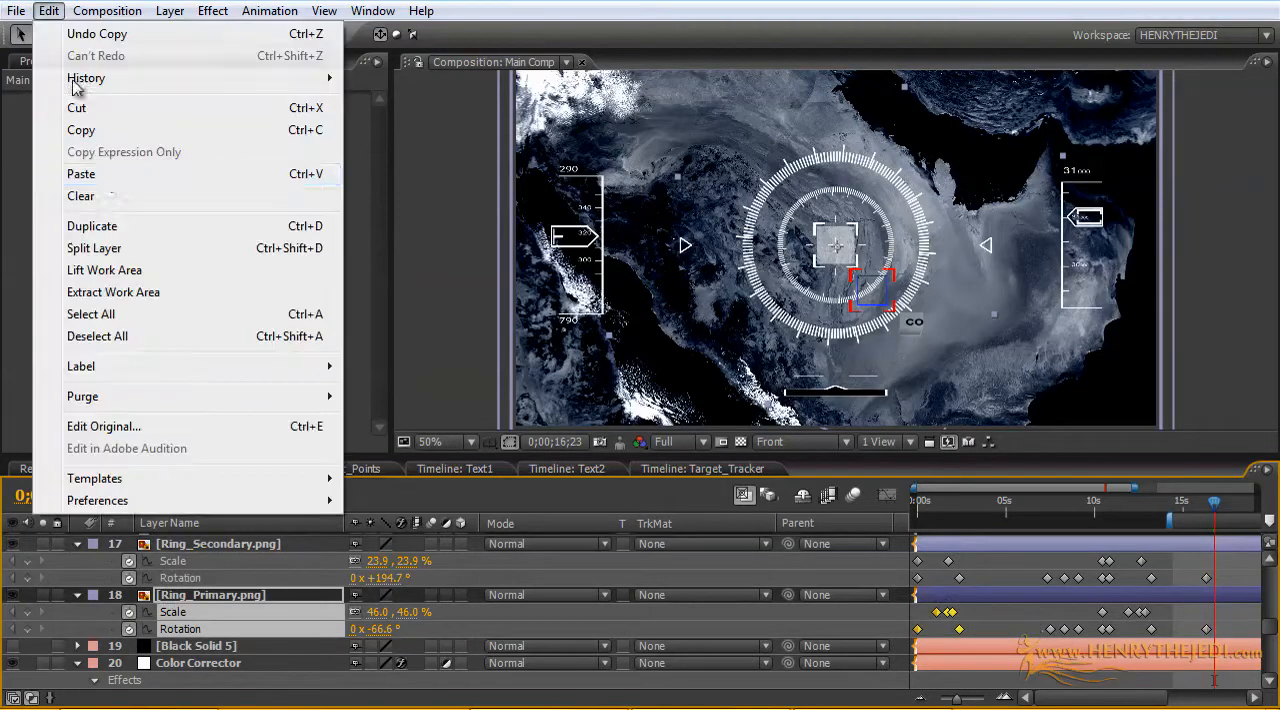
click(100, 175)
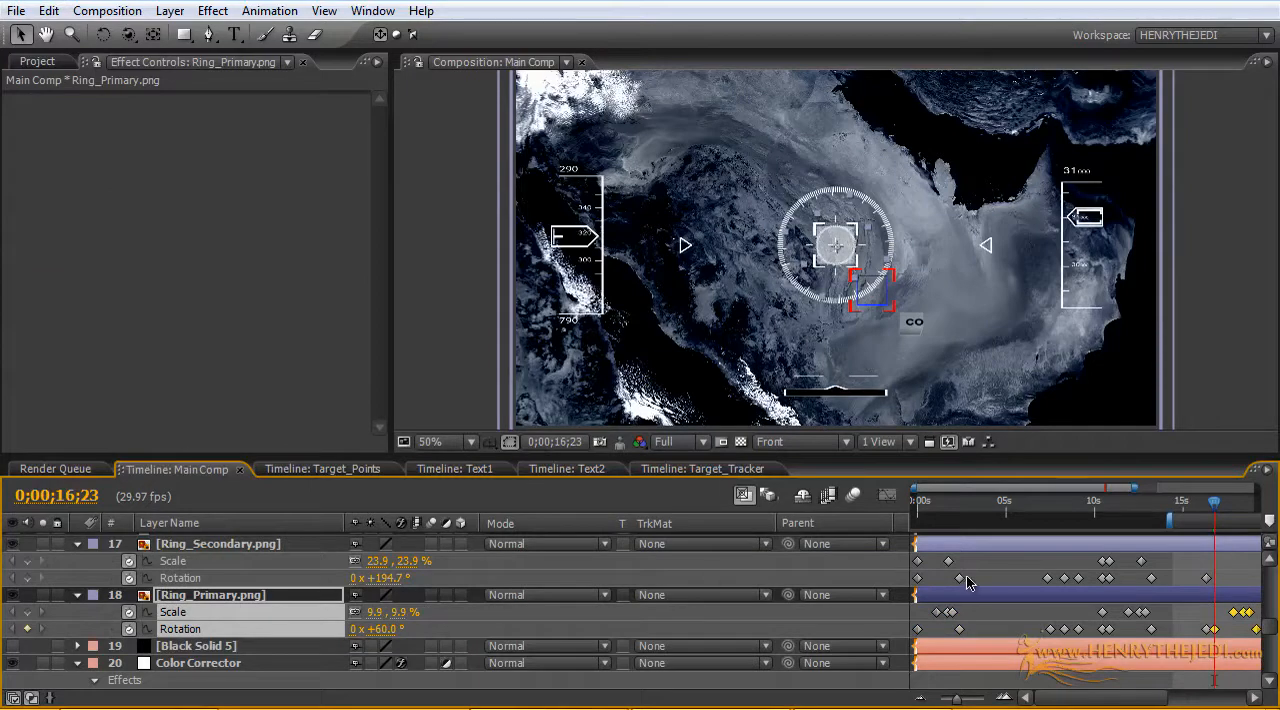
Step: Copy Ring_Secondary.png's opening Scale and Rotation keyframes and paste them on the same layer at 0;00;16;23
drag(967, 583, 883, 555)
click(49, 11)
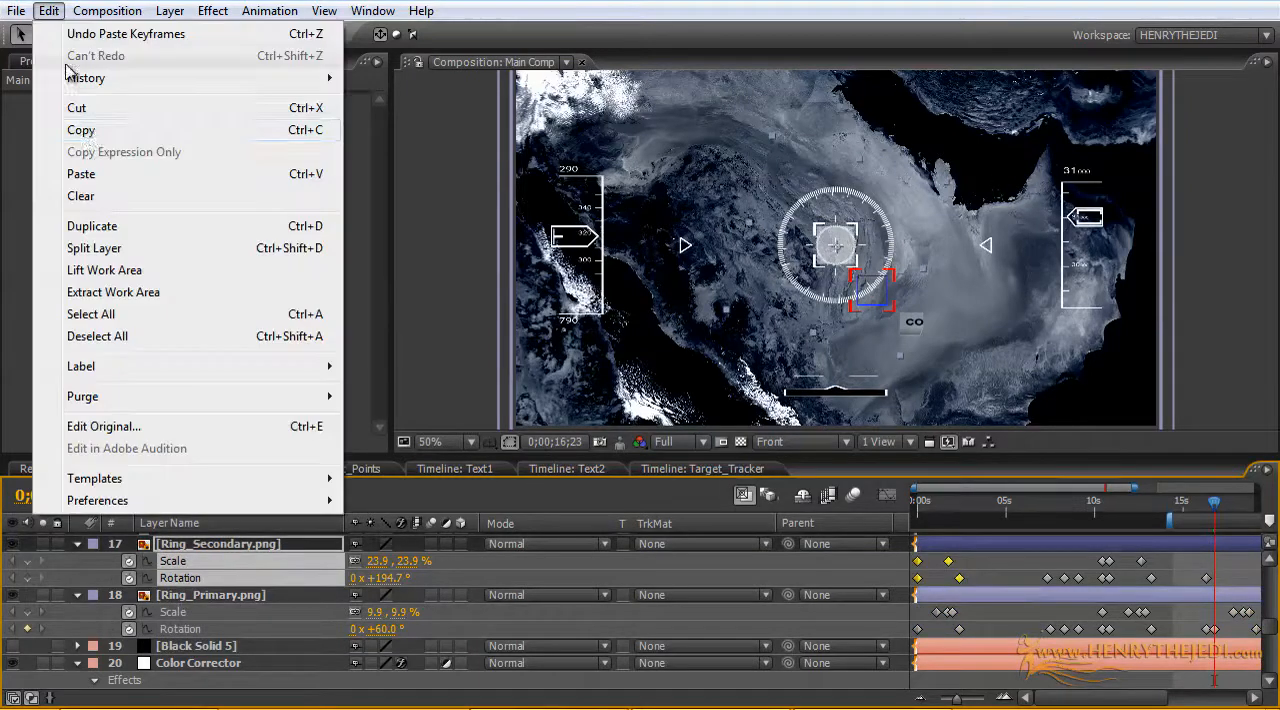
click(88, 128)
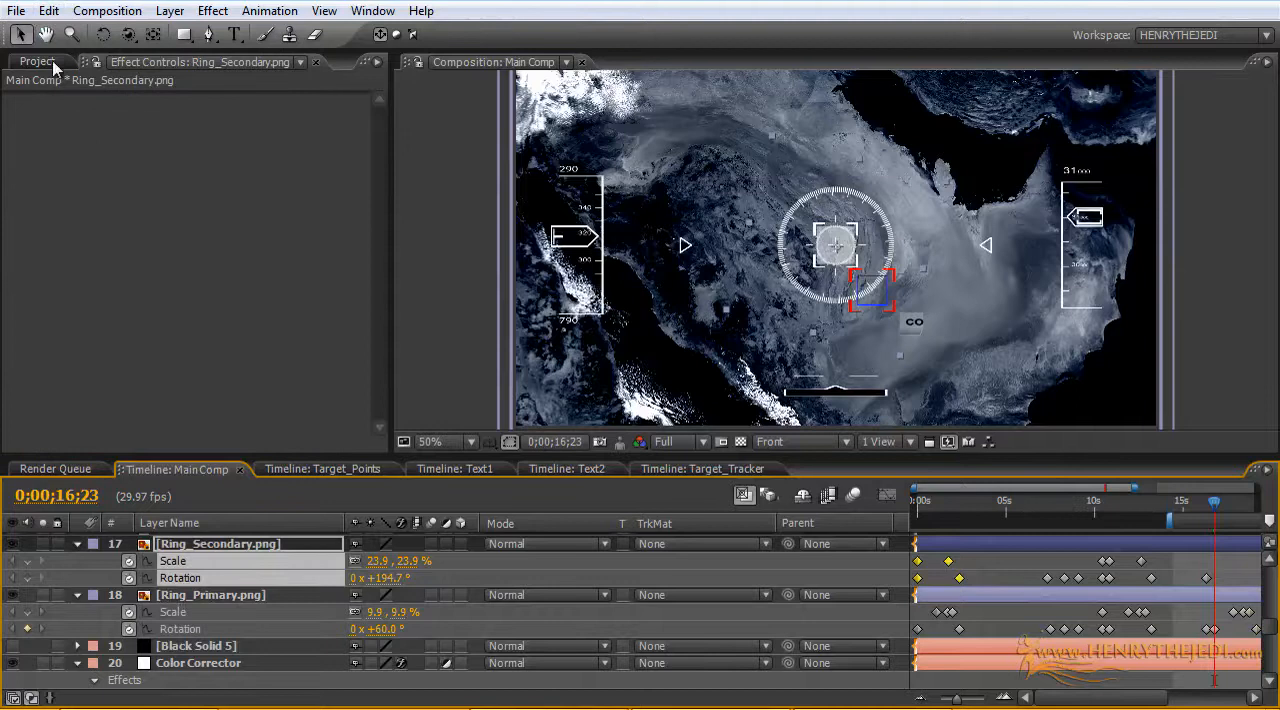
click(49, 11)
click(60, 169)
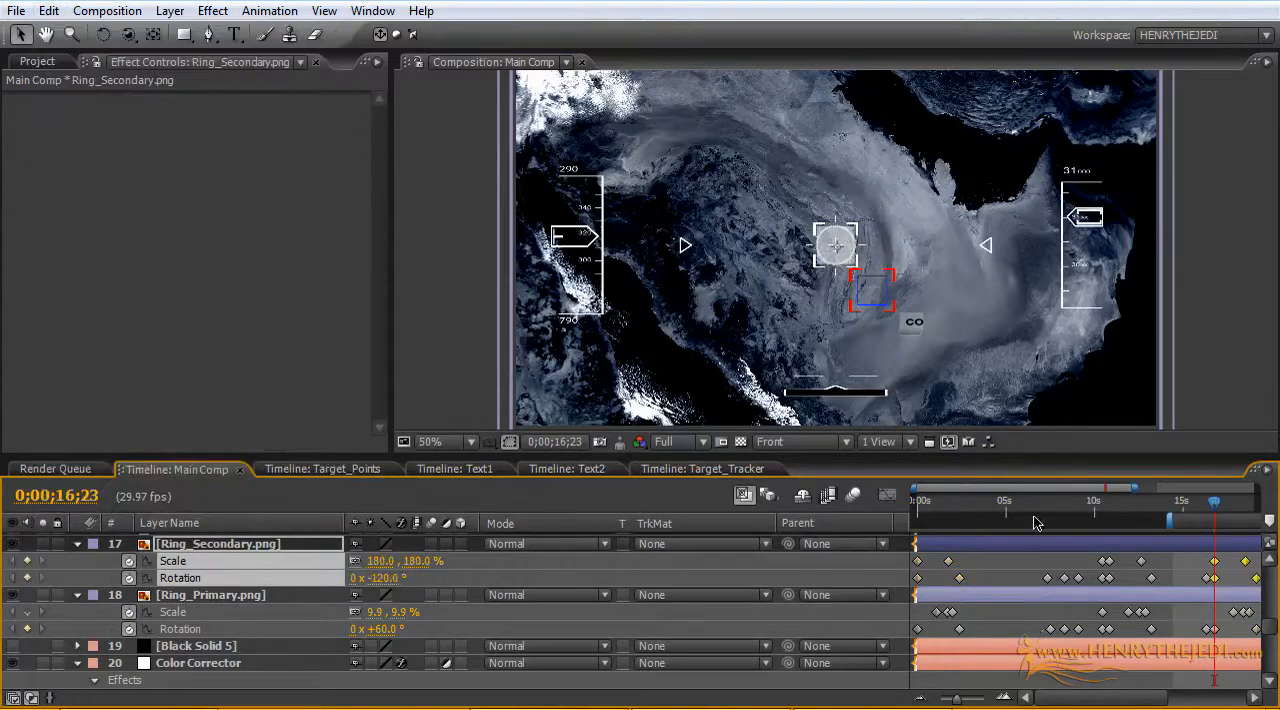
Step: Move the last Rotation keyframes of Ring_Primary.png and Ring_Secondary.png to about 22 seconds
drag(1133, 485, 1240, 487)
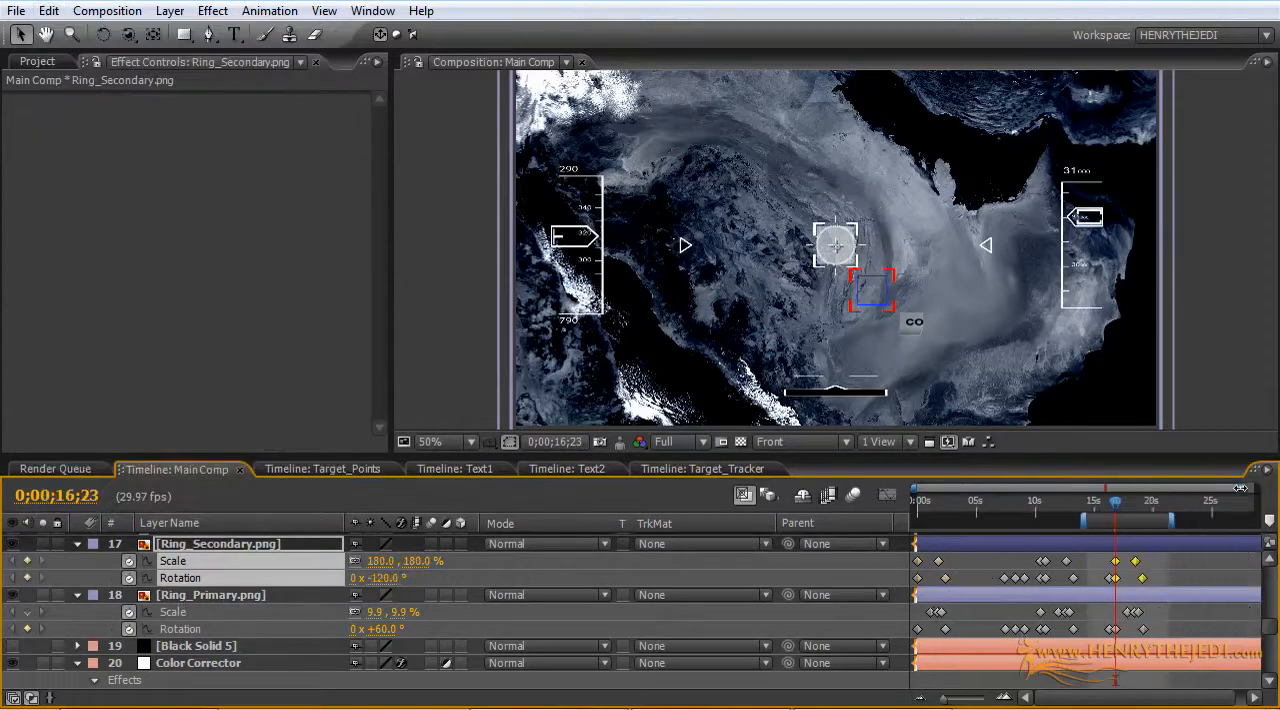
drag(1116, 510, 1135, 531)
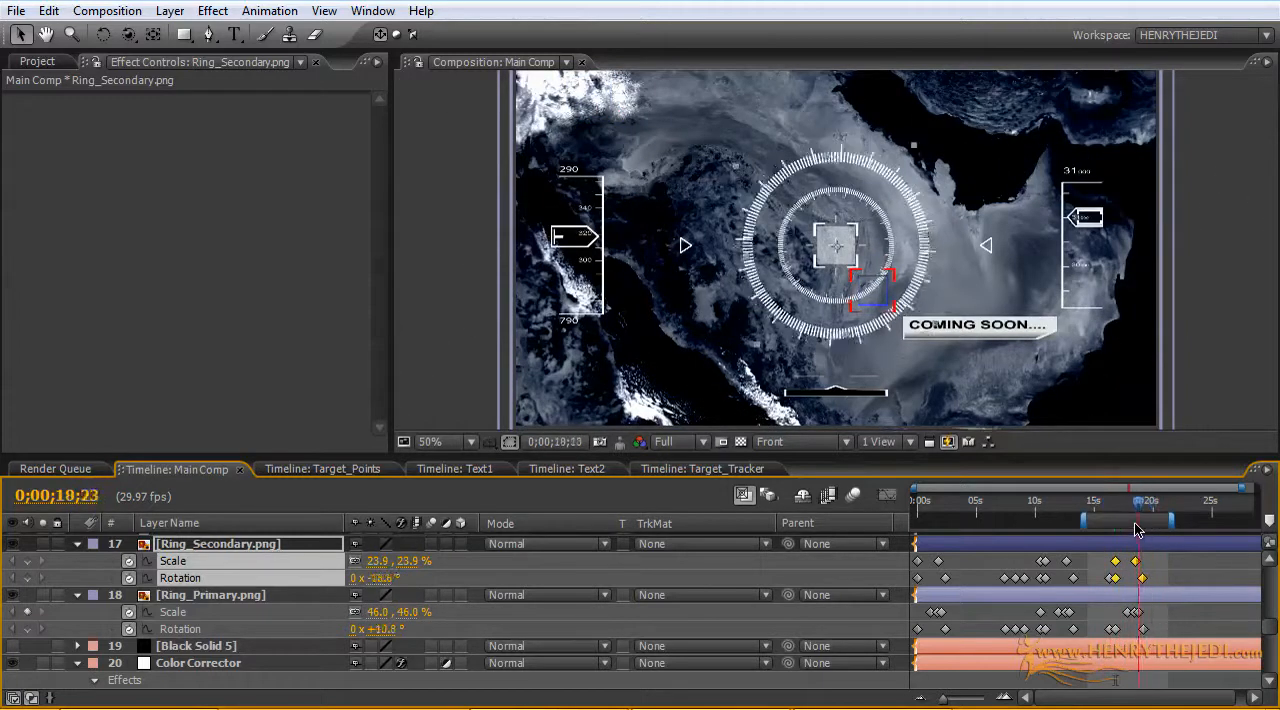
mouse_move(1137, 530)
mouse_down()
mouse_move(1094, 528)
mouse_move(1142, 527)
mouse_up()
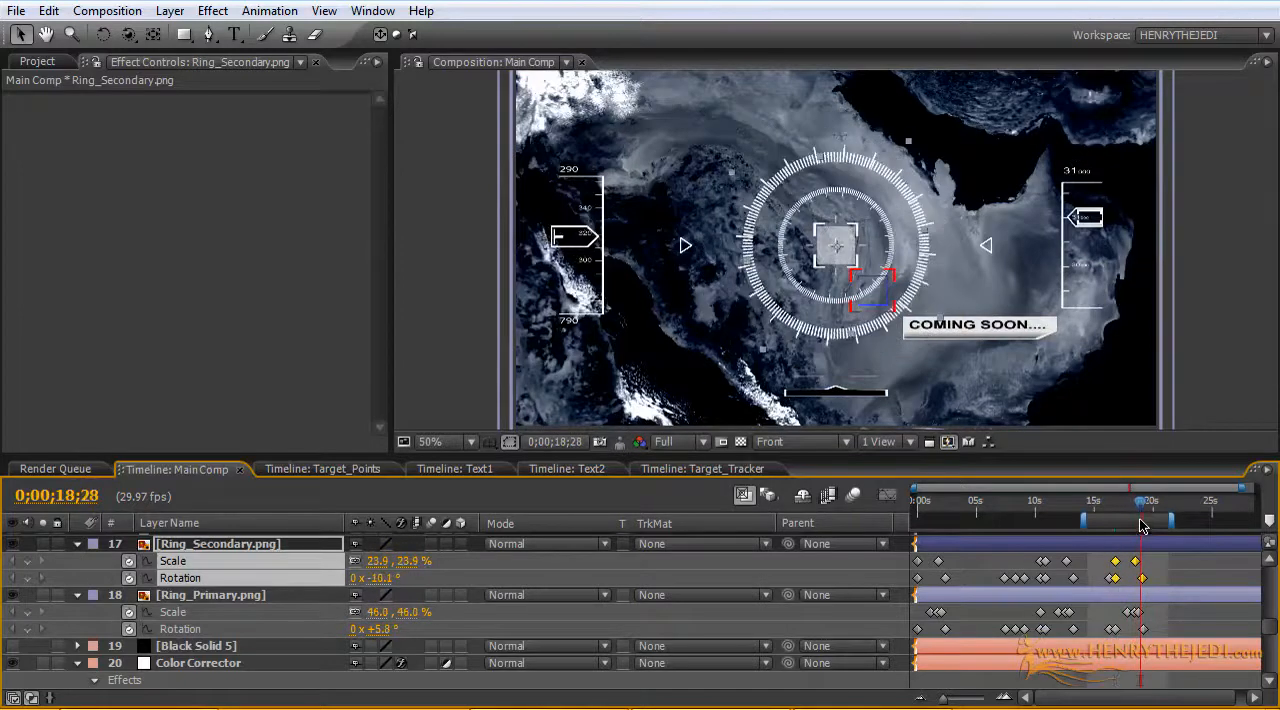
click(1155, 636)
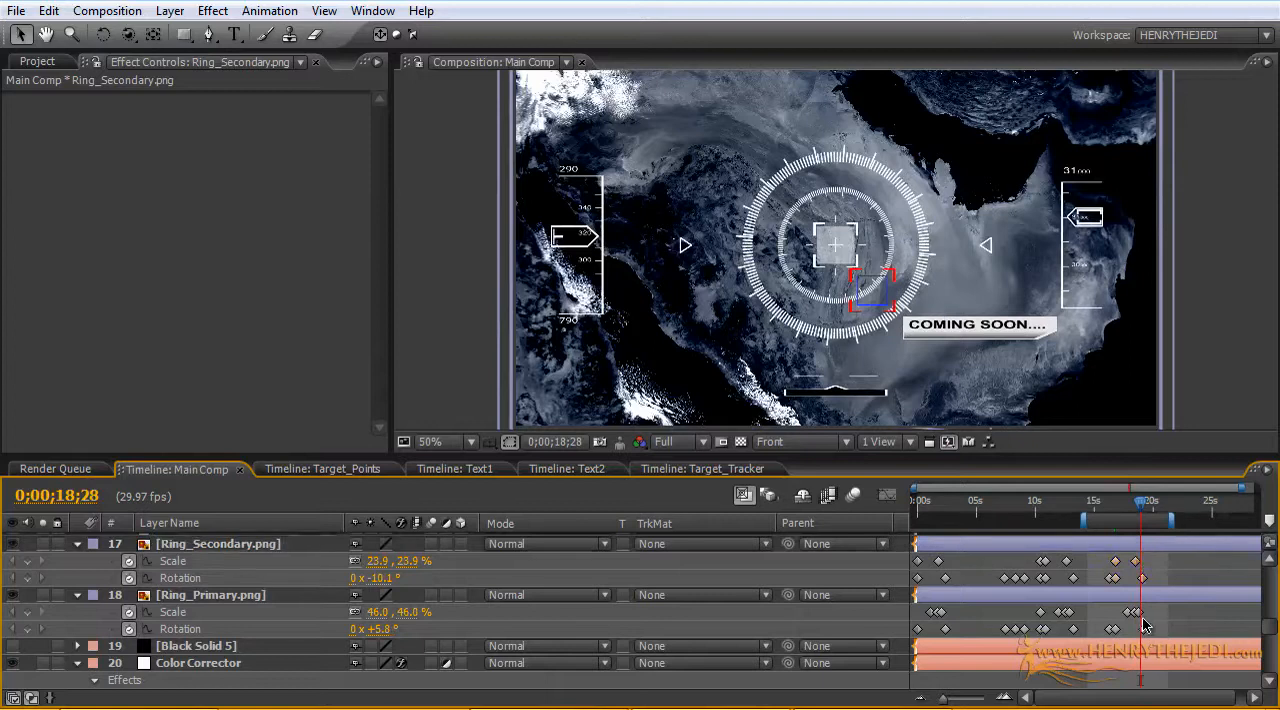
drag(1147, 630, 1172, 632)
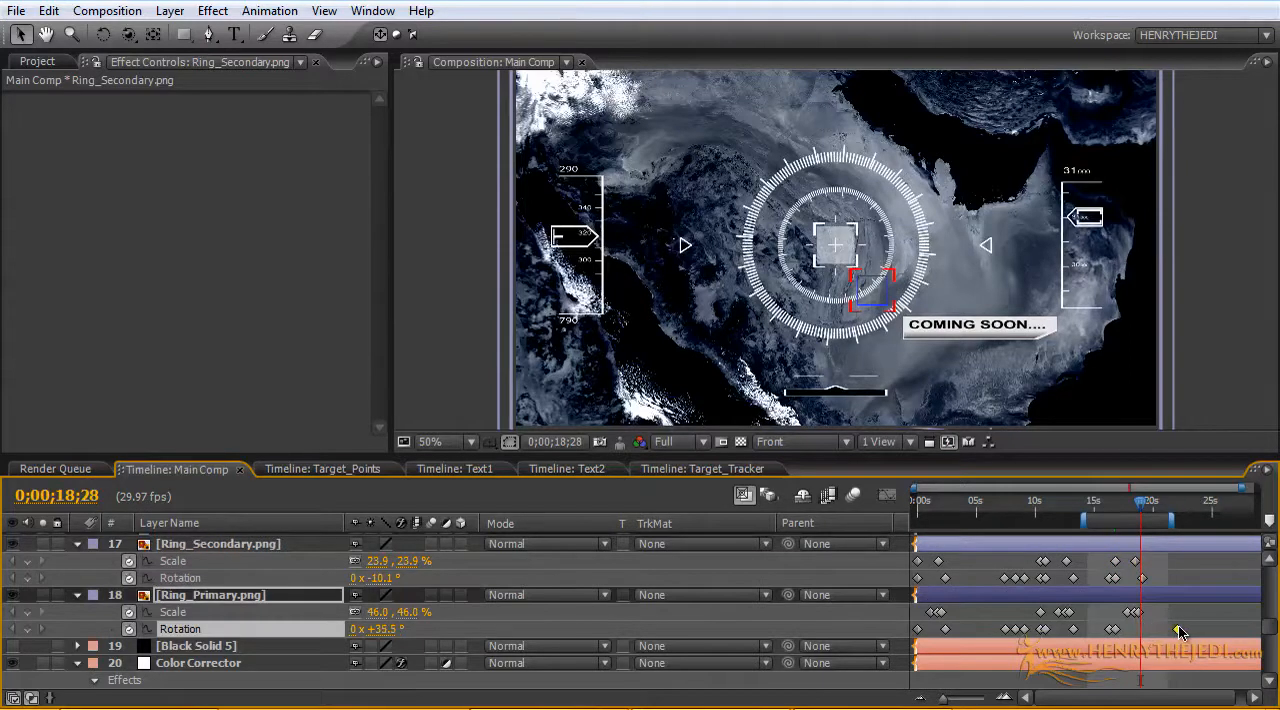
drag(1142, 578, 1173, 579)
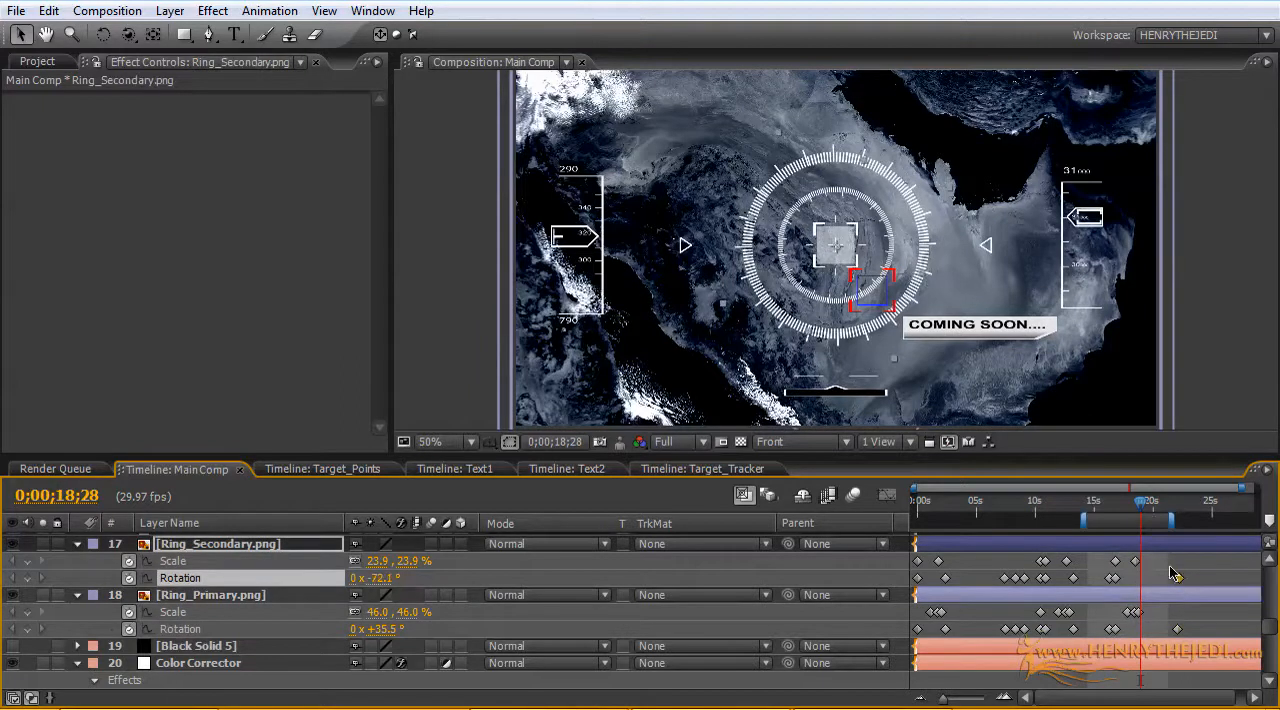
Step: Set the work area from the start of Main Comp to about 20 seconds and return the current time to 0;00;00;00
mouse_move(1147, 510)
mouse_down()
mouse_move(1071, 510)
mouse_move(1167, 510)
mouse_up()
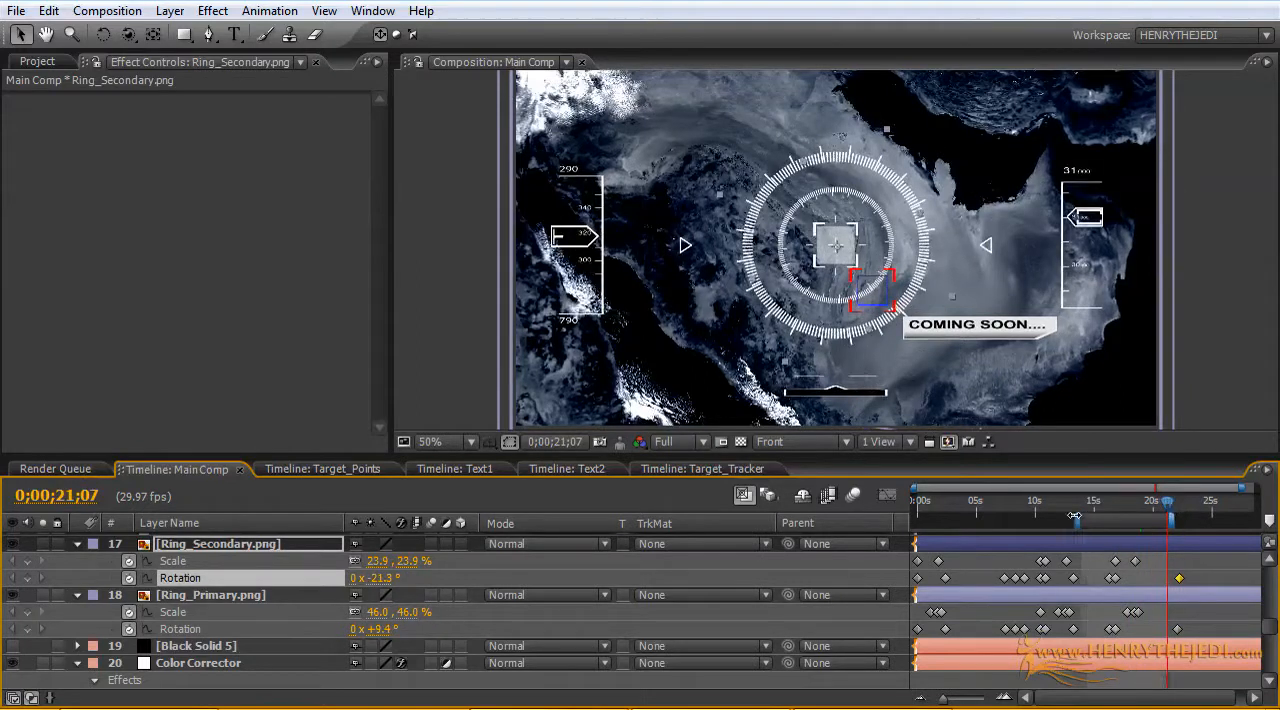
drag(1074, 516, 801, 512)
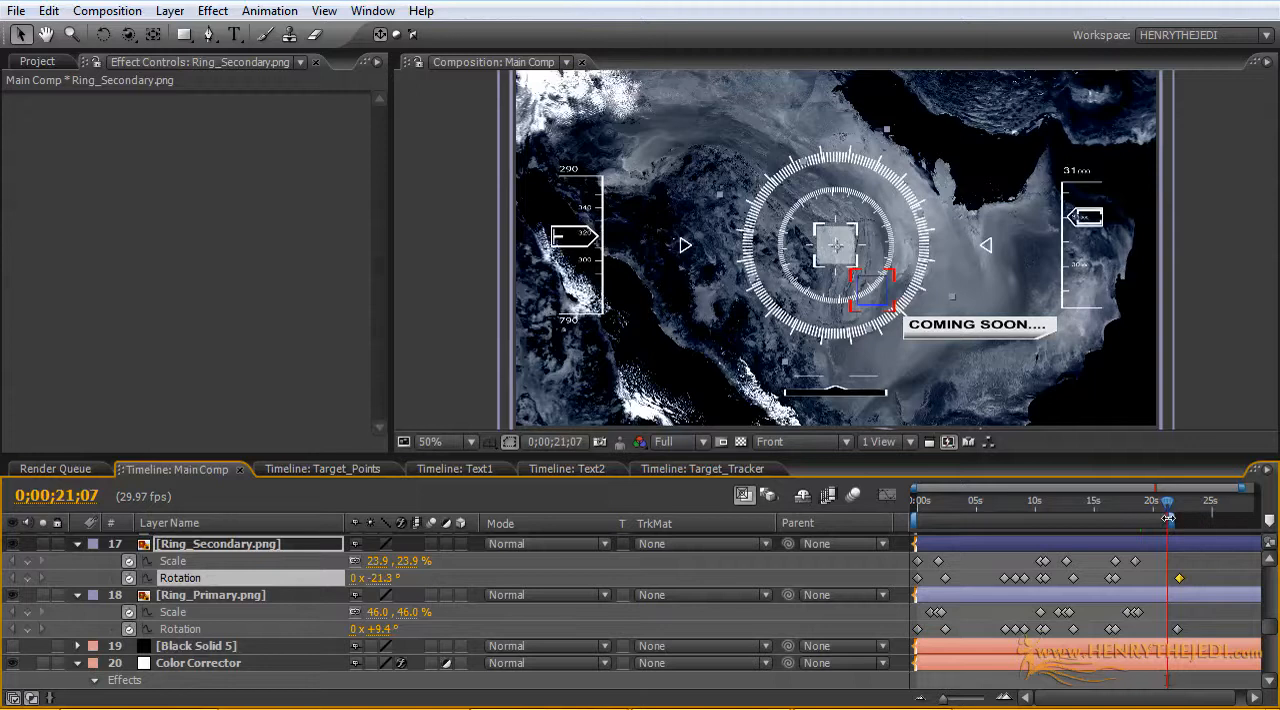
drag(1170, 512, 897, 506)
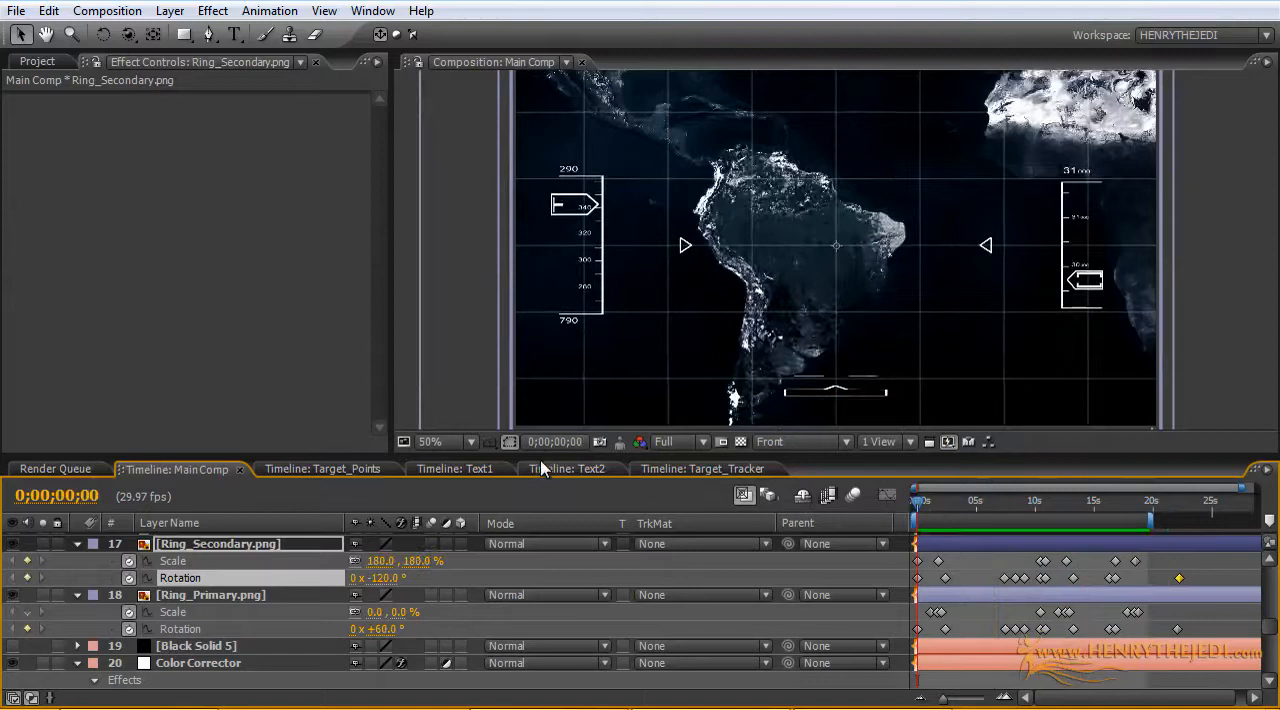
Step: Enlarge the composition viewer, set its magnification to 50%, and preview the animation from the start
drag(540, 462, 483, 592)
drag(393, 527, 178, 510)
key(period)
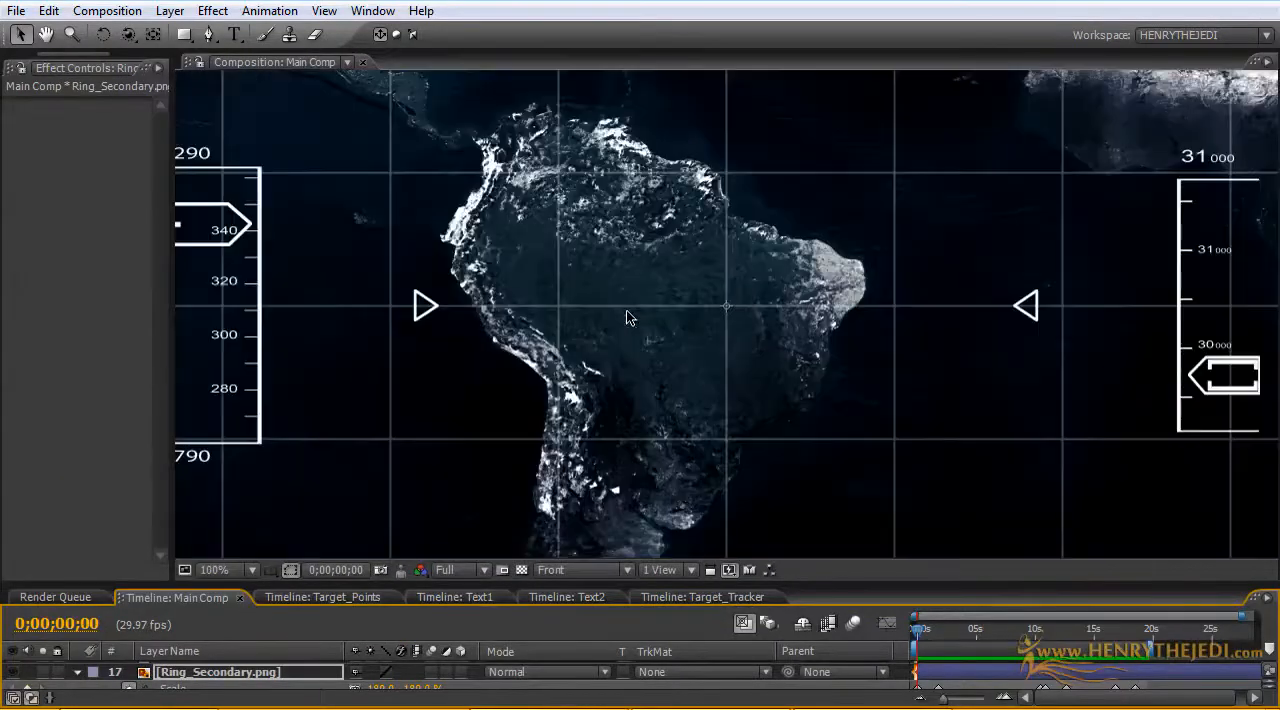
key(comma)
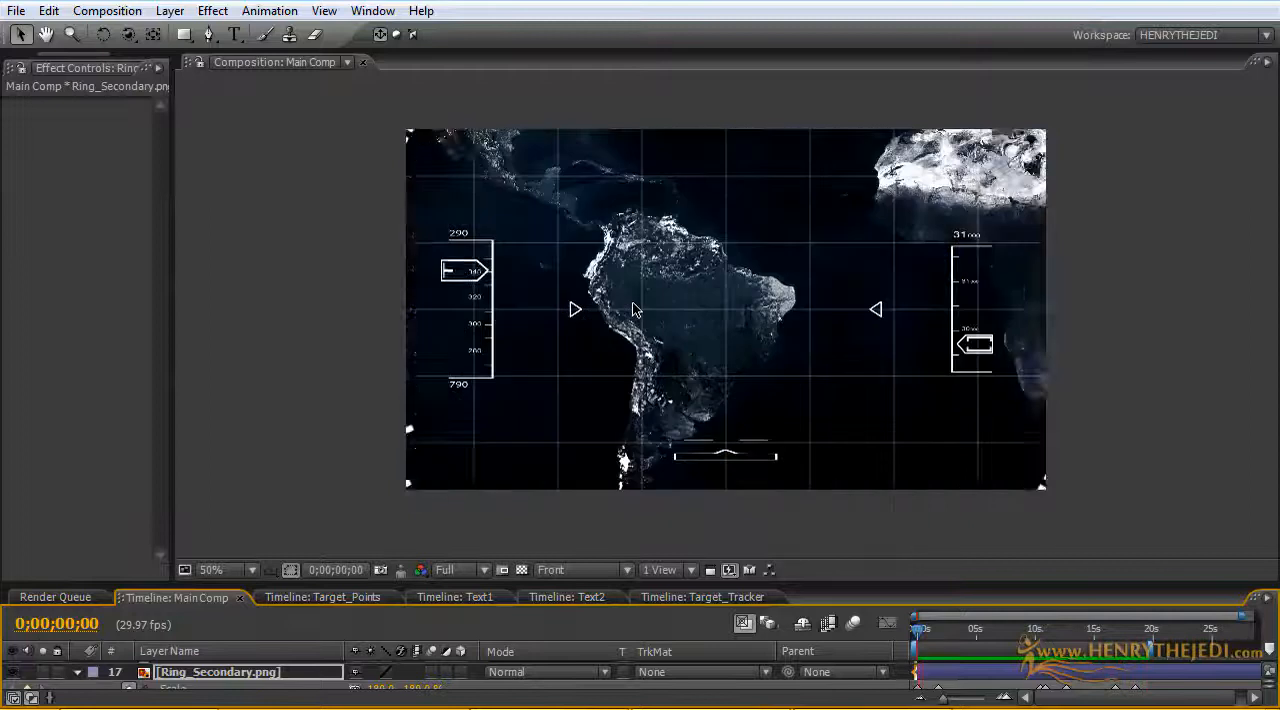
key(space)
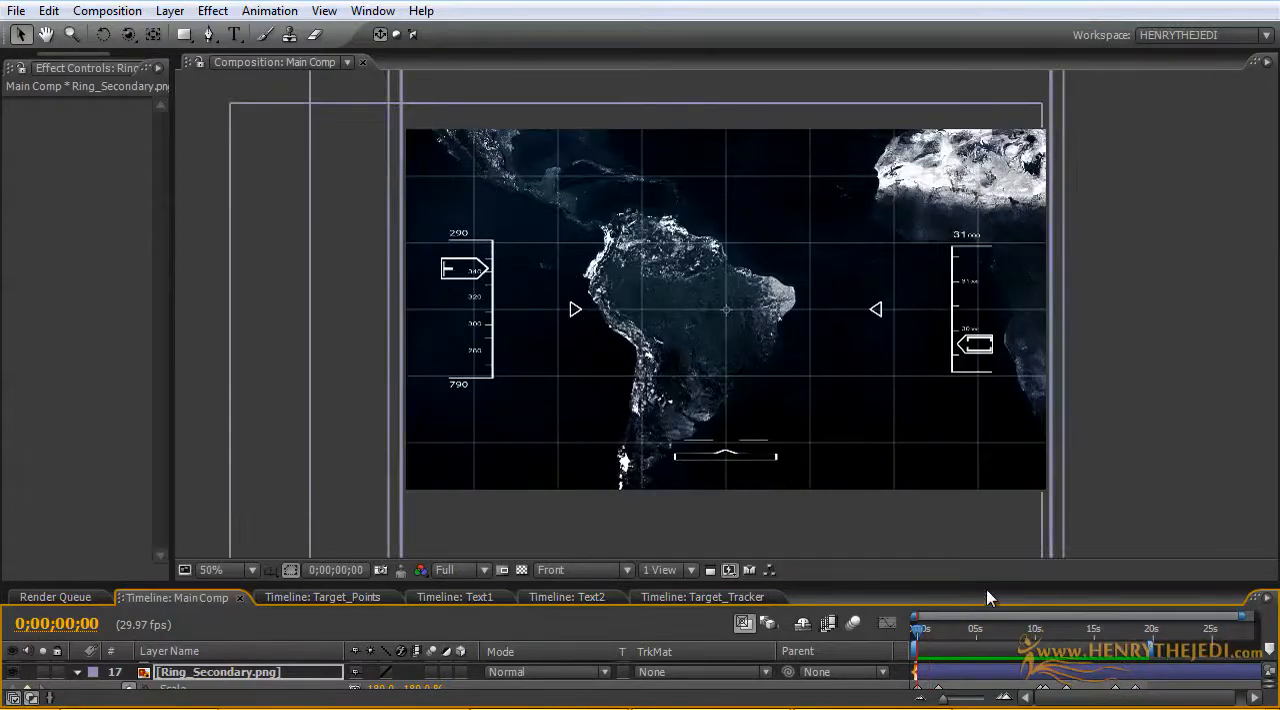
Step: Examine the Main Comp layer stack and its keyframes, from the arrow and ring layers down to the satellite maps
drag(988, 590, 972, 382)
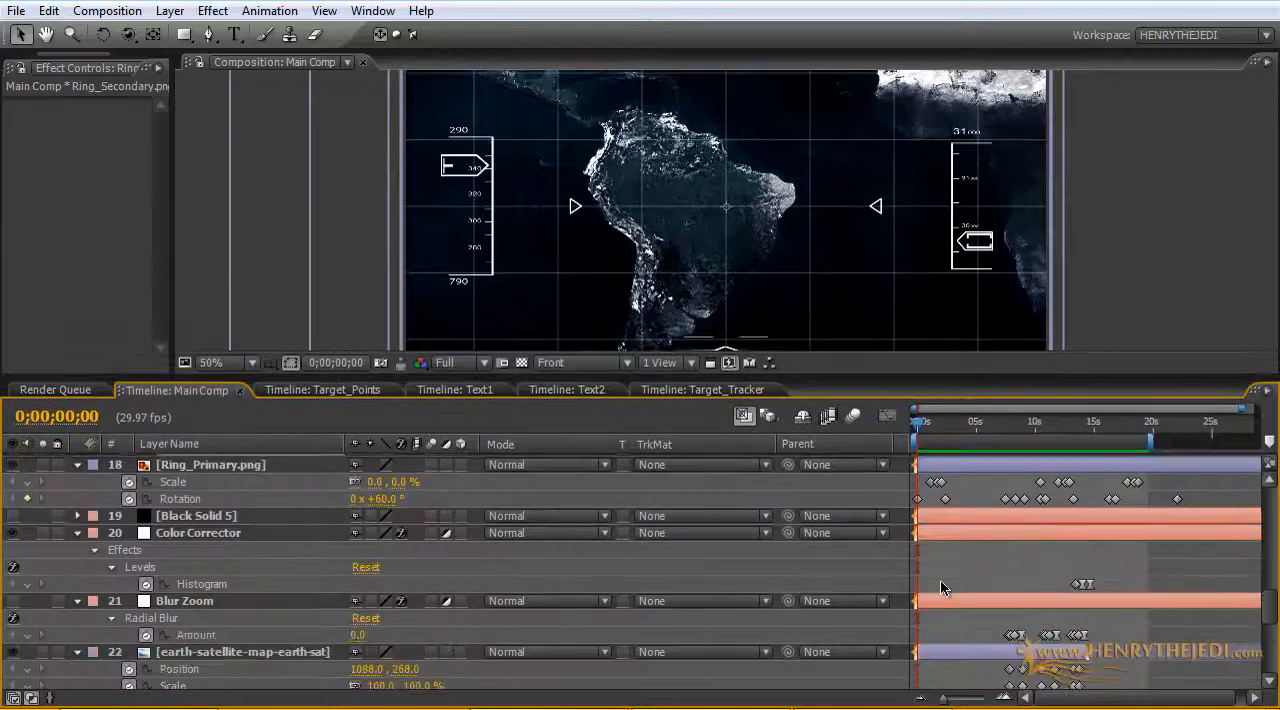
scroll(941, 595, down, 8)
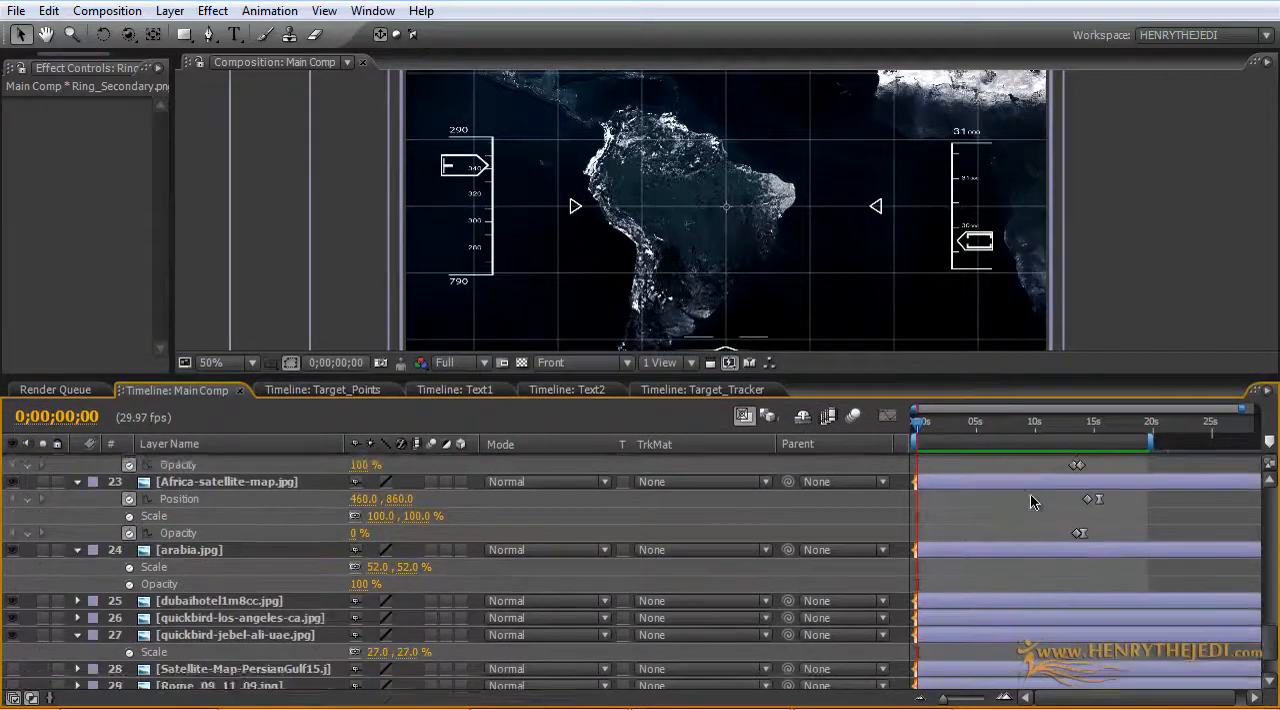
scroll(1030, 494, down, 2)
scroll(1030, 494, up, 10)
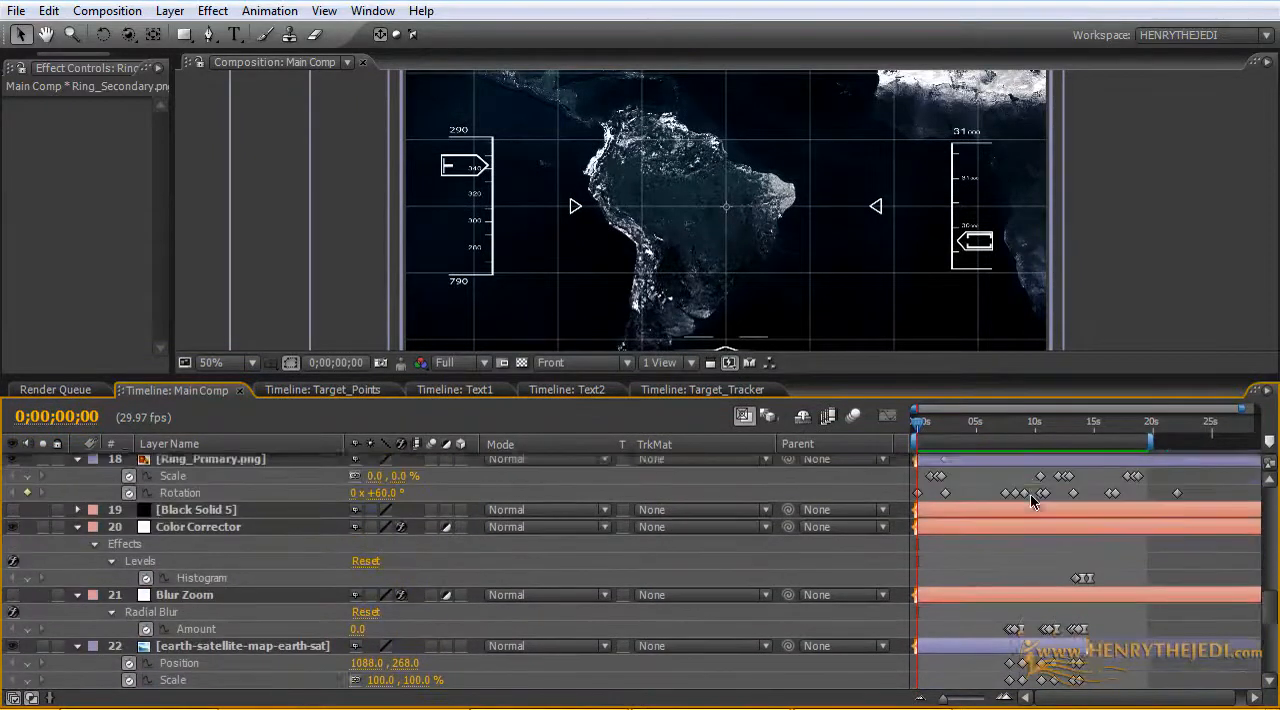
scroll(1030, 494, up, 8)
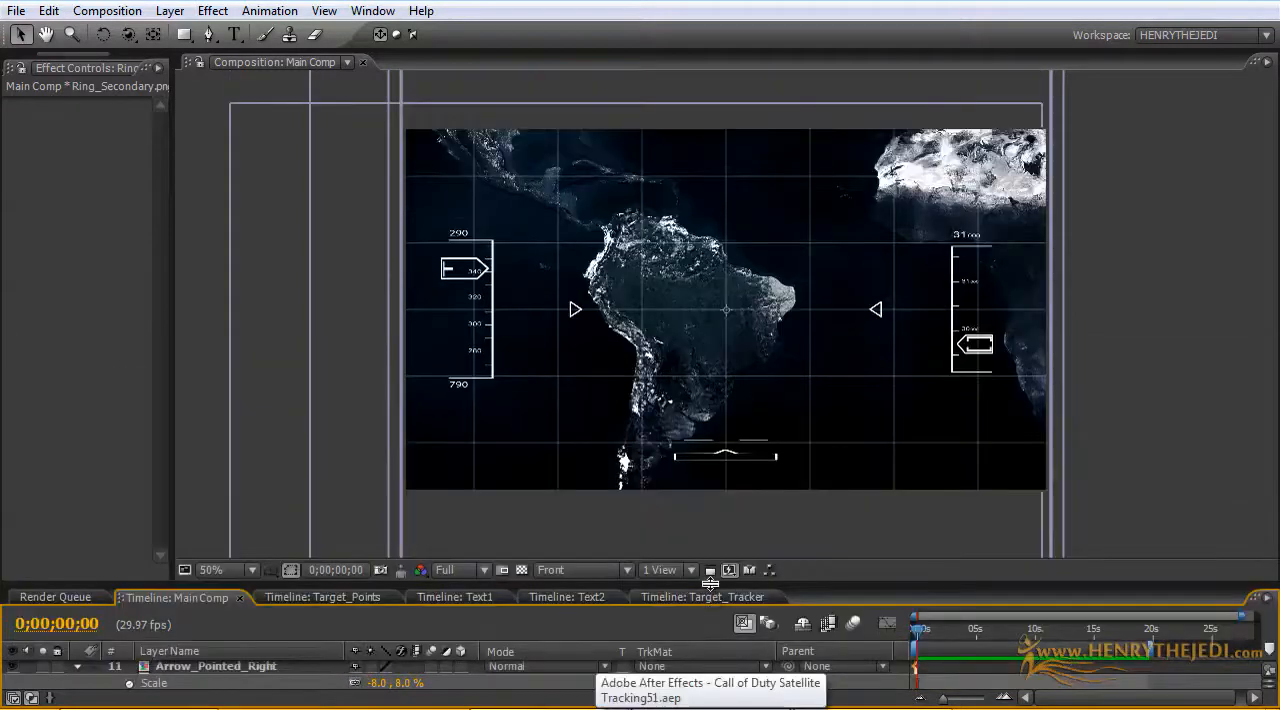
drag(710, 582, 710, 464)
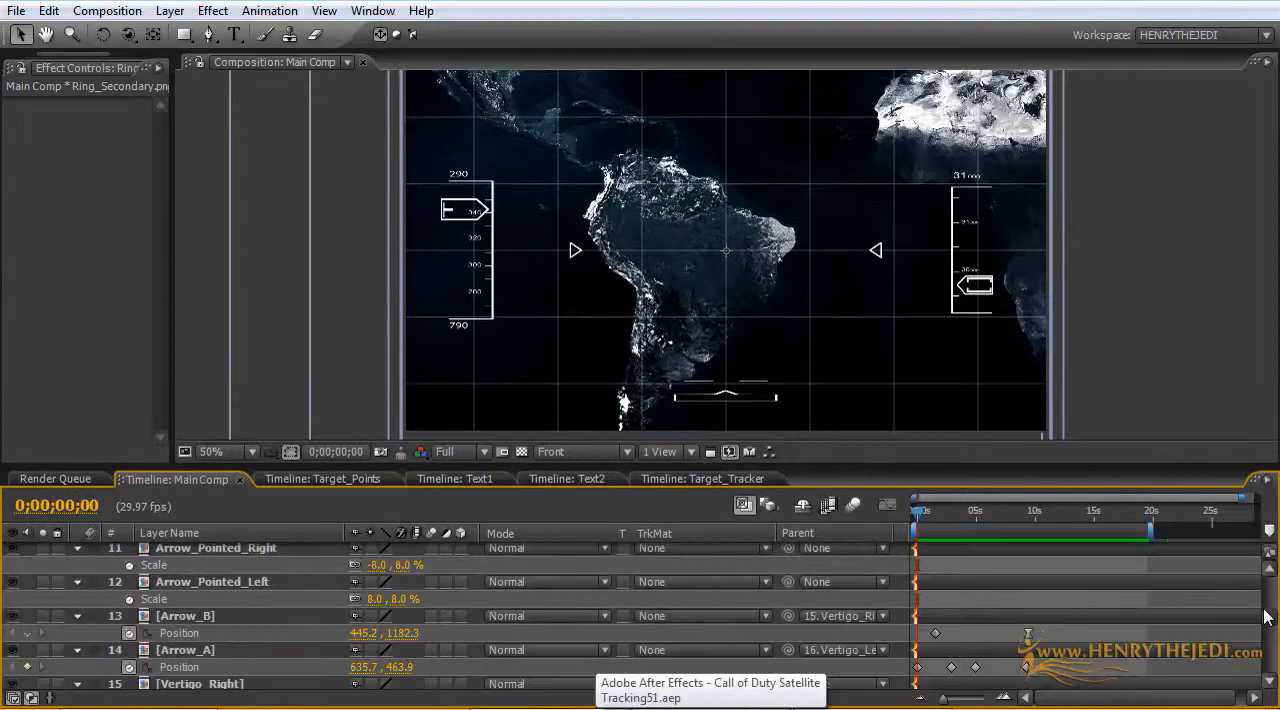
scroll(1265, 617, down, 2)
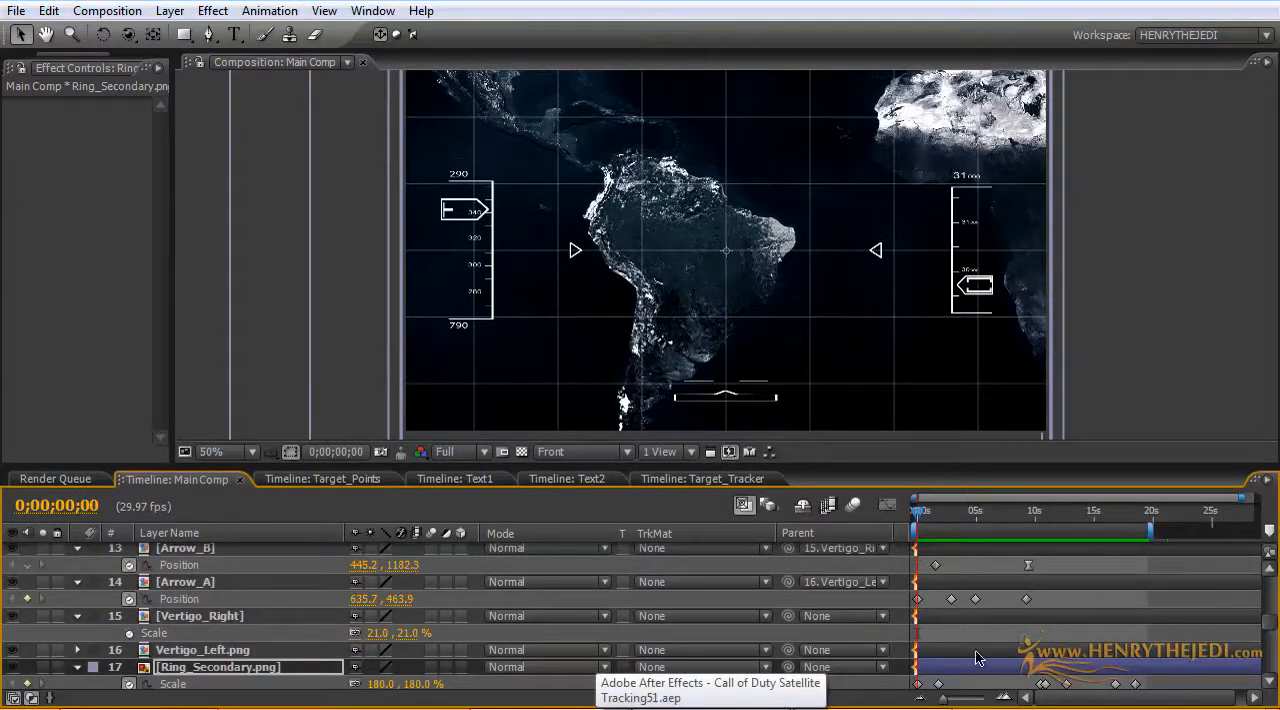
scroll(667, 564, down, 1)
scroll(600, 655, down, 3)
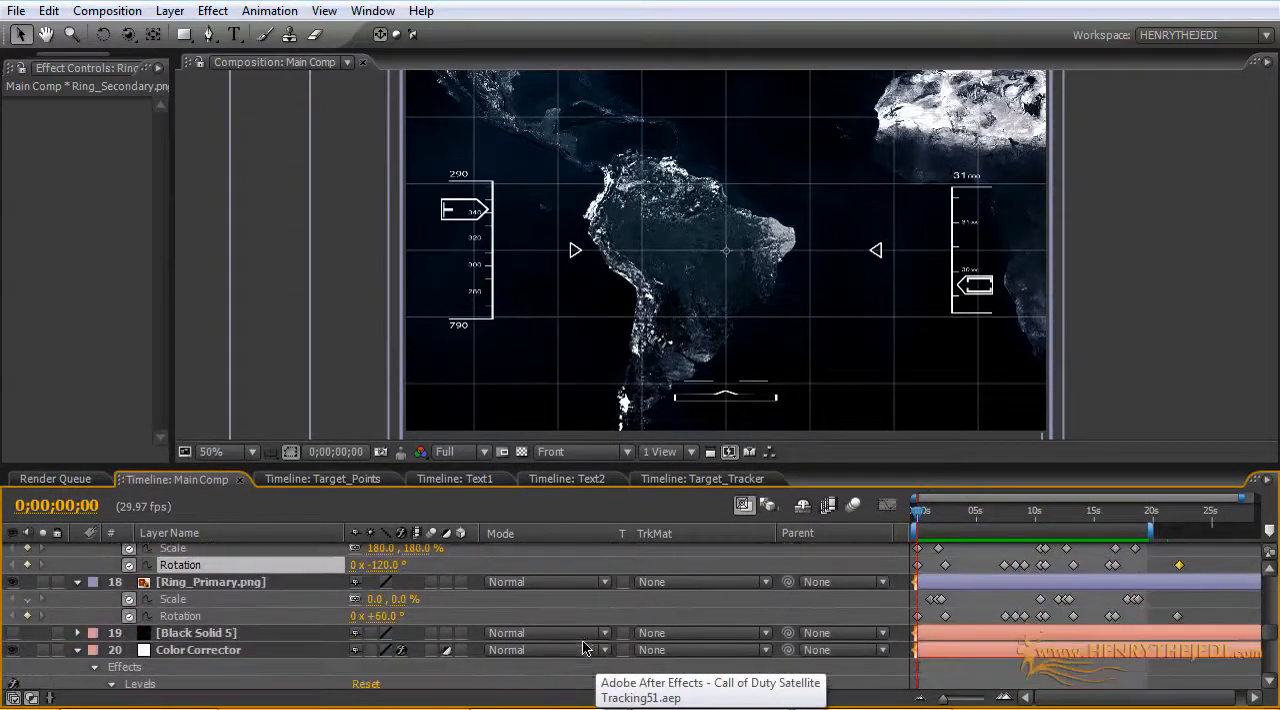
scroll(582, 634, down, 4)
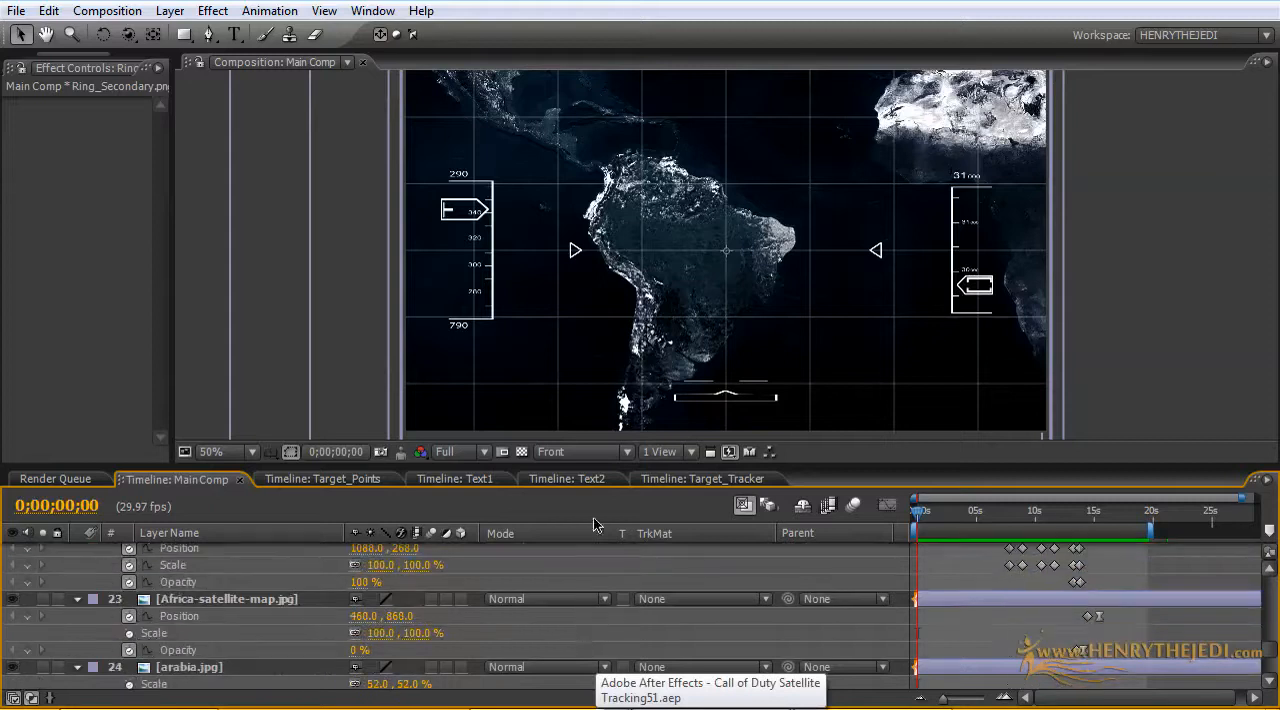
drag(600, 466, 600, 312)
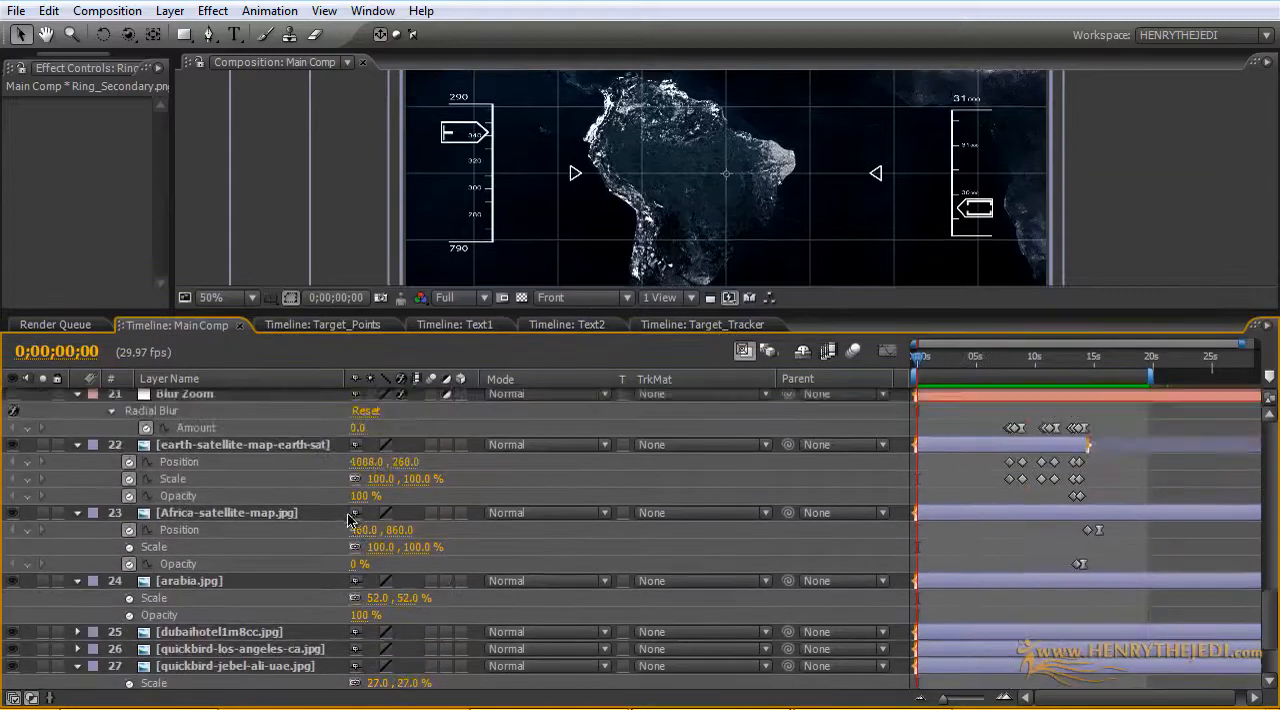
scroll(348, 518, up, 3)
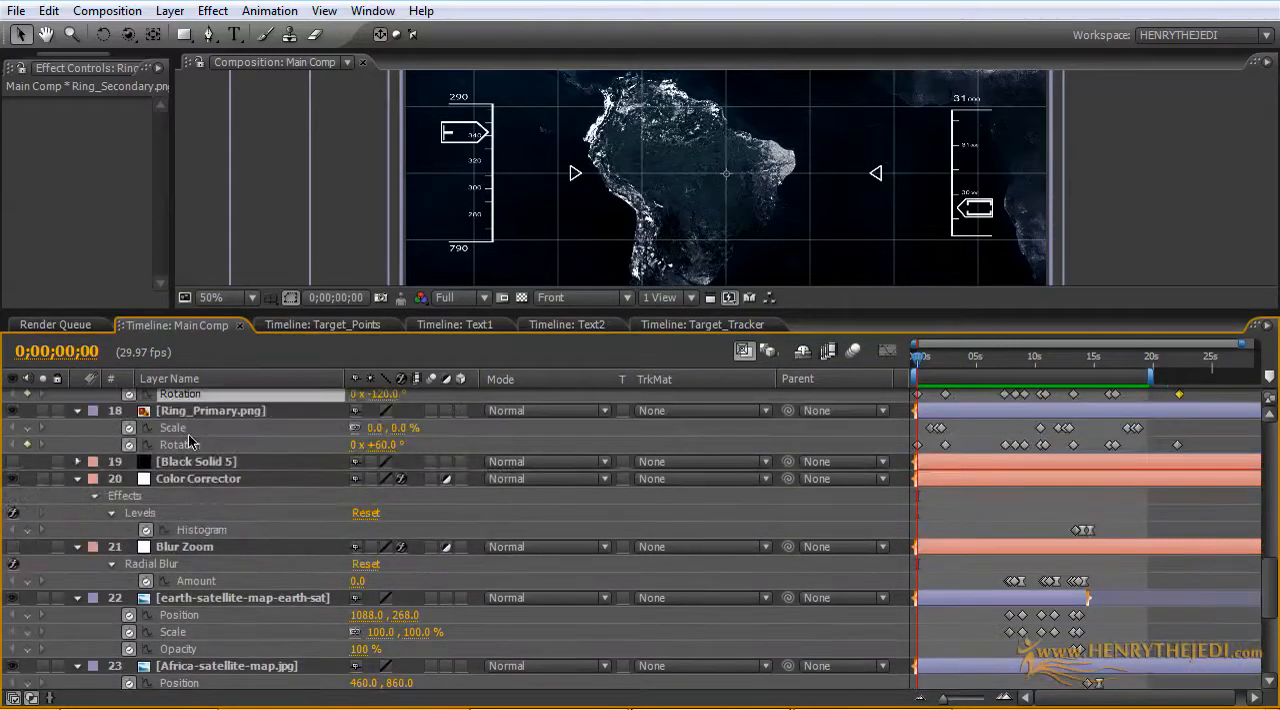
Step: Move the Grid layer between Black Solid 5 and Color Corrector and extend its out point to the end of the composition
click(258, 577)
scroll(258, 577, up, 10)
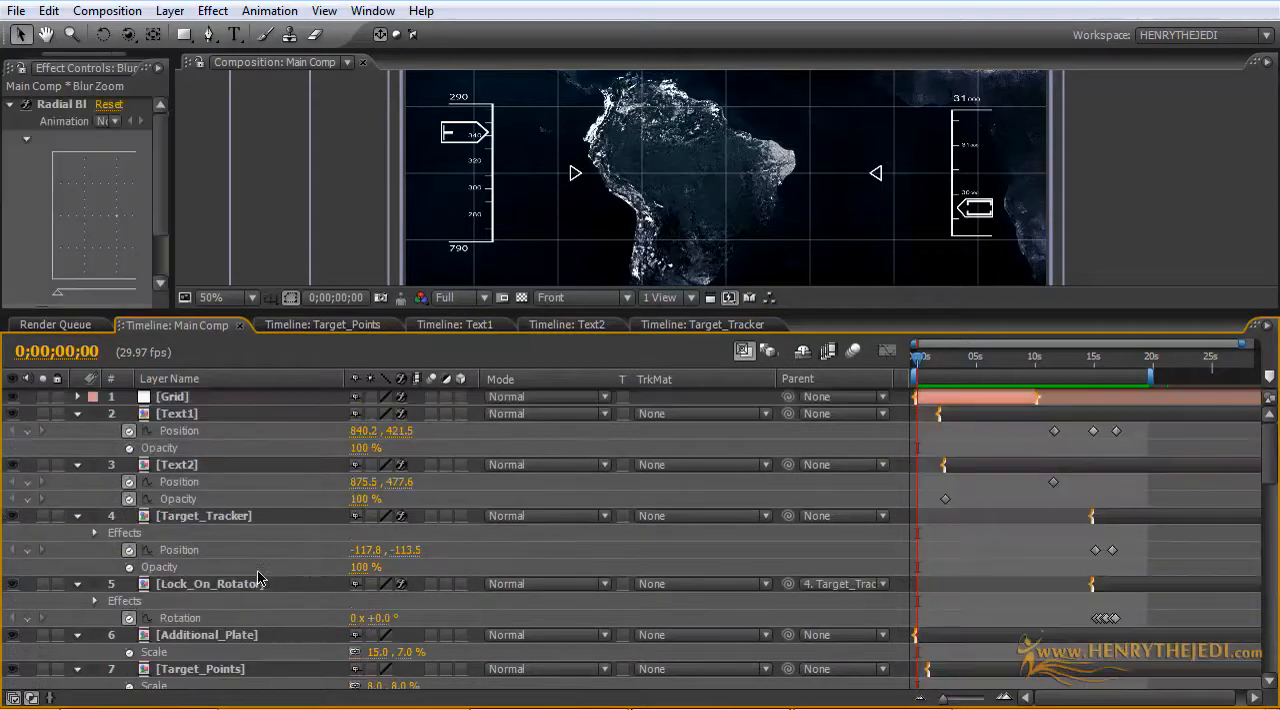
click(198, 397)
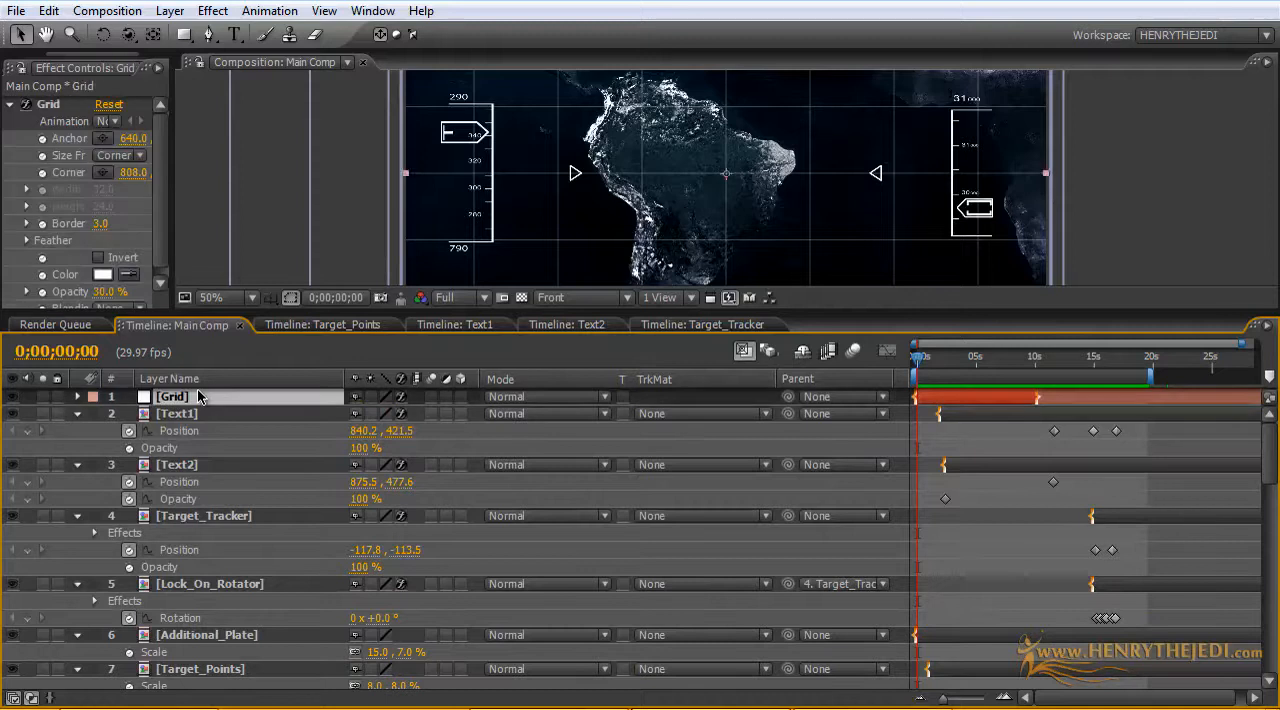
drag(190, 405, 210, 620)
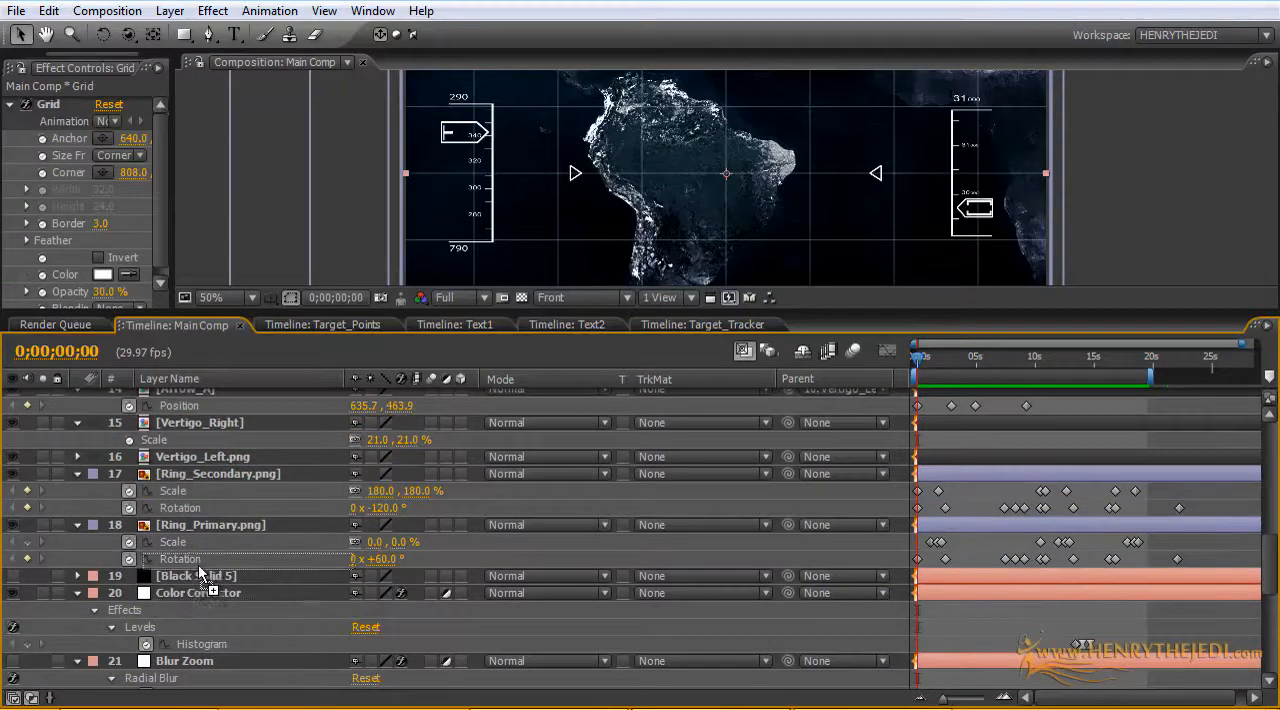
mouse_move(200, 575)
mouse_down()
mouse_move(189, 592)
mouse_move(200, 608)
mouse_move(190, 592)
mouse_up()
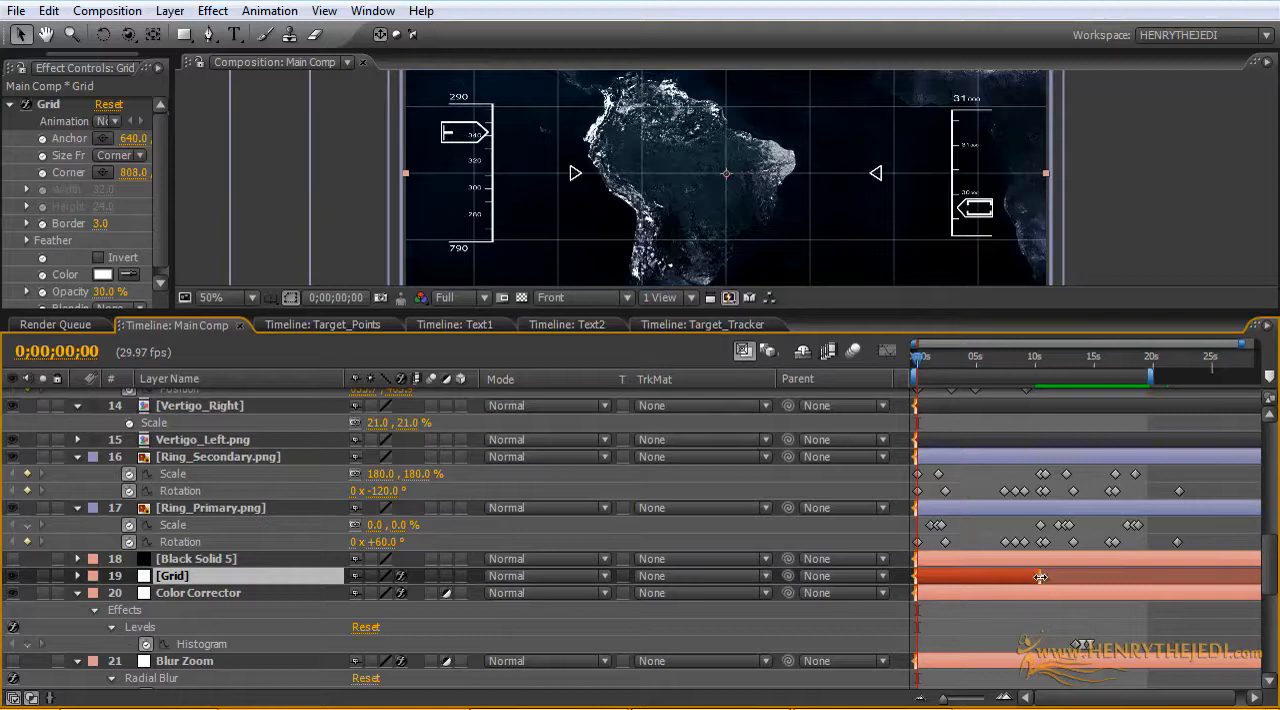
drag(1040, 580, 1263, 585)
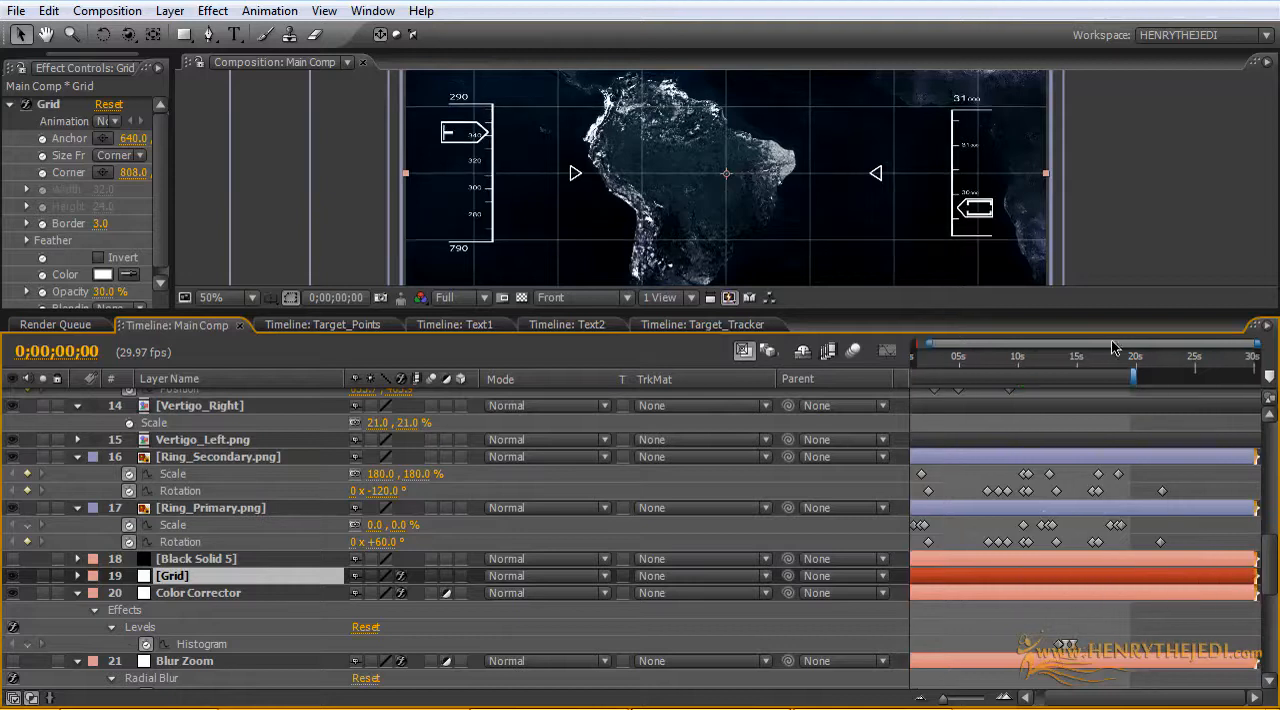
Step: Enlarge the composition viewer and move the current time to 0;00;03;27
scroll(1181, 405, up, 10)
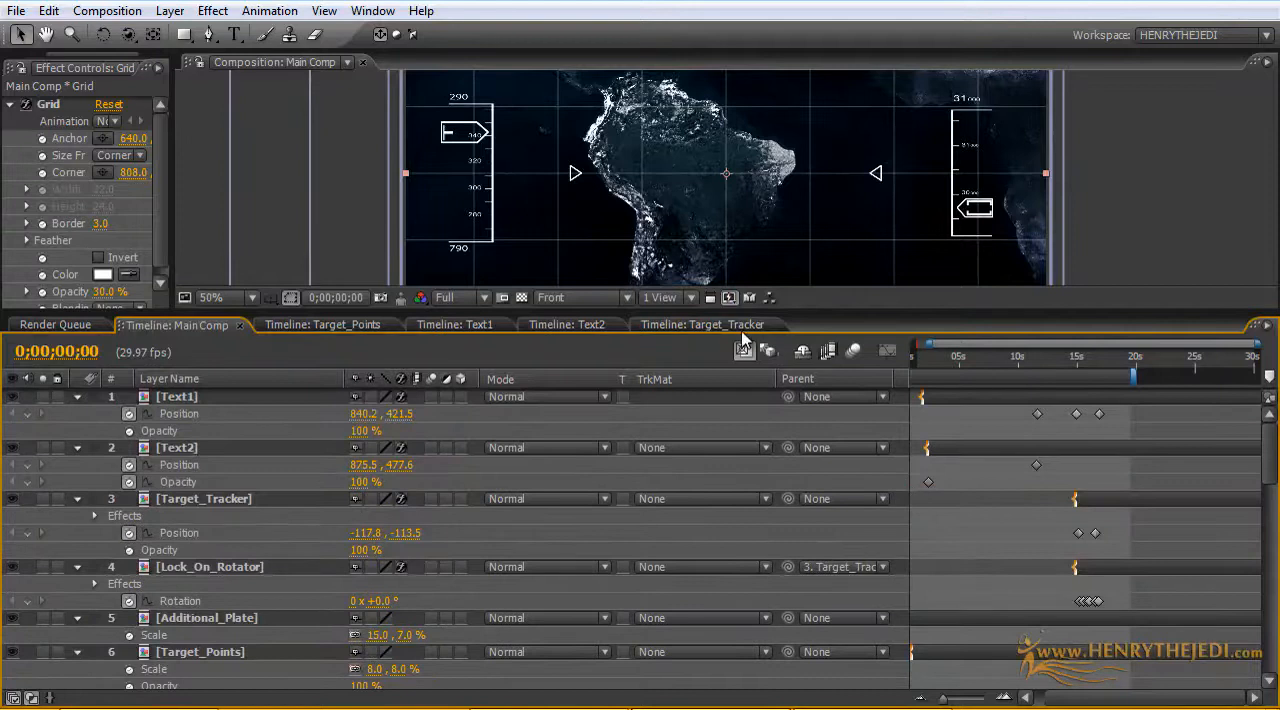
drag(745, 318, 757, 468)
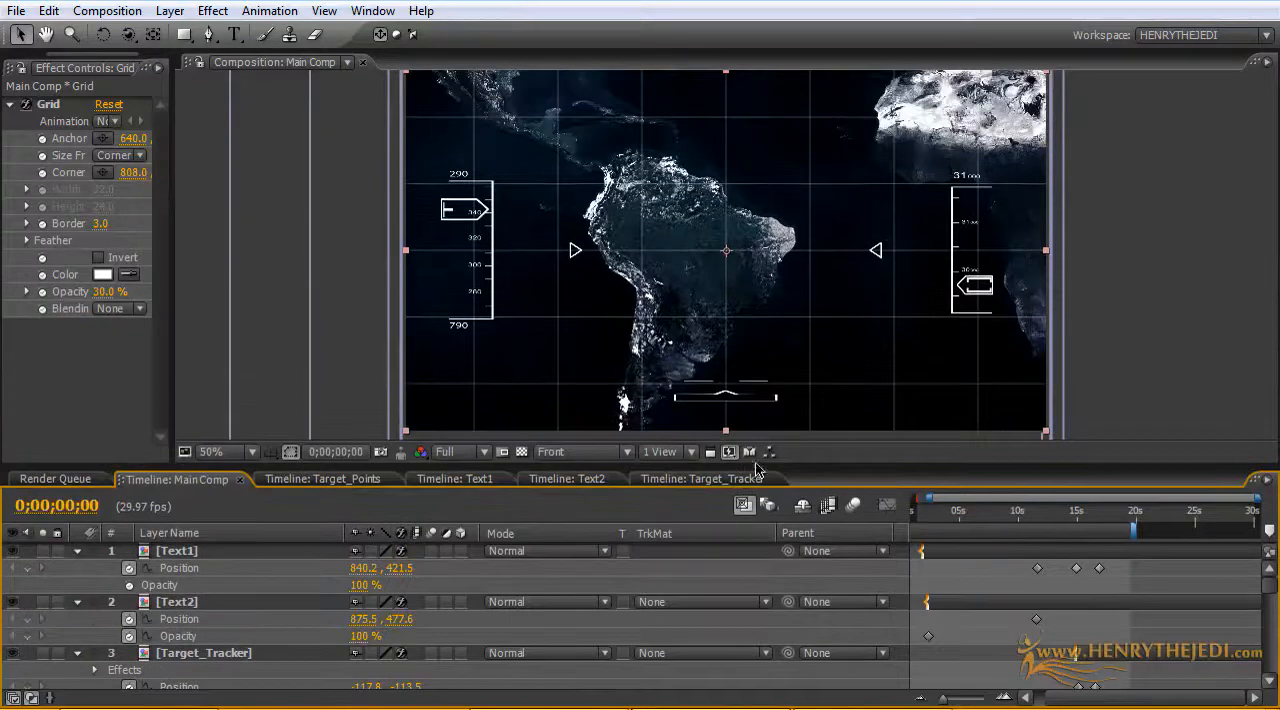
click(944, 513)
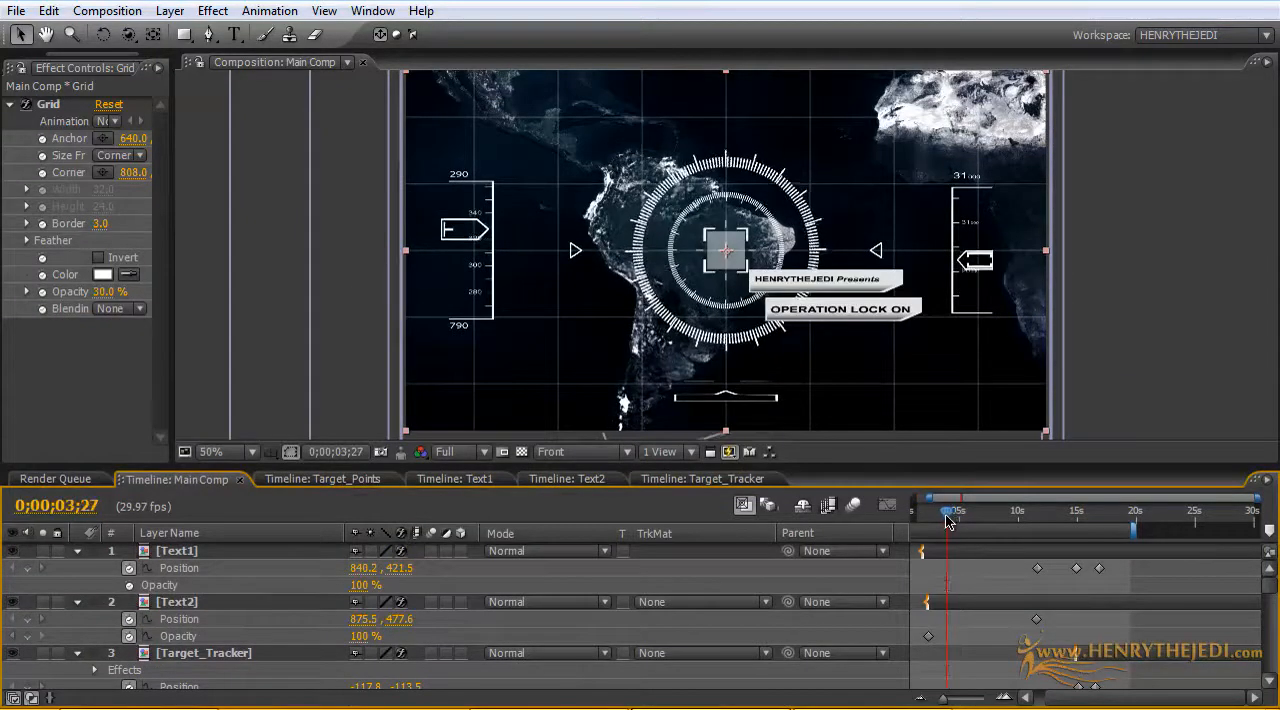
Step: Copy all of the Square layer's opening Opacity keyframes within the first two seconds
scroll(170, 617, down, 6)
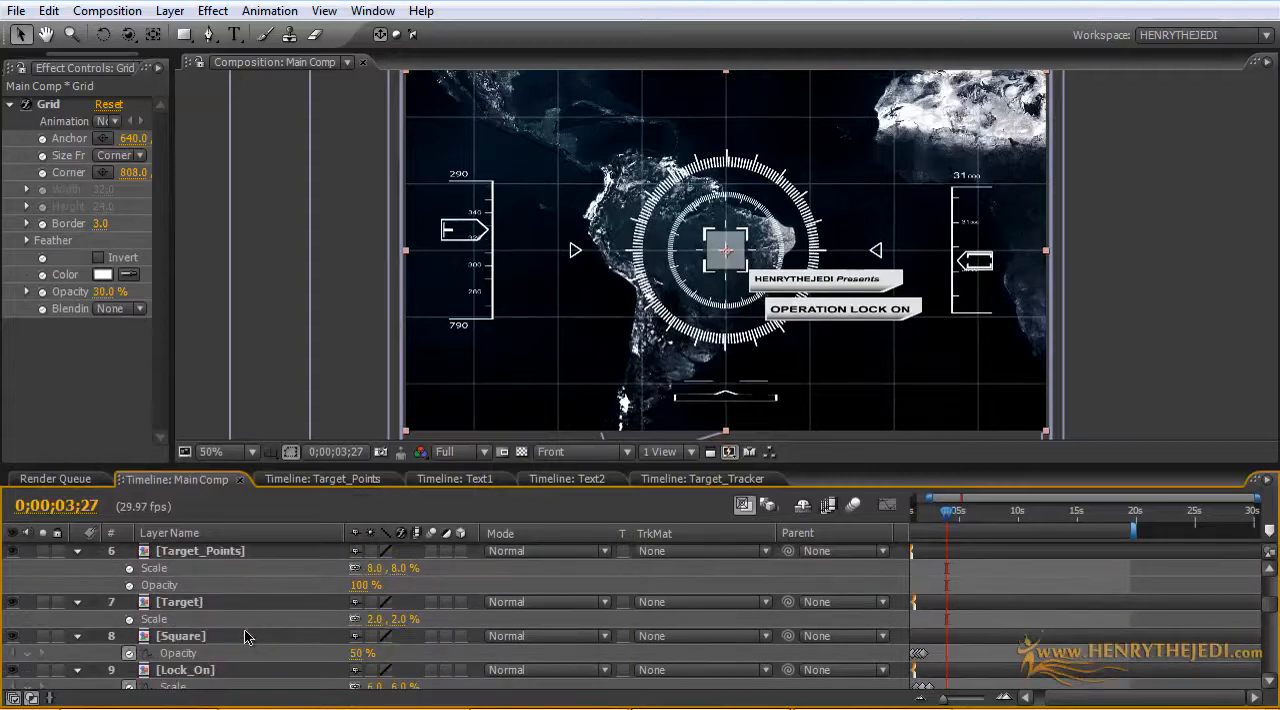
click(200, 635)
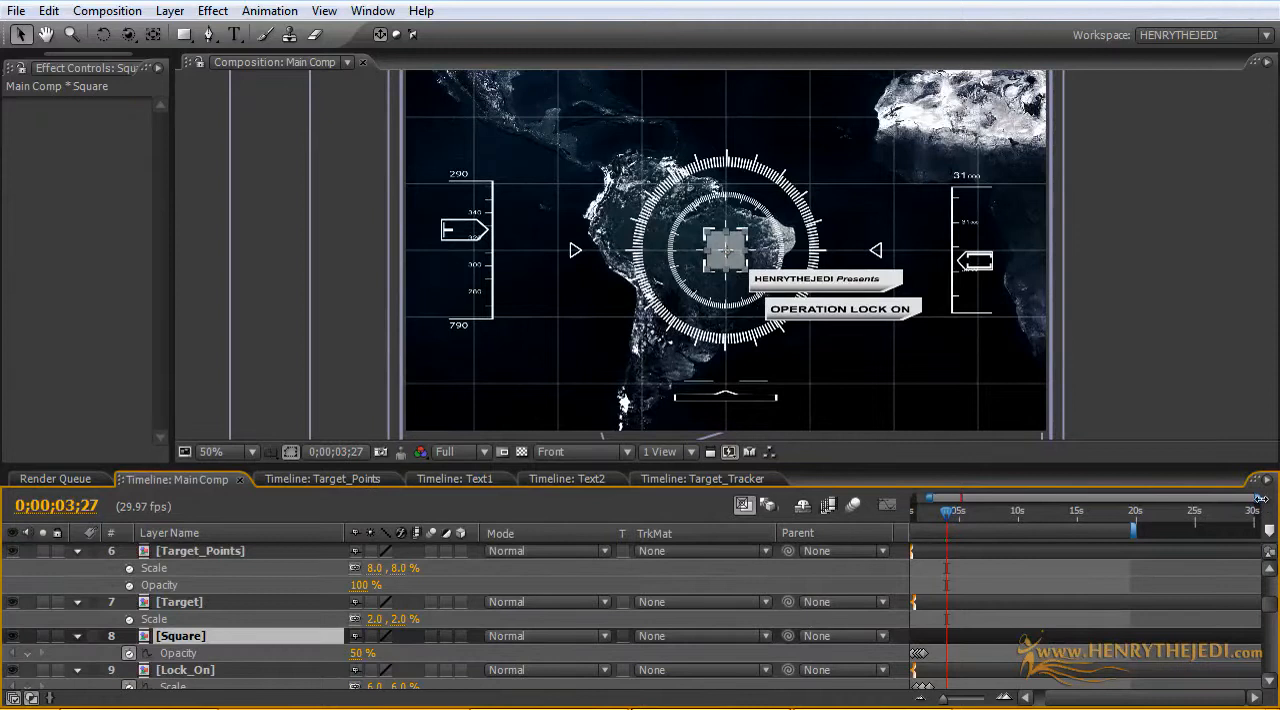
drag(1260, 498, 1040, 535)
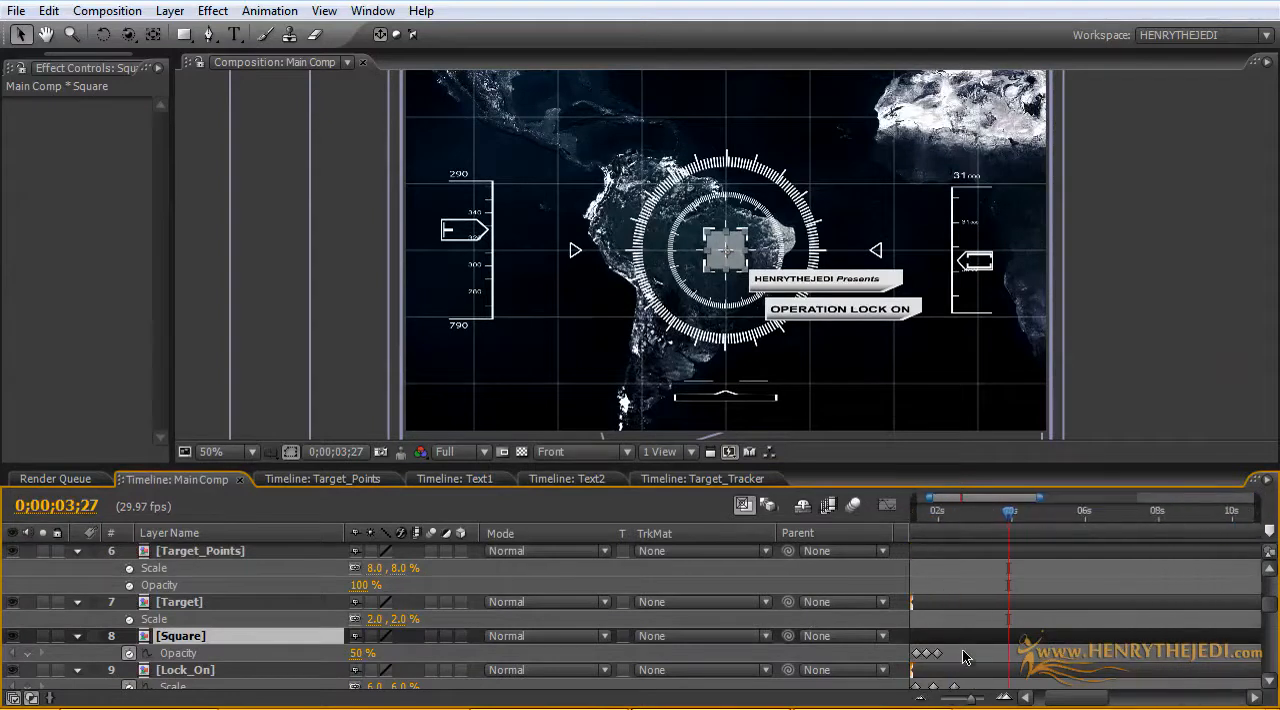
scroll(965, 650, down, 2)
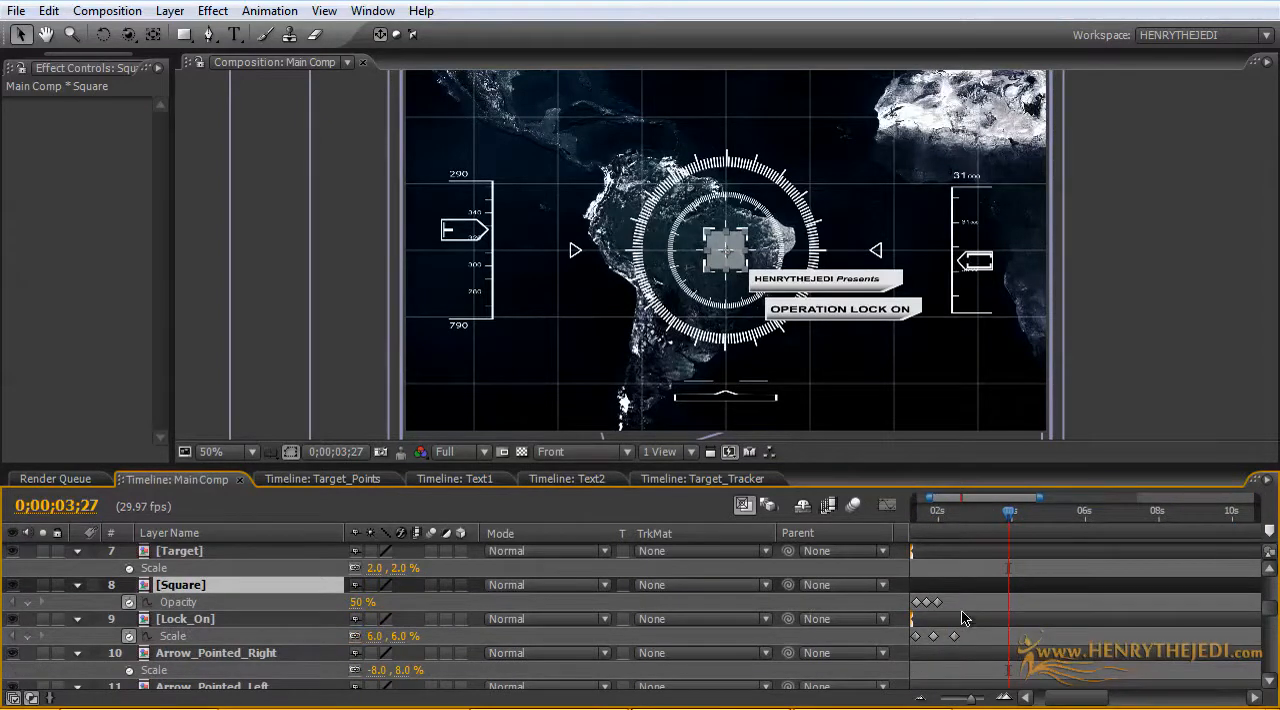
drag(965, 627, 893, 606)
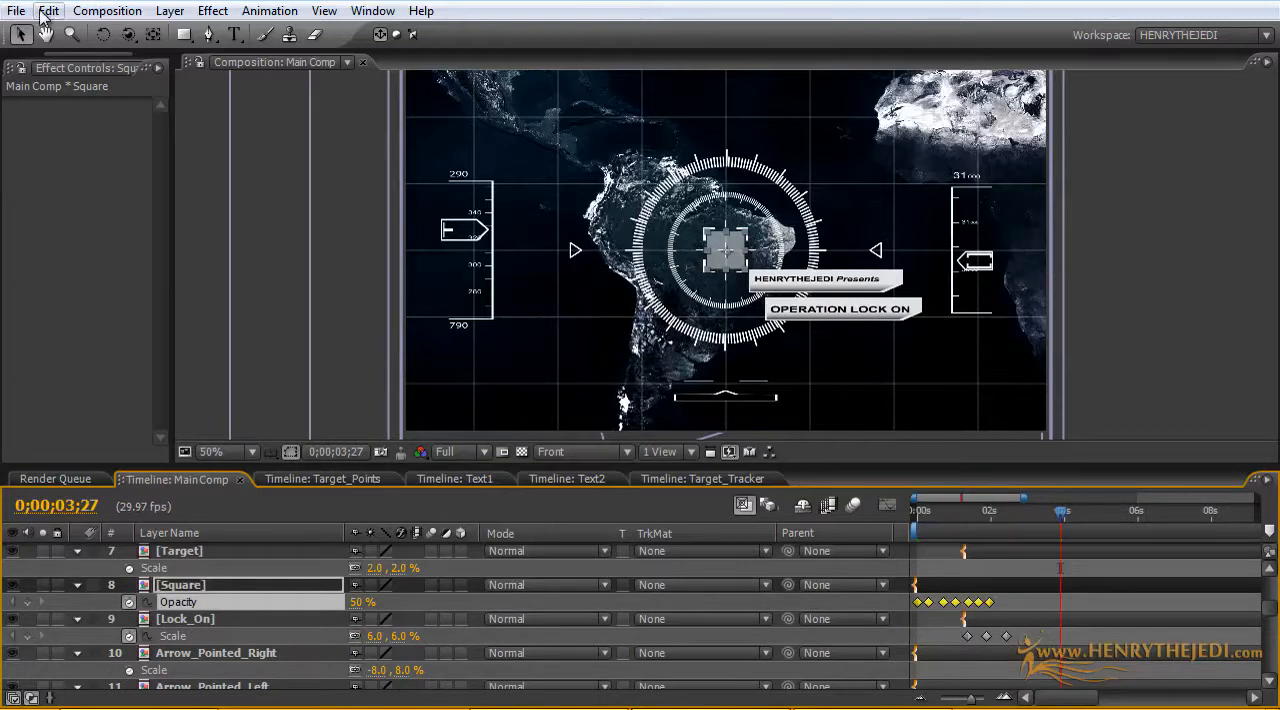
click(43, 12)
click(106, 143)
Step: Paste the copied Opacity keyframes on the Square at 0;00;12;18, preceded by a single holding keyframe at about 12 seconds
drag(1022, 494, 1147, 496)
drag(978, 524, 1128, 526)
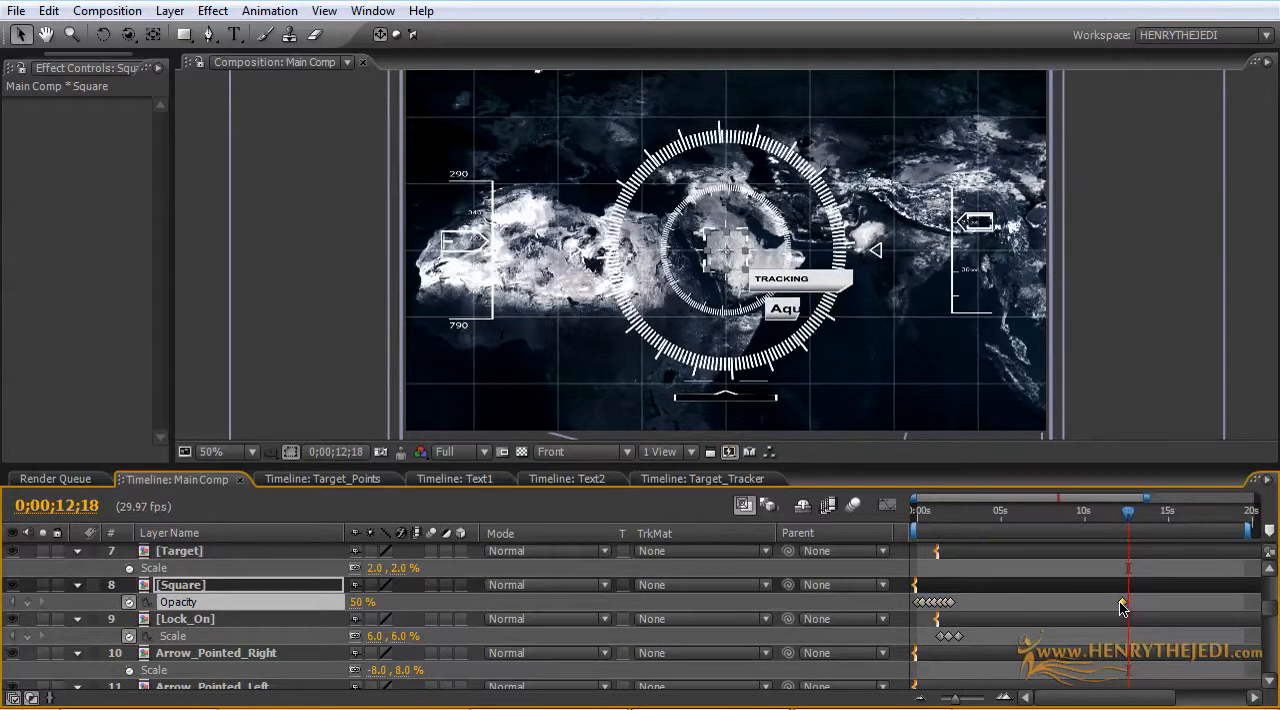
click(48, 10)
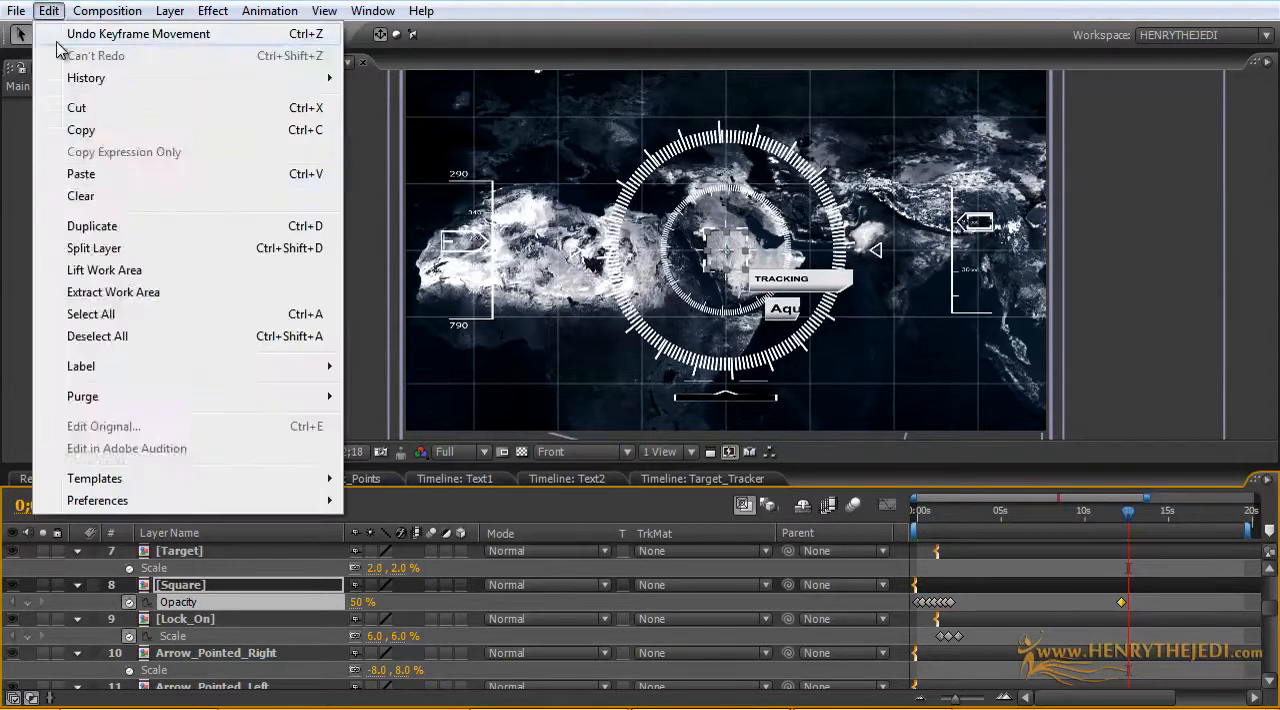
click(80, 174)
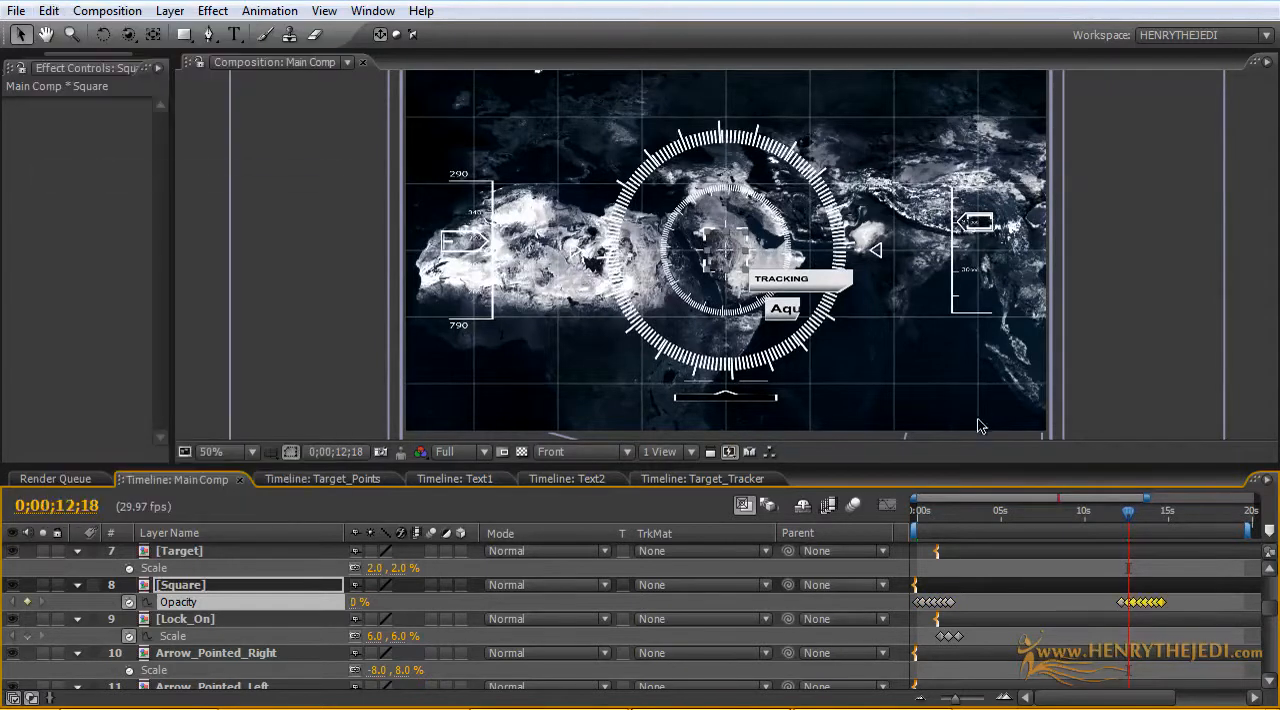
Step: Copy Lock_On's three Scale keyframes and place the pasted set starting at about 14 seconds, alongside the Square's repeated flicker
drag(1083, 524, 1124, 540)
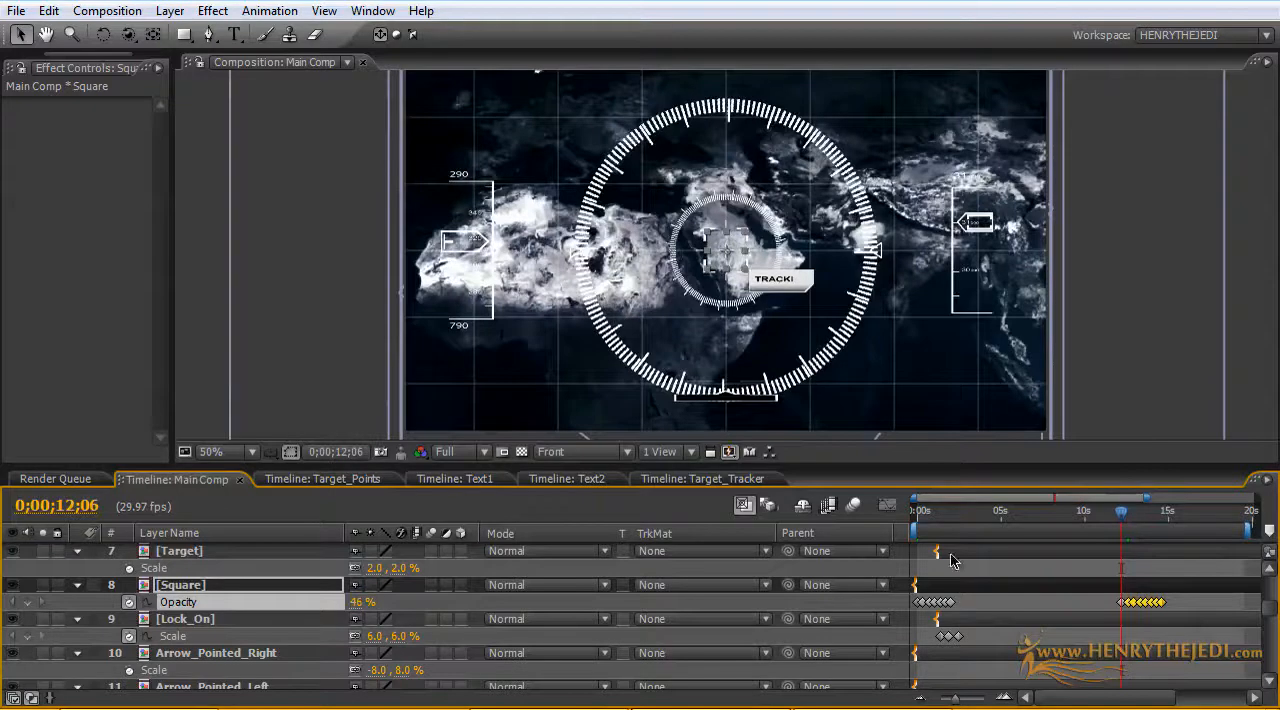
click(248, 618)
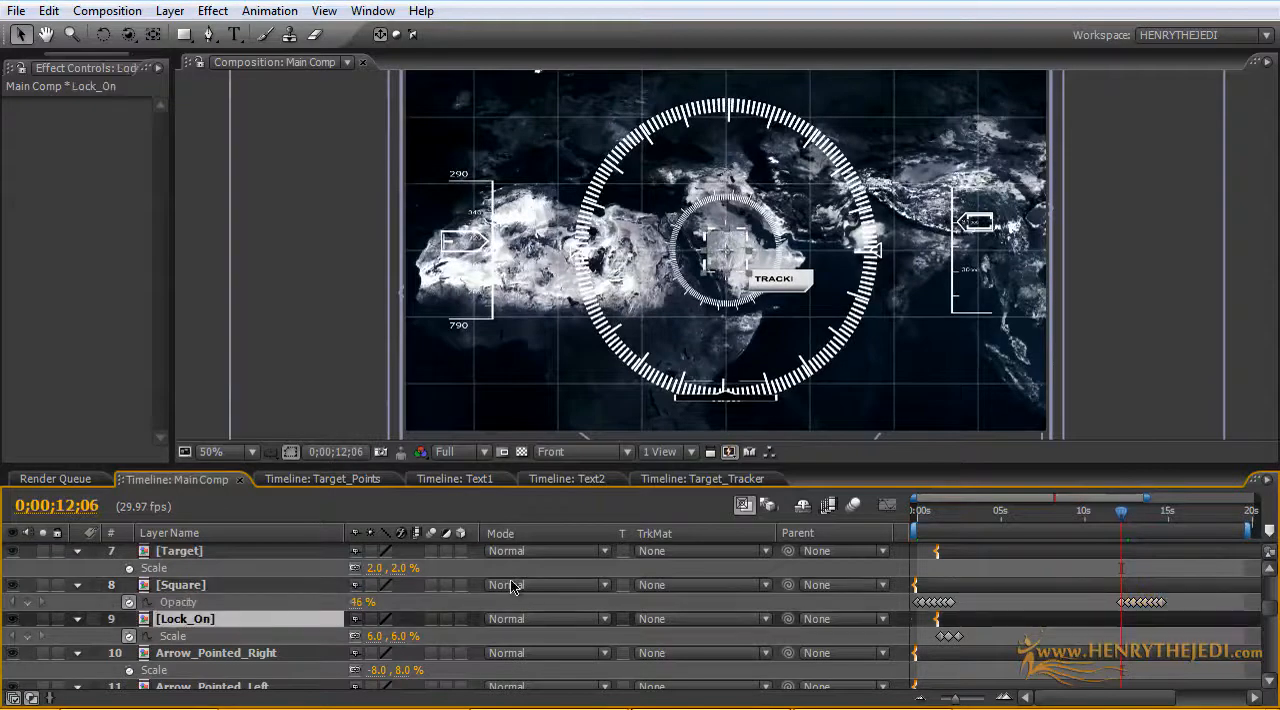
drag(975, 629, 925, 645)
click(48, 12)
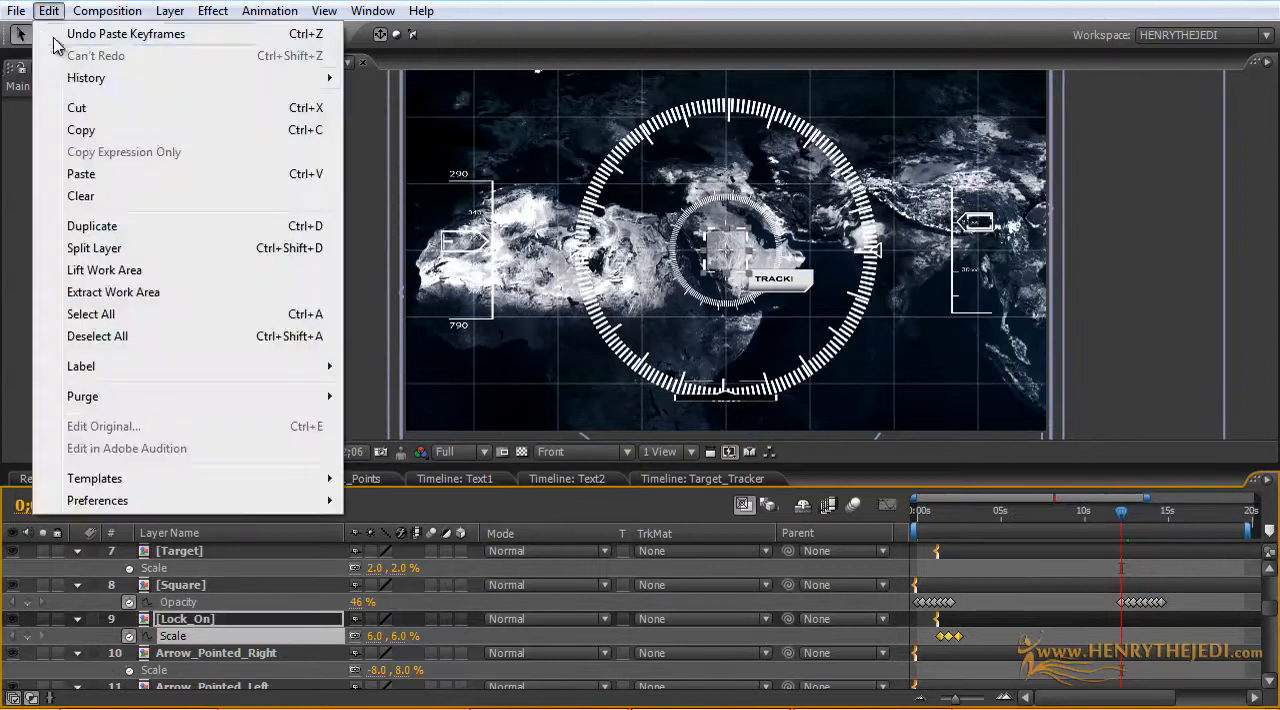
click(86, 129)
click(60, 13)
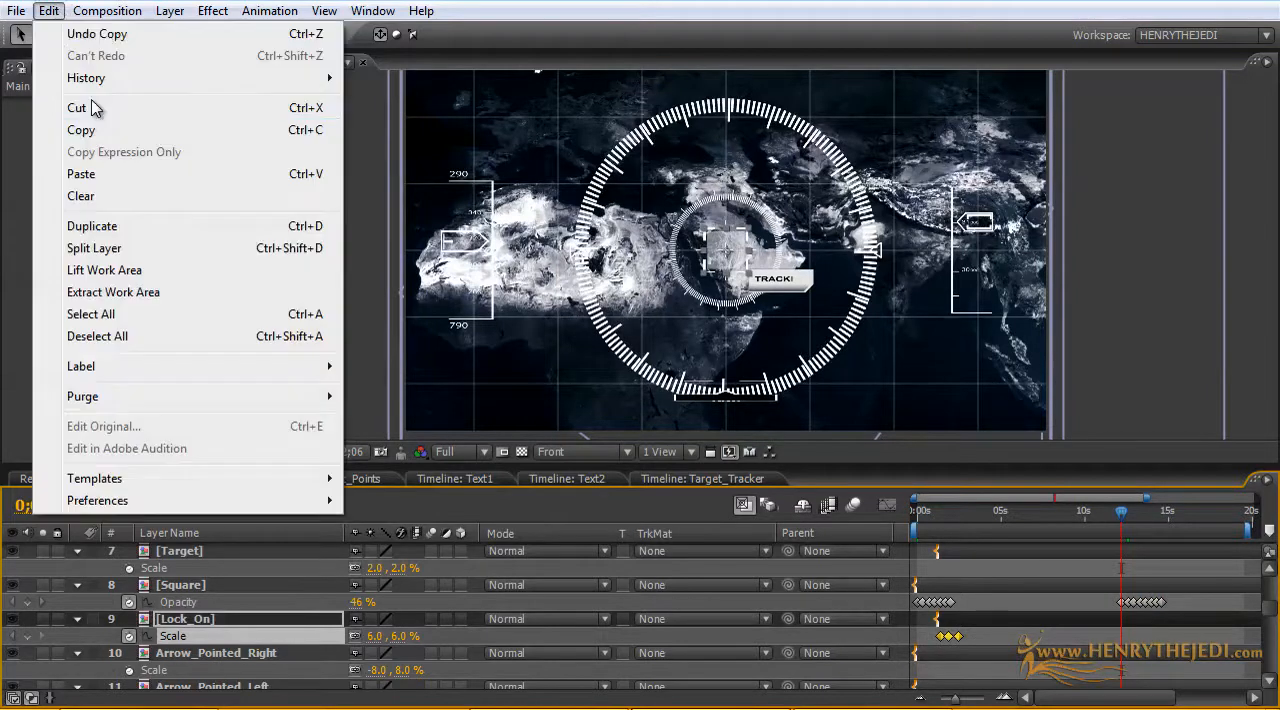
click(116, 175)
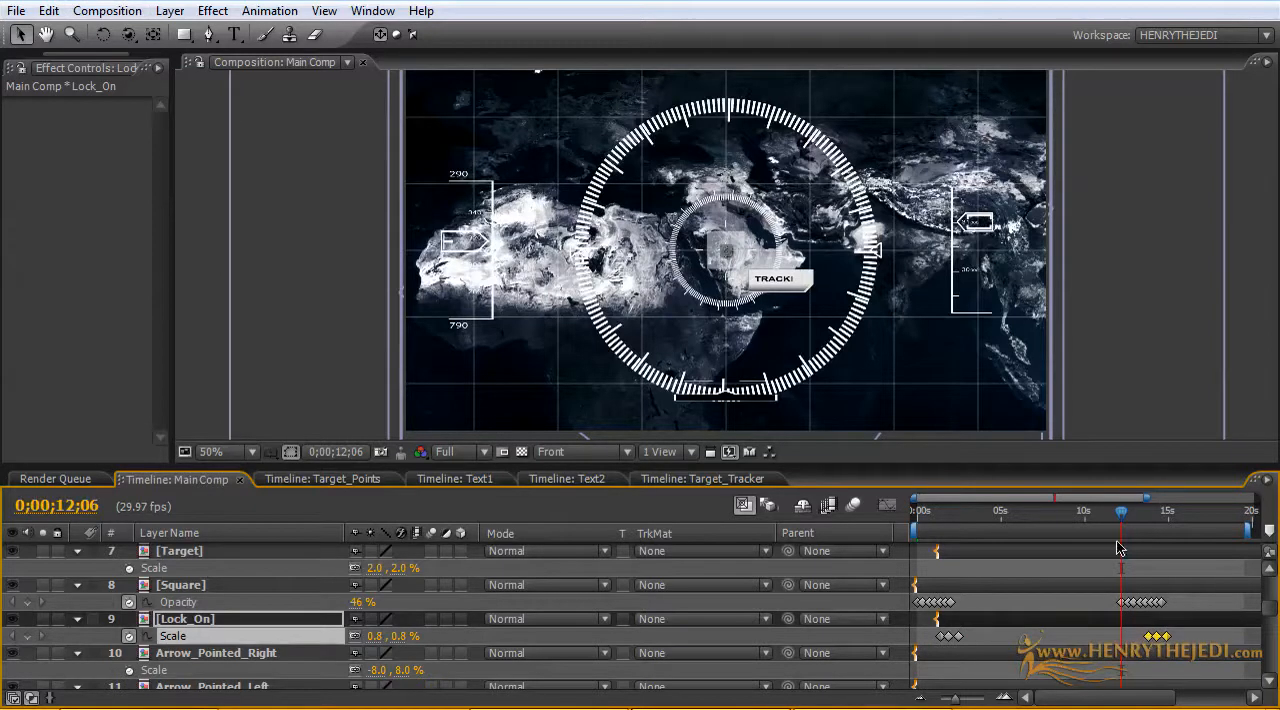
Step: Copy Lock_On's third Scale keyframe and add it at 0;00;03;00 and just before the repeated Scale group, at about 13 seconds
drag(1122, 520, 967, 558)
key(space)
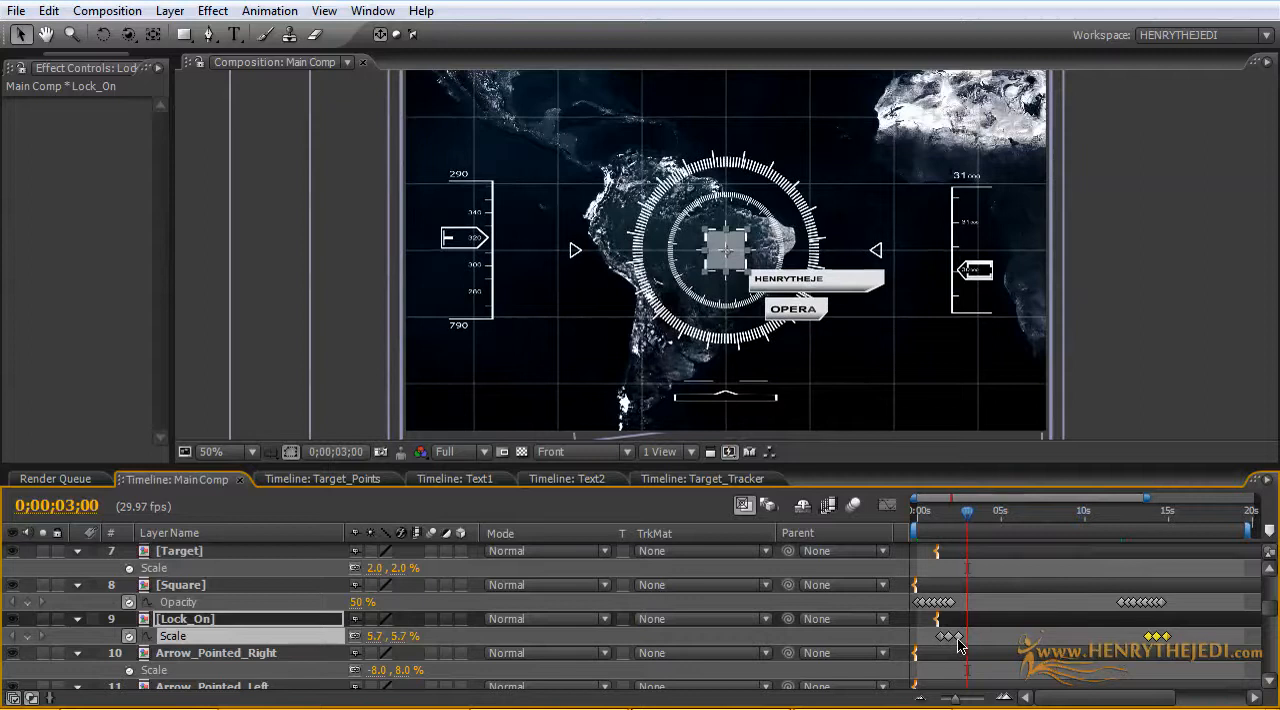
click(48, 11)
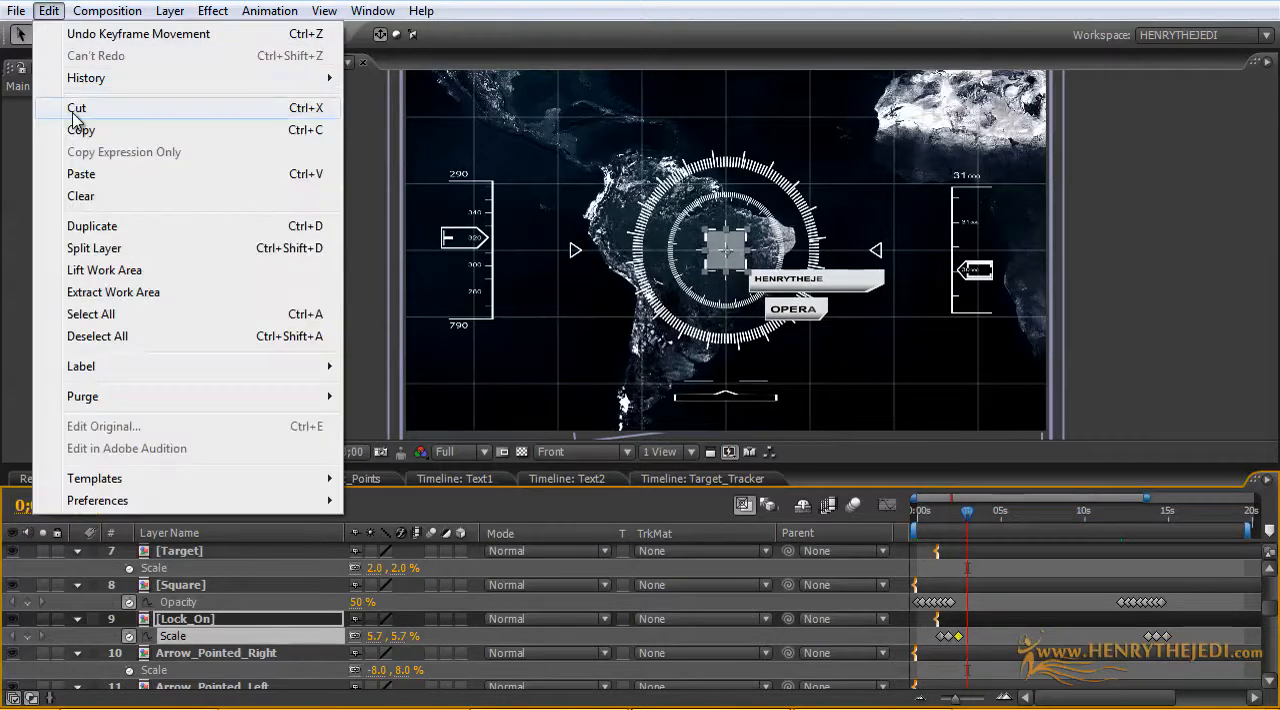
click(75, 129)
click(48, 11)
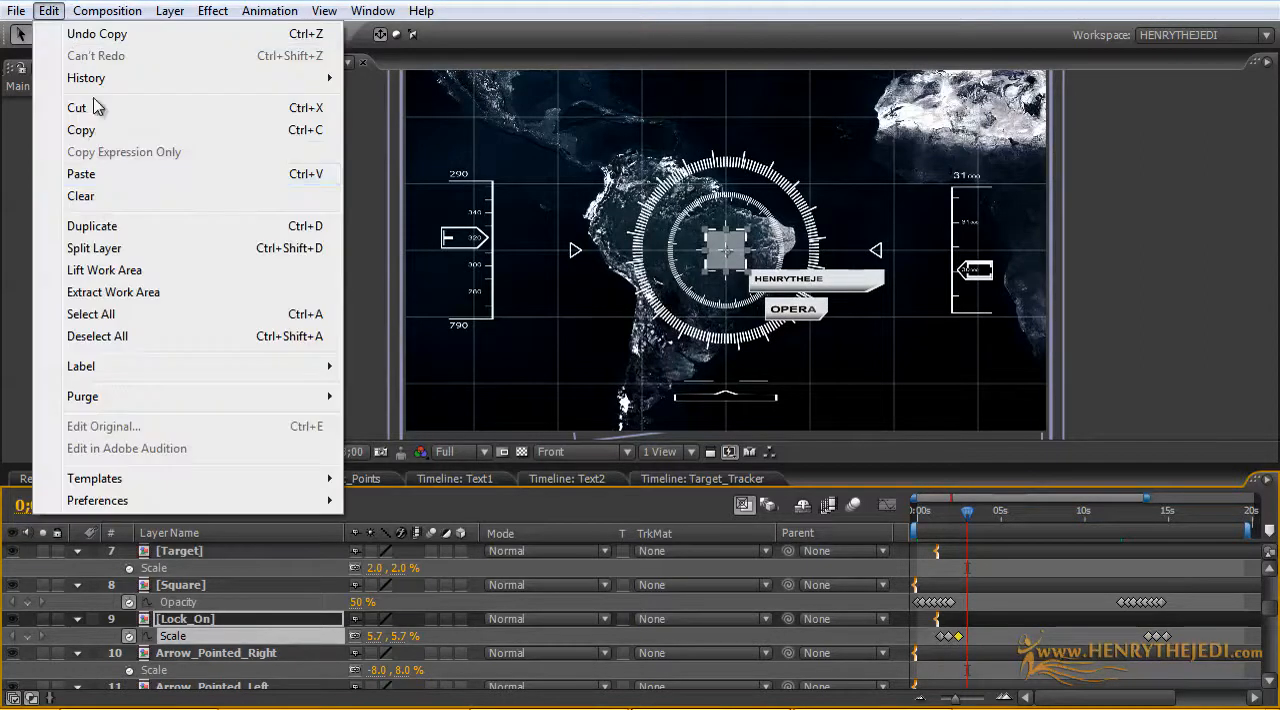
click(129, 175)
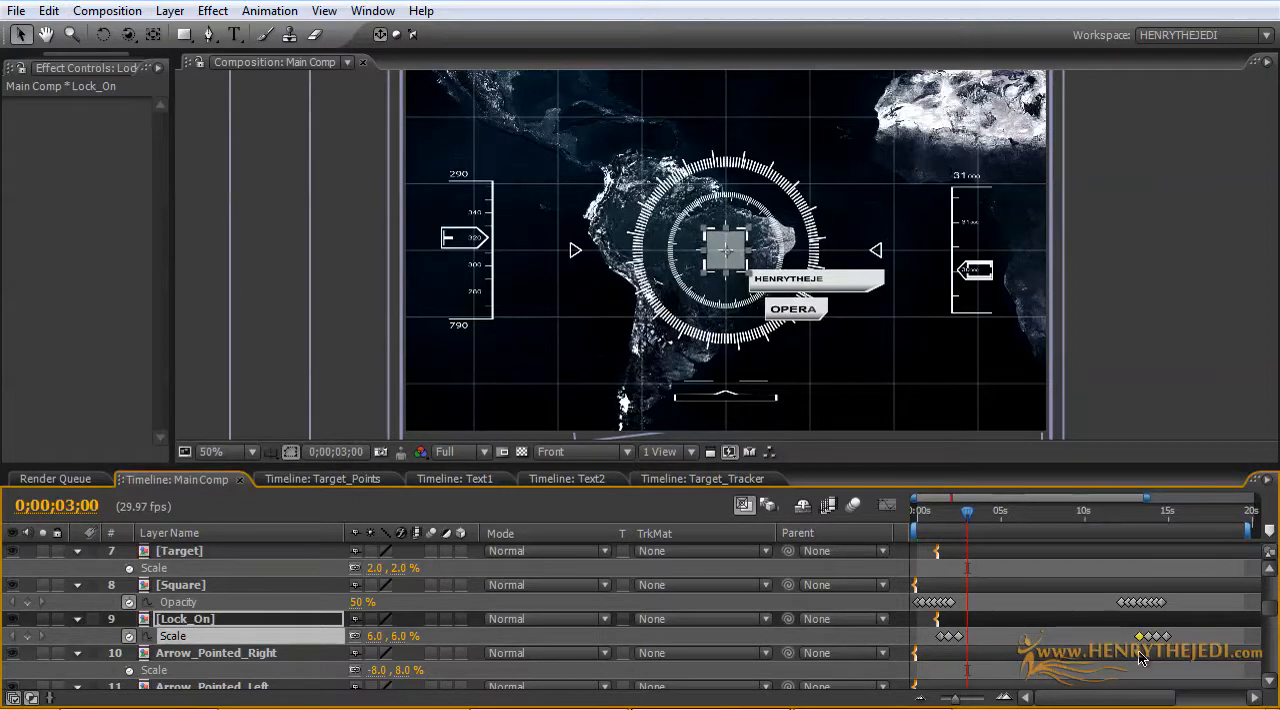
click(54, 12)
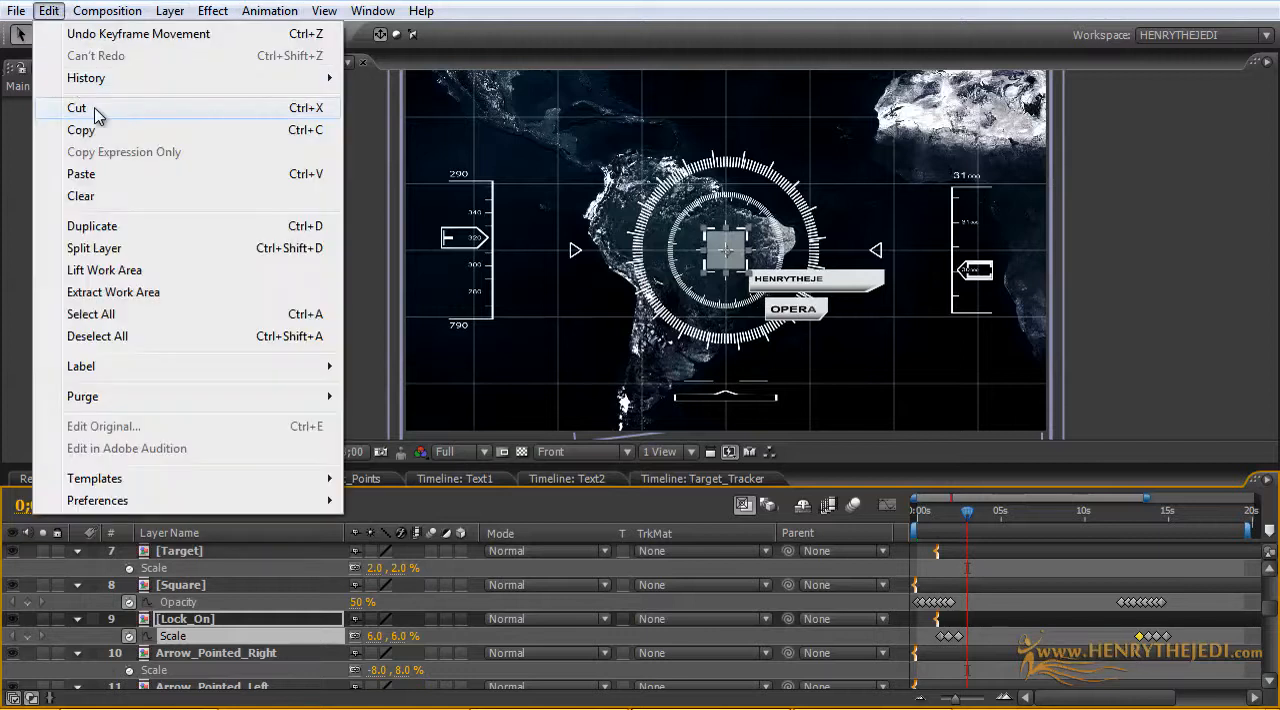
click(106, 175)
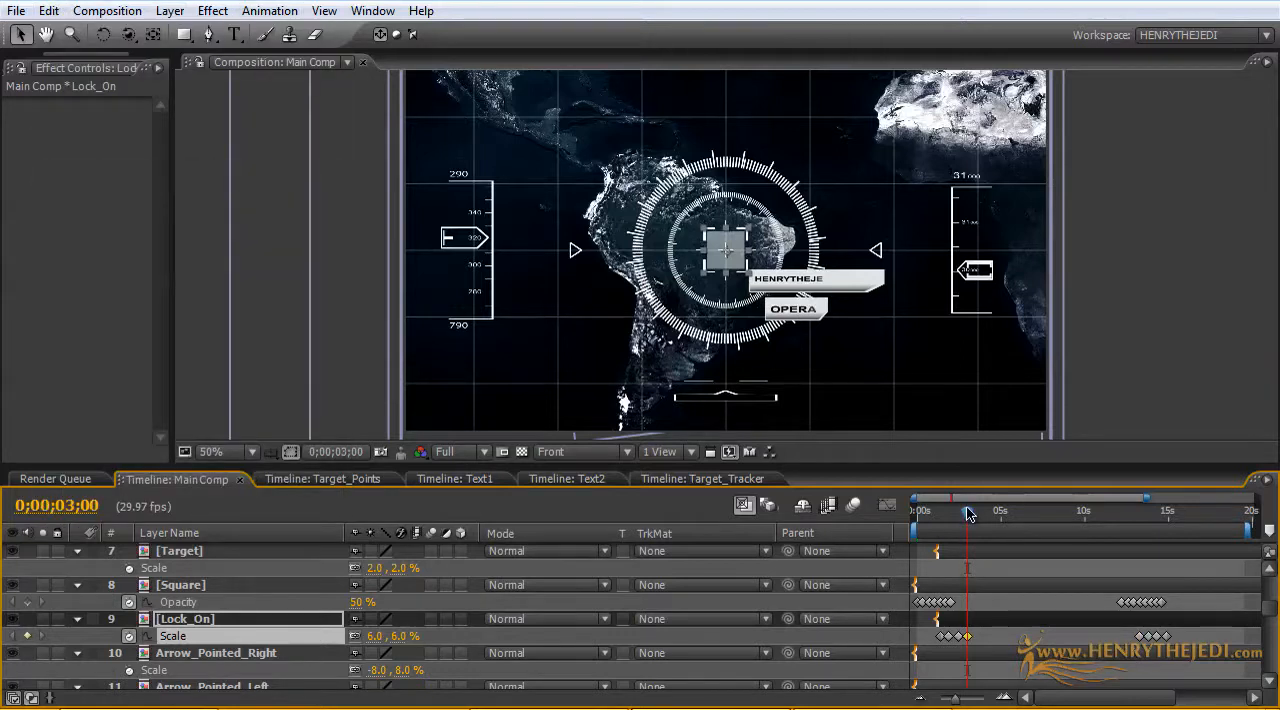
Step: Shift the repeated Square Opacity and Lock_On Scale keyframes together about 1.5 seconds earlier and scrub through the result
drag(958, 513, 1118, 525)
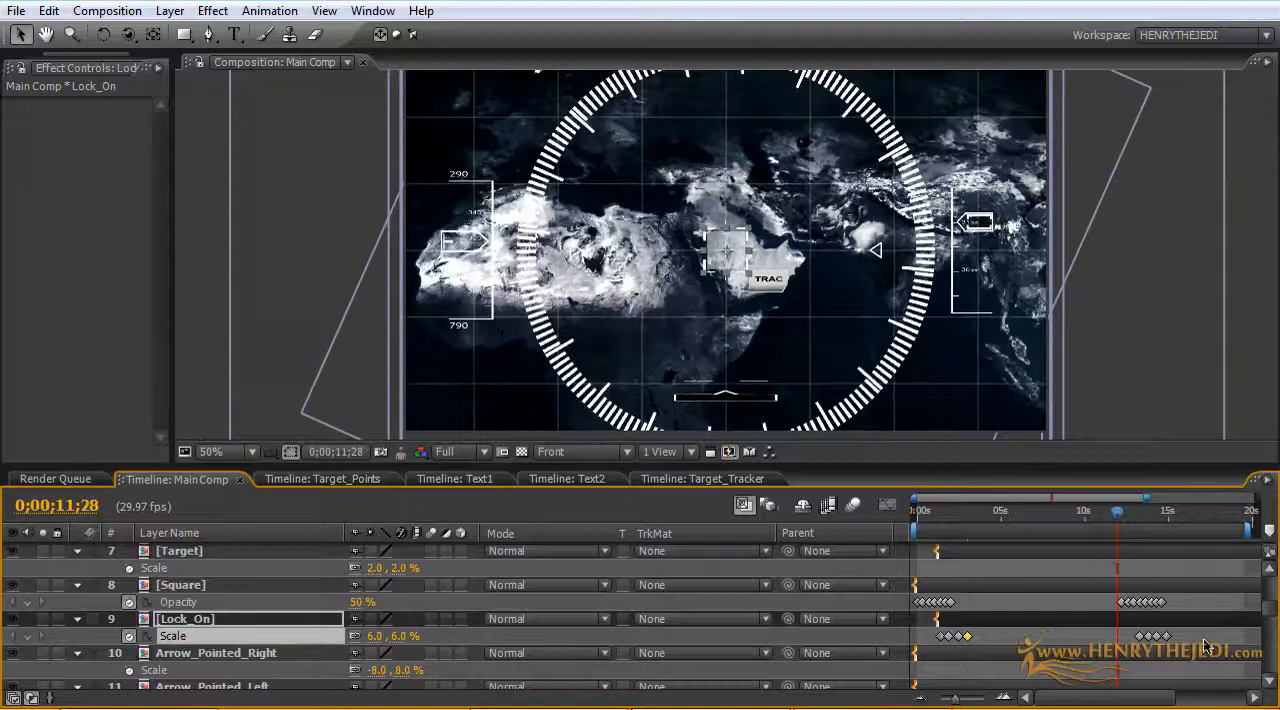
drag(1172, 597, 1118, 607)
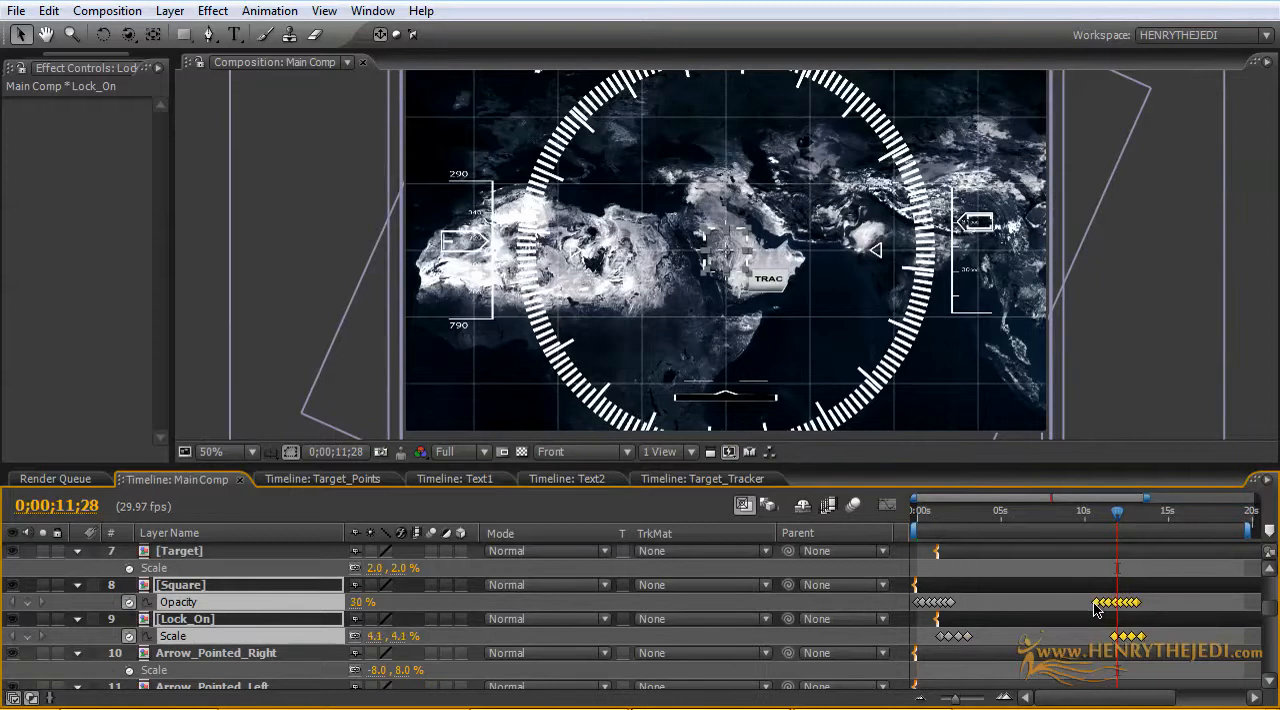
drag(1125, 518, 1176, 528)
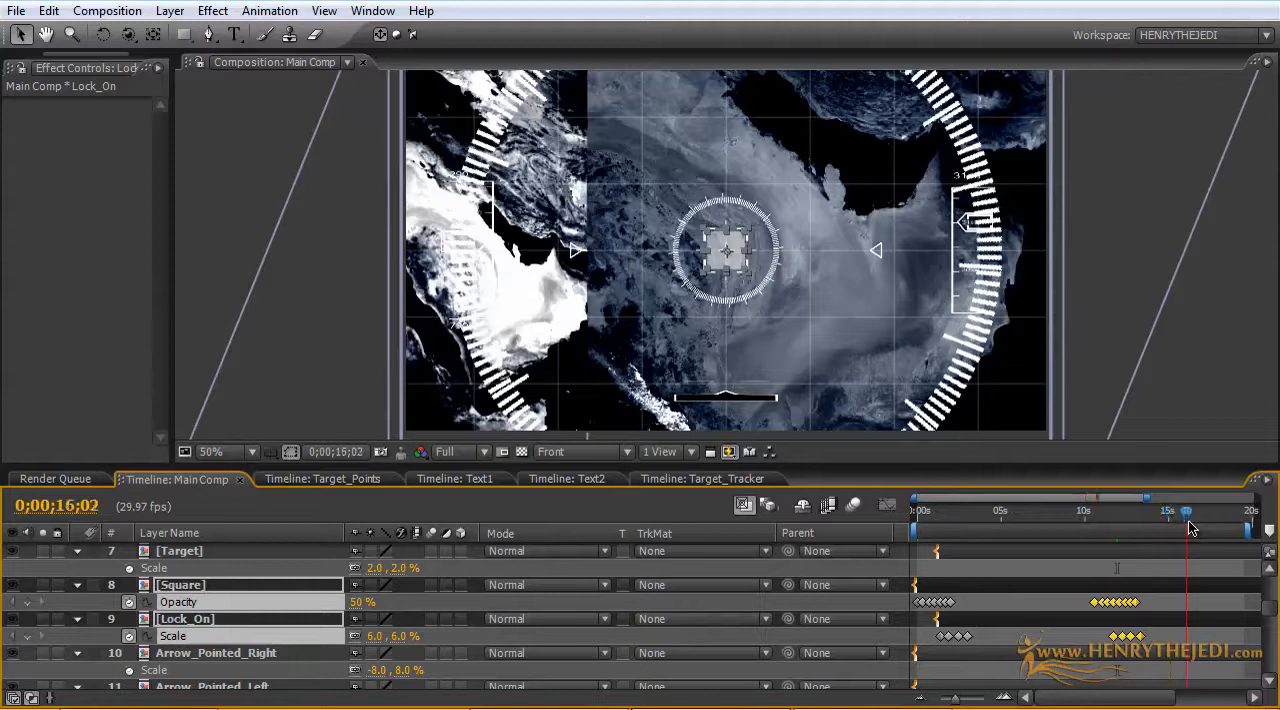
Step: Add a 50% Opacity keyframe to the Square and a 6.0% Scale keyframe to Lock_On at 0;00;16;24
click(1200, 528)
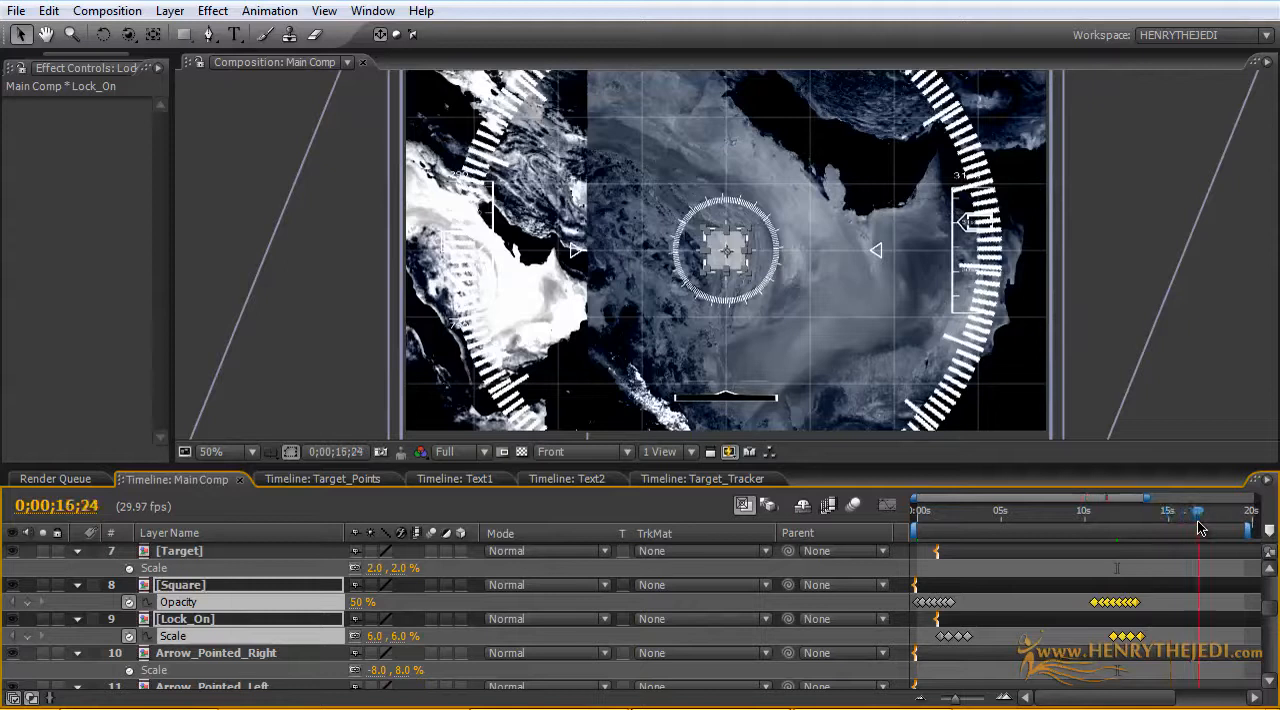
click(1160, 636)
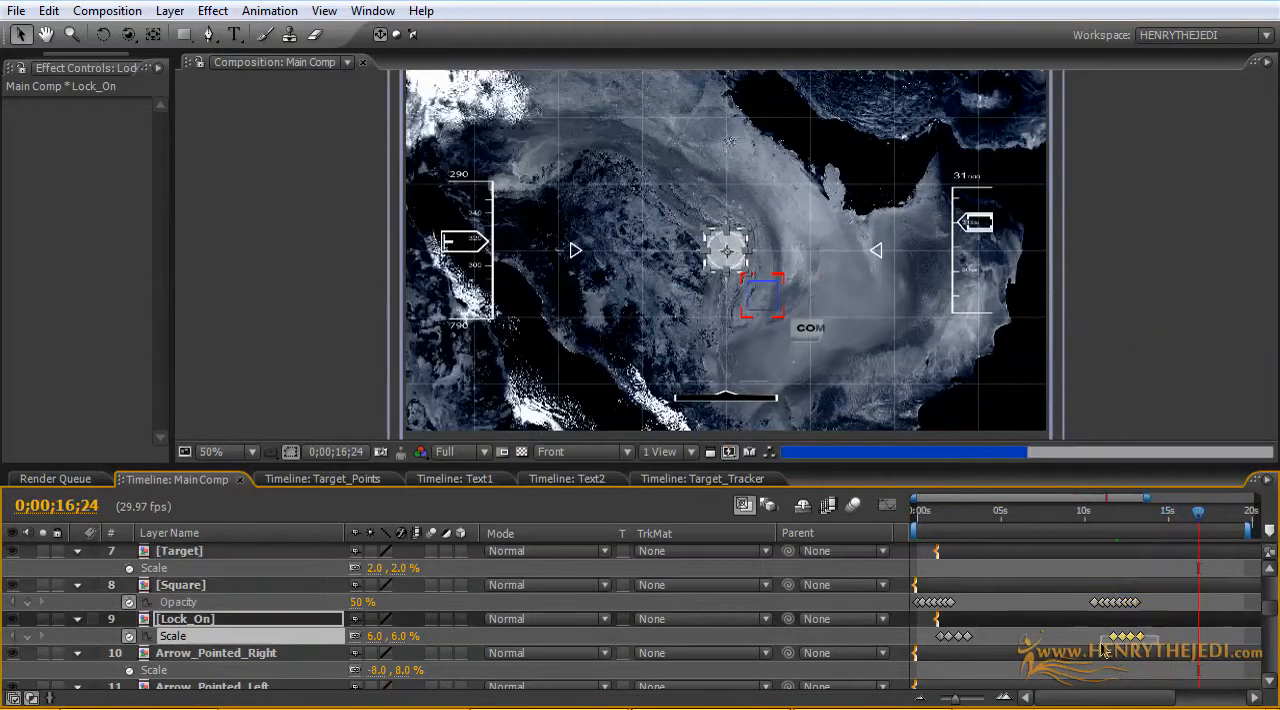
click(1162, 637)
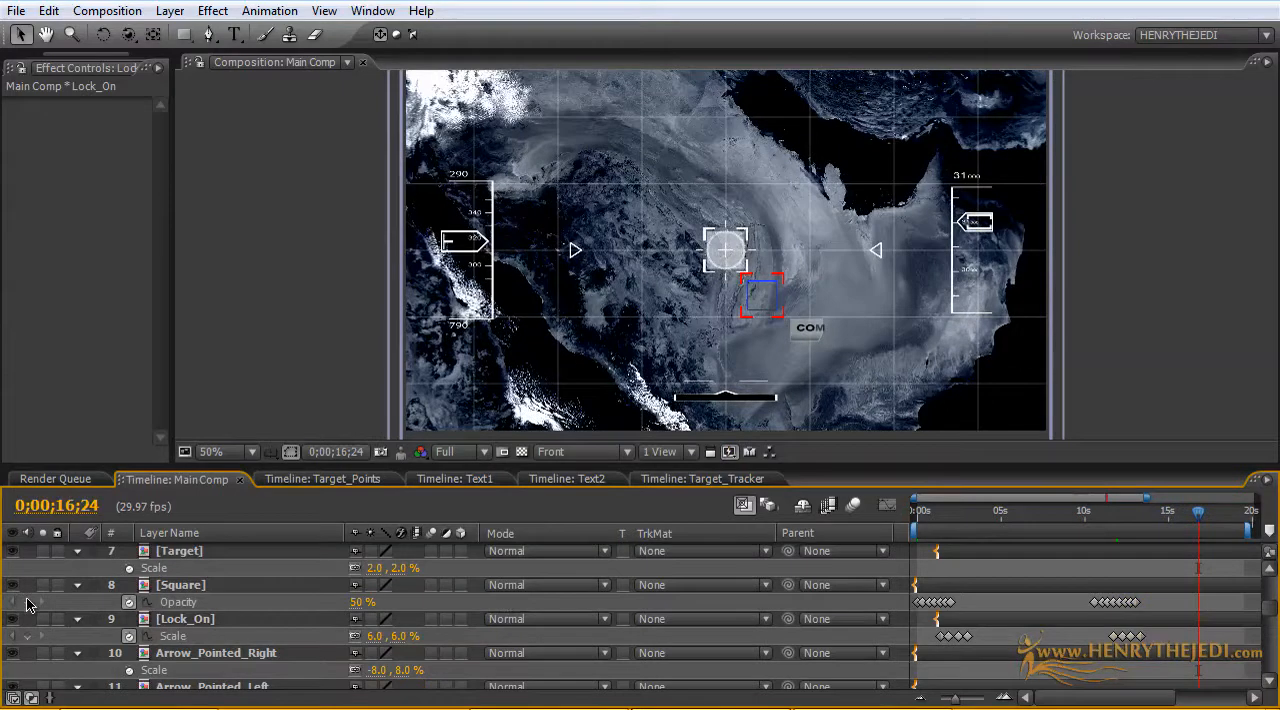
click(27, 602)
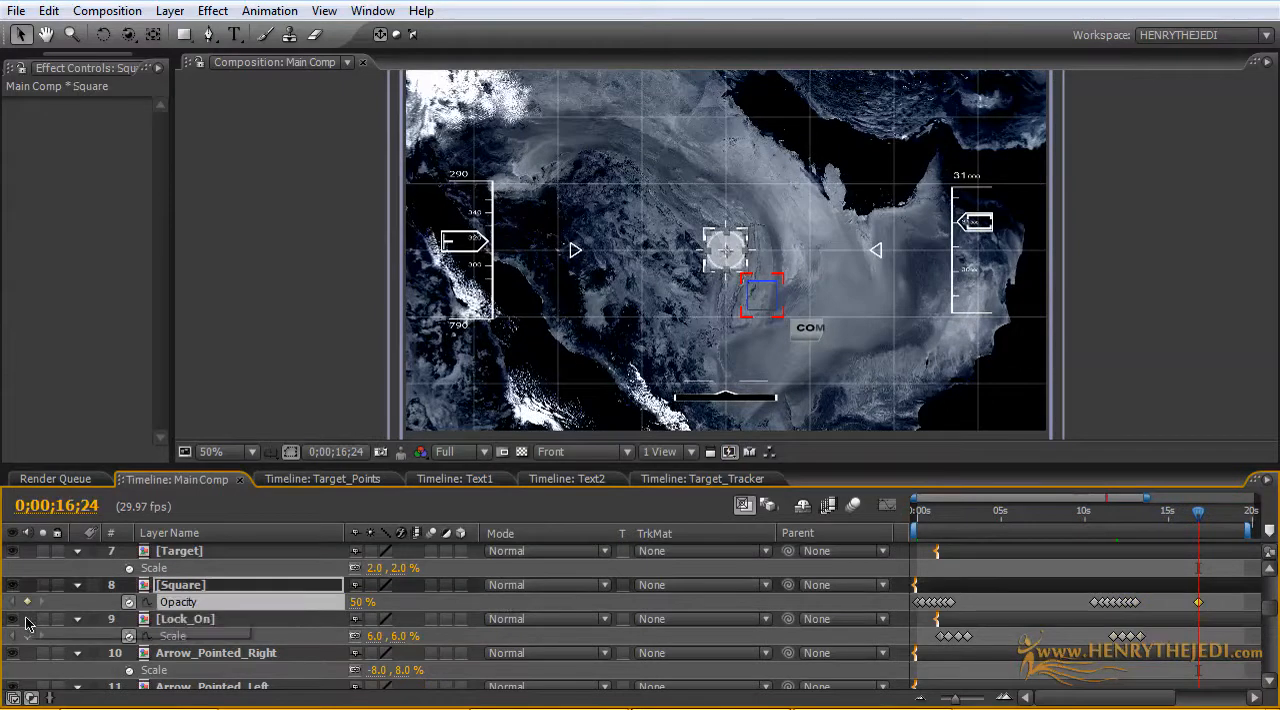
click(27, 637)
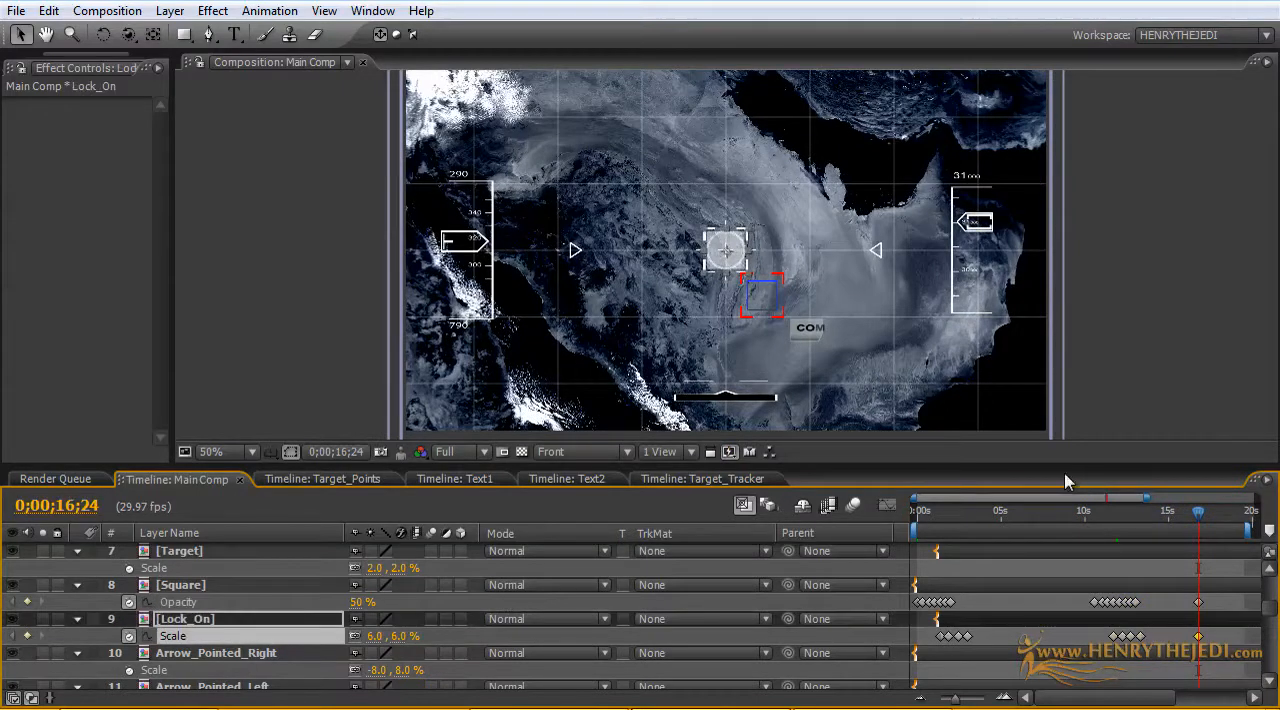
Step: Copy Lock_On's second group of four Scale keyframes and paste it at 0;00;18;07
drag(1198, 519, 1226, 519)
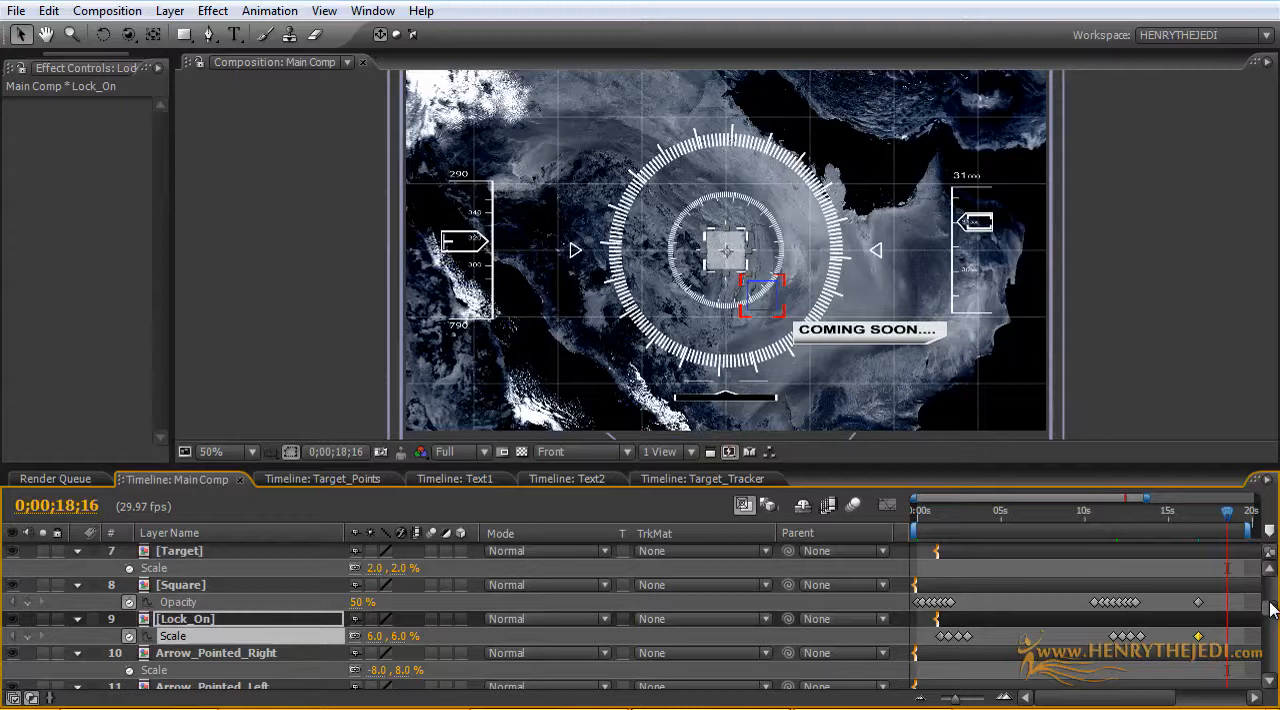
scroll(1270, 610, down, 2)
drag(1229, 519, 1225, 519)
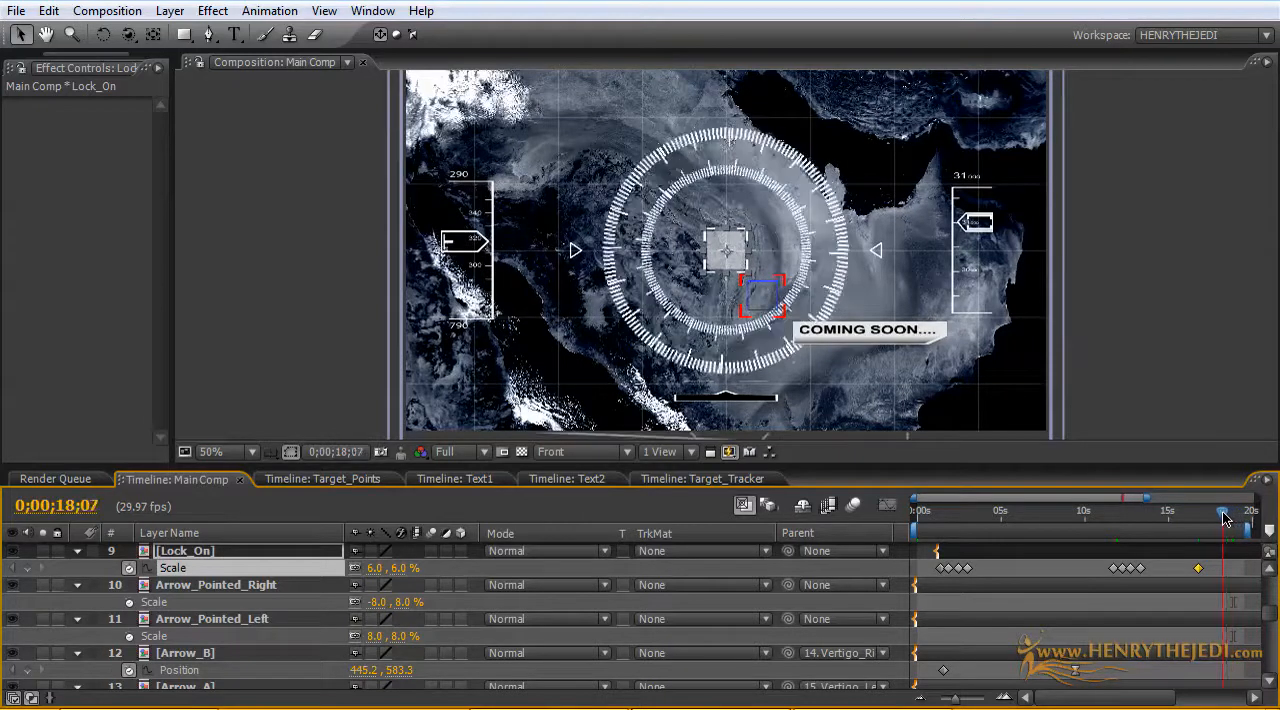
scroll(1135, 607, up, 3)
click(1138, 619)
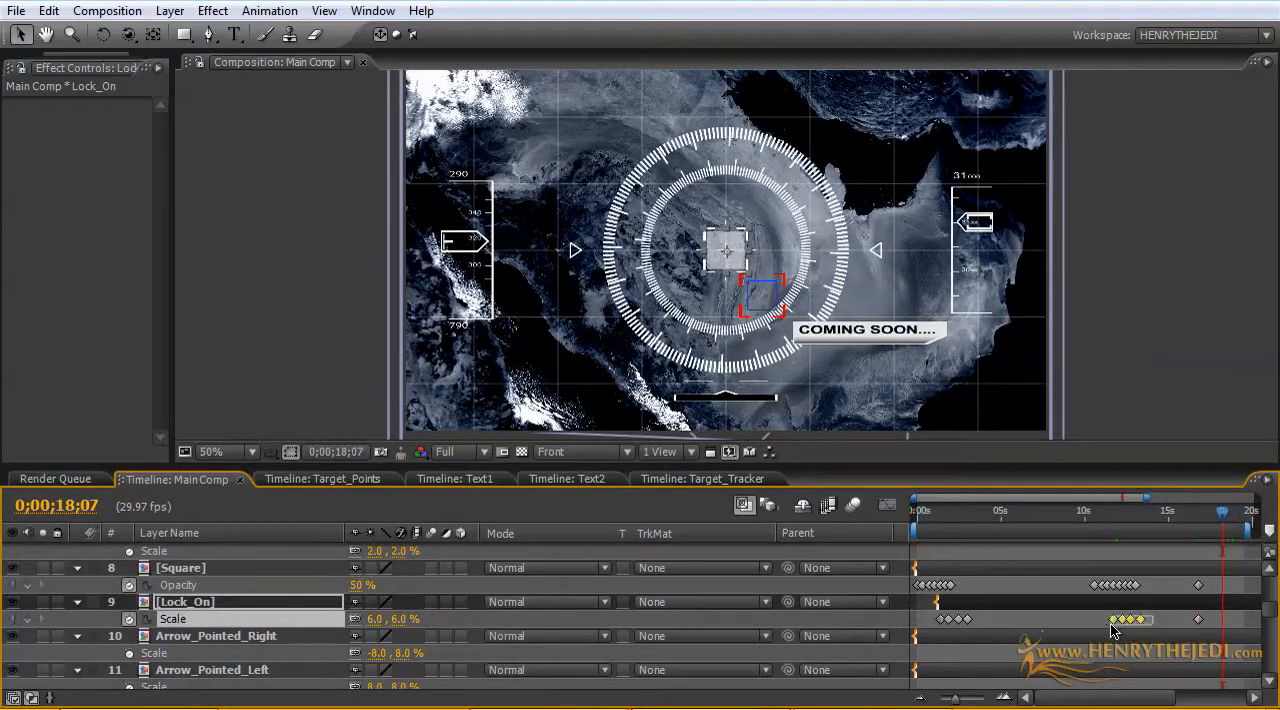
click(48, 10)
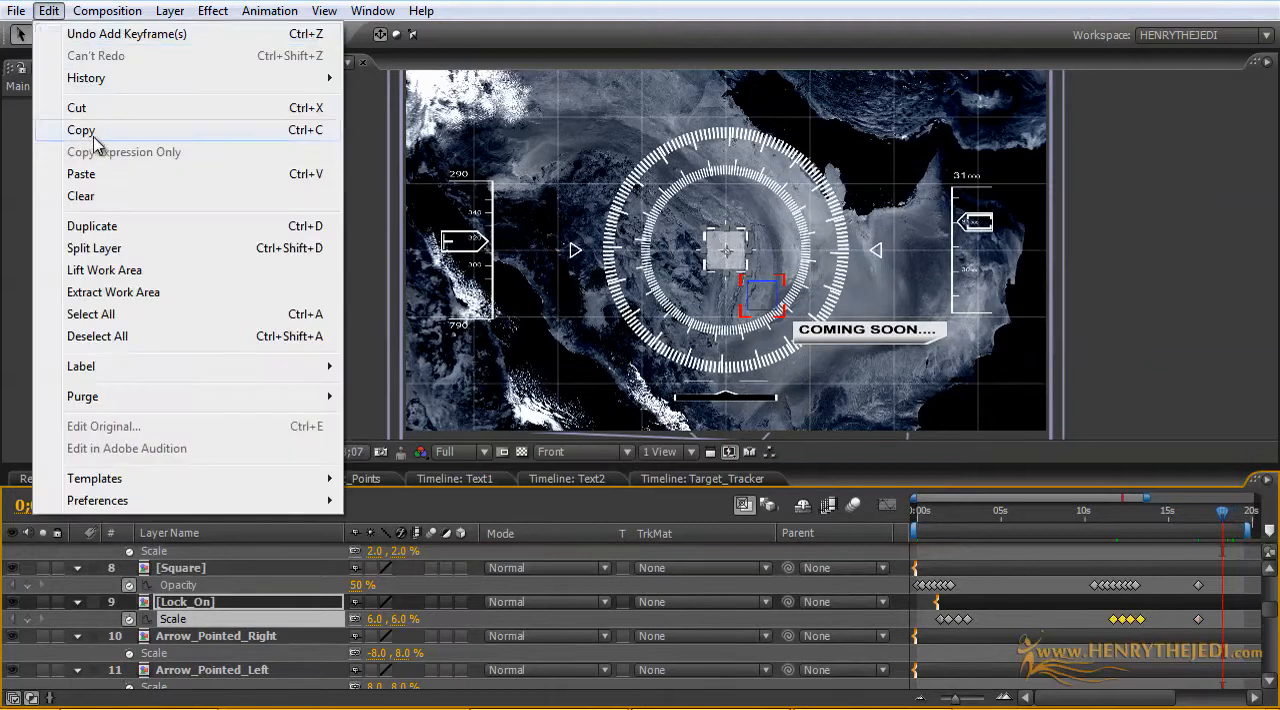
click(85, 134)
click(48, 10)
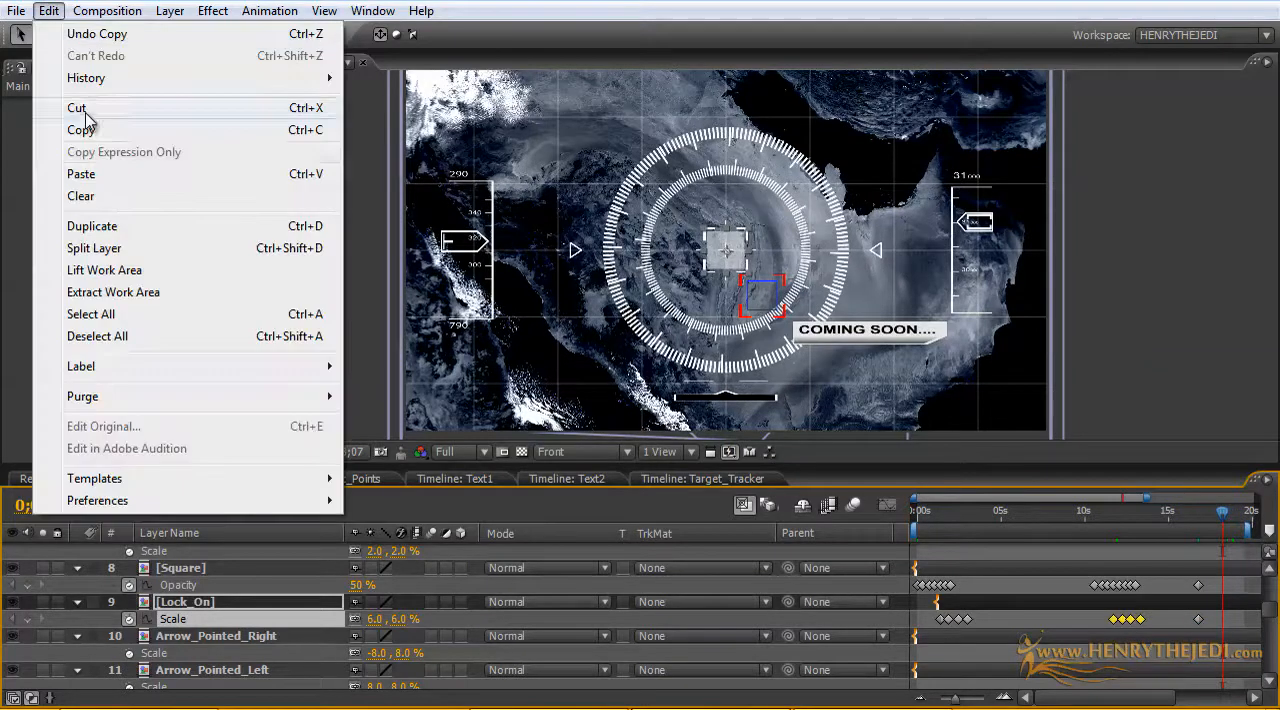
click(110, 175)
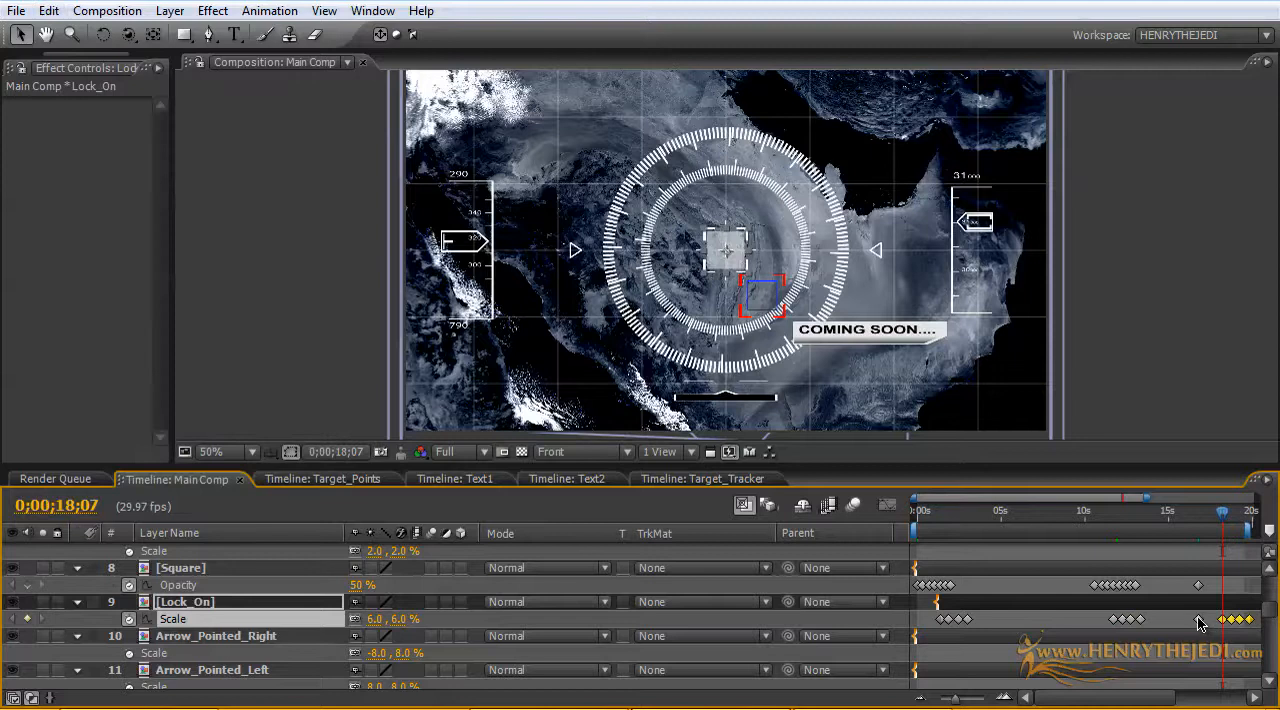
Step: Copy the Square's second group of Opacity keyframes and place the pasted set just after its 0;00;16;24 keyframe, starting at about 17.4 seconds
scroll(1098, 626, up, 1)
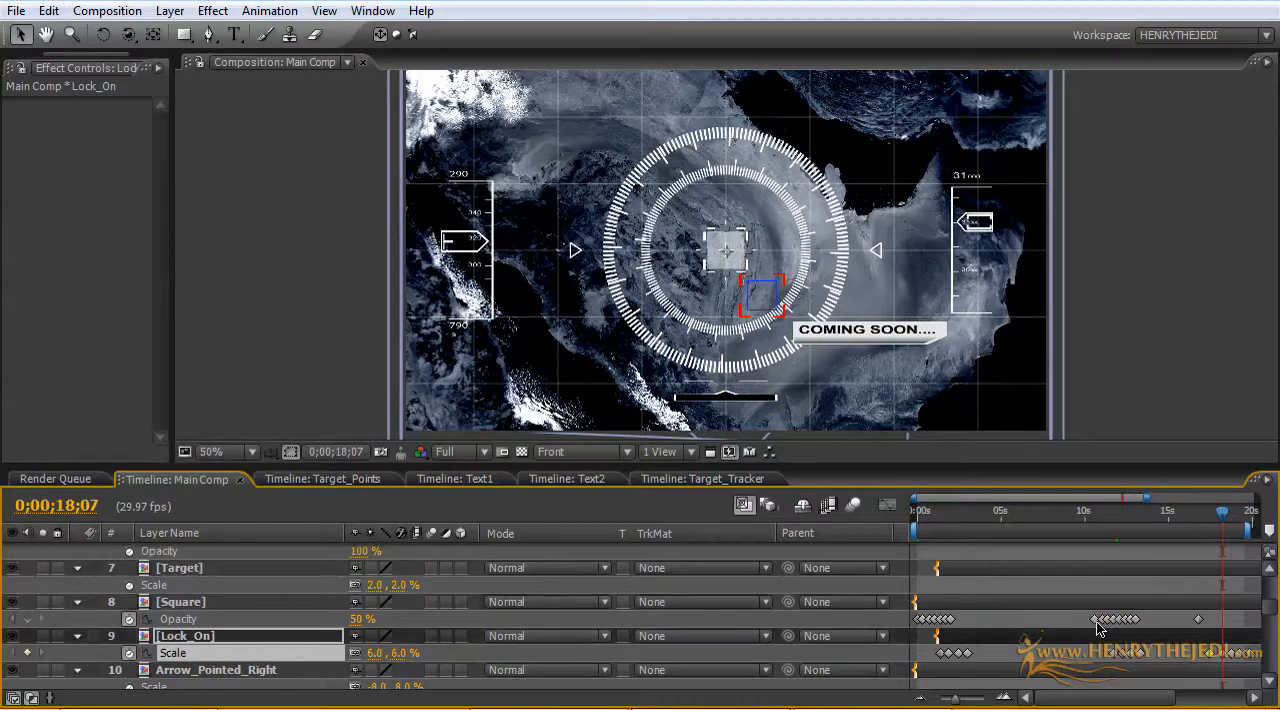
drag(1150, 616, 1084, 630)
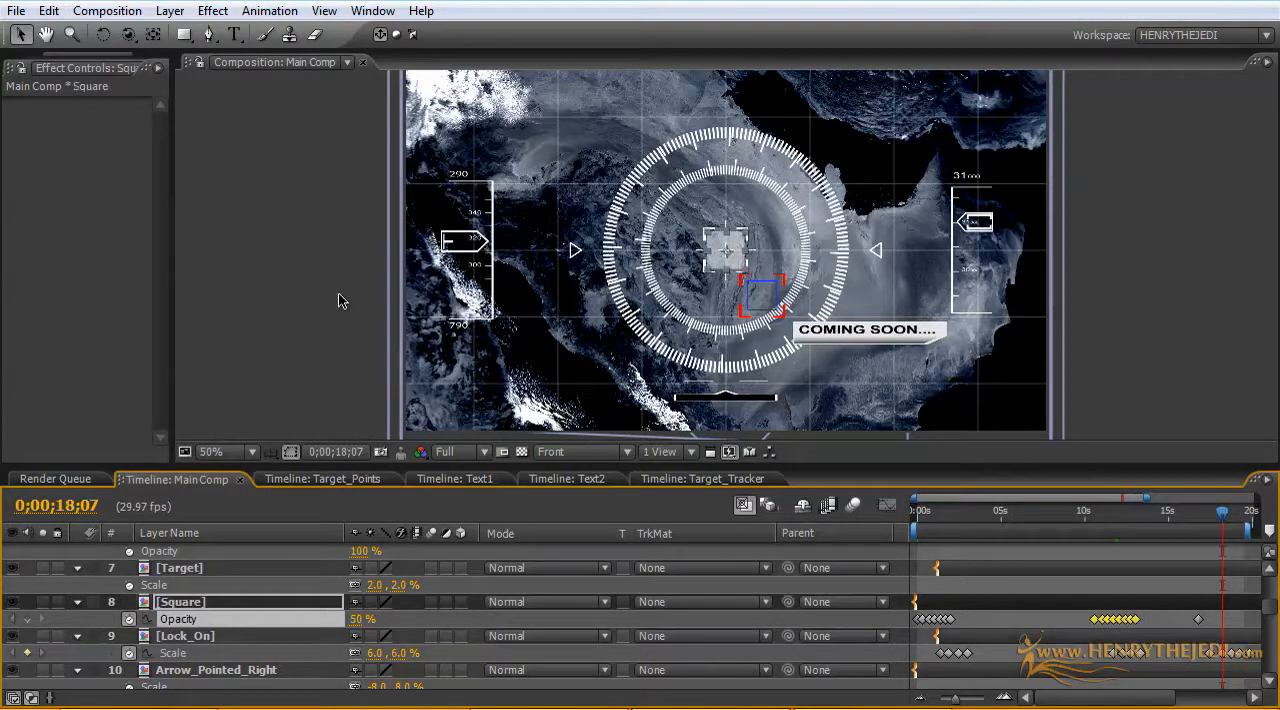
click(48, 12)
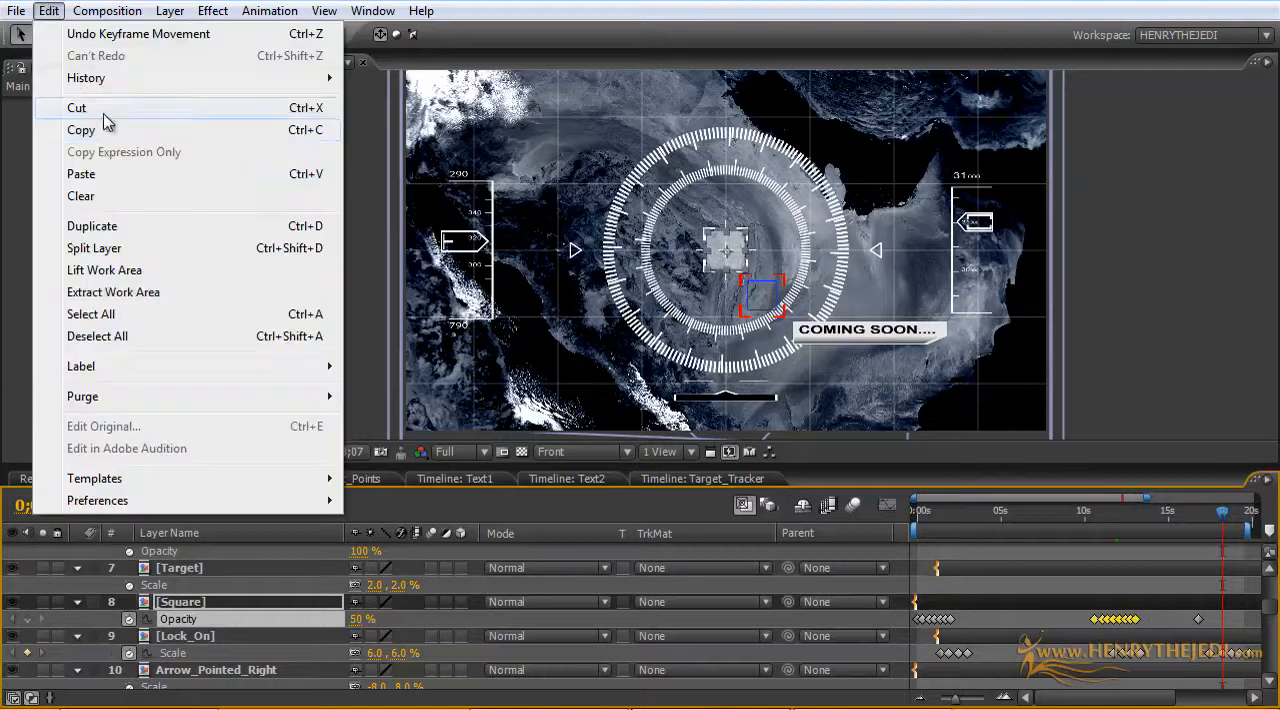
click(80, 130)
click(48, 11)
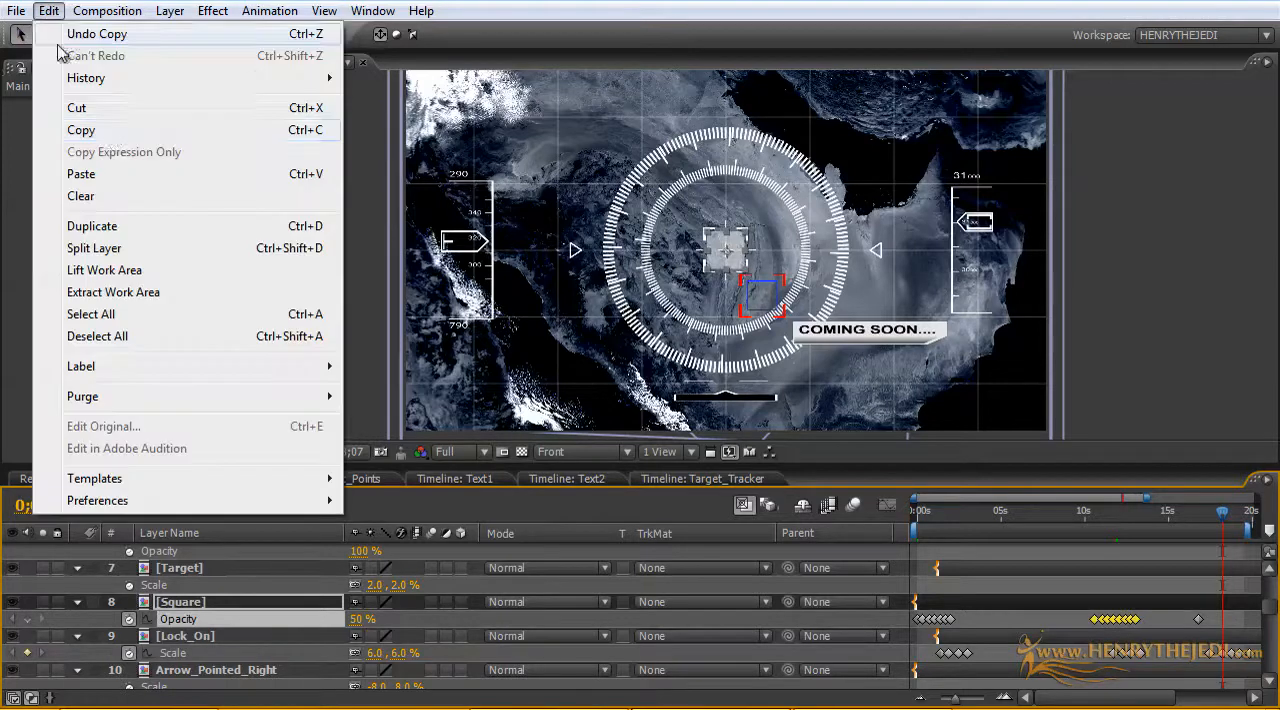
click(129, 174)
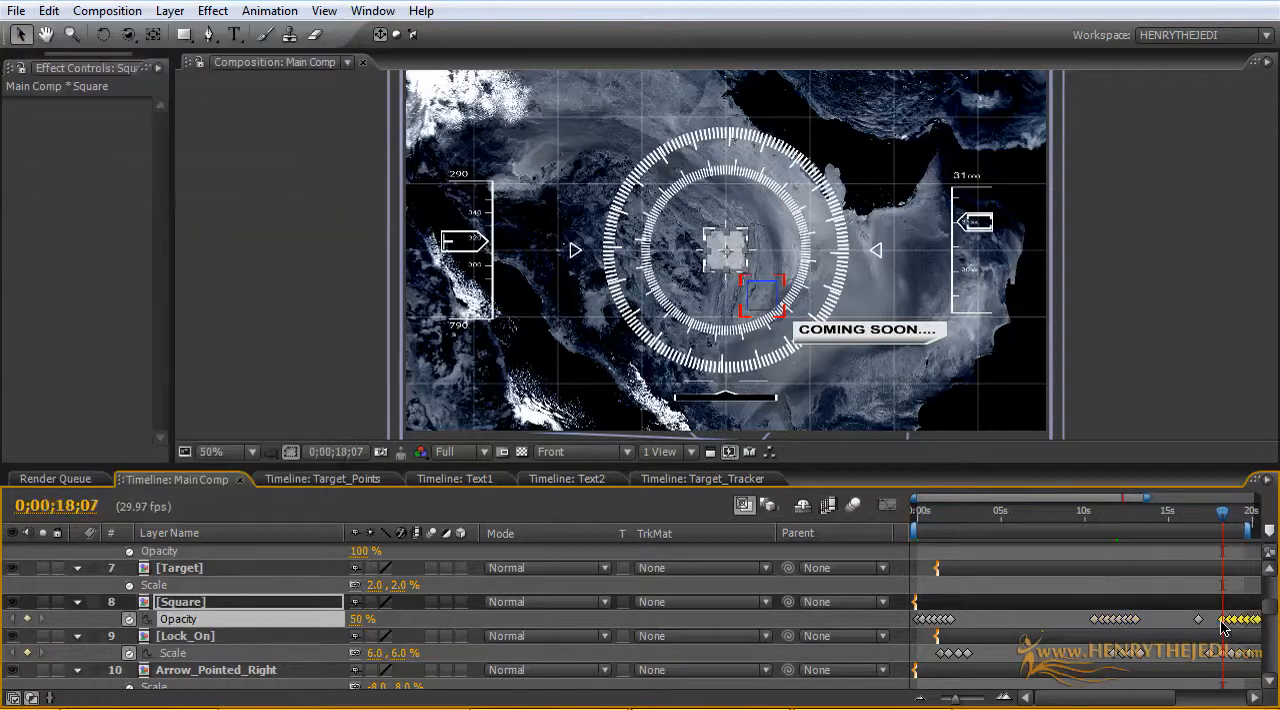
drag(1221, 626, 1208, 627)
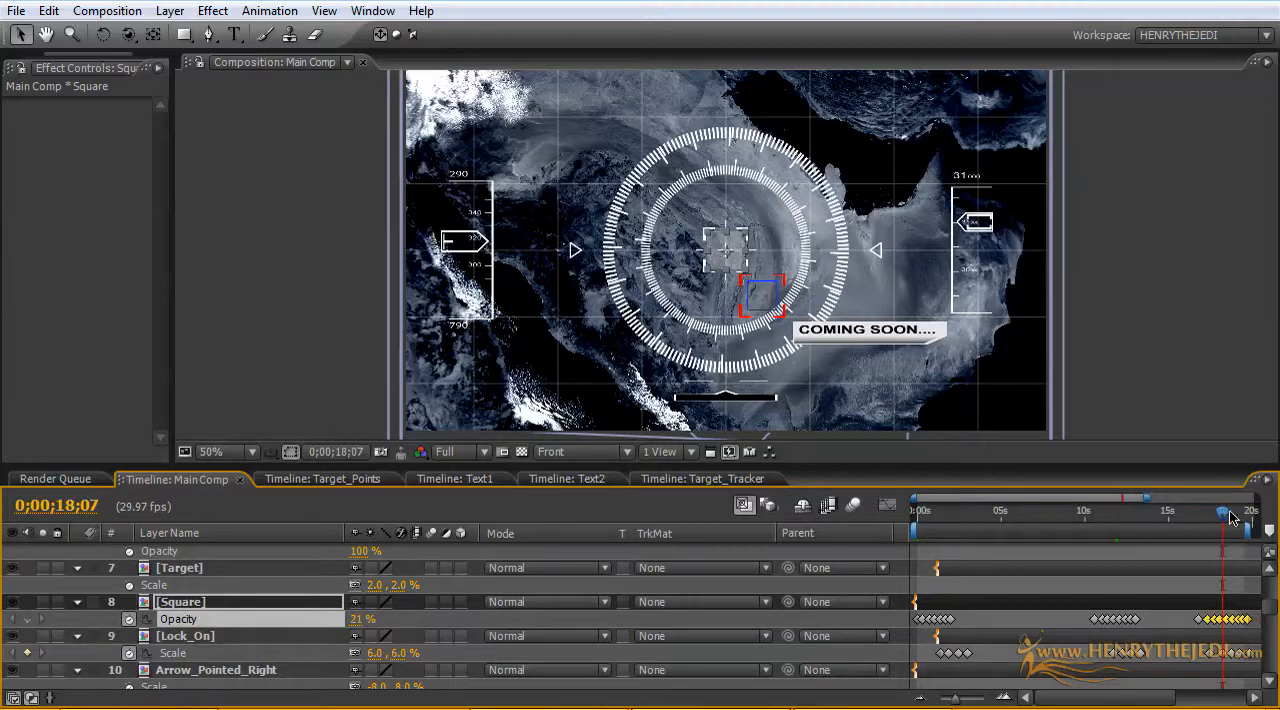
Step: Set Main Comp's work area to run from about 16 seconds to just past 20 seconds
drag(1224, 514, 1260, 517)
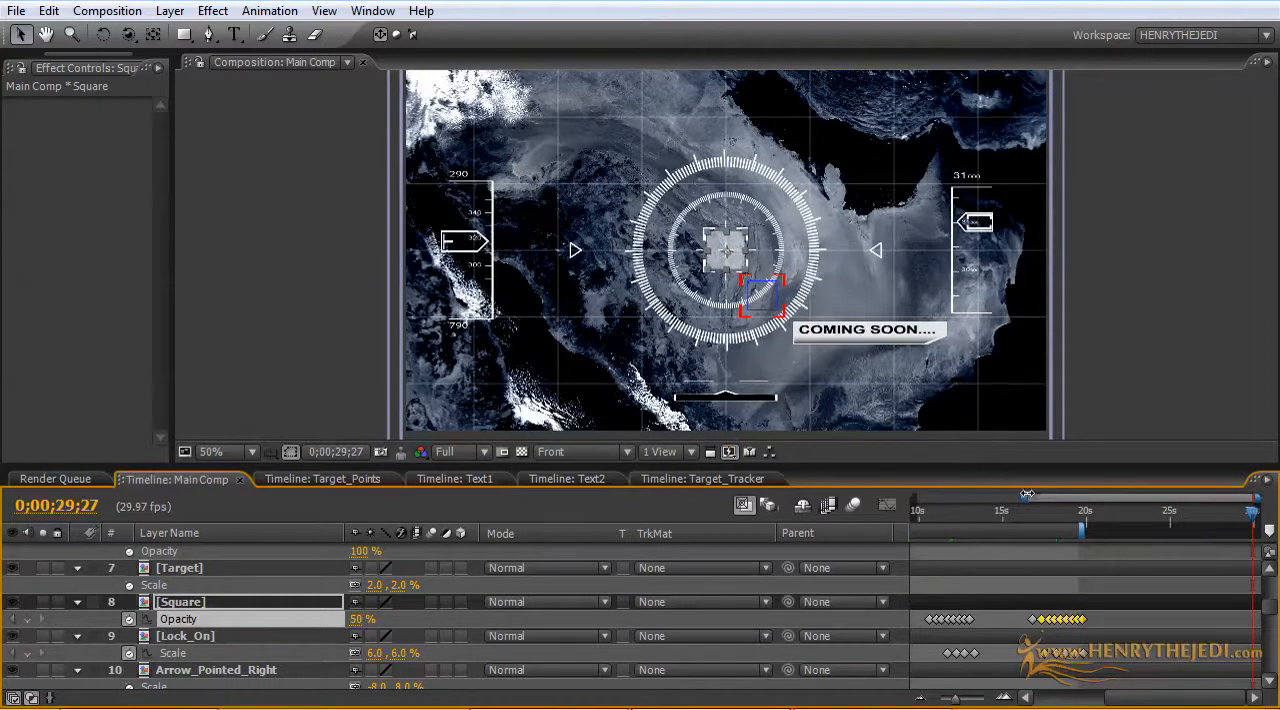
drag(1027, 494, 872, 497)
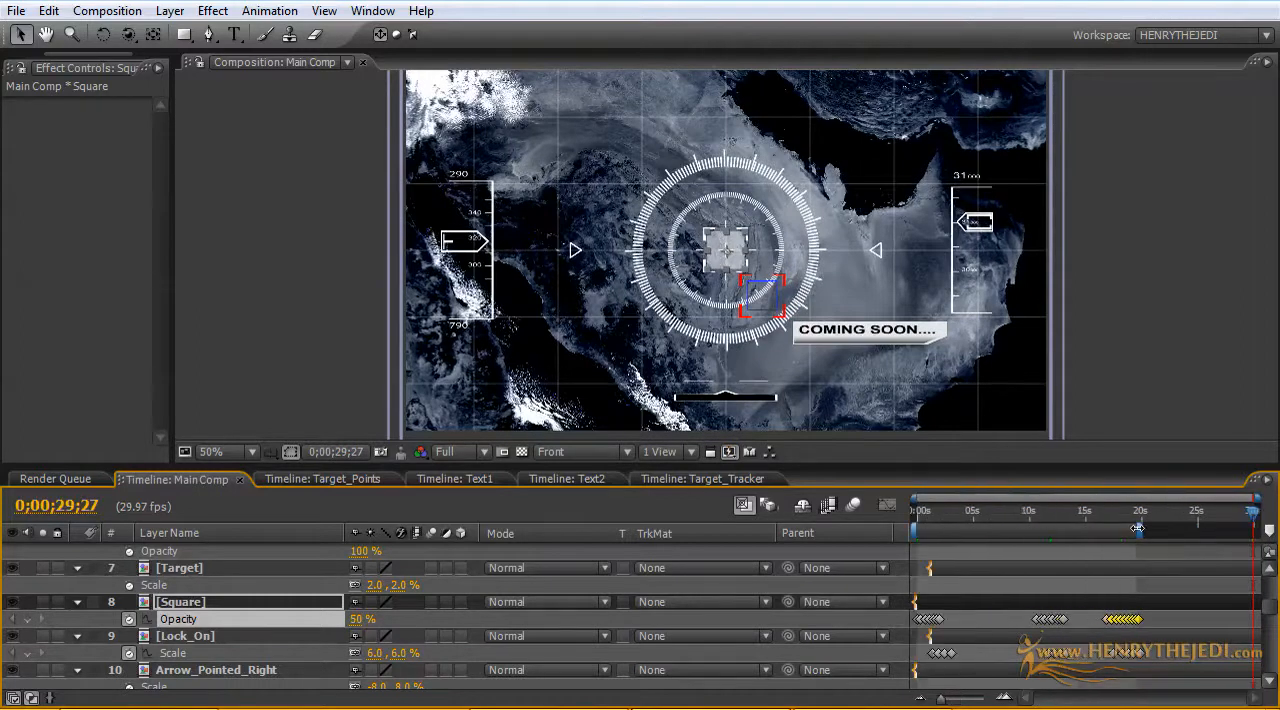
mouse_move(1097, 516)
mouse_down()
mouse_move(1137, 518)
mouse_move(1100, 515)
mouse_up()
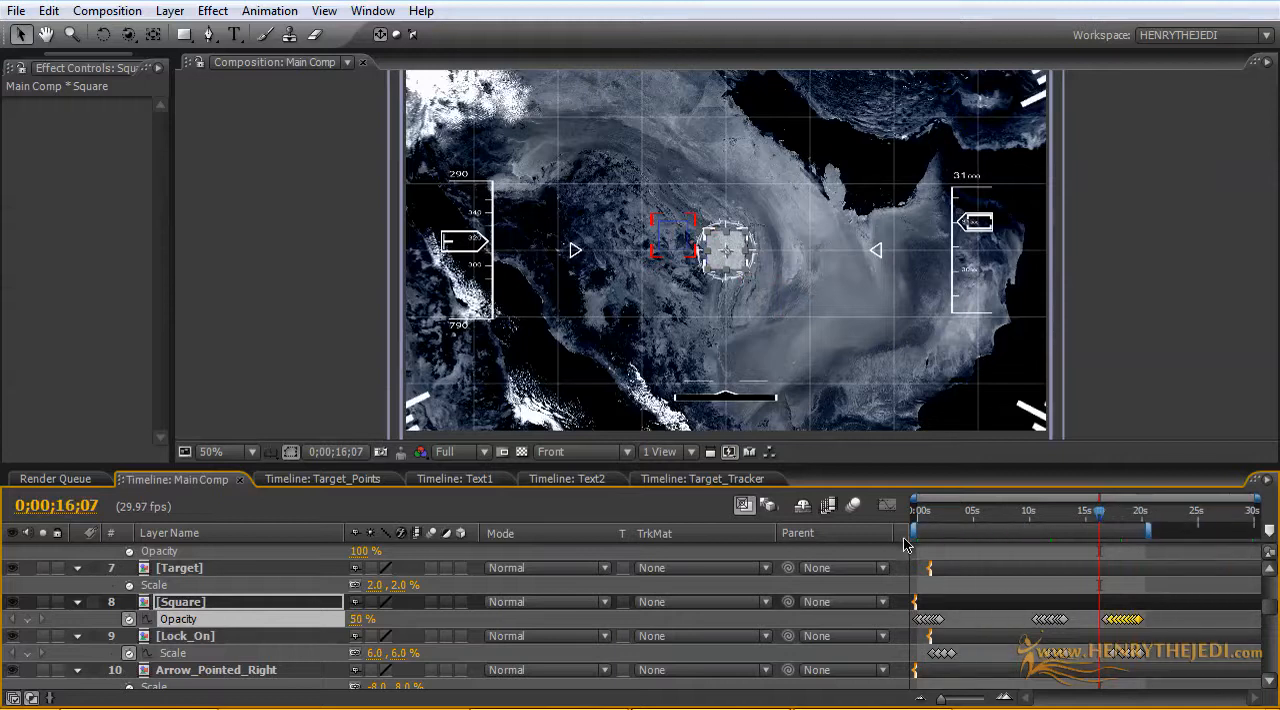
drag(912, 527, 1096, 521)
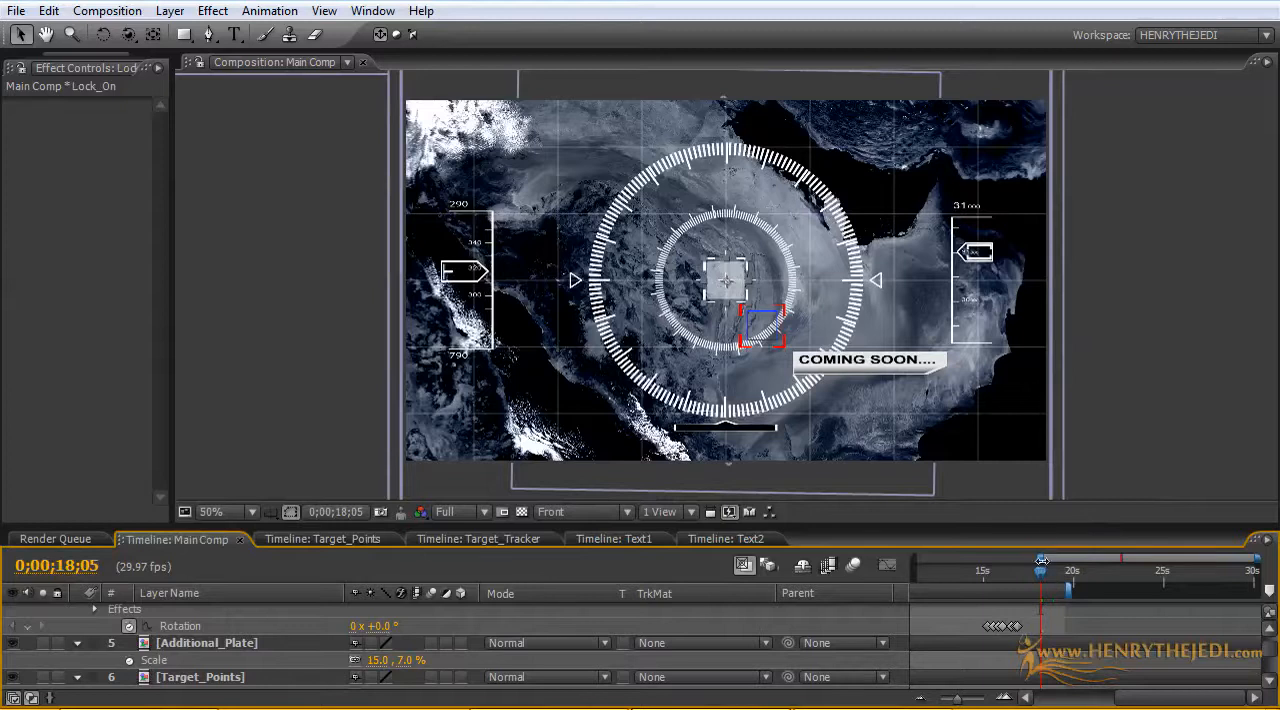
Step: Shift the Target_Tracker and Lock_On_Rotator layers and their Position and Rotation keyframes together about 2.5 seconds later, and scrub through the result
drag(1042, 527, 978, 513)
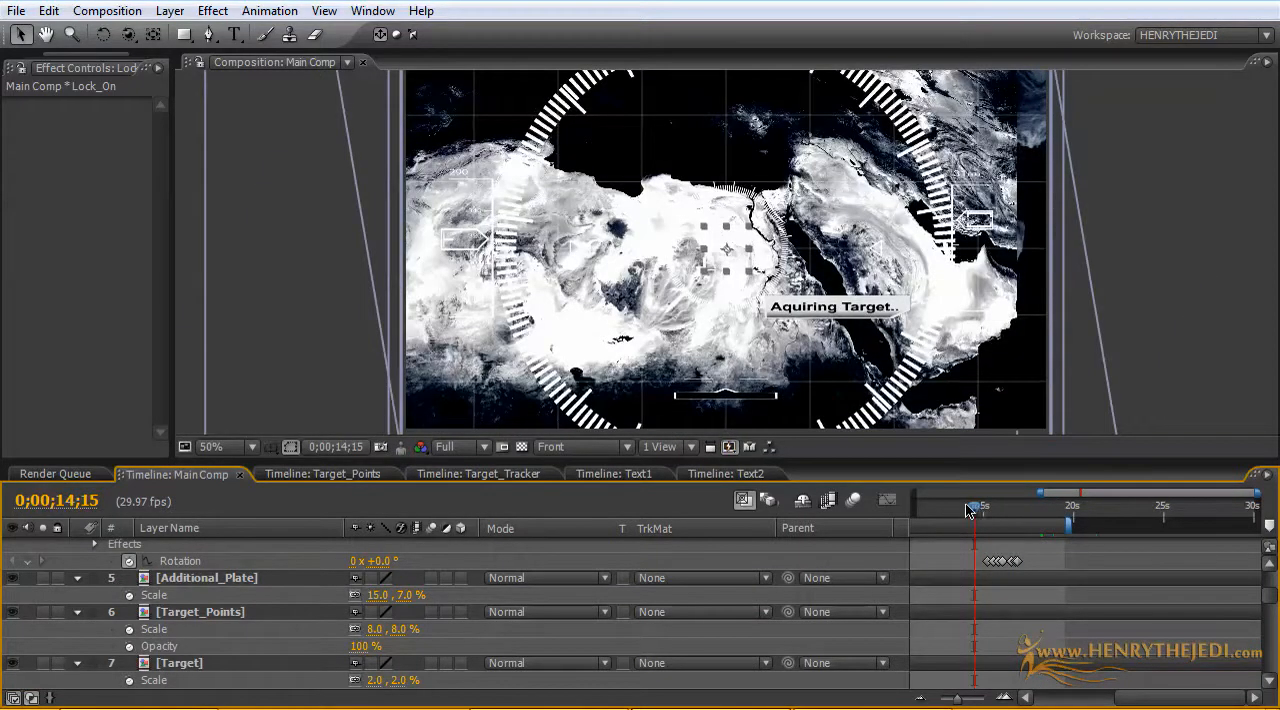
drag(975, 510, 1057, 512)
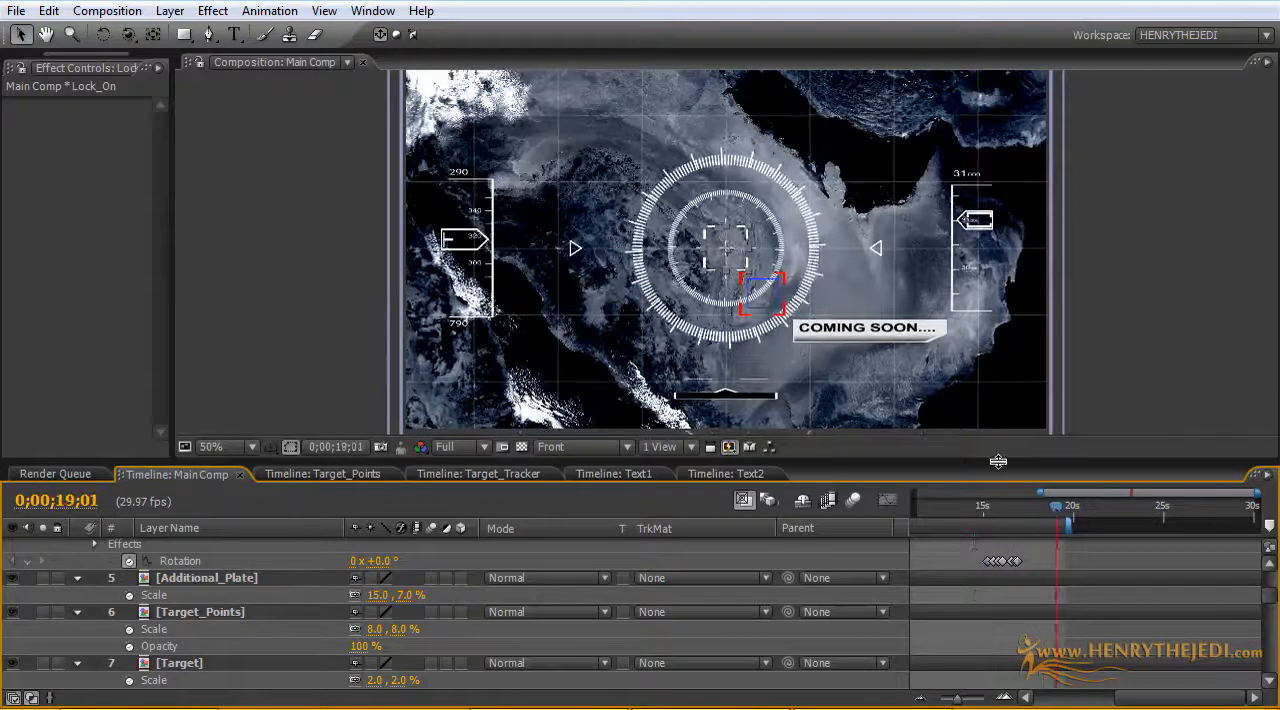
drag(1016, 462, 1016, 325)
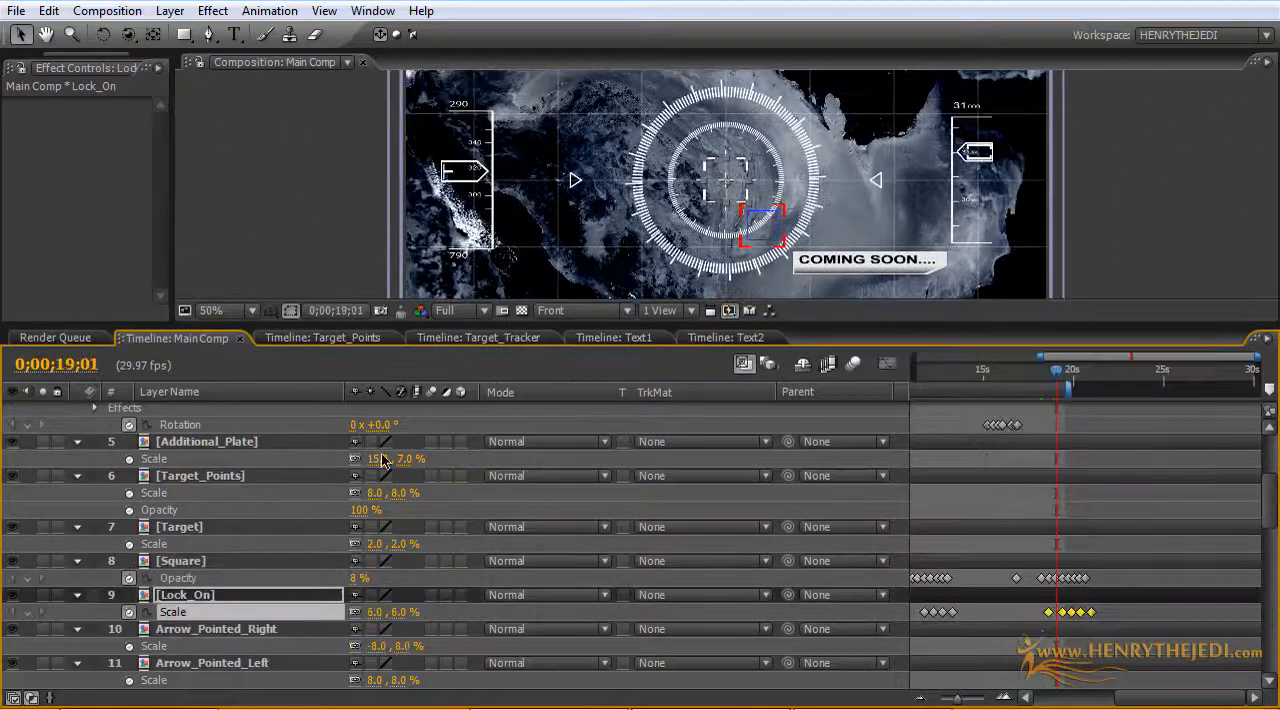
click(228, 524)
scroll(305, 506, up, 4)
scroll(300, 510, up, 3)
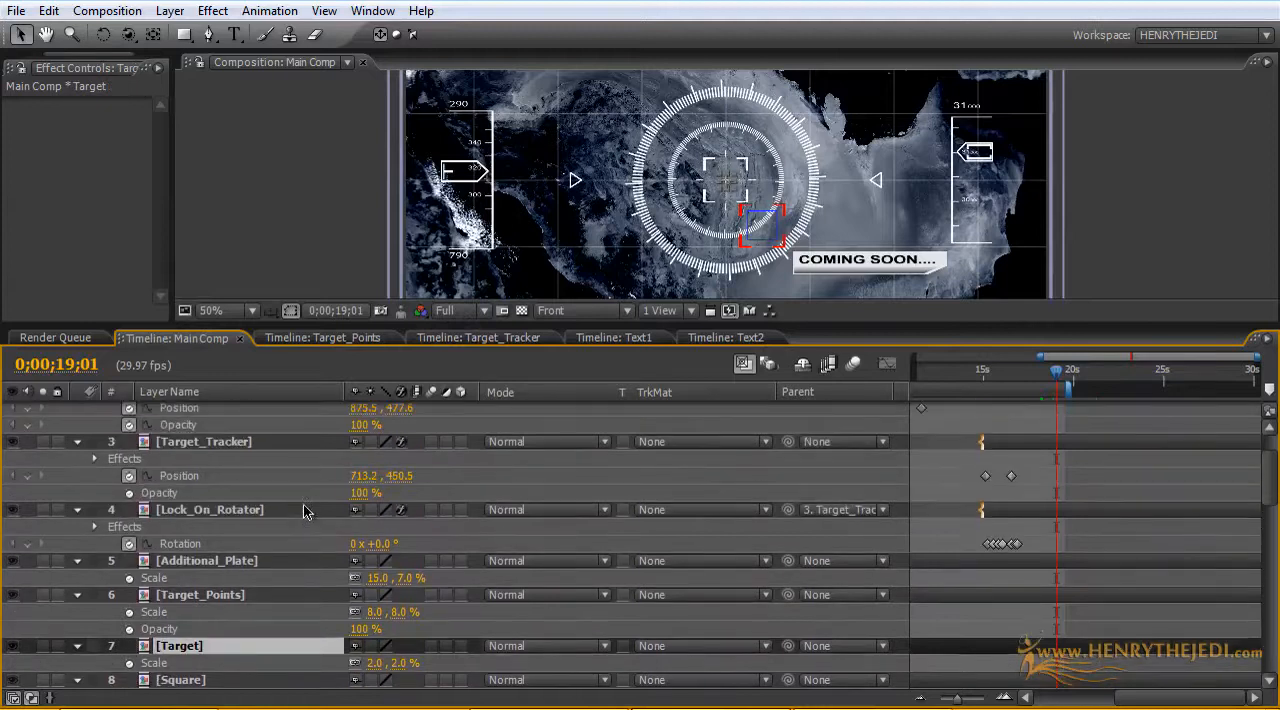
click(249, 468)
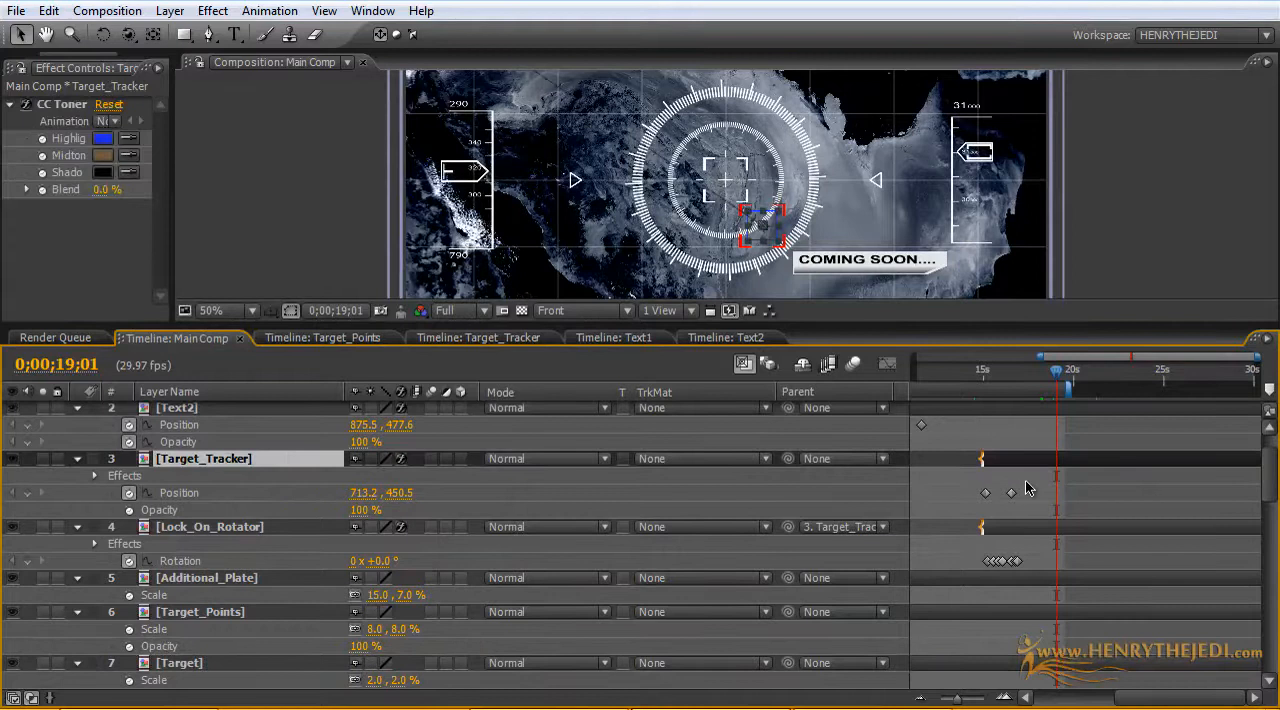
drag(1034, 486, 974, 499)
drag(1037, 564, 950, 482)
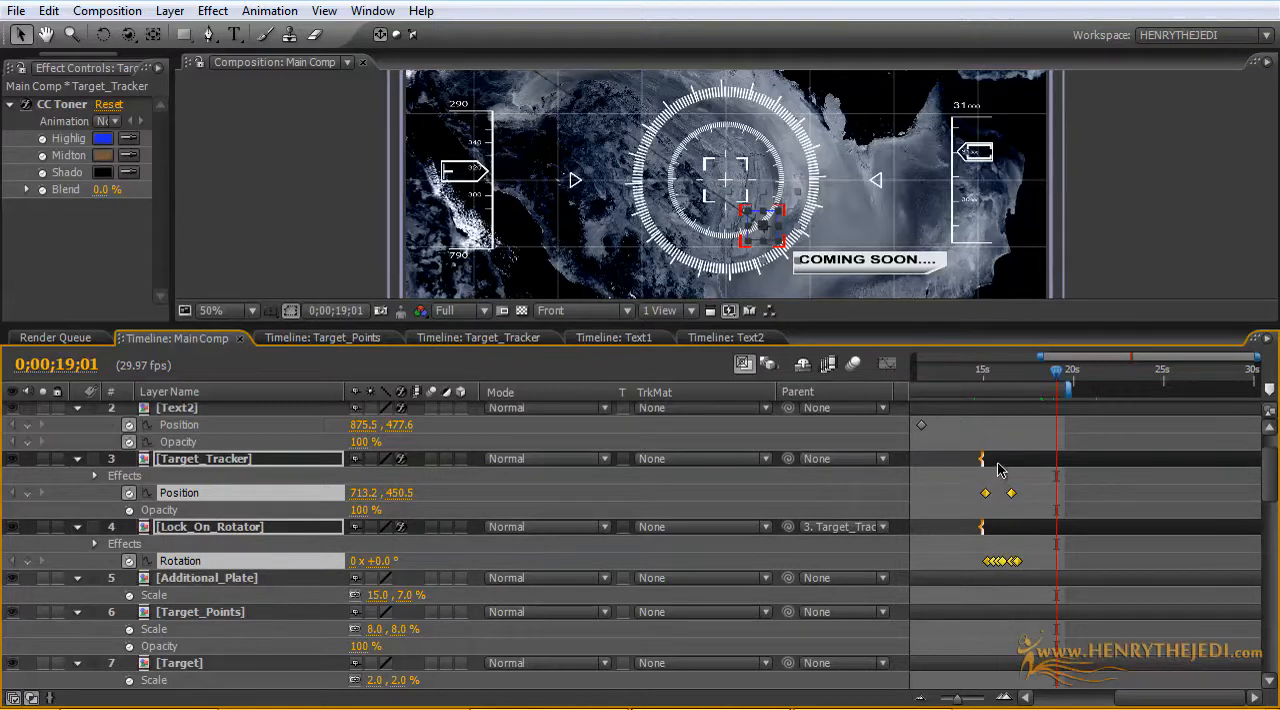
drag(997, 470, 1043, 472)
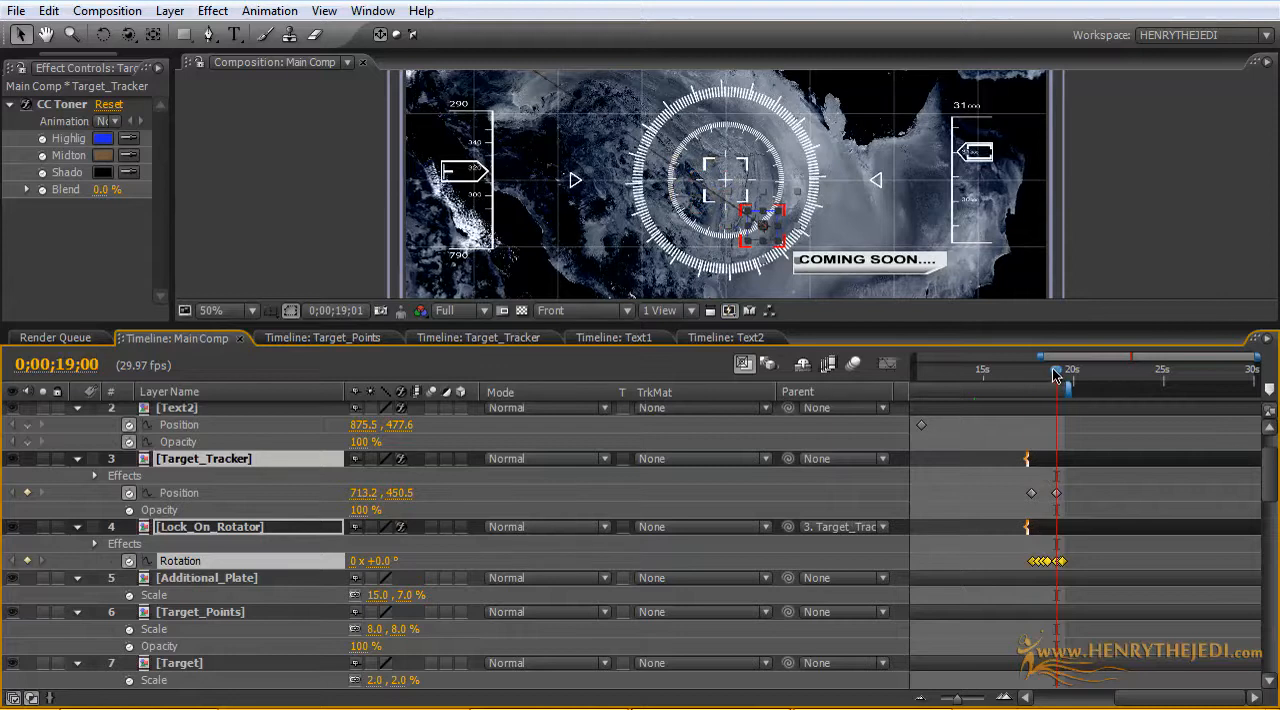
mouse_move(1056, 375)
mouse_down()
mouse_move(1011, 377)
mouse_move(1064, 391)
mouse_up()
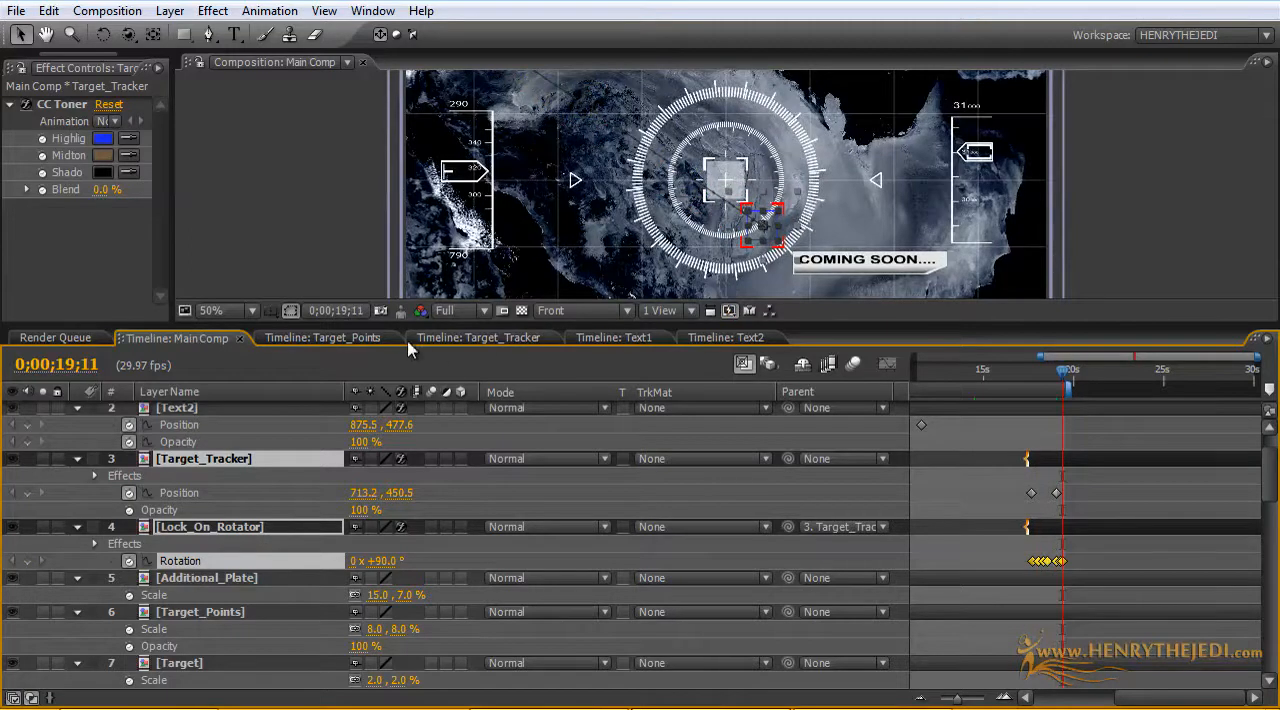
Step: In the Text1 composition, shift the last group of text and solid keyframes about 2.5 seconds later, to around 17 seconds
click(623, 342)
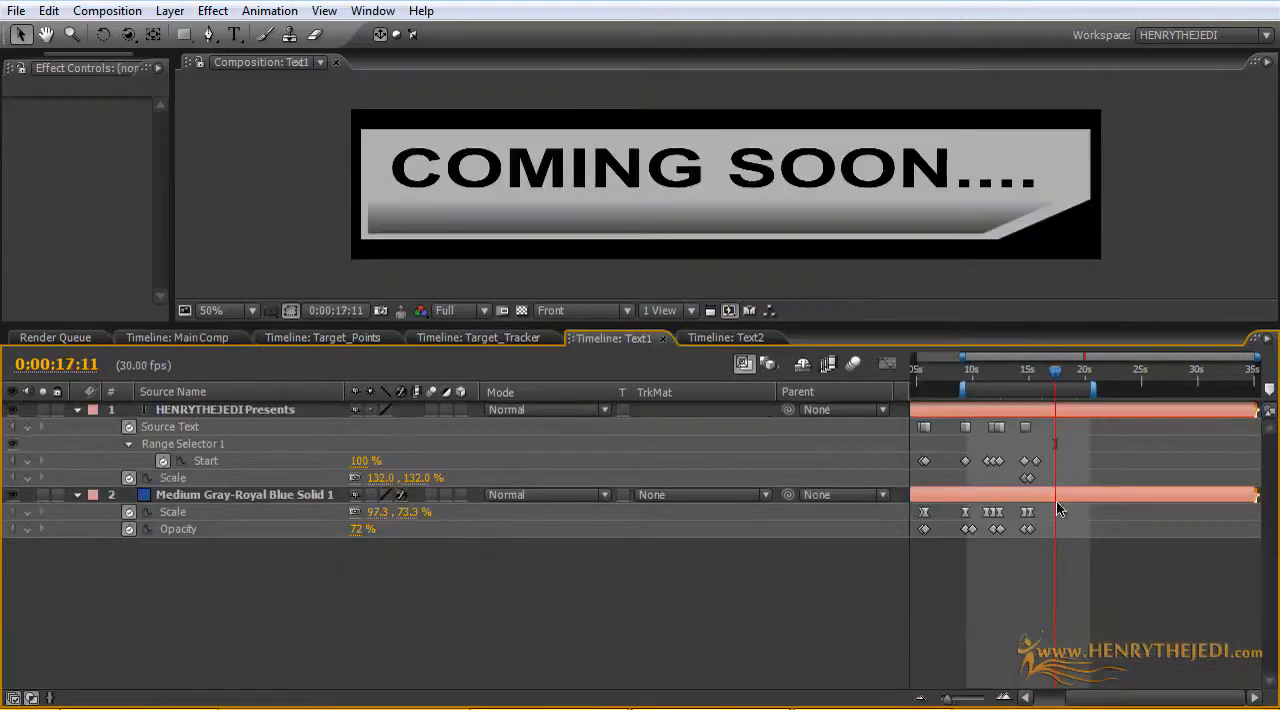
drag(1063, 565, 1057, 436)
click(1088, 549)
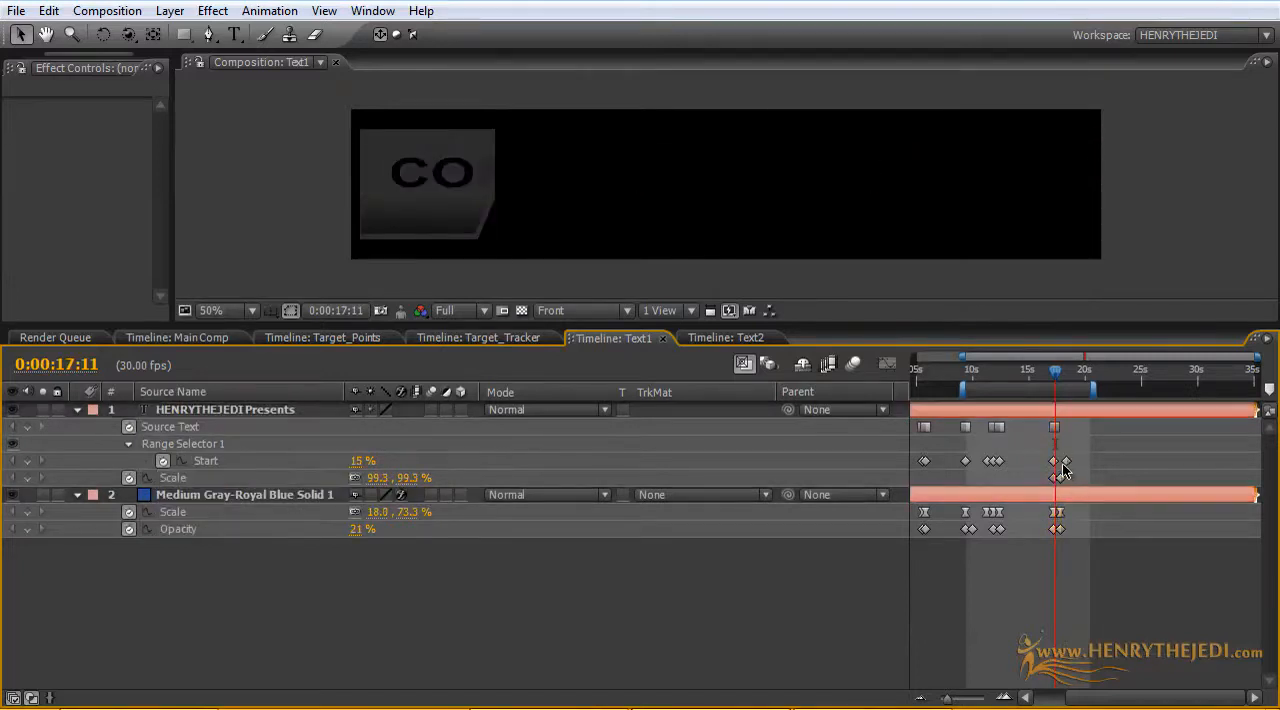
Step: Delay Text1's final text Start keyframe and final solid Scale keyframe by about half a second each
drag(1069, 461, 1075, 462)
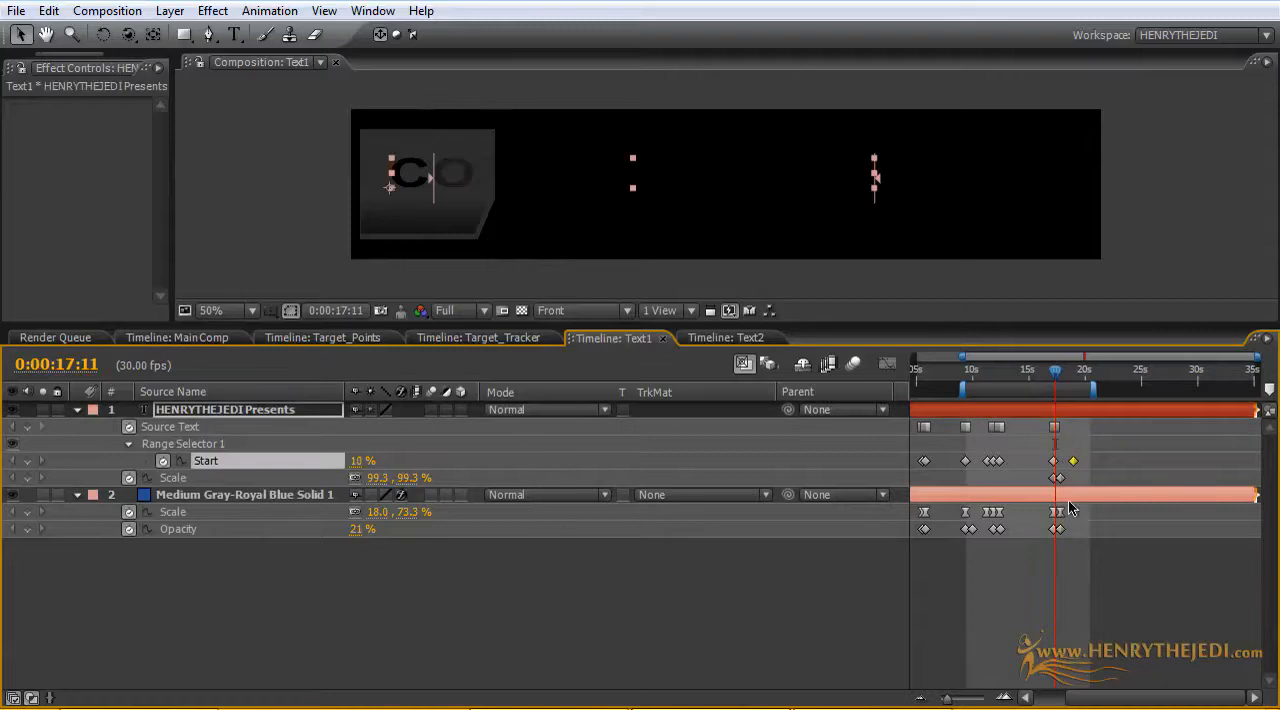
drag(1061, 514, 1066, 514)
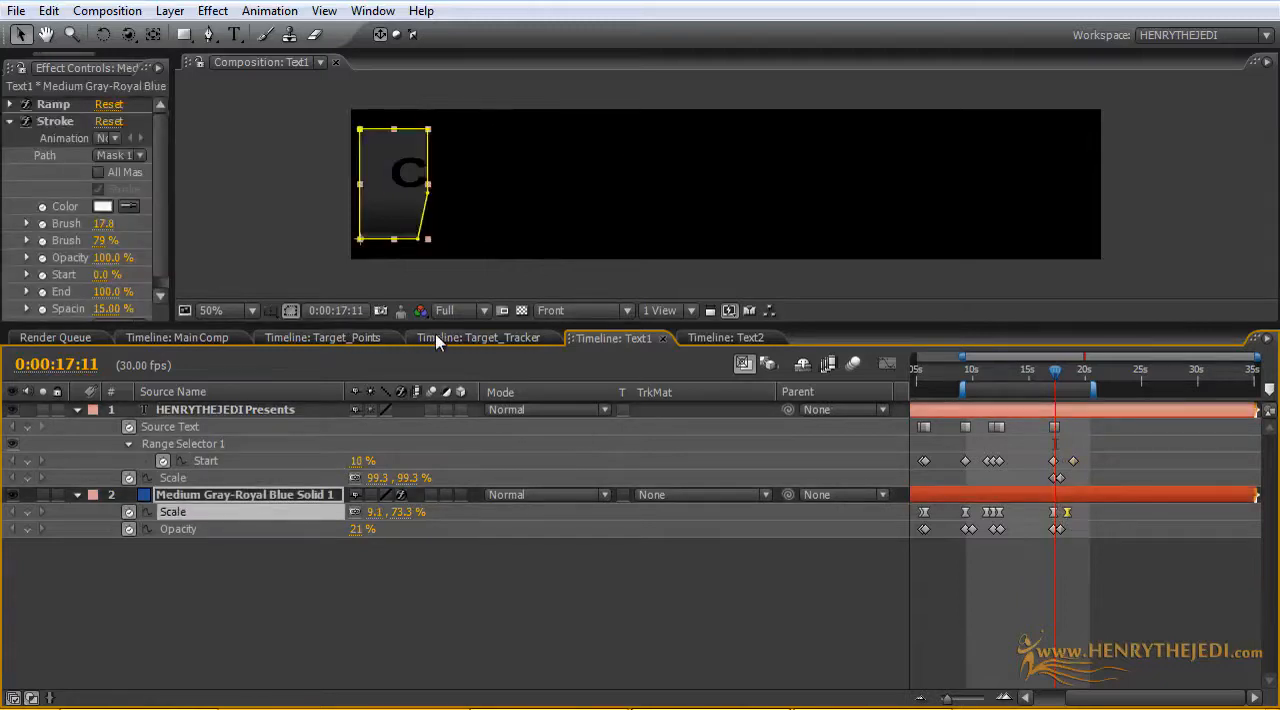
Step: Place the Text1 timeline beside Main Comp, return to Main Comp and extend its work area end to about 22 seconds
drag(605, 338, 355, 340)
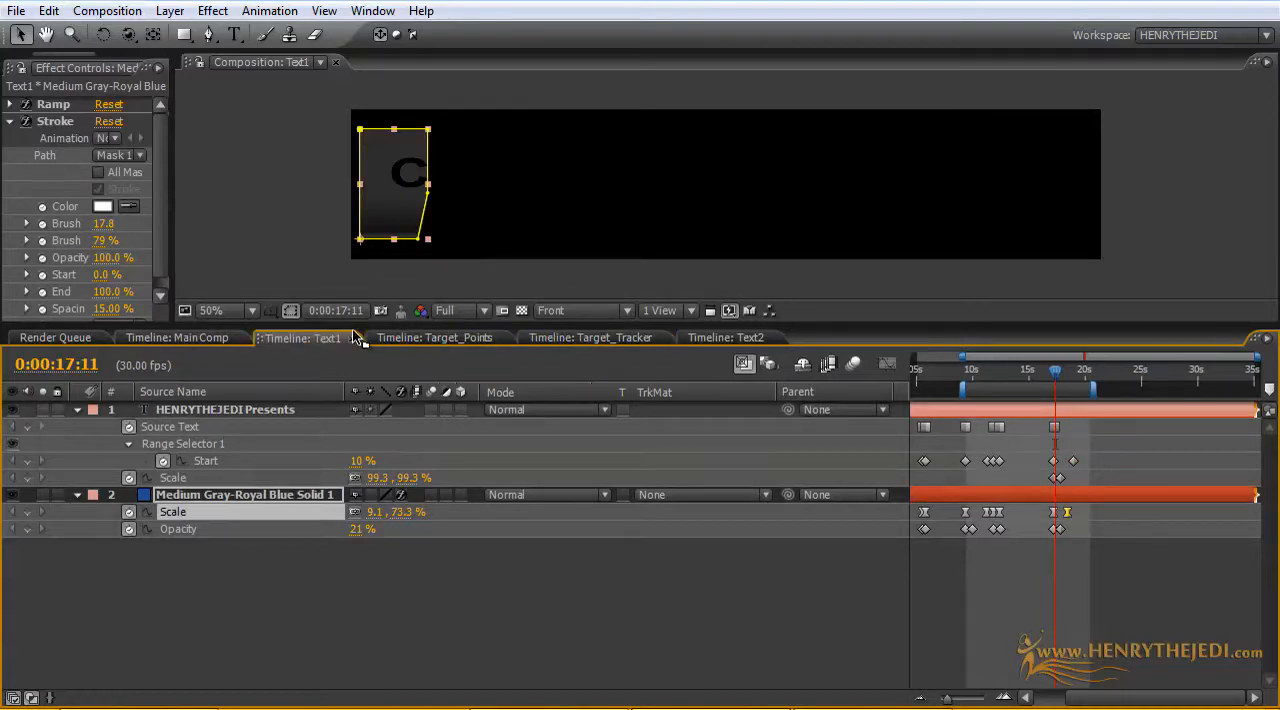
click(228, 337)
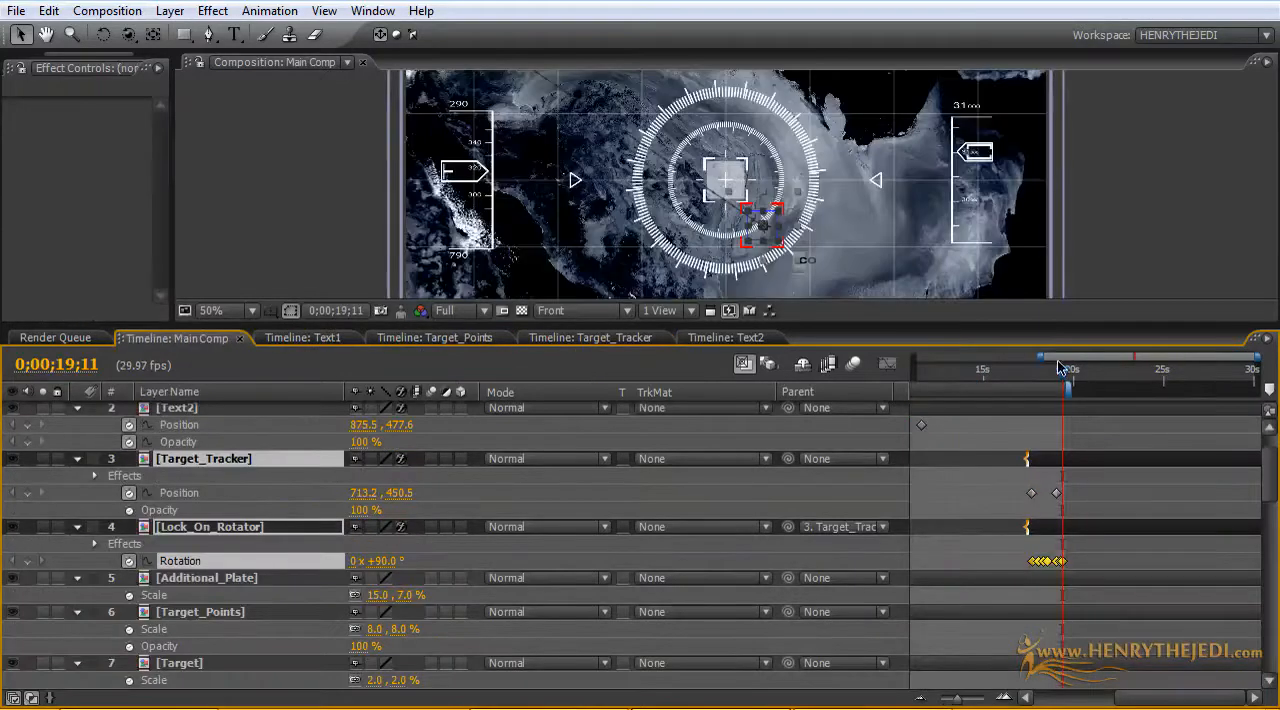
mouse_move(1070, 378)
mouse_down()
mouse_move(1097, 385)
mouse_move(913, 357)
mouse_move(970, 390)
mouse_move(1163, 393)
mouse_up()
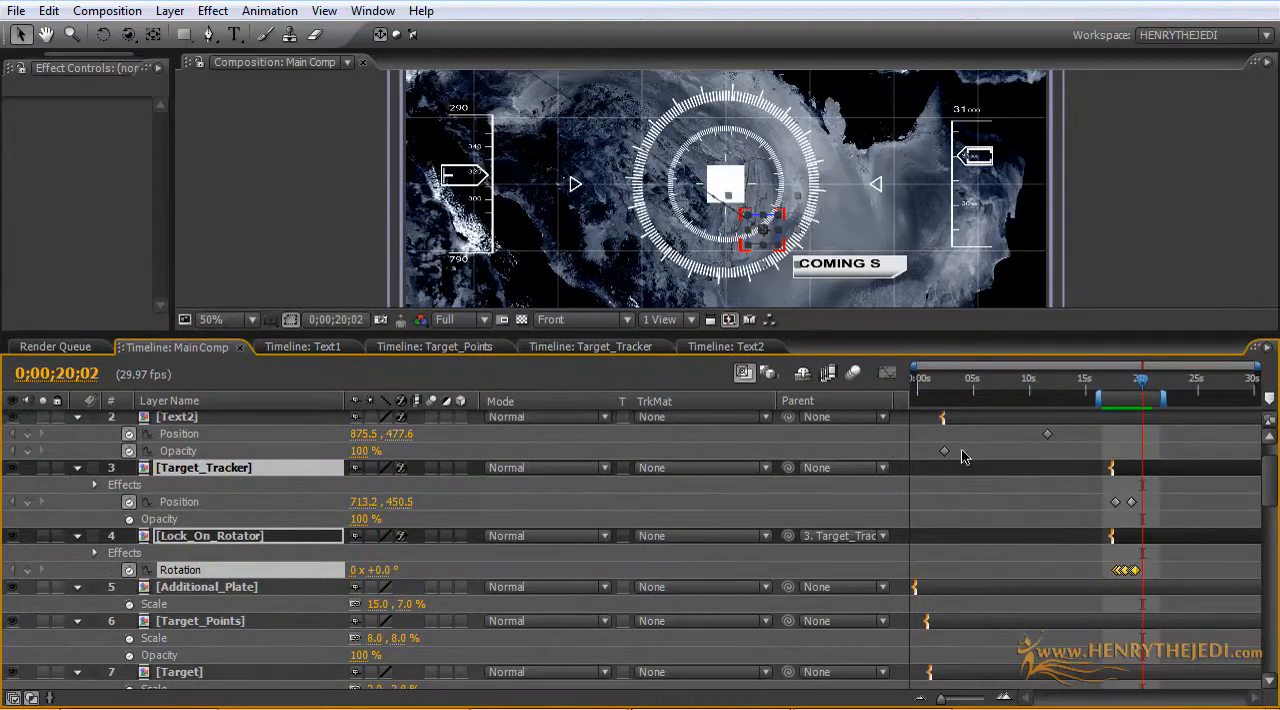
drag(912, 367, 952, 386)
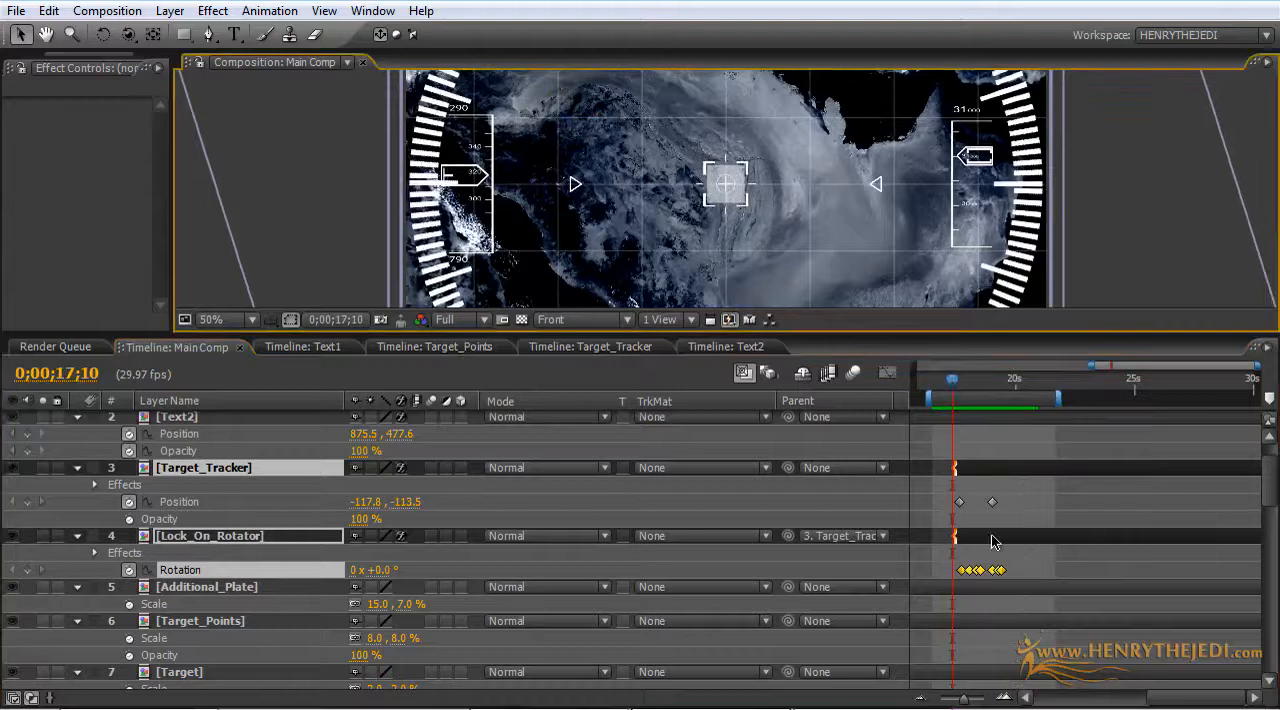
Step: Start Target_Tracker and Lock_On_Rotator about 0.6 seconds earlier, keeping their final Position and Rotation keyframes at about 19 seconds
click(991, 535)
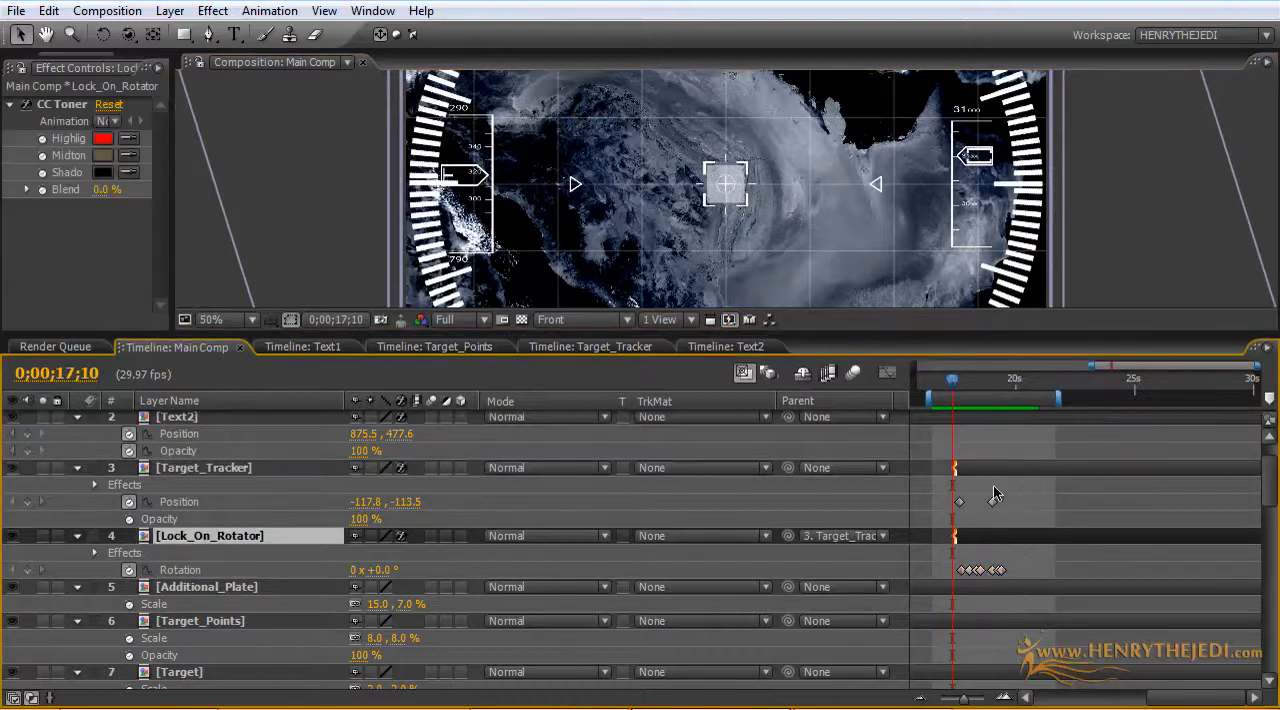
ctrl+click(1000, 467)
drag(1013, 466, 998, 465)
drag(1011, 575, 988, 491)
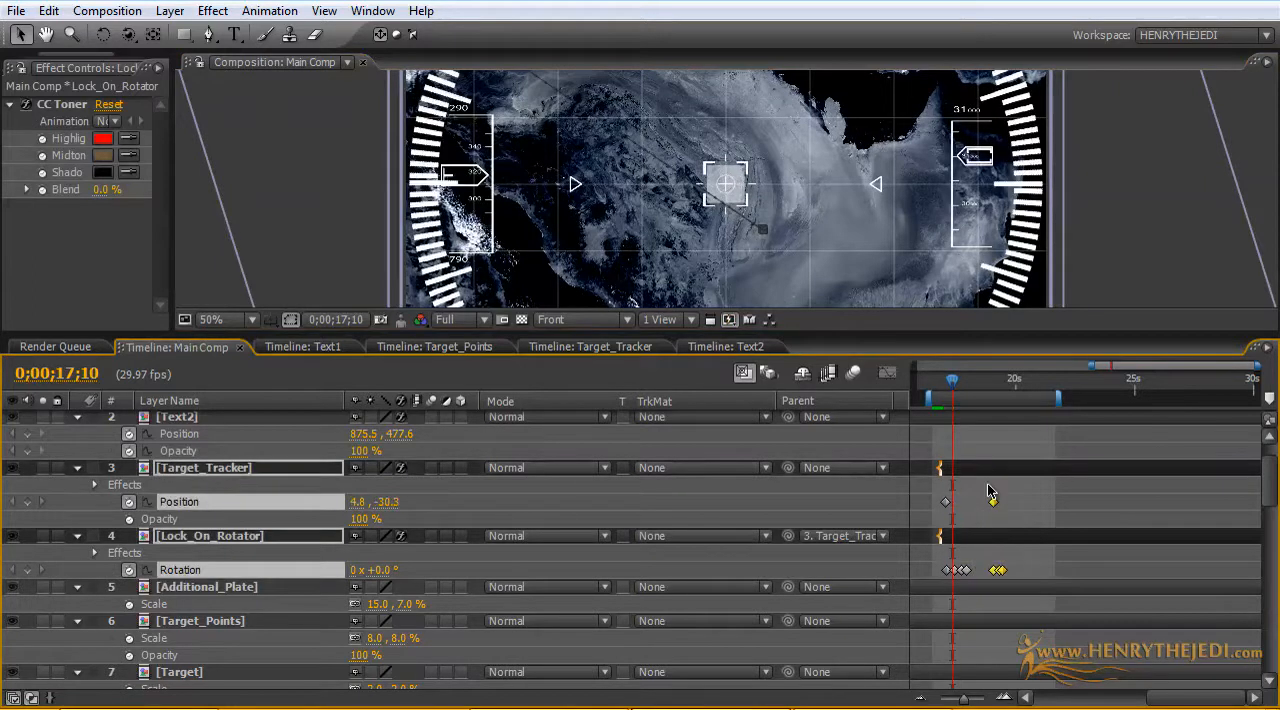
drag(951, 390, 995, 401)
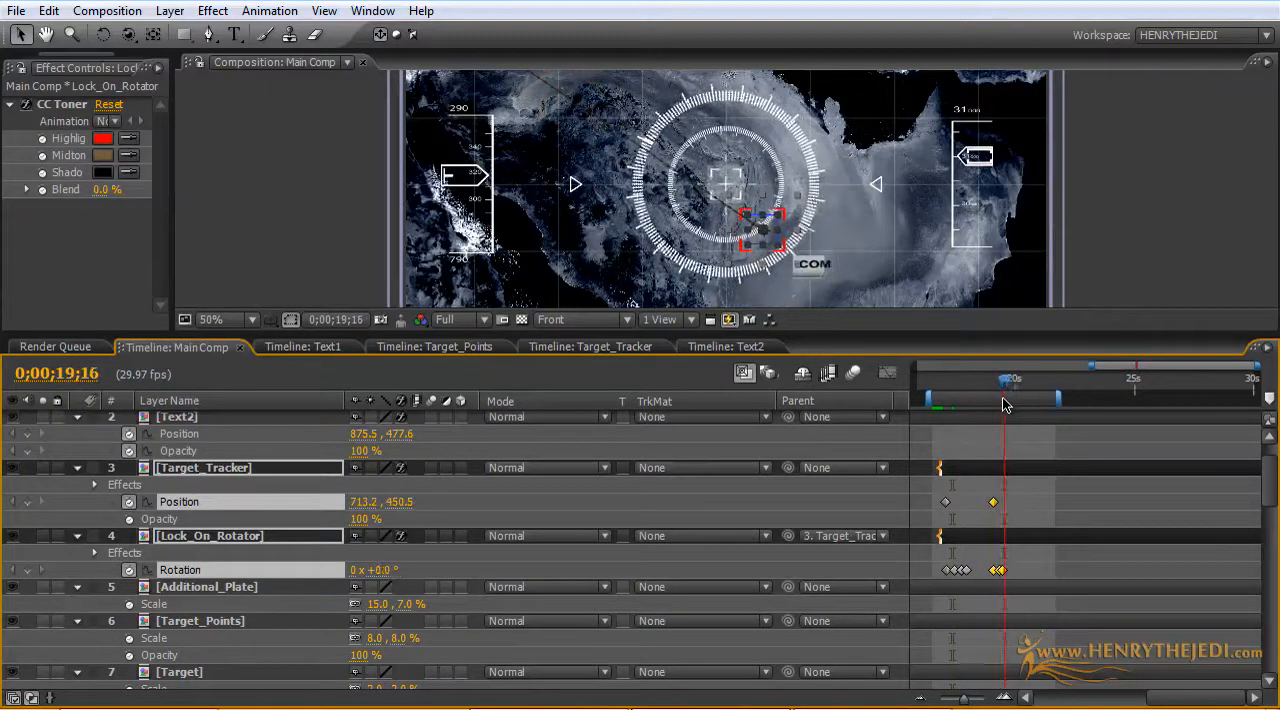
Step: Space Lock_On_Rotator's last three Rotation keyframes out over about 18.8 to 19.5 seconds and preview the work area
drag(1258, 367, 1183, 374)
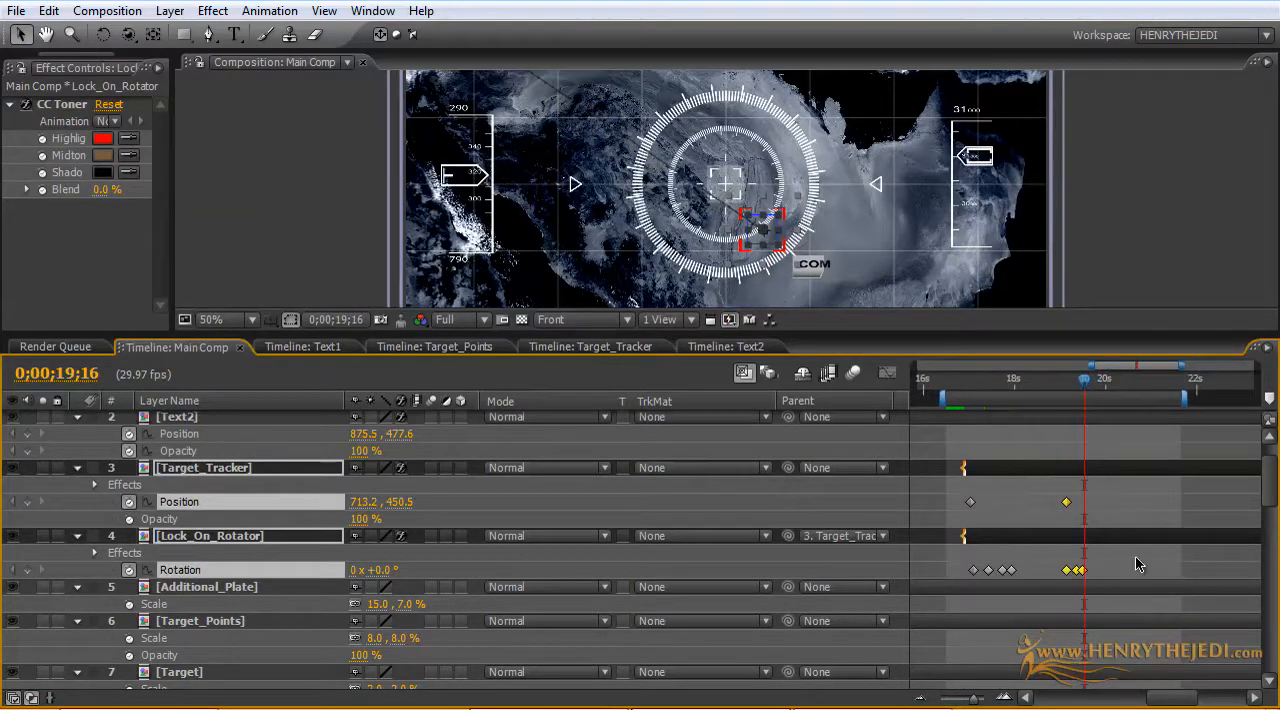
drag(1066, 570, 1049, 570)
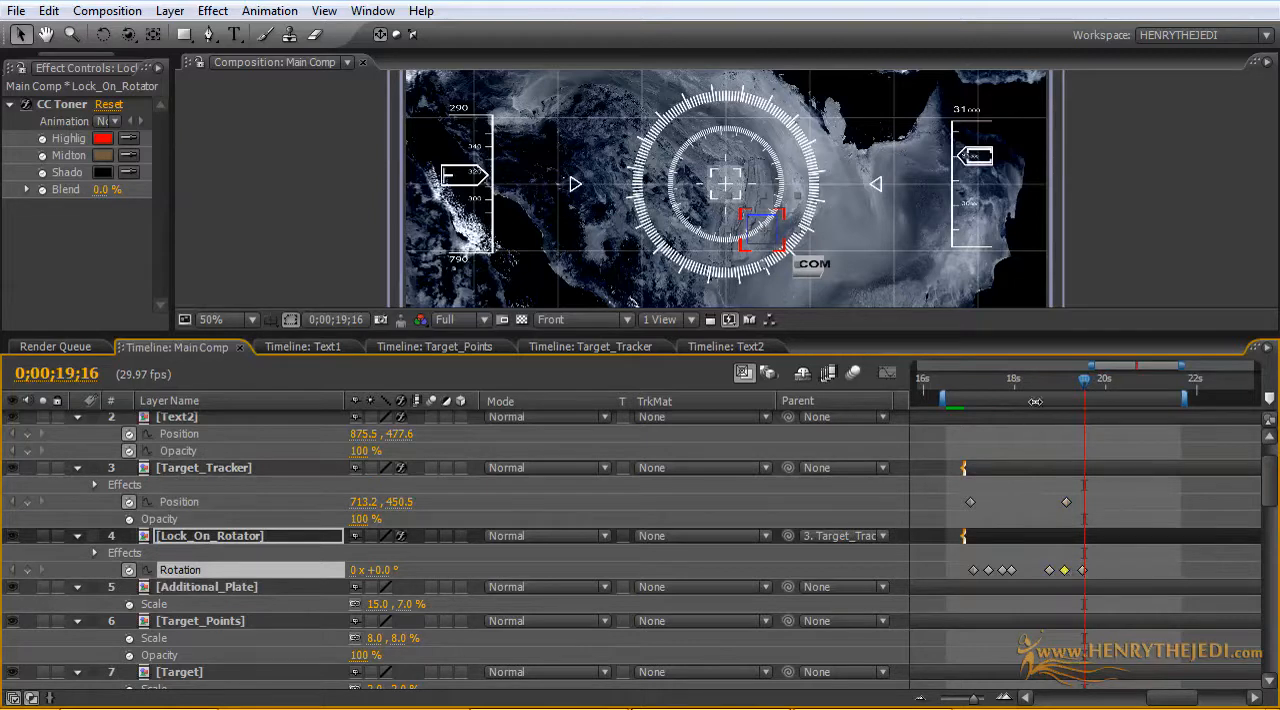
drag(1044, 383, 1088, 398)
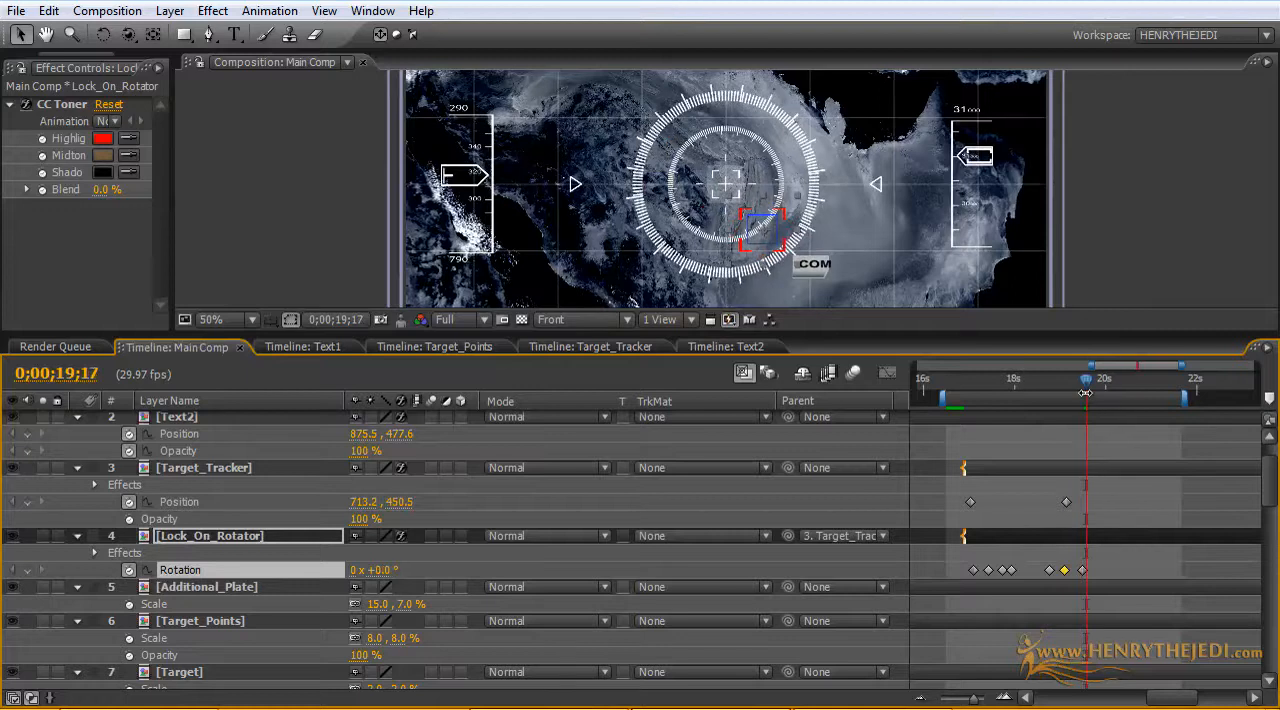
key(KP_0)
key(KP_0)
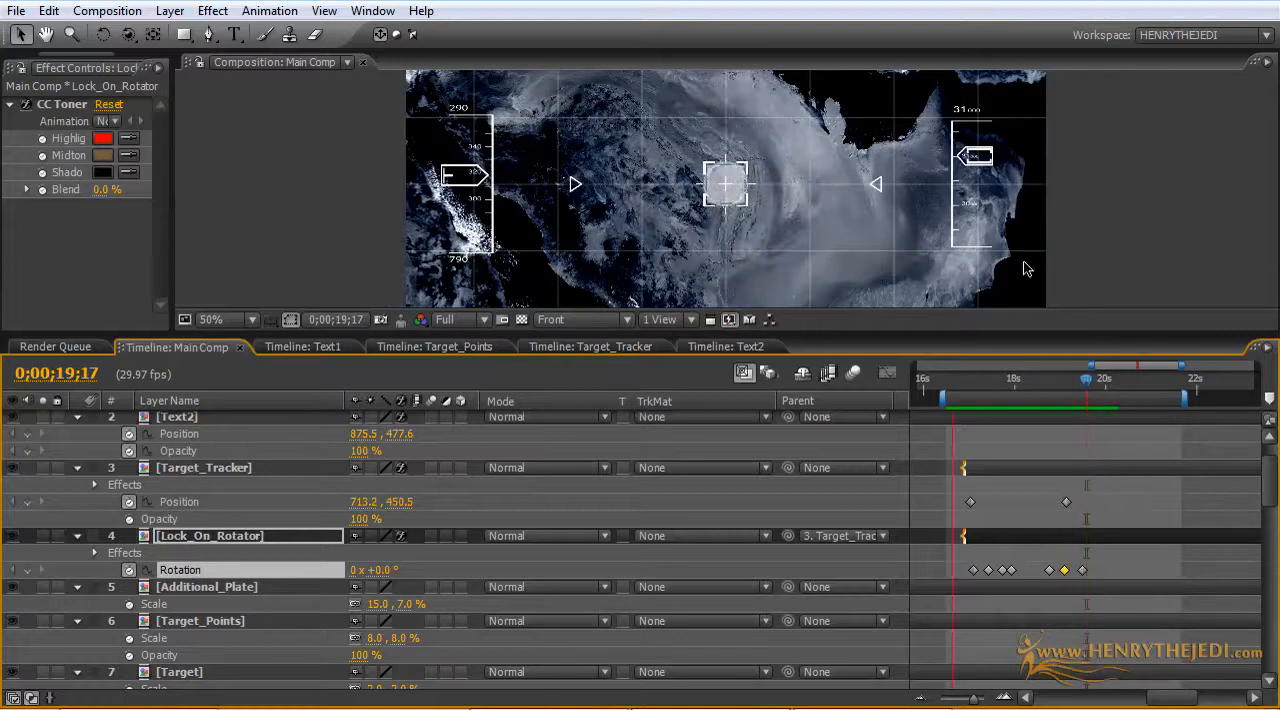
key(space)
drag(907, 334, 907, 508)
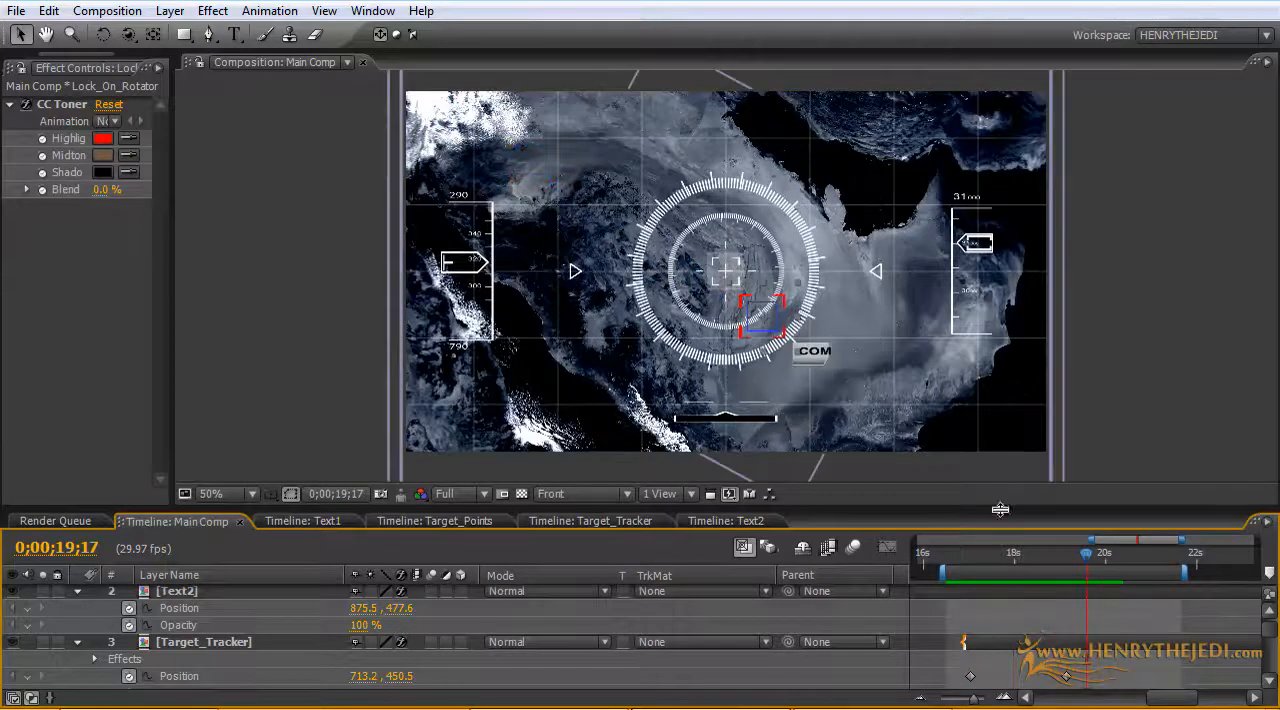
drag(1007, 510, 1010, 384)
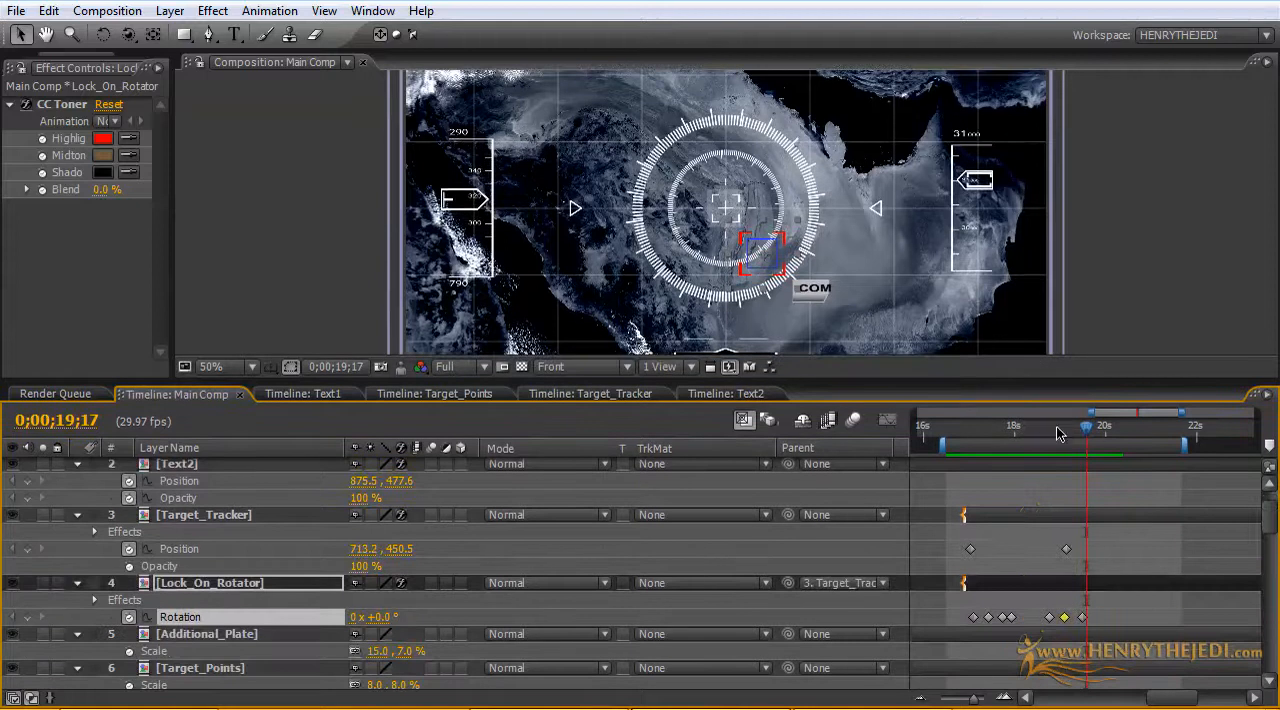
Step: Enable Scale keyframing on arabia.jpg and place its first keyframe of 52% at about 14 seconds
drag(1087, 432, 982, 436)
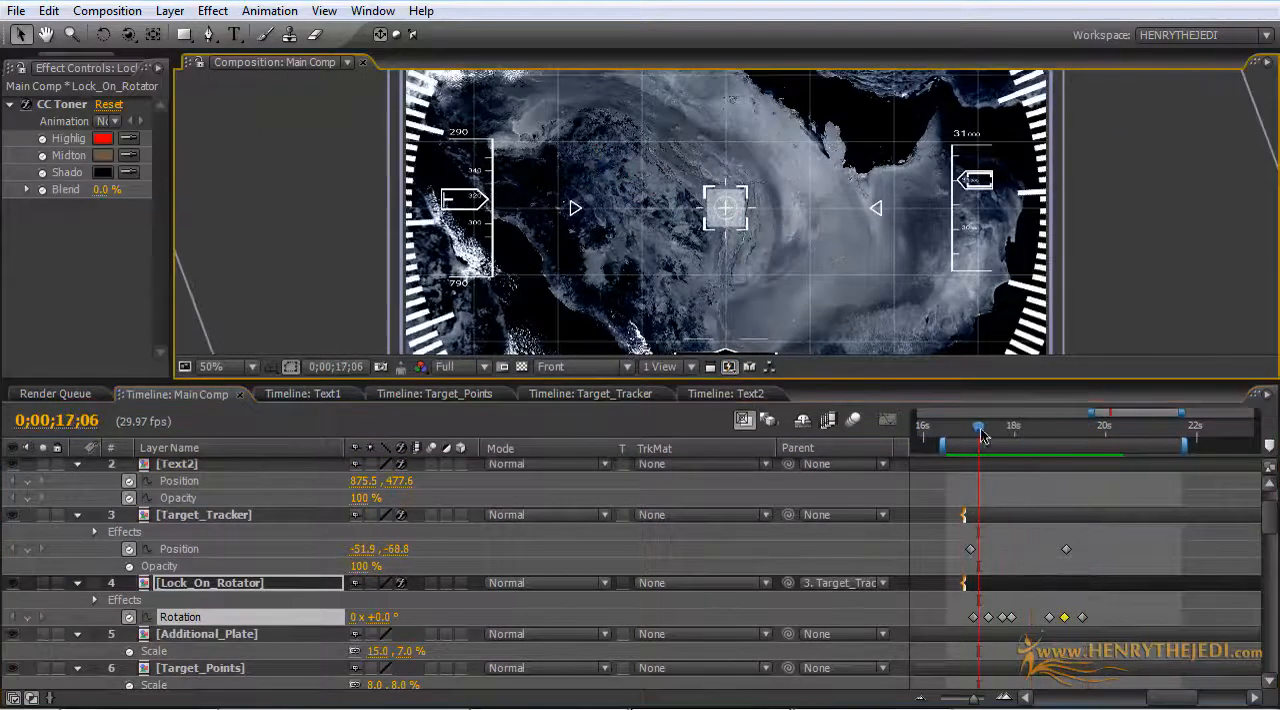
drag(1261, 518, 1272, 650)
click(186, 530)
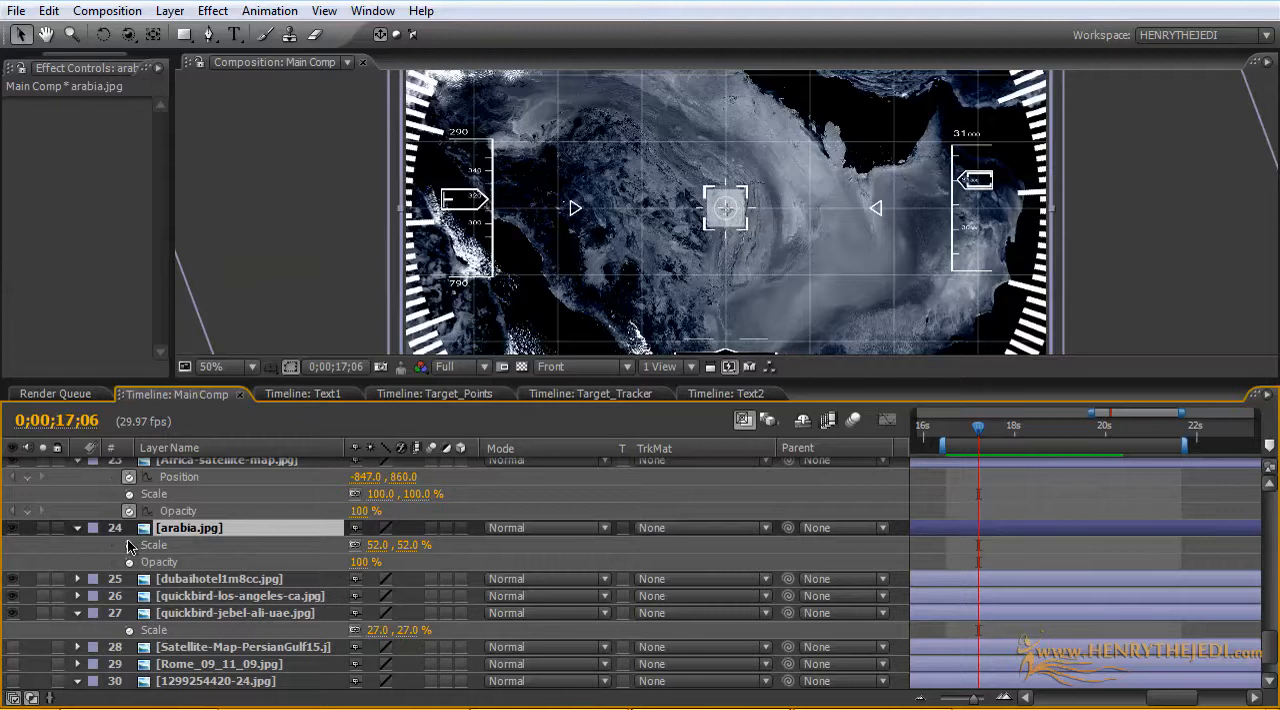
click(129, 545)
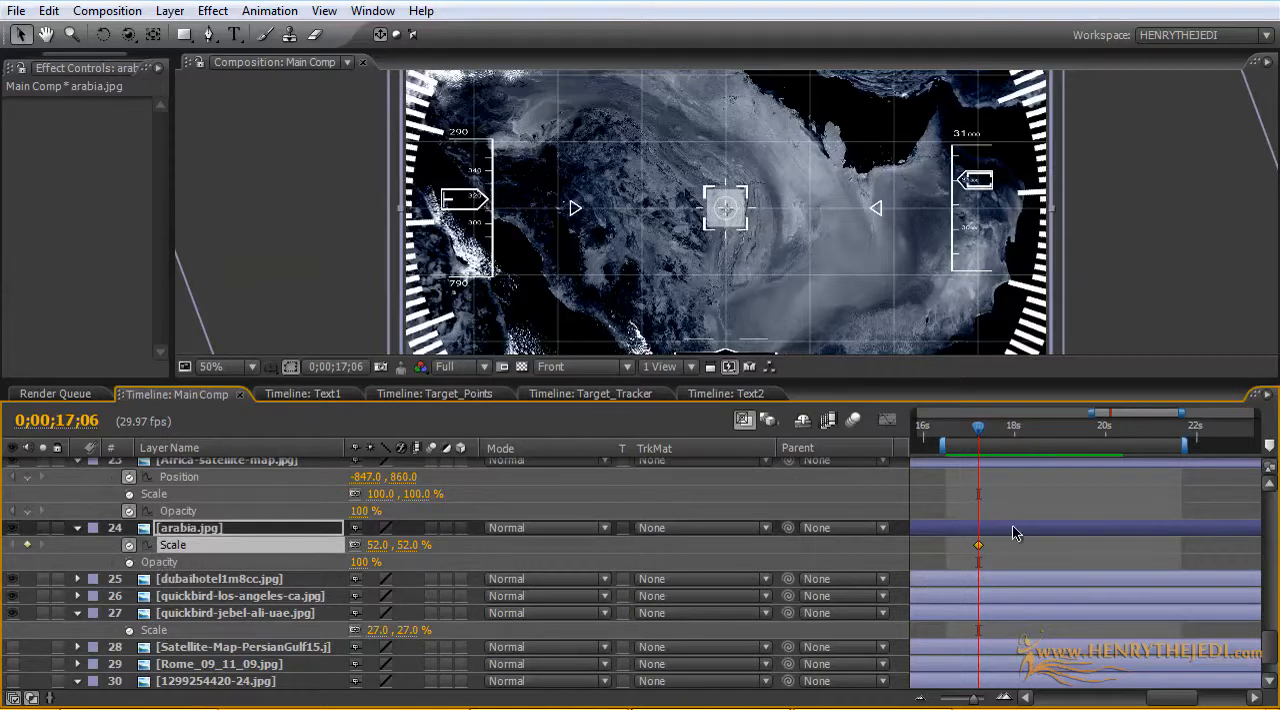
drag(978, 436, 1096, 438)
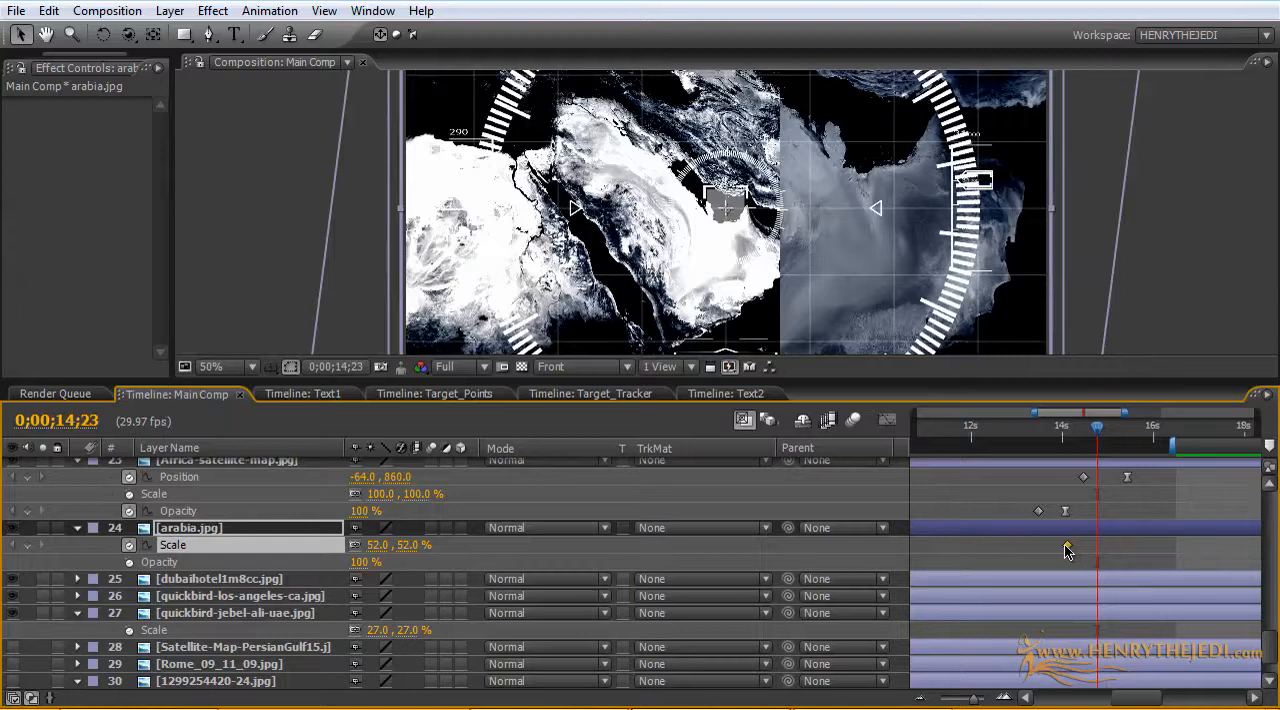
Step: Set arabia.jpg's Scale to 65% at 0;00;22;17 and scrub back through the slow zoom to check it
drag(1122, 414, 1258, 413)
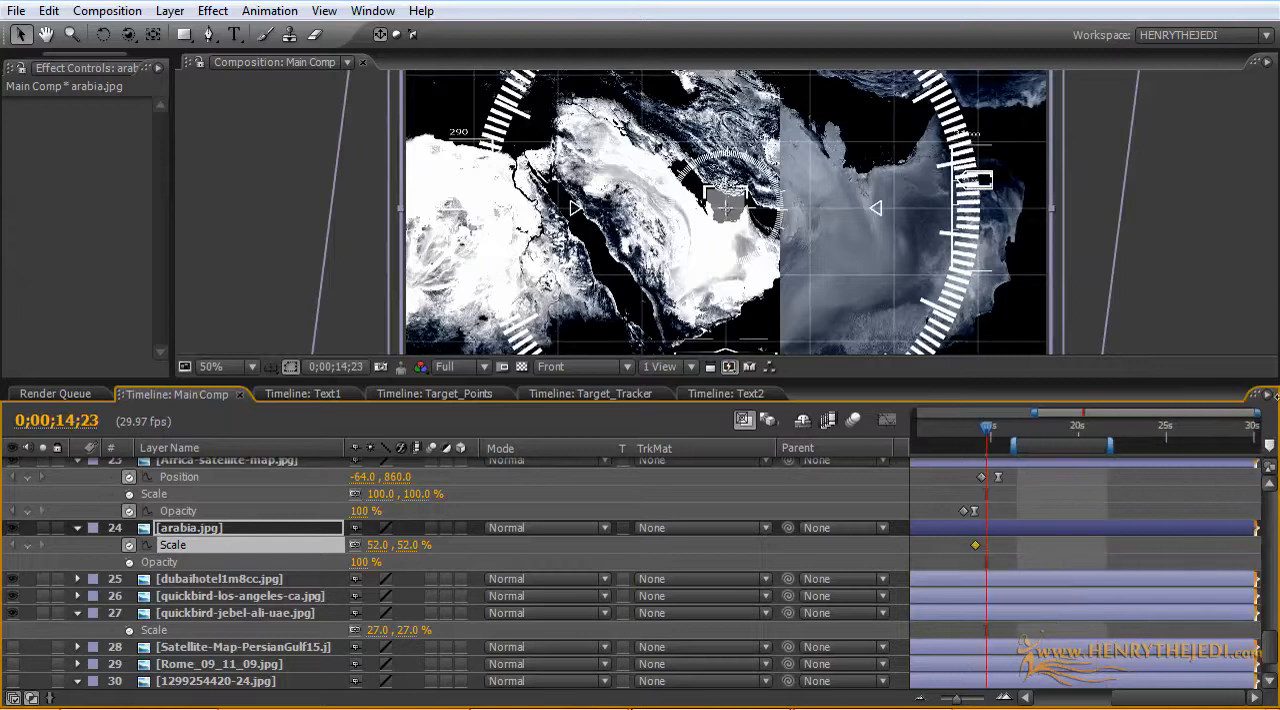
drag(978, 432, 1098, 450)
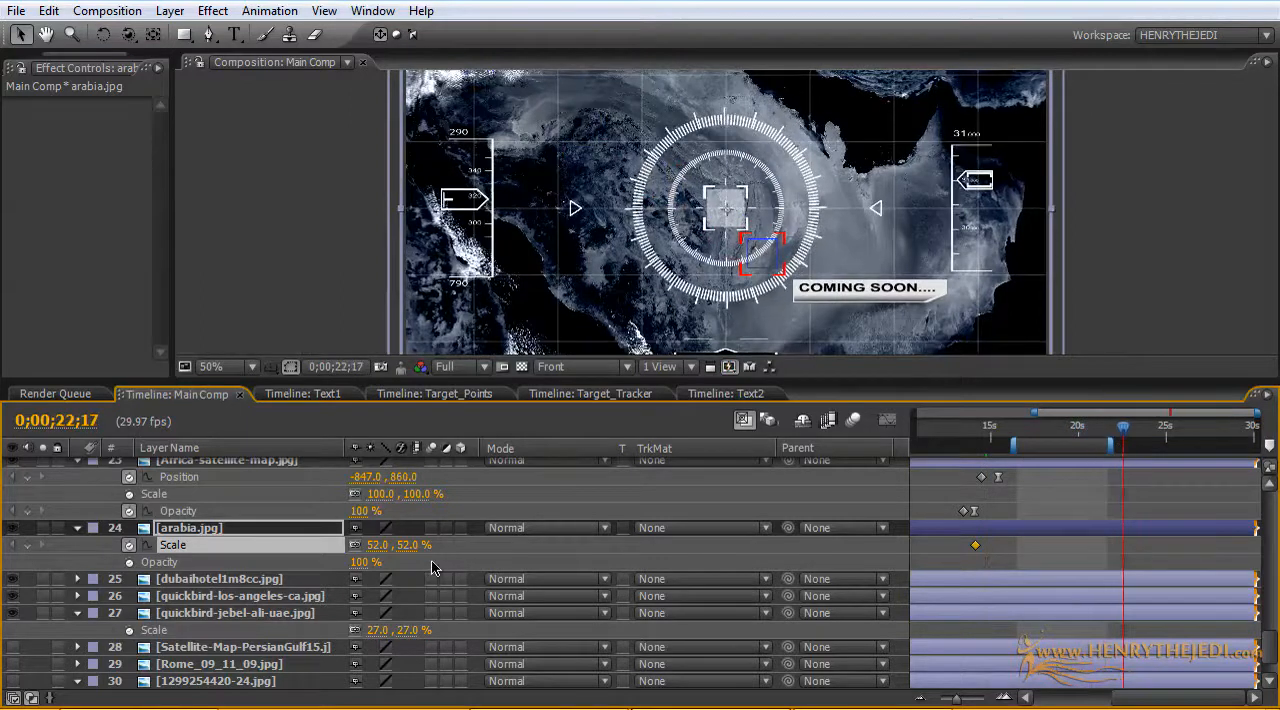
drag(406, 556, 421, 545)
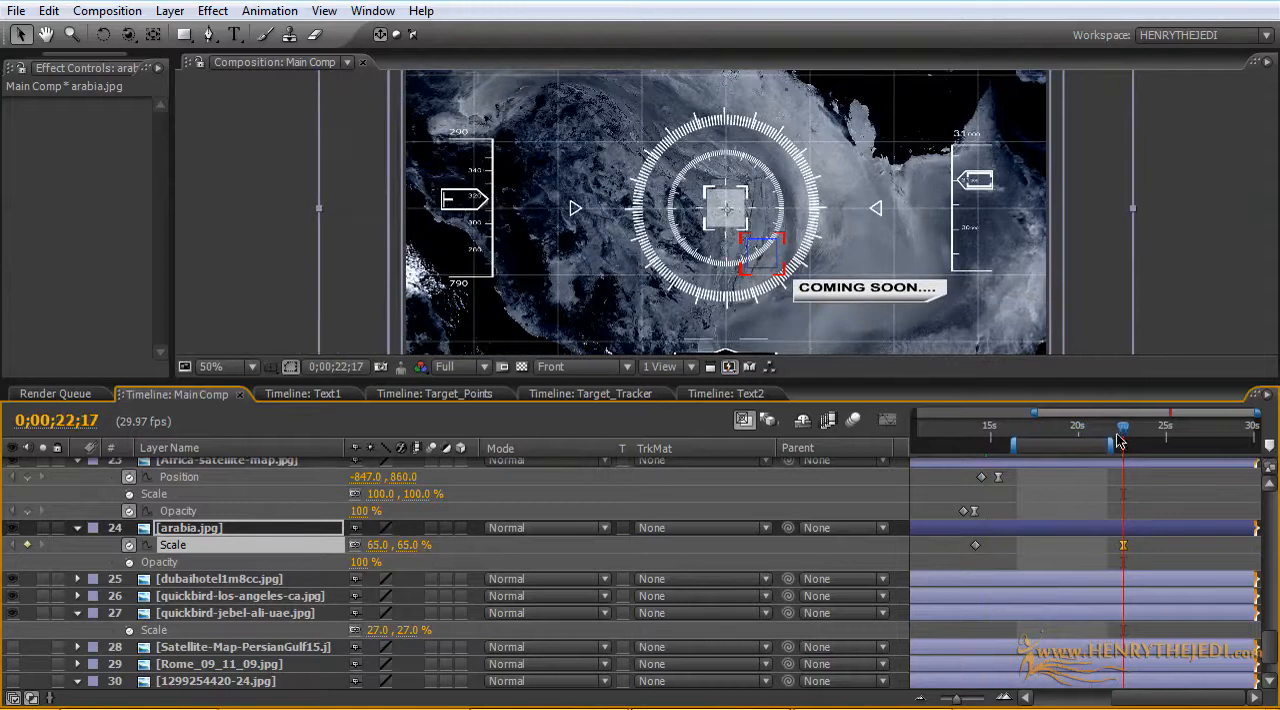
drag(1121, 432, 1094, 449)
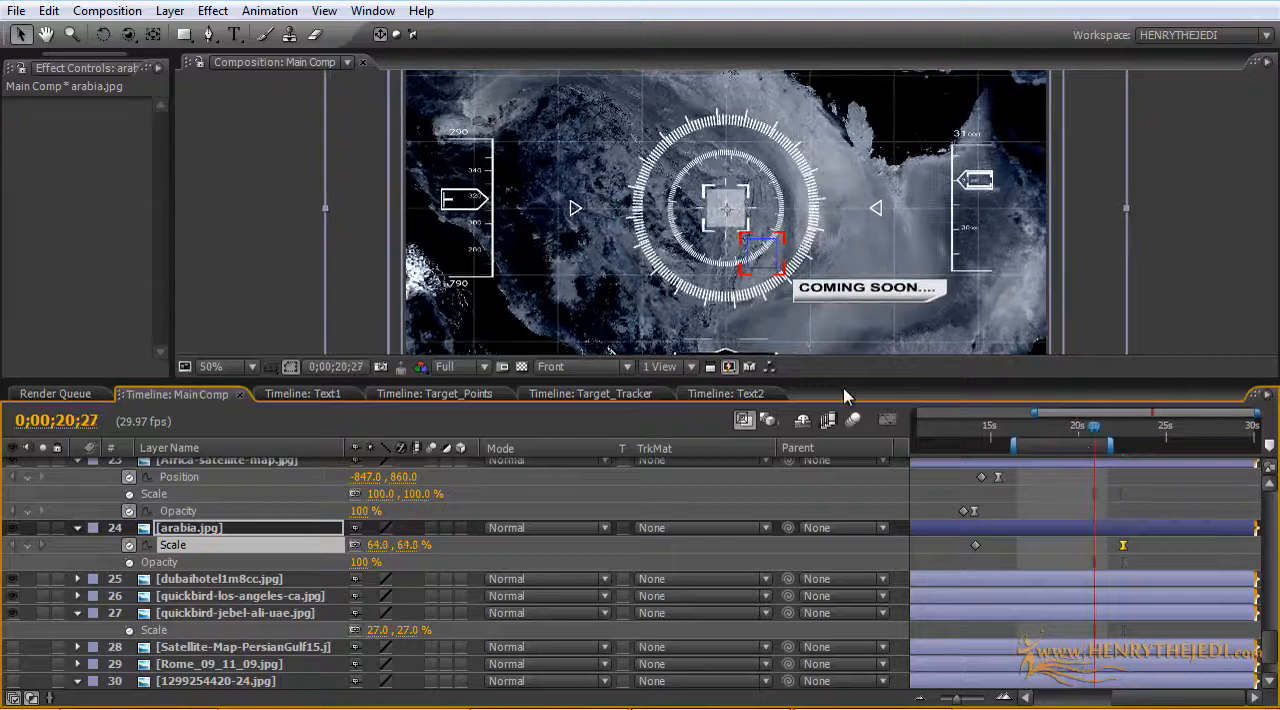
Step: Add holding Position keyframes to Arrow_A and Arrow_B at about 11 seconds
drag(1033, 412, 1040, 443)
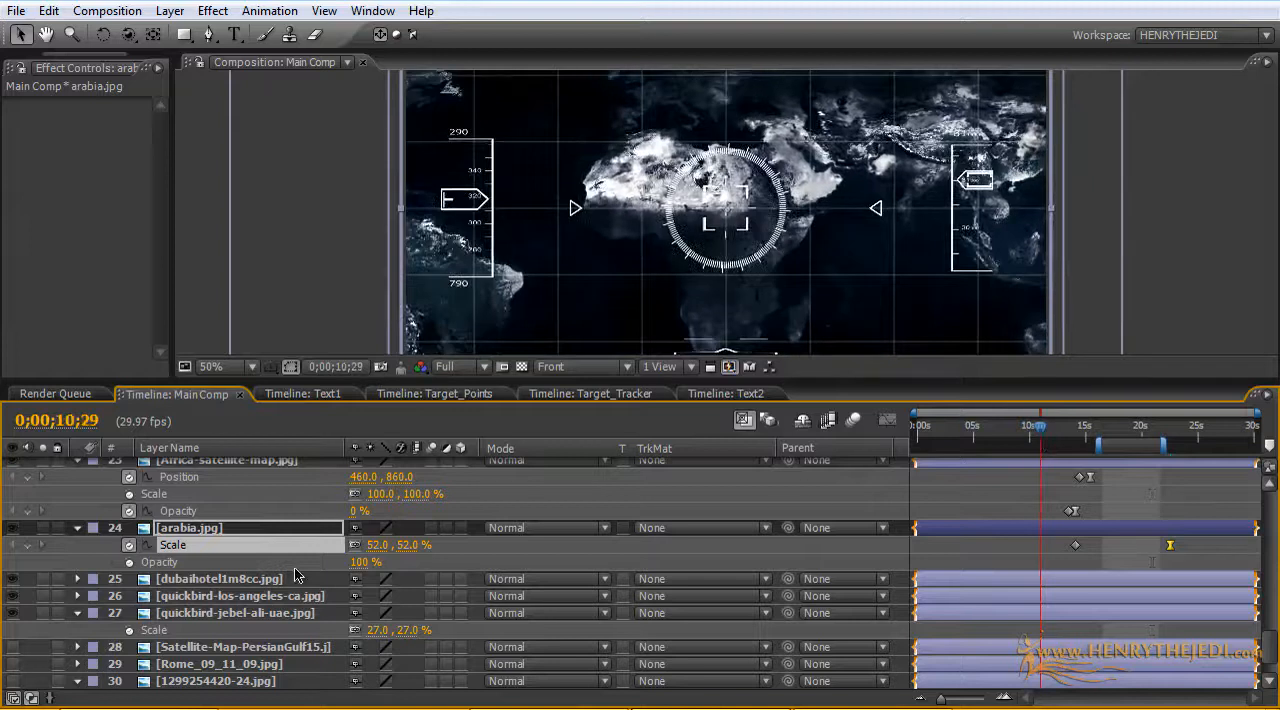
scroll(295, 572, down, 1)
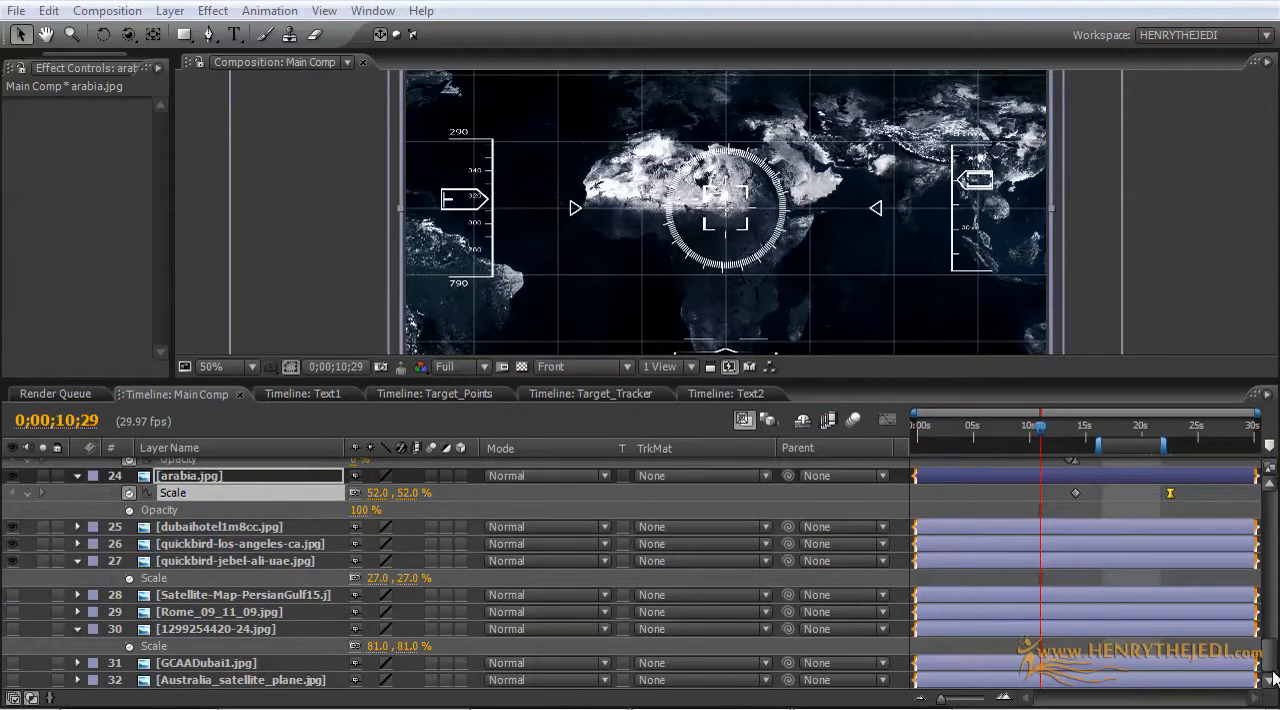
drag(1273, 678, 1274, 590)
click(185, 563)
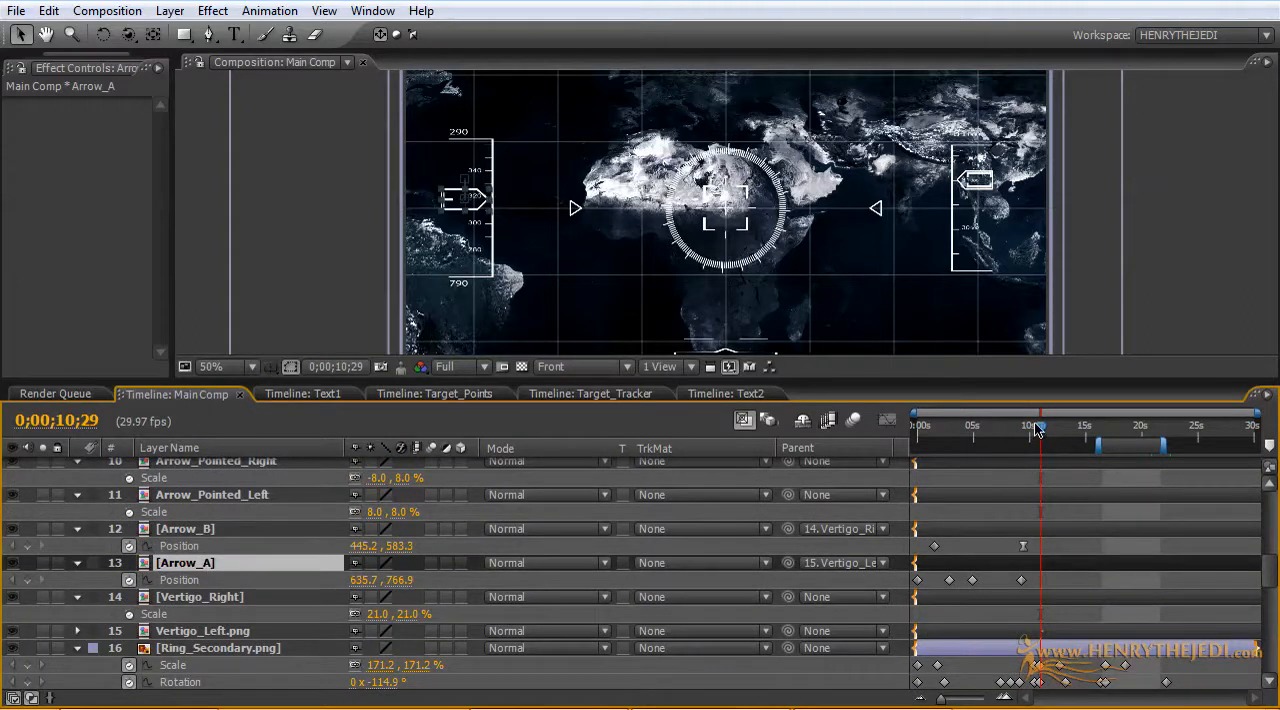
drag(1037, 427, 1039, 427)
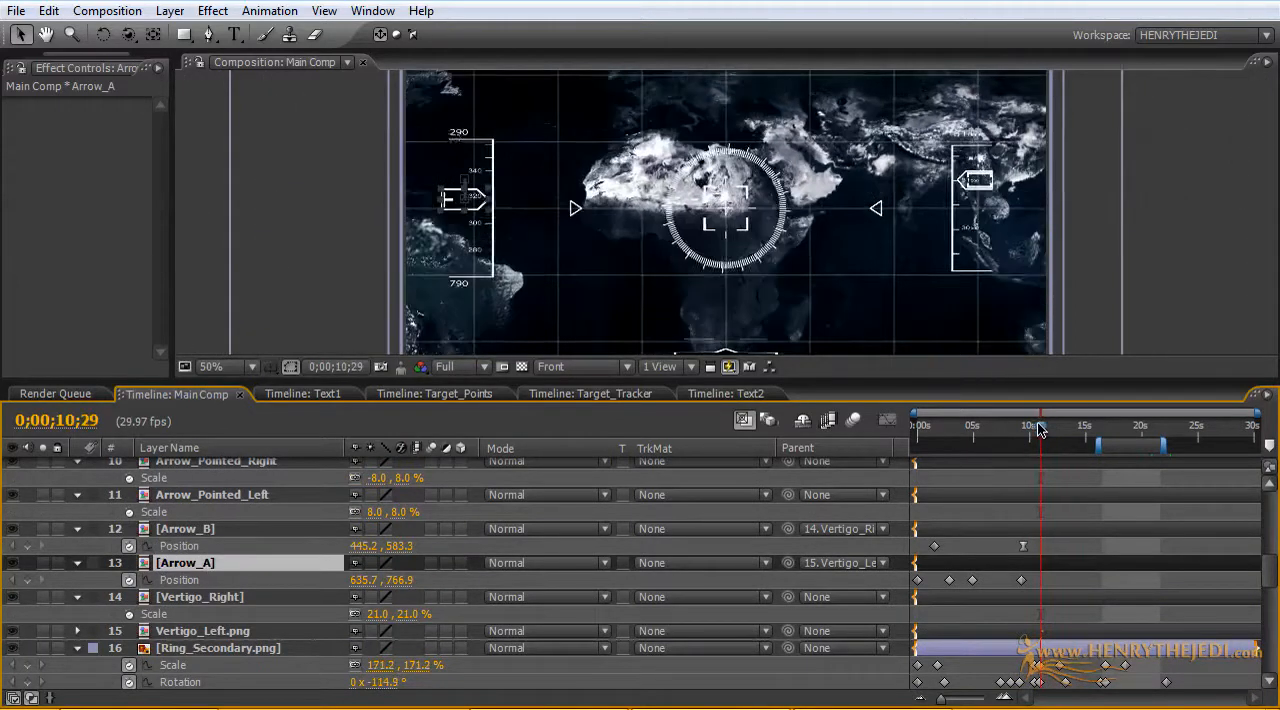
click(27, 580)
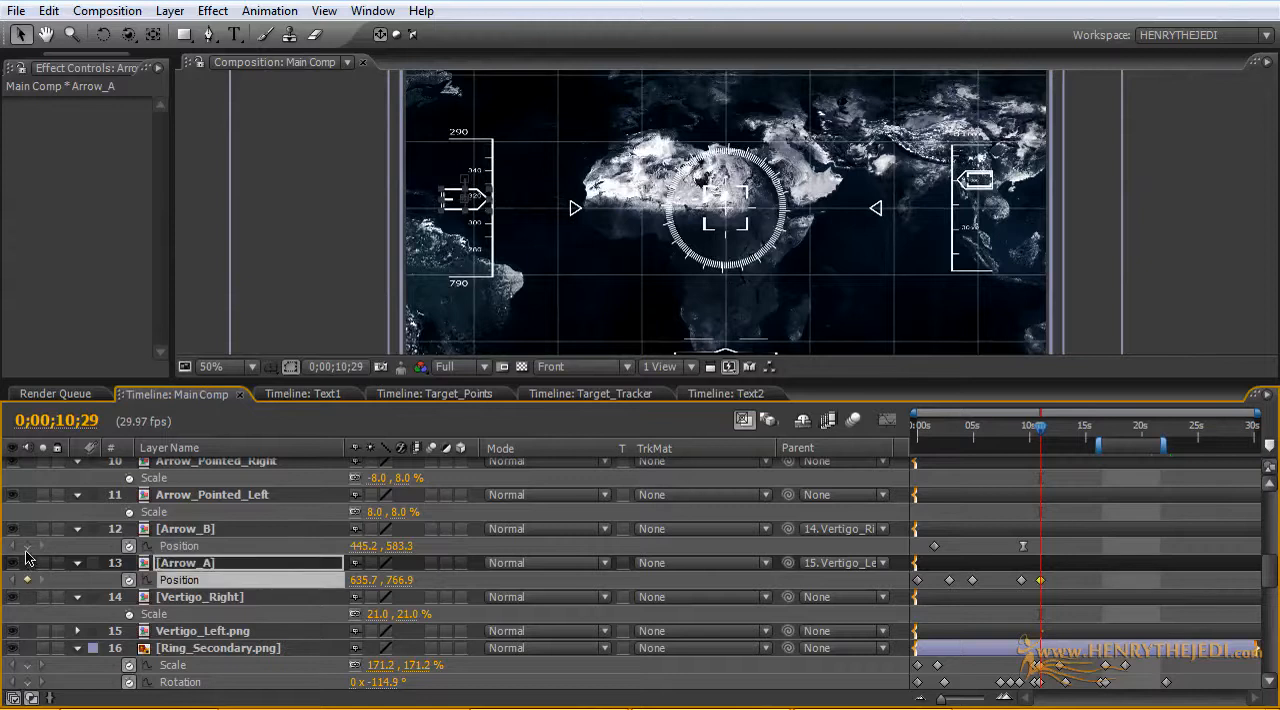
click(27, 546)
drag(1054, 592, 1040, 556)
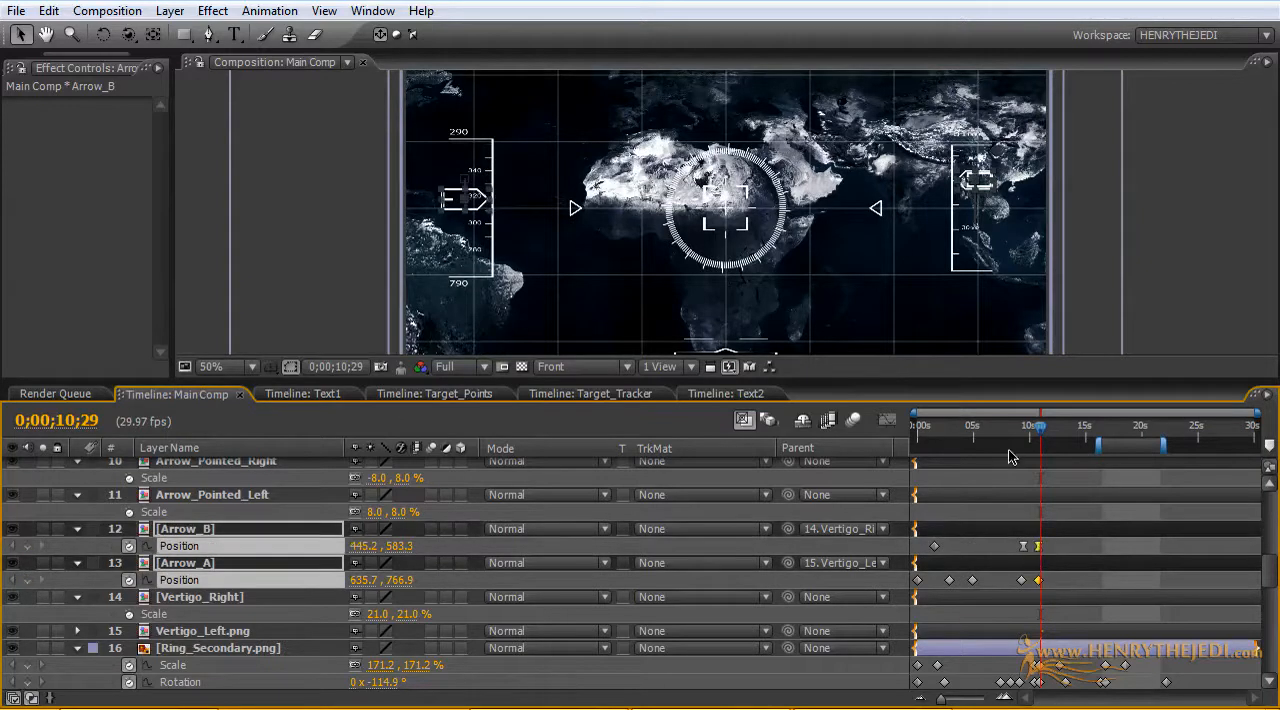
Step: At 0;00;12;06, set Arrow_A's vertical Position to 1077.9 and Arrow_B's to 387.3
drag(1043, 428, 1060, 428)
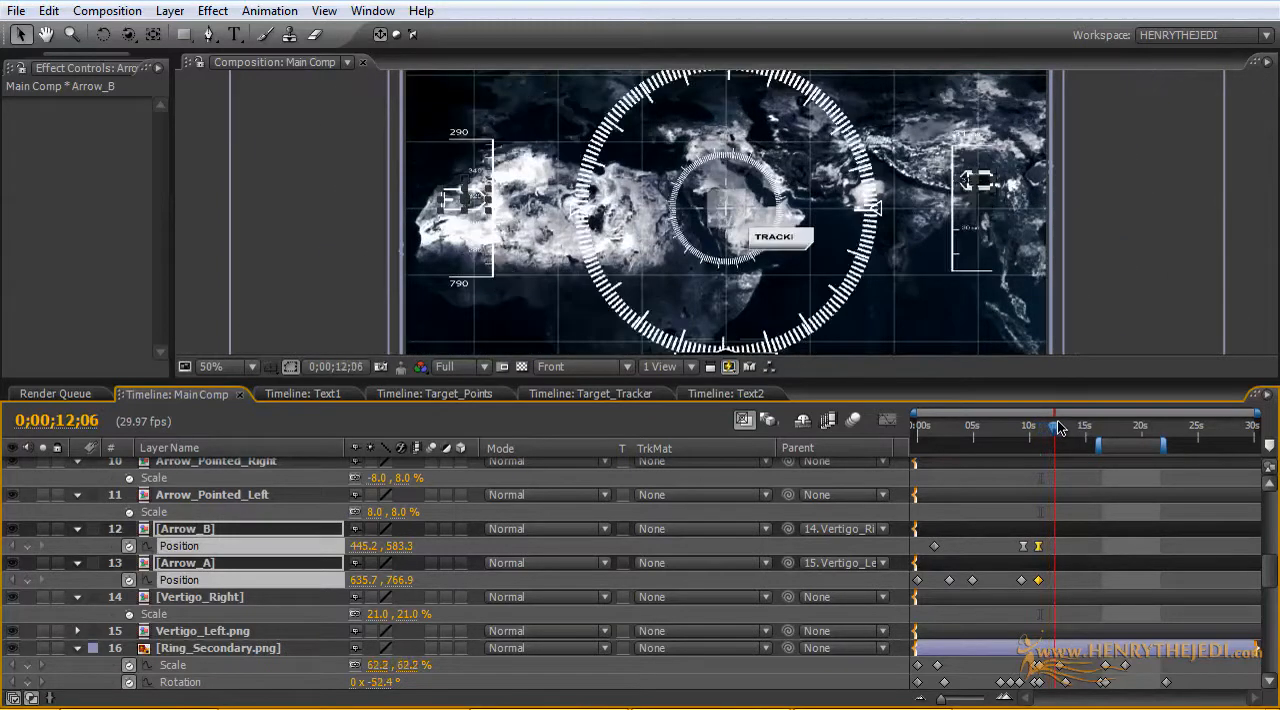
click(313, 617)
drag(390, 585, 412, 580)
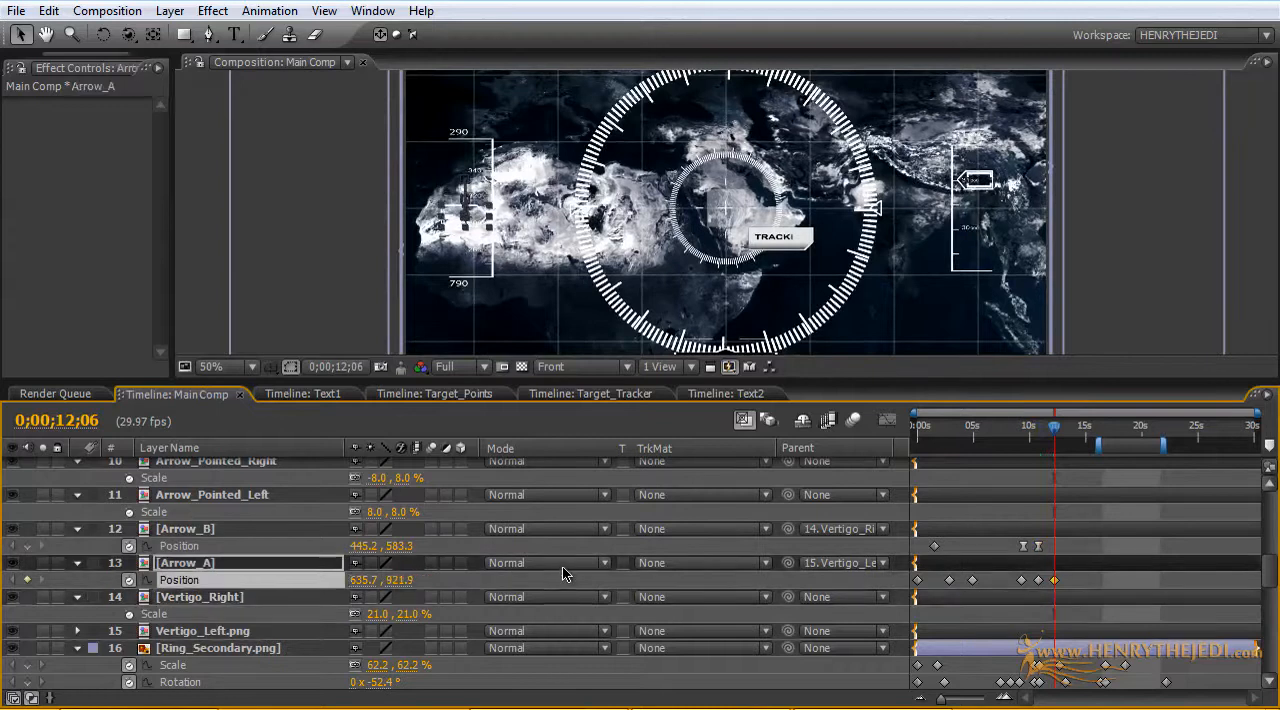
key(ctrl+z)
drag(400, 583, 446, 576)
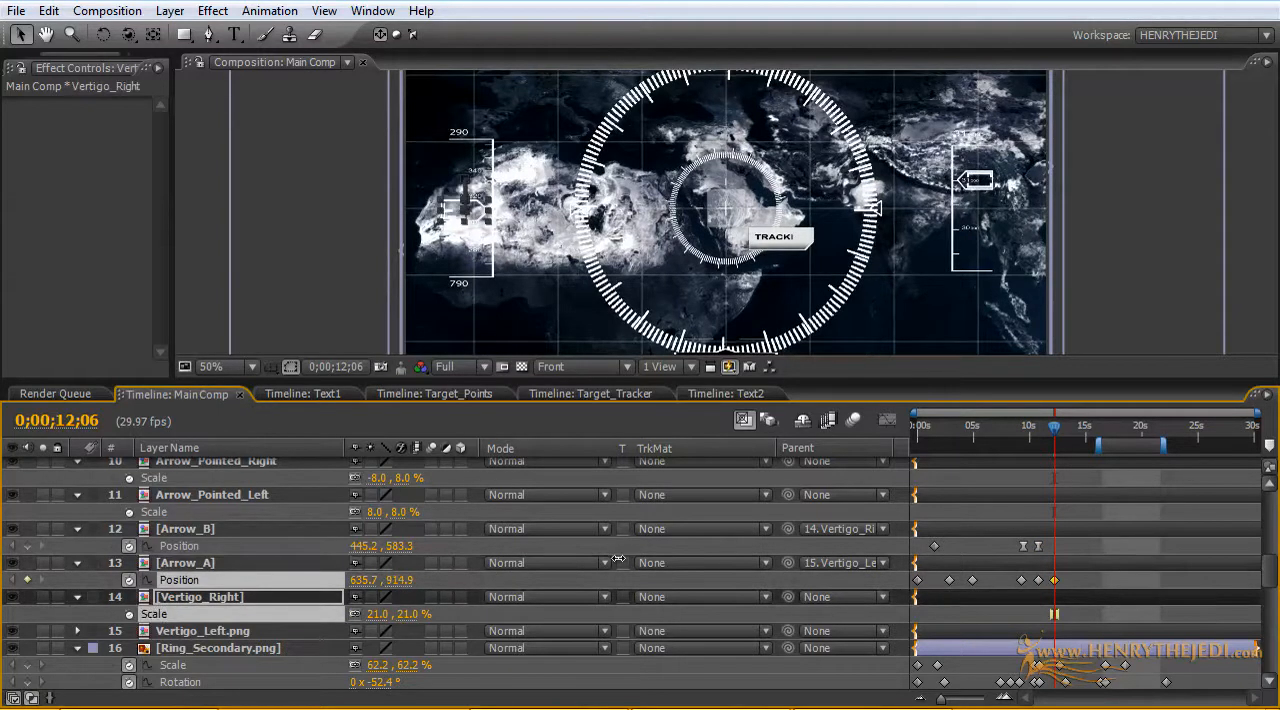
drag(757, 538, 757, 538)
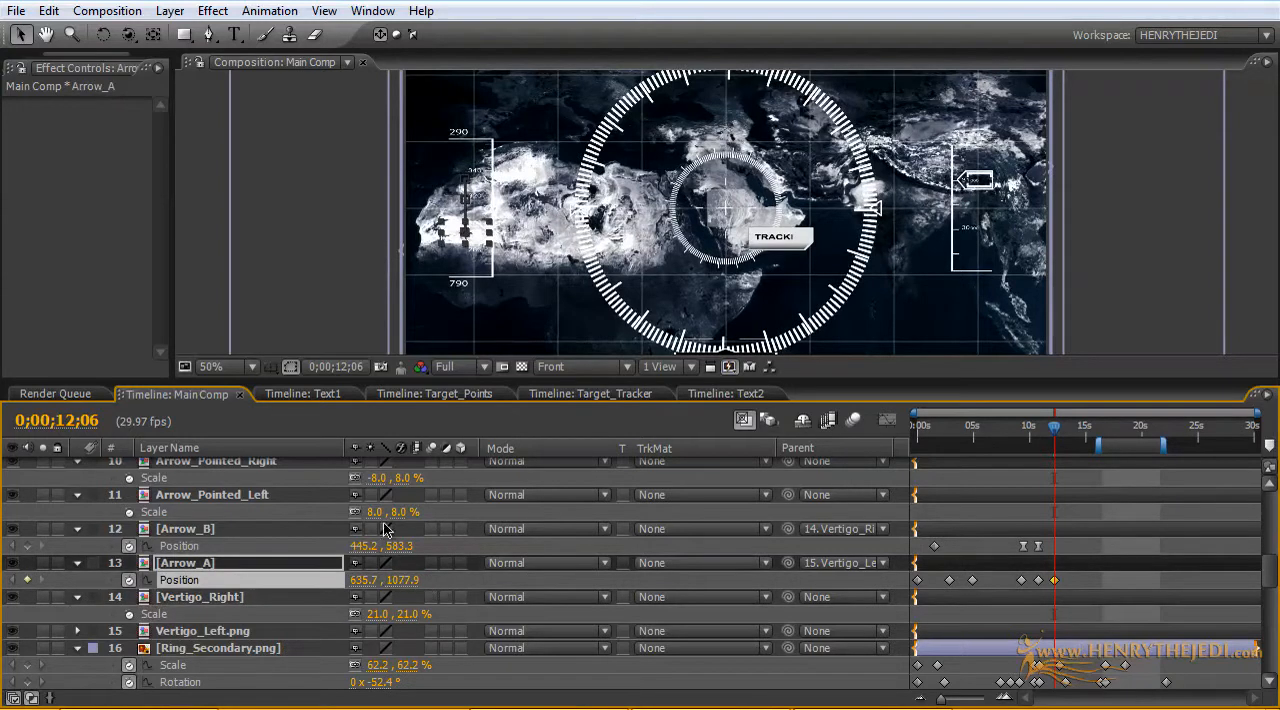
drag(398, 548, 670, 456)
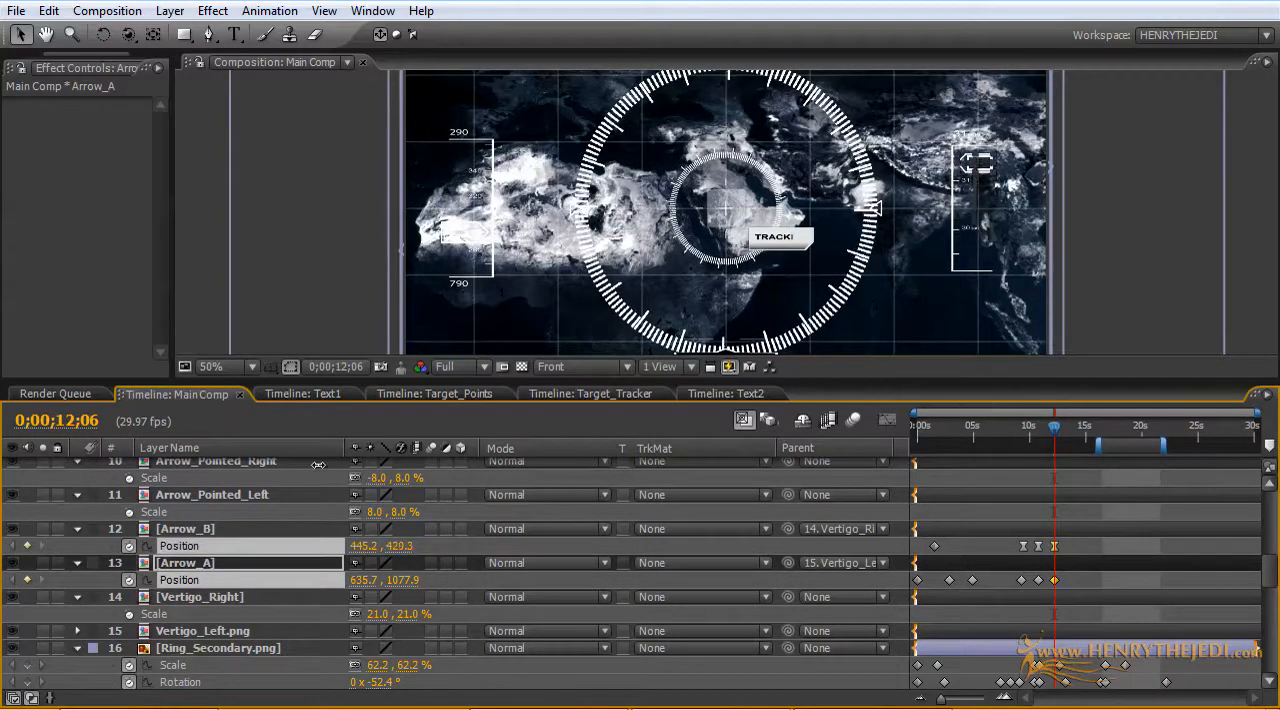
drag(285, 465, 285, 465)
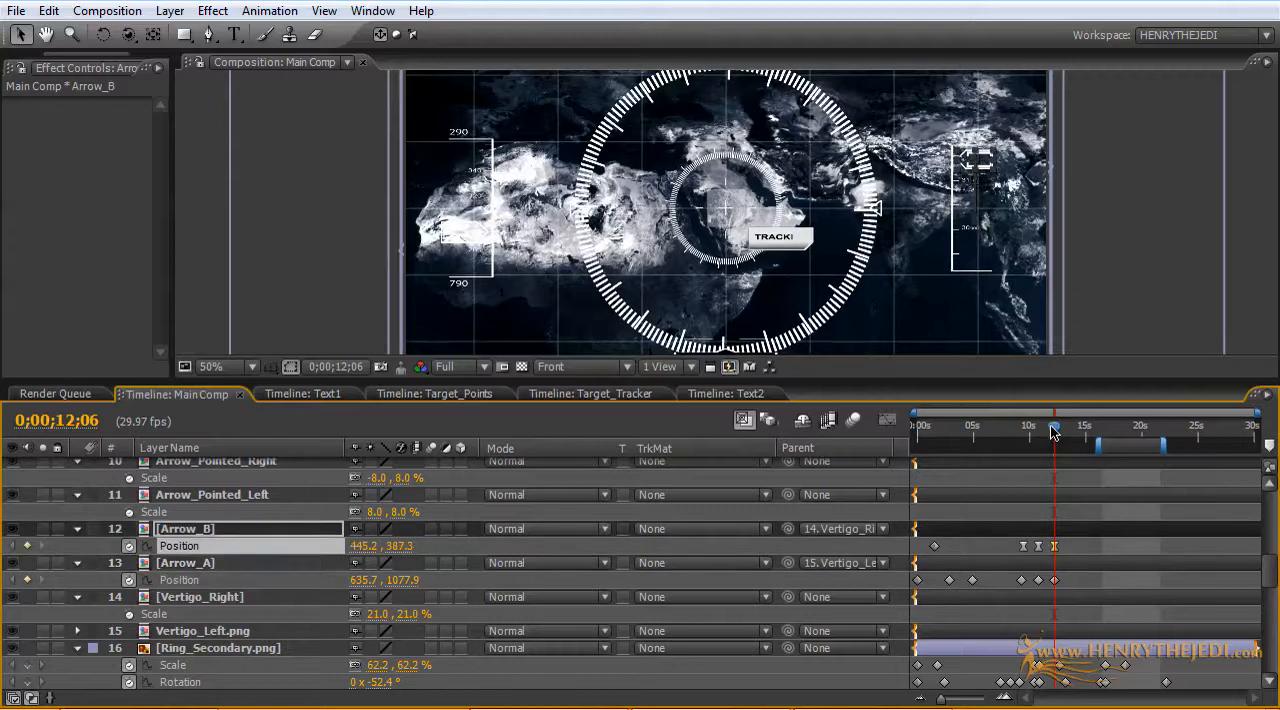
Step: Add Position keyframes with unchanged values to Arrow_A and Arrow_B at 0;00;14;10
drag(1053, 432, 1077, 431)
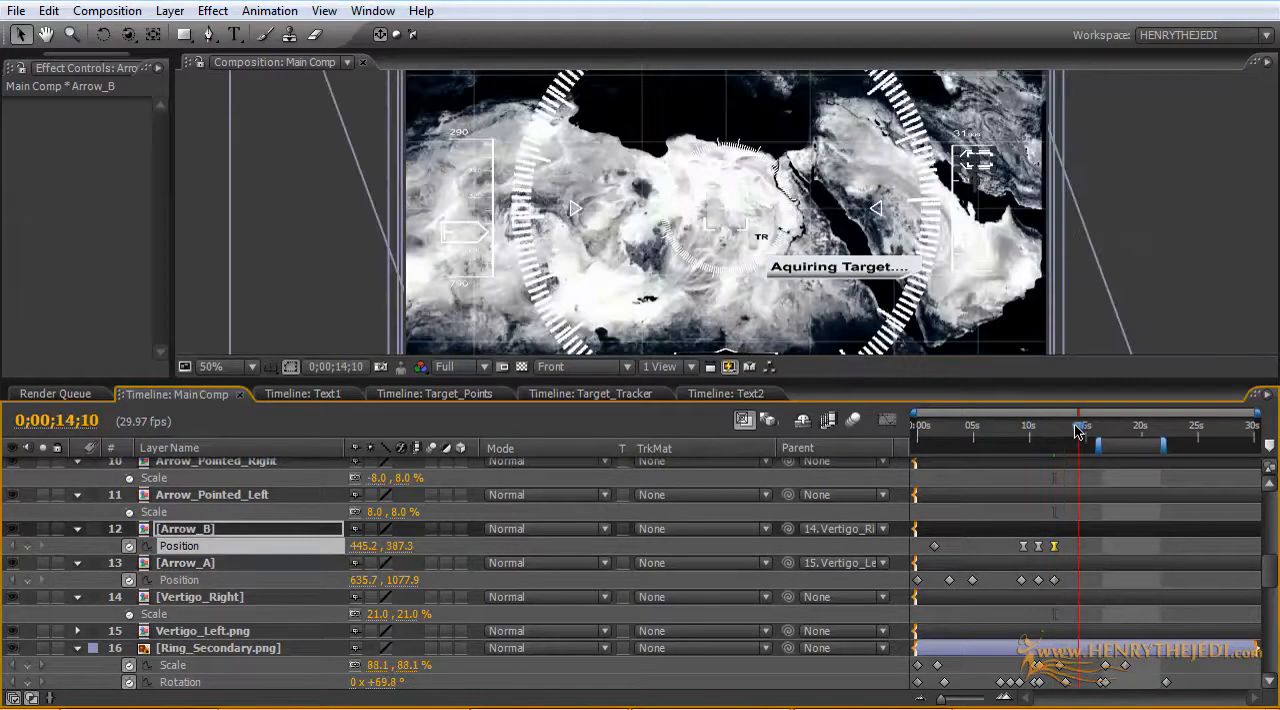
click(27, 580)
click(27, 546)
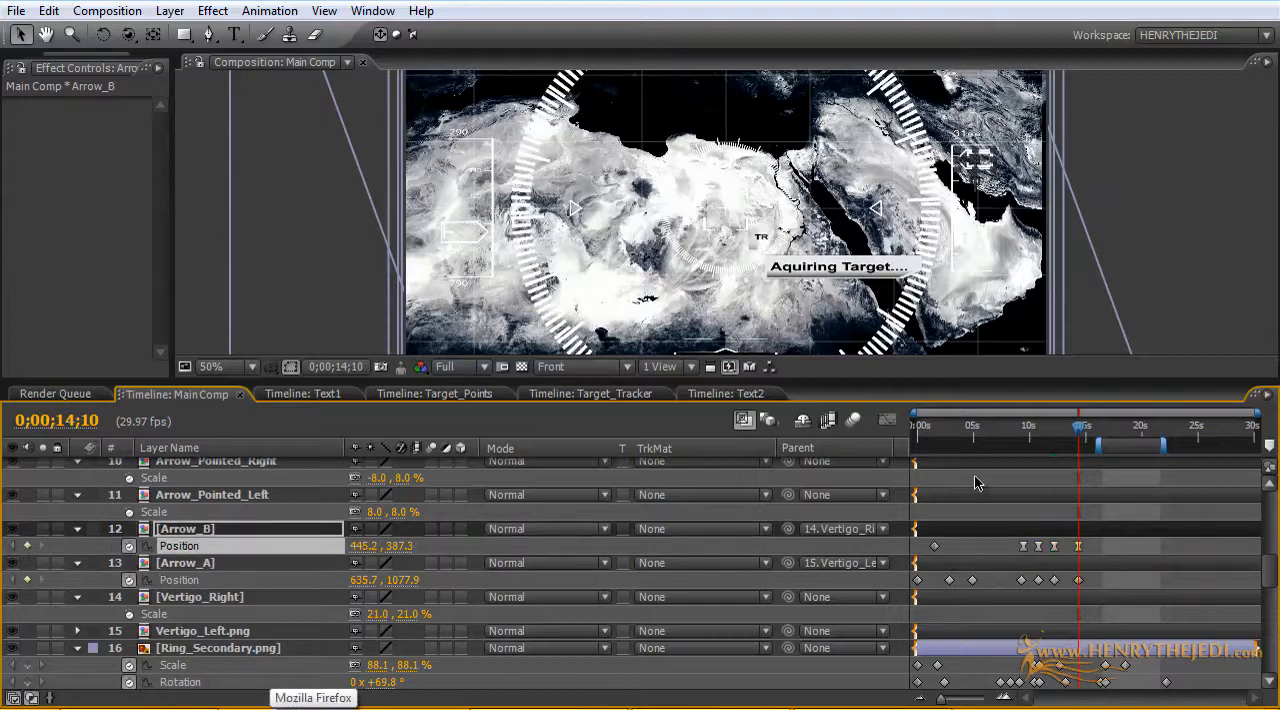
Step: At 0;00;23;00, set Arrow_A's vertical Position to 509.9 and Arrow_B's to 996.3, and return to the composition start
drag(1083, 430, 1174, 430)
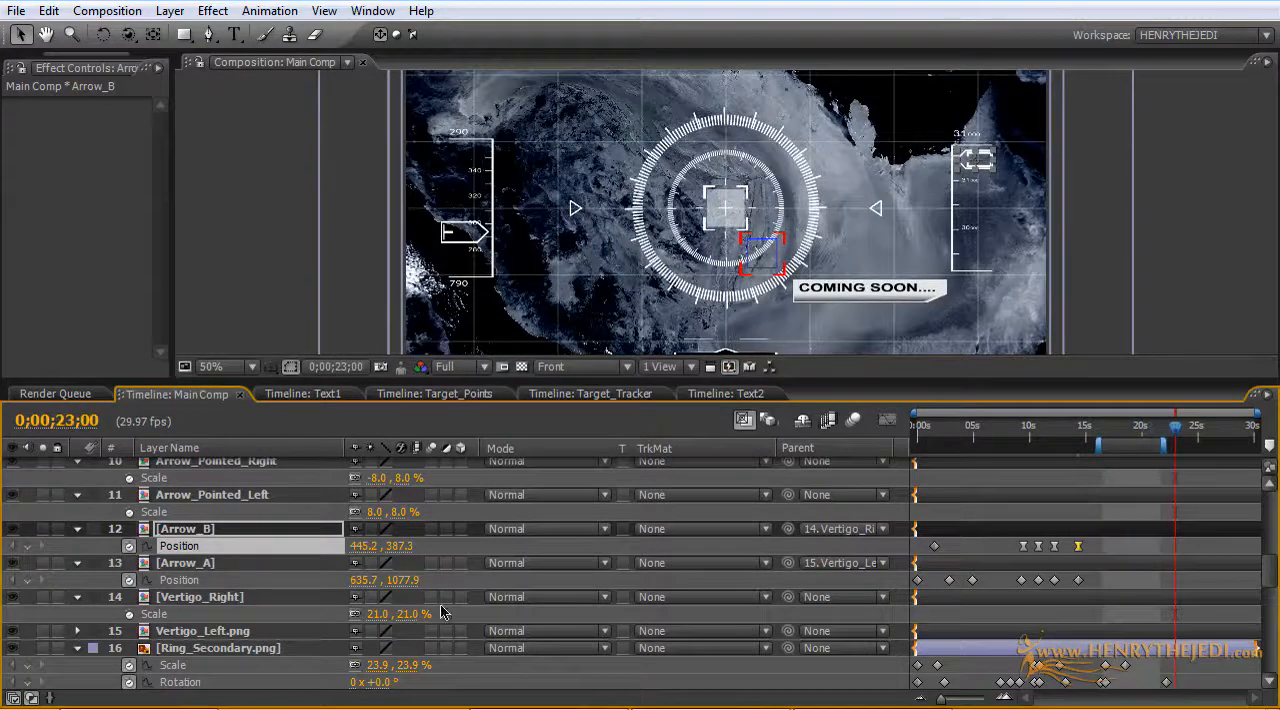
drag(400, 580, 121, 577)
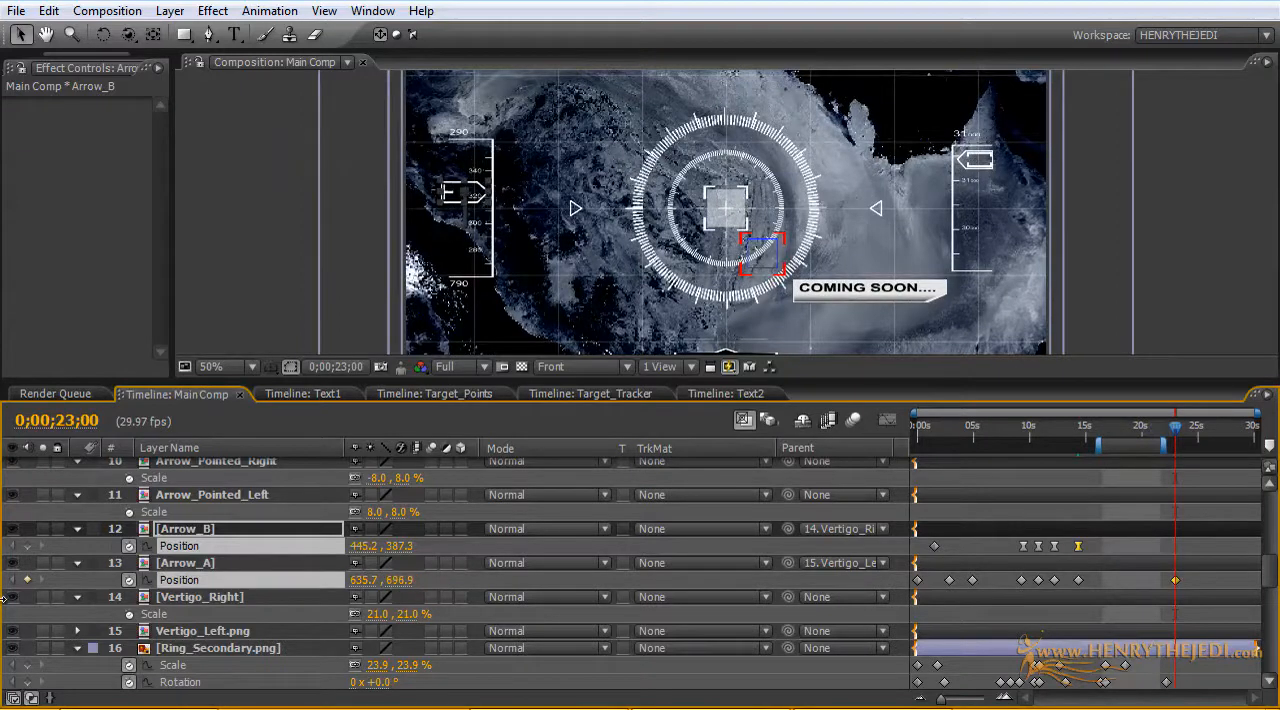
click(262, 580)
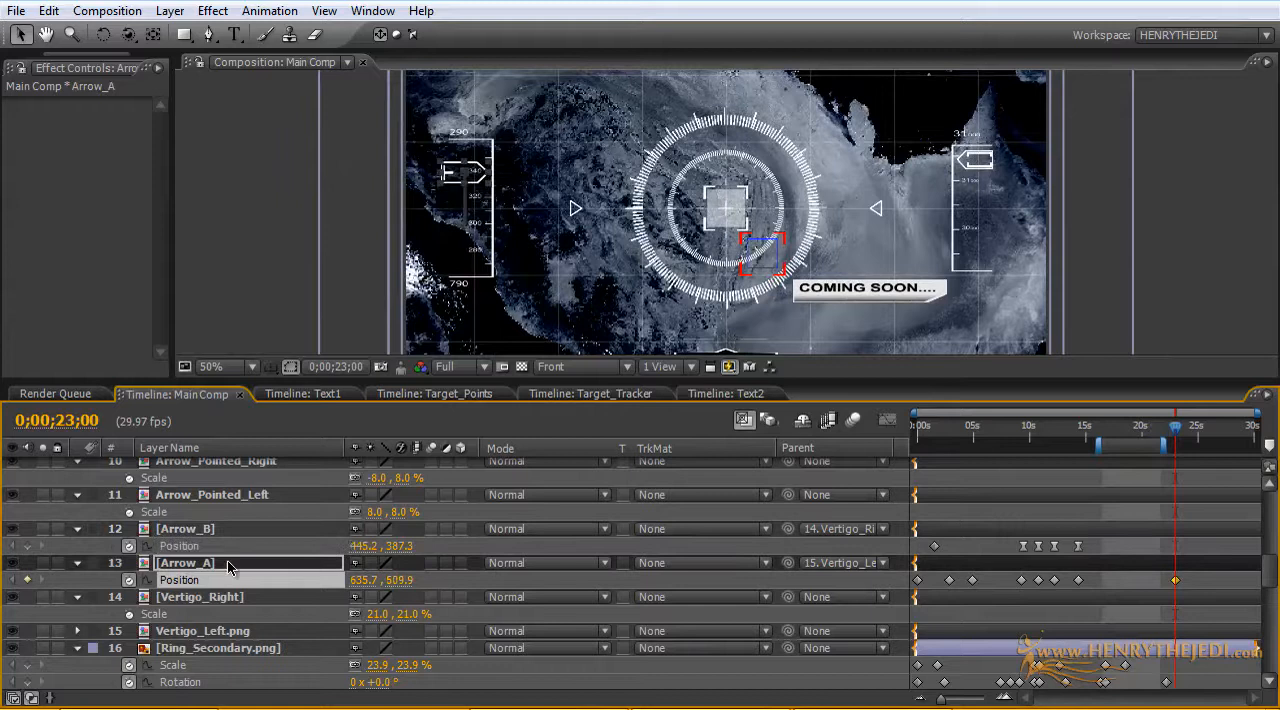
click(176, 532)
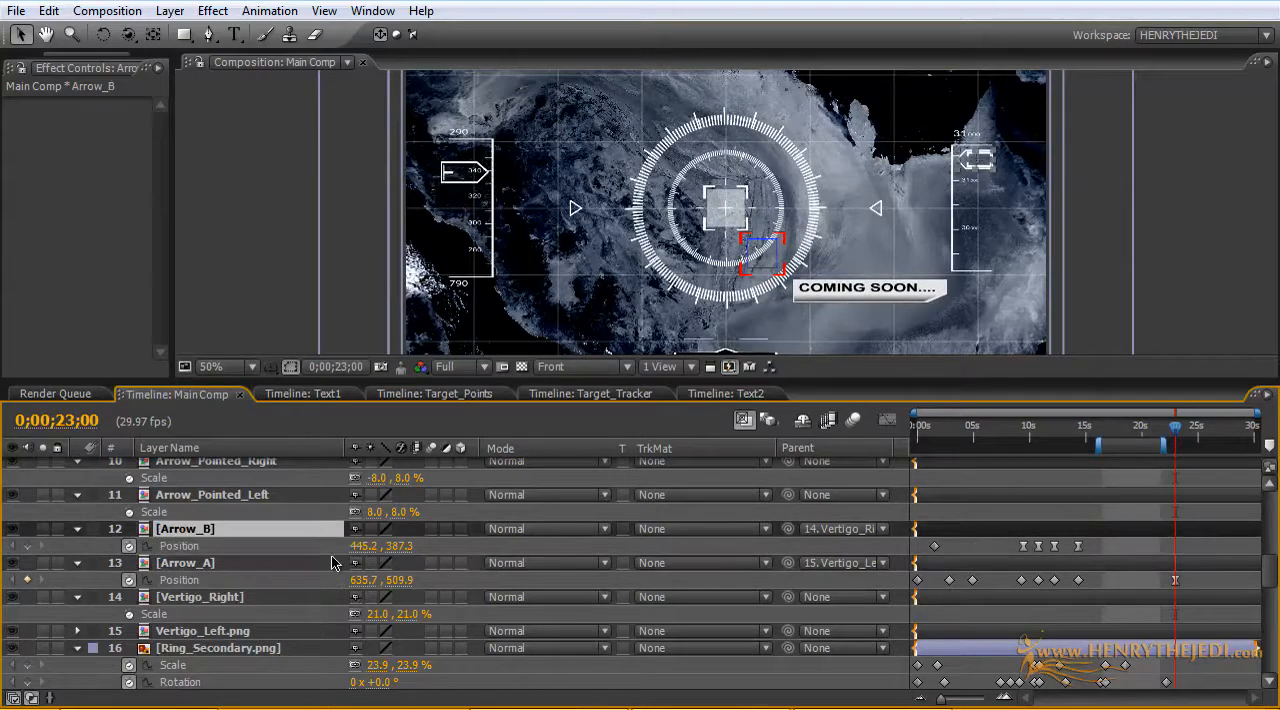
drag(405, 553, 357, 547)
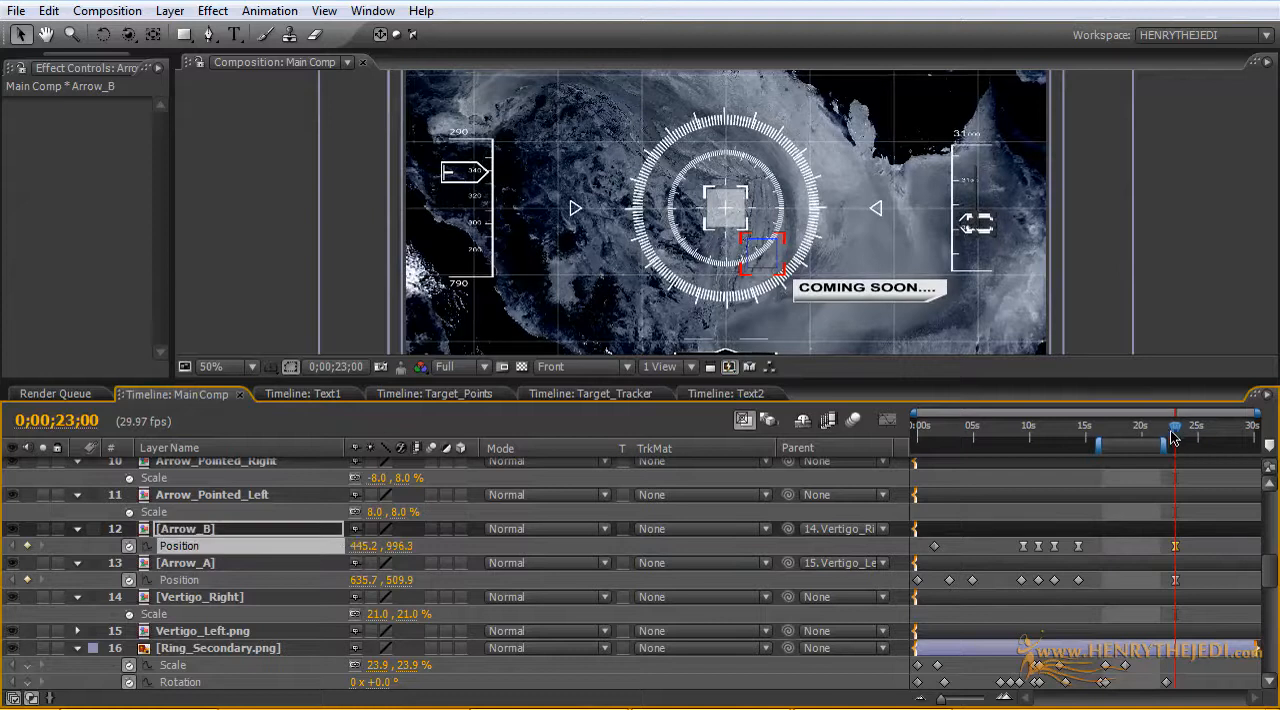
drag(1173, 437, 873, 453)
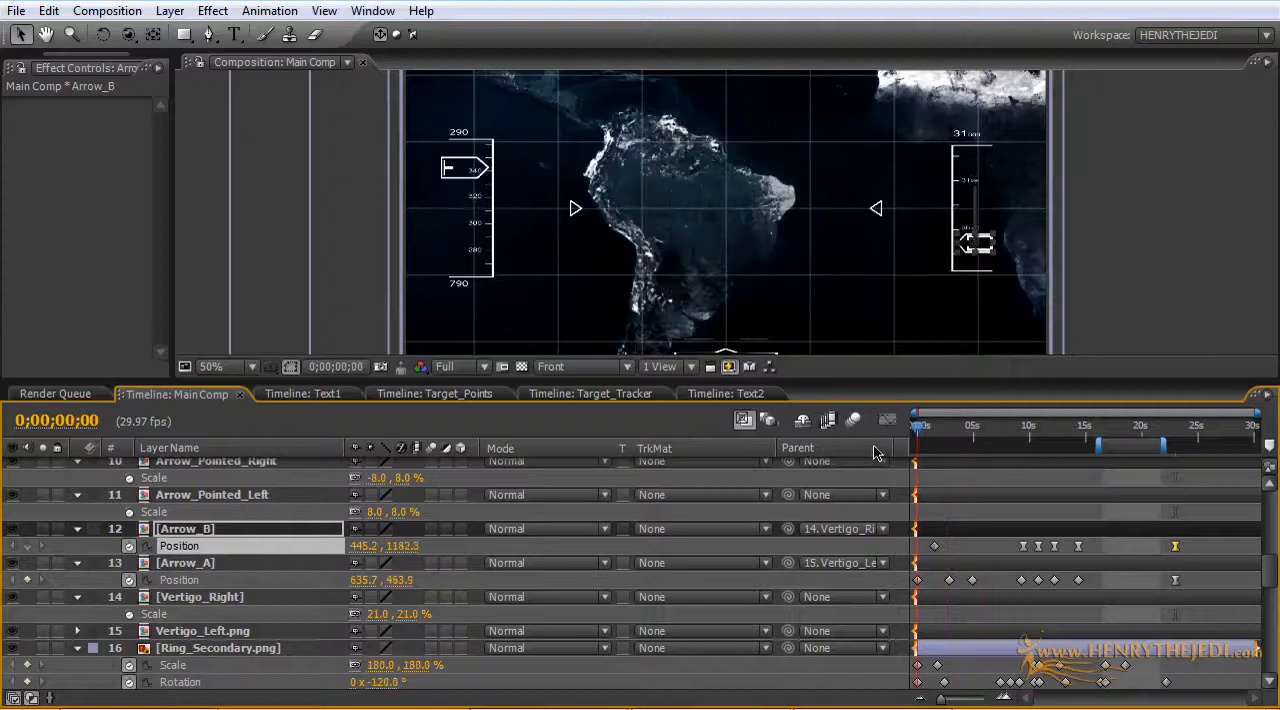
drag(1273, 562, 1274, 625)
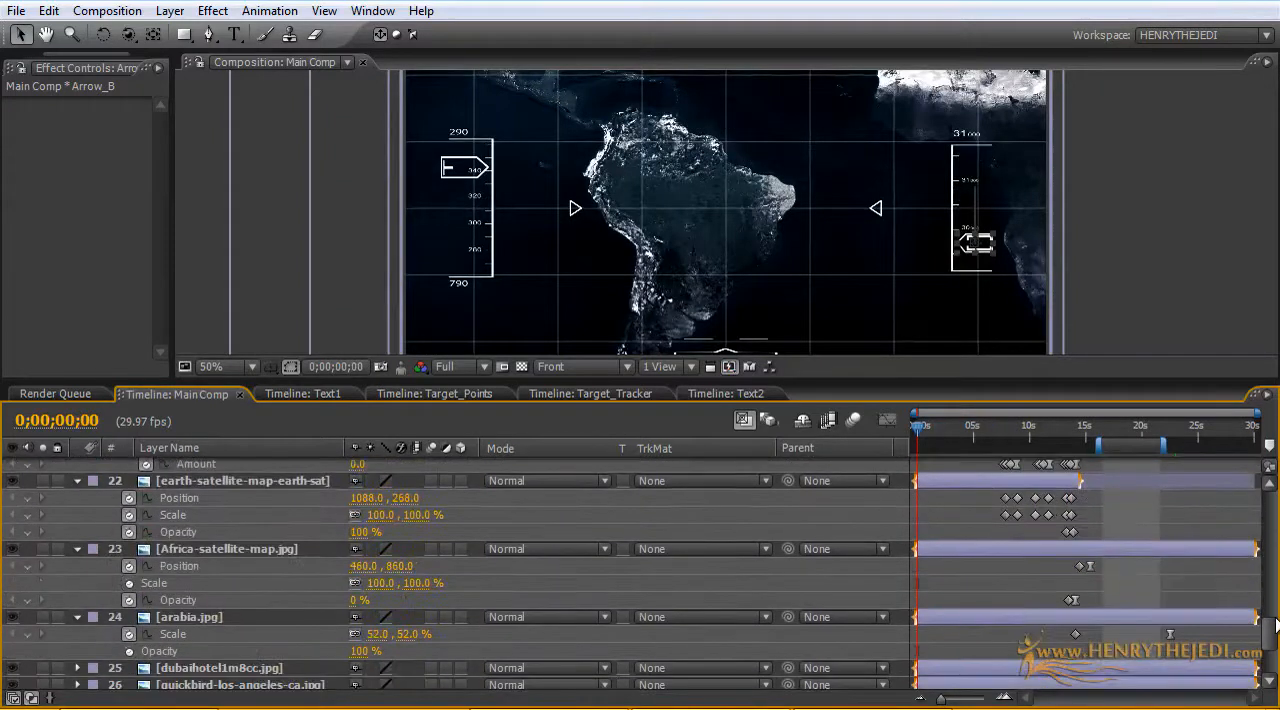
Step: Add a 100% Scale keyframe to the earth satellite map layer at about 6 seconds, ahead of its first zoom
scroll(205, 555, up, 2)
click(198, 536)
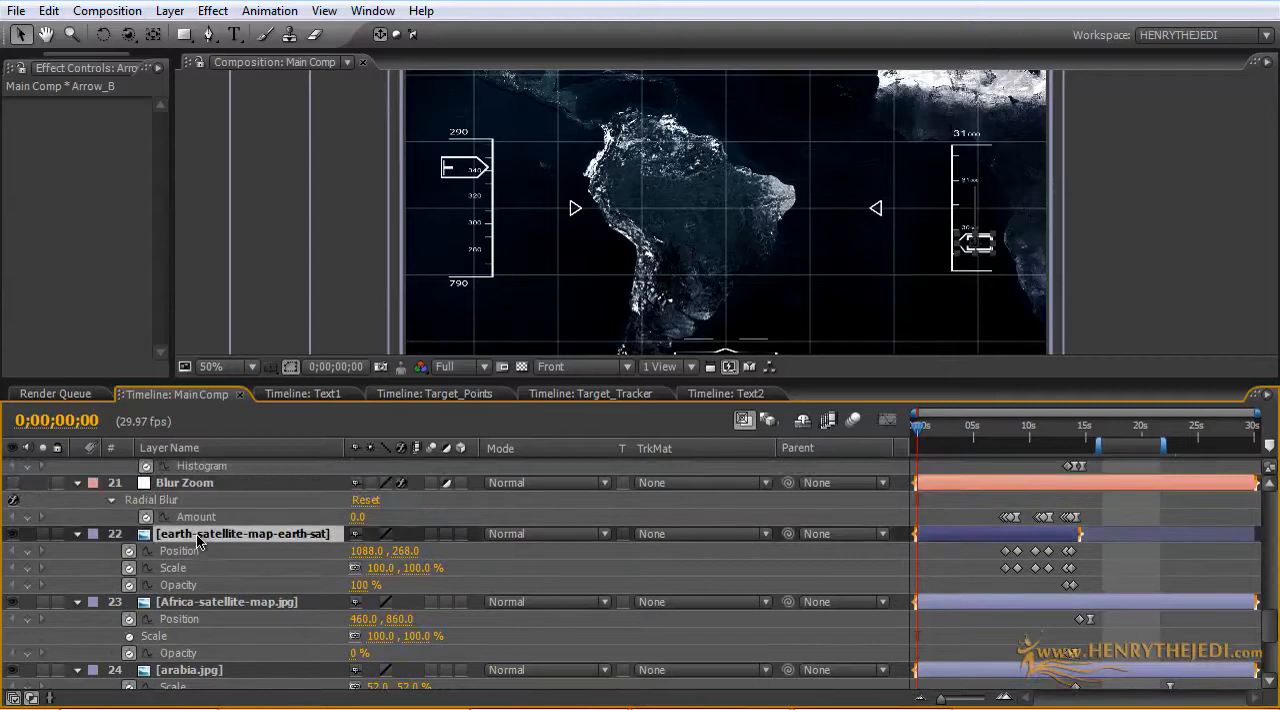
click(25, 568)
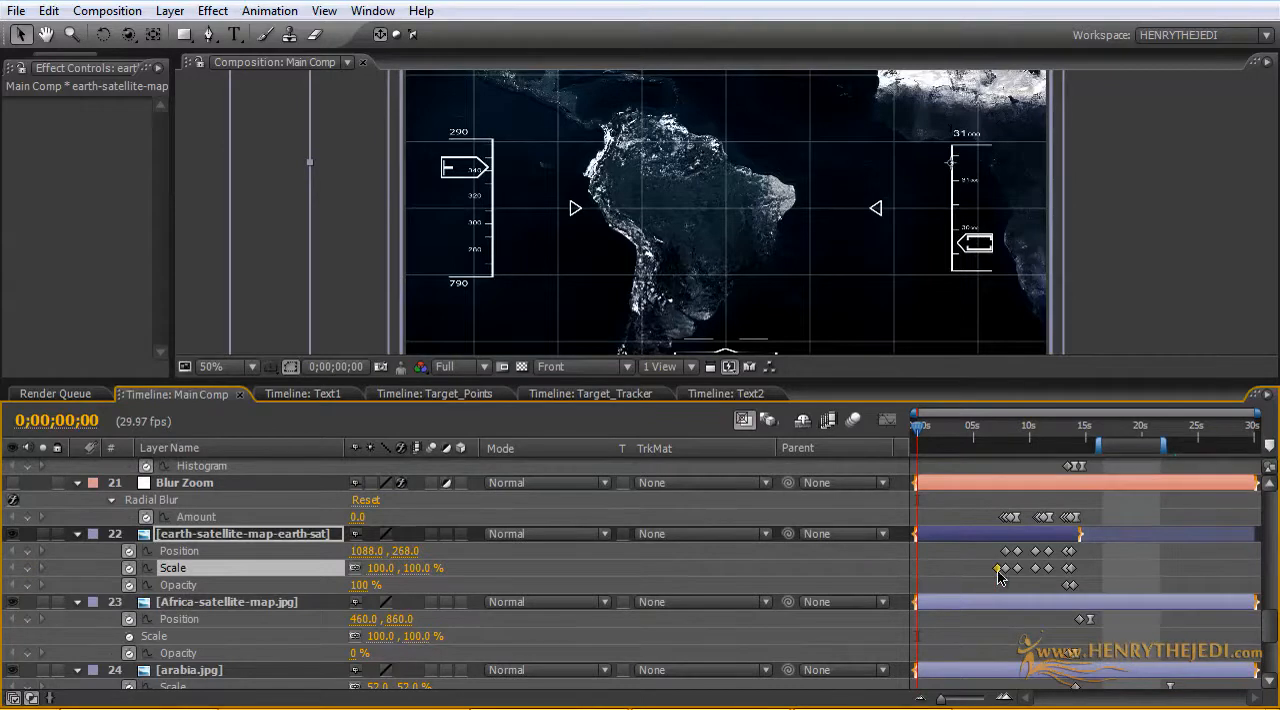
drag(917, 432, 866, 440)
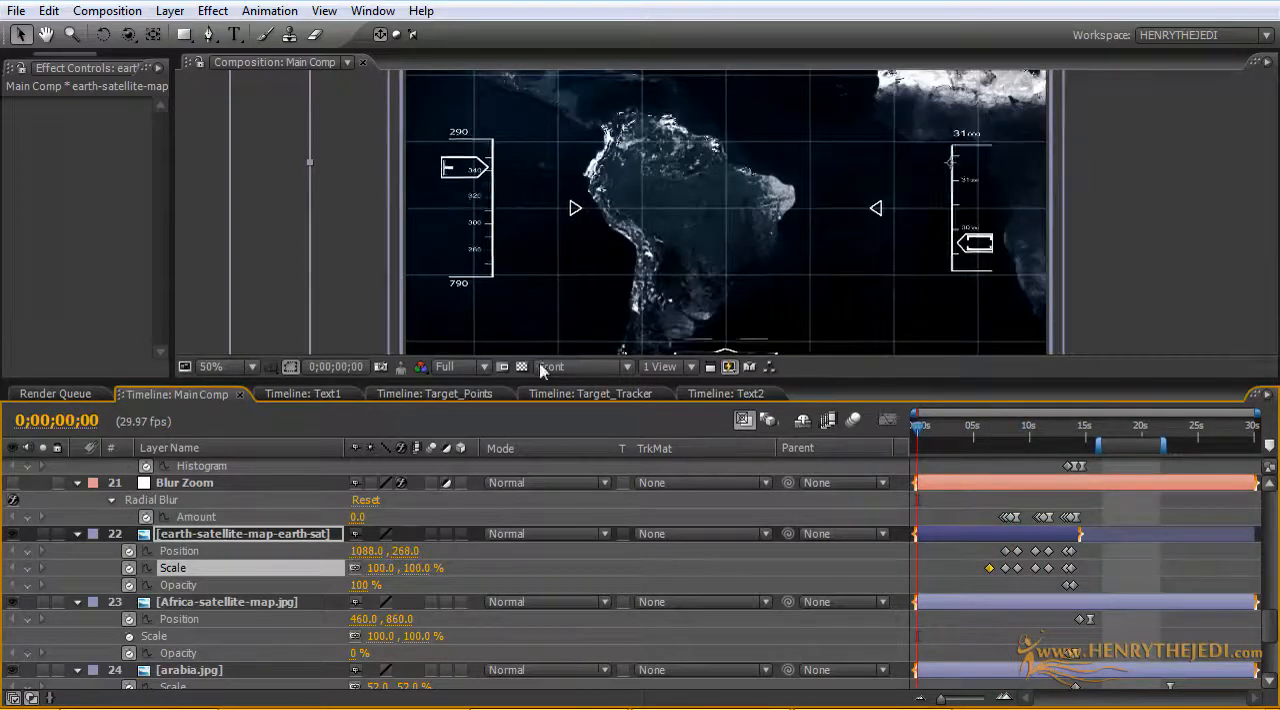
Step: Set the earth satellite map's Scale to 88% at the composition start so it zooms in slowly
scroll(588, 279, down, 2)
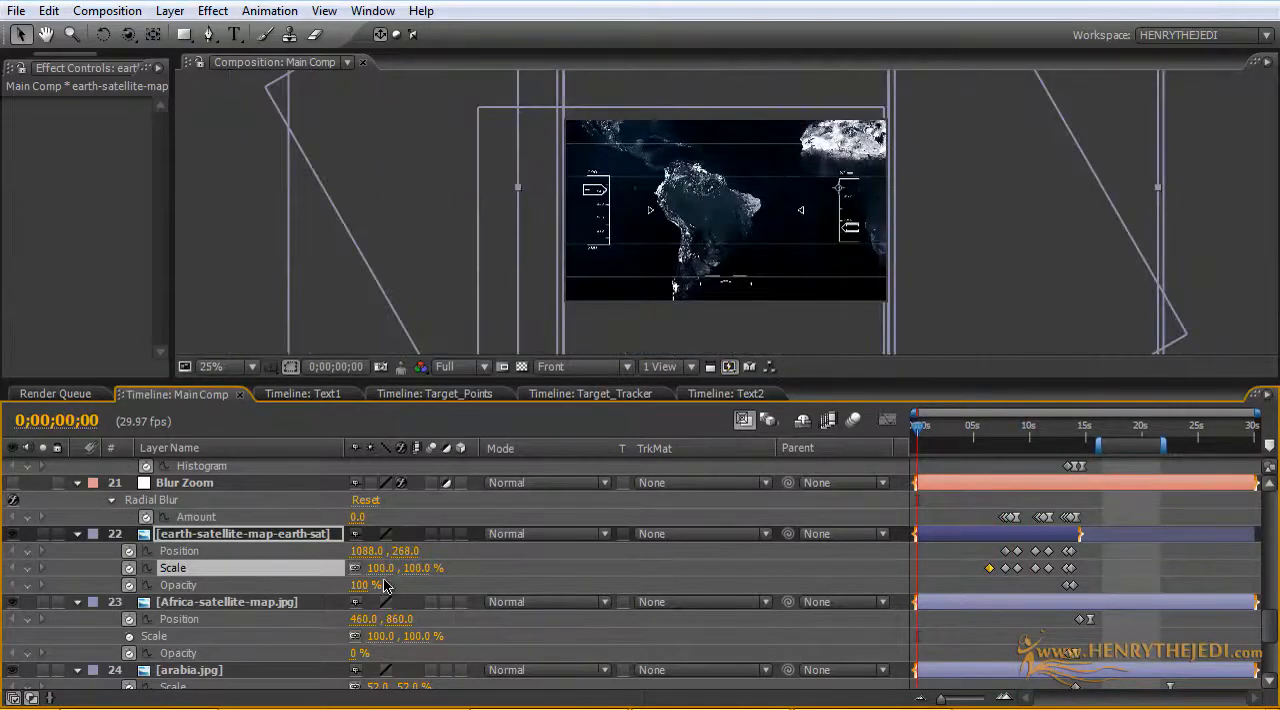
drag(417, 567, 404, 567)
key(period)
key(period)
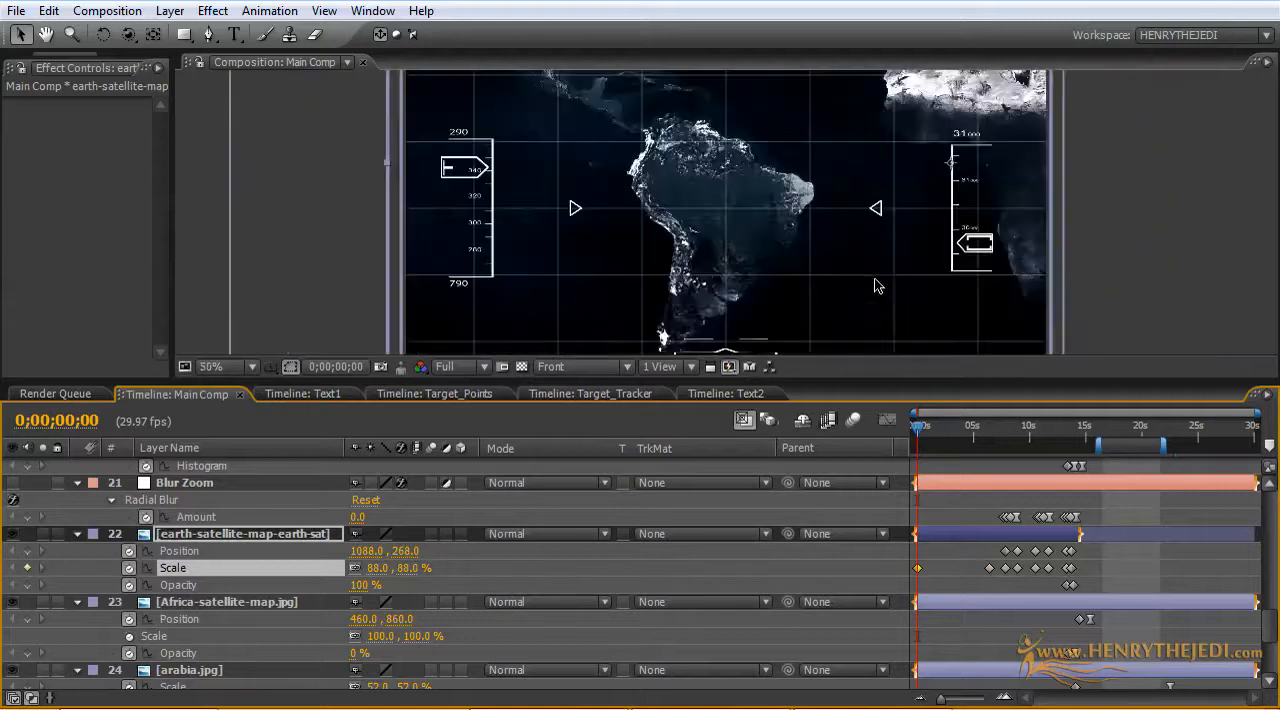
Step: At 0;00;10;15, set the earth satellite map's Scale to 59%
drag(918, 430, 1019, 430)
mouse_move(1019, 430)
mouse_down()
mouse_move(1094, 428)
mouse_move(1021, 428)
mouse_move(1034, 428)
mouse_up()
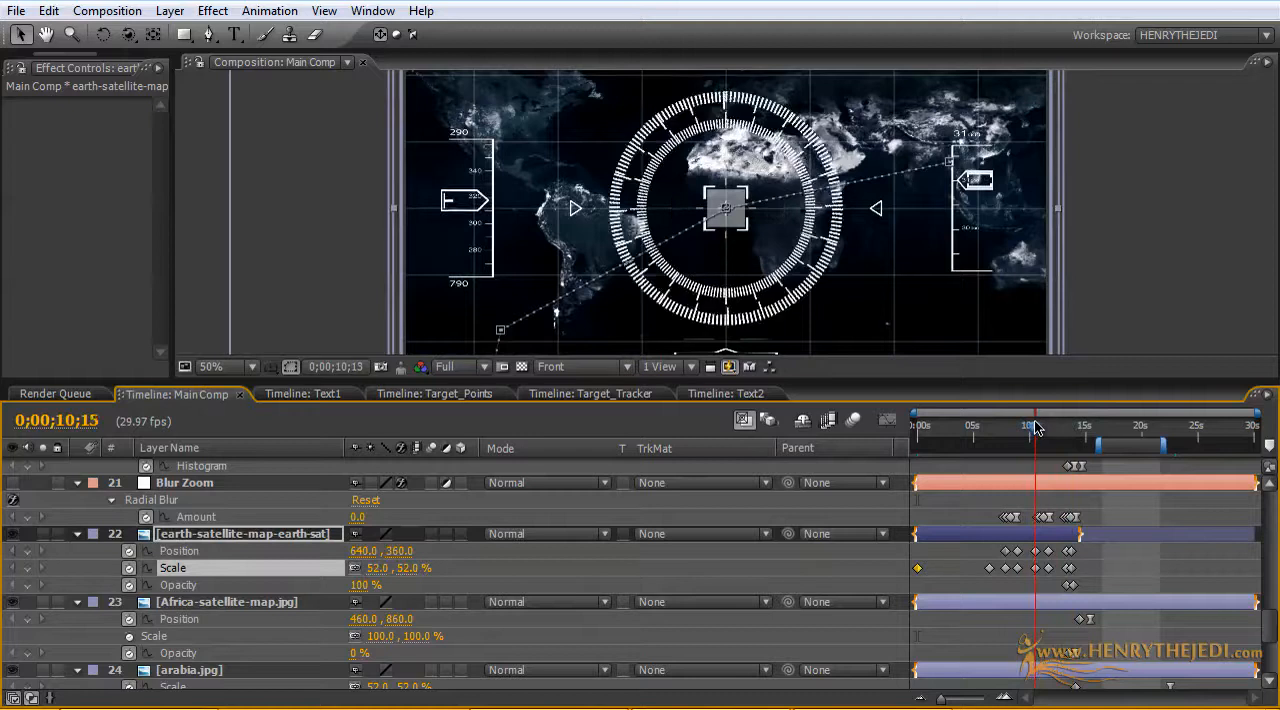
click(533, 580)
drag(405, 568, 414, 569)
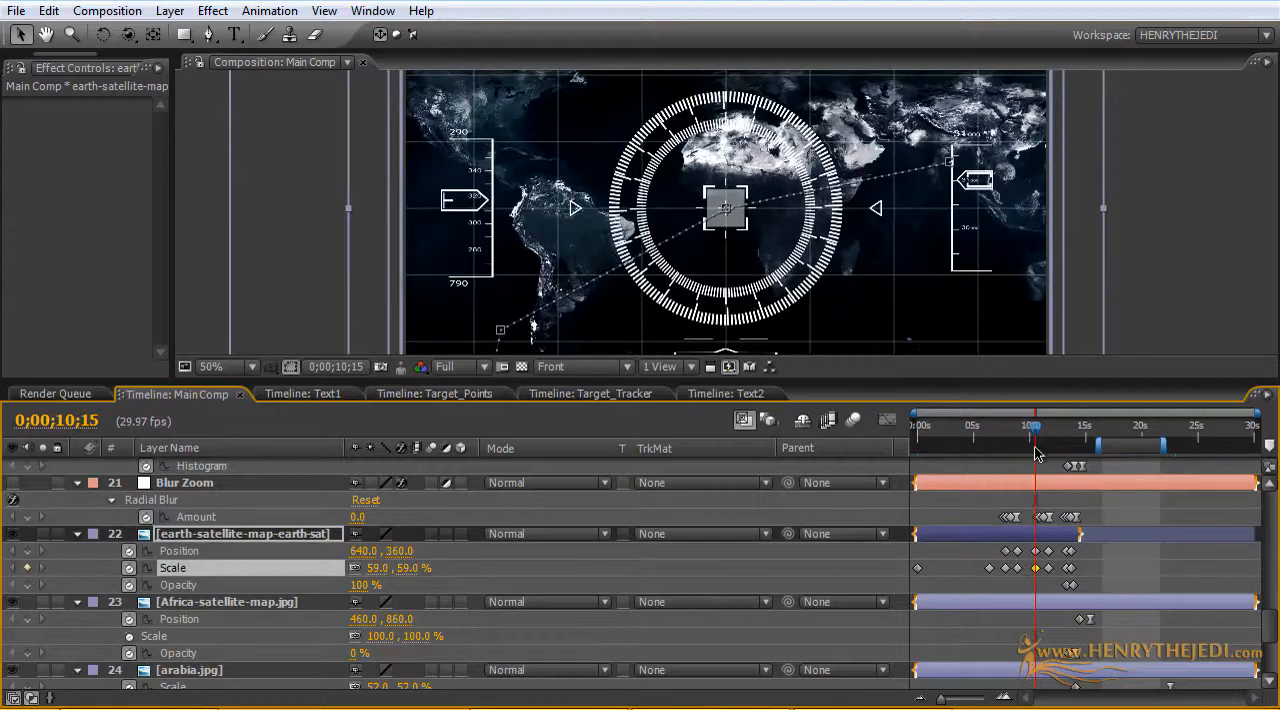
Step: At 0;00;13;08, set the earth satellite map's Scale to 121%
drag(1035, 437, 1066, 437)
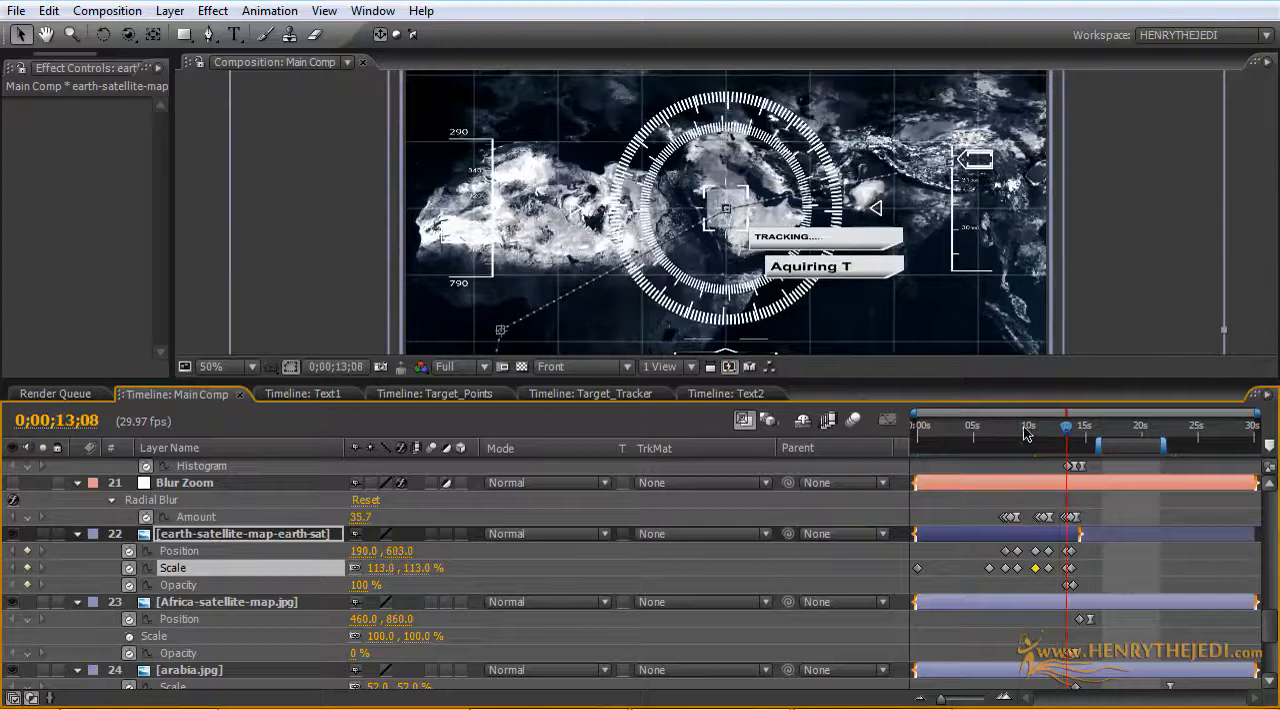
drag(916, 418, 998, 418)
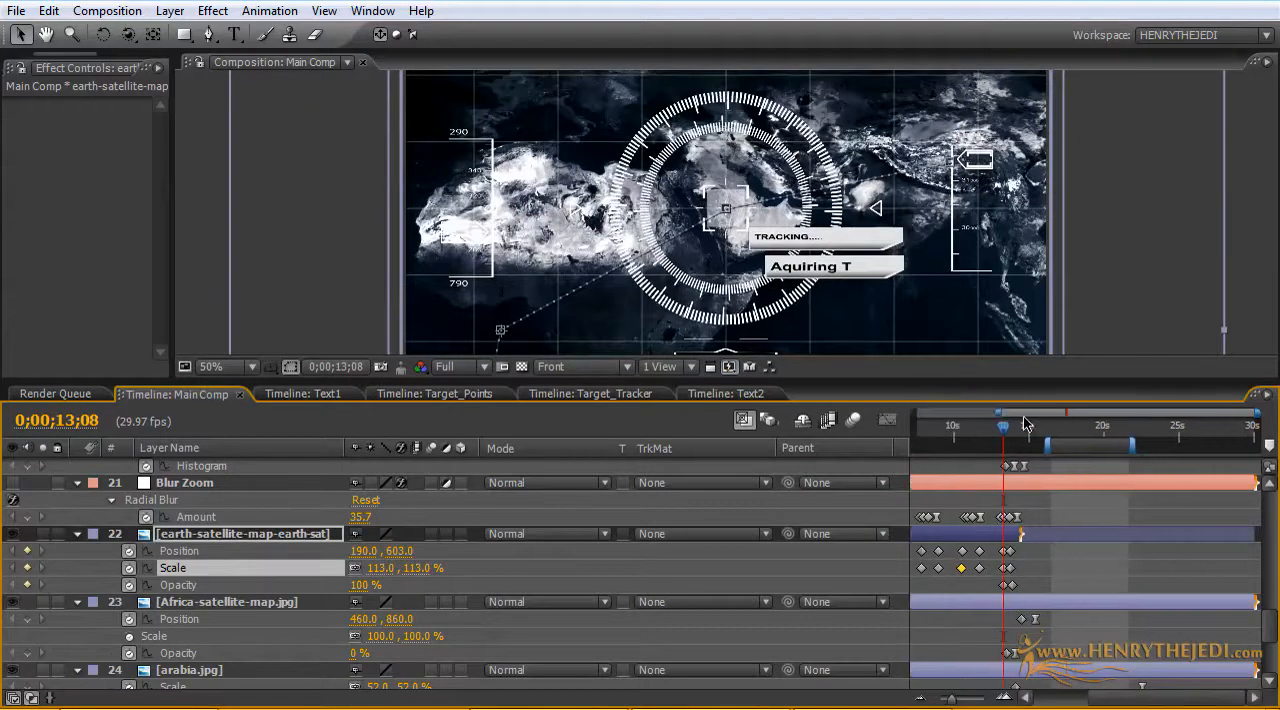
drag(1258, 414, 1119, 414)
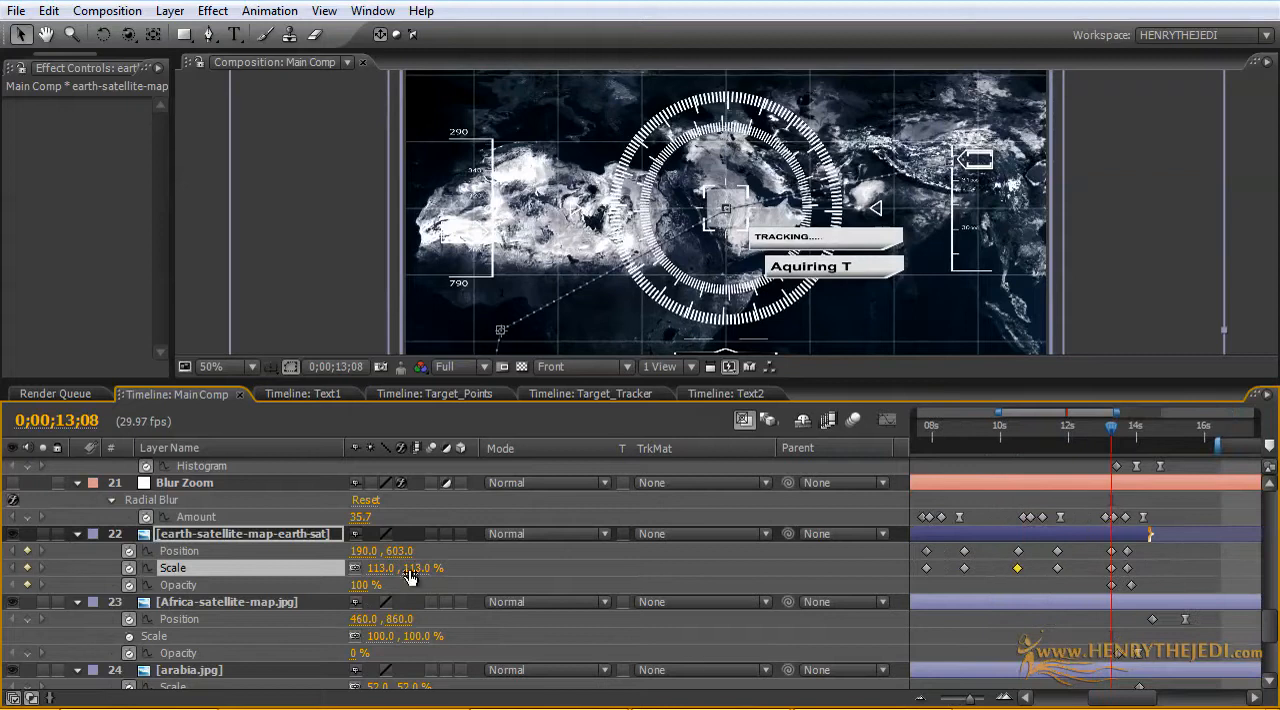
drag(418, 568, 425, 568)
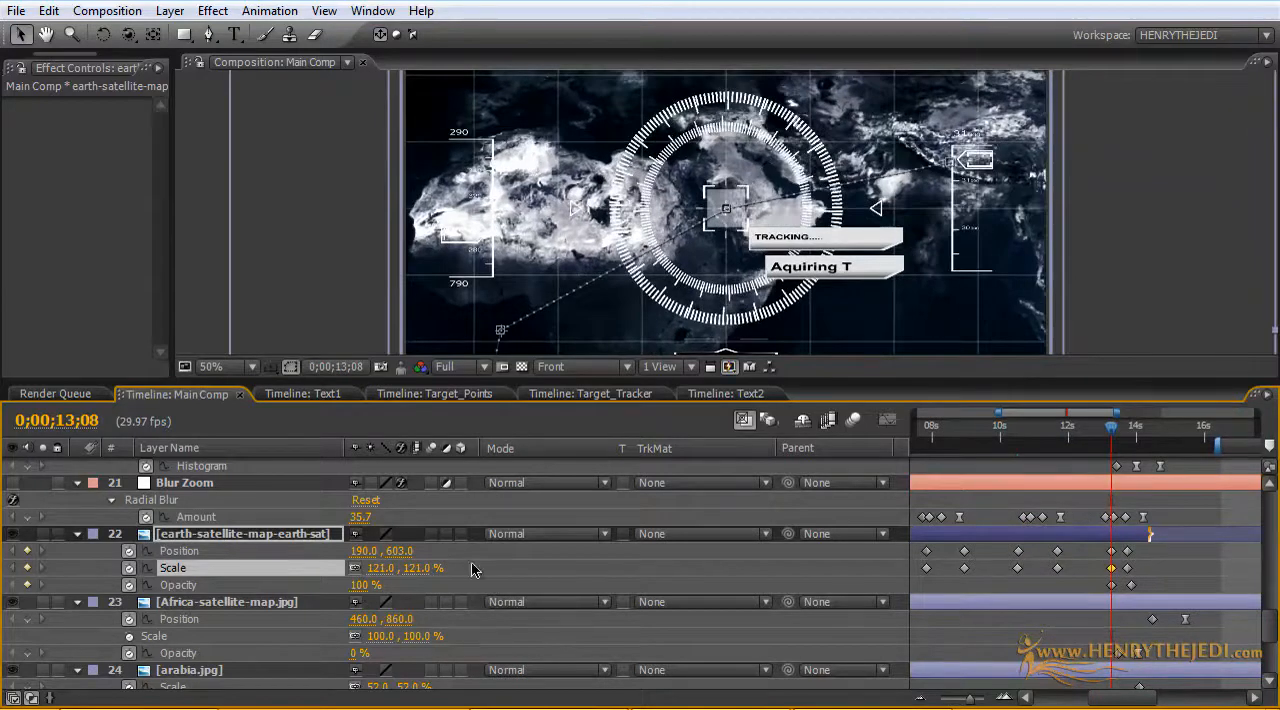
Step: Animate the Scale of Africa-satellite-map.jpg from 100% at about 13.5 seconds to 107% at about 0;00;14;20
drag(1108, 440, 1136, 433)
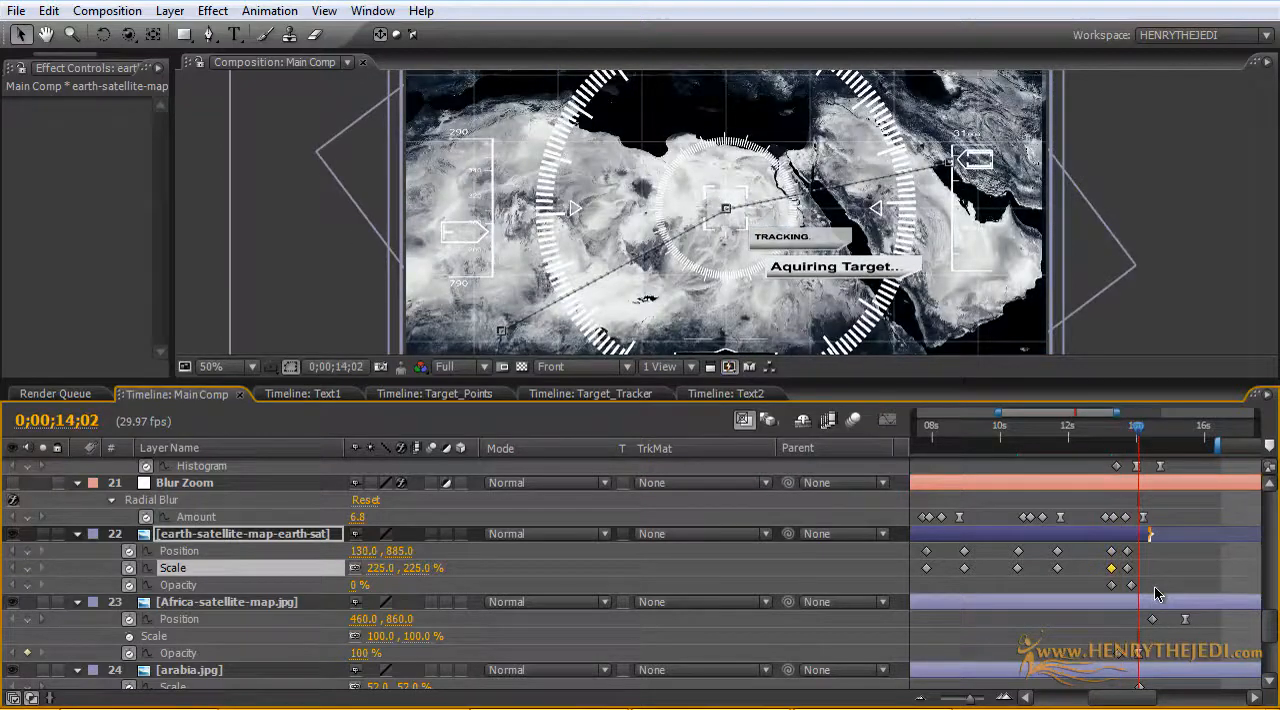
scroll(1155, 593, down, 3)
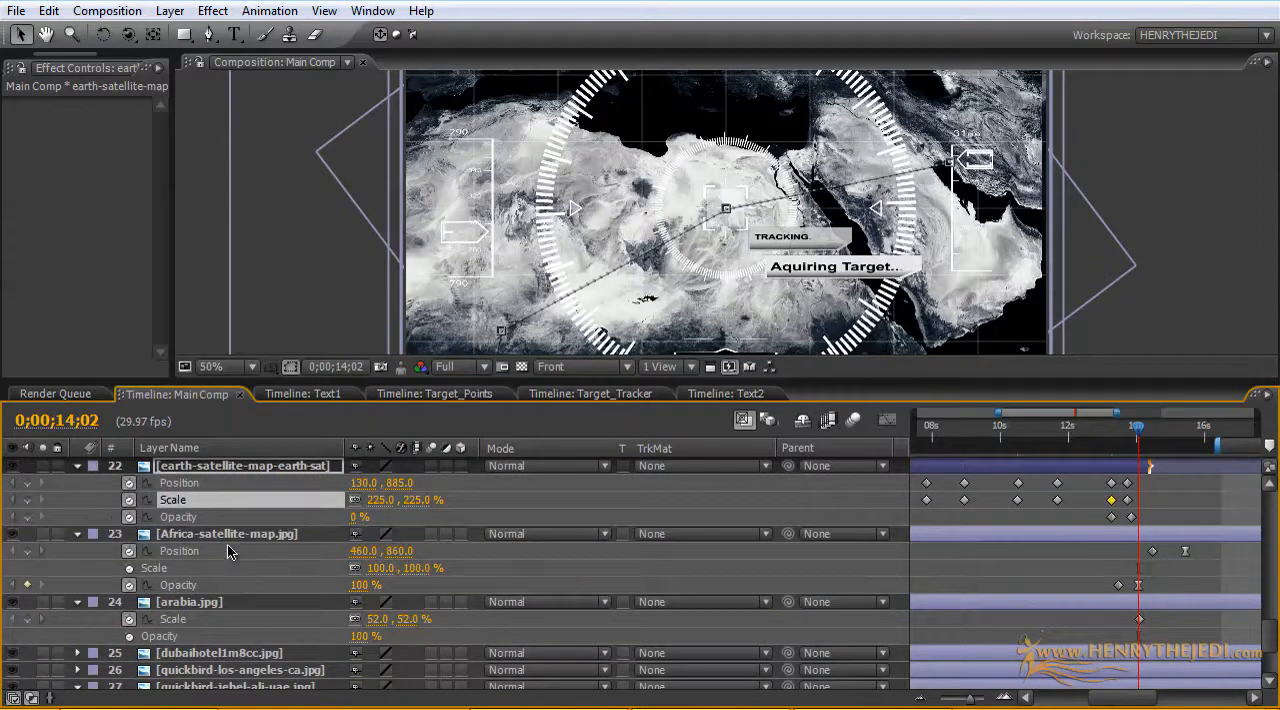
click(128, 568)
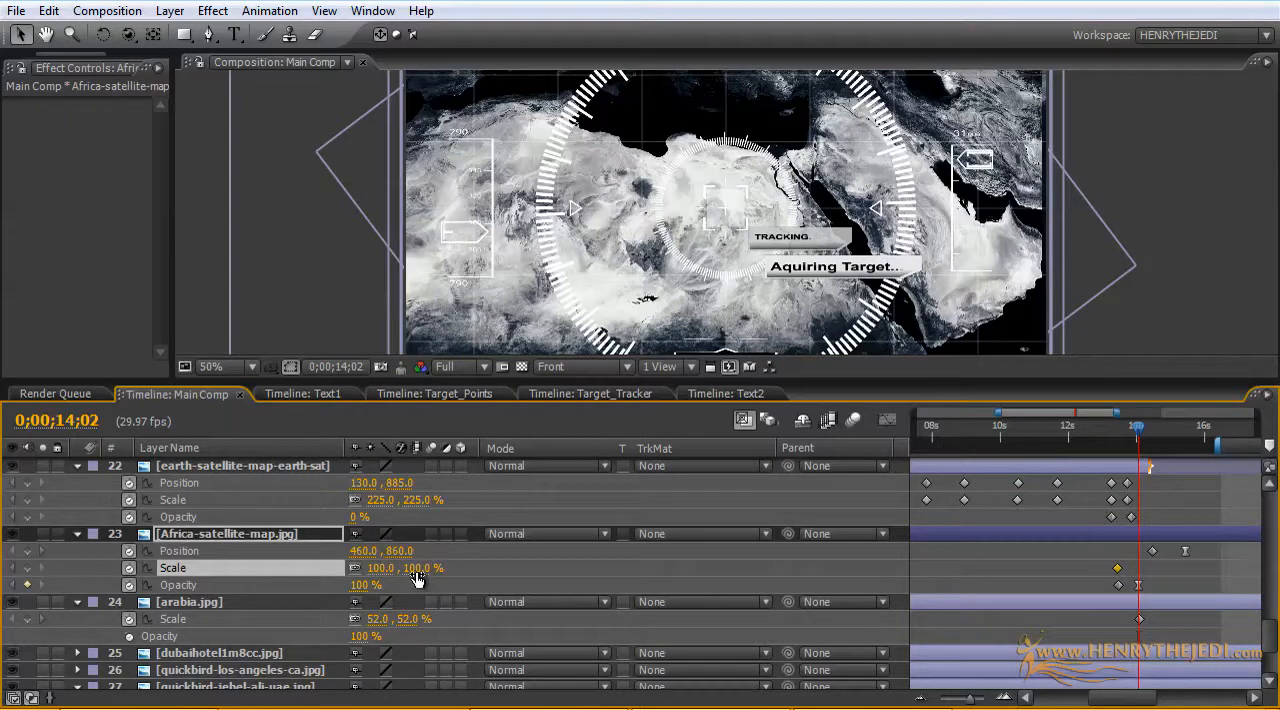
drag(417, 578, 424, 568)
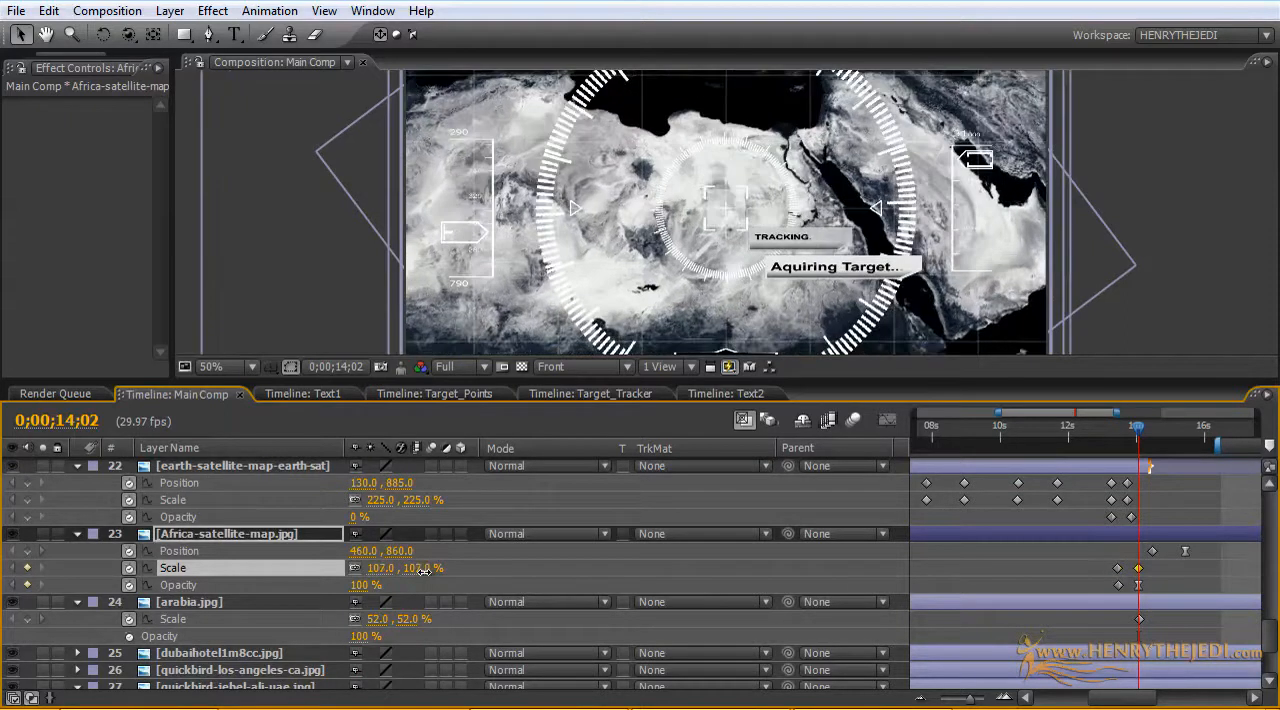
mouse_move(1143, 430)
mouse_down()
mouse_move(1117, 434)
mouse_move(1155, 435)
mouse_up()
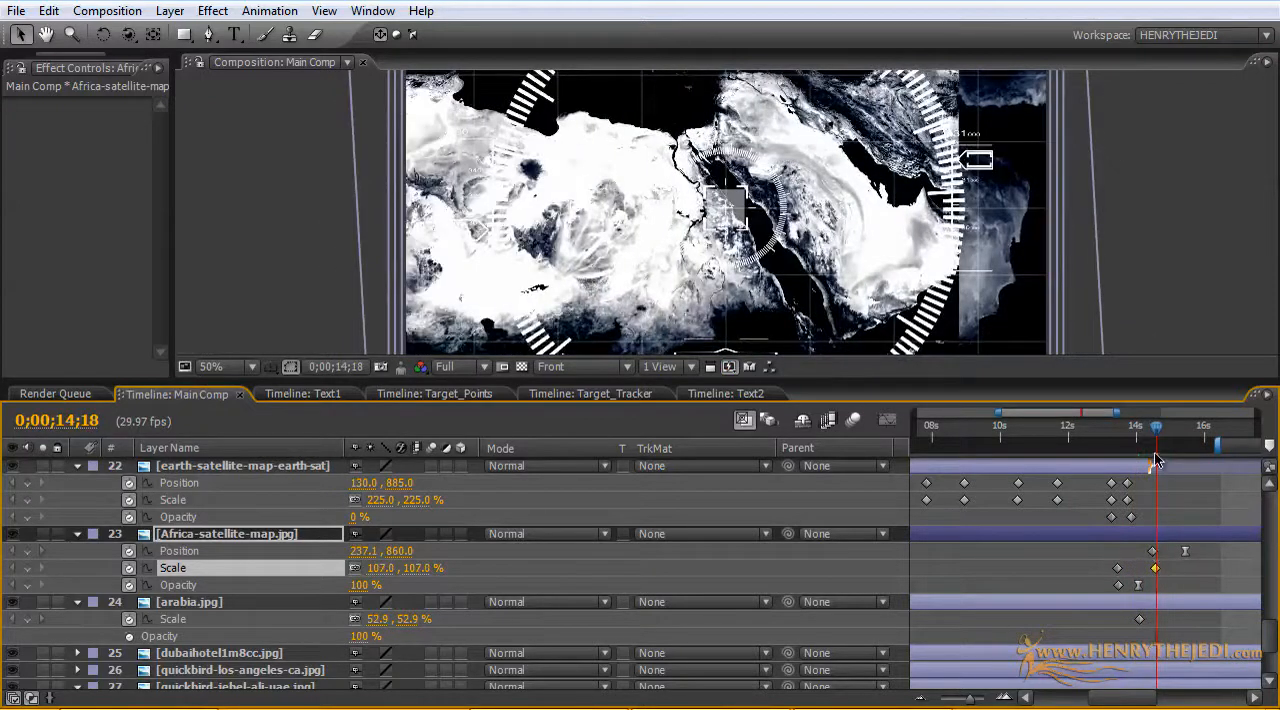
mouse_move(1157, 441)
mouse_down()
mouse_move(1113, 437)
mouse_move(1158, 438)
mouse_up()
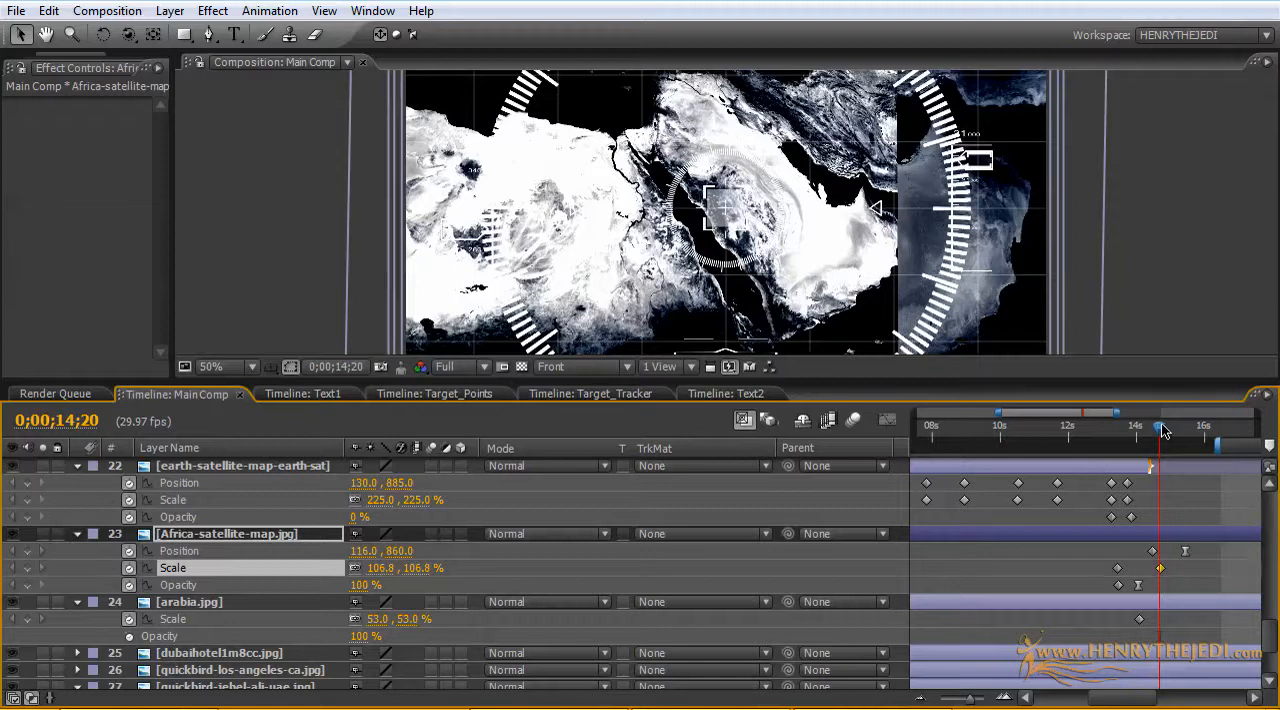
mouse_move(1163, 430)
mouse_down()
mouse_move(1120, 431)
mouse_move(1188, 432)
mouse_up()
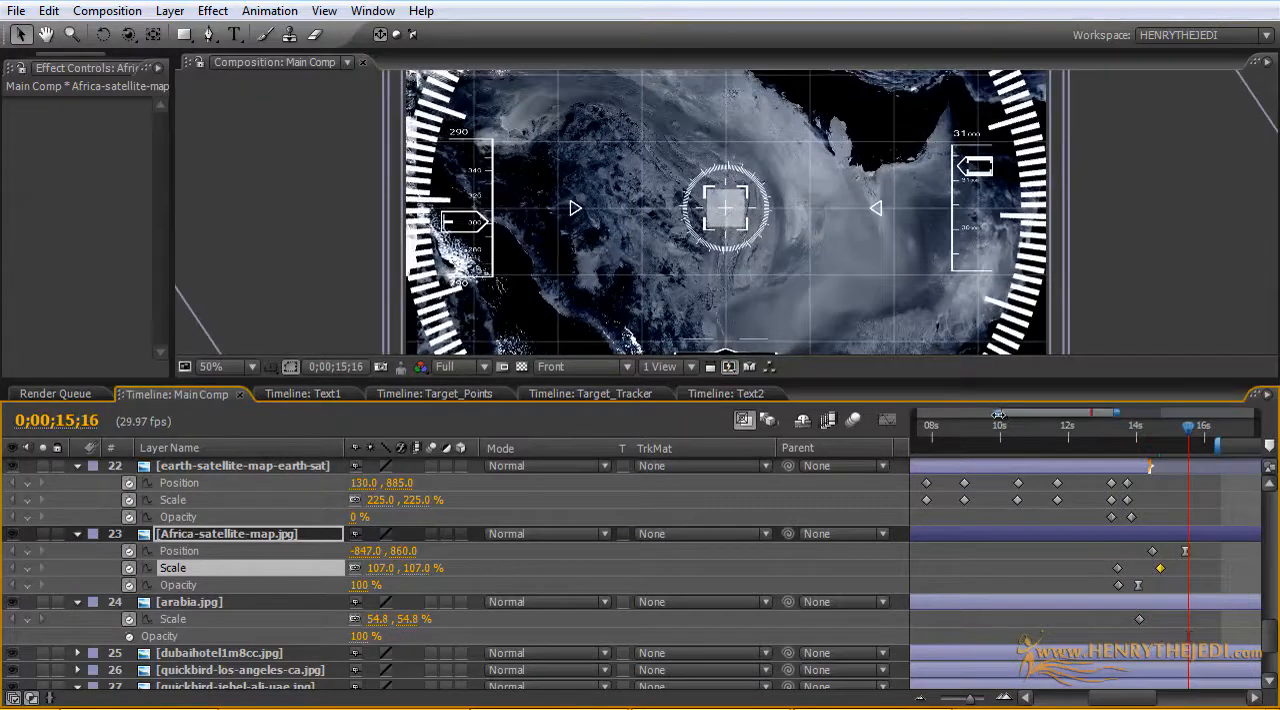
Step: Extend the work area back to the composition start and preview the HUD animation
drag(998, 414, 914, 414)
drag(1112, 414, 1258, 414)
mouse_move(1090, 428)
mouse_down()
mouse_move(1174, 432)
mouse_move(915, 440)
mouse_up()
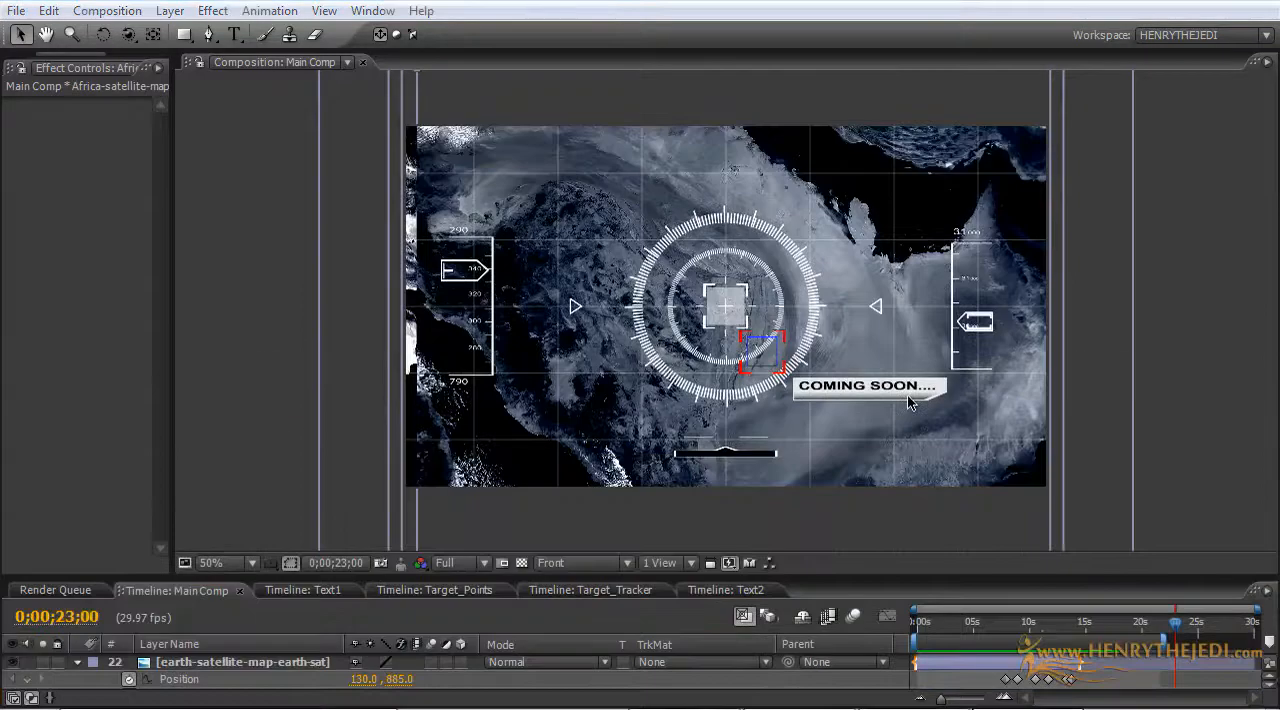
click(907, 395)
key(period)
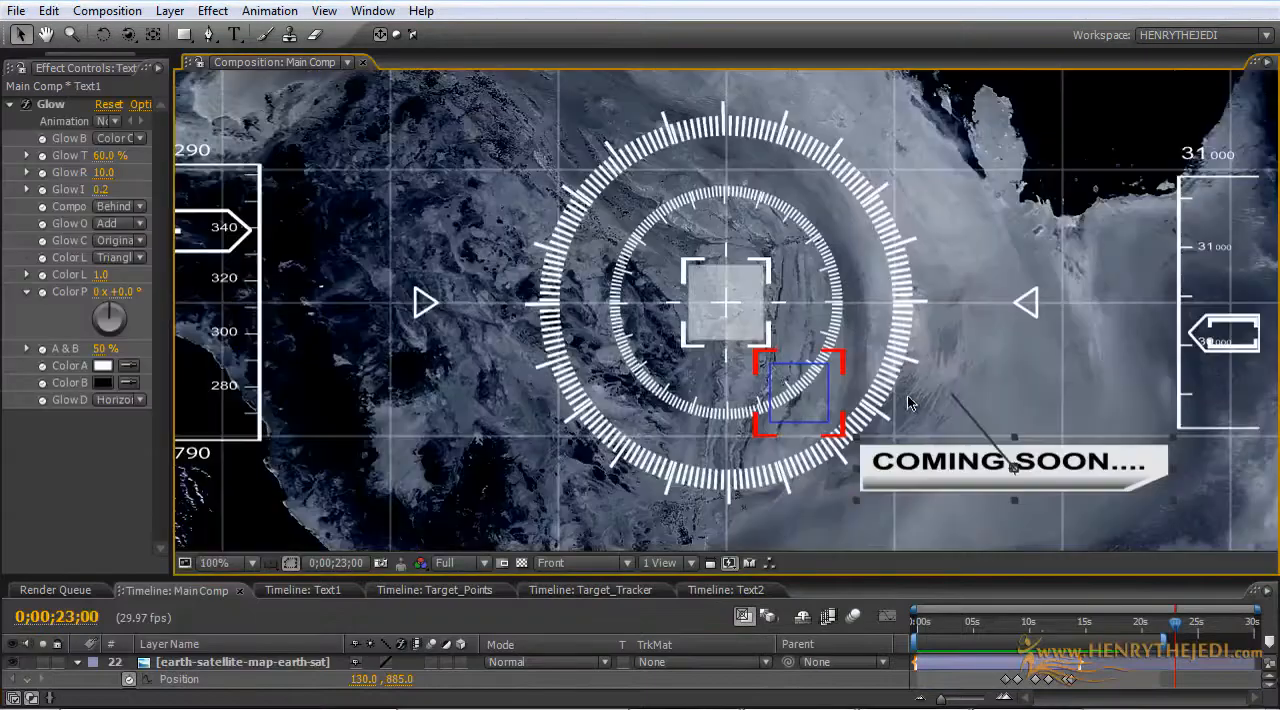
drag(761, 580, 749, 604)
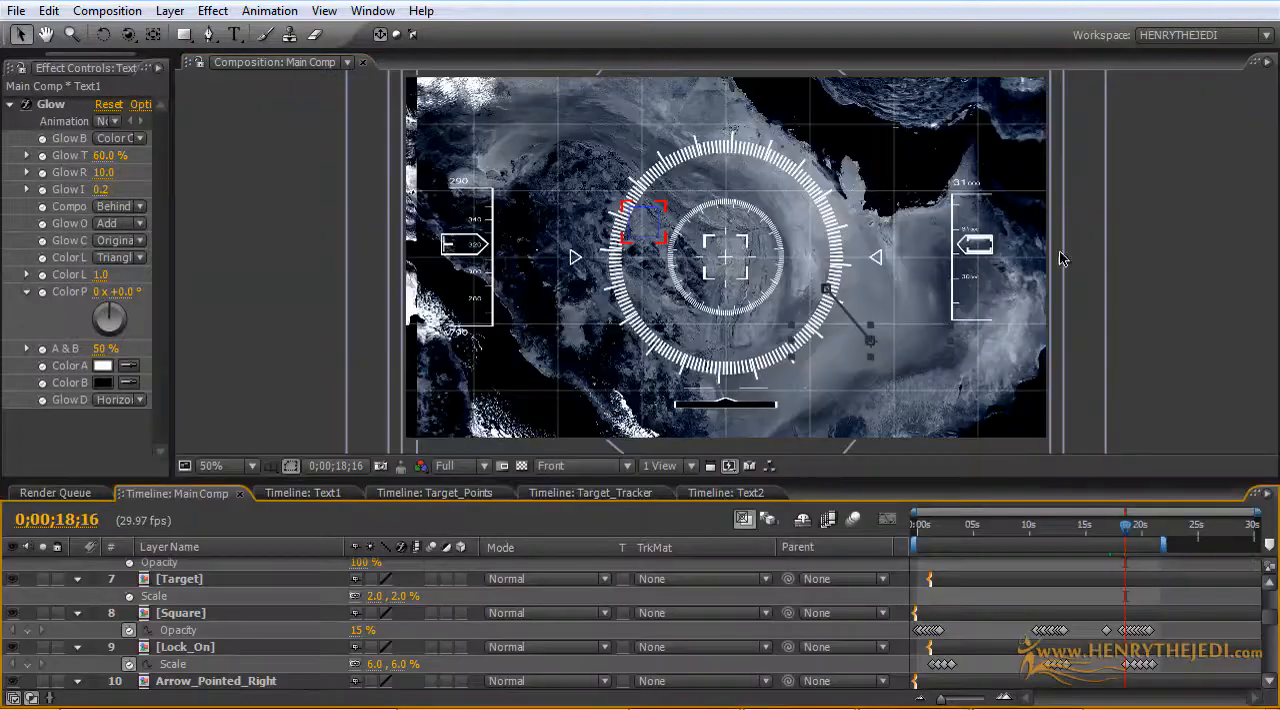
Step: Delete the early Rotation keyframes of the Lock_On_Rotator layer, before 0;00;18;13
drag(909, 510, 1045, 535)
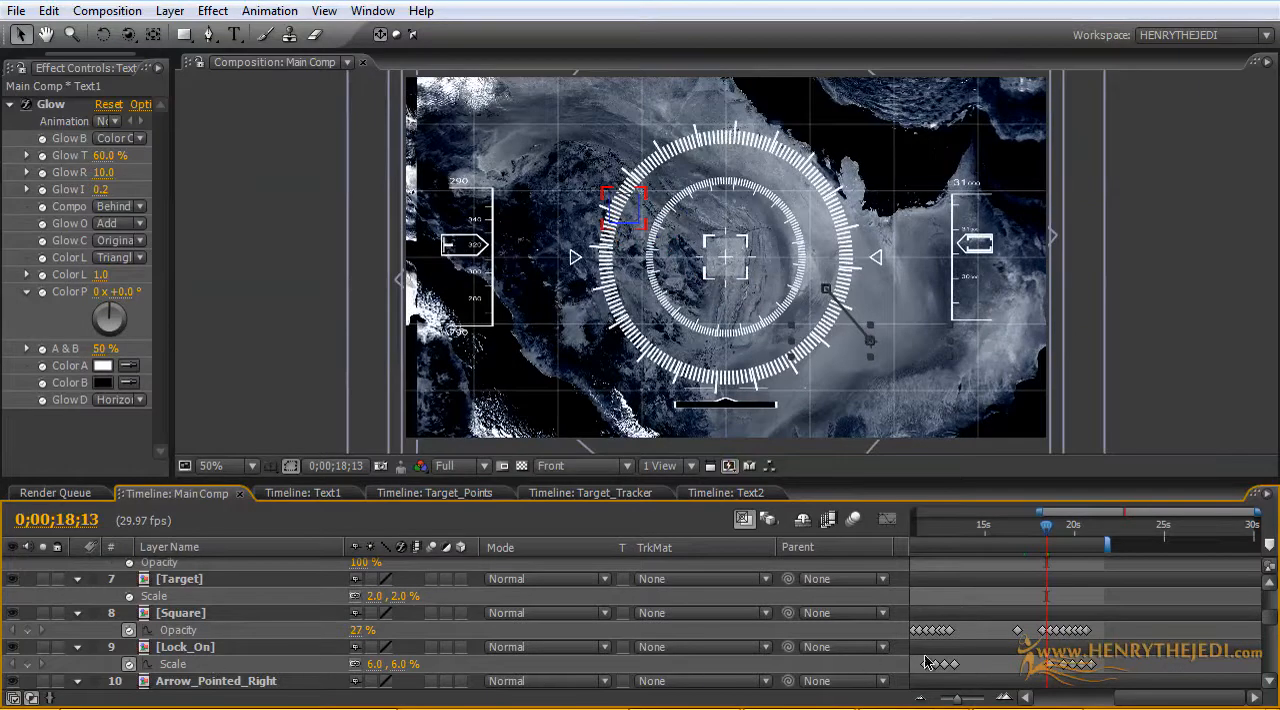
drag(975, 671, 922, 668)
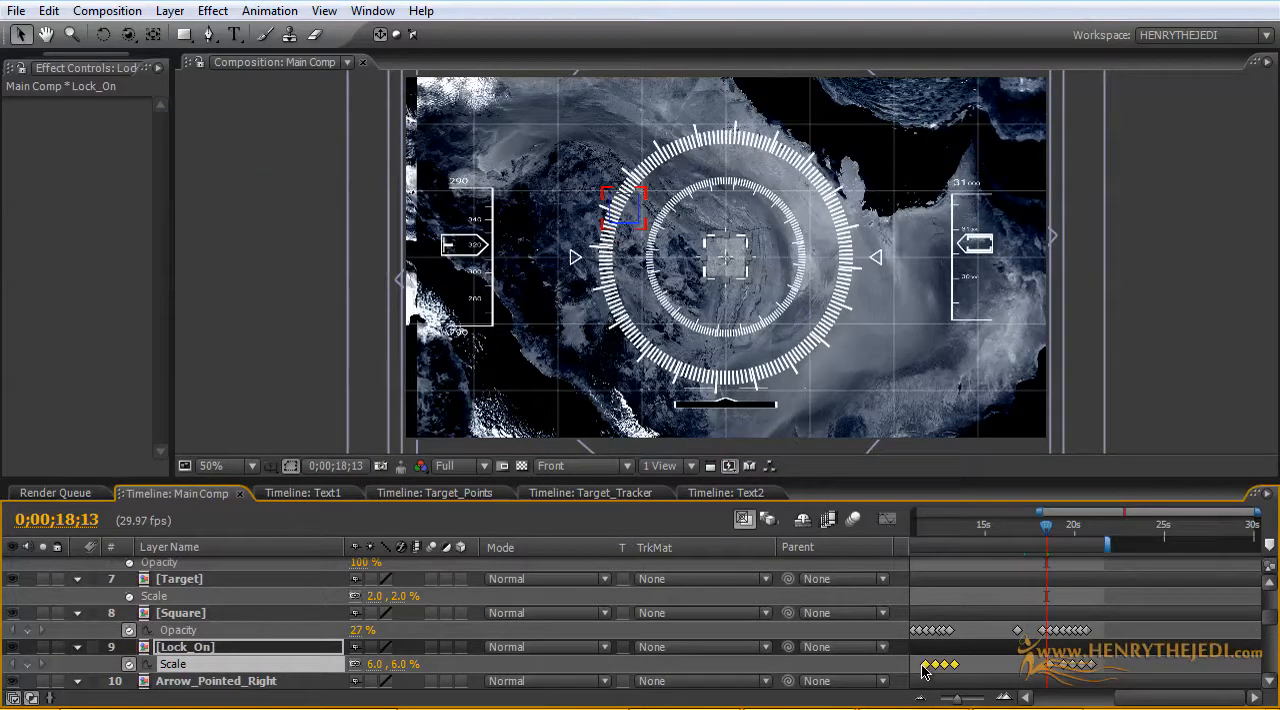
click(196, 650)
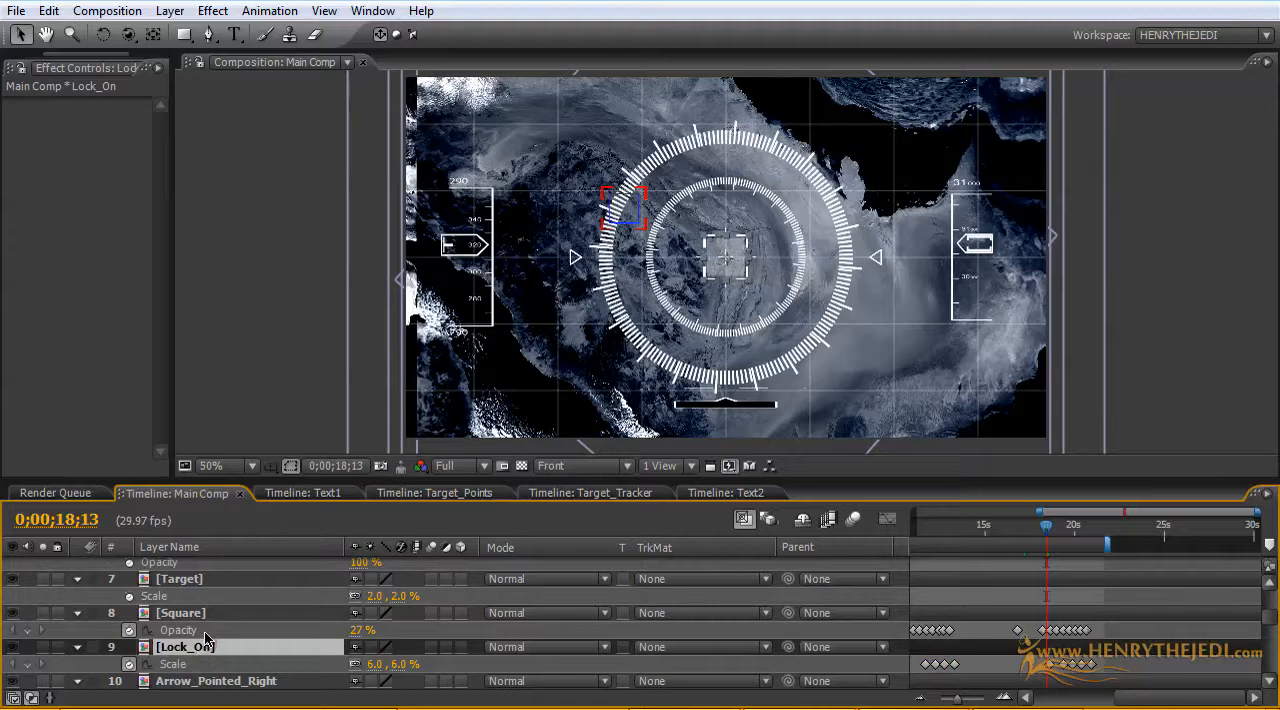
scroll(213, 620, down, 8)
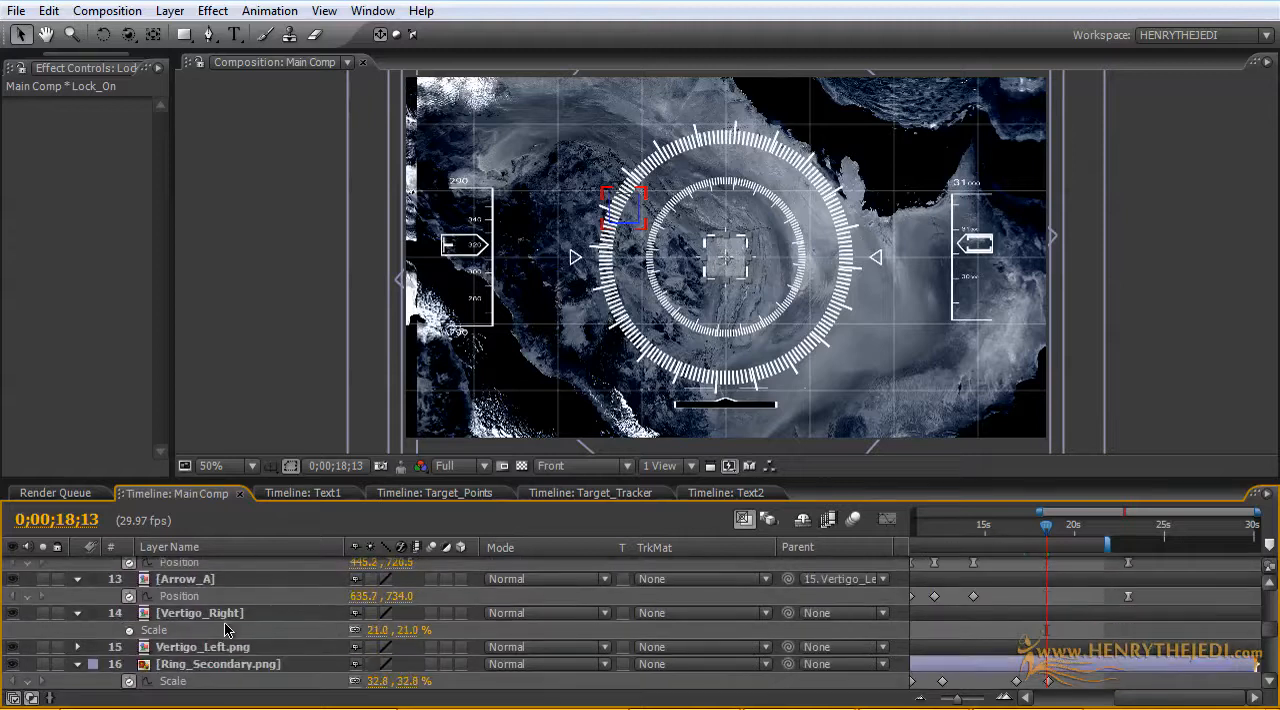
scroll(226, 625, up, 8)
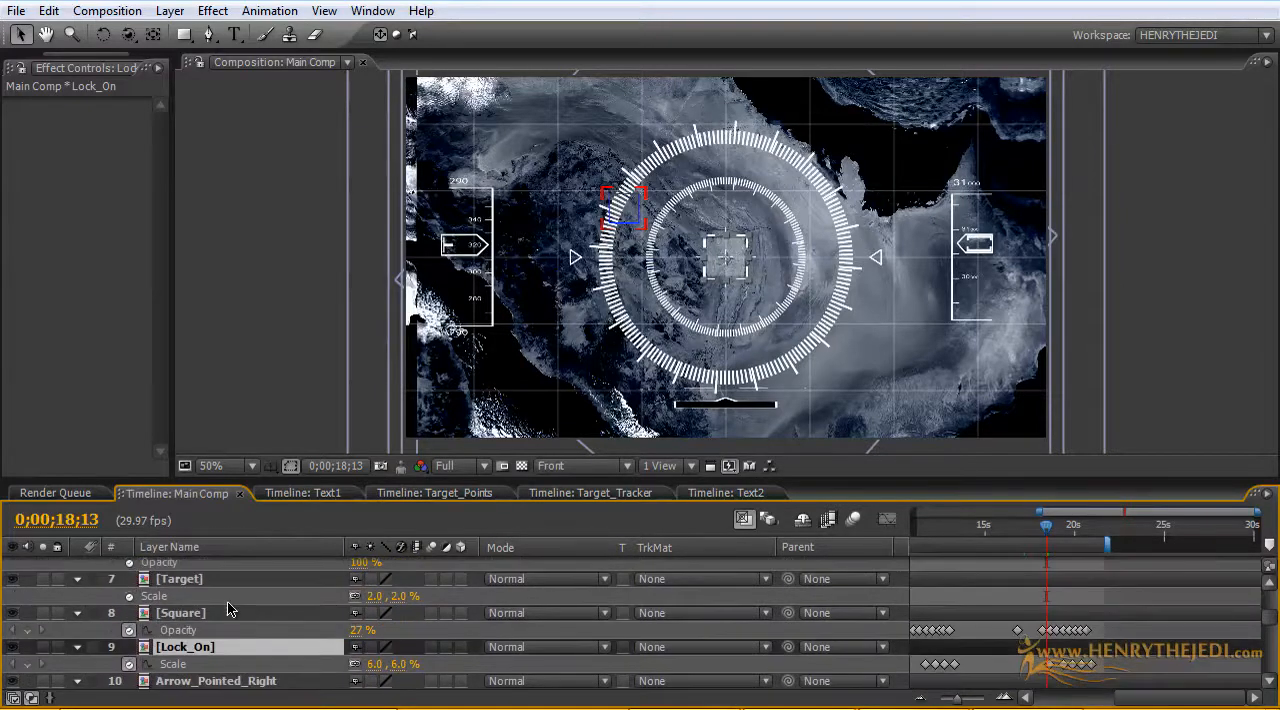
click(222, 617)
scroll(222, 617, up, 2)
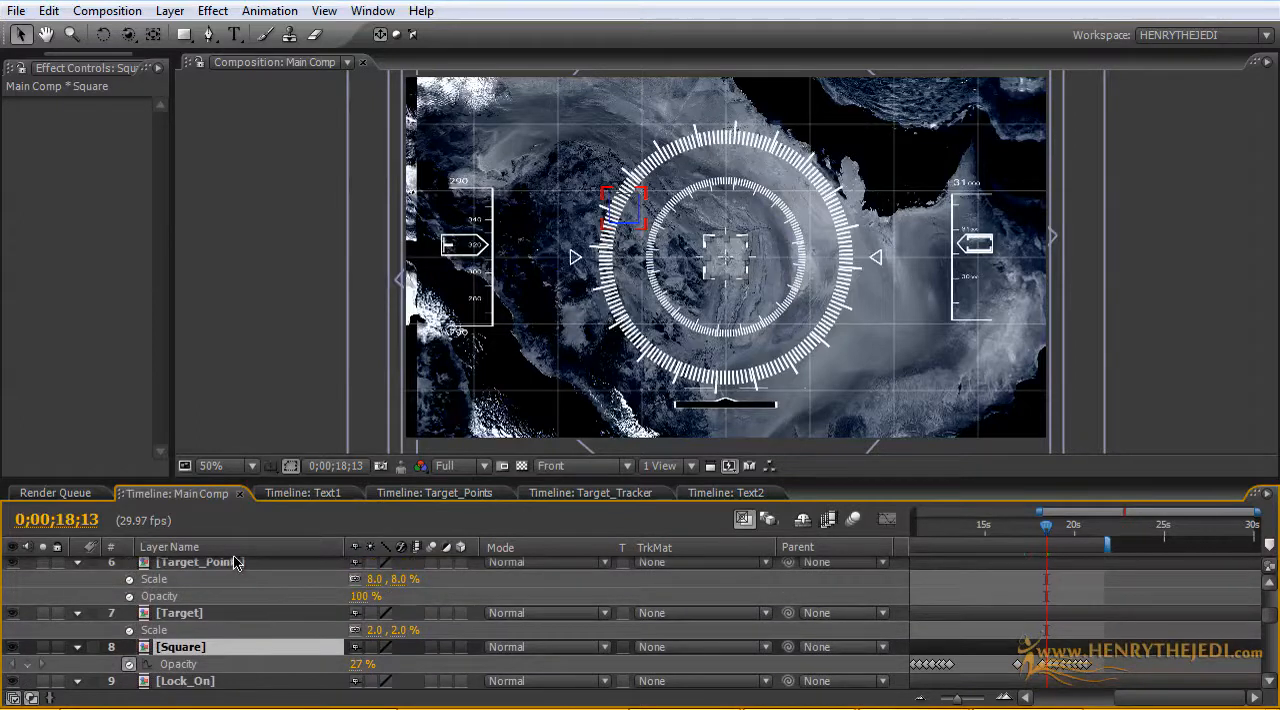
click(233, 562)
scroll(234, 561, up, 4)
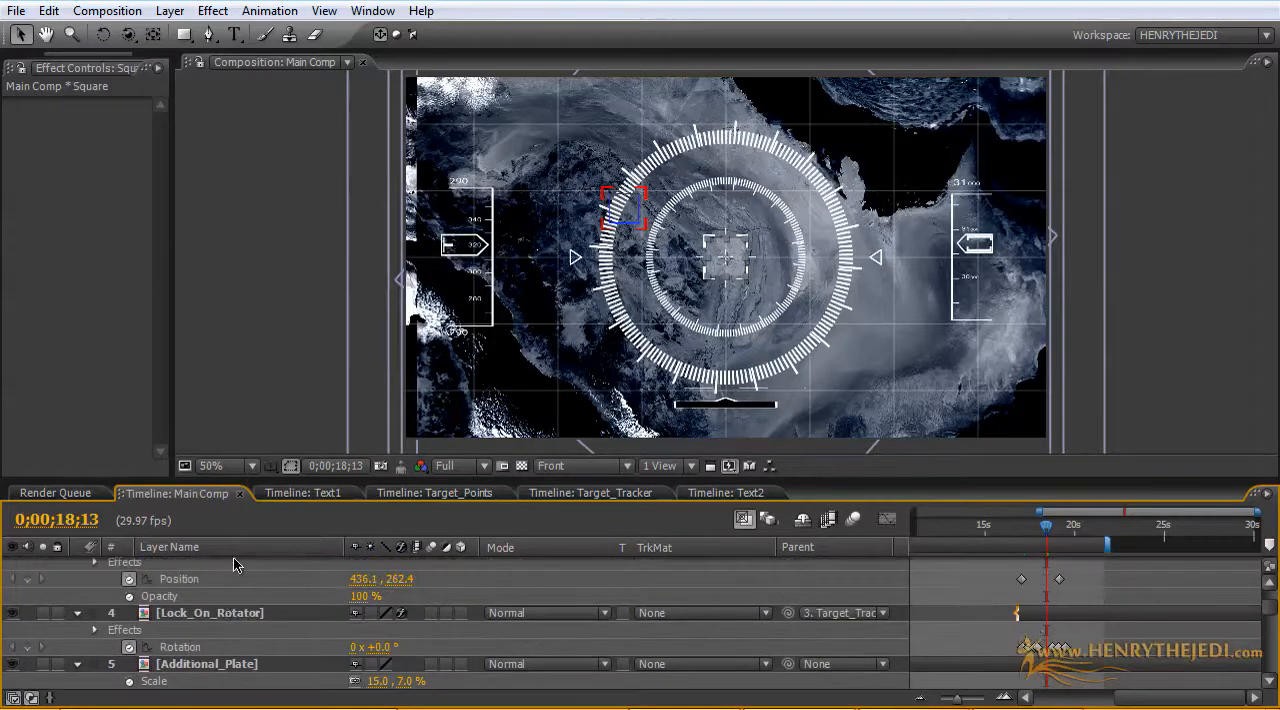
click(230, 613)
drag(1008, 648, 1040, 655)
key(Delete)
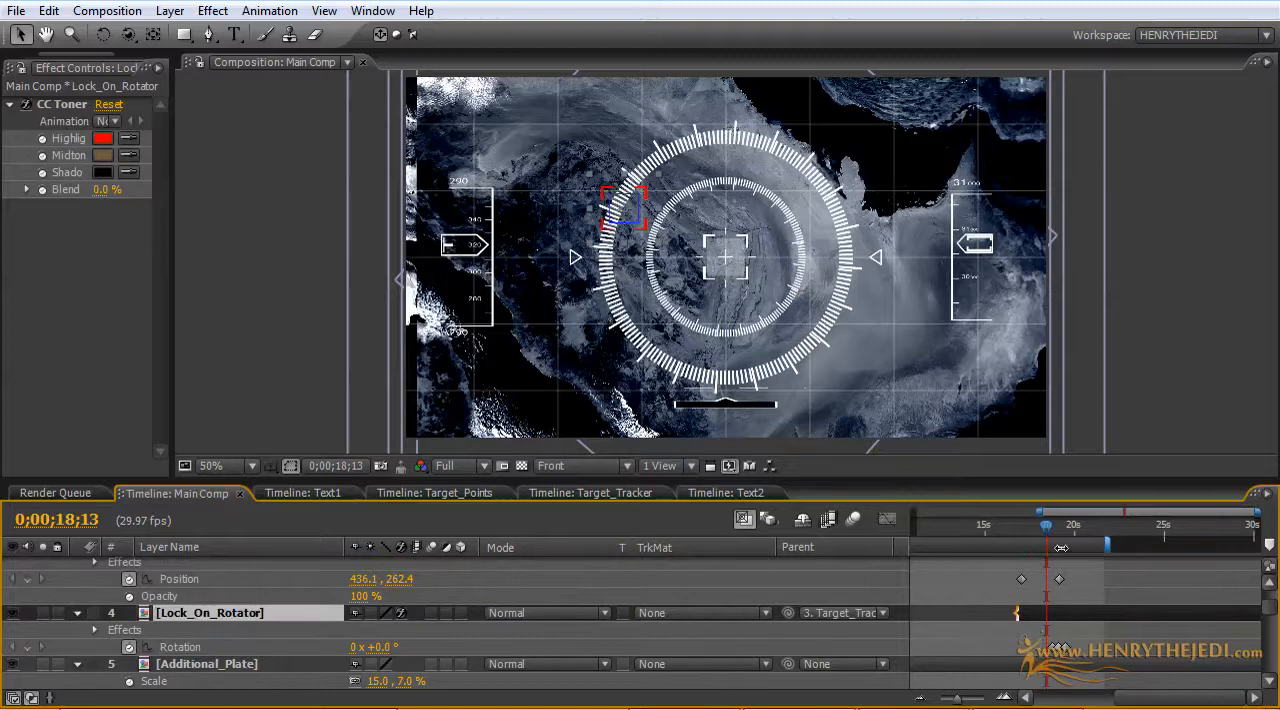
Step: Clean up and retime the Rotation keyframes of the Lock_On_Rotator layer so the spin starts from 0° at 0;00;18;15
drag(1048, 537, 1064, 534)
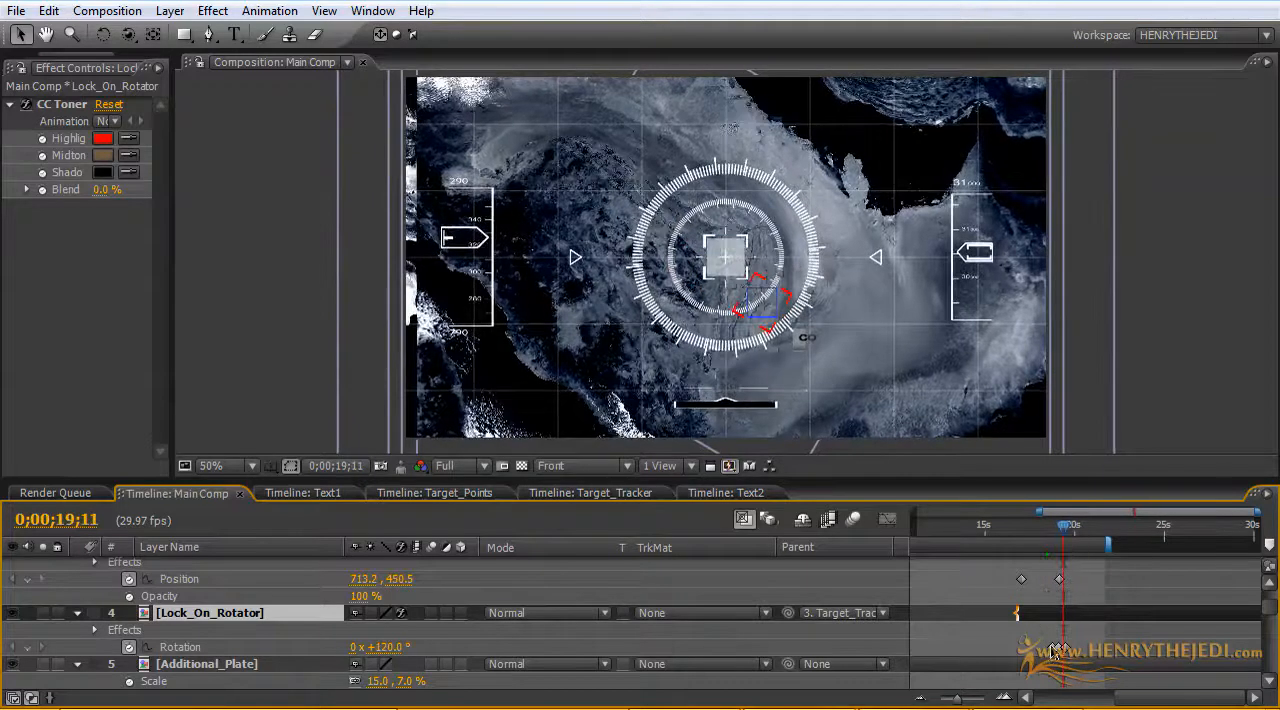
click(1047, 649)
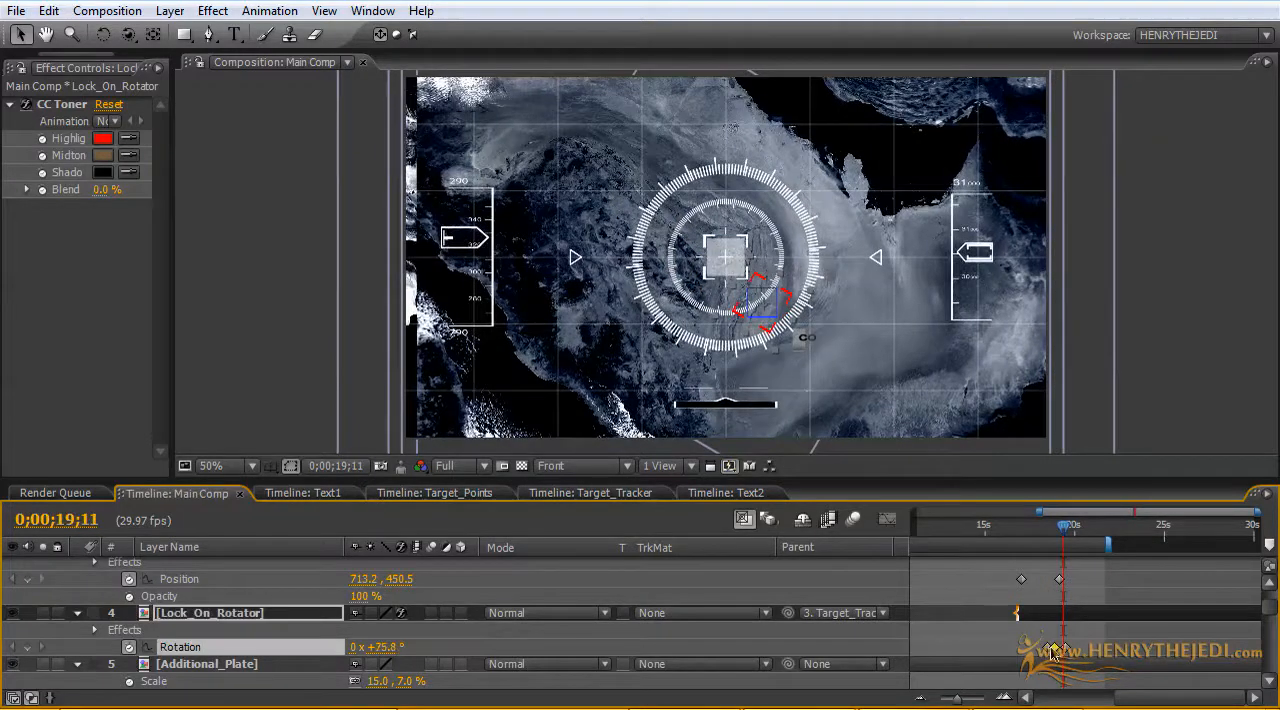
drag(1067, 538, 1059, 538)
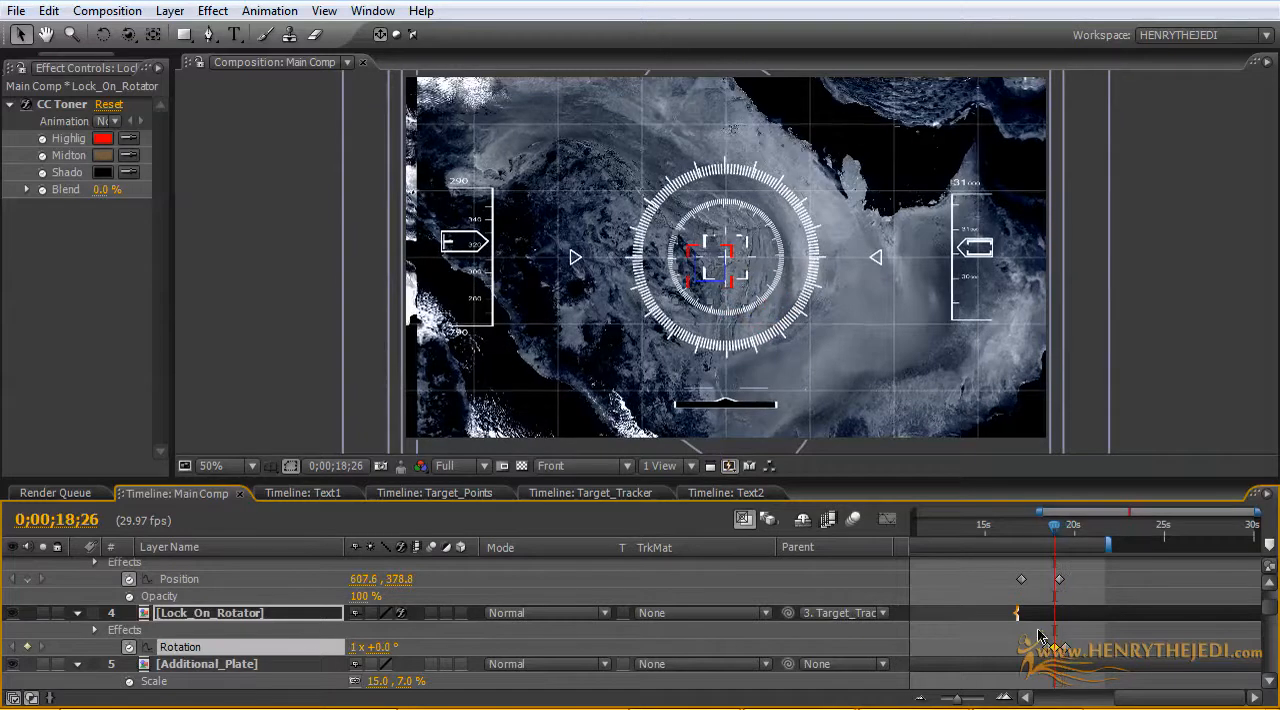
key(Delete)
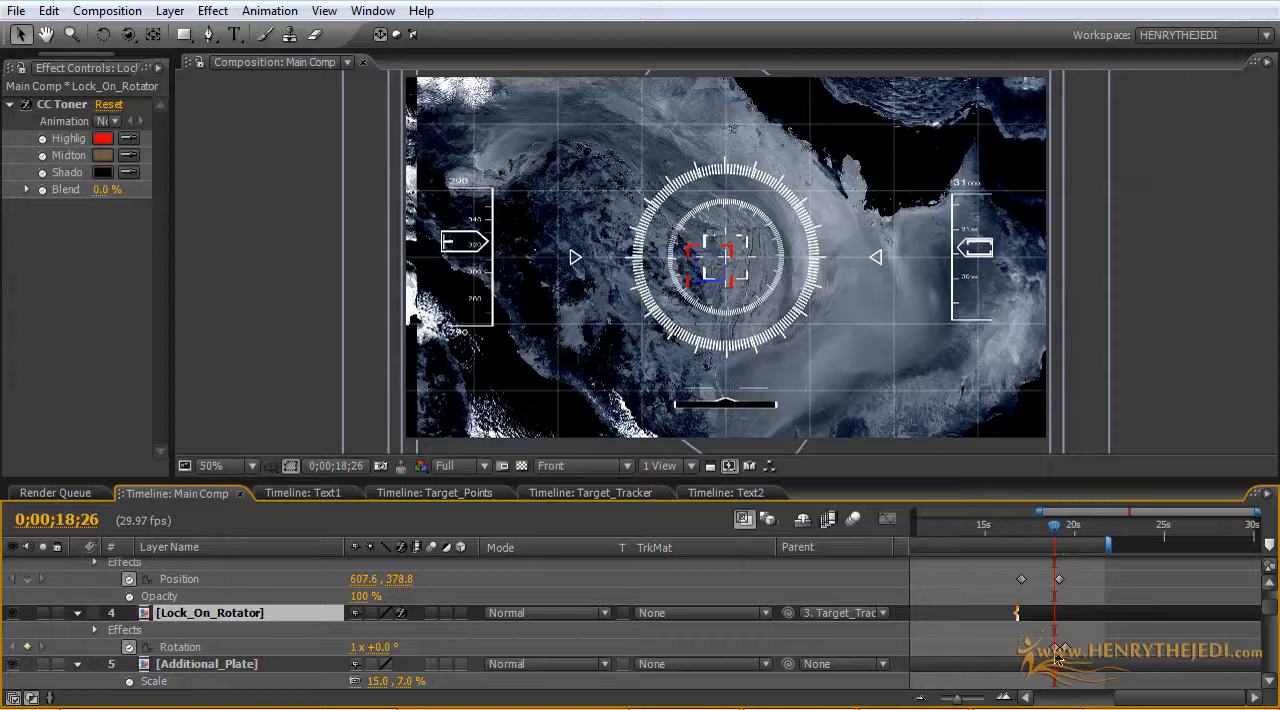
click(1053, 651)
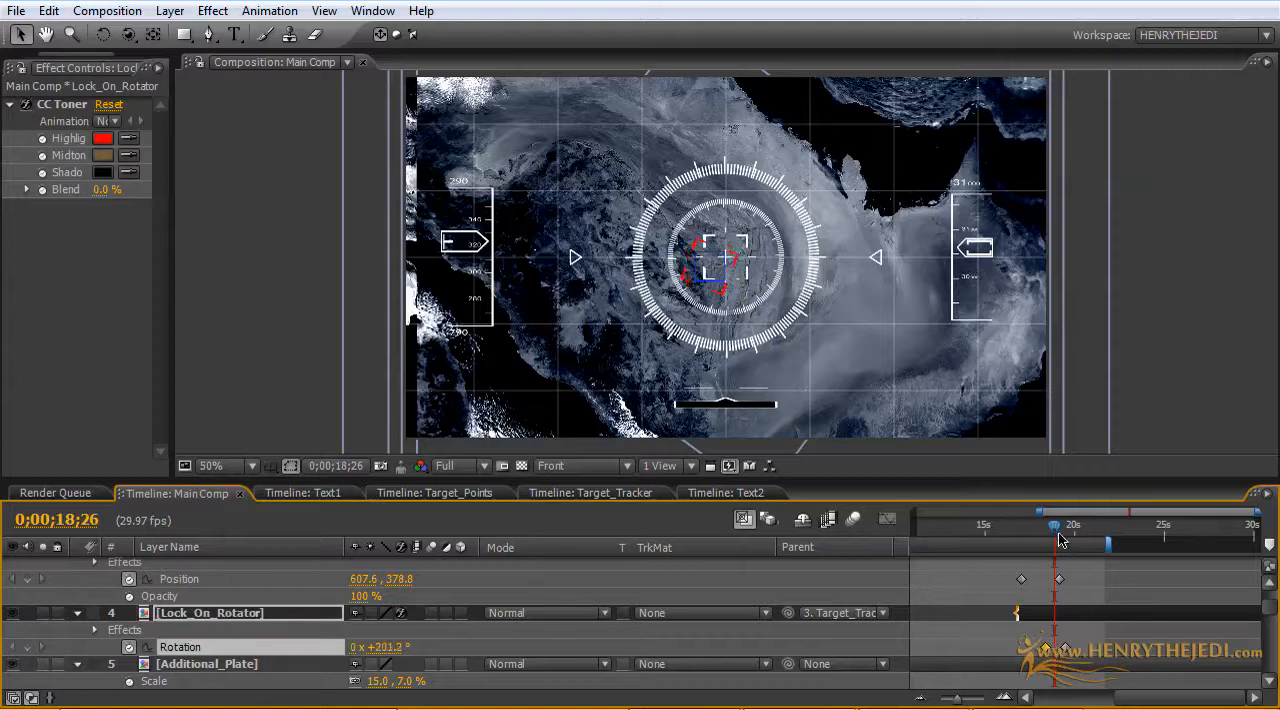
mouse_move(1055, 526)
mouse_down()
mouse_move(1040, 536)
mouse_move(1066, 536)
mouse_up()
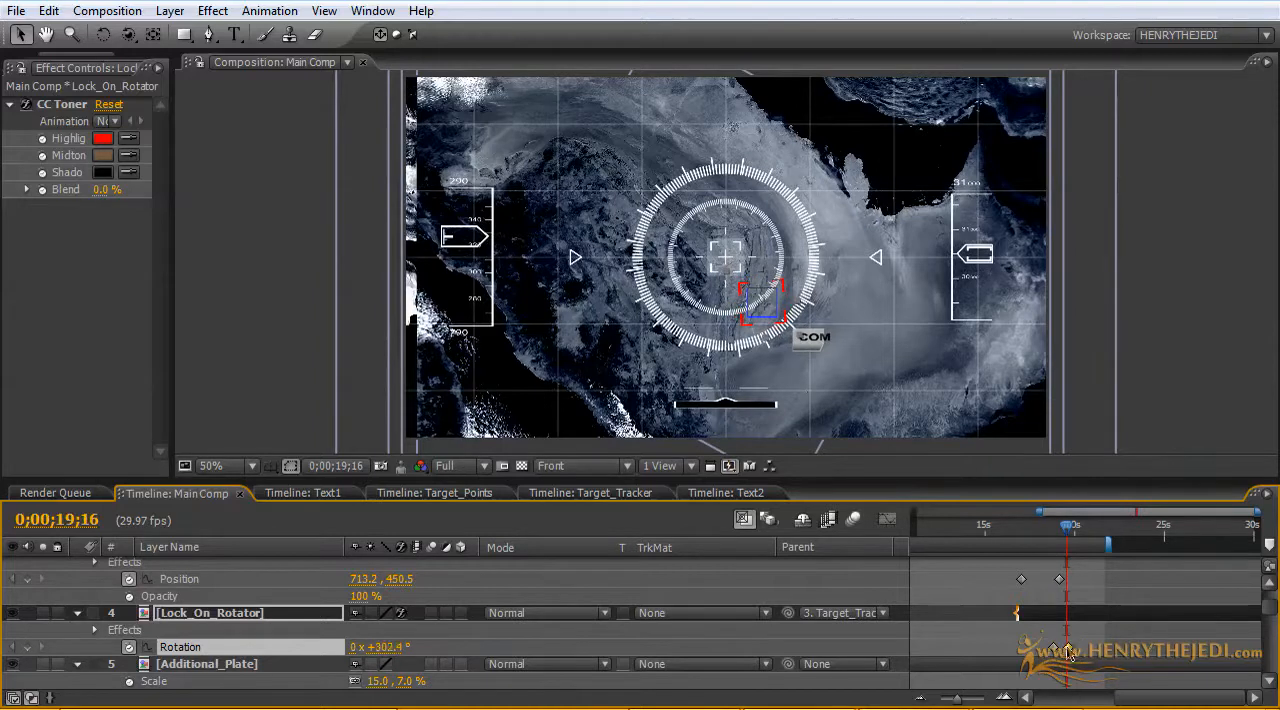
mouse_move(1062, 536)
mouse_down()
mouse_move(1045, 533)
mouse_move(1062, 534)
mouse_up()
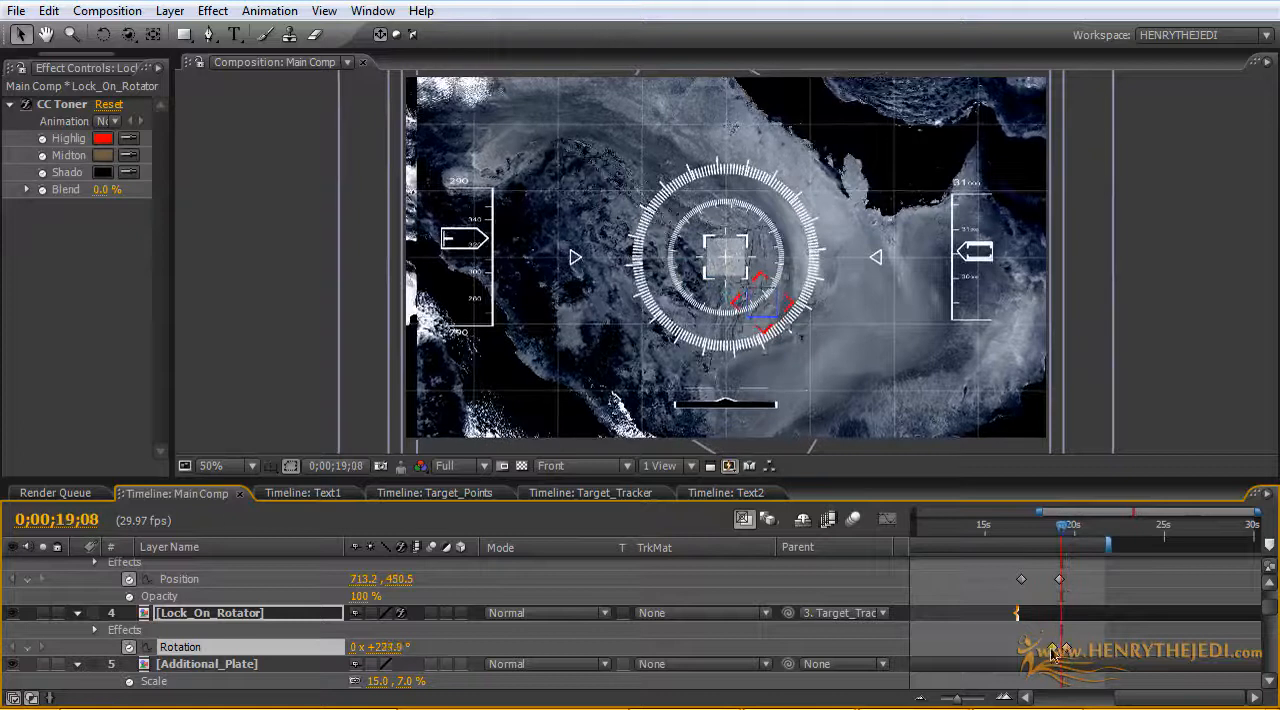
drag(1050, 652, 1051, 651)
drag(1062, 537, 1047, 540)
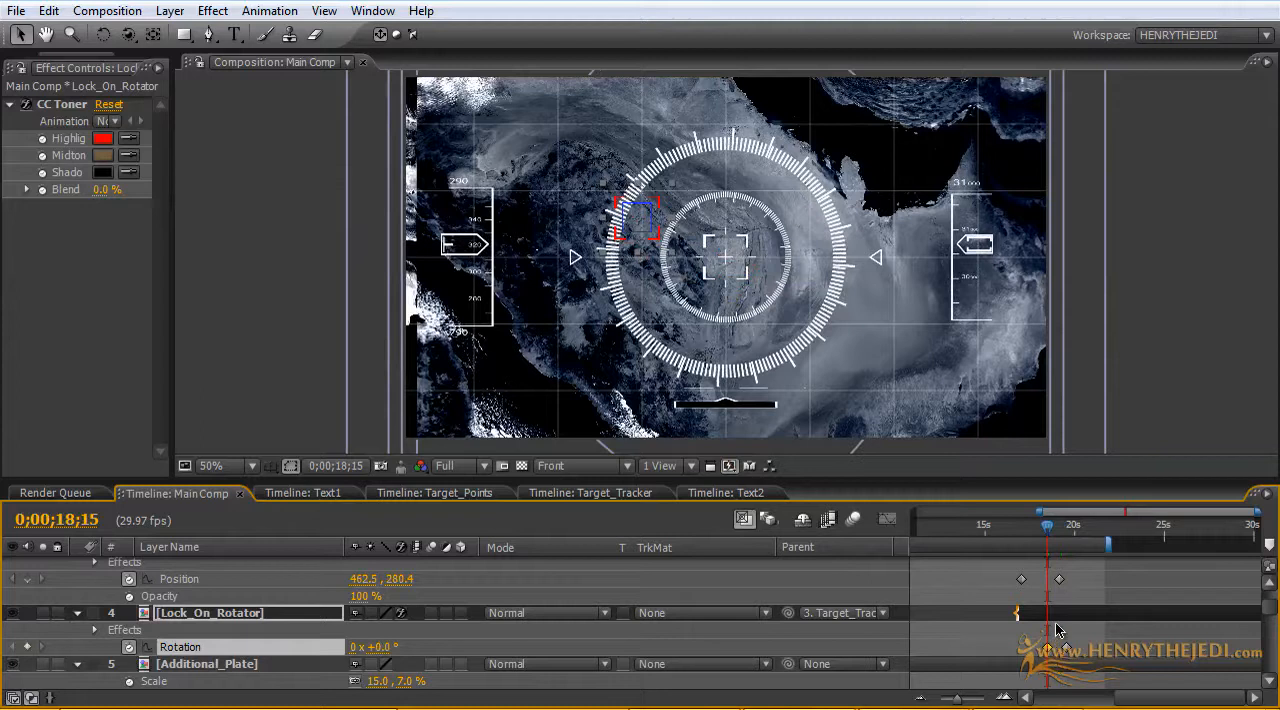
Step: Change the CC Toner Highlights colour of the Lock_On_Rotator layer to green
click(30, 110)
click(28, 105)
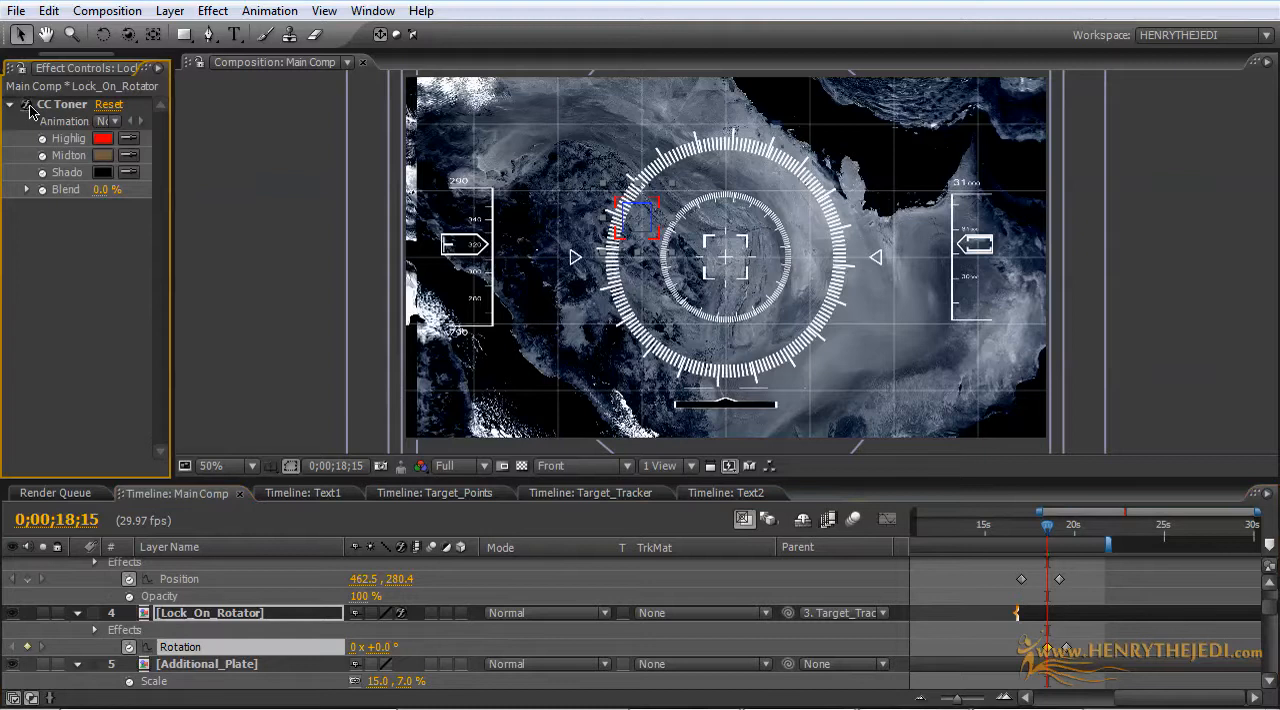
click(104, 139)
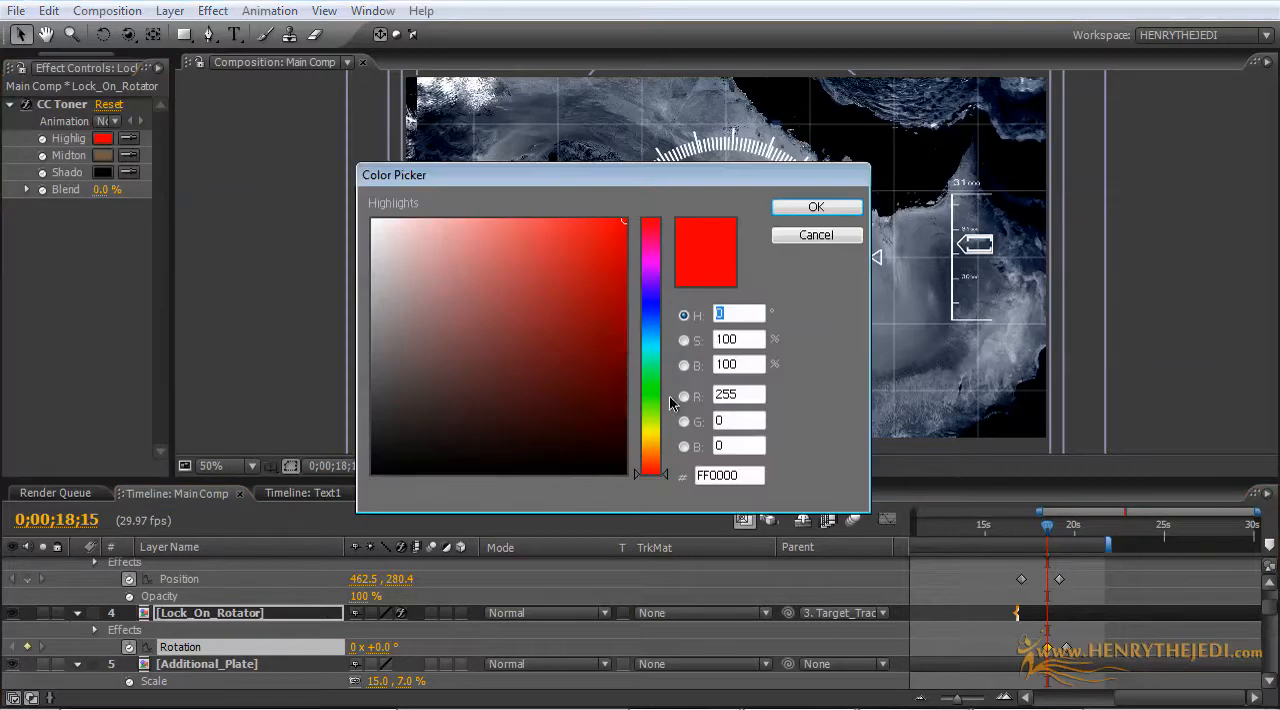
drag(651, 396, 651, 386)
click(812, 207)
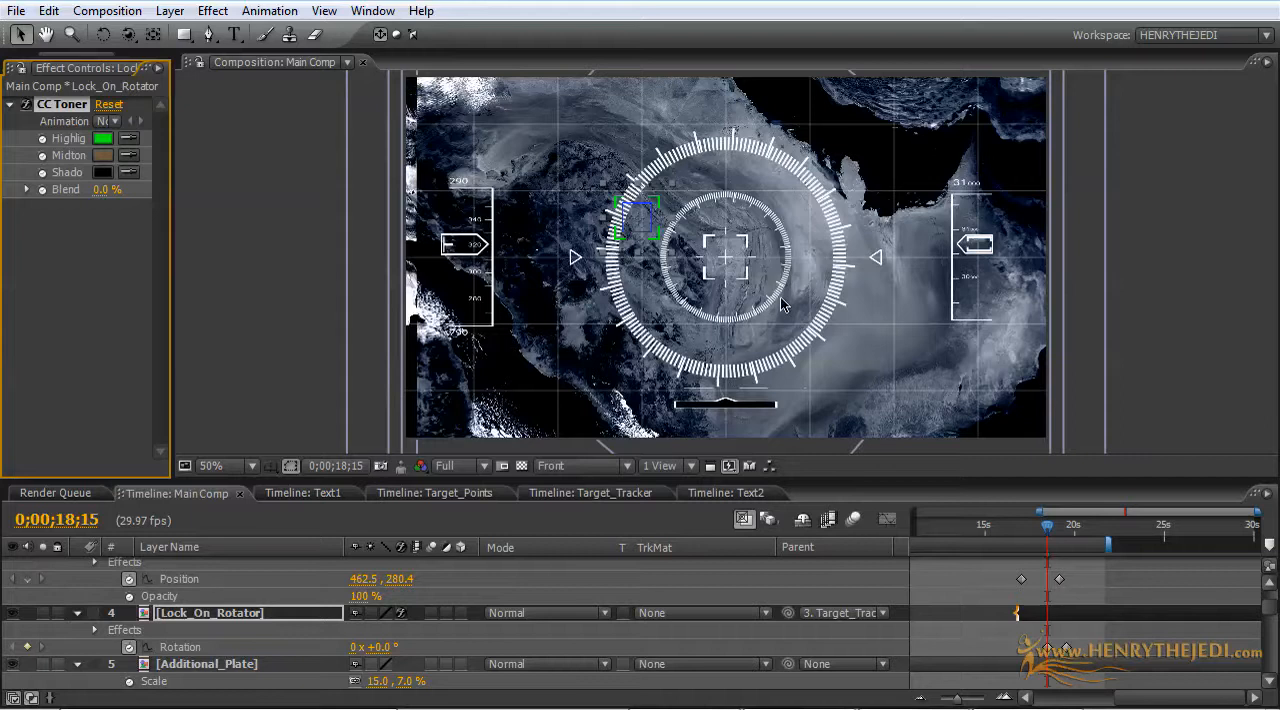
Step: At 0;00;19;08, add a Drop Shadow effect to the Target_Tracker layer
drag(1047, 526, 1066, 537)
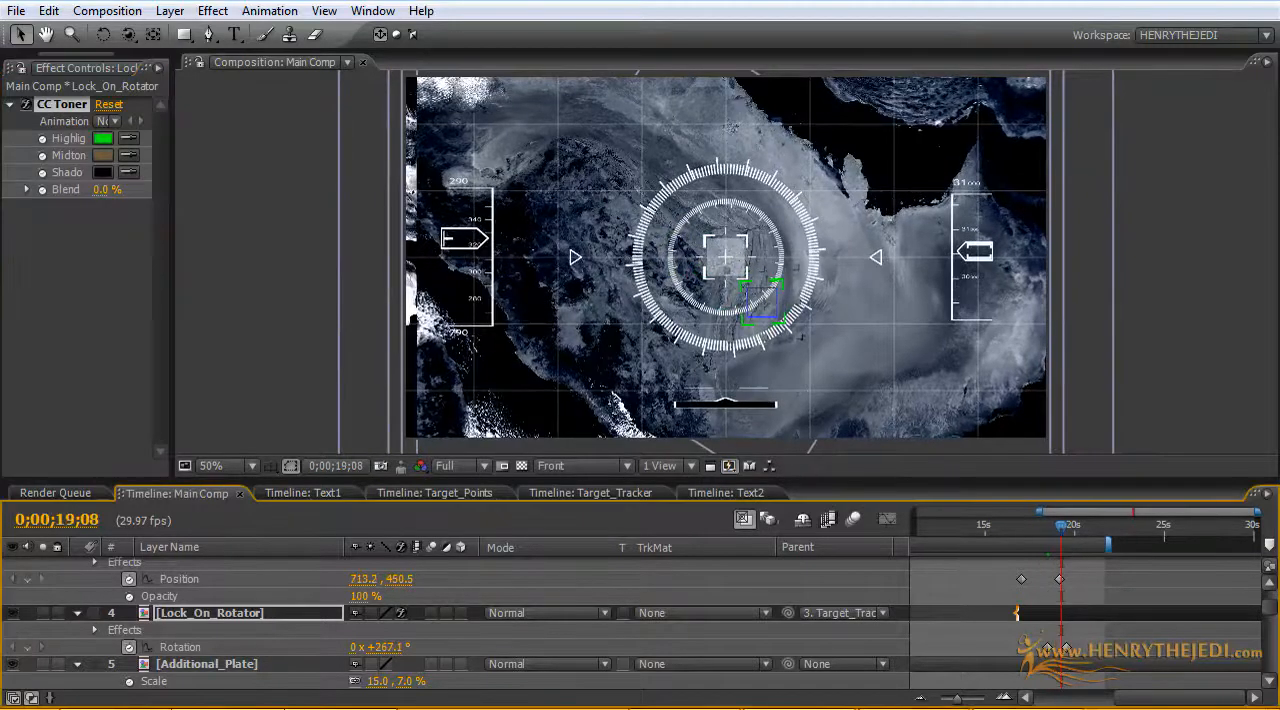
scroll(205, 630, up, 1)
click(209, 597)
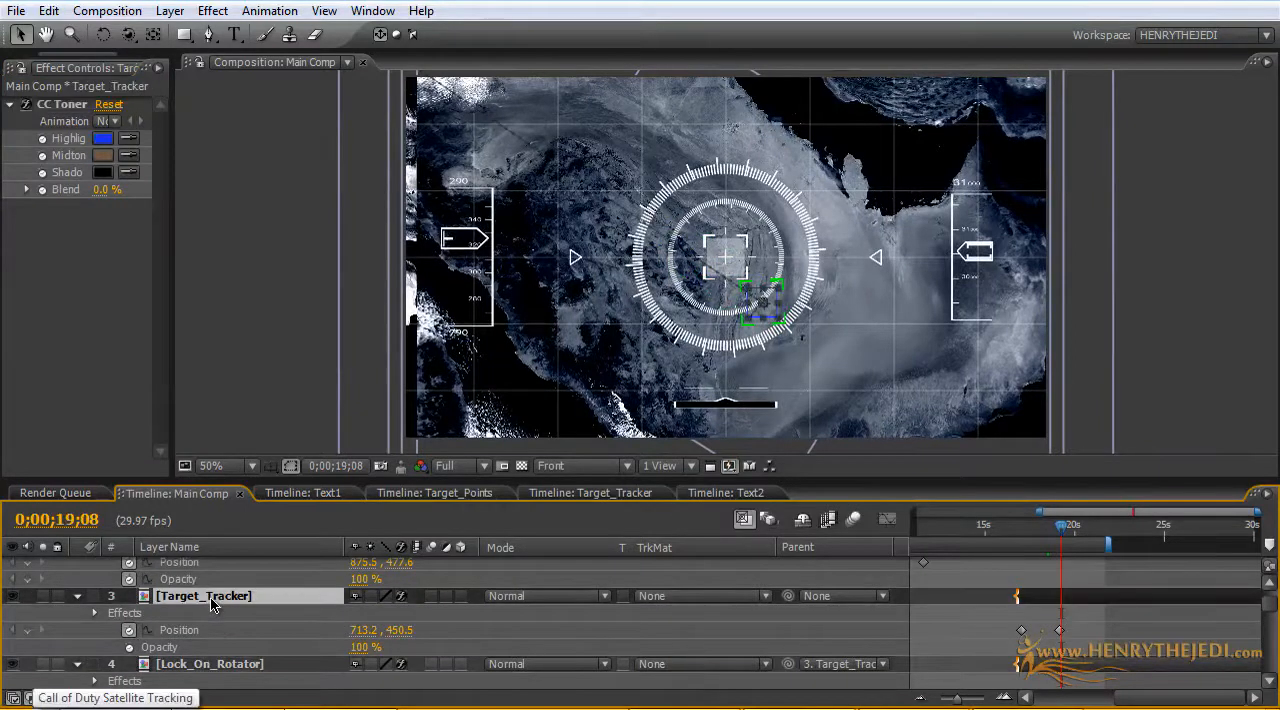
click(28, 108)
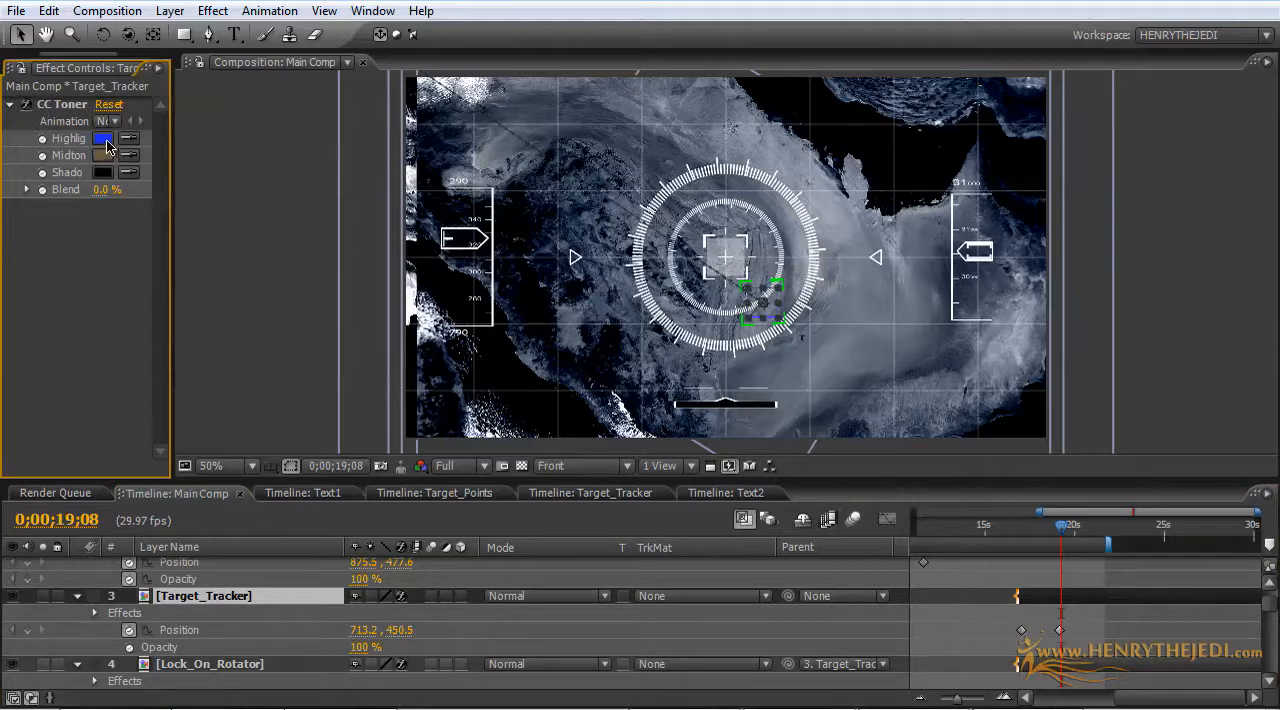
click(212, 11)
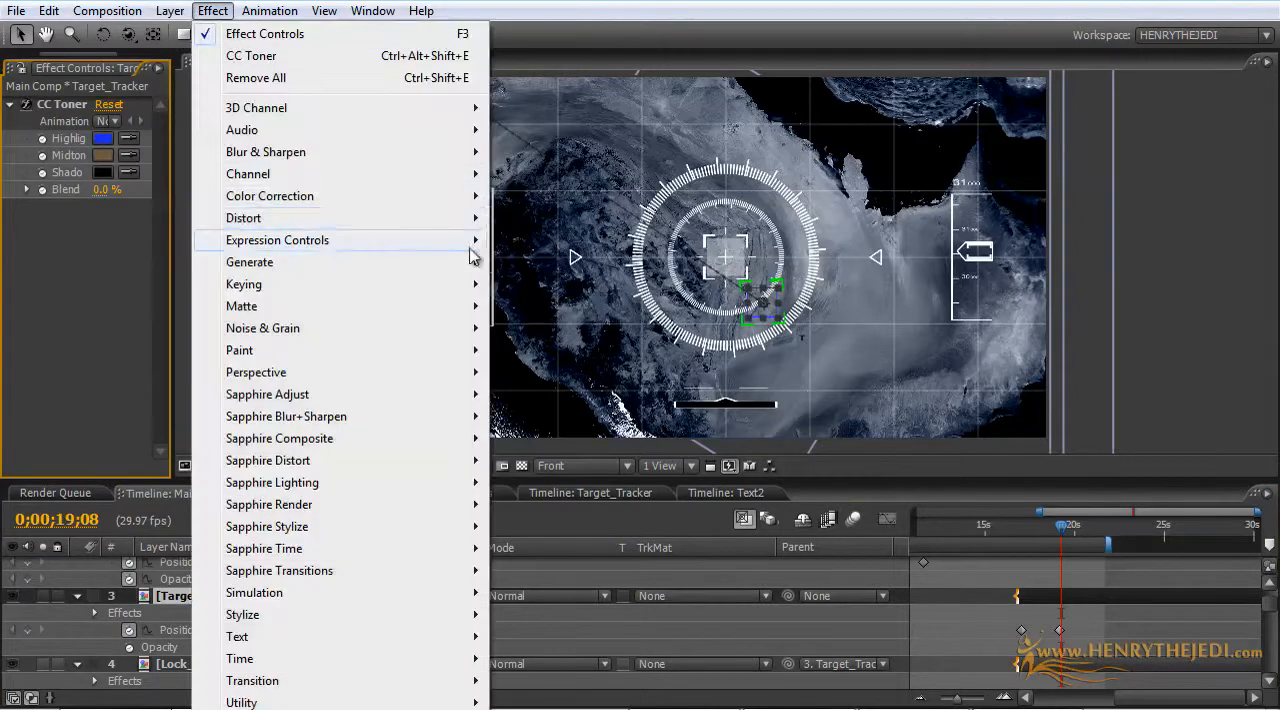
mouse_move(452, 268)
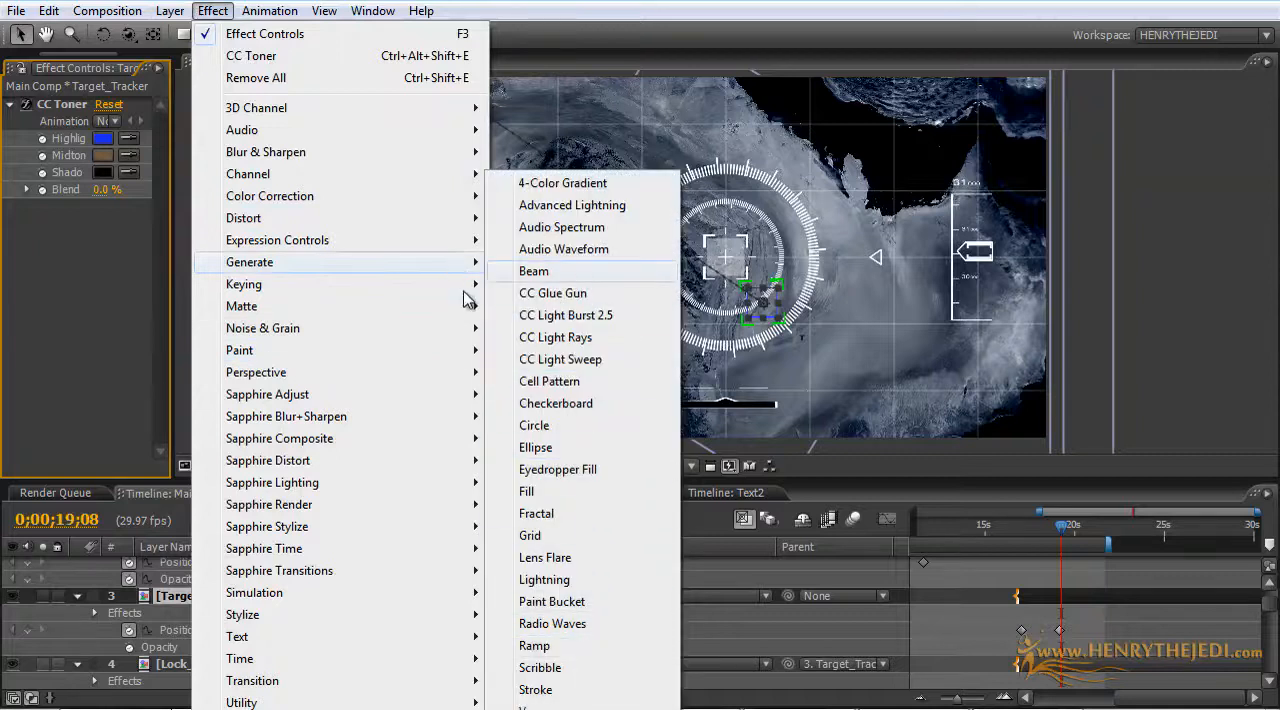
mouse_move(429, 380)
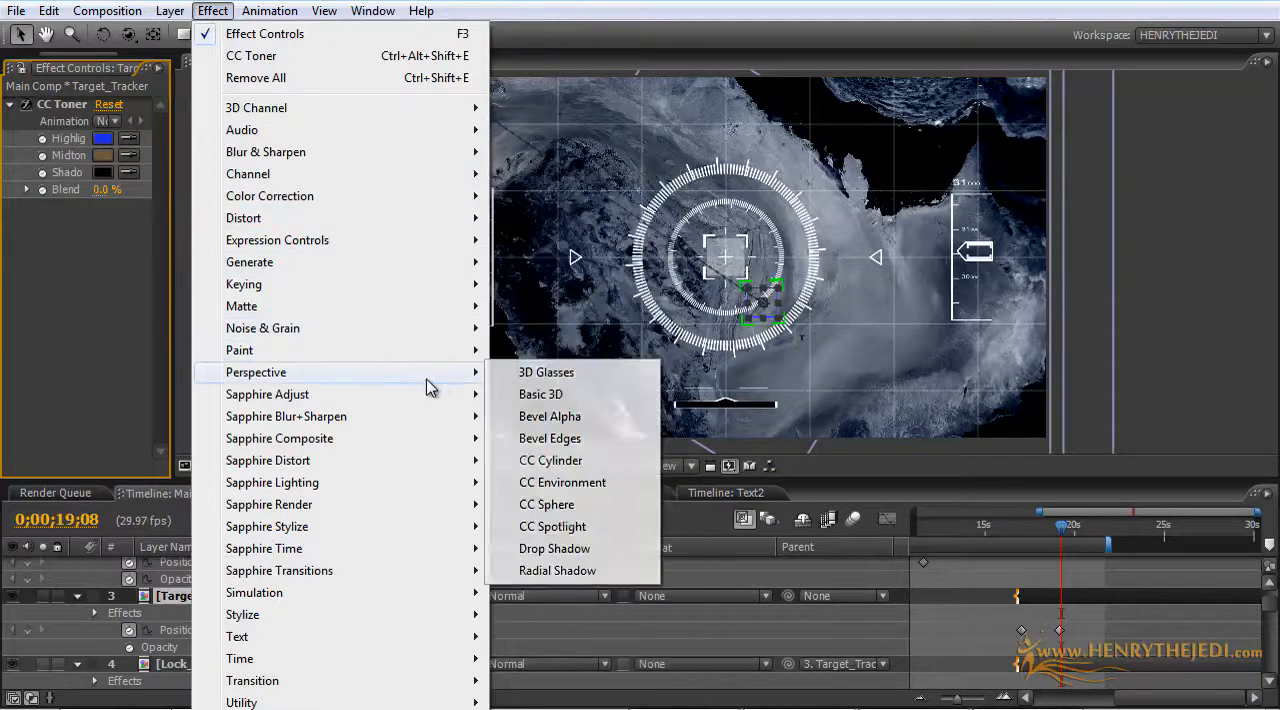
click(554, 548)
Step: Set the Target_Tracker layer's Drop Shadow to 100% opacity and a distance of 100
key(period)
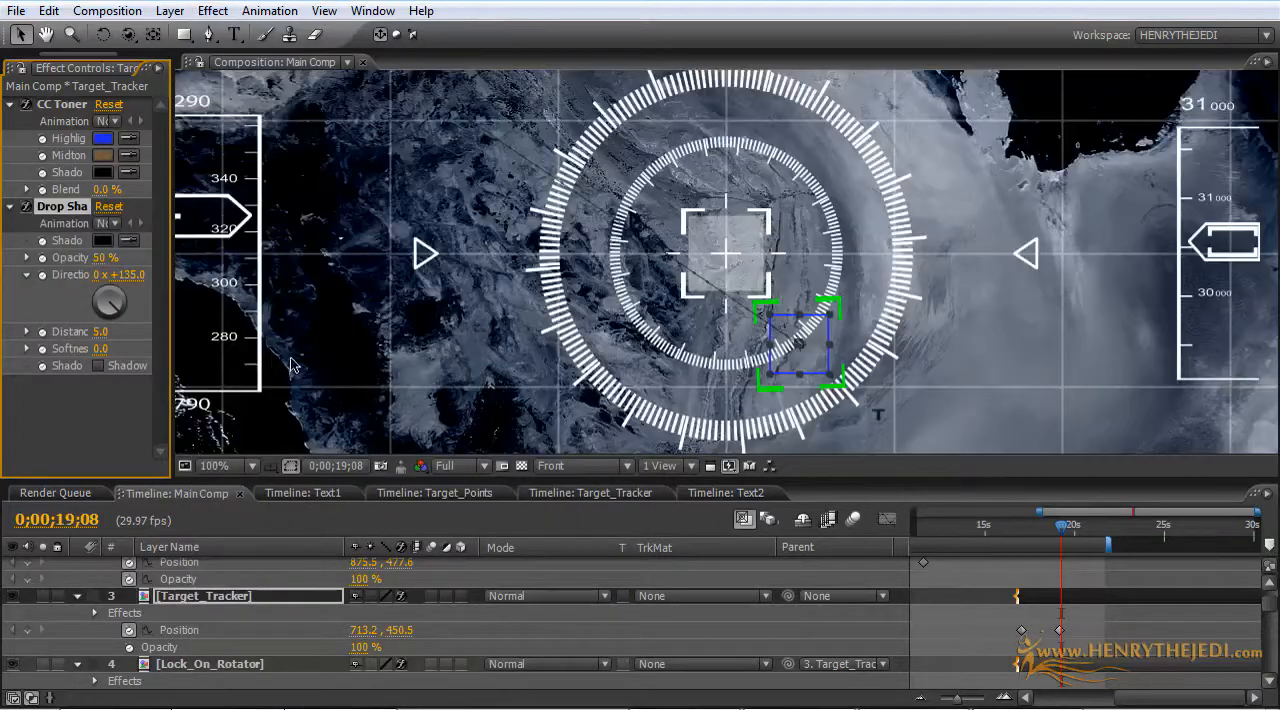
drag(174, 325, 350, 333)
drag(493, 241, 510, 242)
drag(174, 333, 261, 316)
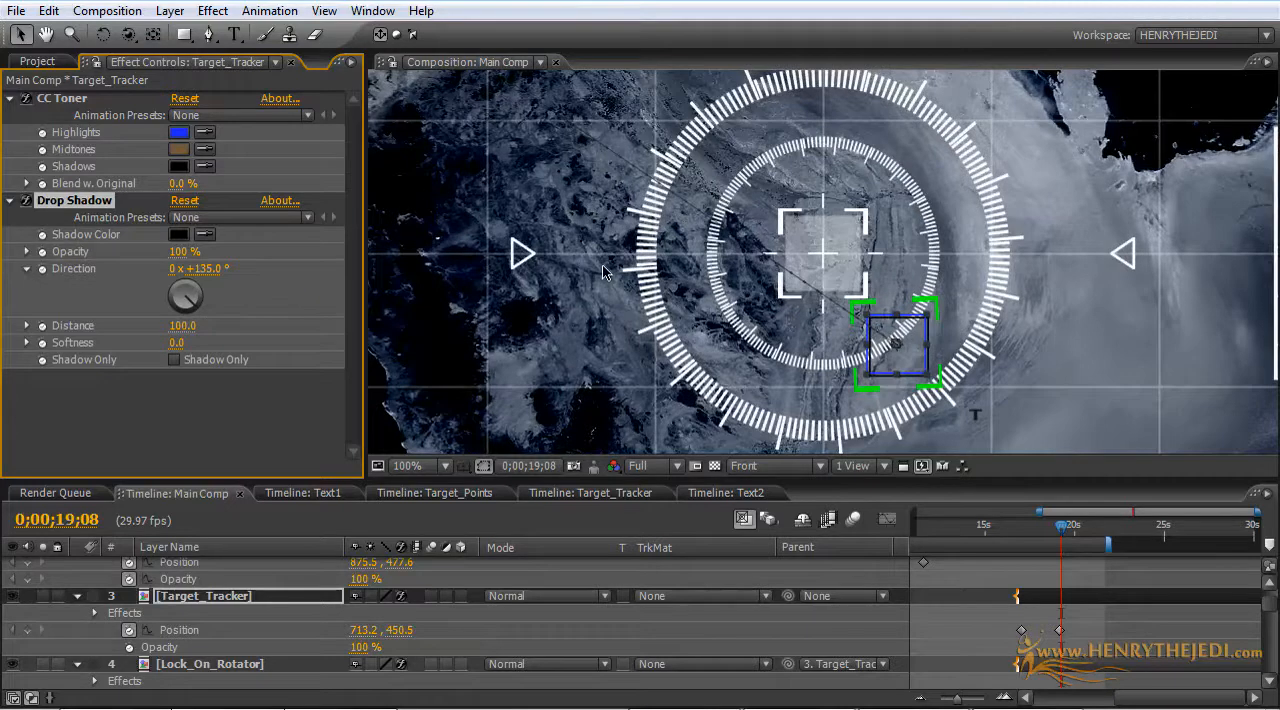
Step: Select the Lock_On_Rotator layer and check the rotating brackets around the tracker at about 0;00;19;03
scroll(603, 271, down, 1)
scroll(603, 271, up, 1)
click(200, 665)
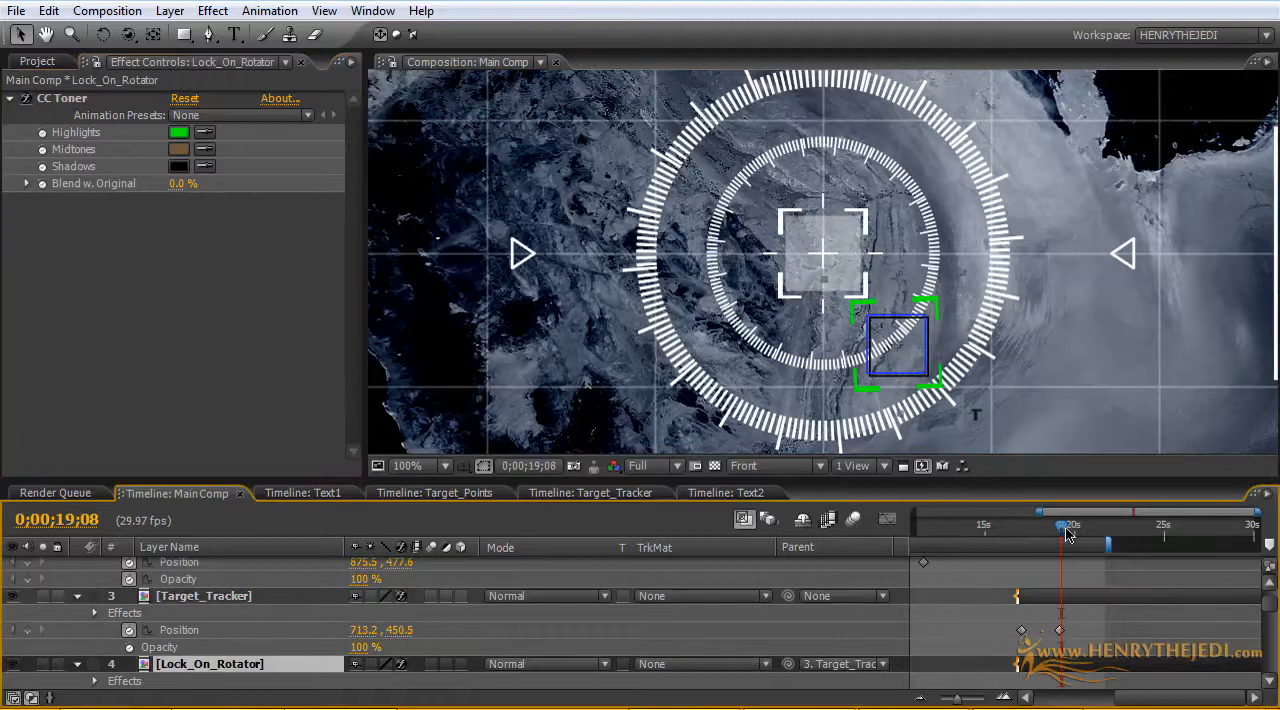
mouse_move(1067, 535)
mouse_down()
mouse_move(1044, 537)
mouse_move(1063, 537)
mouse_up()
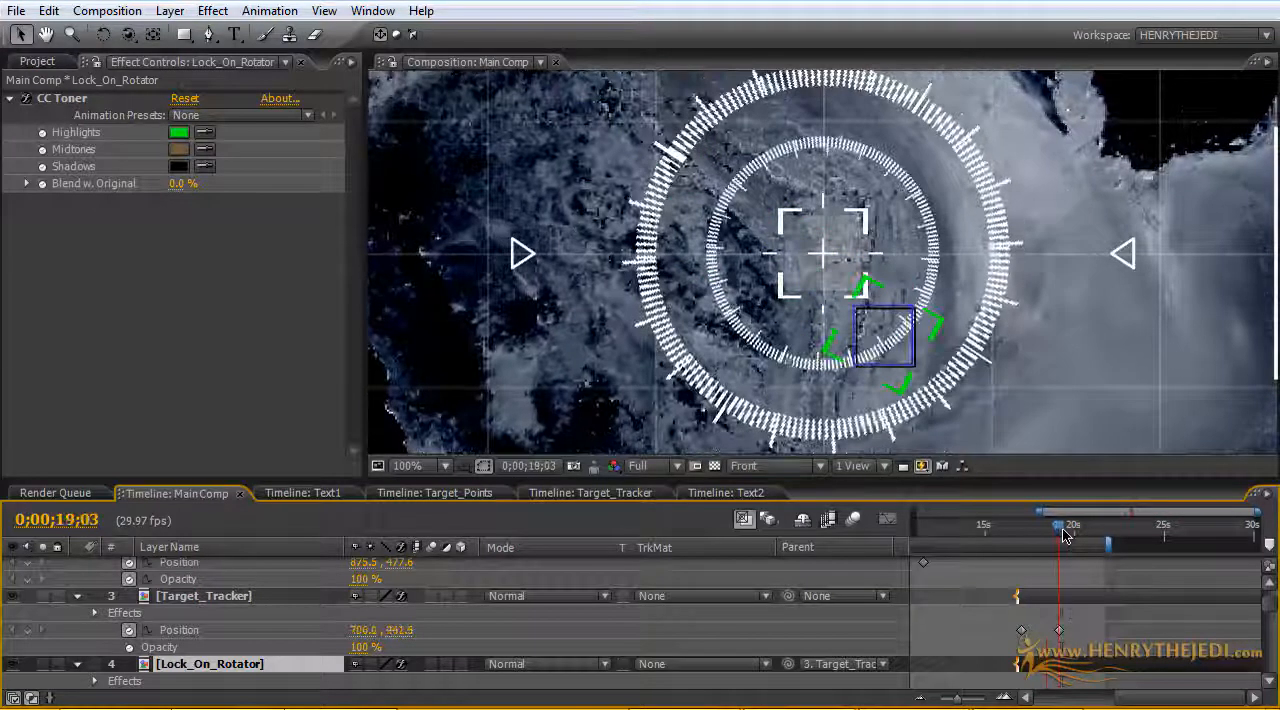
key(comma)
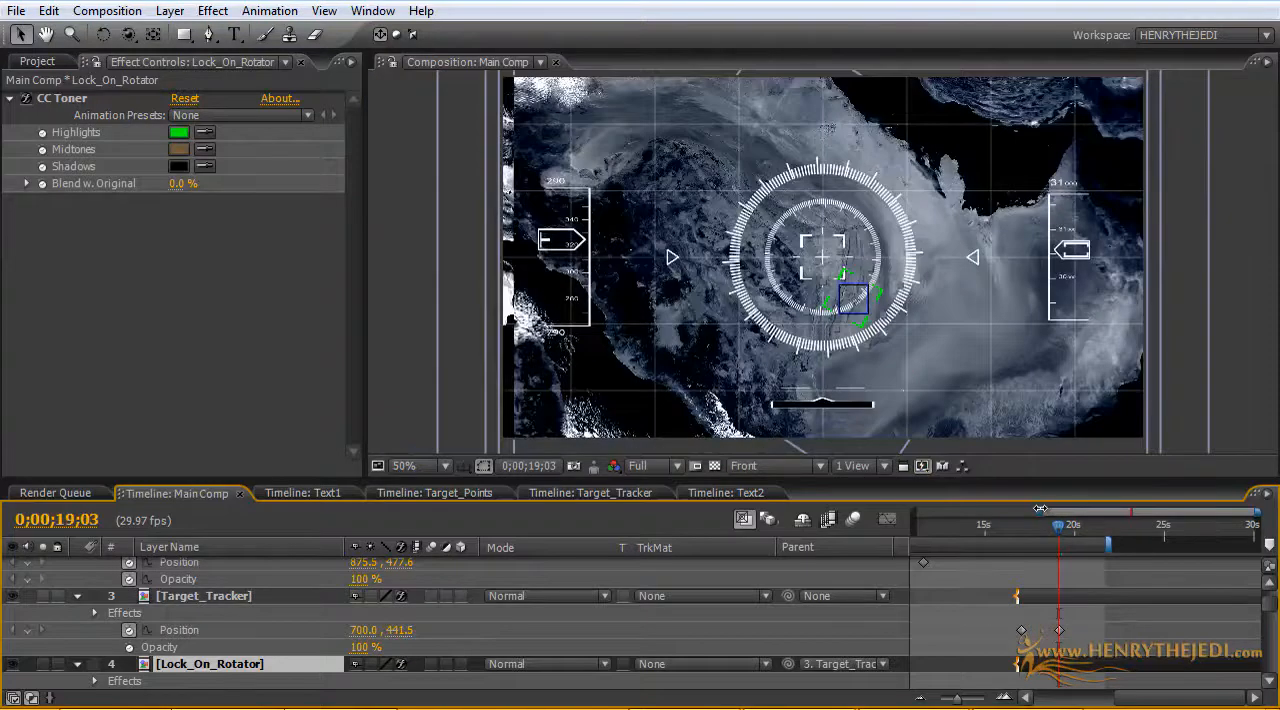
Step: Show the whole composition timeline, close the effect controls and enlarge the composition viewer to review the HUD at about 0;00;06;04
drag(1040, 510, 912, 511)
click(934, 528)
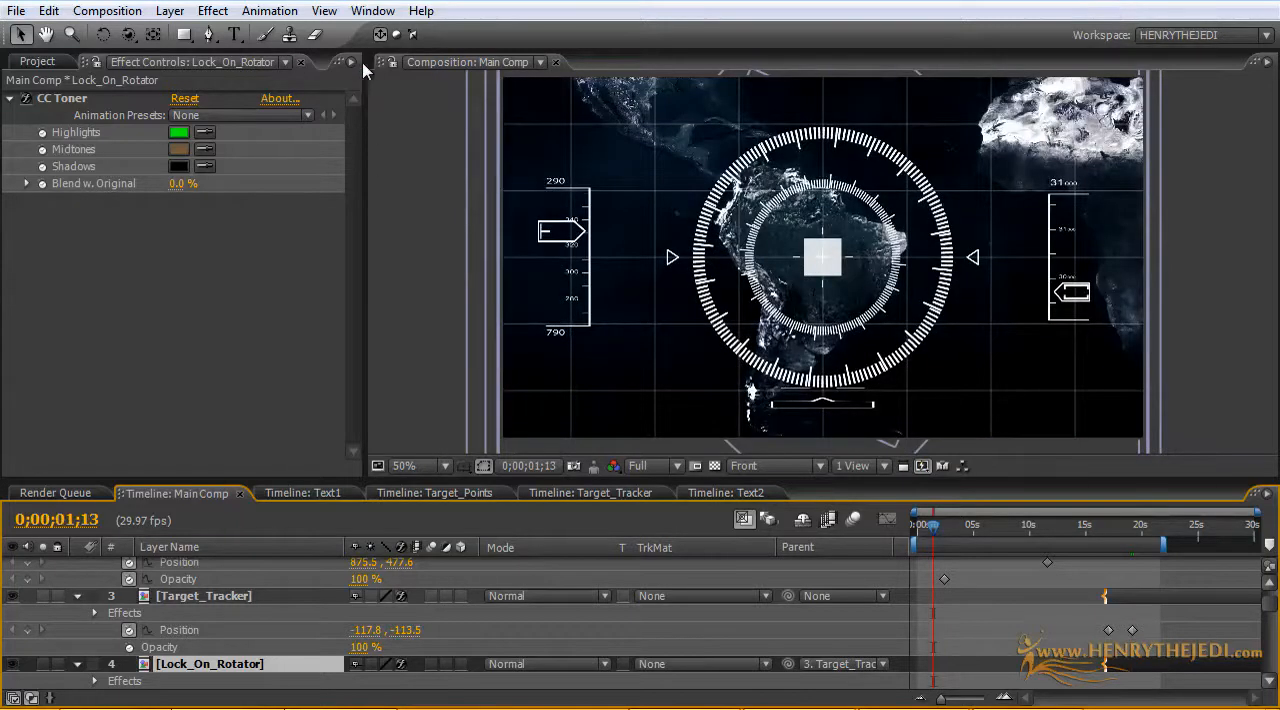
click(300, 62)
drag(364, 396, 165, 396)
drag(286, 482, 286, 569)
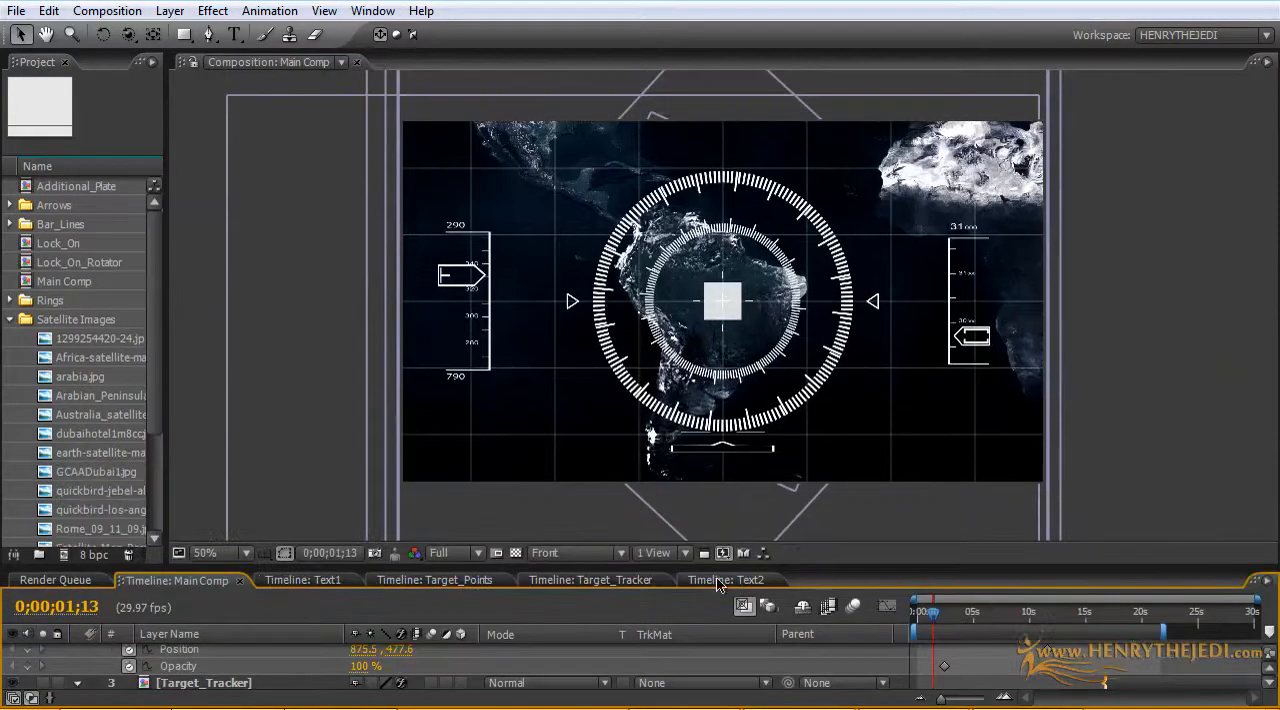
click(986, 617)
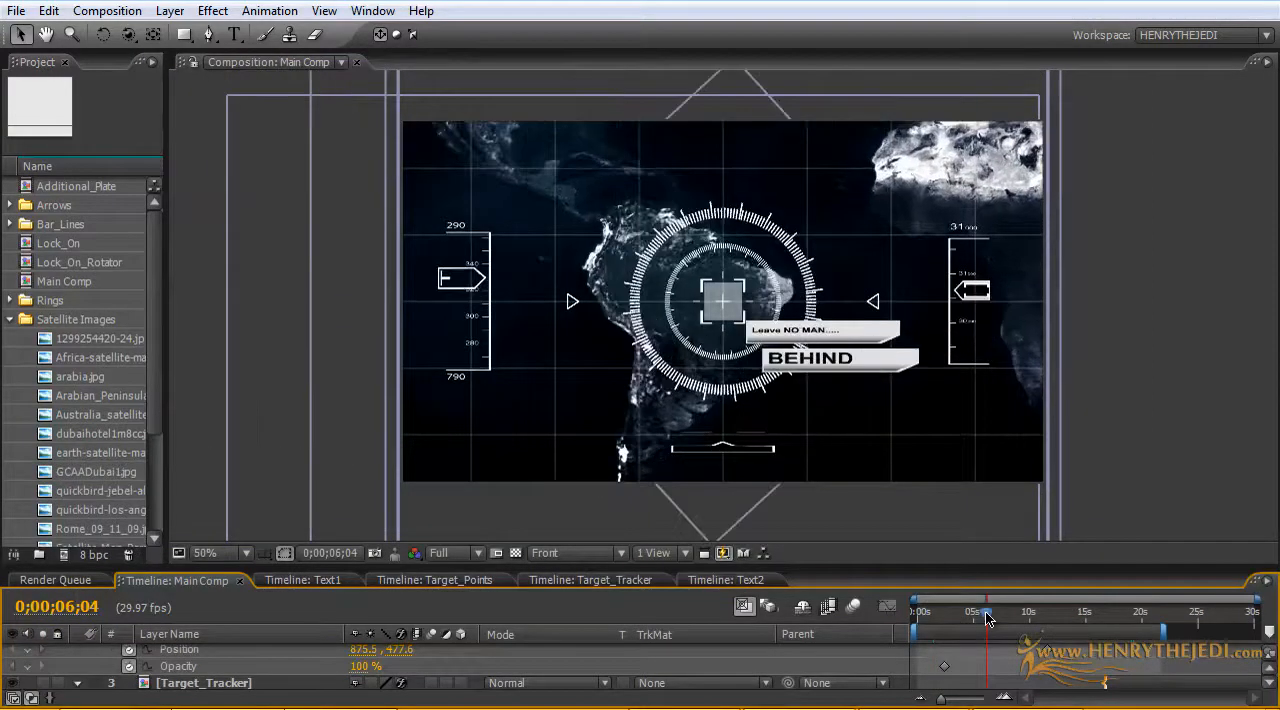
Step: Switch to the web browser and look through the training DVDs on the henrythejedi.com products page
scroll(882, 350, up, 1)
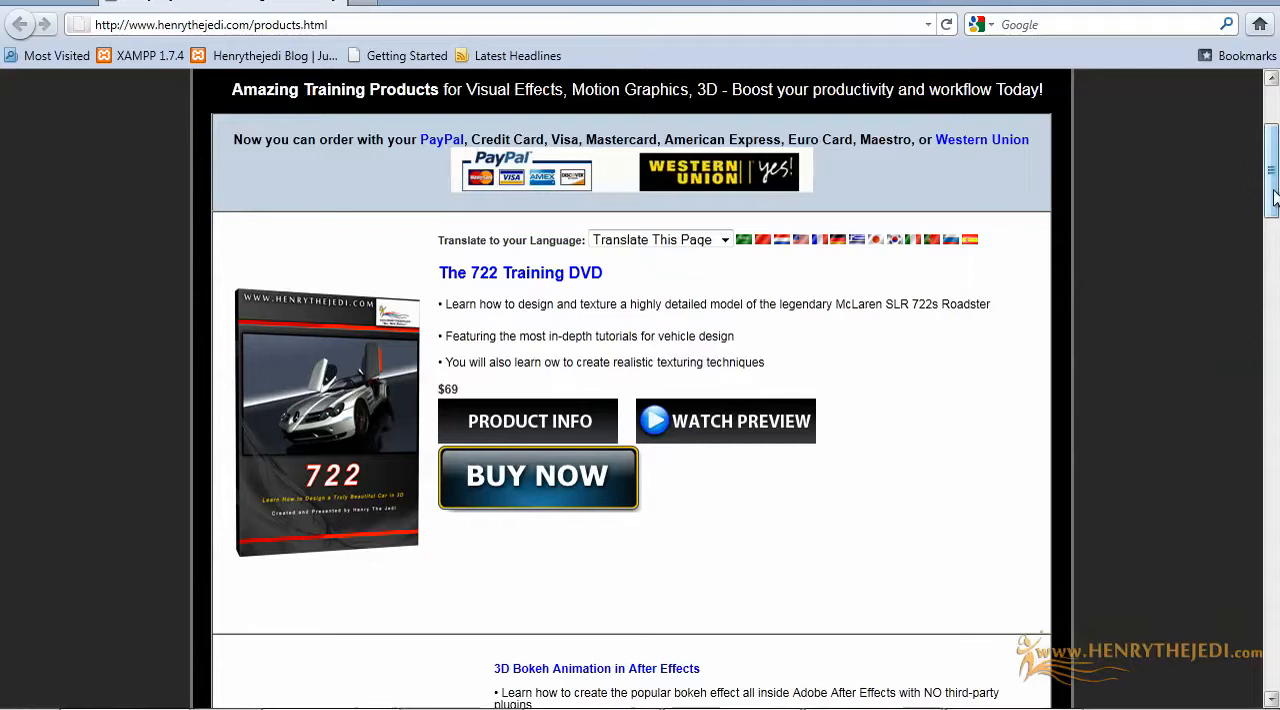
scroll(1274, 190, down, 3)
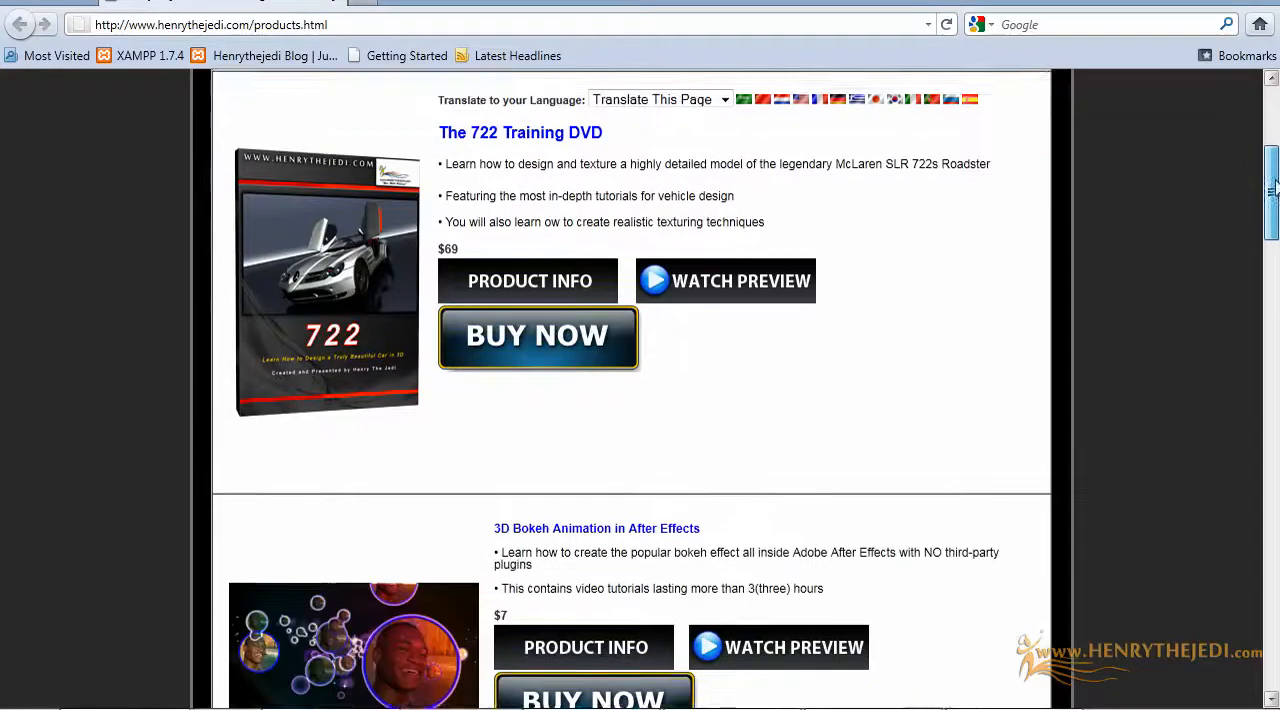
drag(1274, 190, 1266, 466)
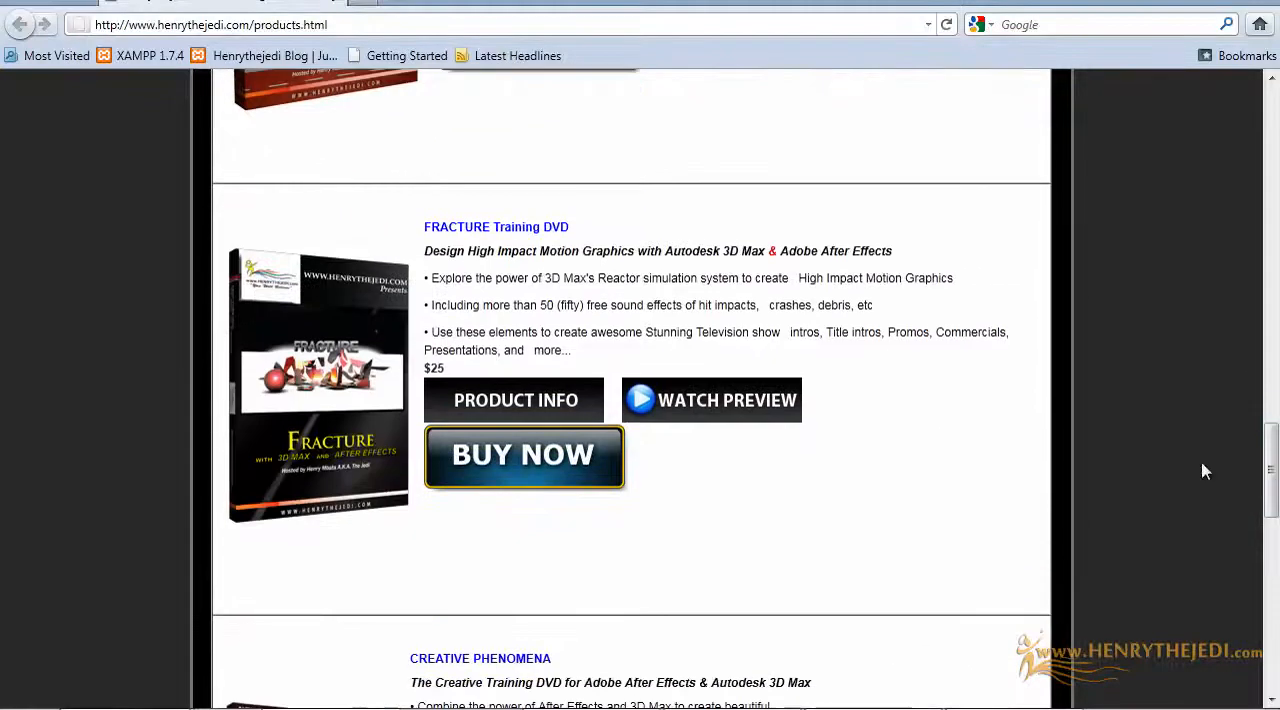